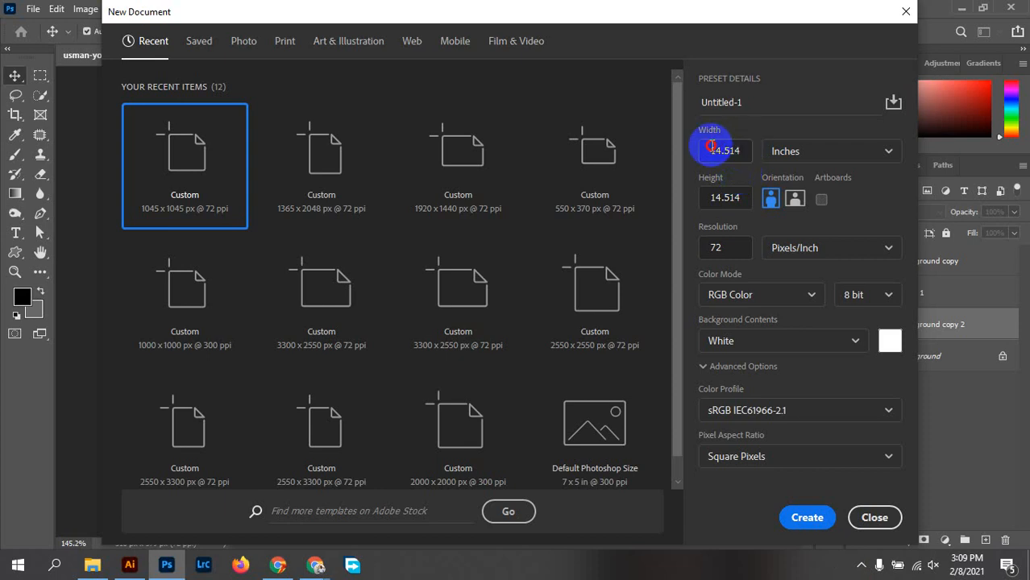
# Create a white 3.5 × 2 in, 300 ppi RGB document named 'Business card sp01-02'
pyautogui.click(726, 149)
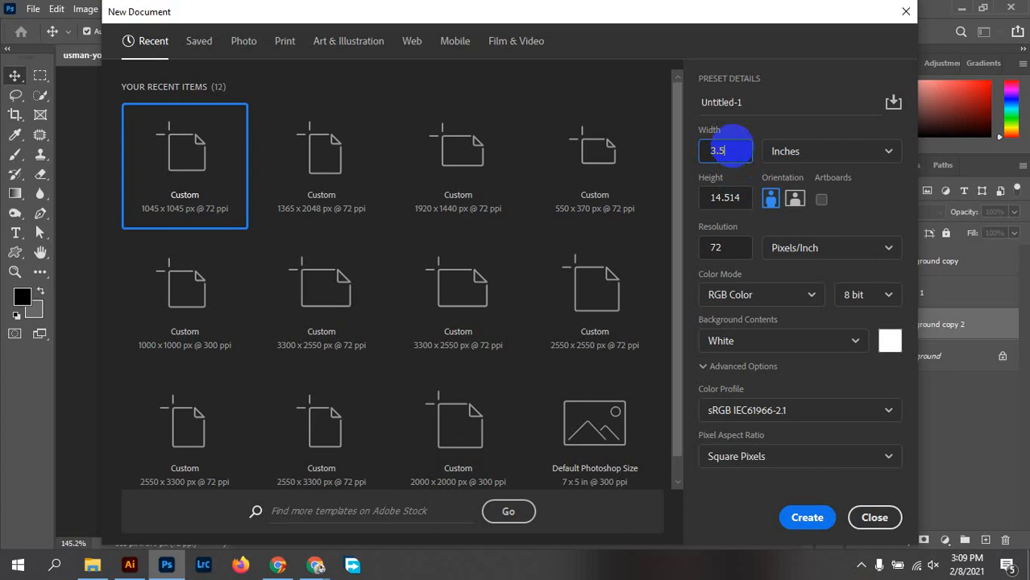
pyautogui.click(726, 196)
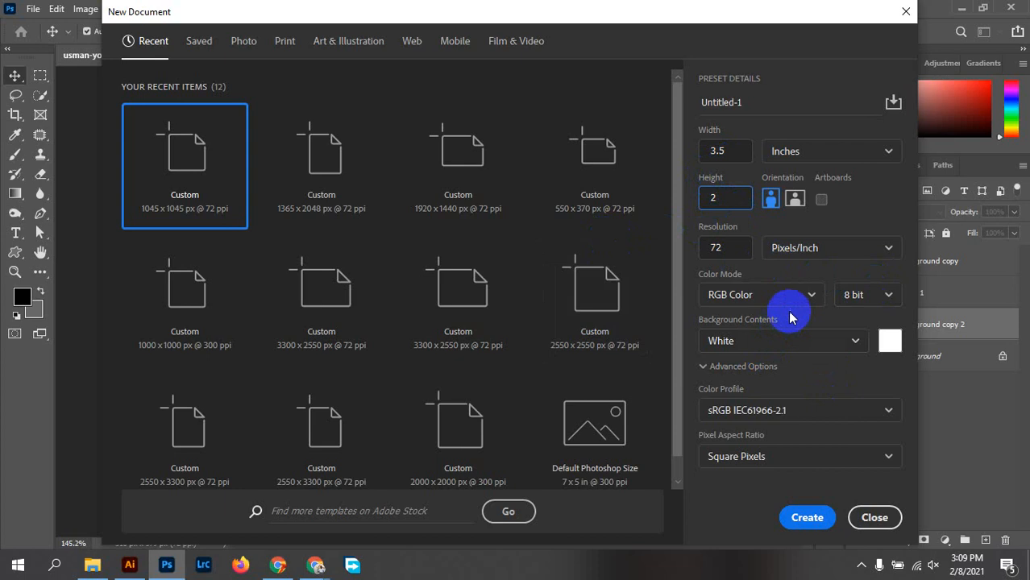
pyautogui.click(713, 249)
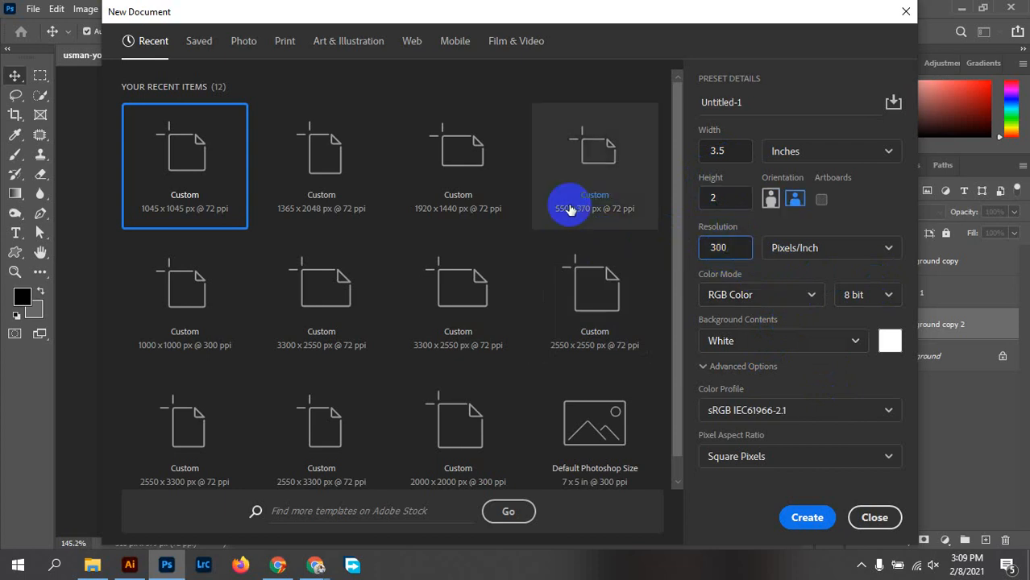
pyautogui.click(777, 308)
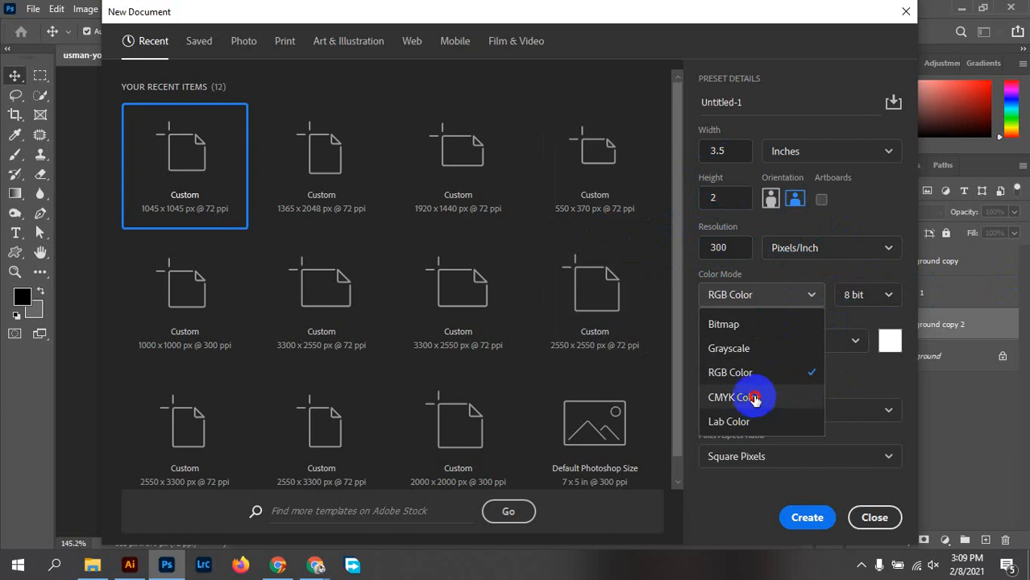
pyautogui.click(754, 401)
pyautogui.click(787, 306)
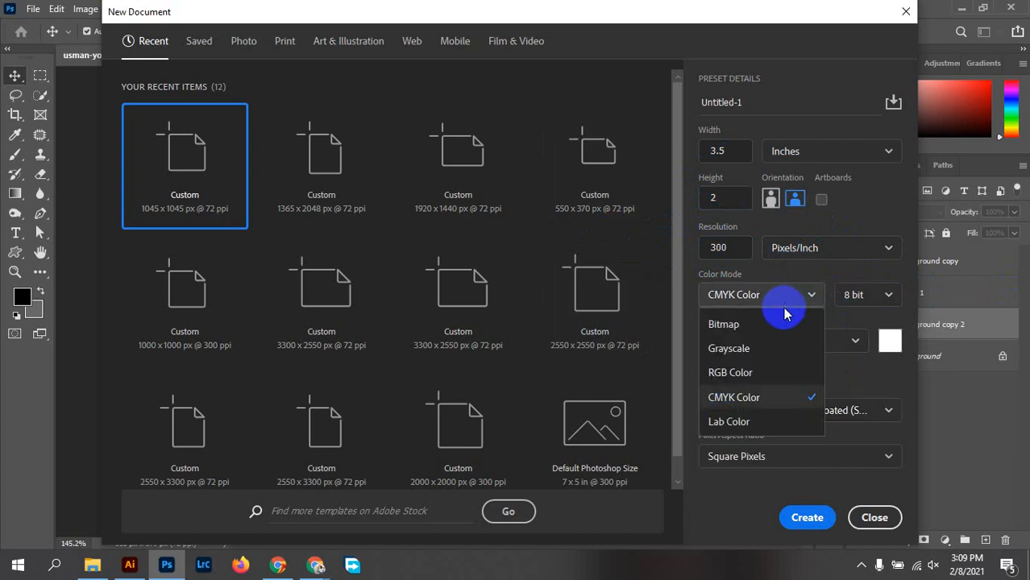
pyautogui.click(765, 380)
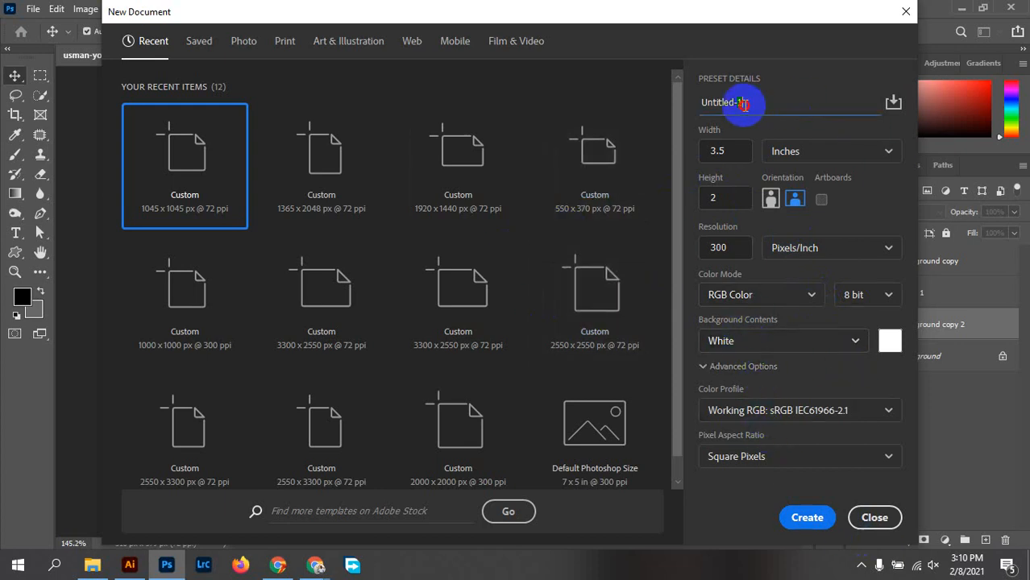
pyautogui.moveTo(739, 103); pyautogui.dragTo(683, 105)
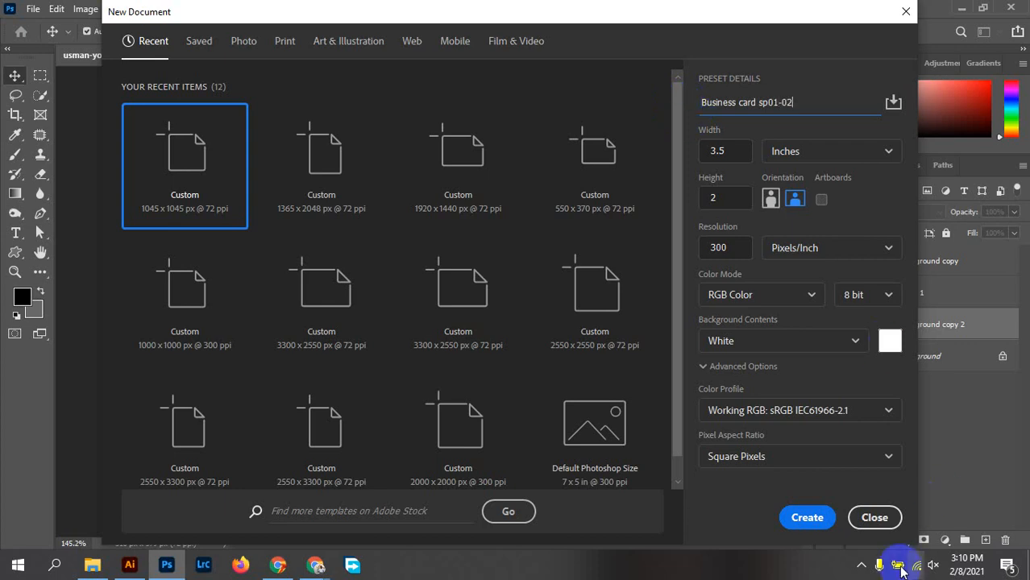
pyautogui.click(814, 529)
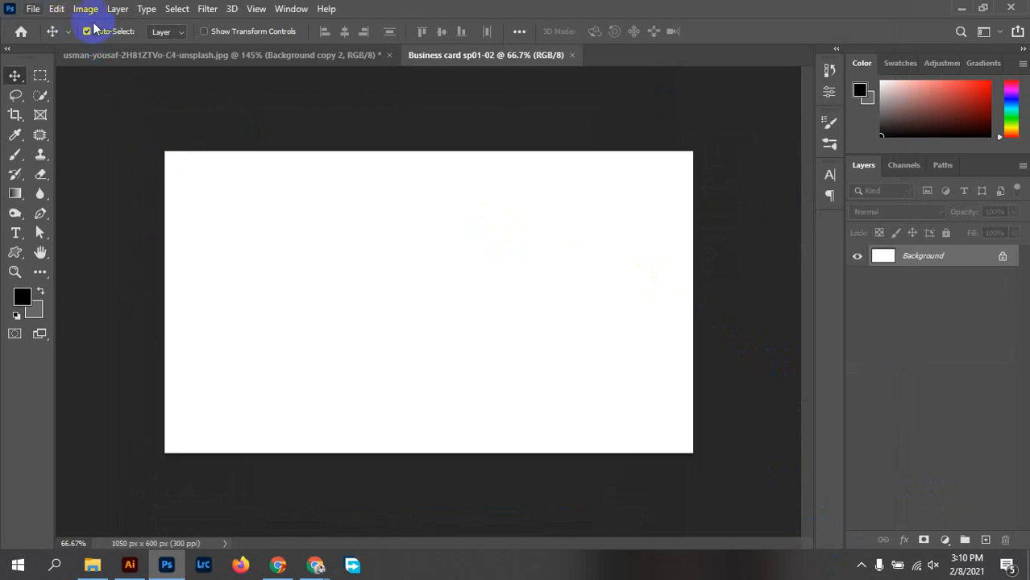
pyautogui.click(86, 9)
pyautogui.click(110, 120)
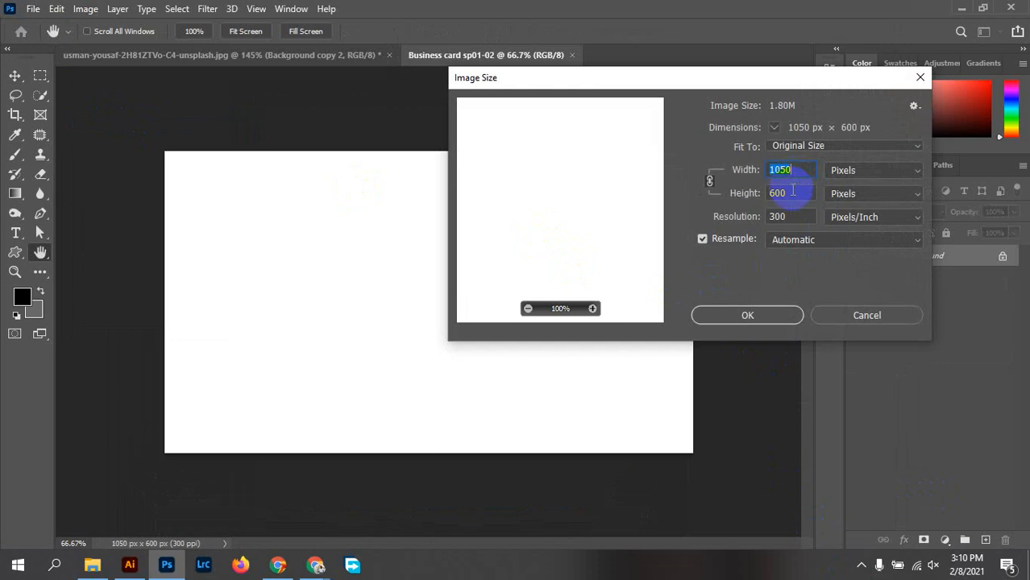
pyautogui.click(874, 173)
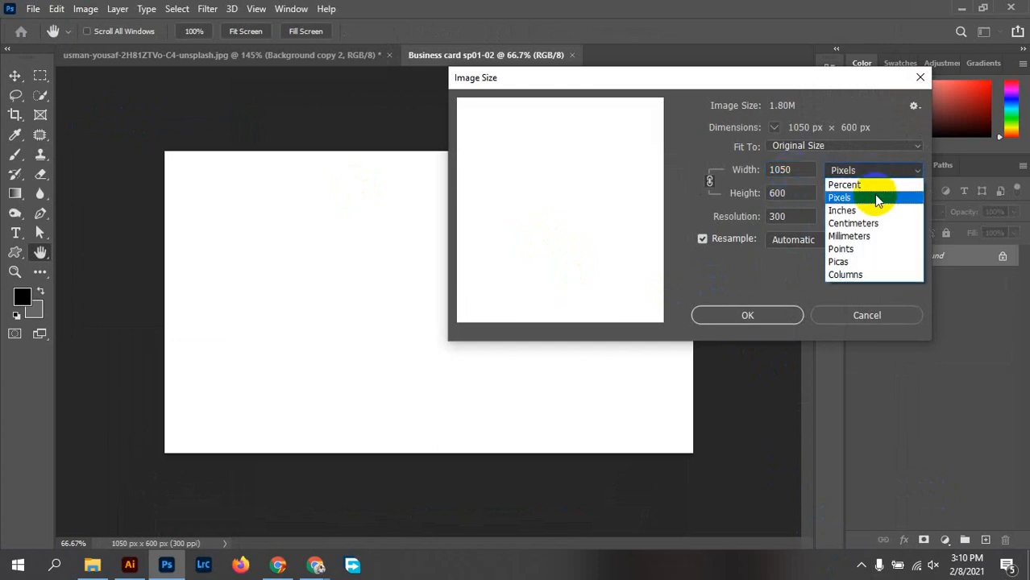
pyautogui.click(871, 210)
pyautogui.click(794, 171)
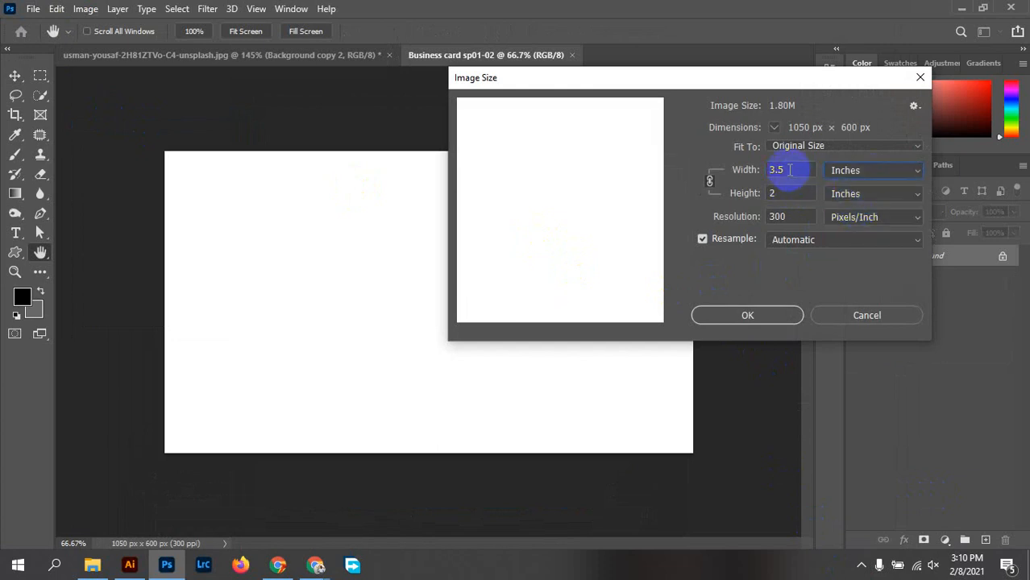
pyautogui.click(772, 194)
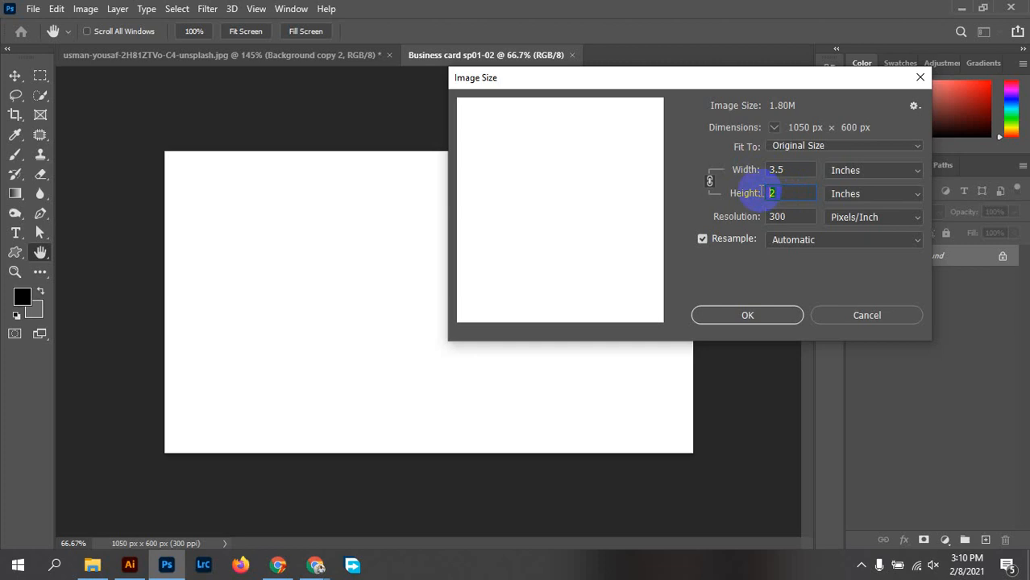
pyautogui.click(864, 178)
pyautogui.click(850, 198)
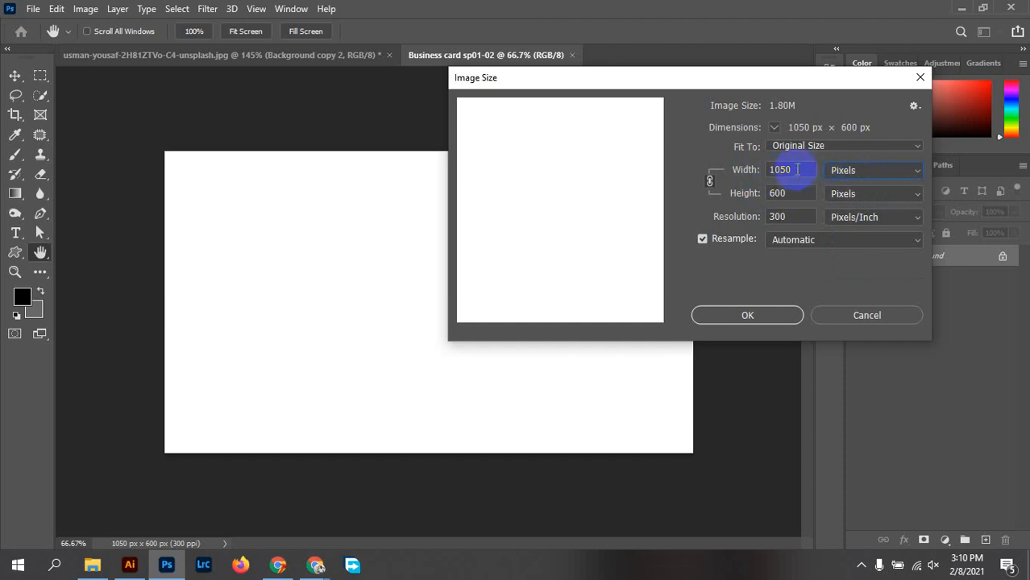
pyautogui.click(752, 167)
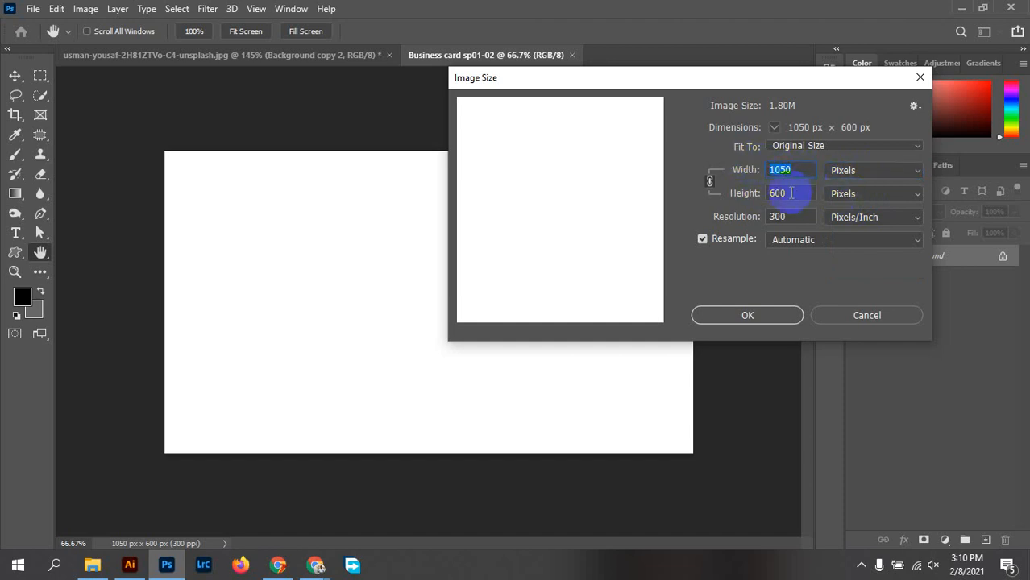
pyautogui.click(738, 193)
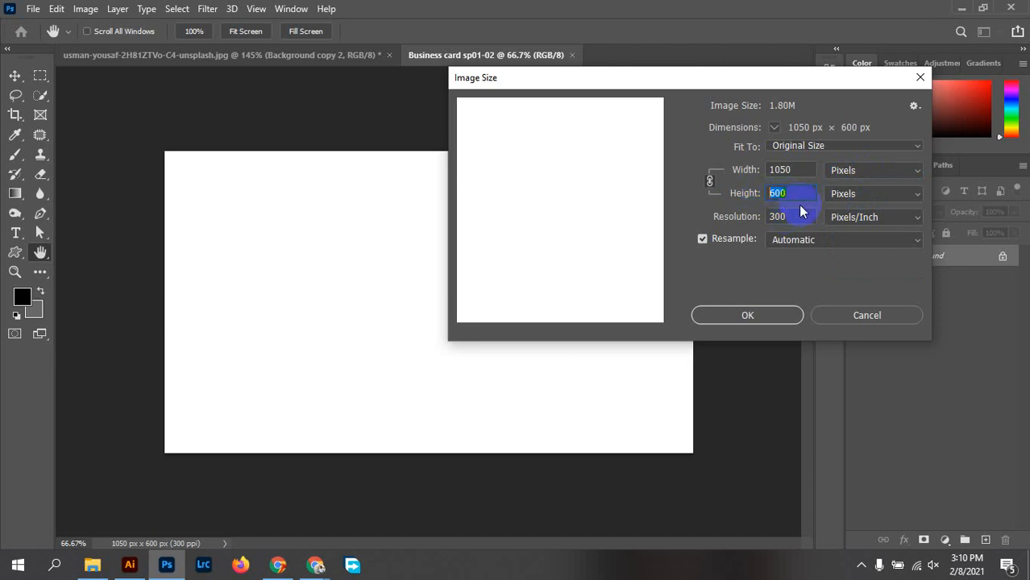
pyautogui.click(758, 214)
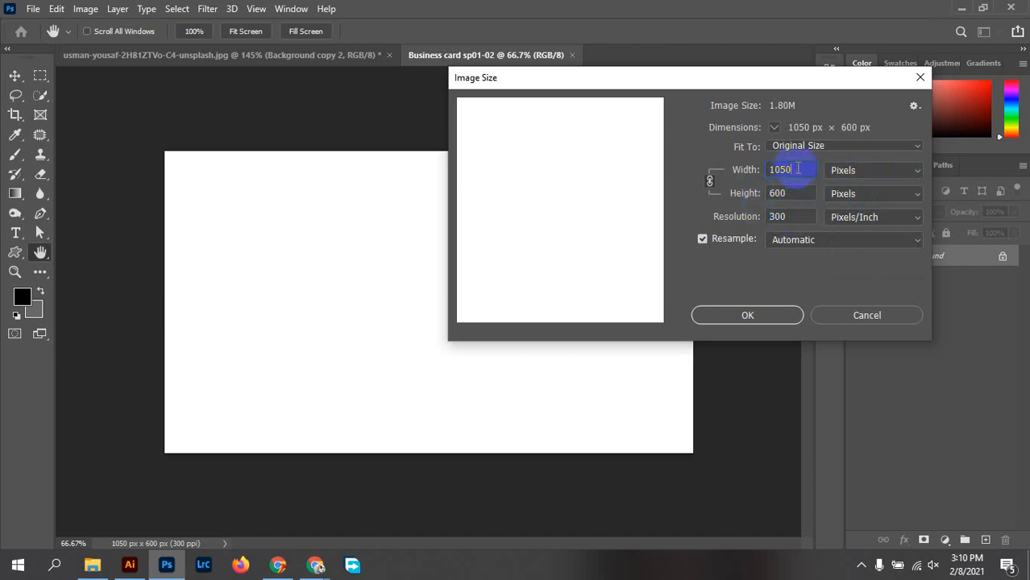
pyautogui.click(801, 217)
pyautogui.click(790, 216)
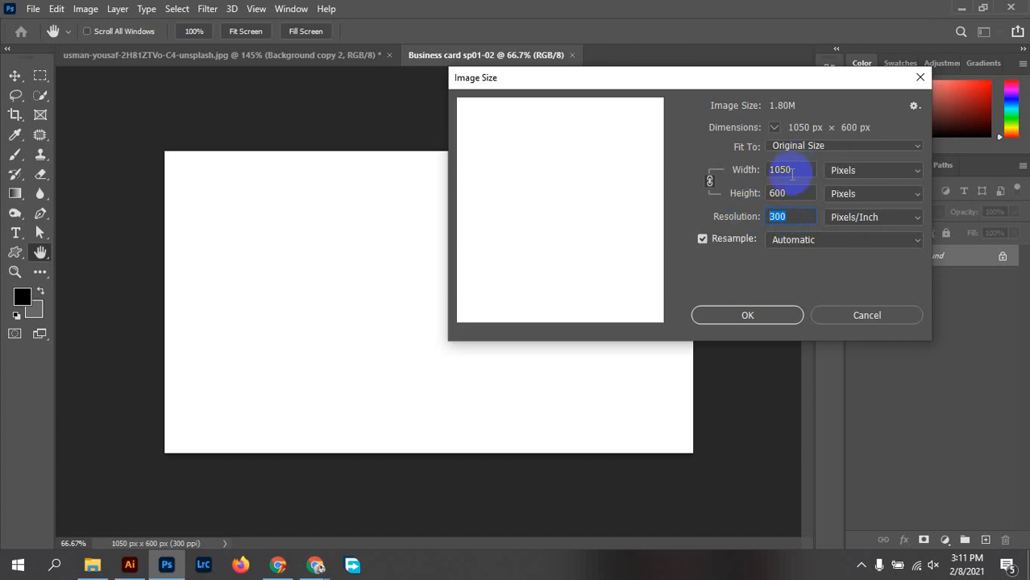
pyautogui.click(738, 171)
pyautogui.click(777, 194)
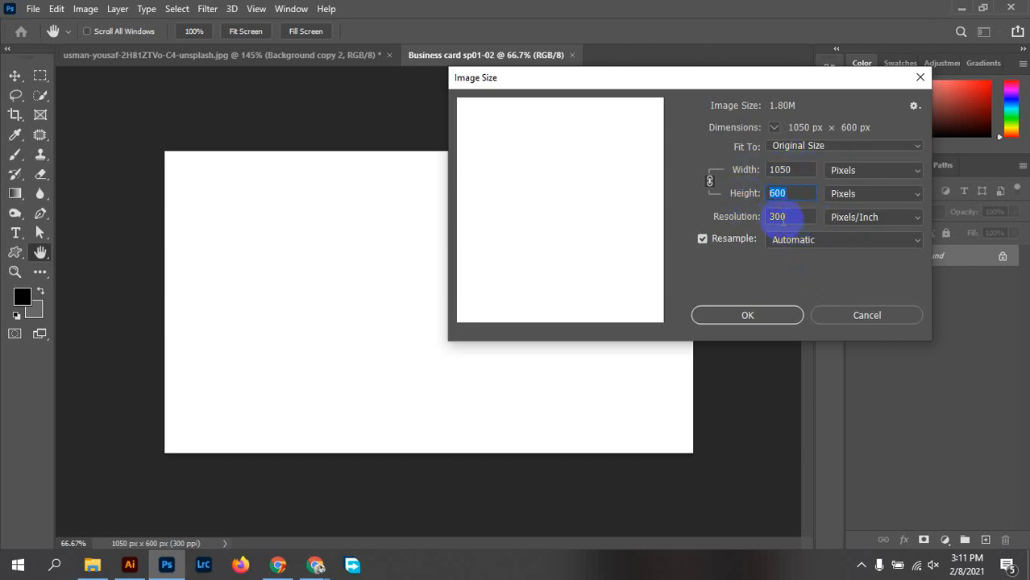
pyautogui.click(782, 218)
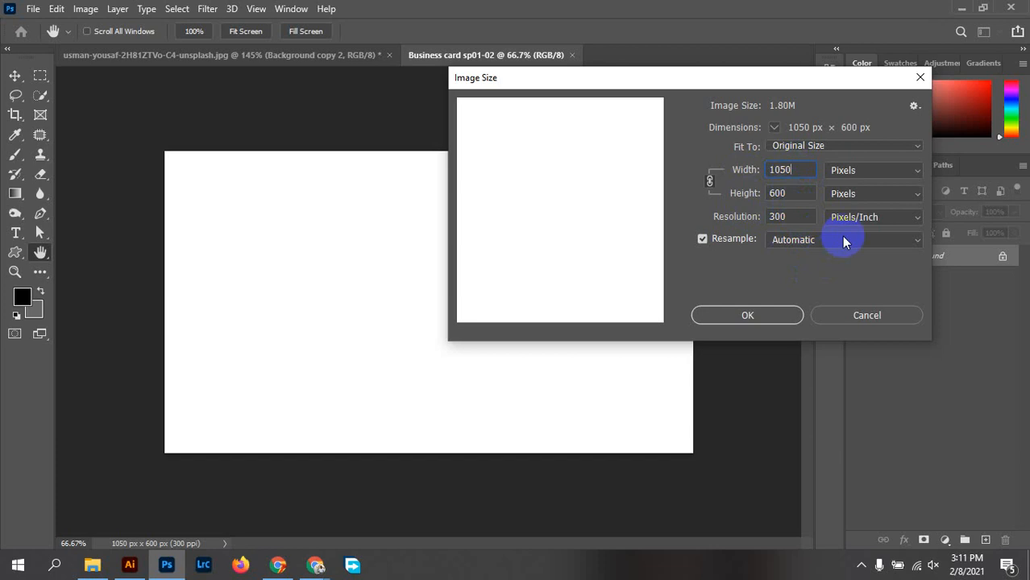
pyautogui.click(855, 174)
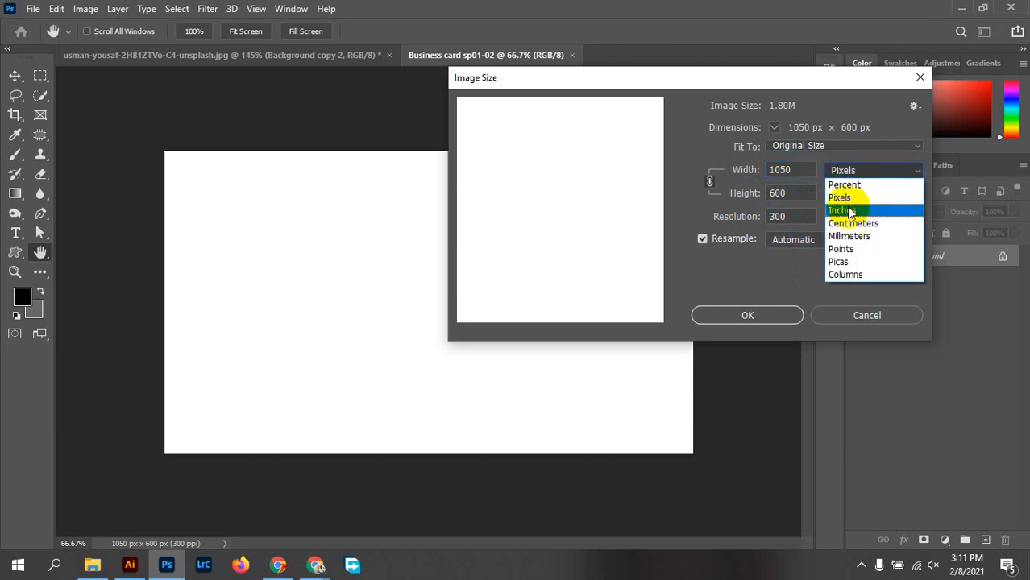
pyautogui.click(851, 211)
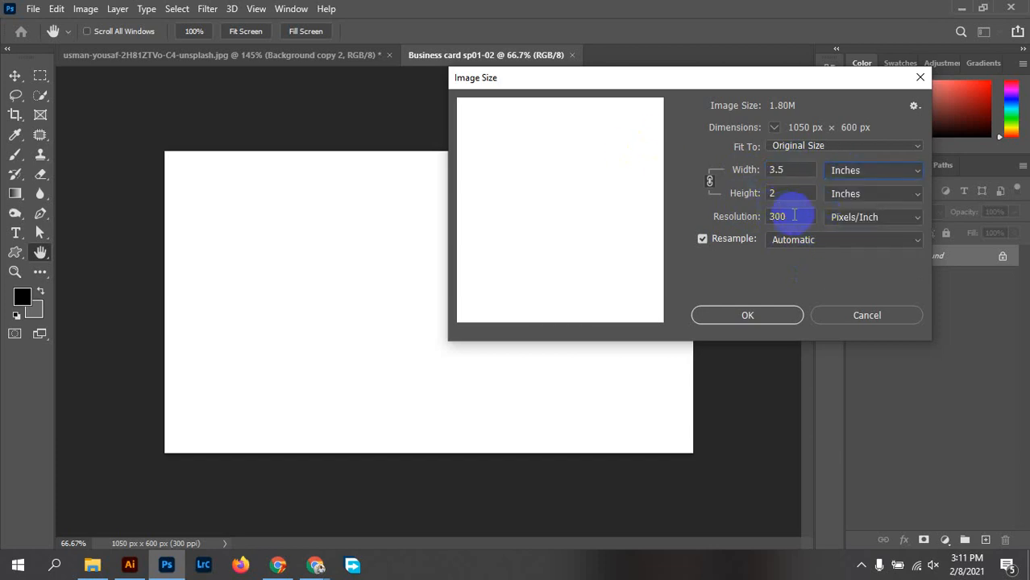
pyautogui.moveTo(794, 215); pyautogui.dragTo(728, 210)
pyautogui.write('72')
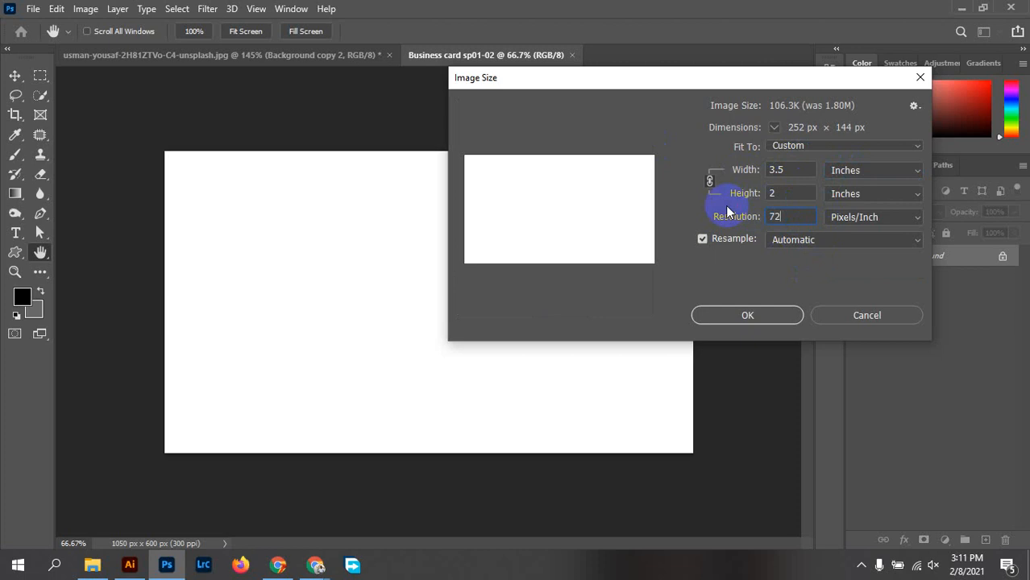
pyautogui.click(872, 171)
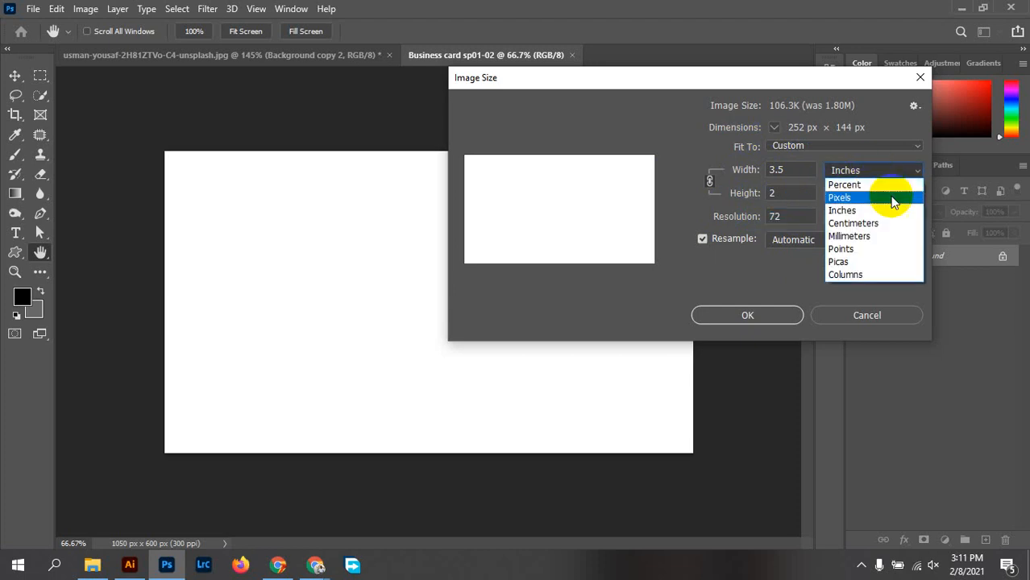
pyautogui.click(861, 199)
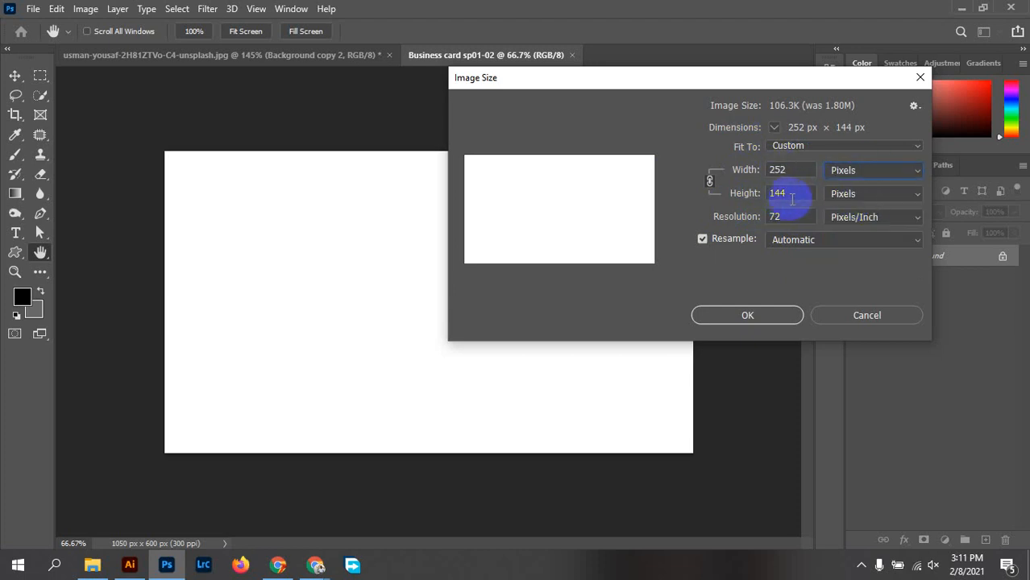
pyautogui.doubleClick(774, 217)
pyautogui.write('3')
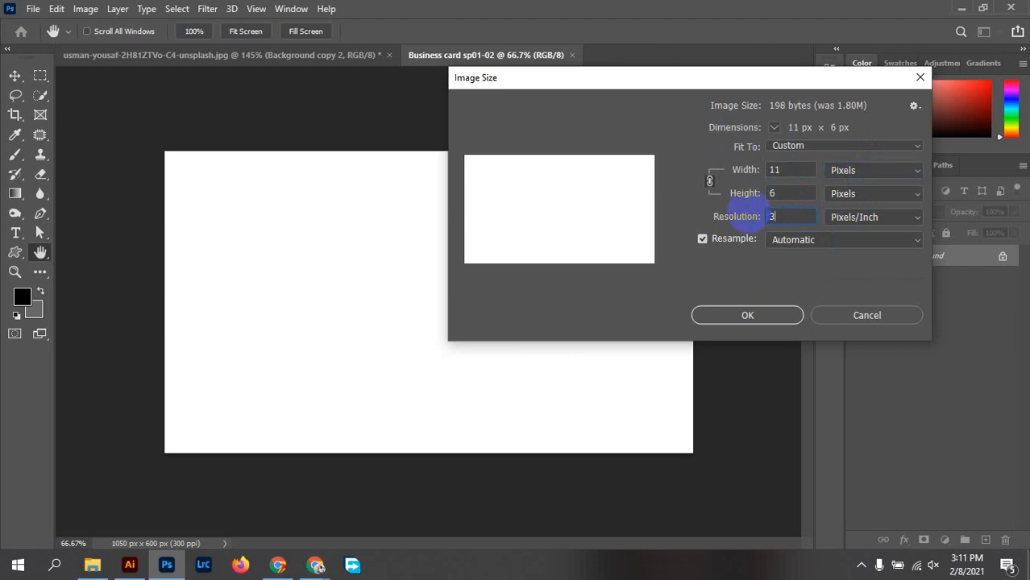
pyautogui.write('00')
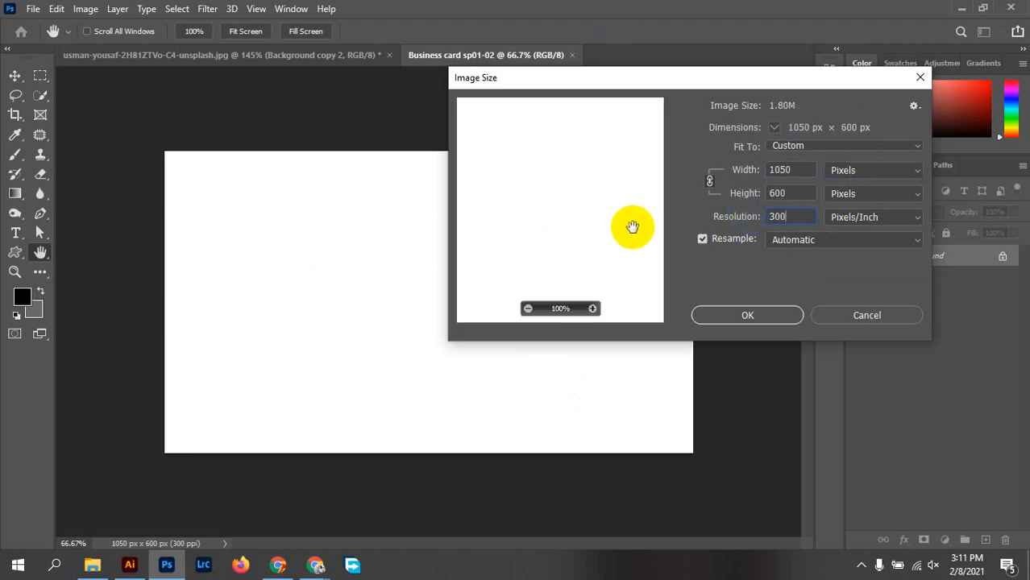
pyautogui.click(765, 321)
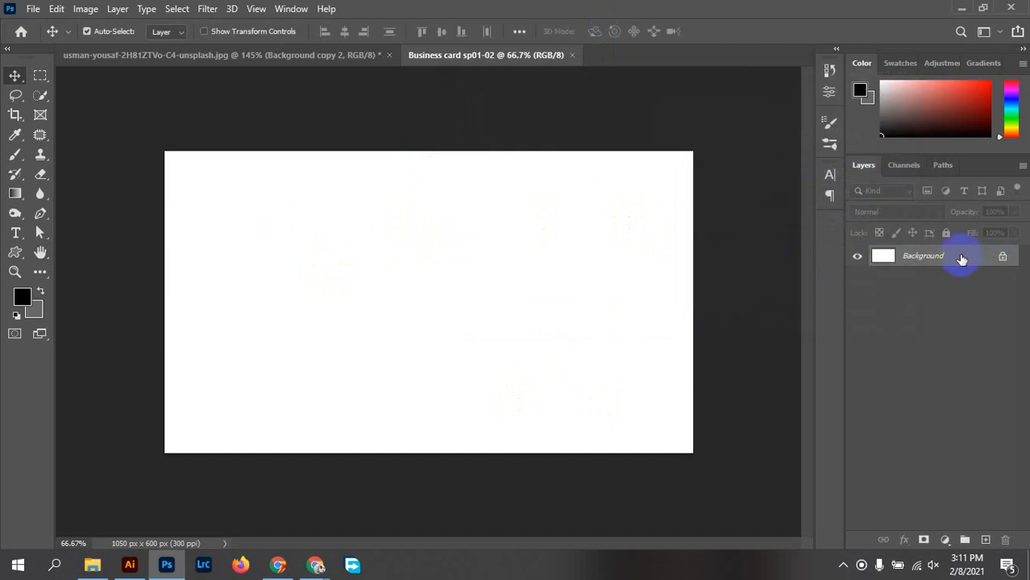
# Unlock the locked Background layer, converting it into Layer 0
pyautogui.moveTo(359, 234); pyautogui.dragTo(508, 322)
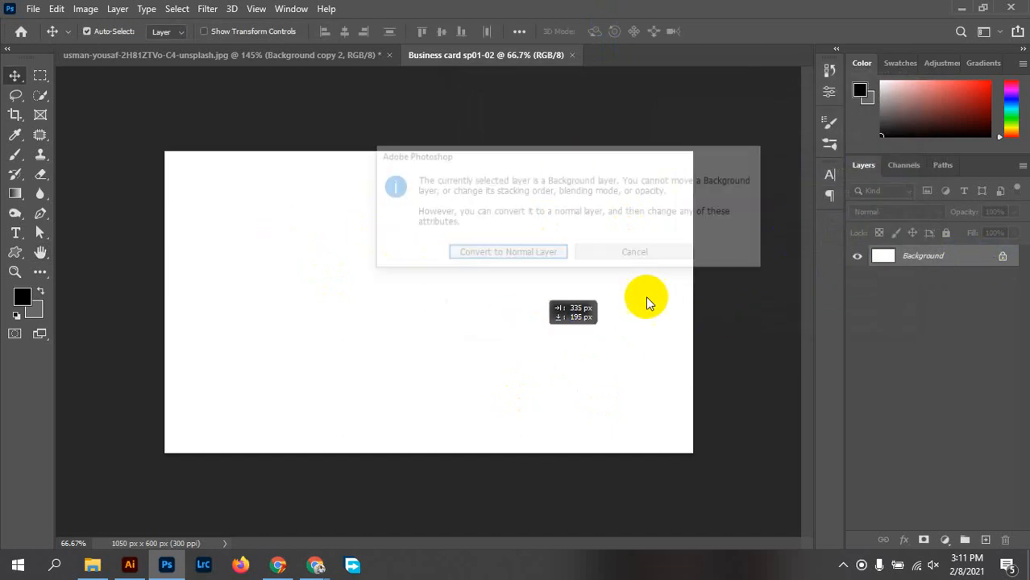
pyautogui.click(631, 257)
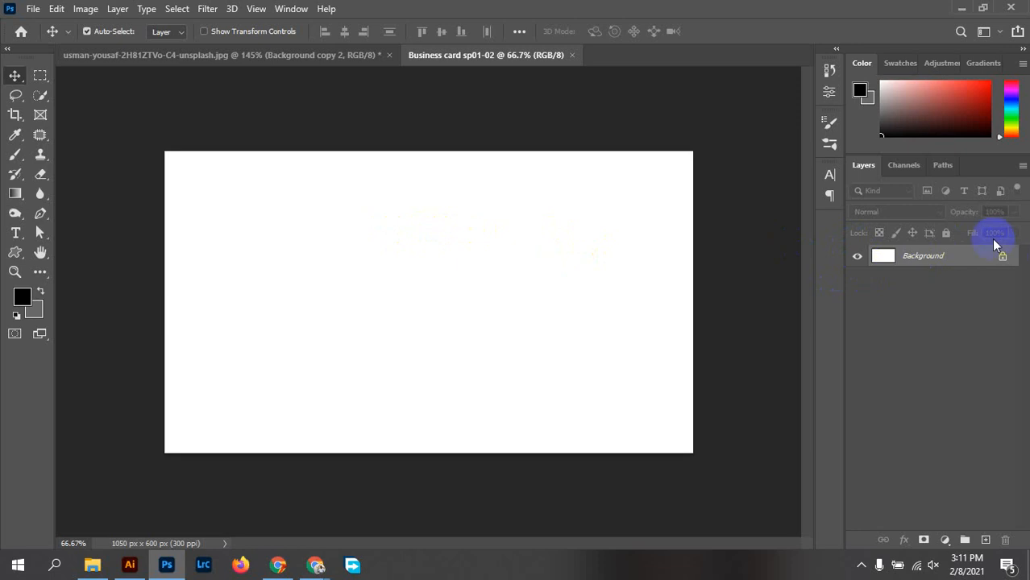
pyautogui.click(1002, 260)
# Make Layer 0 visible again and apply Lock All to it
pyautogui.click(857, 257)
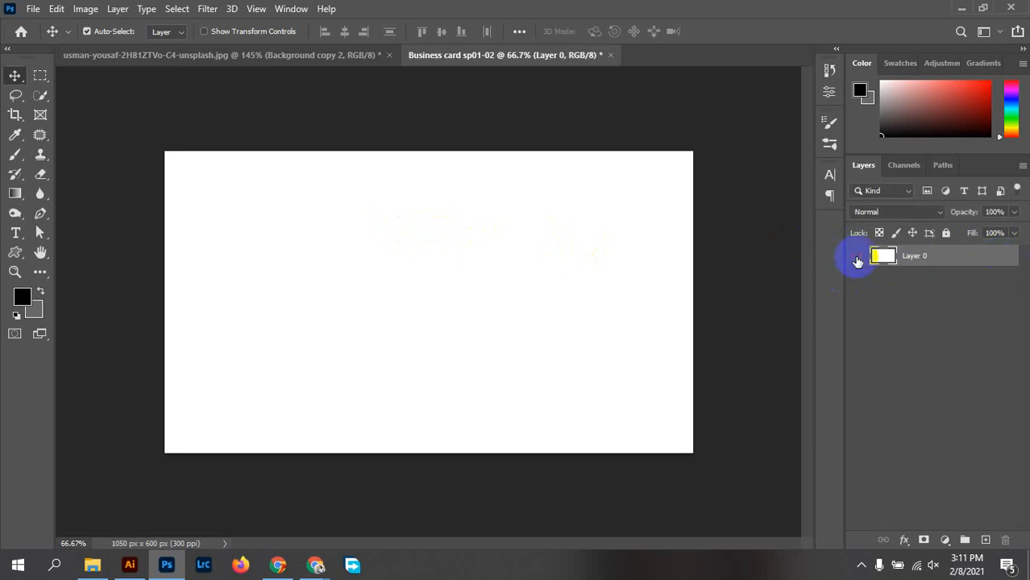
pyautogui.click(857, 256)
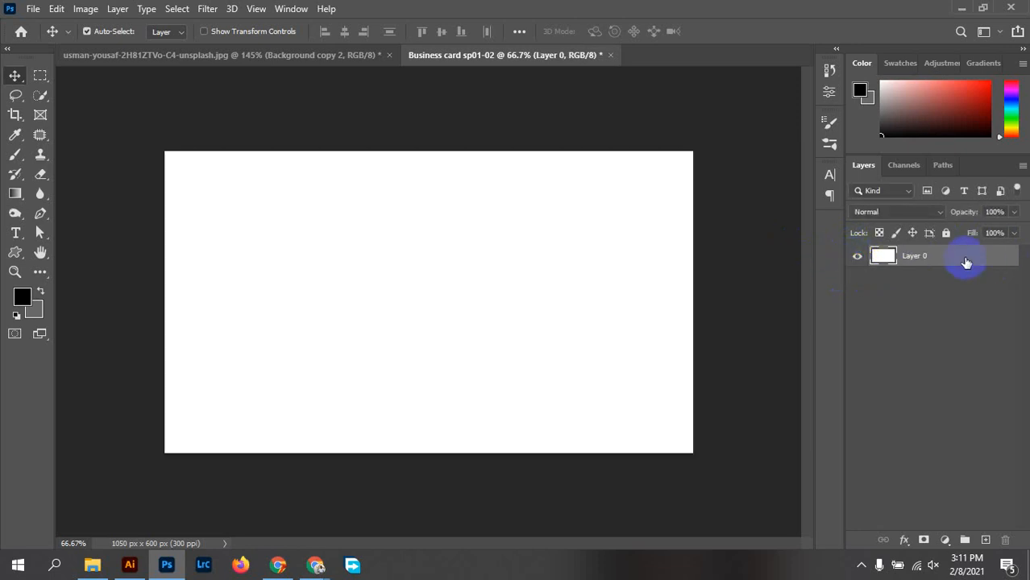
pyautogui.click(946, 234)
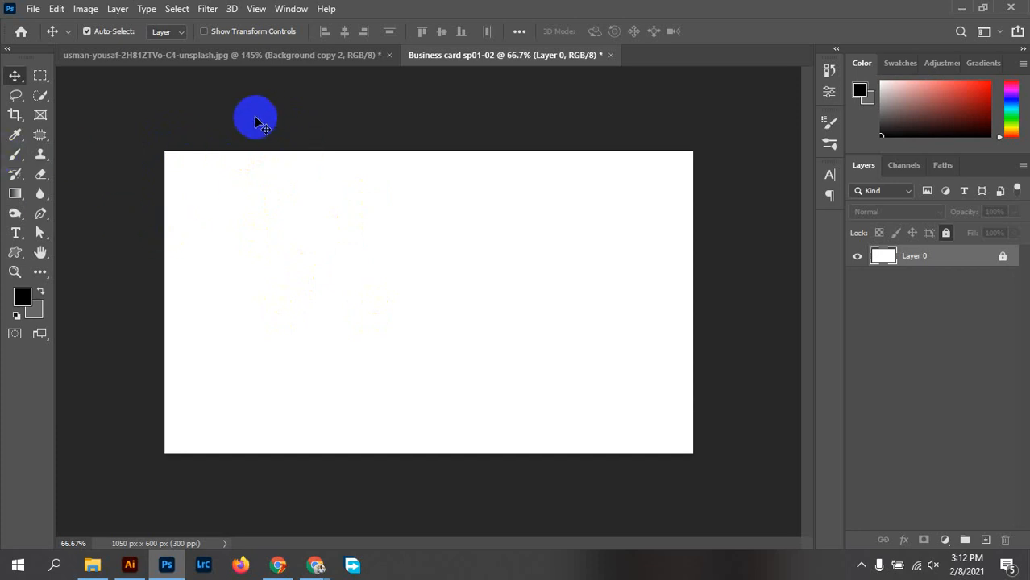
pyautogui.click(252, 210)
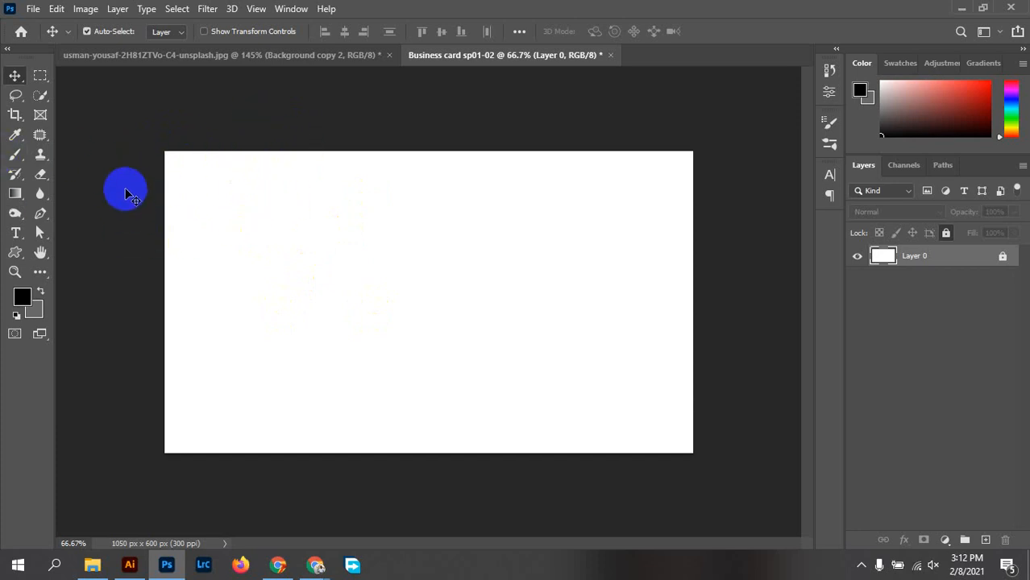
# Turn on rulers, place guides on the card's left, right, top and bottom edges, and select the Rectangle Tool
pyautogui.hotkey('ctrl', 'r')
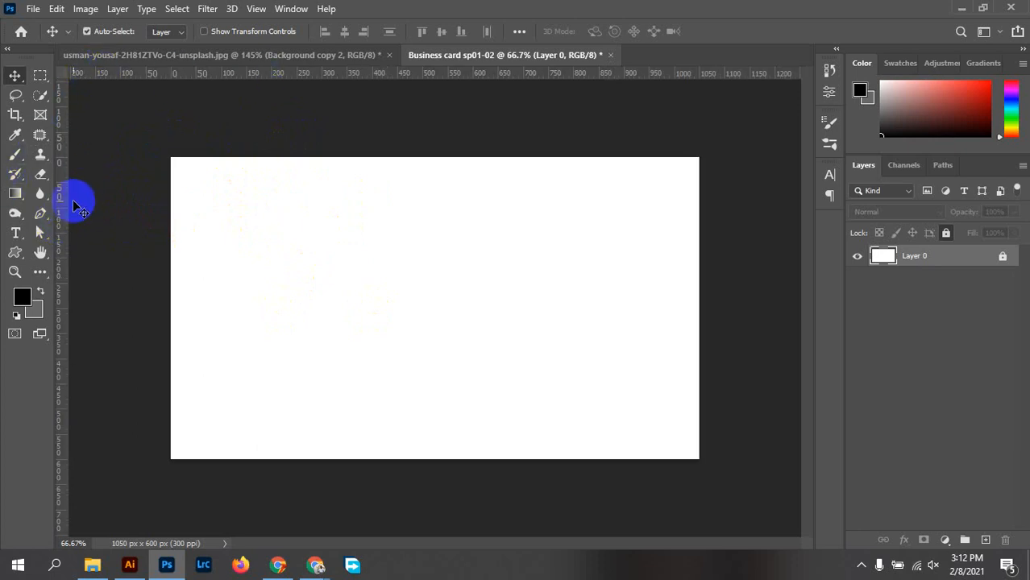
pyautogui.moveTo(64, 232); pyautogui.dragTo(170, 249)
pyautogui.moveTo(64, 294); pyautogui.dragTo(696, 355)
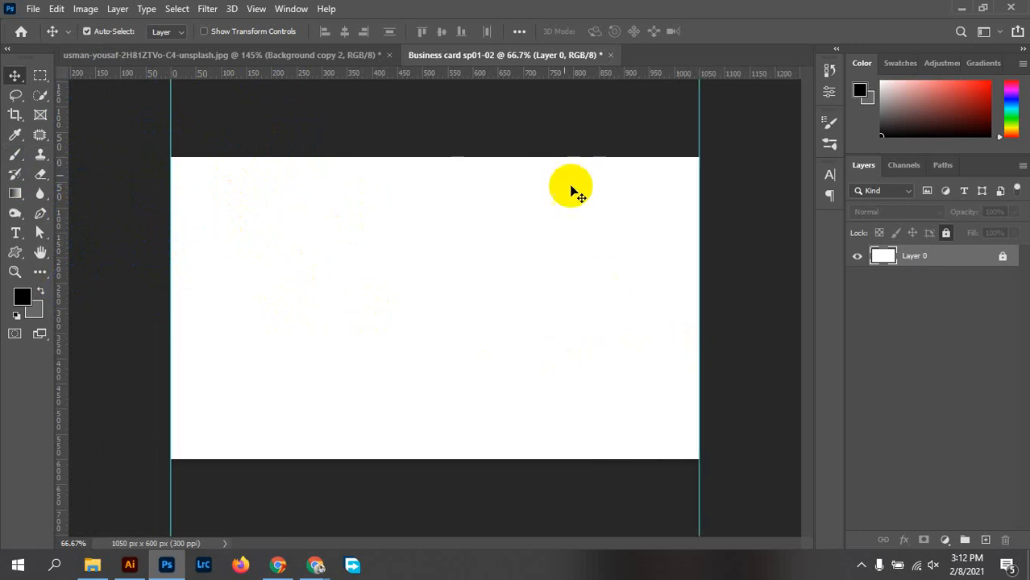
pyautogui.moveTo(492, 76); pyautogui.dragTo(512, 156)
pyautogui.moveTo(446, 76); pyautogui.dragTo(526, 465)
pyautogui.moveTo(525, 466); pyautogui.dragTo(524, 460)
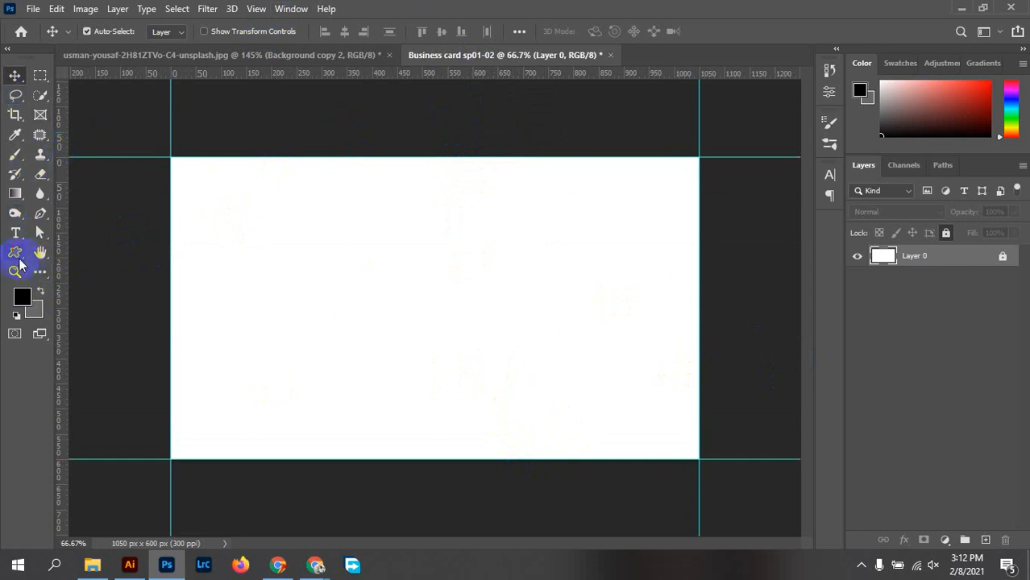
pyautogui.click(14, 253)
pyautogui.click(111, 254)
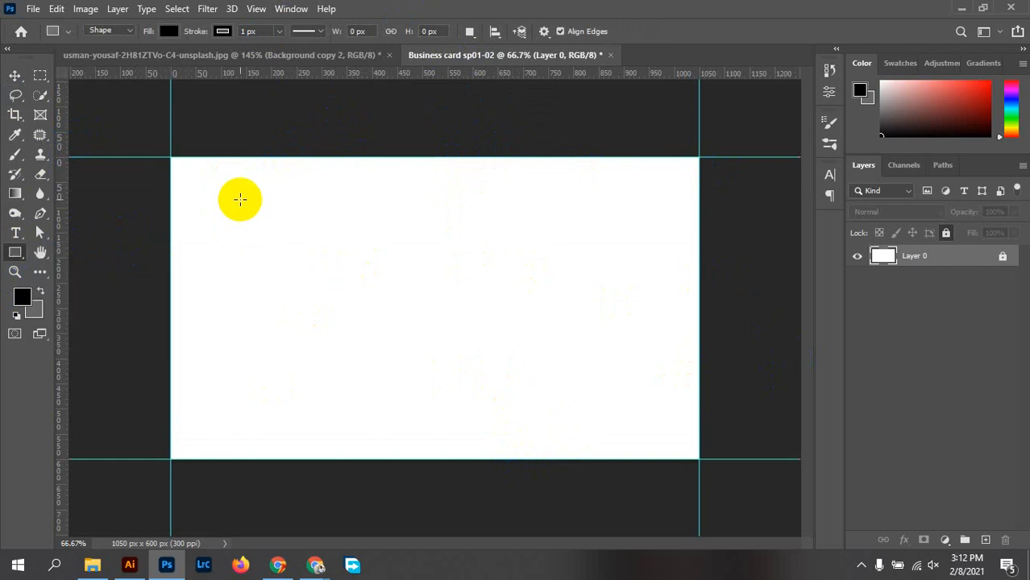
# Create a black 3.25 × 1.75 in rectangle through the Rectangle Tool's size prompt
pyautogui.click(387, 233)
pyautogui.moveTo(506, 141); pyautogui.dragTo(495, 246)
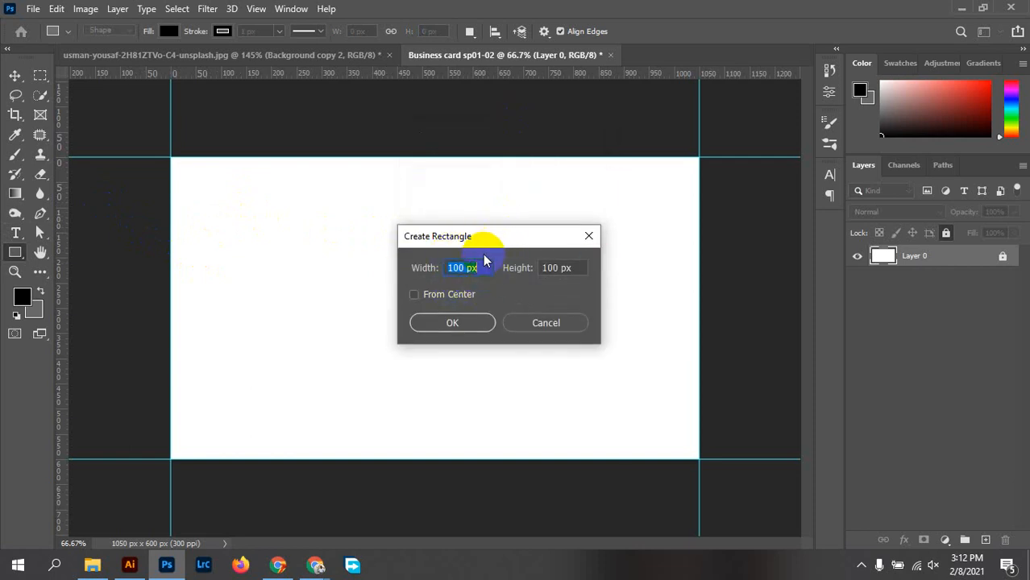
pyautogui.moveTo(462, 271); pyautogui.dragTo(486, 274)
pyautogui.write('3.25')
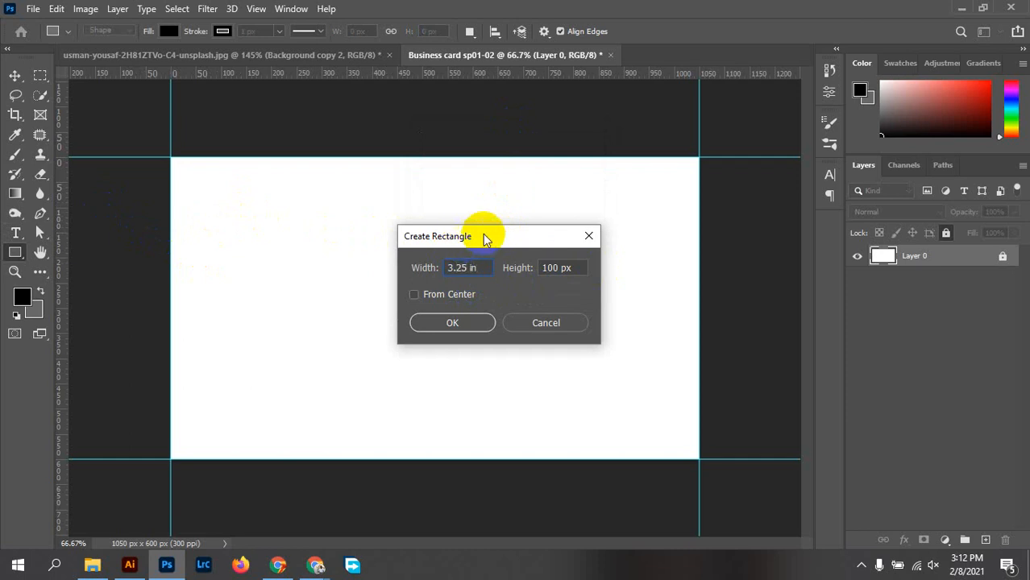
pyautogui.moveTo(571, 268); pyautogui.dragTo(530, 266)
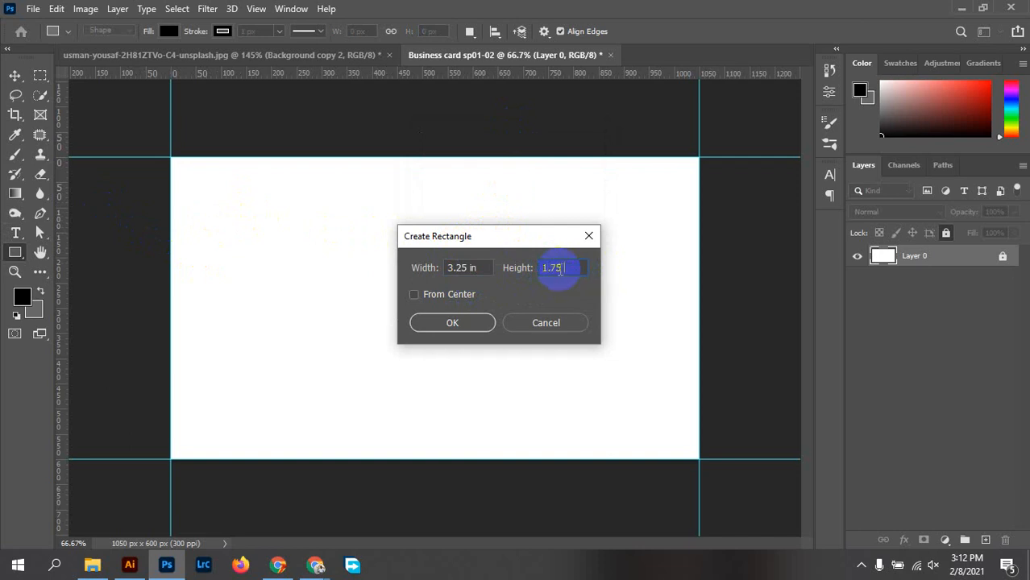
pyautogui.click(560, 268)
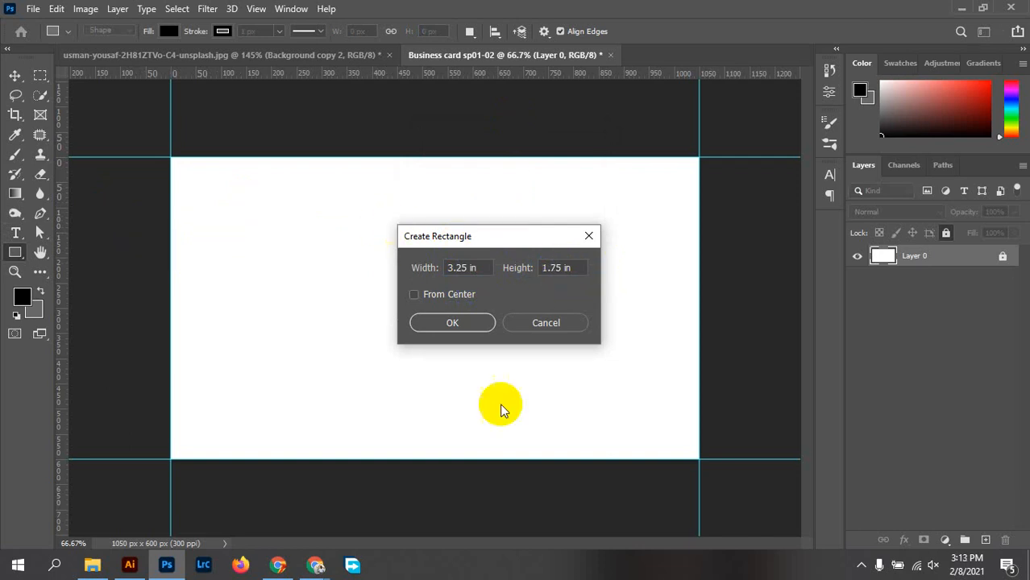
pyautogui.click(453, 324)
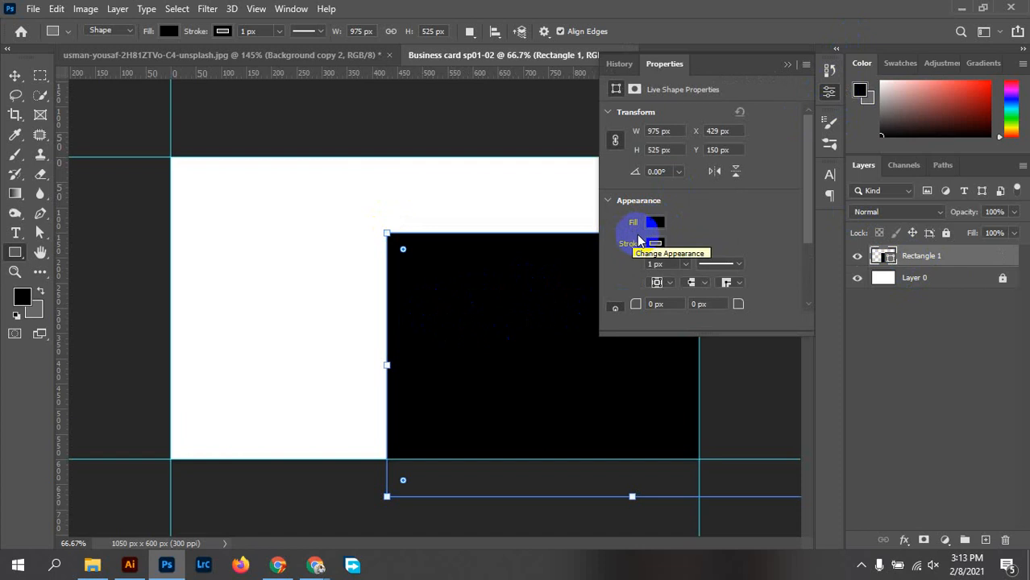
# Drag the black rectangle up and left over the card with the Move tool
pyautogui.click(15, 75)
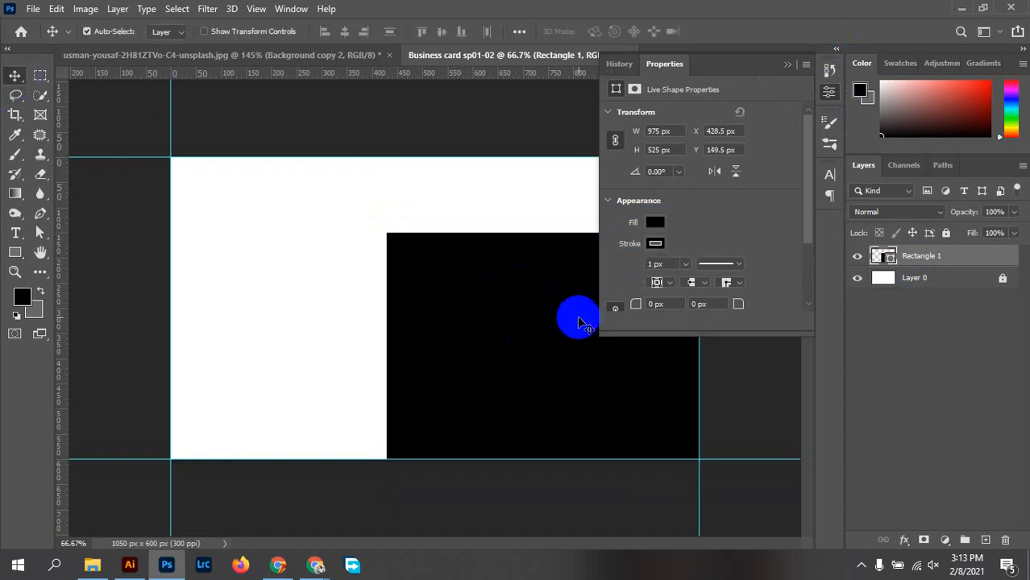
pyautogui.click(828, 91)
pyautogui.moveTo(494, 347); pyautogui.dragTo(364, 316)
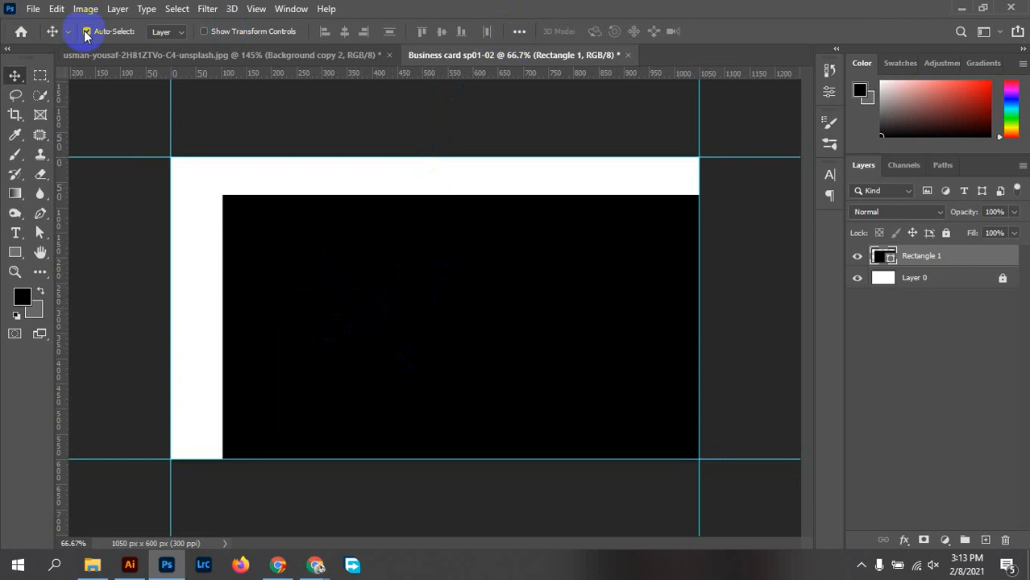
# Align the black rectangle to the canvas using horizontal and vertical centre alignment
pyautogui.click(517, 32)
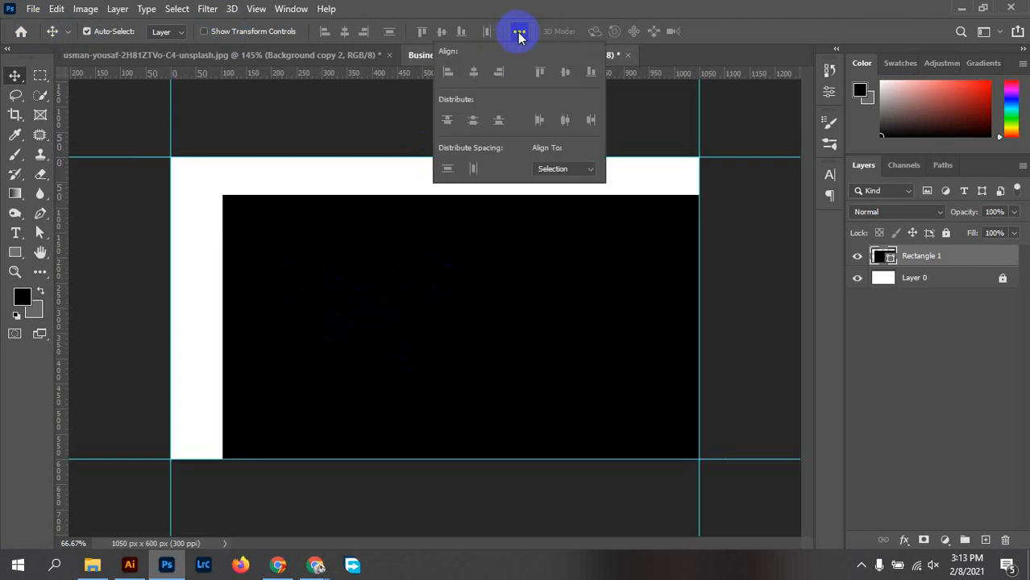
pyautogui.click(571, 171)
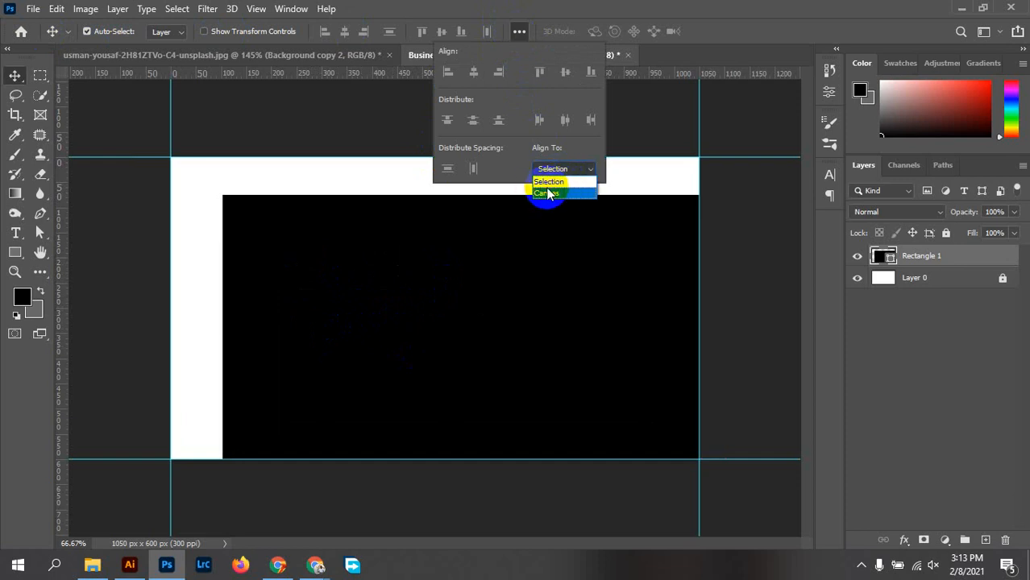
pyautogui.click(557, 193)
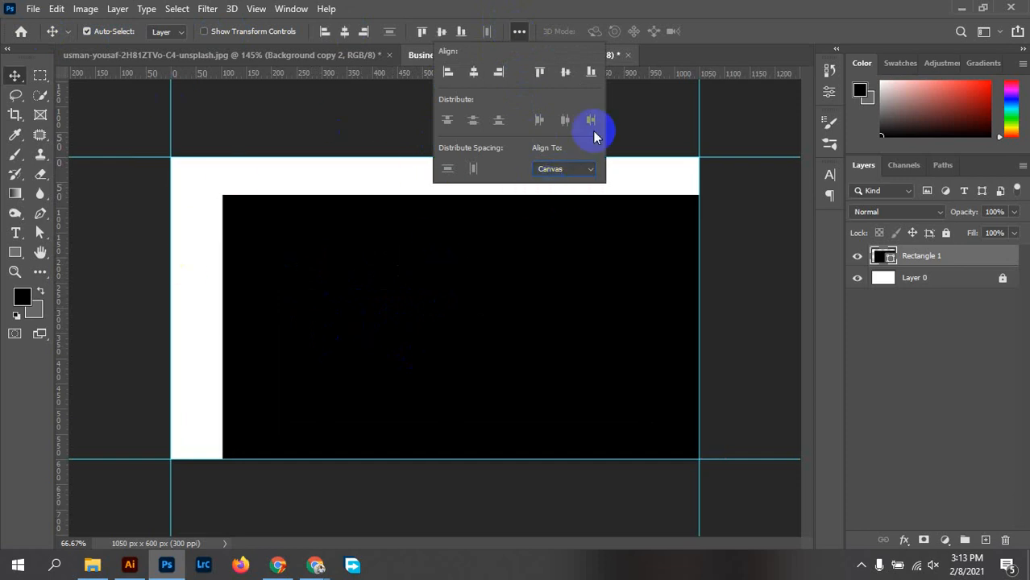
pyautogui.click(474, 73)
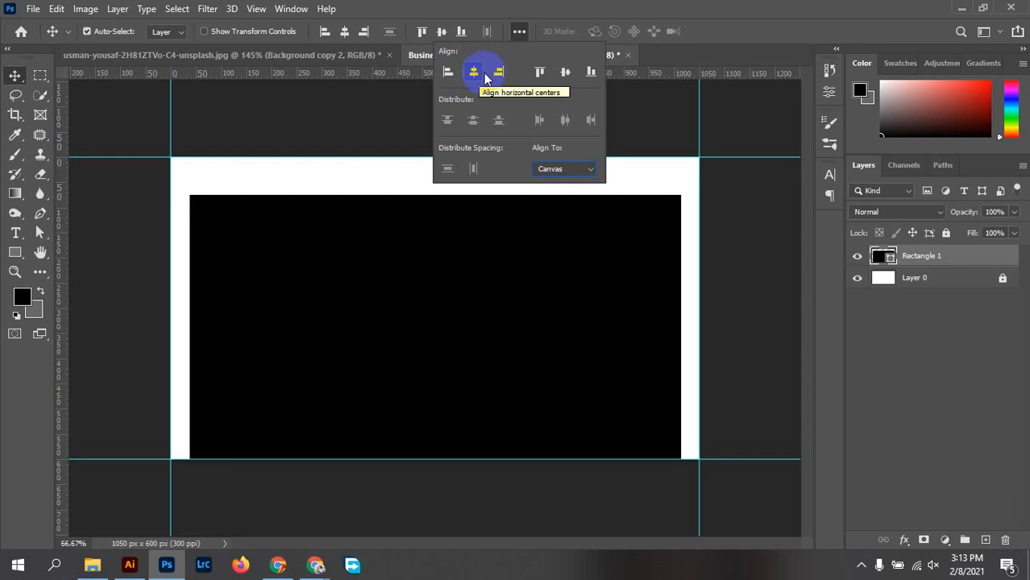
pyautogui.click(564, 73)
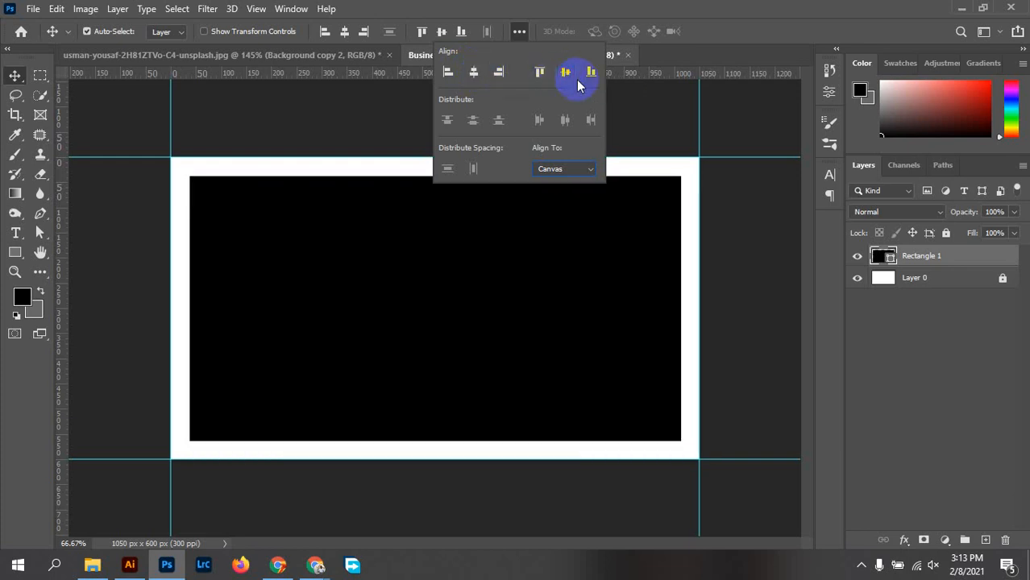
pyautogui.click(658, 142)
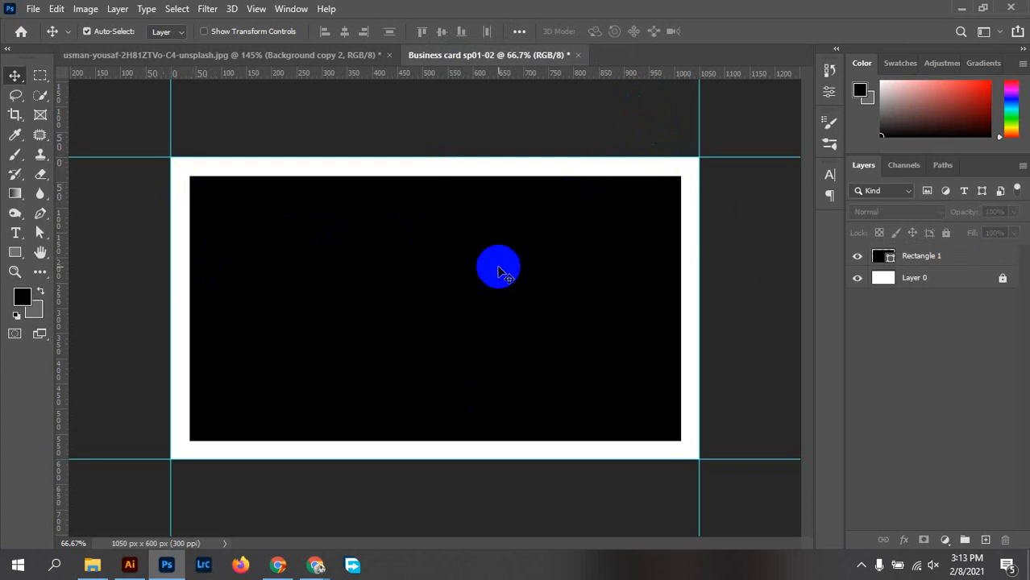
pyautogui.rightClick(451, 280)
# Drag guides onto the black rectangle's left, right, top and bottom edges
pyautogui.click(583, 233)
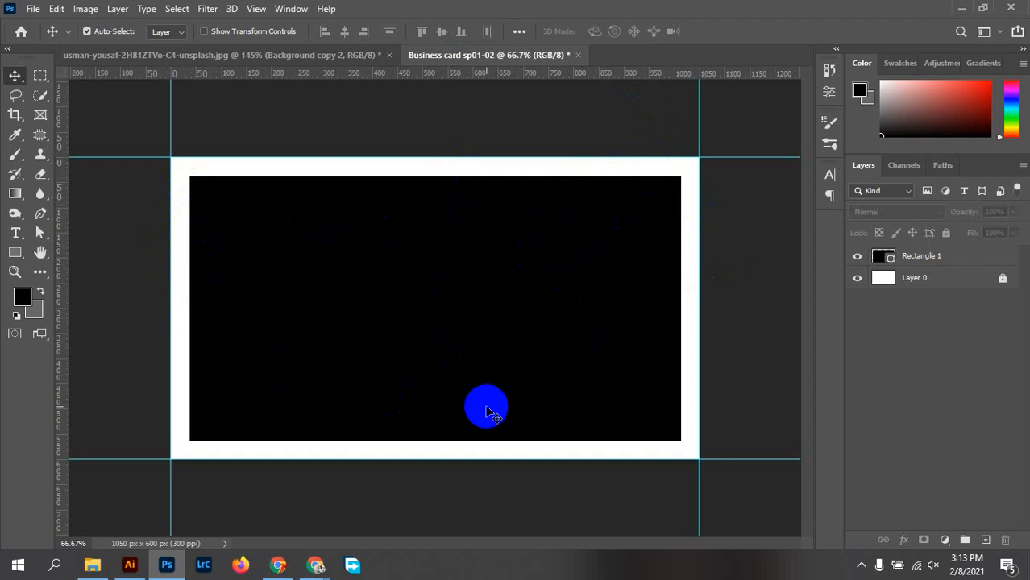
pyautogui.moveTo(60, 304); pyautogui.dragTo(189, 303)
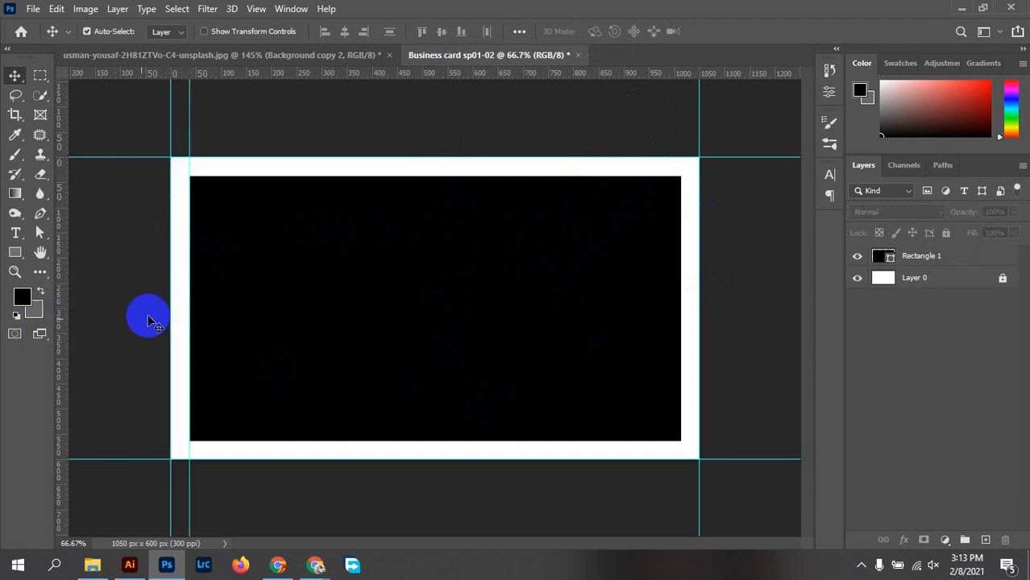
pyautogui.moveTo(60, 340); pyautogui.dragTo(681, 340)
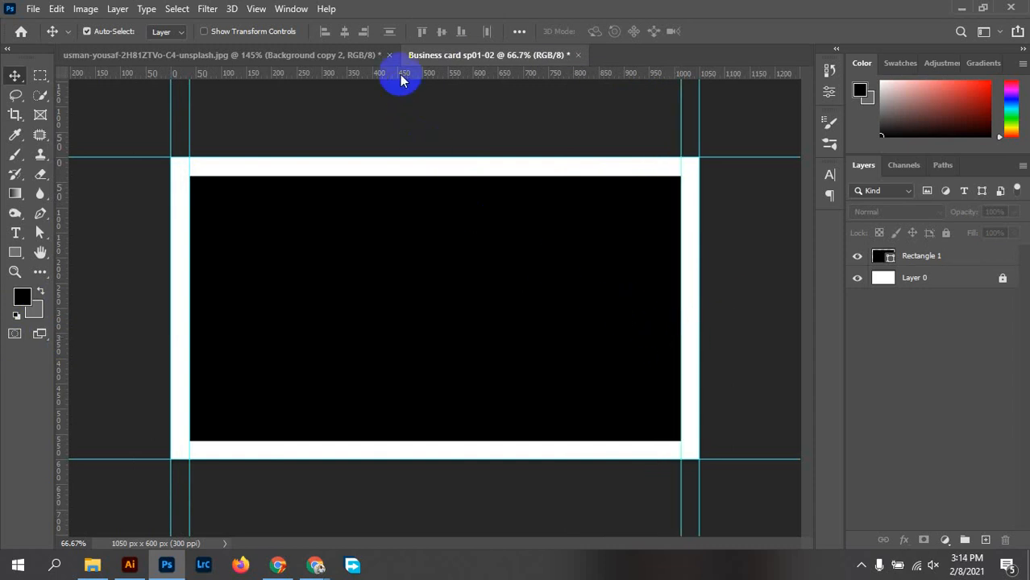
pyautogui.moveTo(401, 75); pyautogui.dragTo(412, 174)
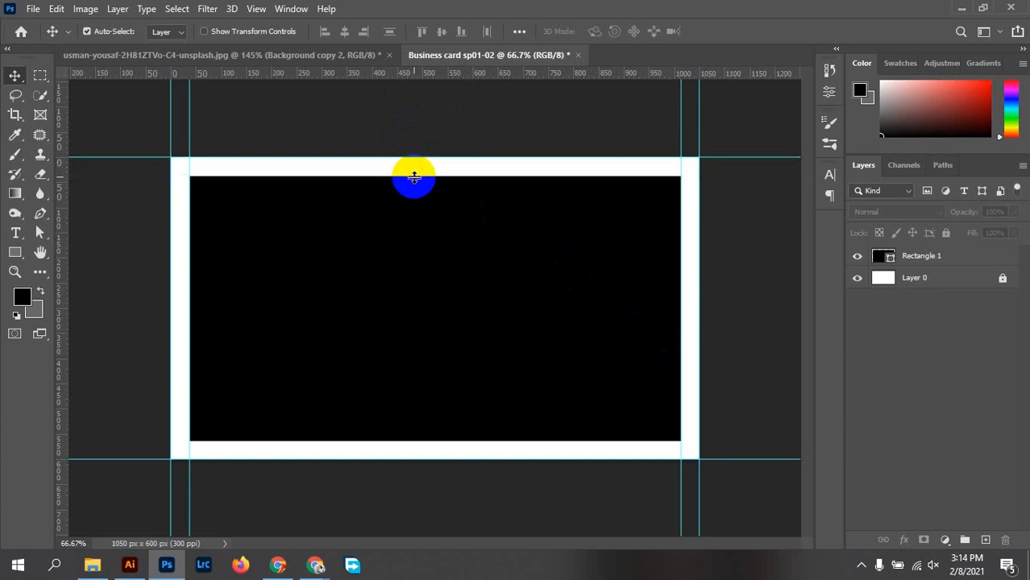
pyautogui.moveTo(380, 76); pyautogui.dragTo(446, 440)
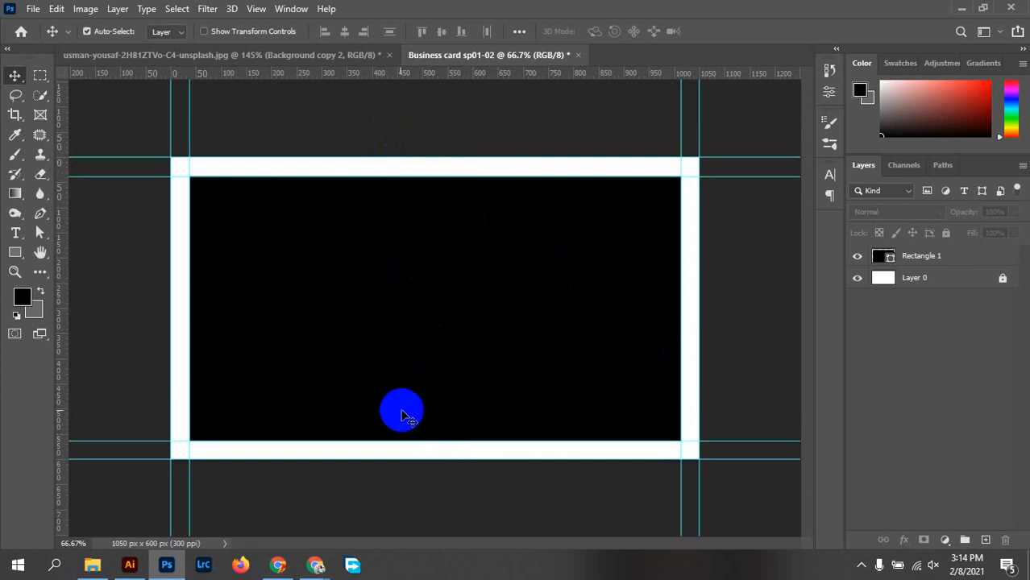
pyautogui.scroll(3, 377, 399)
pyautogui.scroll(-3, 377, 395)
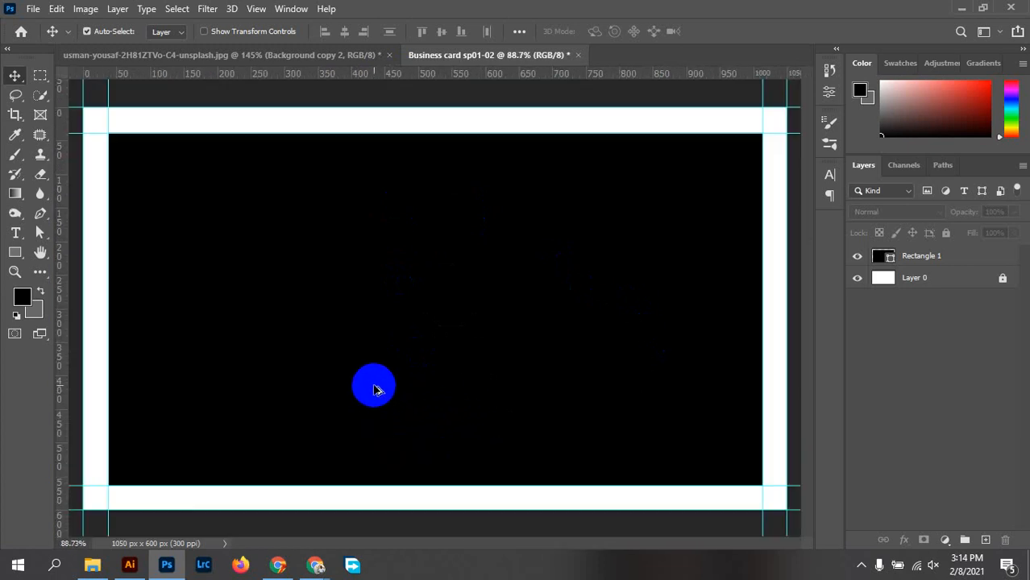
pyautogui.scroll(3, 683, 142)
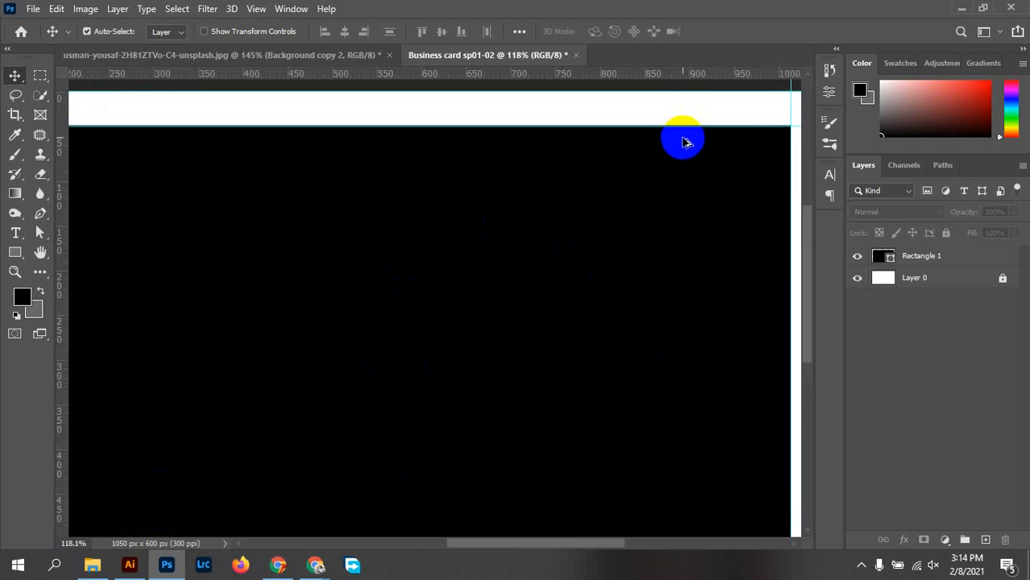
pyautogui.scroll(-2, 600, 121)
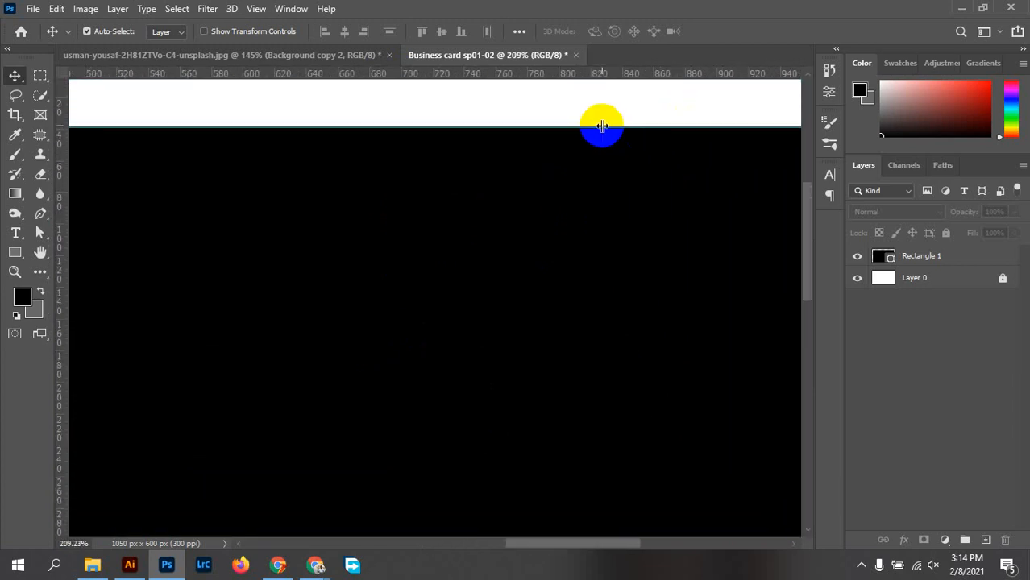
pyautogui.scroll(-2, 591, 169)
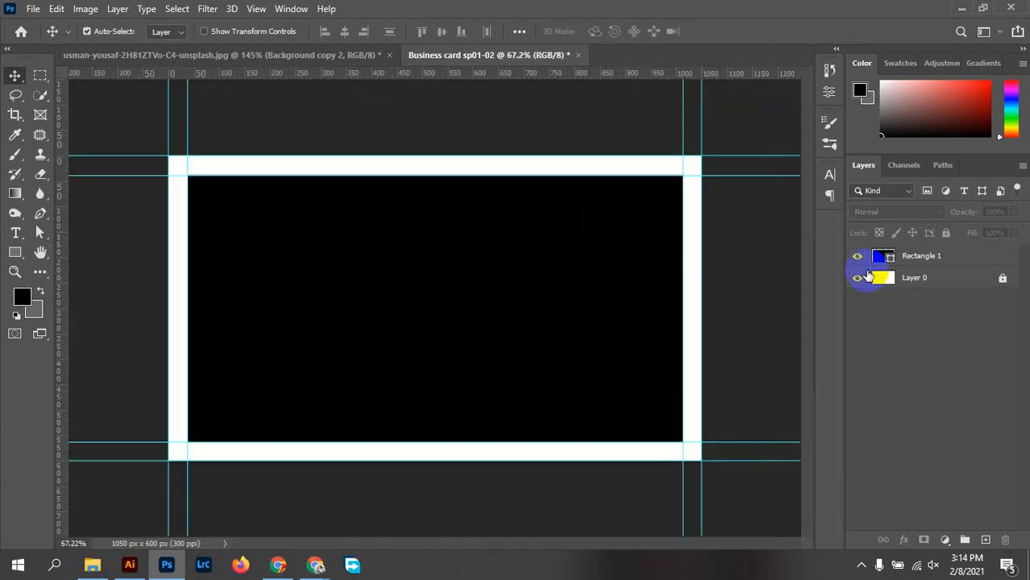
pyautogui.click(856, 256)
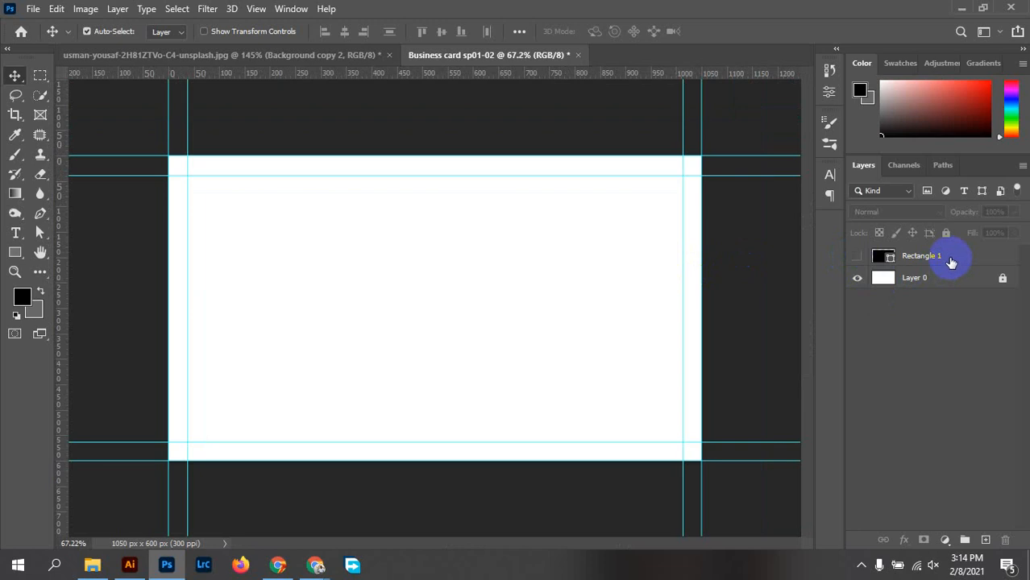
pyautogui.moveTo(949, 257); pyautogui.dragTo(1014, 537)
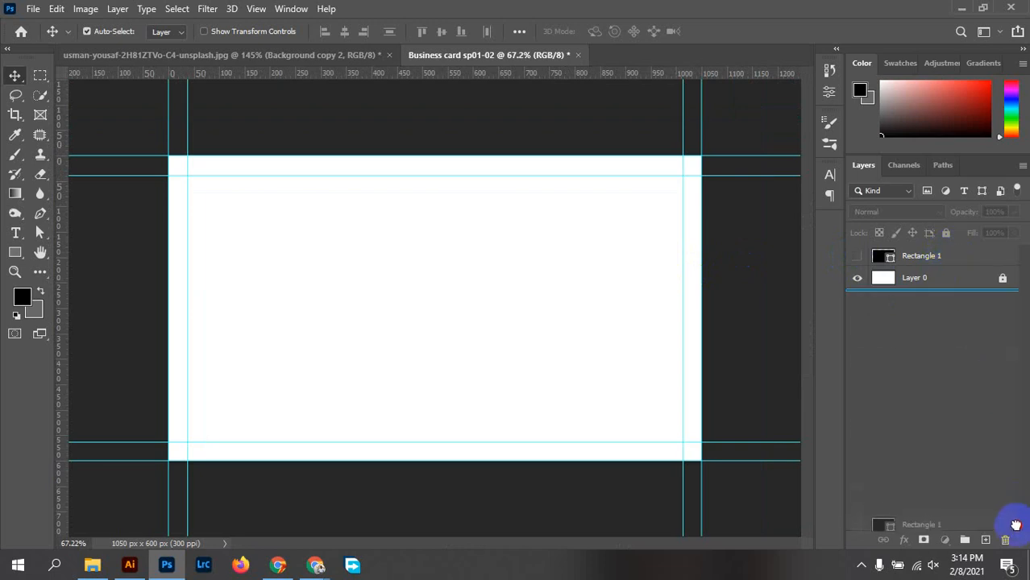
pyautogui.moveTo(953, 264); pyautogui.dragTo(949, 335)
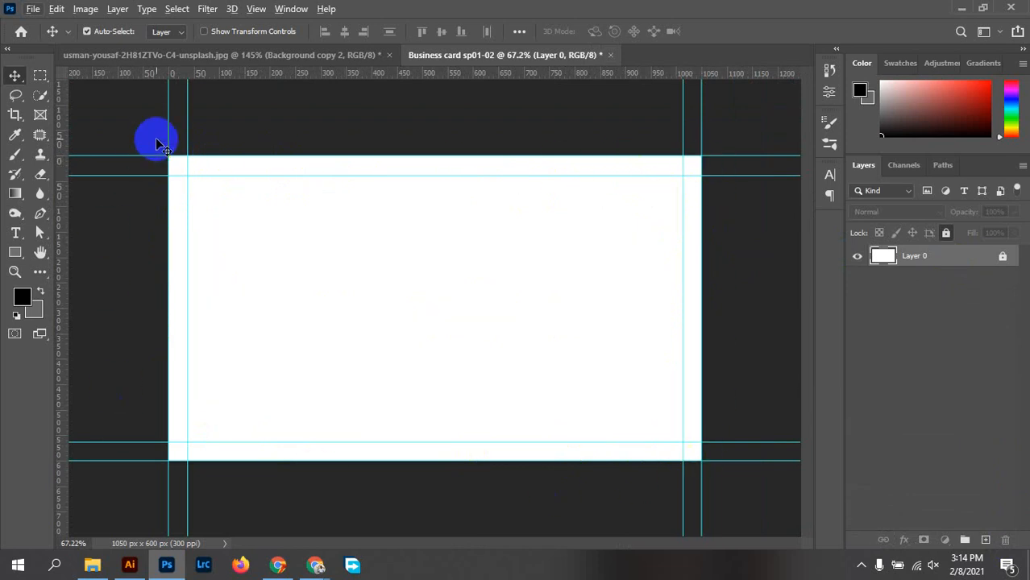
pyautogui.click(502, 132)
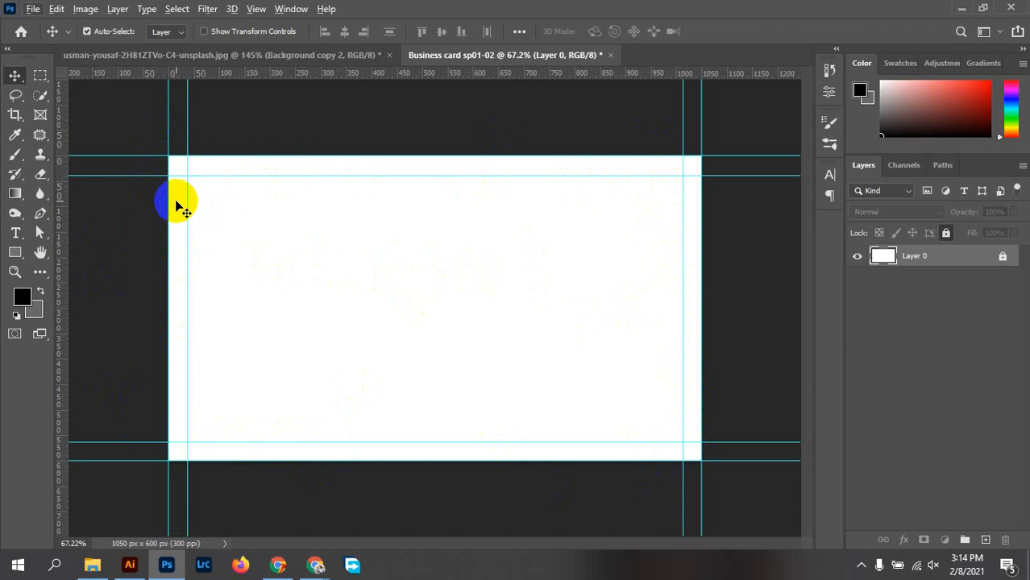
pyautogui.click(202, 165)
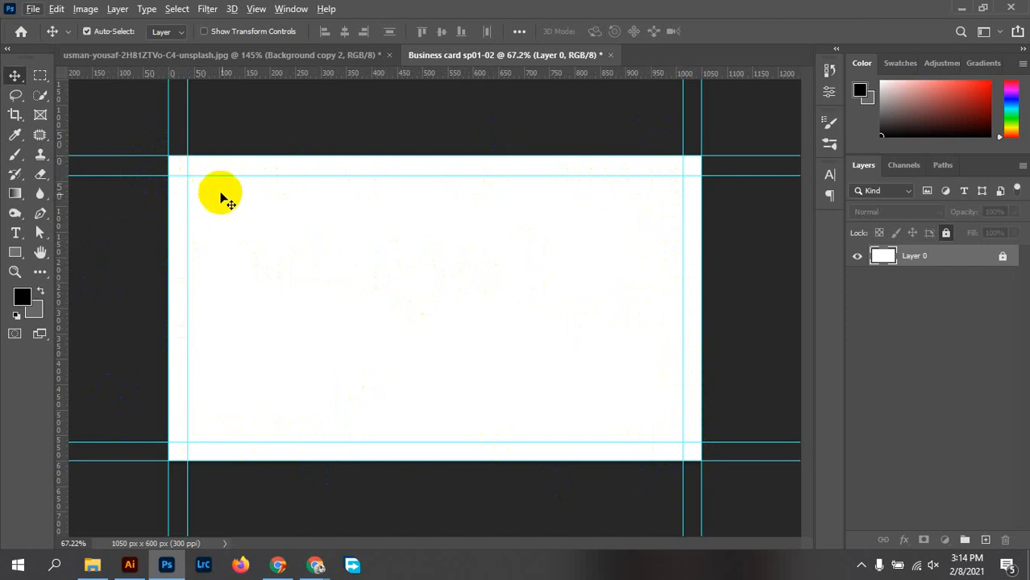
pyautogui.moveTo(174, 160); pyautogui.dragTo(183, 135)
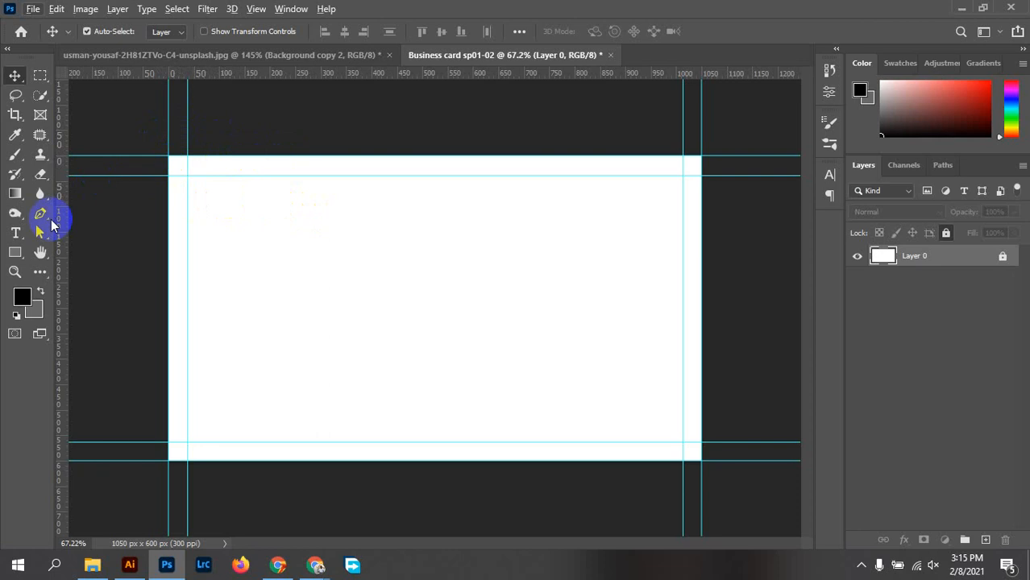
# Draw a black 3.75 × 2.25 in rectangle using the Rectangle Tool's size prompt
pyautogui.click(14, 252)
pyautogui.click(398, 272)
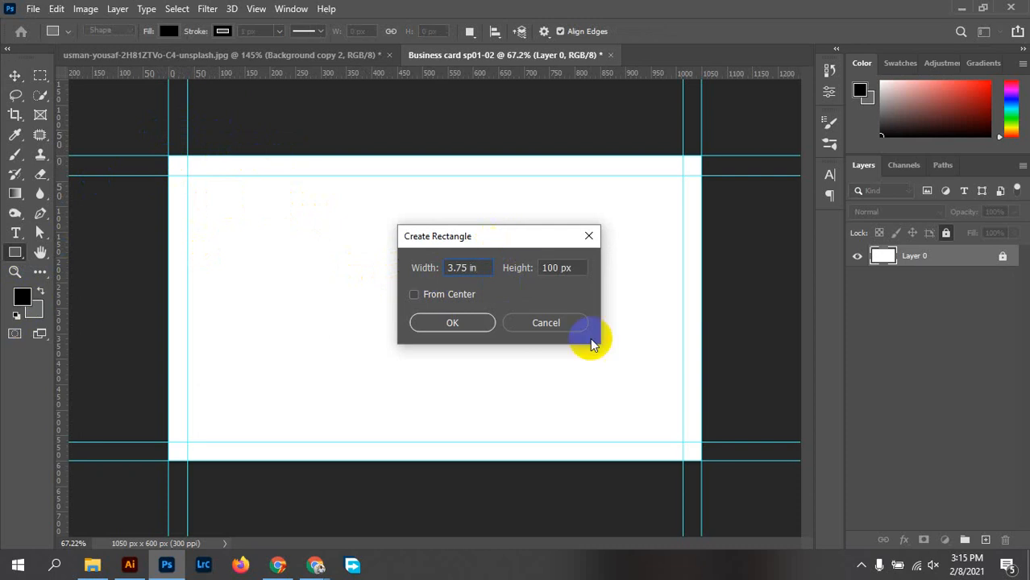
pyautogui.click(570, 267)
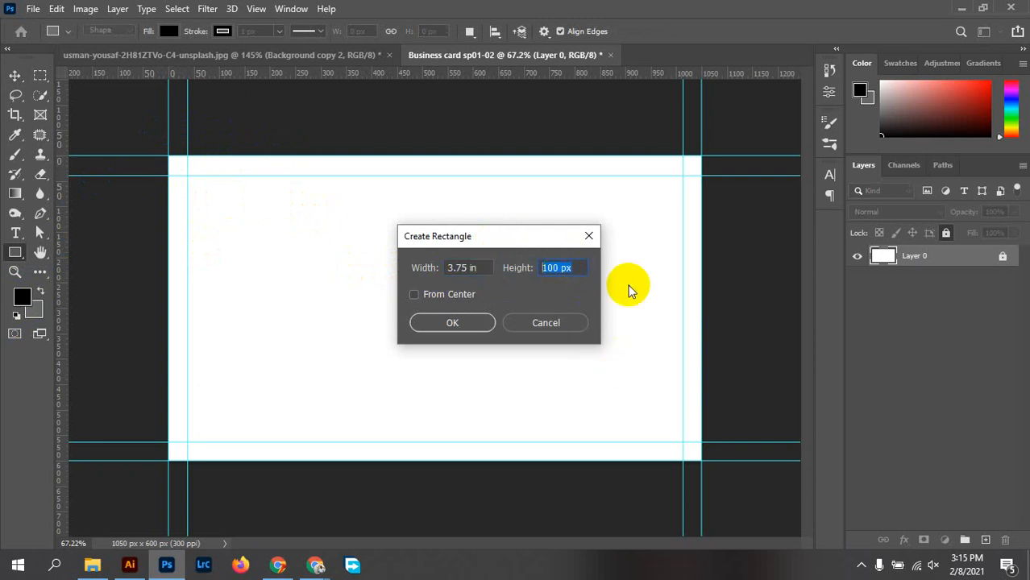
pyautogui.write('2.25 in')
pyautogui.click(438, 318)
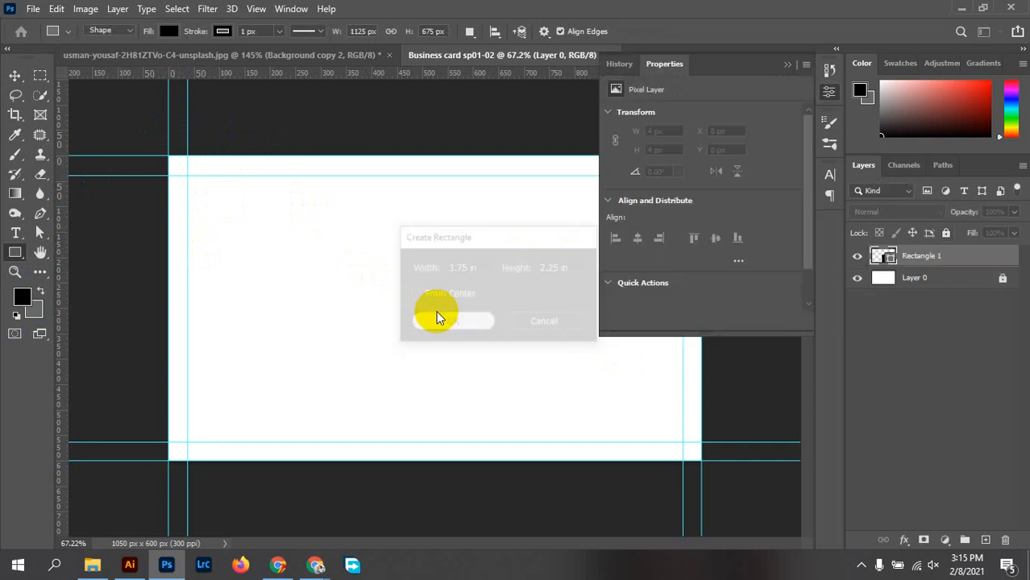
# Move the rectangle over the card and centre it horizontally and vertically
pyautogui.click(826, 95)
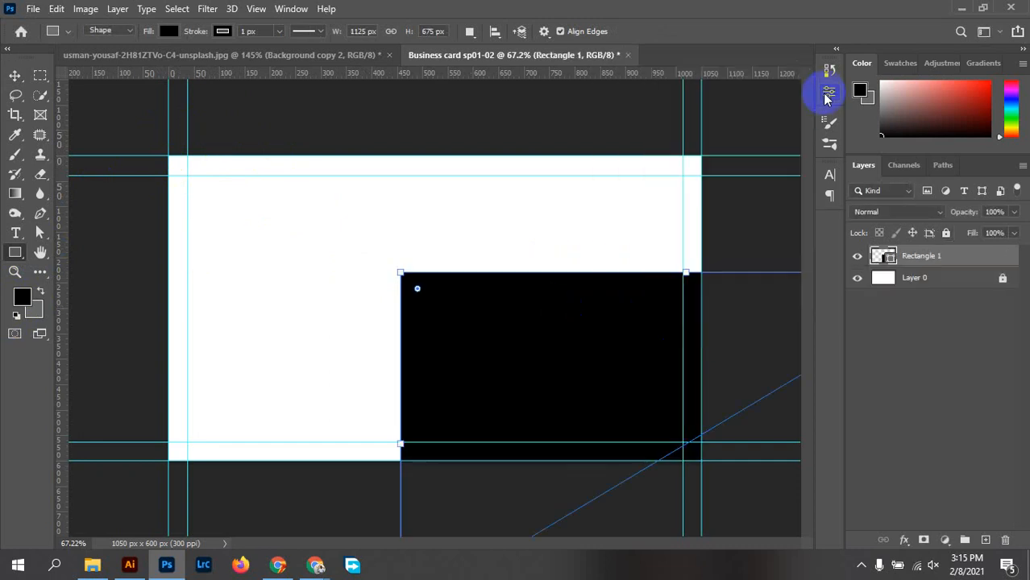
pyautogui.click(15, 75)
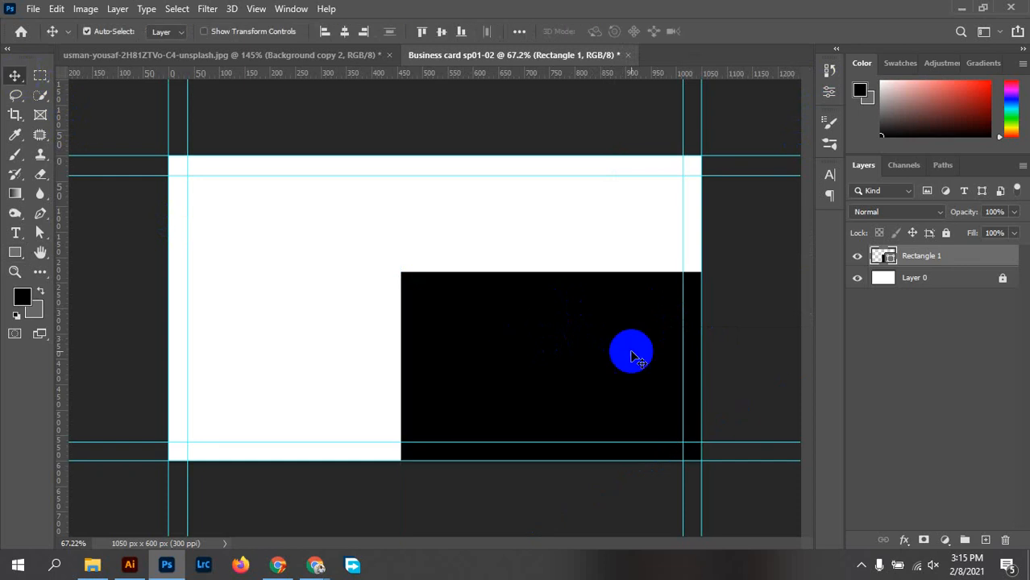
pyautogui.moveTo(630, 353); pyautogui.dragTo(441, 273)
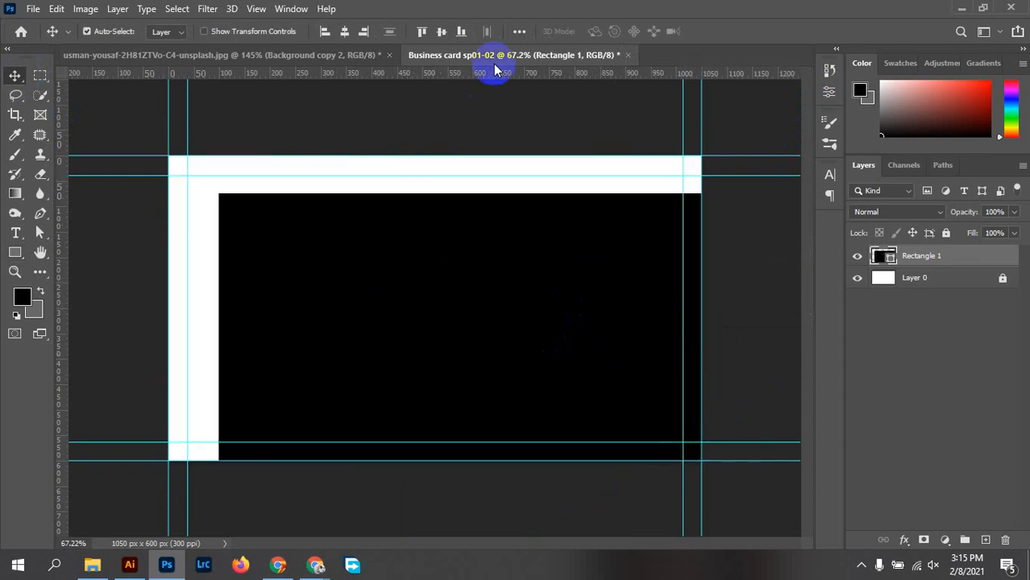
pyautogui.click(347, 34)
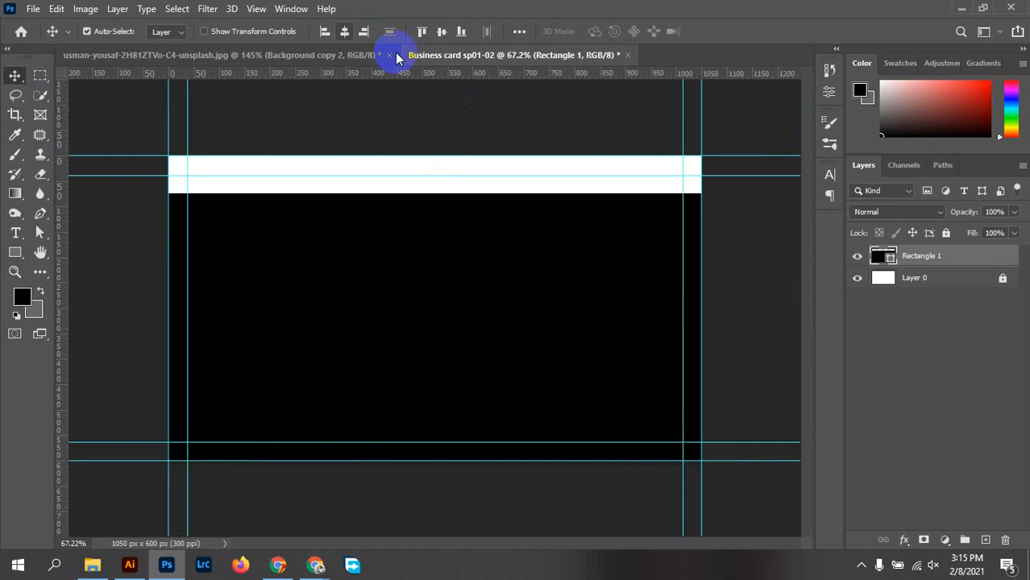
pyautogui.click(439, 32)
# Place guides on the black rectangle's four outer edges using its transform box, then commit unchanged
pyautogui.press('ctrl')
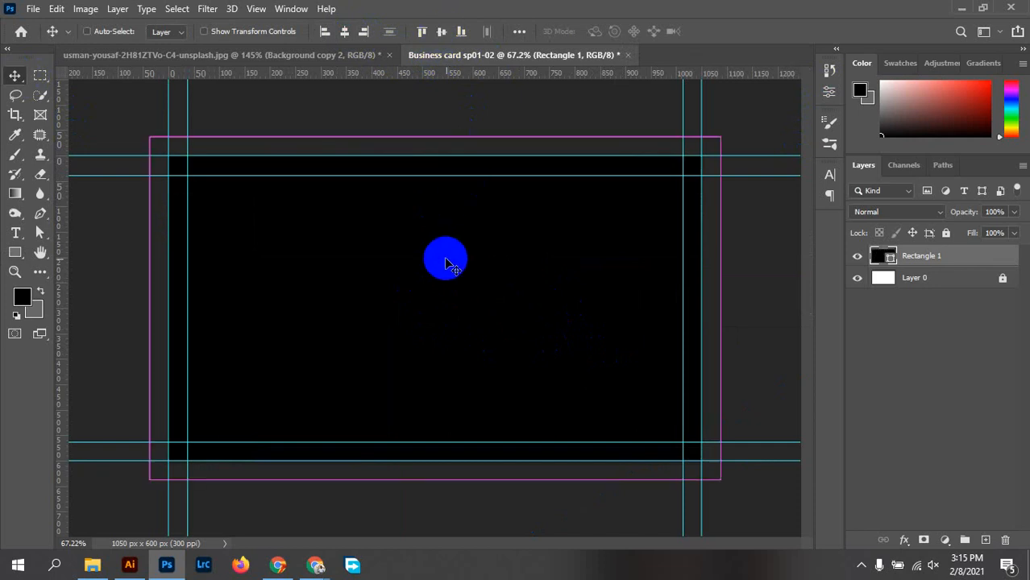
pyautogui.hotkey('ctrl', 't')
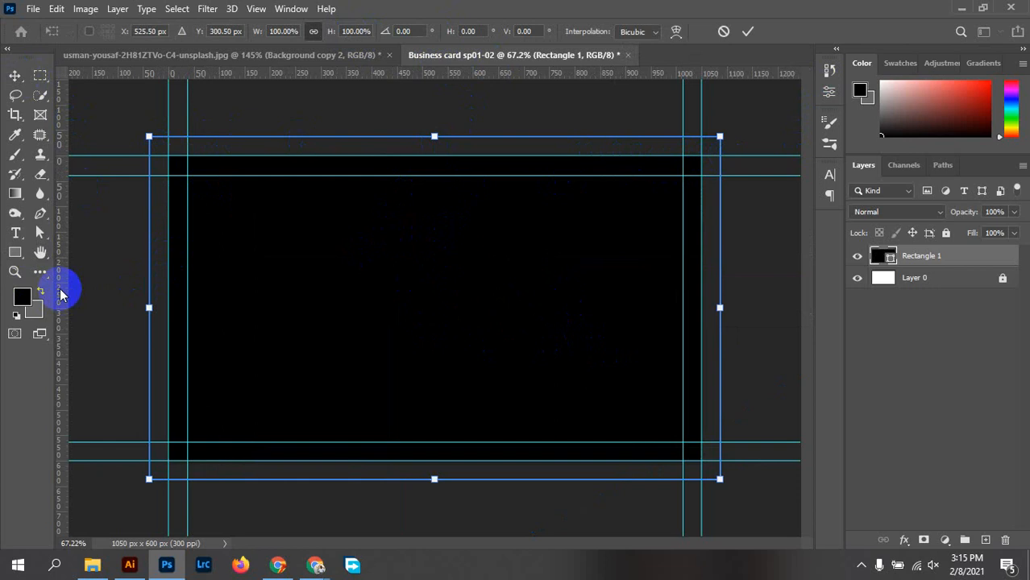
pyautogui.moveTo(62, 295); pyautogui.dragTo(146, 307)
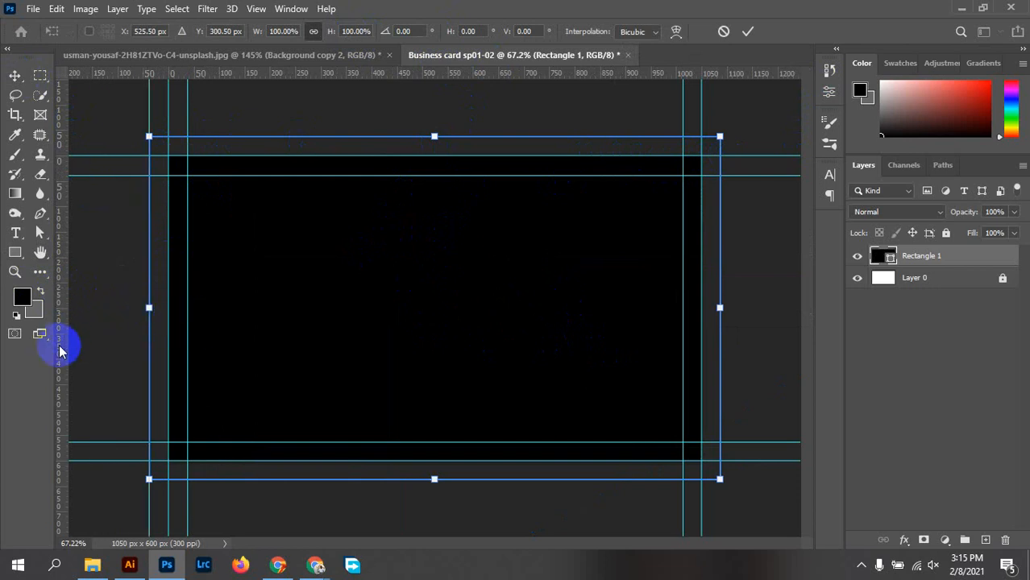
pyautogui.moveTo(59, 349); pyautogui.dragTo(720, 381)
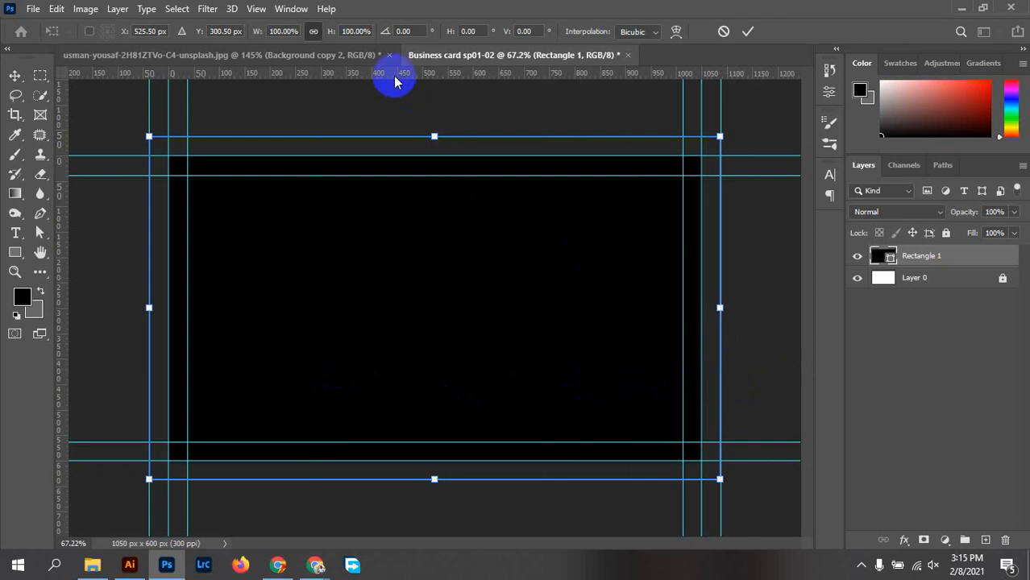
pyautogui.moveTo(396, 77); pyautogui.dragTo(405, 127)
pyautogui.moveTo(405, 131); pyautogui.dragTo(403, 132)
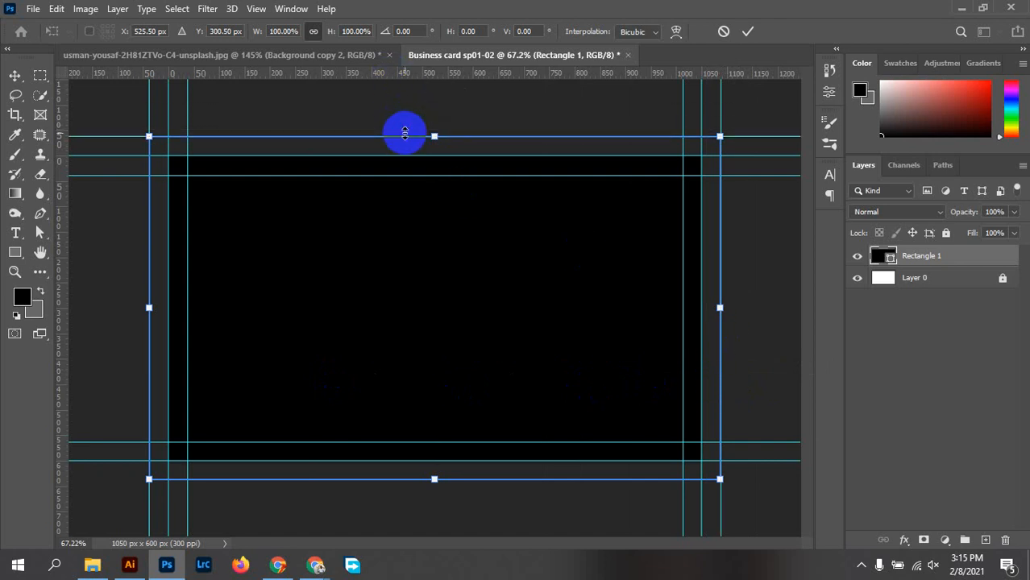
pyautogui.moveTo(324, 71); pyautogui.dragTo(428, 482)
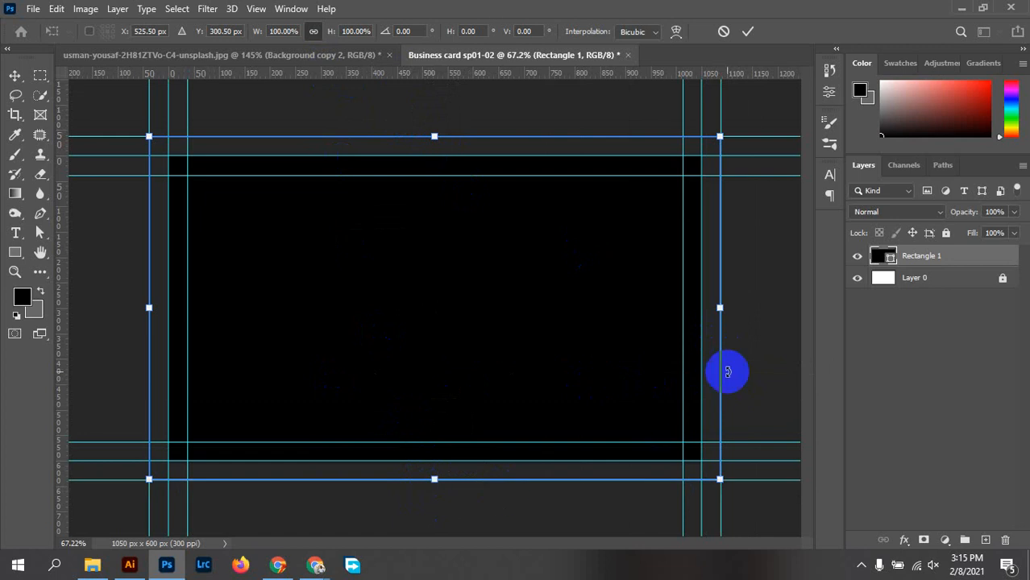
pyautogui.click(748, 31)
# Hide Rectangle 1 and open Canvas Size, switching its units to inches
pyautogui.click(858, 257)
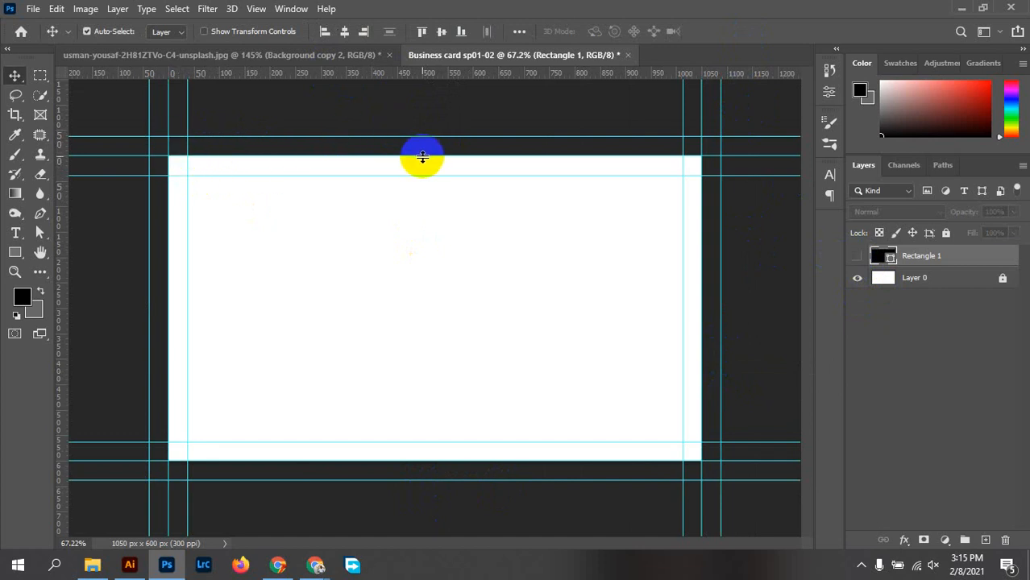
pyautogui.click(84, 9)
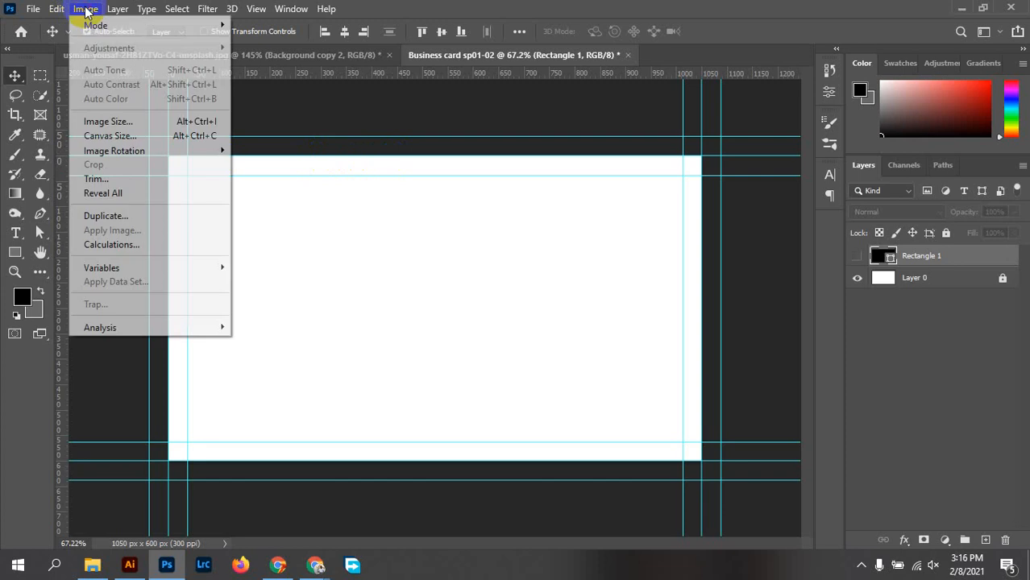
pyautogui.click(133, 136)
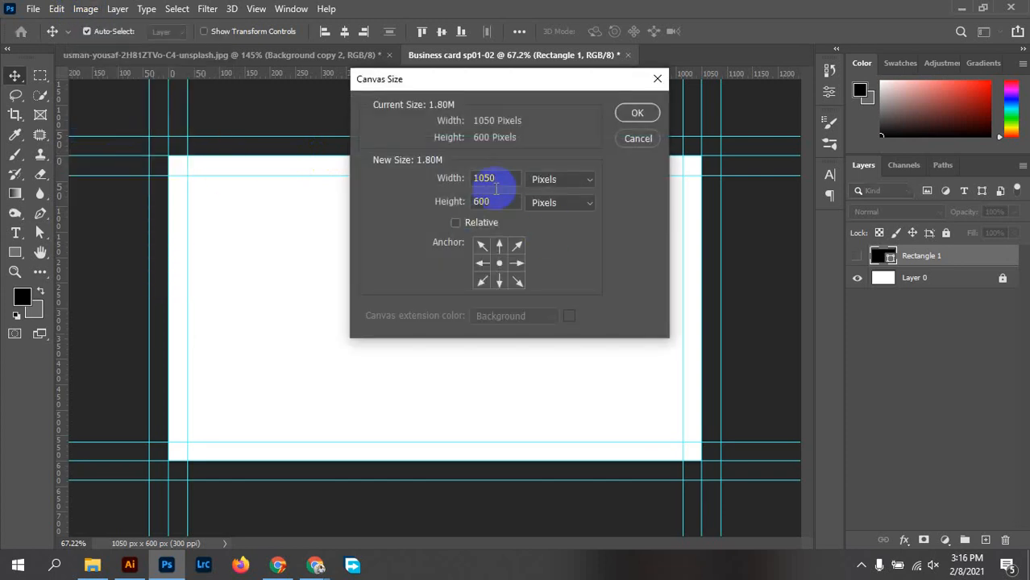
pyautogui.moveTo(556, 182); pyautogui.dragTo(565, 221)
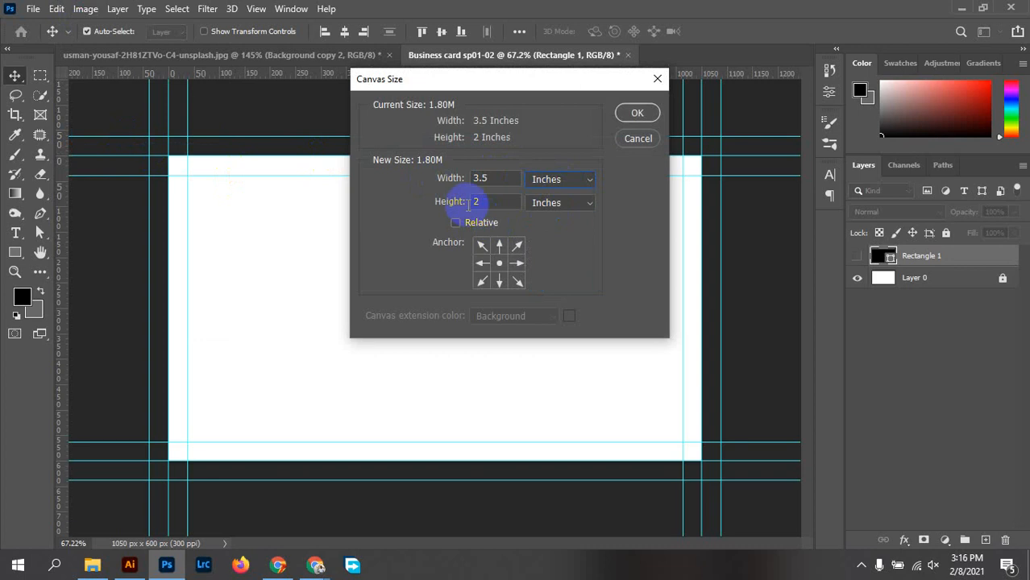
# Close Canvas Size unchanged, drag the four outer guides off the canvas, and delete Rectangle 1
pyautogui.click(636, 113)
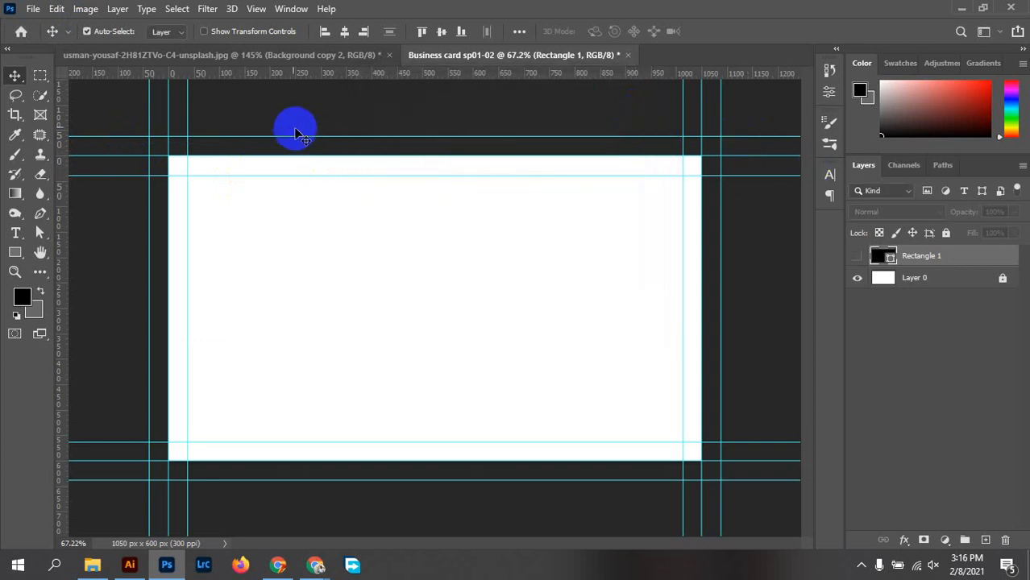
pyautogui.moveTo(308, 135); pyautogui.dragTo(329, 11)
pyautogui.moveTo(386, 488); pyautogui.dragTo(409, 50)
pyautogui.moveTo(149, 288); pyautogui.dragTo(4, 250)
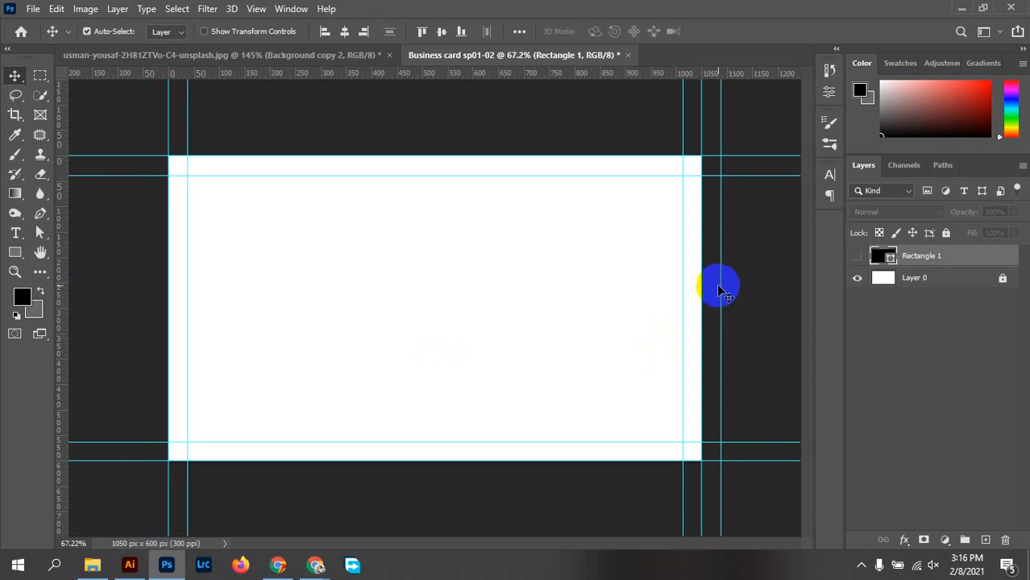
pyautogui.moveTo(720, 285); pyautogui.dragTo(9, 202)
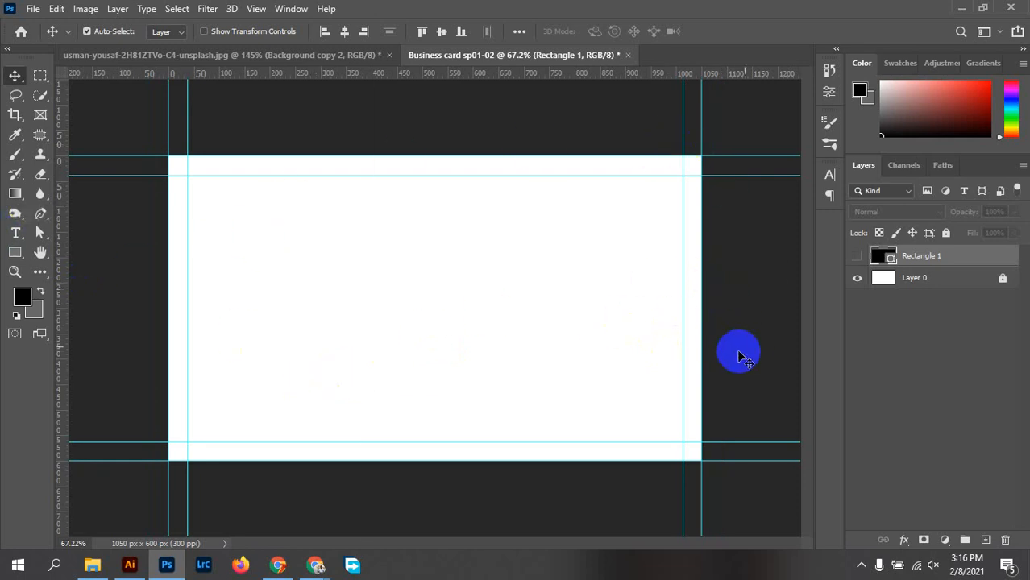
pyautogui.moveTo(987, 266); pyautogui.dragTo(1005, 540)
pyautogui.click(86, 9)
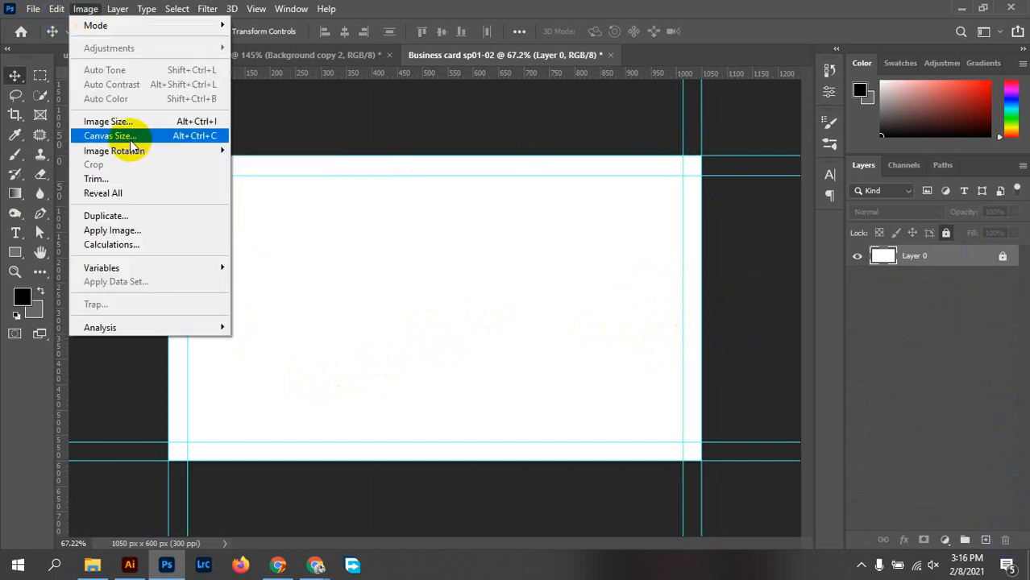
# In Canvas Size, set units to inches and enter 3.75 × 2.25 in with Relative off
pyautogui.click(211, 139)
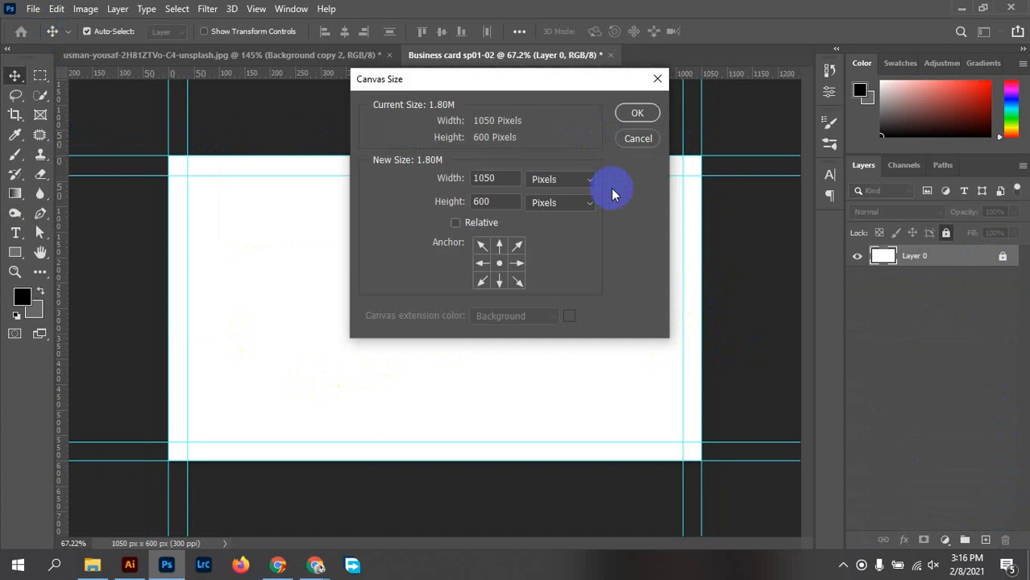
pyautogui.click(569, 182)
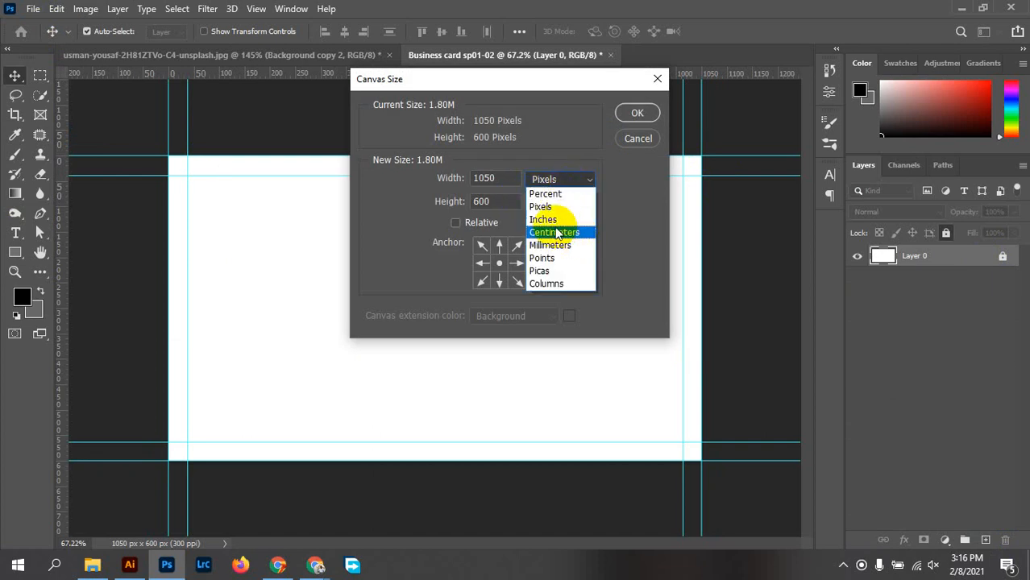
pyautogui.click(544, 220)
pyautogui.moveTo(501, 179); pyautogui.dragTo(481, 178)
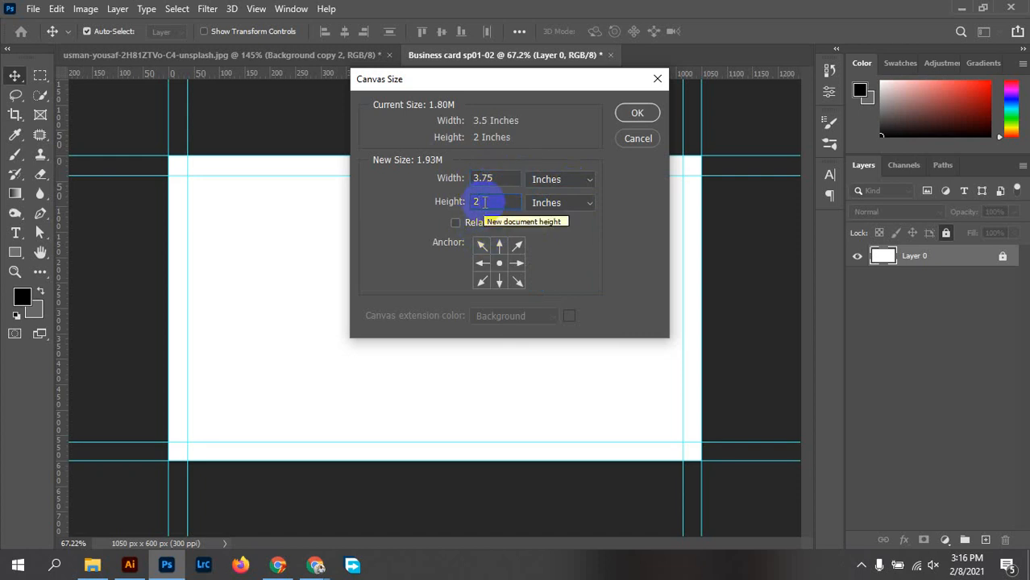
pyautogui.click(485, 202)
pyautogui.write('.25')
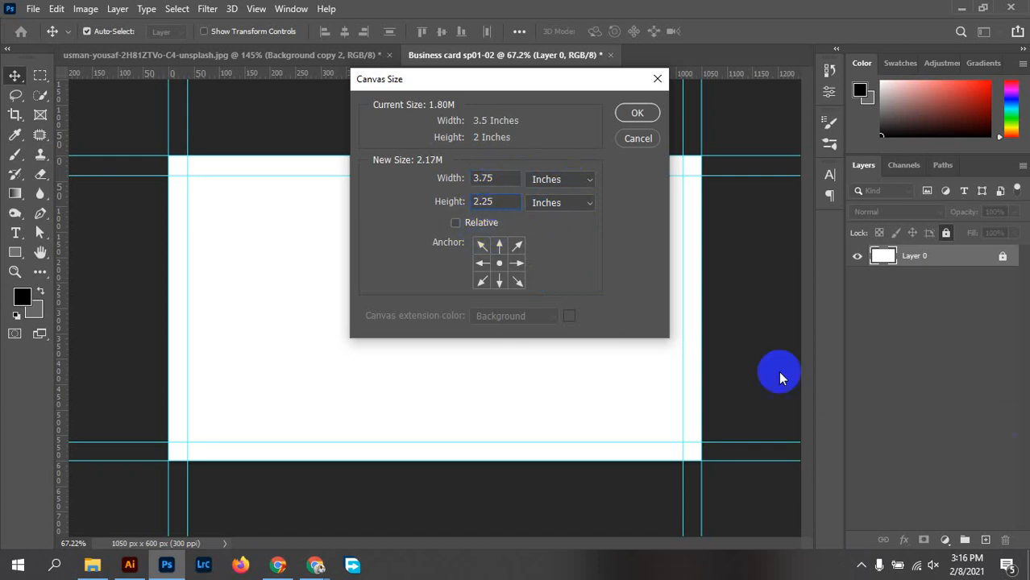
pyautogui.click(455, 225)
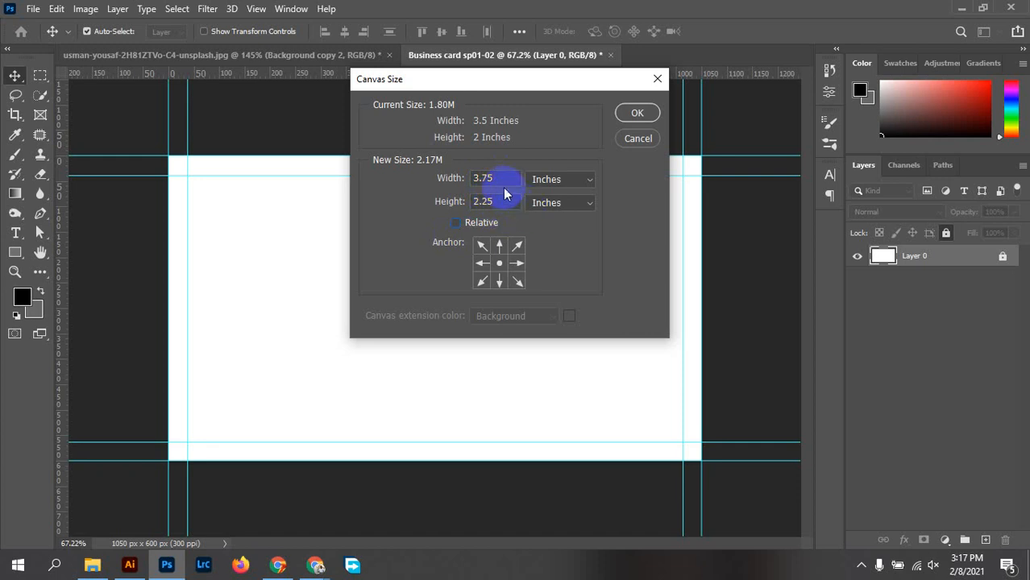
pyautogui.moveTo(489, 180); pyautogui.dragTo(473, 181)
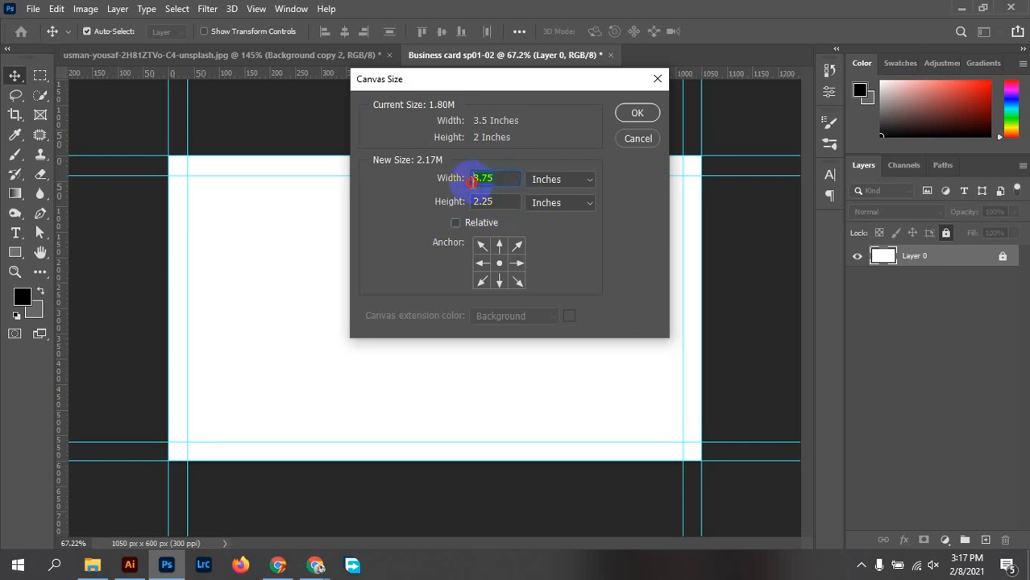
pyautogui.click(457, 222)
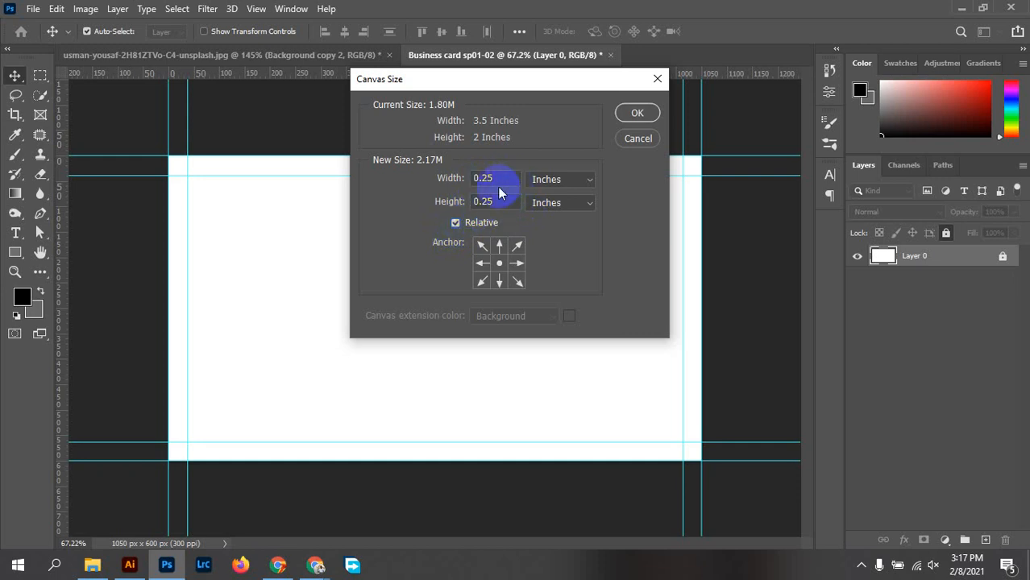
pyautogui.click(455, 224)
# Try relative values, then set Canvas Size back to absolute 3.75 × 2.25 inches and apply
pyautogui.click(466, 177)
pyautogui.click(464, 203)
pyautogui.click(459, 175)
pyautogui.click(466, 201)
pyautogui.moveTo(467, 177)
pyautogui.mouseDown()
pyautogui.moveTo(426, 188)
pyautogui.moveTo(479, 184)
pyautogui.mouseUp()
pyautogui.click(455, 224)
pyautogui.click(498, 185)
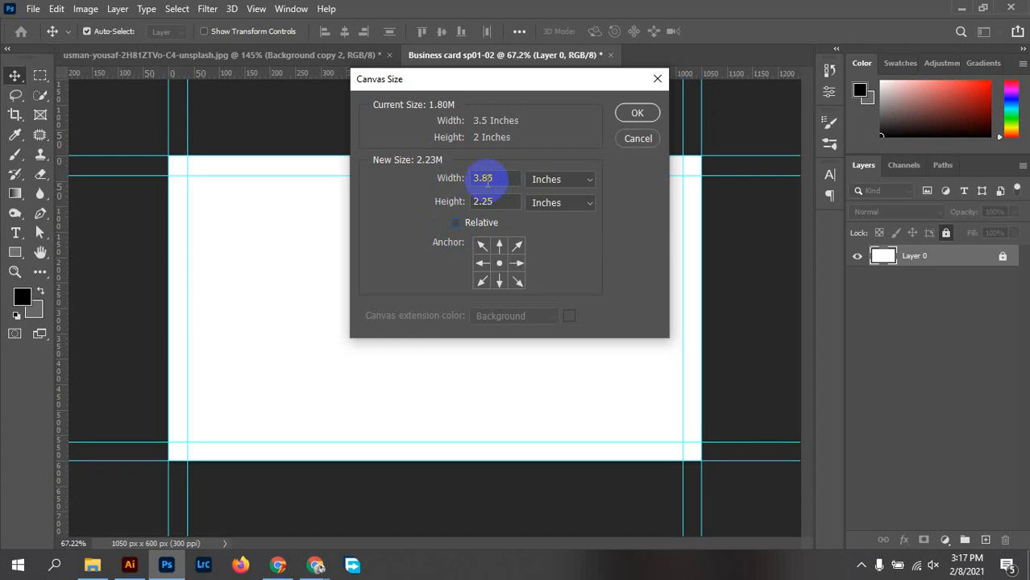
pyautogui.click(485, 181)
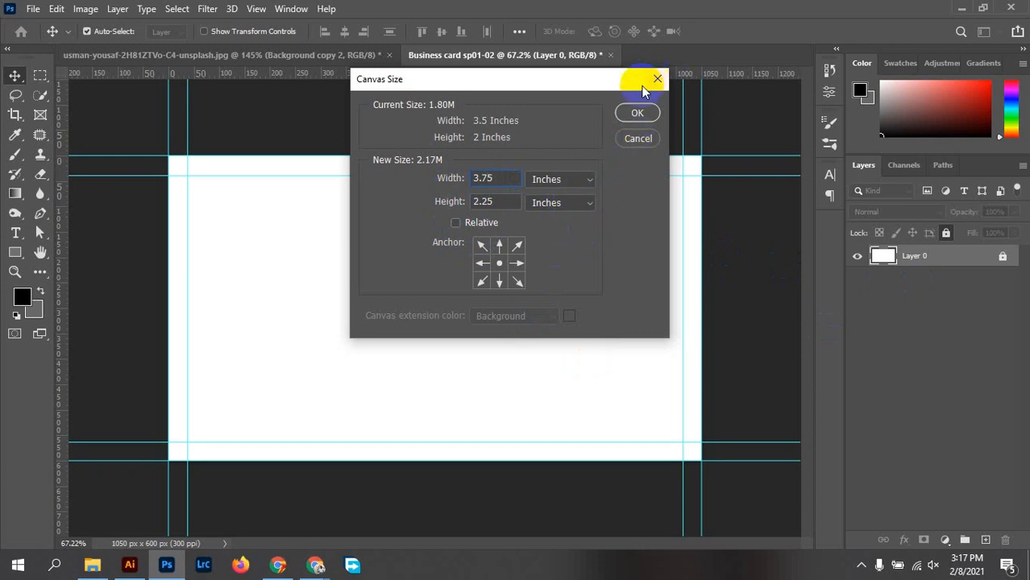
pyautogui.click(644, 113)
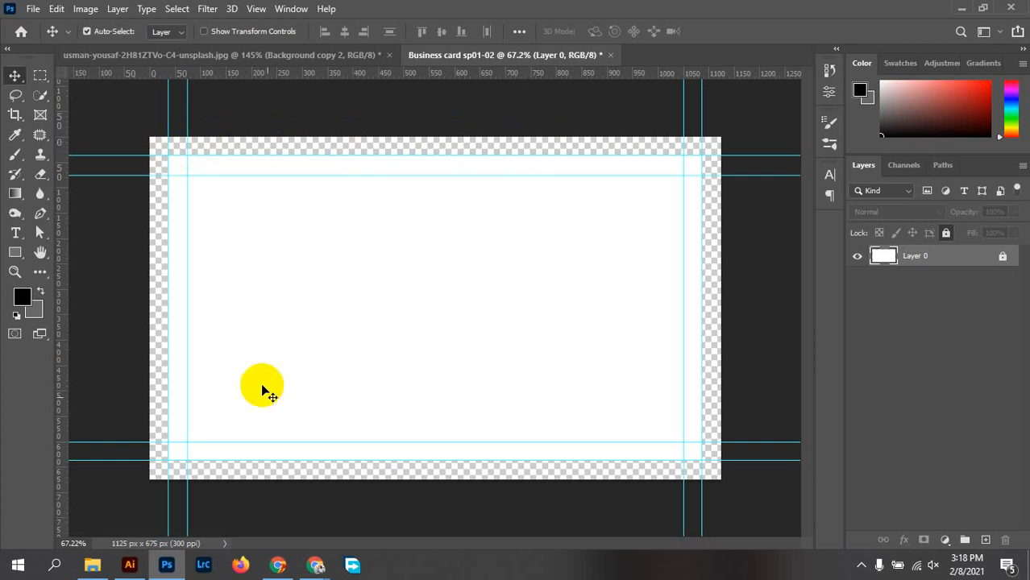
# Try filling Layer 0 with white and dismiss the locked-layer error
pyautogui.click(216, 140)
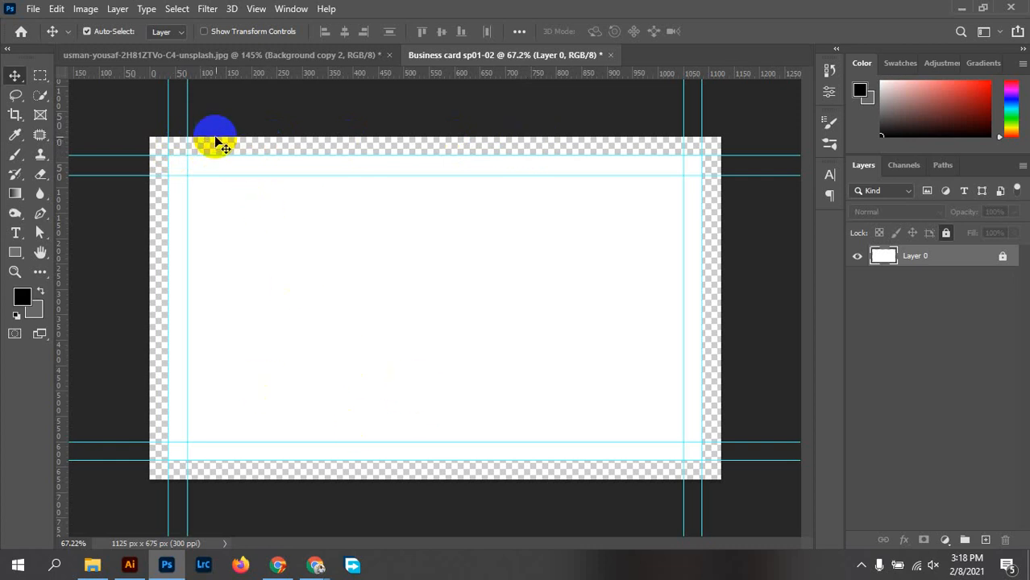
pyautogui.moveTo(224, 148)
pyautogui.mouseDown()
pyautogui.moveTo(664, 145)
pyautogui.moveTo(712, 156)
pyautogui.moveTo(713, 472)
pyautogui.moveTo(542, 479)
pyautogui.moveTo(249, 460)
pyautogui.moveTo(125, 433)
pyautogui.moveTo(182, 113)
pyautogui.moveTo(187, 121)
pyautogui.mouseUp()
pyautogui.click(64, 15)
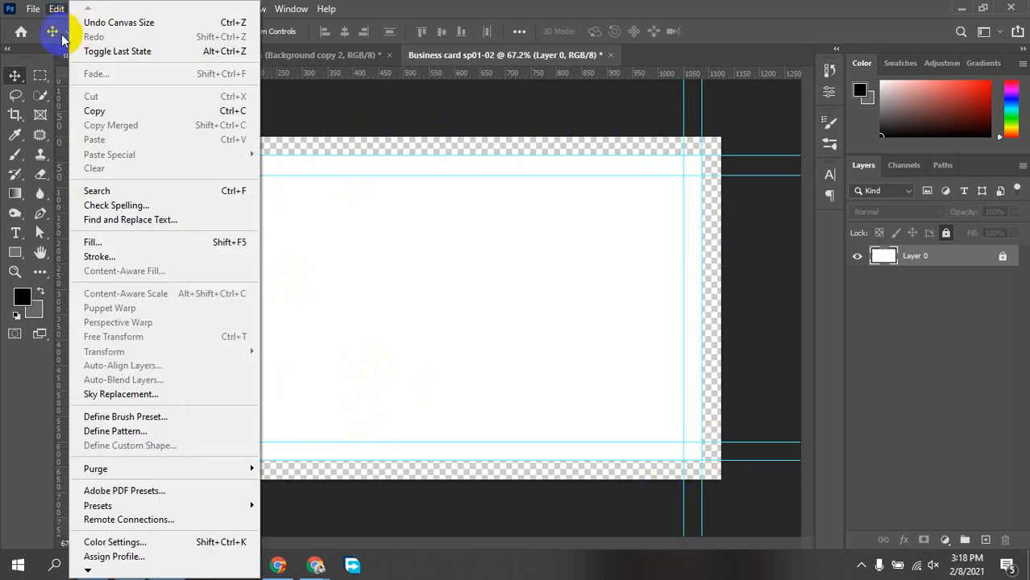
pyautogui.click(83, 245)
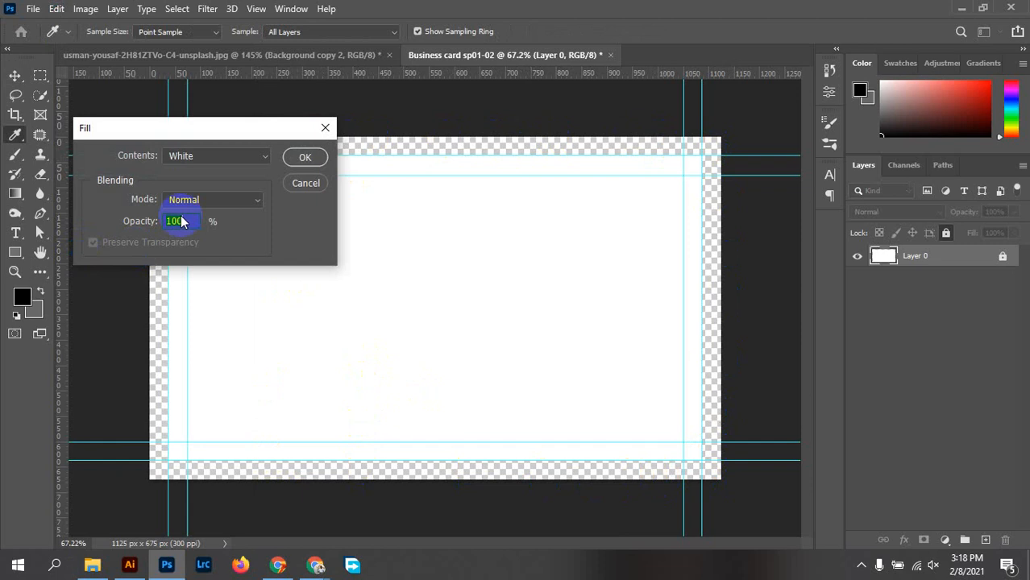
pyautogui.click(305, 158)
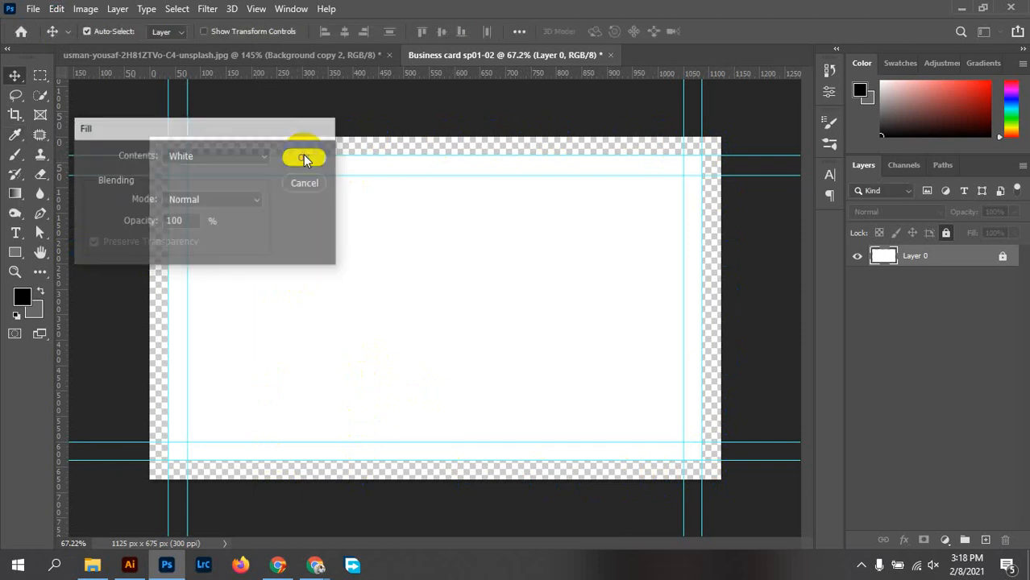
pyautogui.click(499, 224)
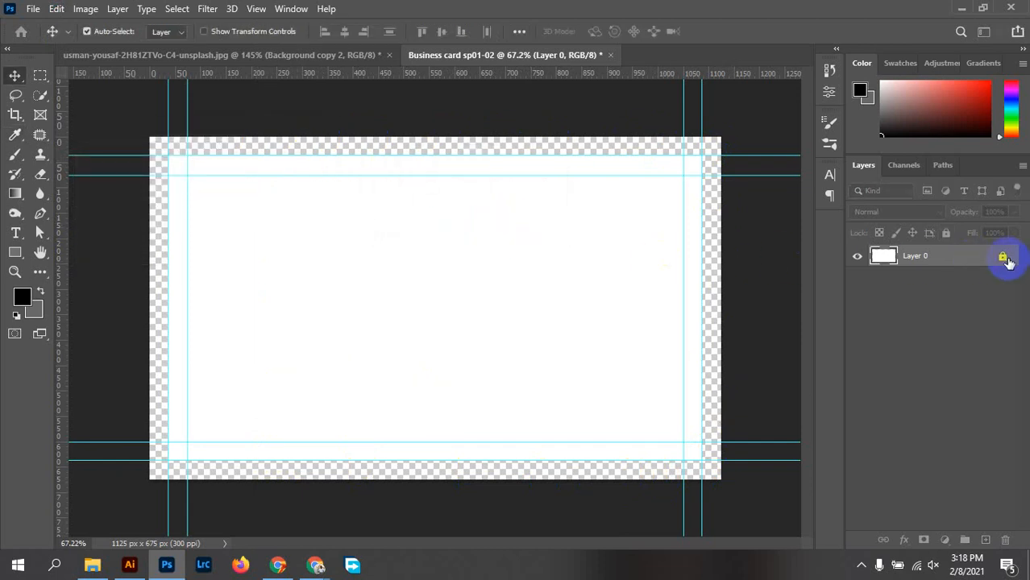
# Unlock Layer 0 and fill the entire 1125 × 675 px canvas with white
pyautogui.click(1004, 258)
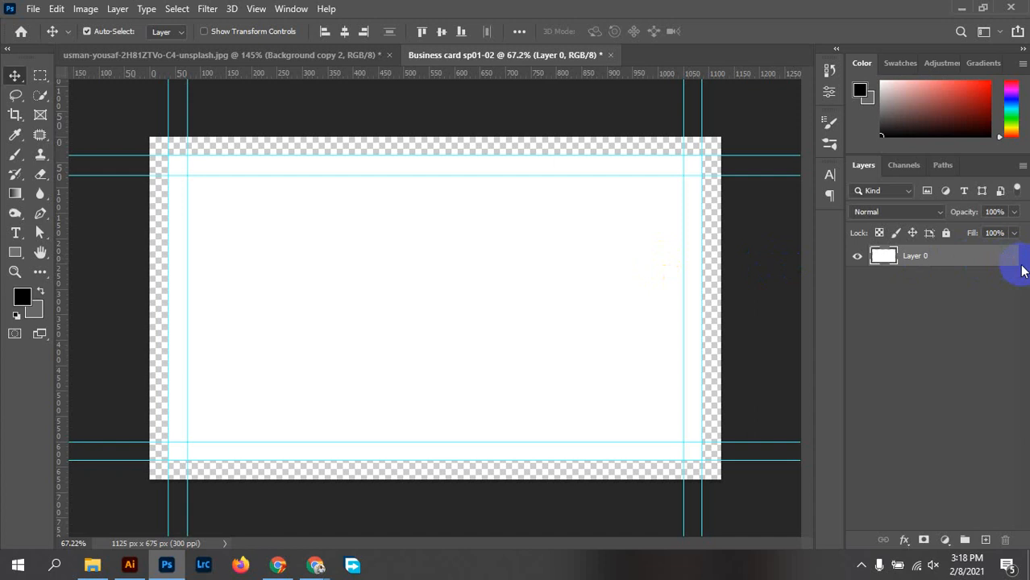
pyautogui.click(58, 8)
pyautogui.click(142, 241)
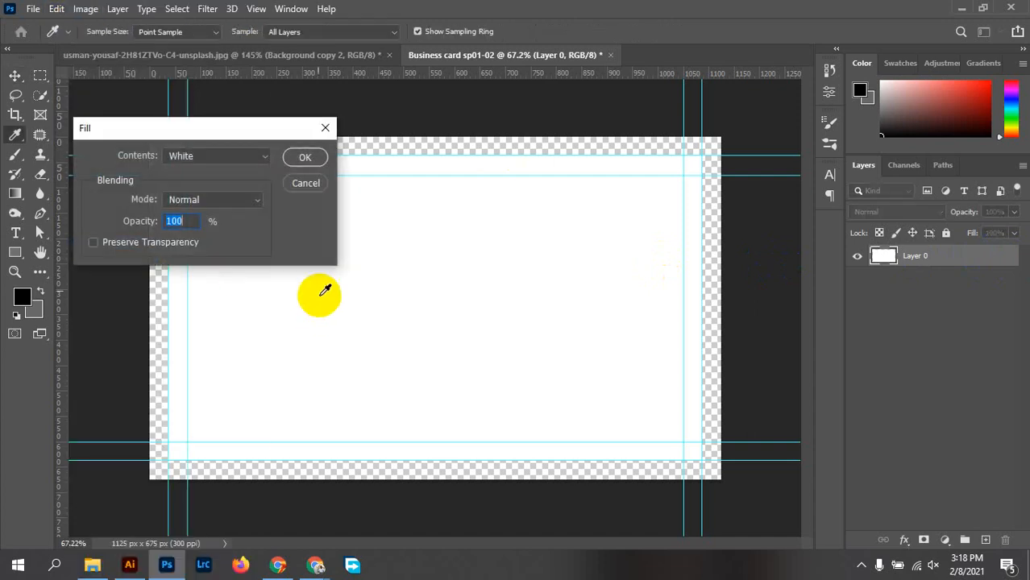
pyautogui.click(303, 157)
pyautogui.press('v')
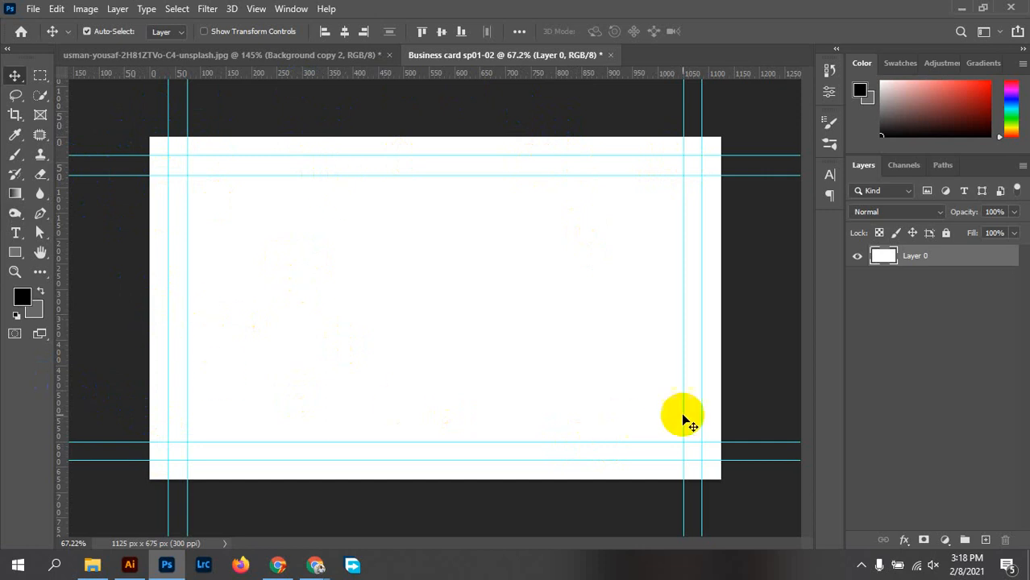
pyautogui.click(747, 392)
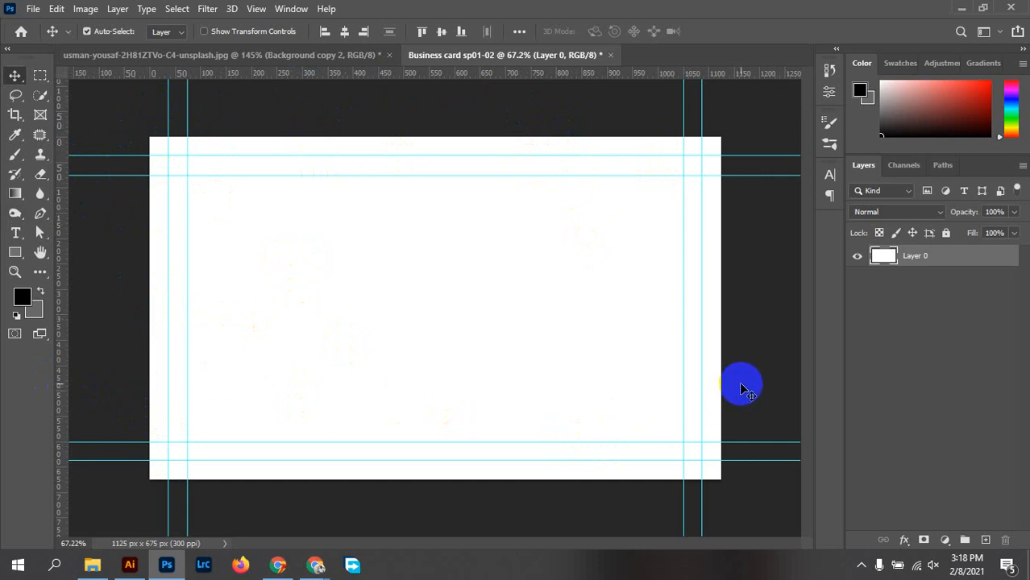
# Set the Pen tool to Shape mode and place the first anchor on the card's left edge
pyautogui.click(40, 213)
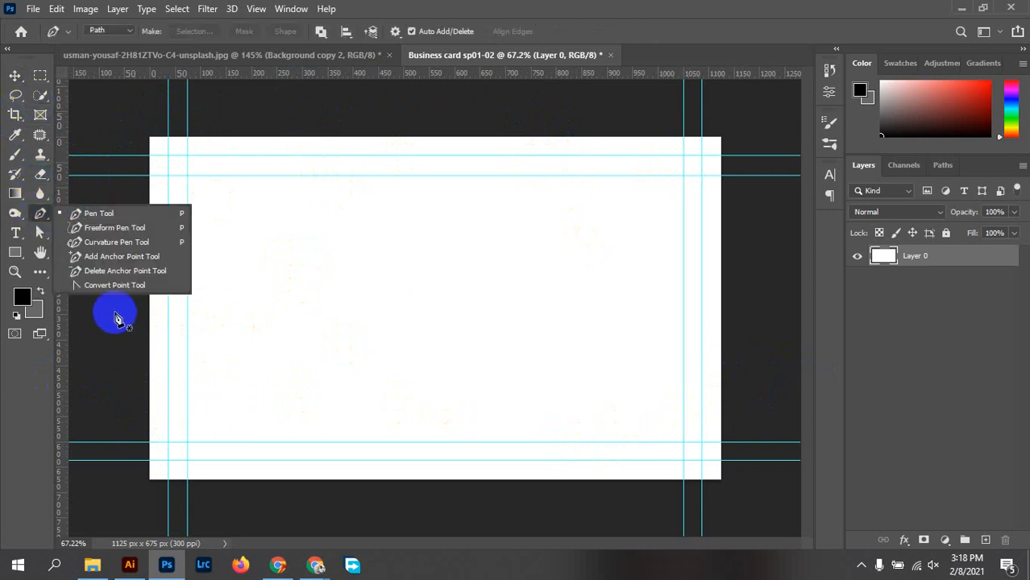
pyautogui.click(40, 212)
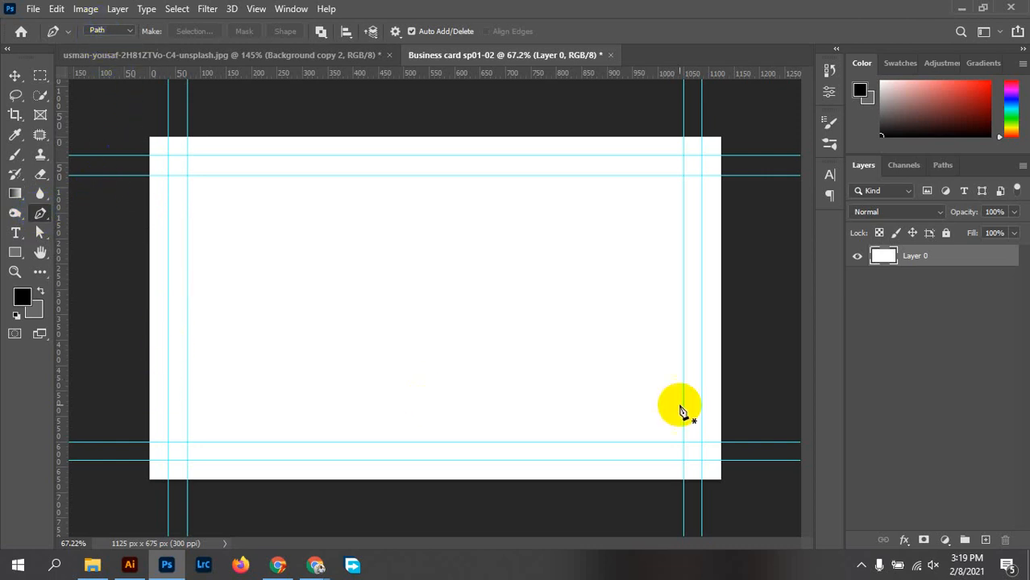
pyautogui.click(103, 31)
pyautogui.click(106, 43)
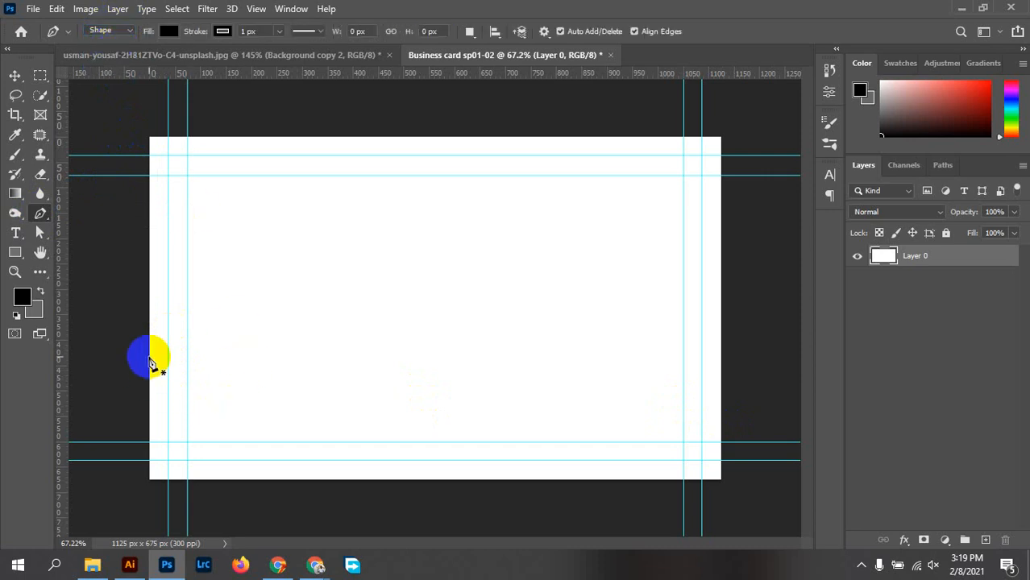
pyautogui.click(149, 353)
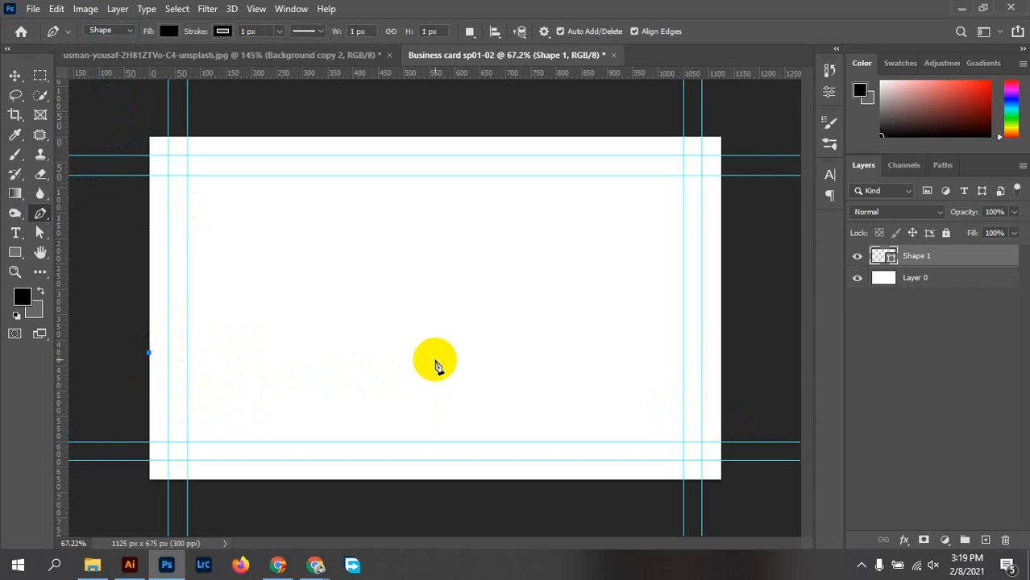
# Draw the wave's curved top edge, dipping mid-card and rising to a crest at right
pyautogui.moveTo(443, 356); pyautogui.dragTo(597, 287)
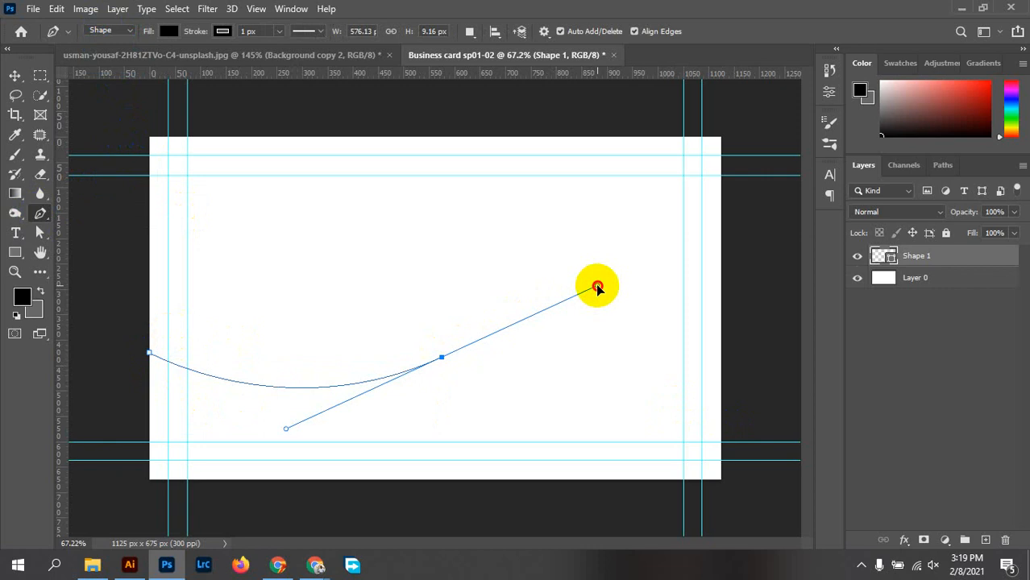
pyautogui.moveTo(597, 287); pyautogui.dragTo(598, 287)
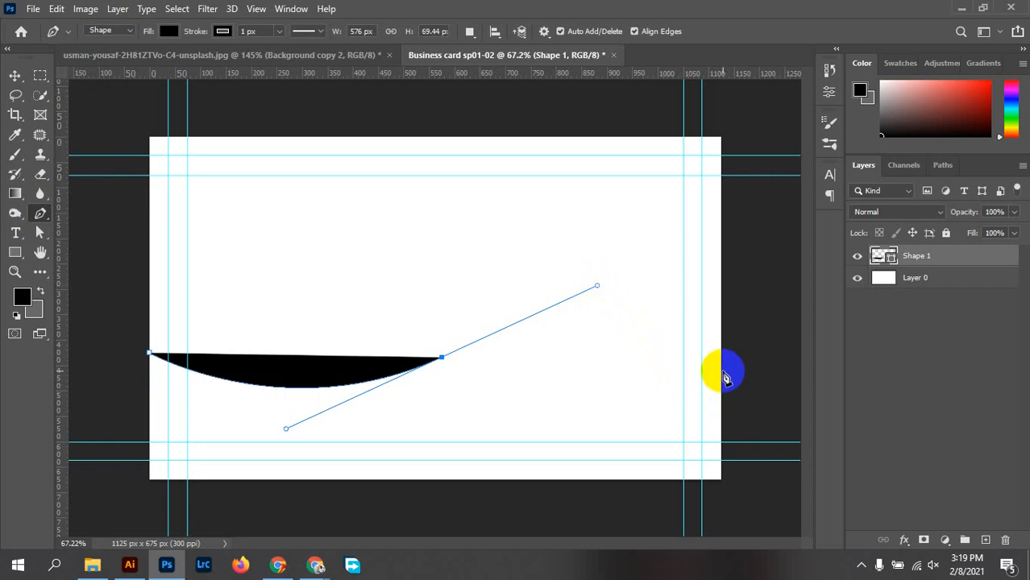
pyautogui.moveTo(723, 372); pyautogui.dragTo(770, 401)
pyautogui.hotkey('ctrl', 'z')
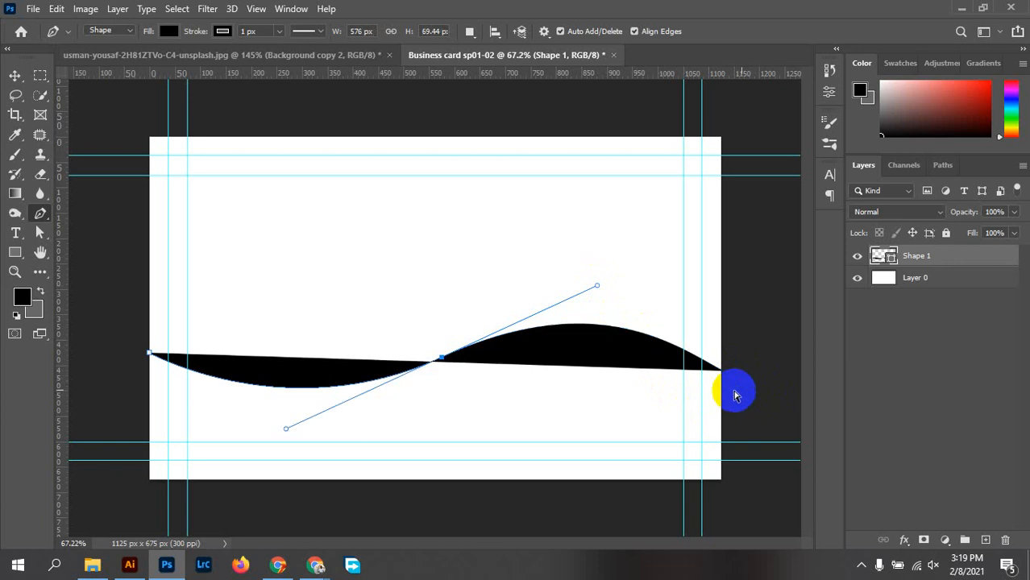
pyautogui.hotkey('ctrl', 'z')
pyautogui.moveTo(718, 385); pyautogui.dragTo(769, 437)
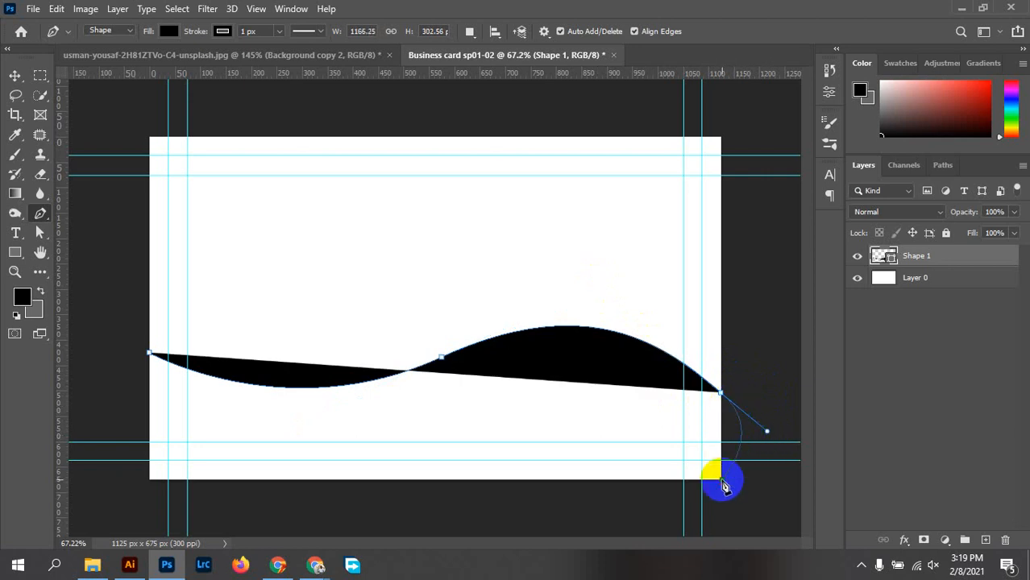
# Carry the shape around the bottom corners, close it at the start point, and switch to the Move tool
pyautogui.moveTo(700, 505); pyautogui.dragTo(436, 520)
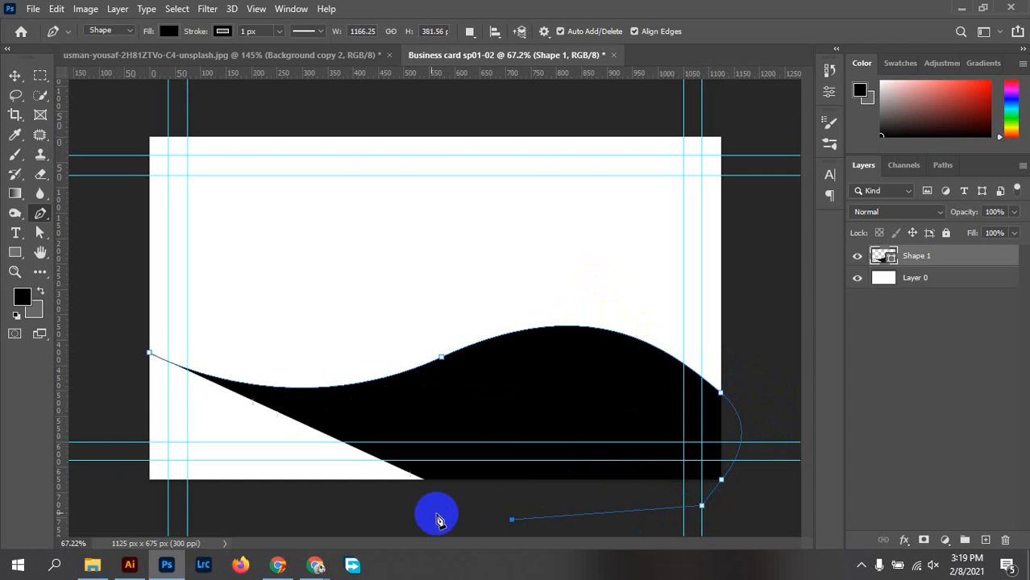
pyautogui.moveTo(151, 504); pyautogui.dragTo(96, 367)
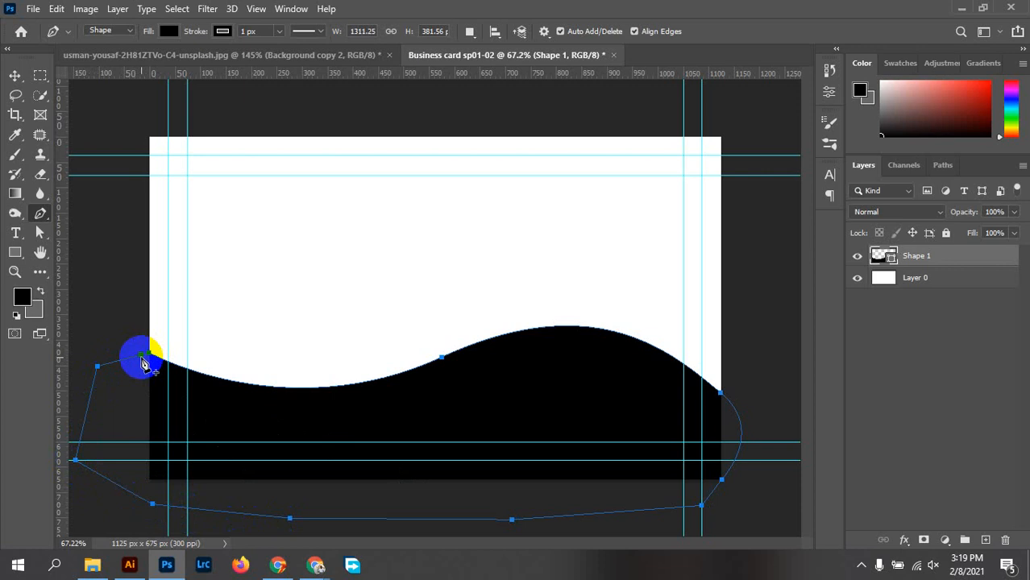
pyautogui.click(144, 359)
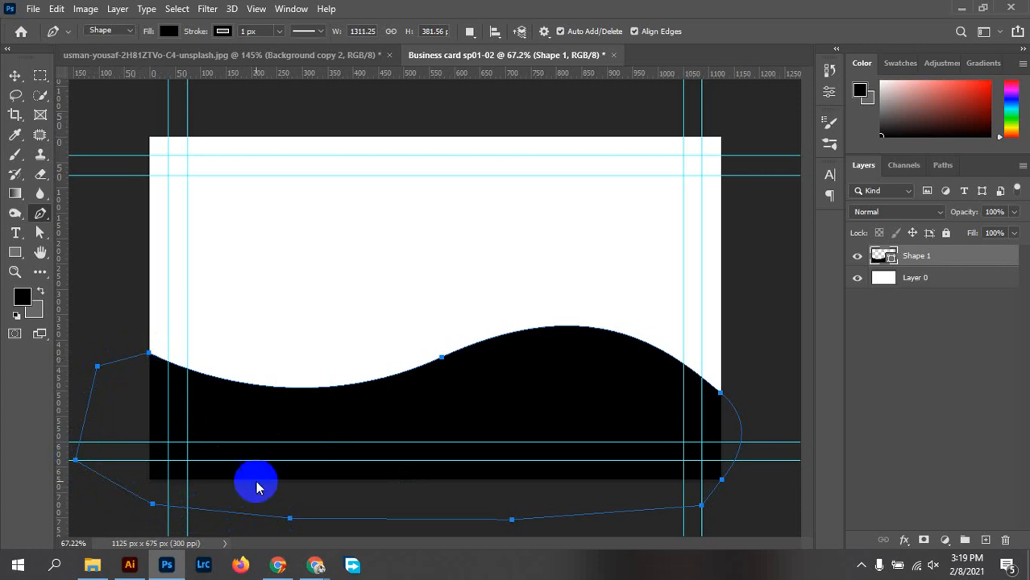
pyautogui.click(859, 571)
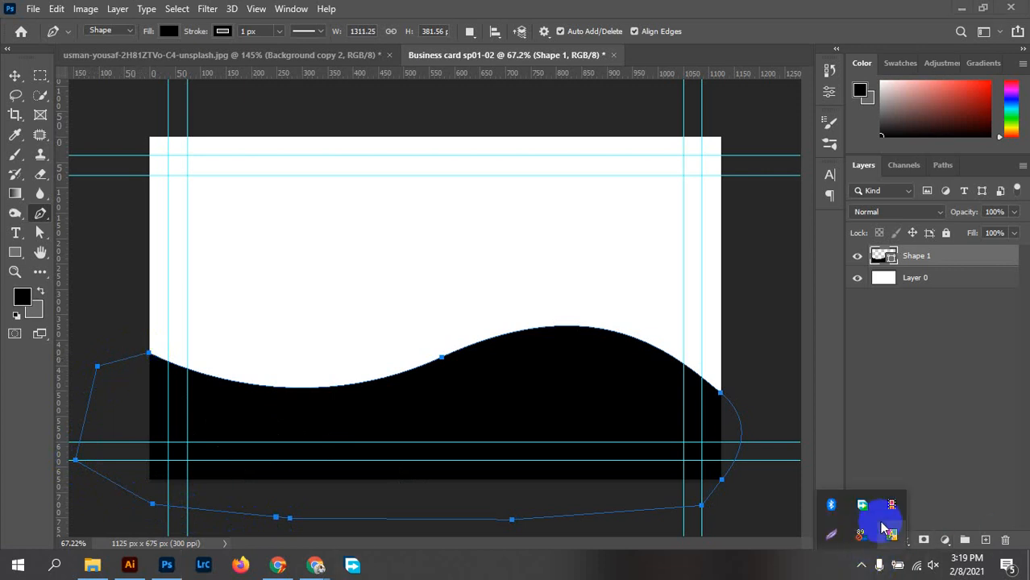
pyautogui.click(879, 528)
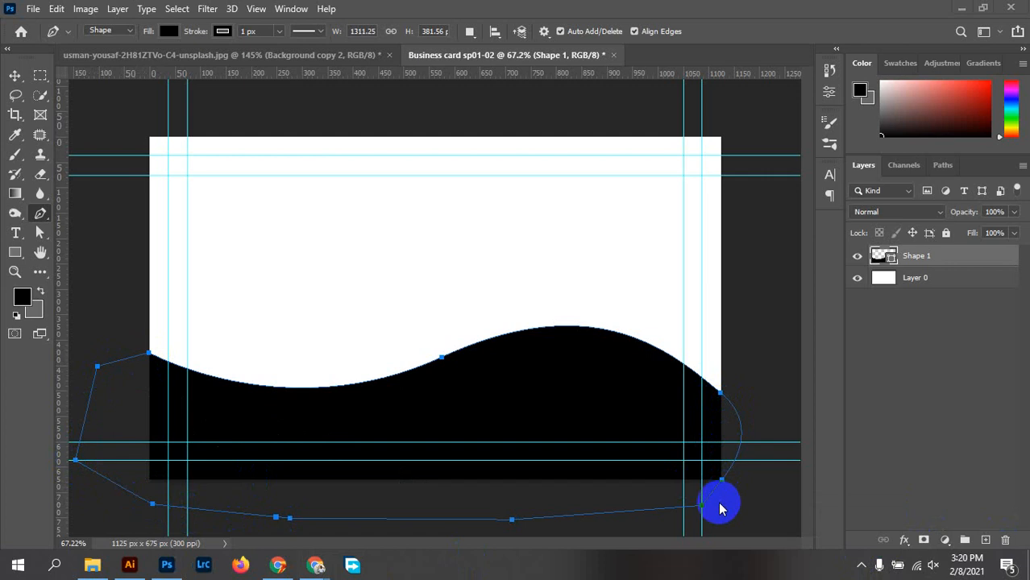
pyautogui.scroll(3, 745, 505)
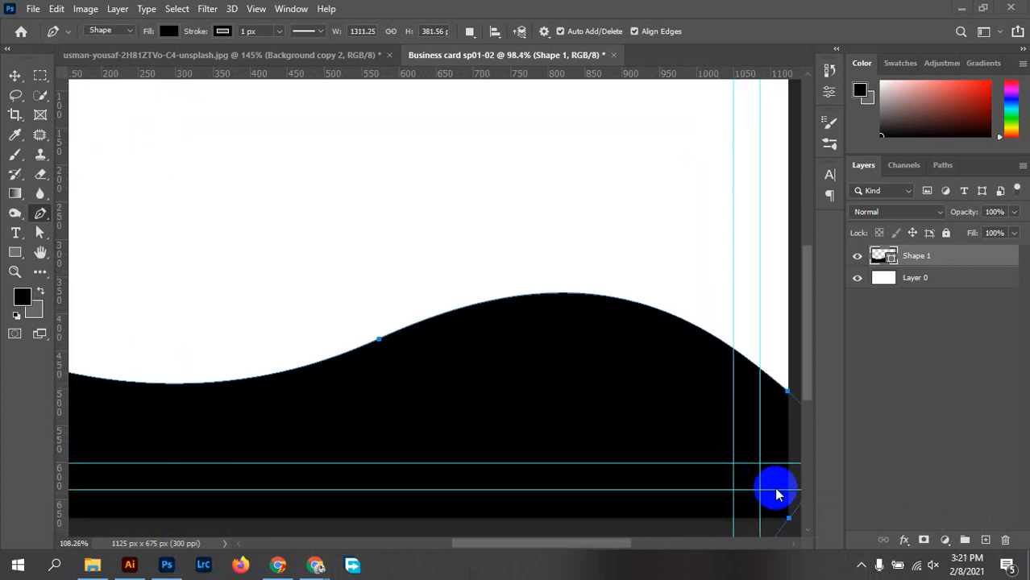
pyautogui.scroll(1, 570, 386)
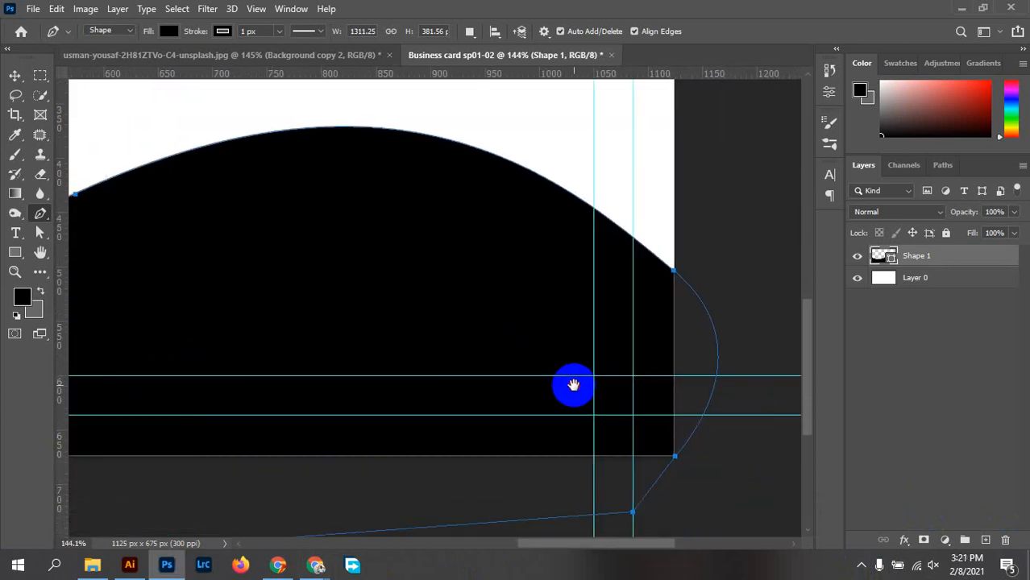
pyautogui.scroll(1, 682, 465)
pyautogui.scroll(1, 682, 465)
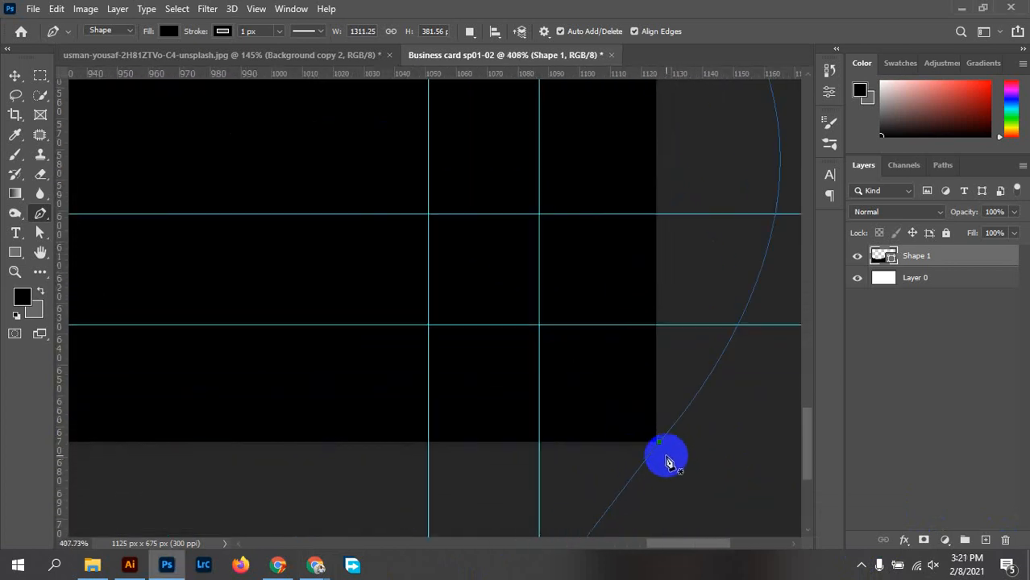
pyautogui.scroll(-7, 666, 462)
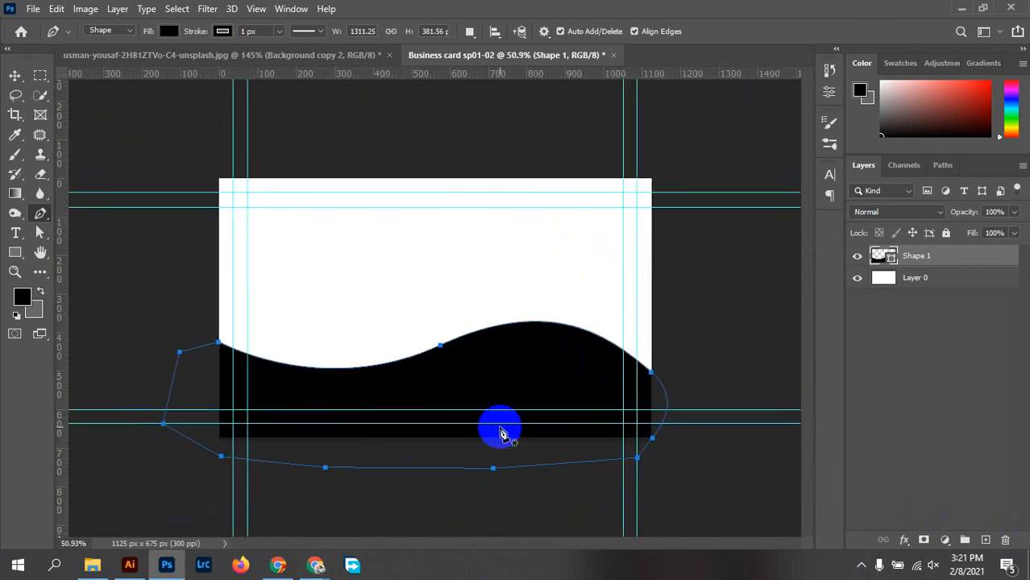
pyautogui.click(16, 81)
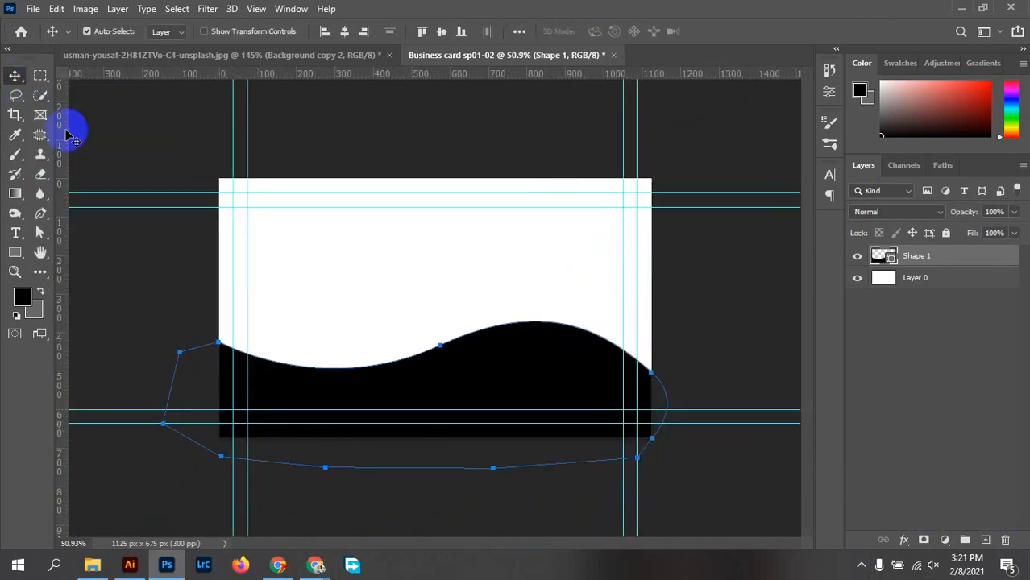
pyautogui.click(774, 294)
pyautogui.moveTo(540, 379)
pyautogui.mouseDown()
pyautogui.moveTo(547, 281)
pyautogui.moveTo(553, 379)
pyautogui.moveTo(537, 379)
pyautogui.mouseUp()
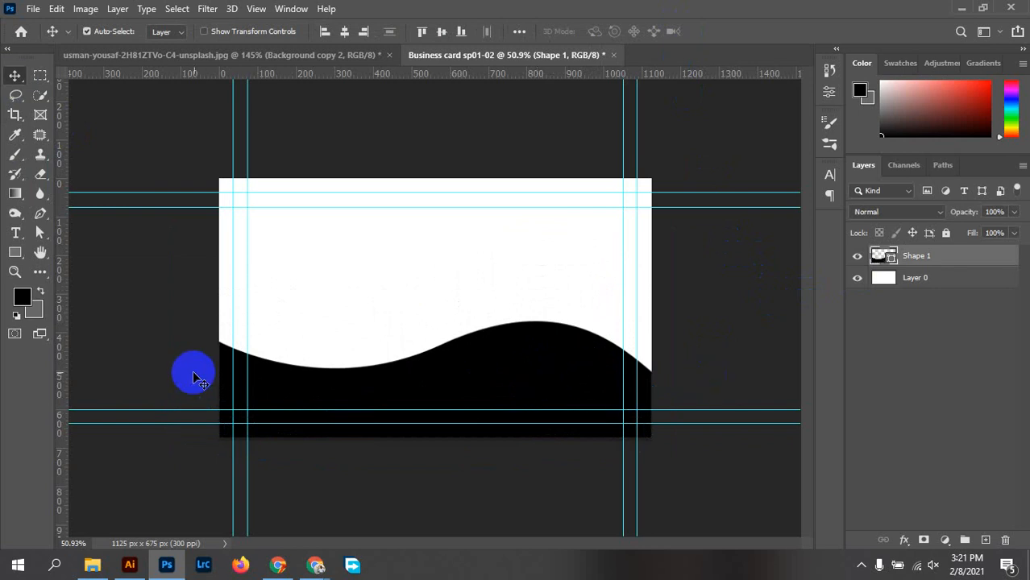
pyautogui.scroll(10, 480, 386)
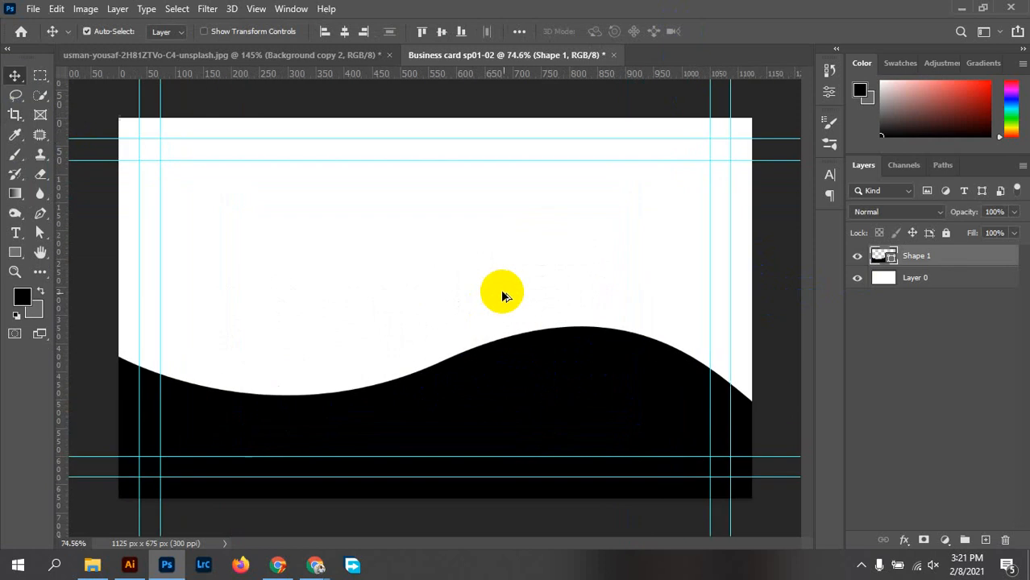
pyautogui.scroll(2, 524, 332)
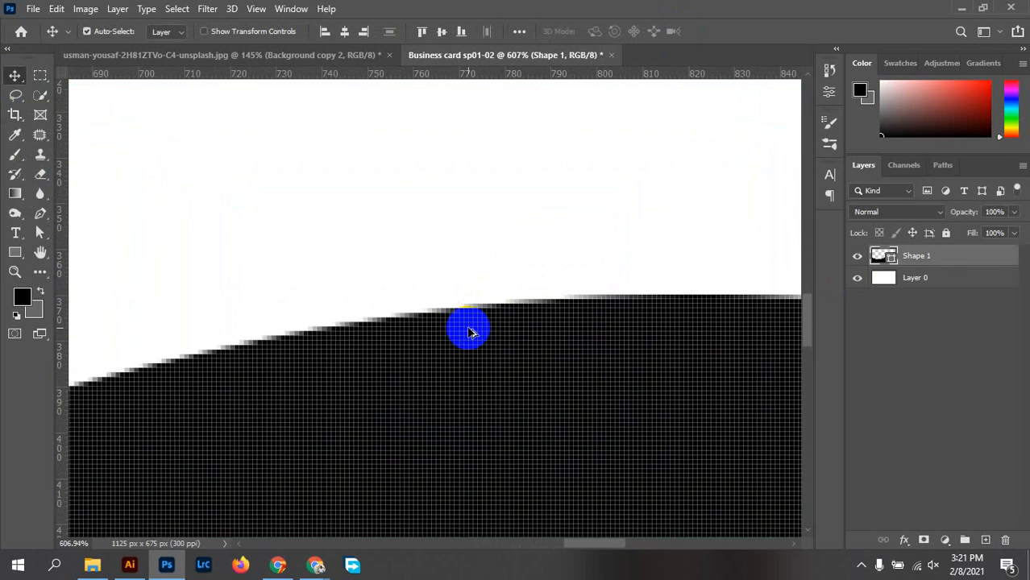
pyautogui.scroll(-6, 471, 332)
pyautogui.scroll(3, 467, 335)
pyautogui.scroll(12, 446, 345)
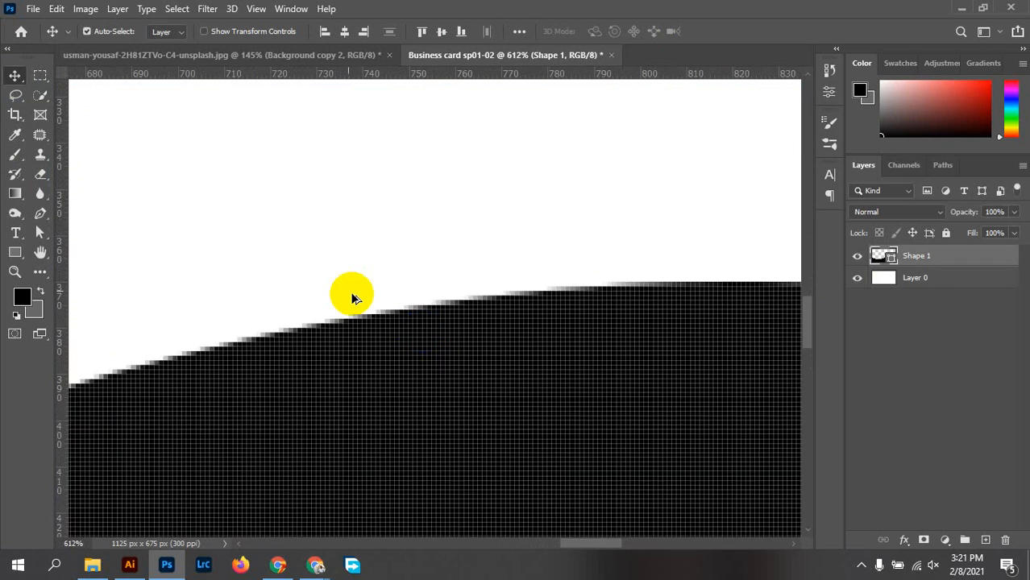
pyautogui.scroll(4, 362, 317)
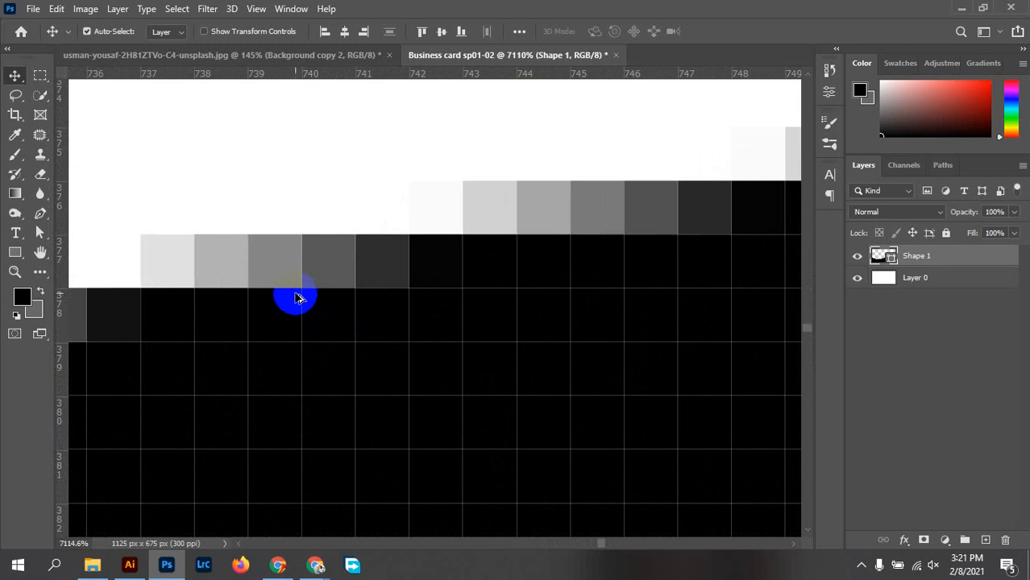
pyautogui.moveTo(318, 286); pyautogui.dragTo(391, 380)
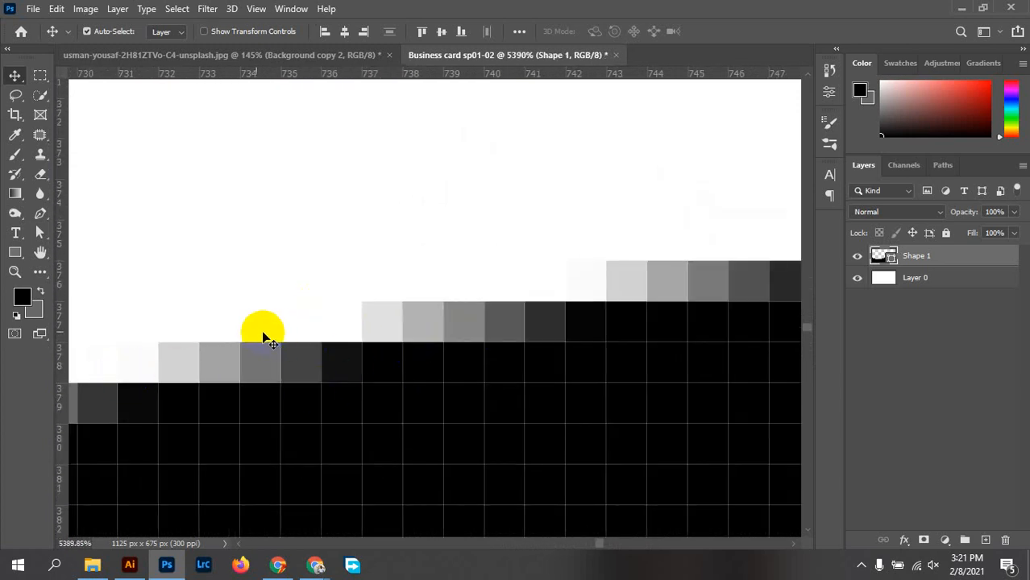
pyautogui.click(605, 318)
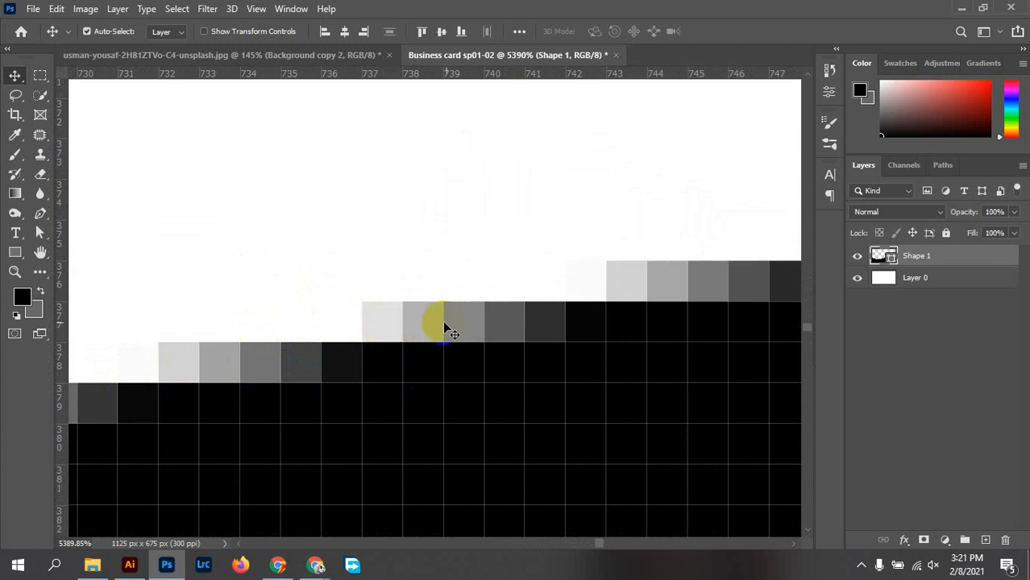
pyautogui.moveTo(449, 330); pyautogui.dragTo(506, 295)
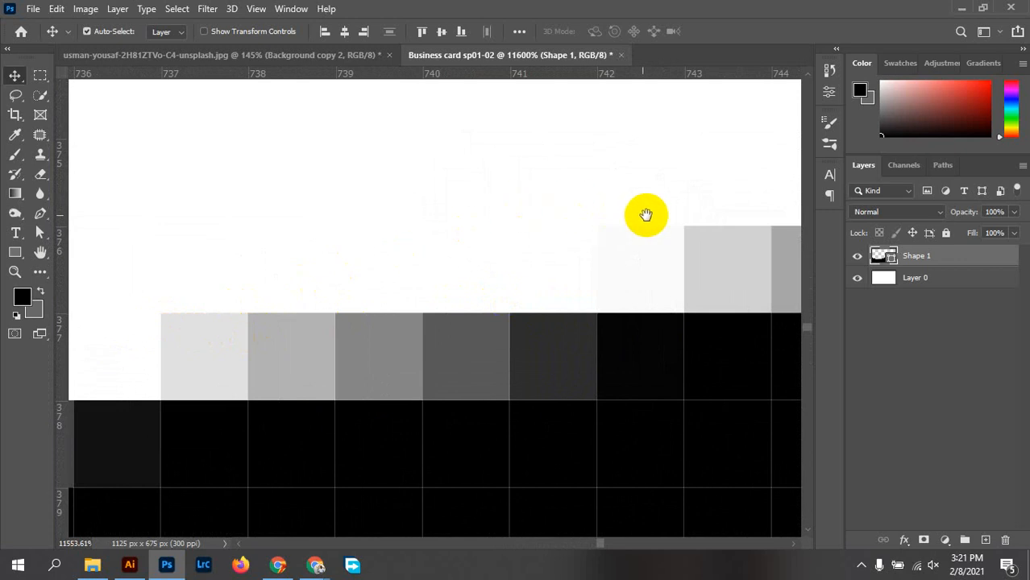
pyautogui.moveTo(415, 278); pyautogui.dragTo(158, 337)
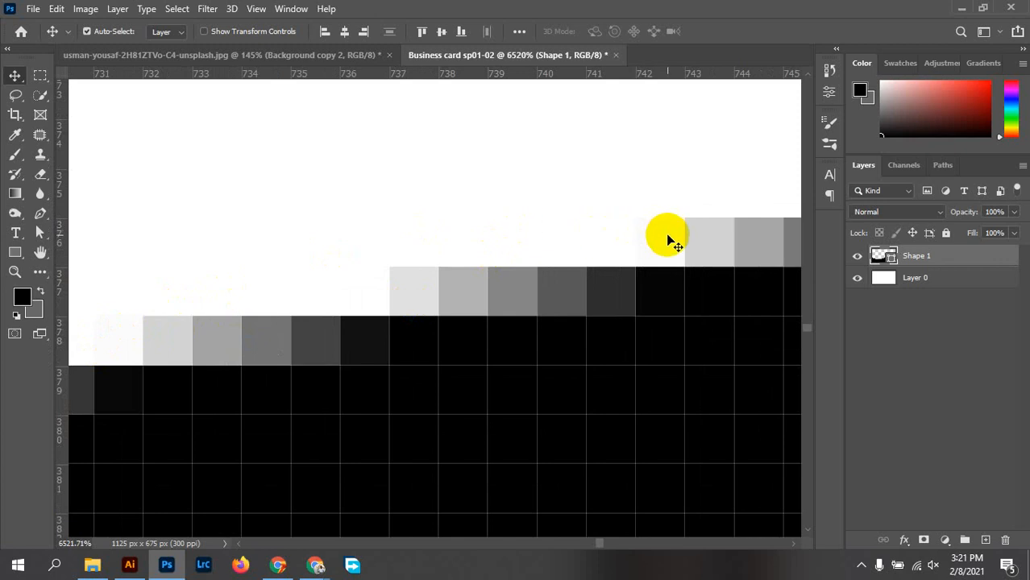
pyautogui.moveTo(669, 241); pyautogui.dragTo(471, 309)
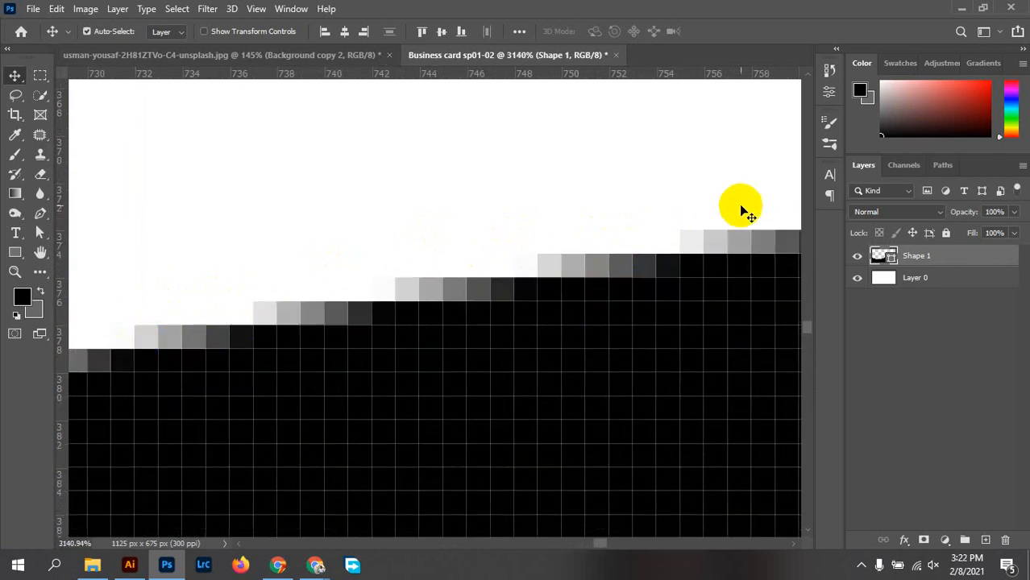
pyautogui.moveTo(452, 364); pyautogui.dragTo(260, 429)
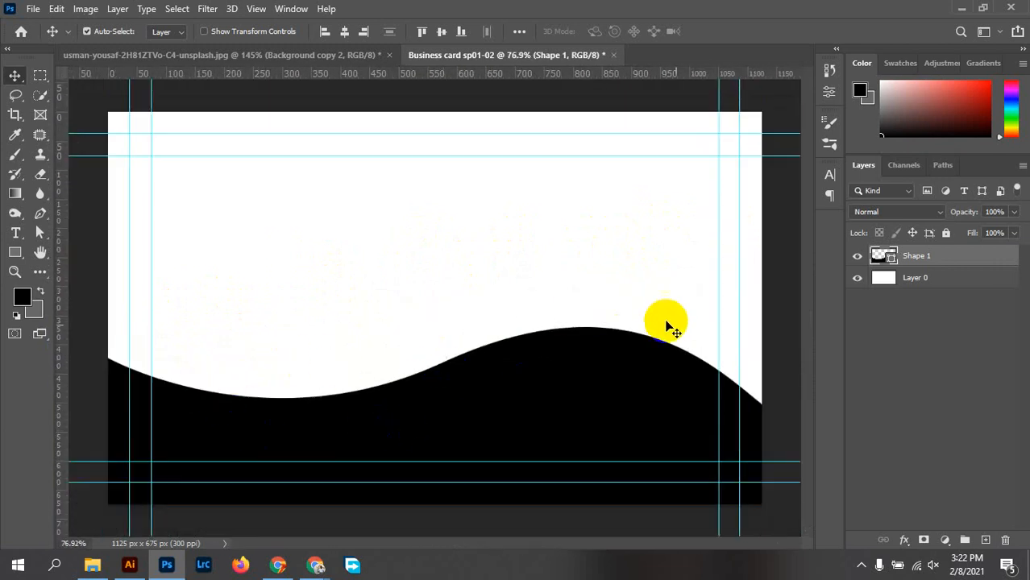
pyautogui.click(793, 361)
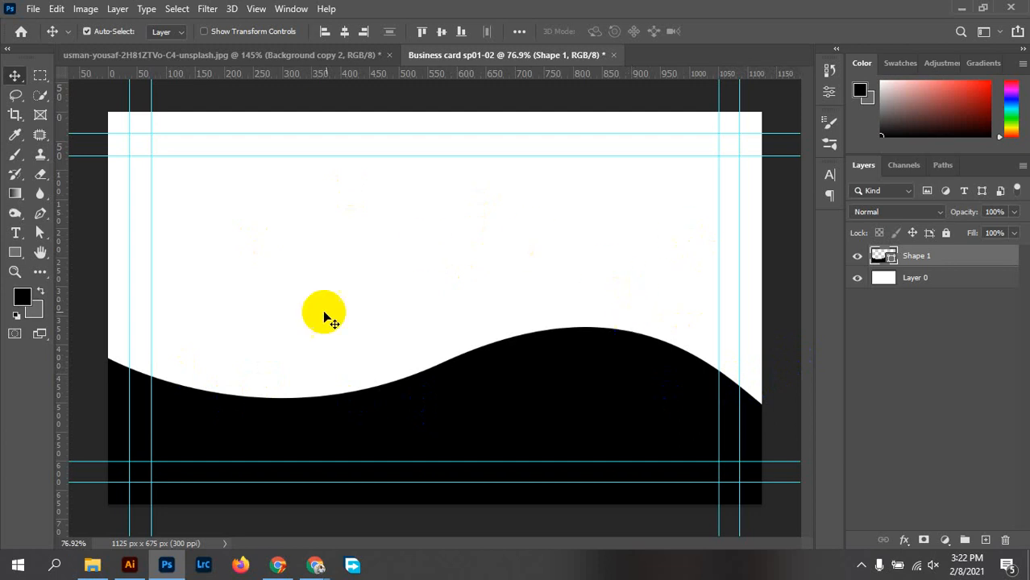
pyautogui.click(614, 422)
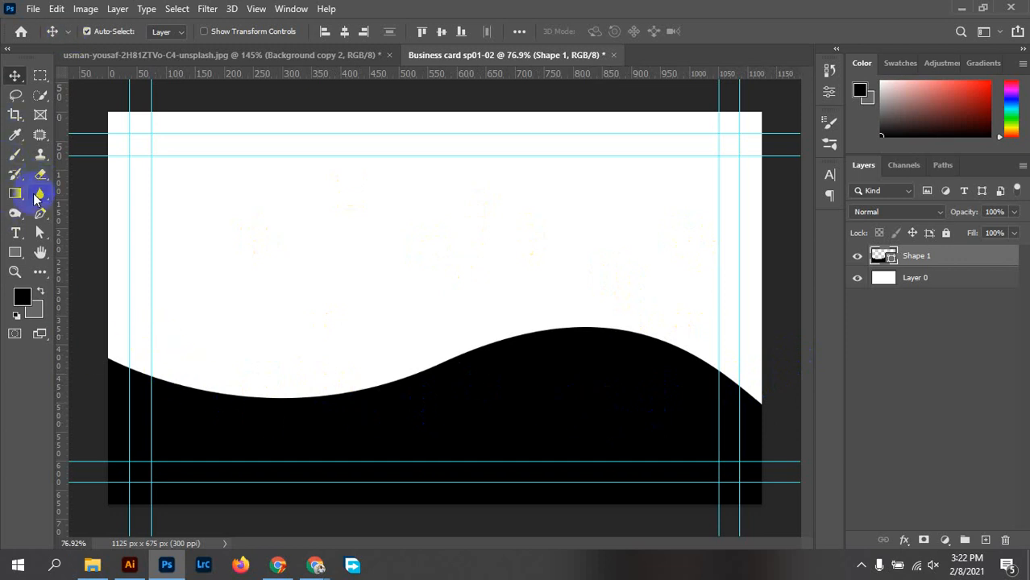
# Set the Pen to Path mode and trace anchors from the left edge up the wave's slope to its crest
pyautogui.click(37, 216)
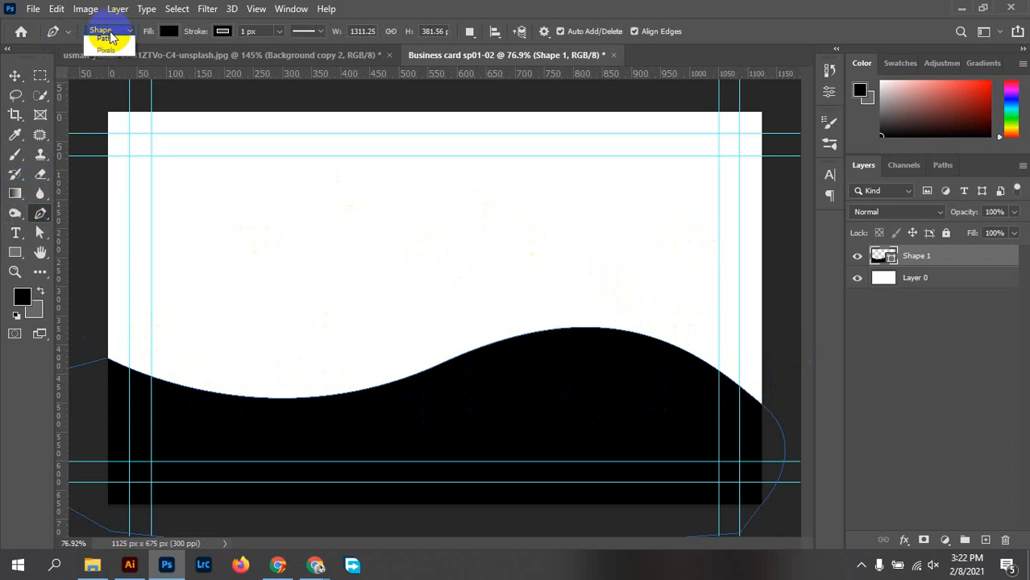
pyautogui.click(107, 31)
pyautogui.click(103, 57)
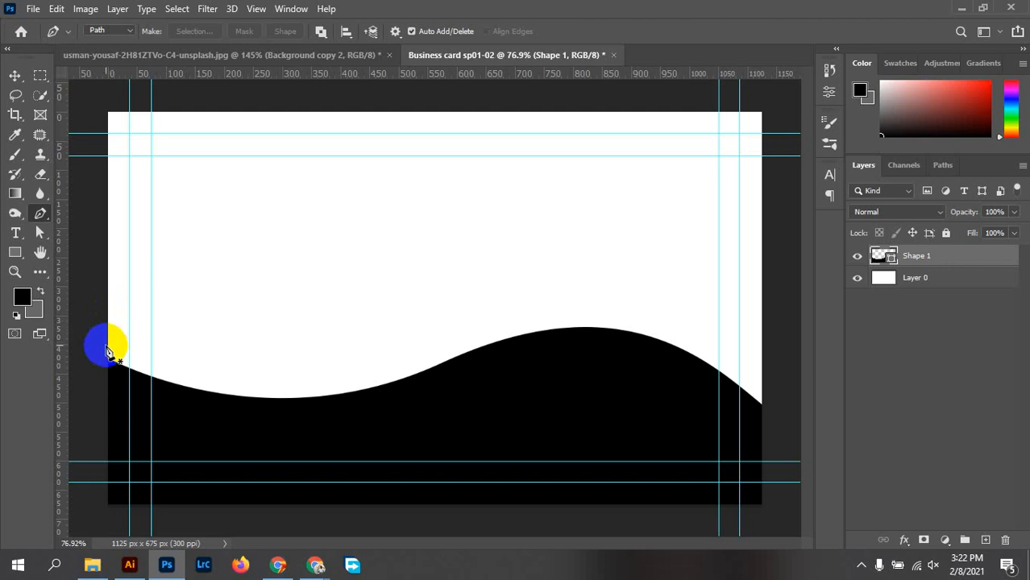
pyautogui.click(109, 346)
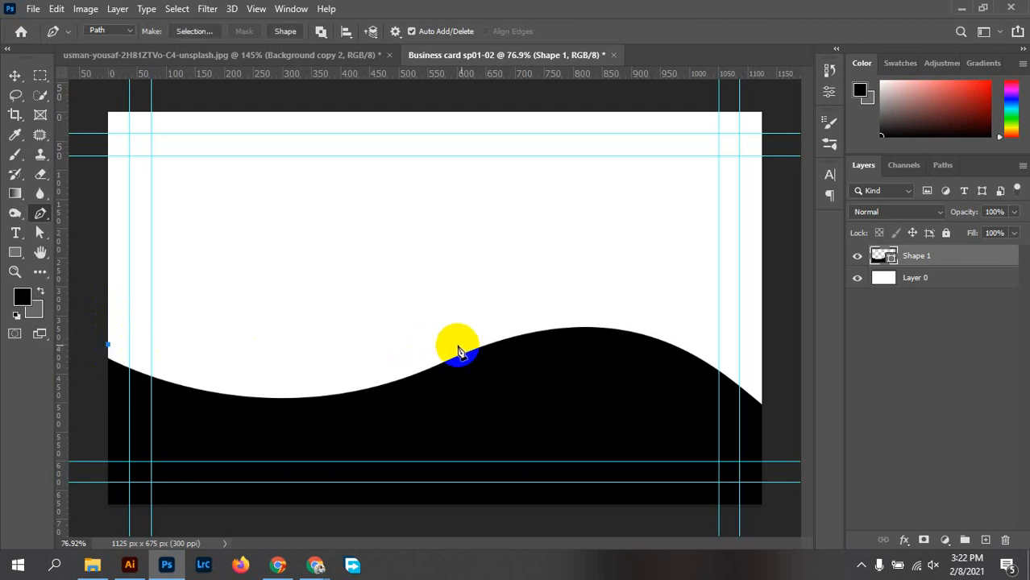
pyautogui.moveTo(486, 341); pyautogui.dragTo(545, 315)
pyautogui.moveTo(438, 353); pyautogui.dragTo(581, 268)
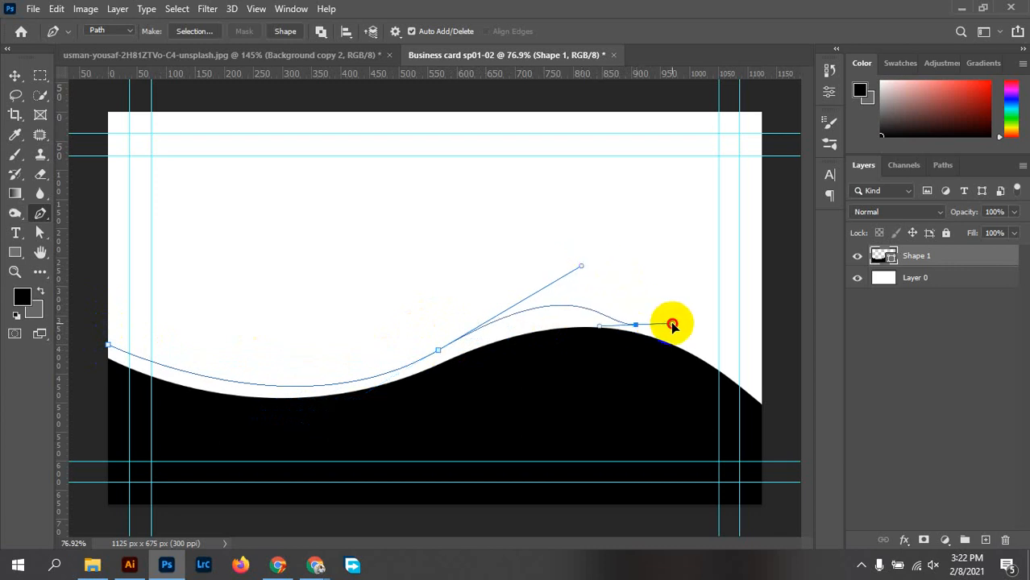
pyautogui.keyDown('alt'); pyautogui.click(438, 352); pyautogui.keyUp('alt')
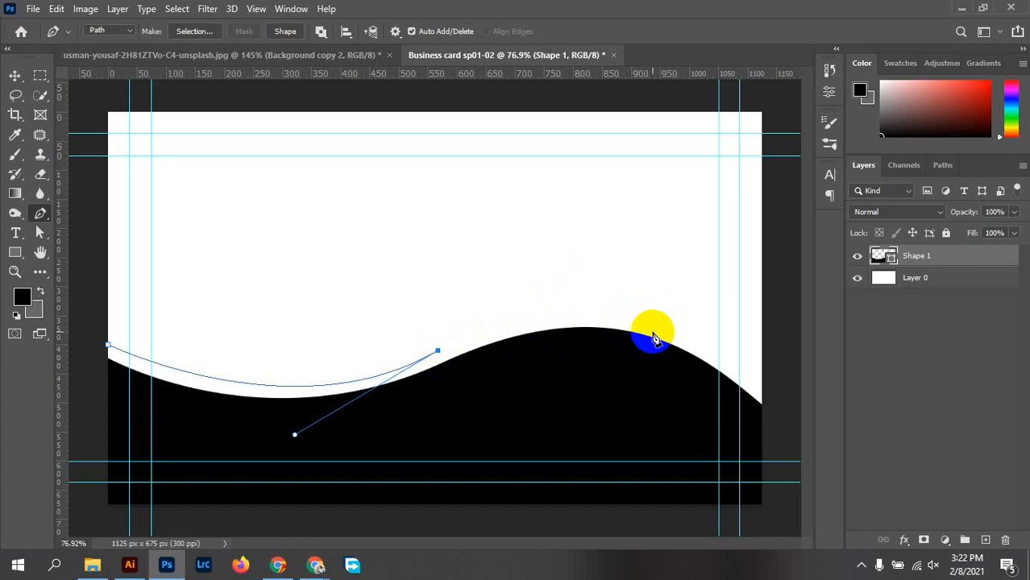
pyautogui.moveTo(653, 334); pyautogui.dragTo(730, 381)
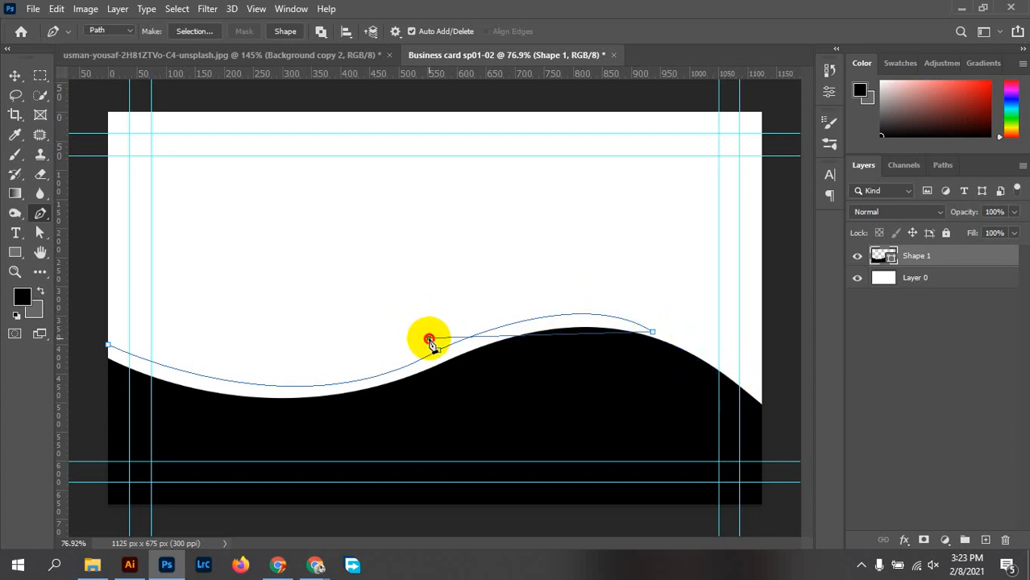
# Reshape the middle curve and bring the band's upper edge back toward the left edge
pyautogui.moveTo(429, 338); pyautogui.dragTo(279, 425)
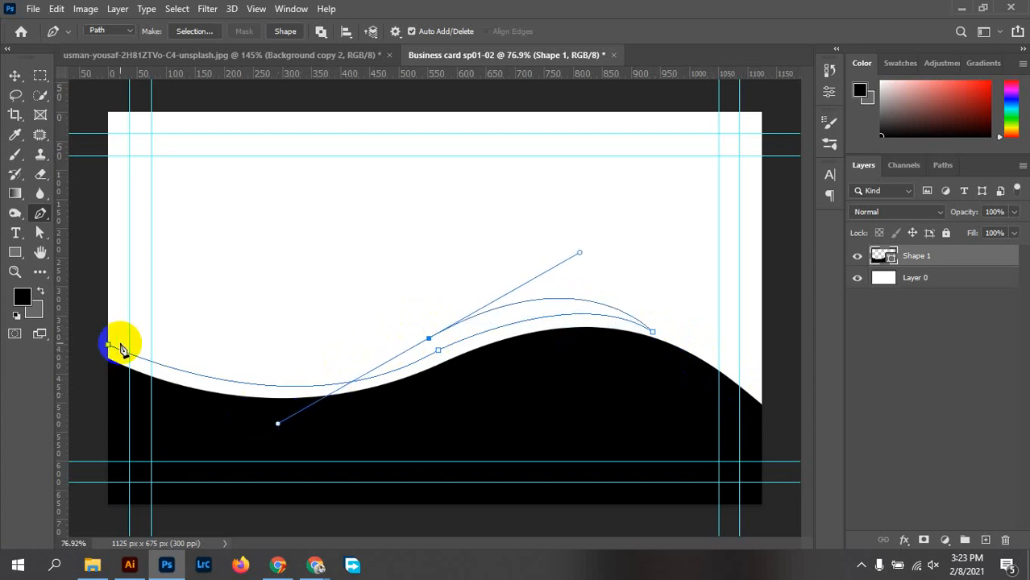
pyautogui.click(108, 323)
pyautogui.moveTo(108, 323); pyautogui.dragTo(76, 317)
pyautogui.hotkey('ctrl', 'z')
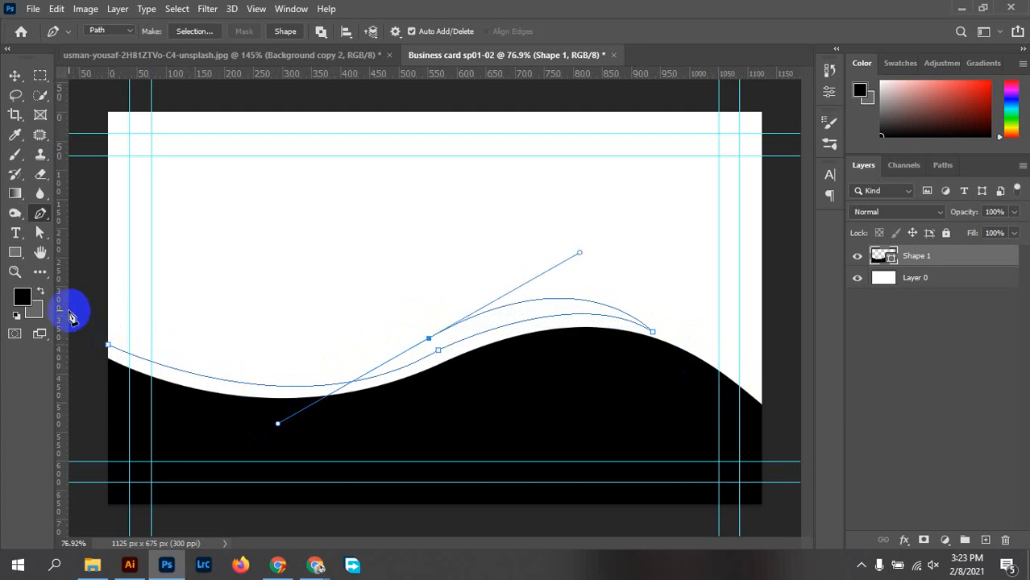
pyautogui.click(429, 339)
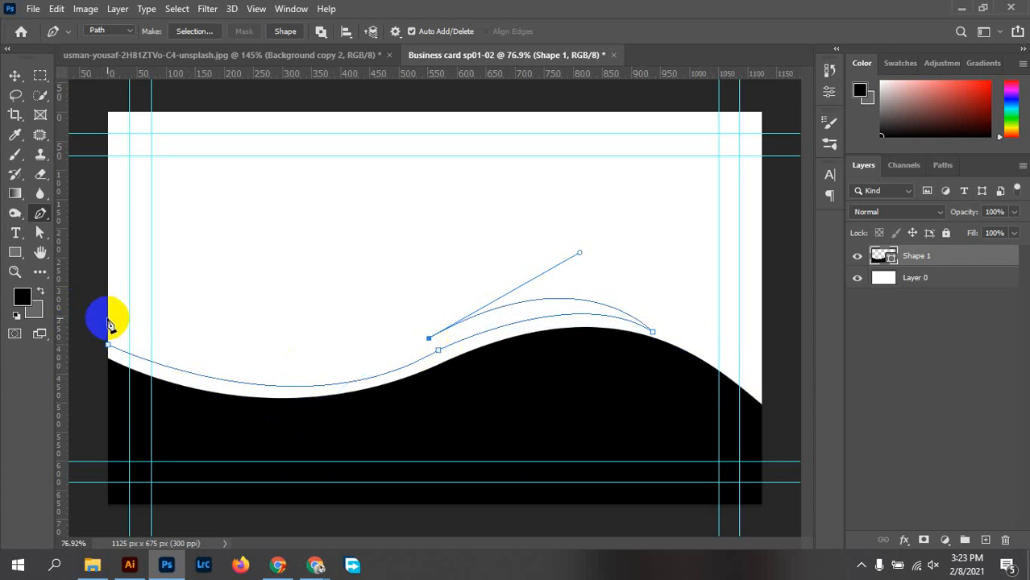
pyautogui.moveTo(108, 320); pyautogui.dragTo(56, 262)
pyautogui.moveTo(3, 233); pyautogui.dragTo(149, 311)
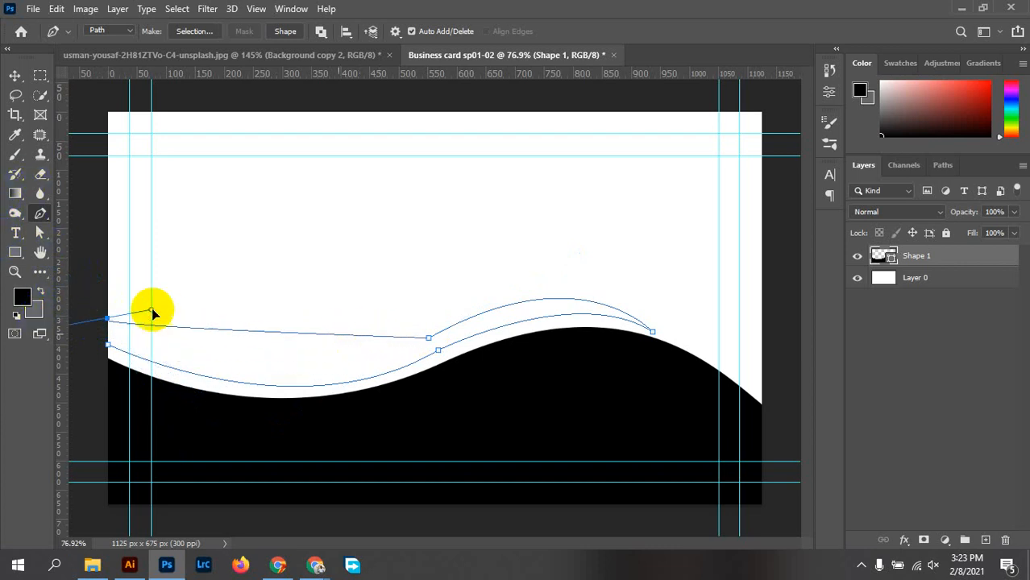
# Redo the left-edge anchor so the band's upper curve bends smoothly at the left
pyautogui.hotkey('ctrl', '-')
pyautogui.hotkey('ctrl', 'z')
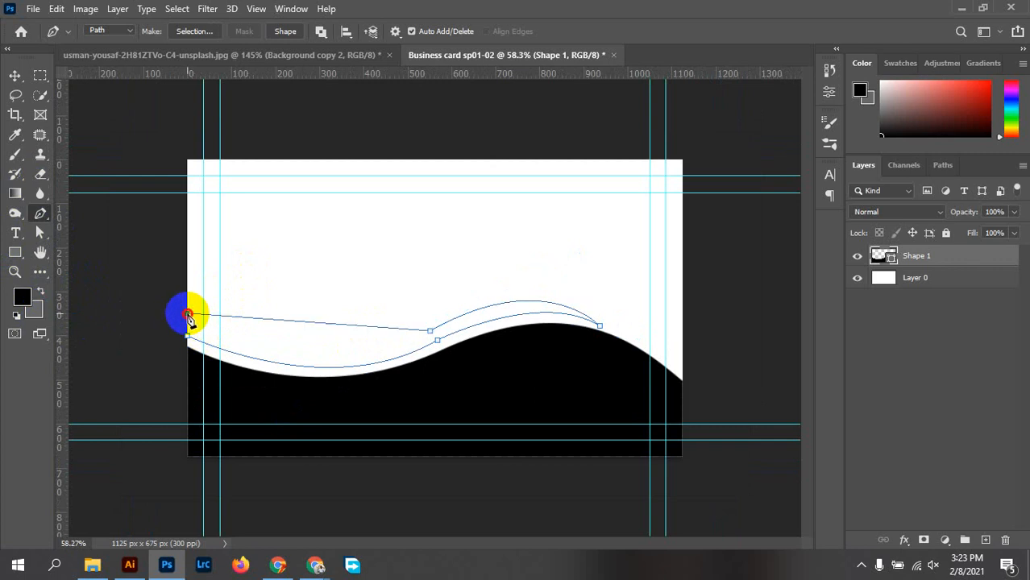
pyautogui.moveTo(188, 316); pyautogui.dragTo(48, 240)
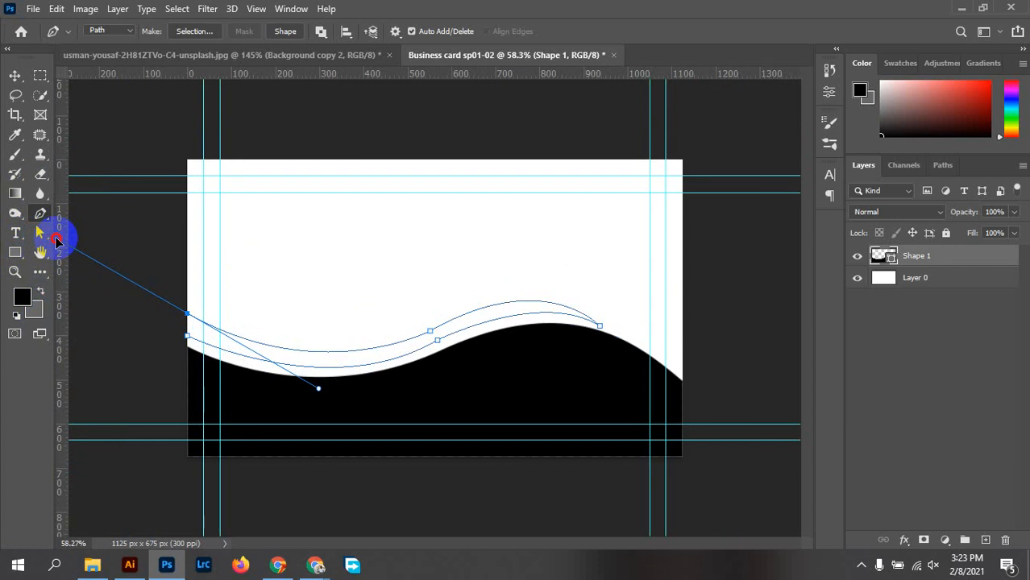
pyautogui.moveTo(56, 243); pyautogui.dragTo(58, 244)
pyautogui.click(190, 316)
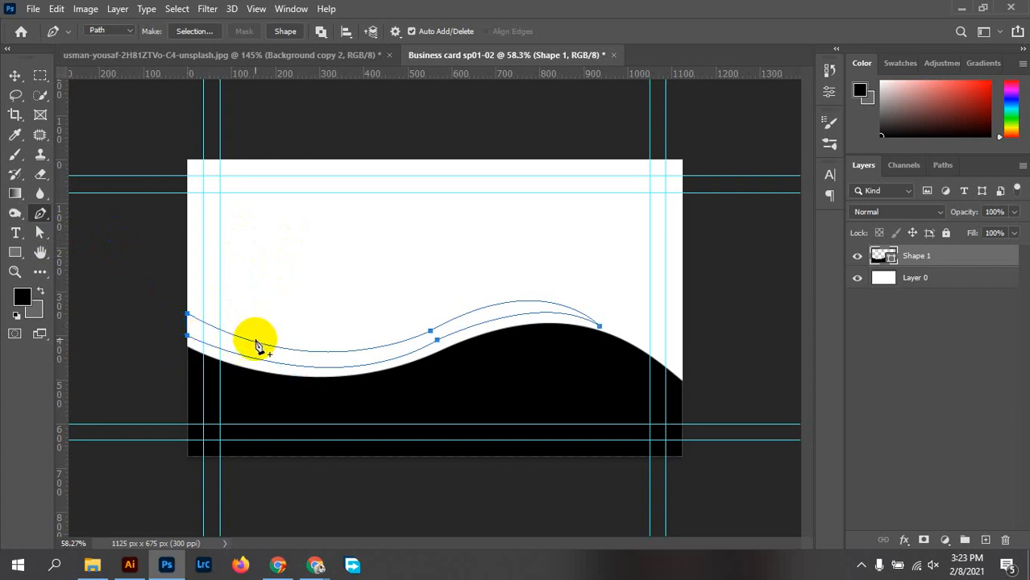
pyautogui.scroll(3, 172, 337)
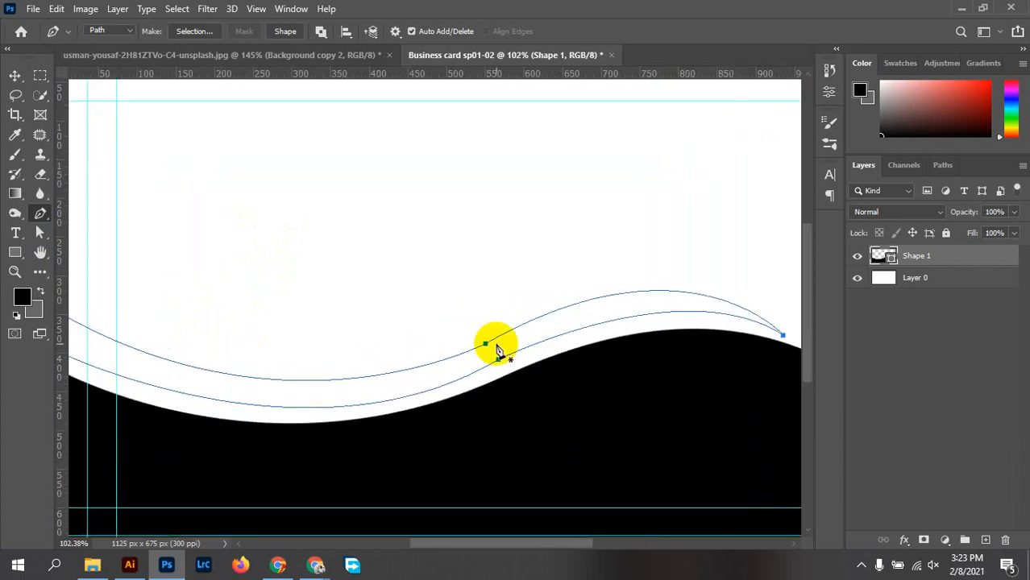
pyautogui.rightClick(39, 238)
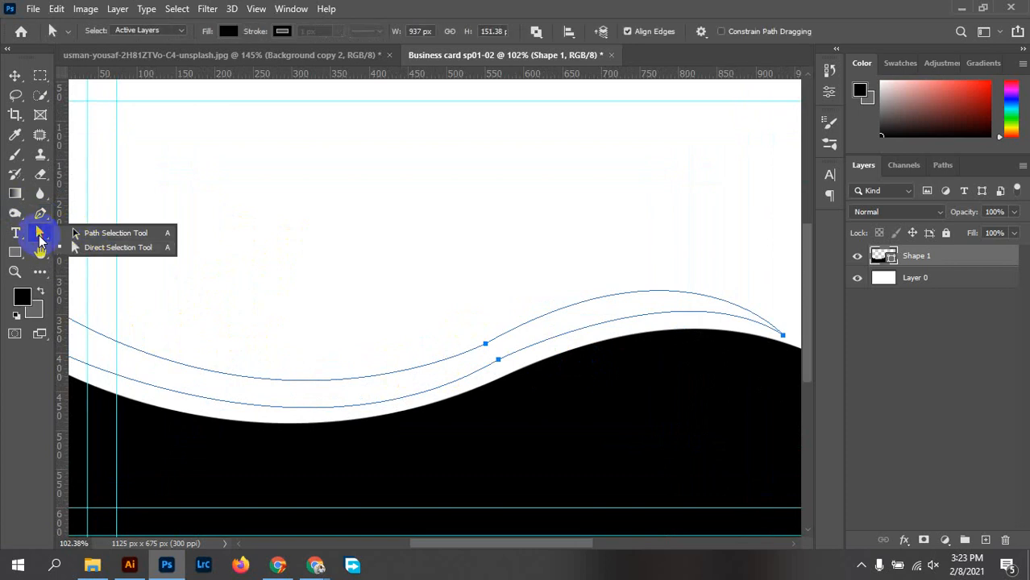
# Use Direct Selection to flatten the upper curve and reshape the band's lower curve over the black wave
pyautogui.click(85, 253)
pyautogui.moveTo(462, 311); pyautogui.dragTo(484, 361)
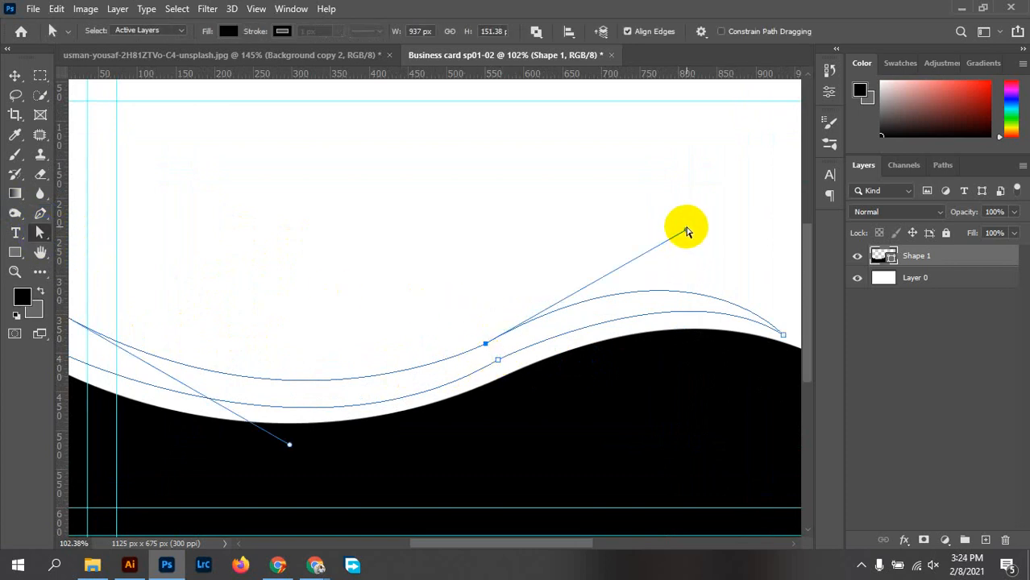
pyautogui.moveTo(686, 232); pyautogui.dragTo(686, 246)
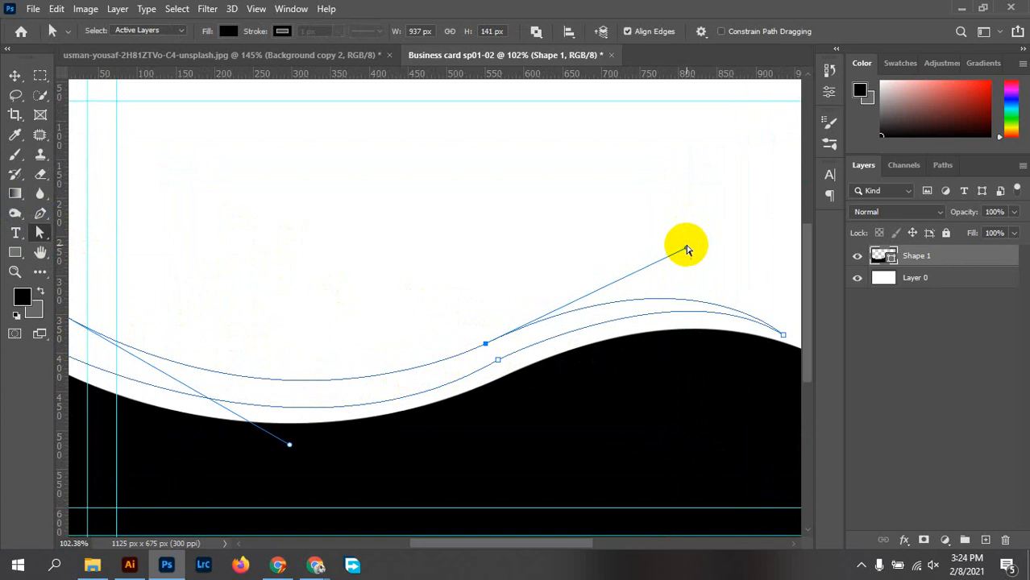
pyautogui.scroll(-2, 520, 214)
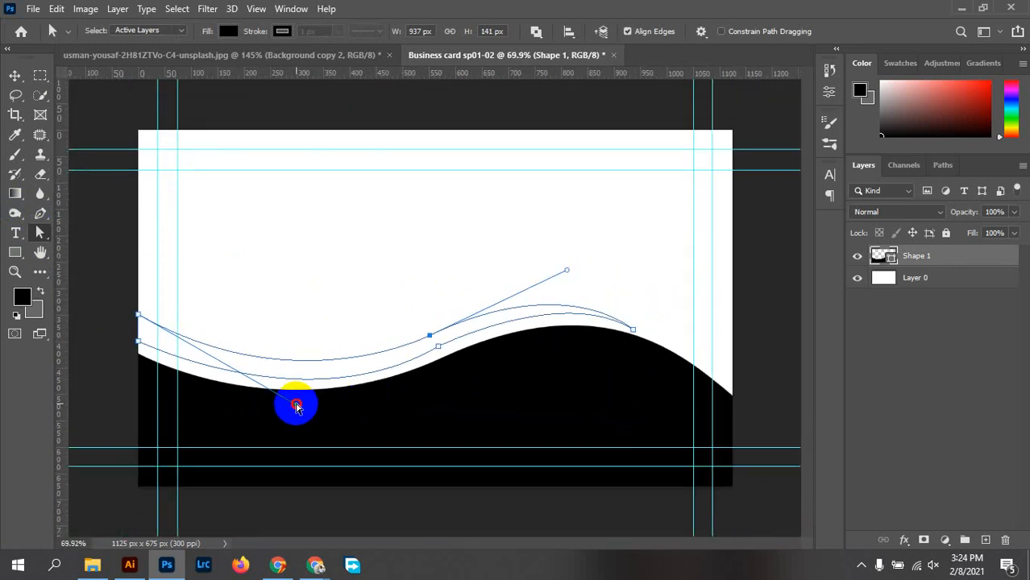
pyautogui.moveTo(296, 407)
pyautogui.mouseDown()
pyautogui.moveTo(271, 394)
pyautogui.moveTo(291, 375)
pyautogui.moveTo(381, 386)
pyautogui.moveTo(315, 381)
pyautogui.moveTo(320, 363)
pyautogui.moveTo(288, 399)
pyautogui.mouseUp()
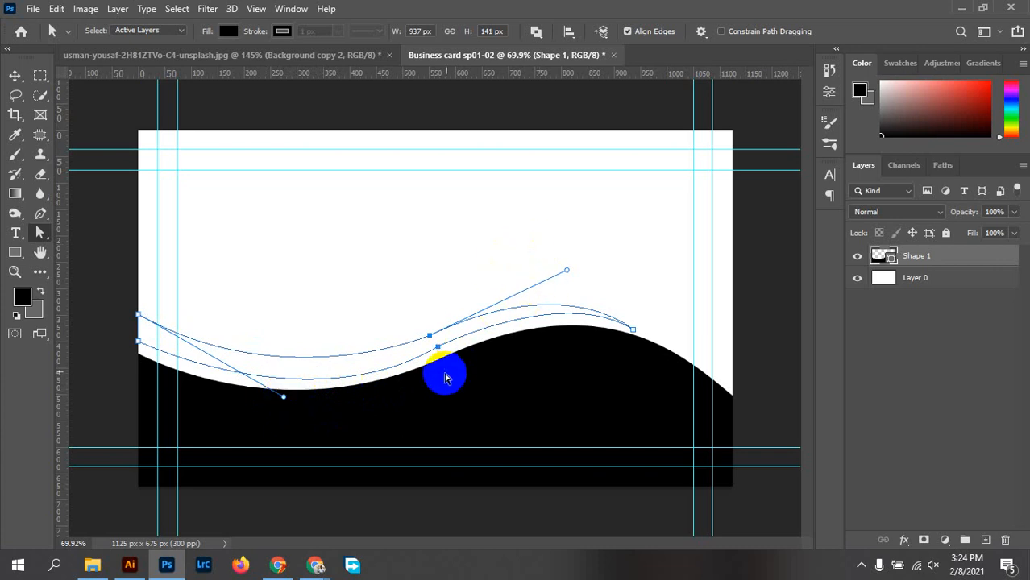
pyautogui.scroll(4, 460, 326)
pyautogui.scroll(3, 464, 326)
pyautogui.scroll(-10, 464, 329)
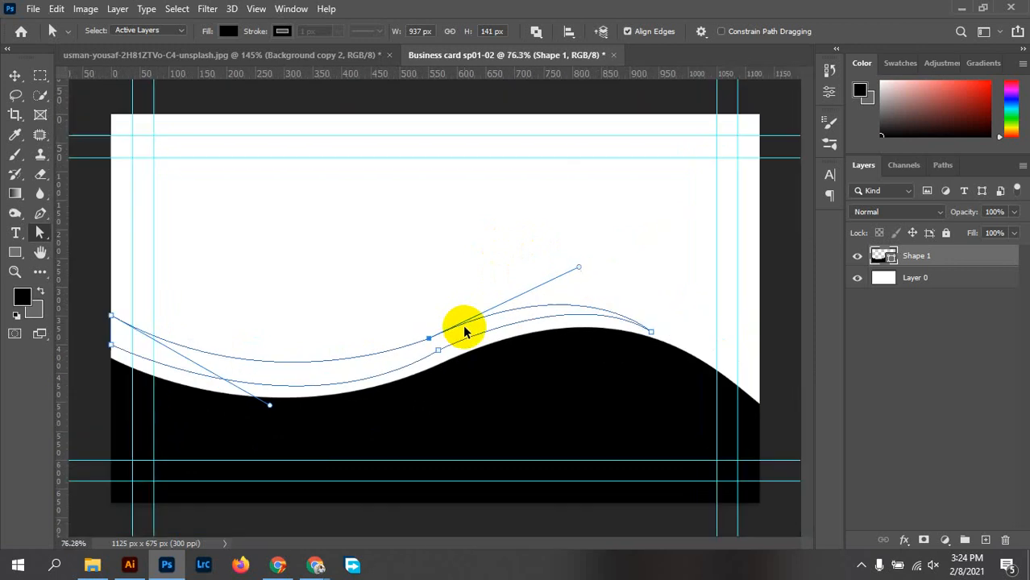
pyautogui.scroll(6, 399, 329)
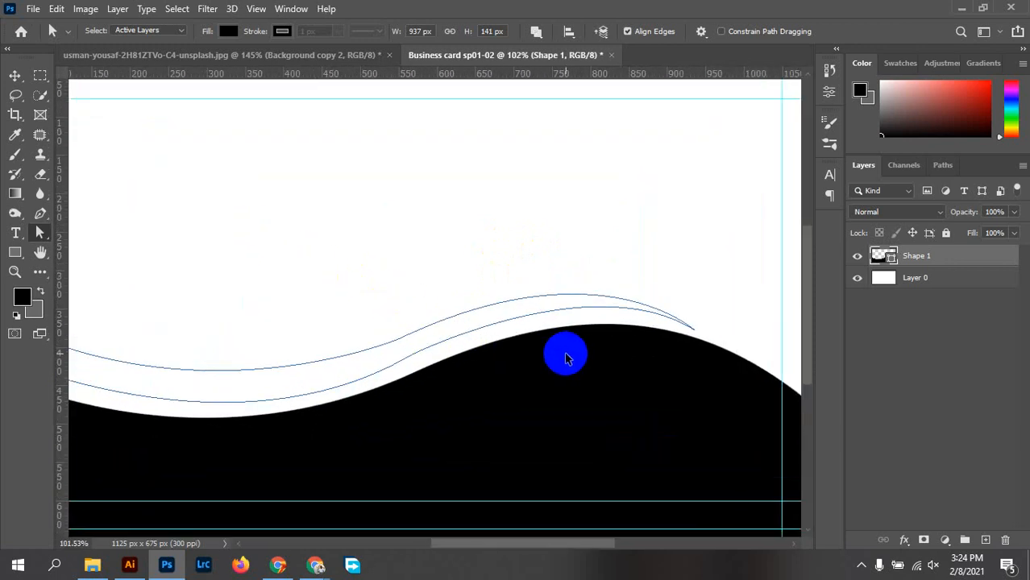
pyautogui.scroll(-2, 437, 352)
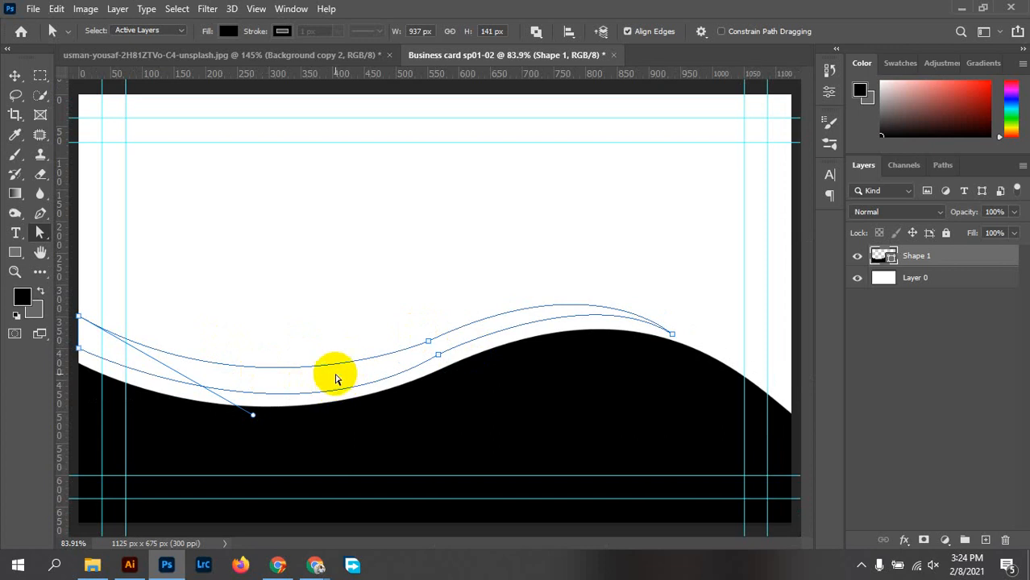
# Convert the band path into a selection and add an empty Layer 1 above Shape 1
pyautogui.rightClick(336, 379)
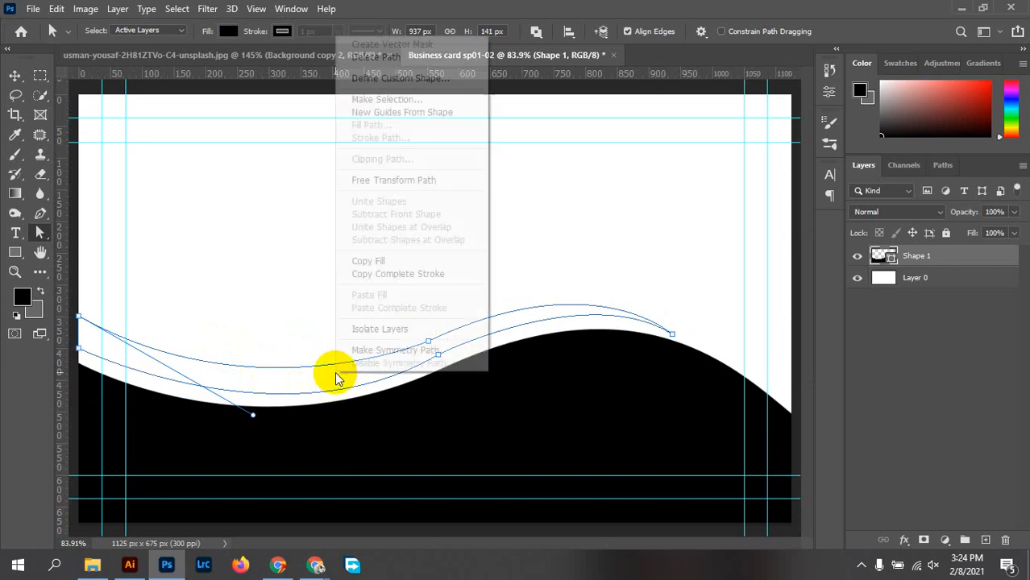
pyautogui.click(382, 100)
pyautogui.click(836, 135)
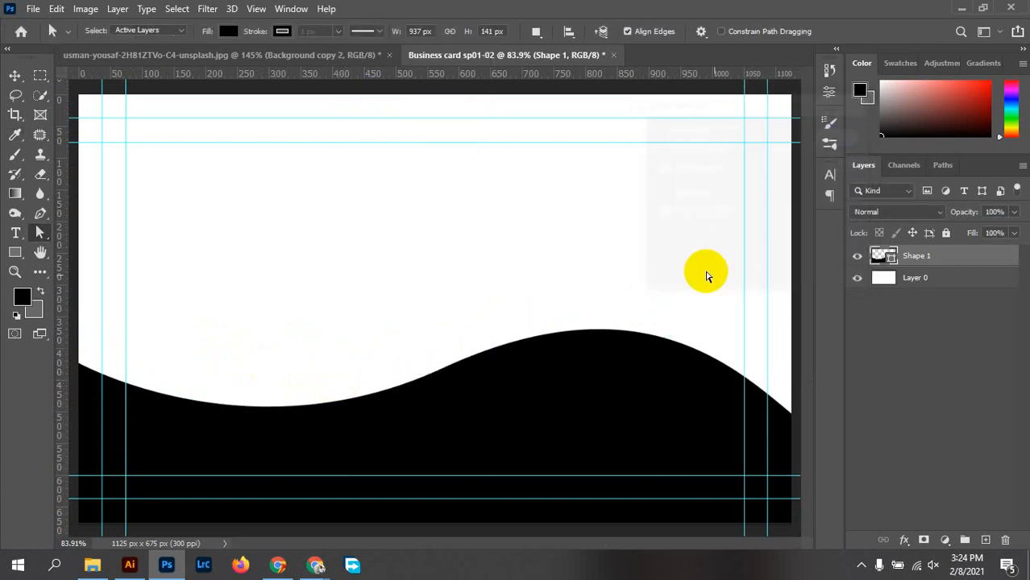
pyautogui.scroll(-1, 410, 361)
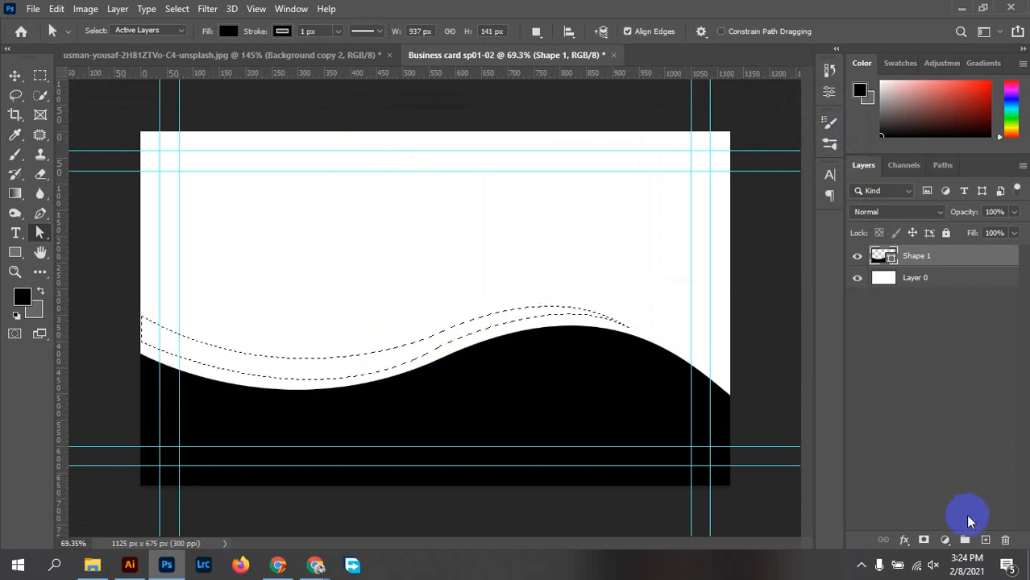
pyautogui.click(985, 541)
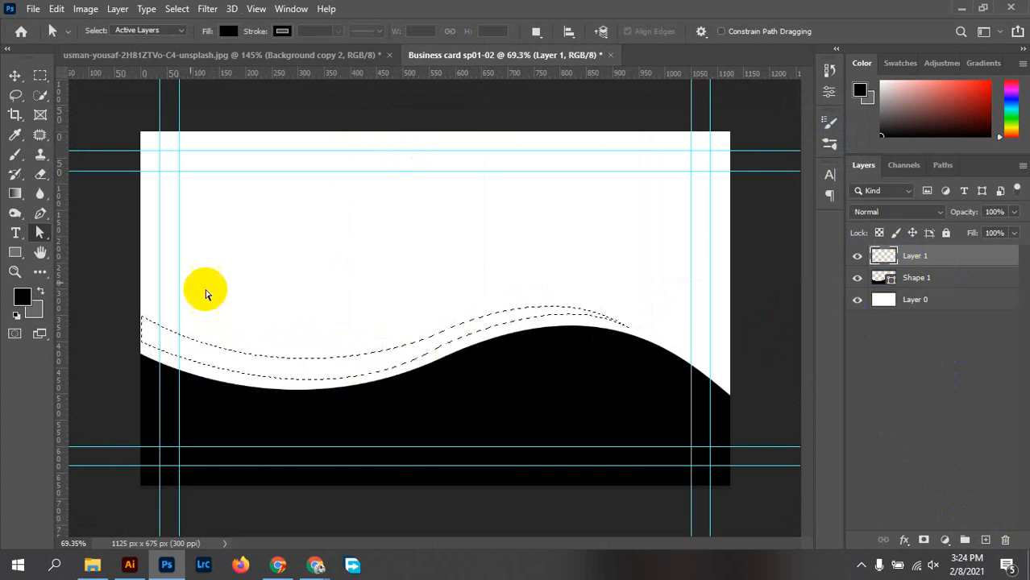
# Fill the band selection on Layer 1 with 50% Gray instead of Black, then deselect
pyautogui.click(56, 9)
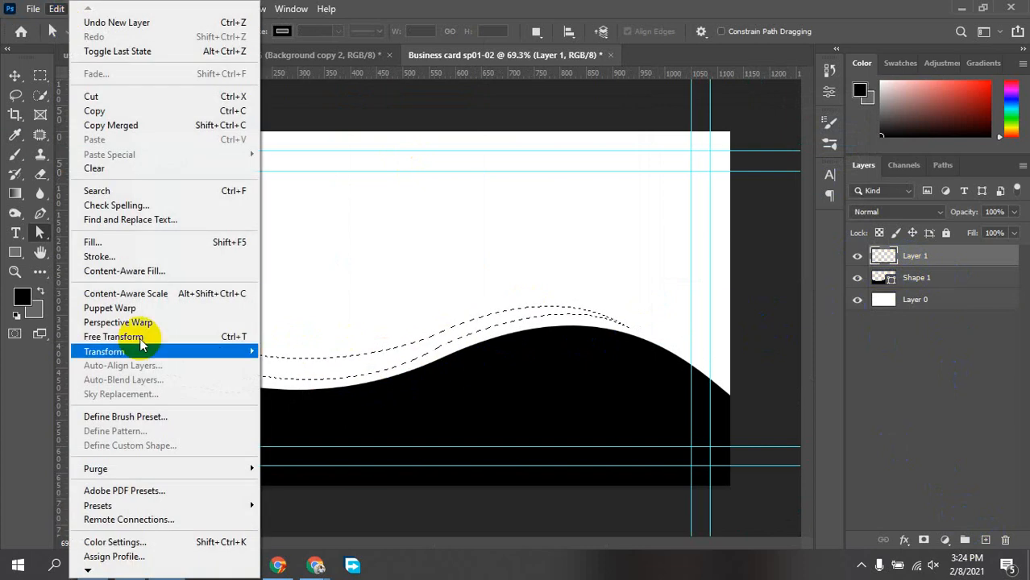
pyautogui.click(90, 243)
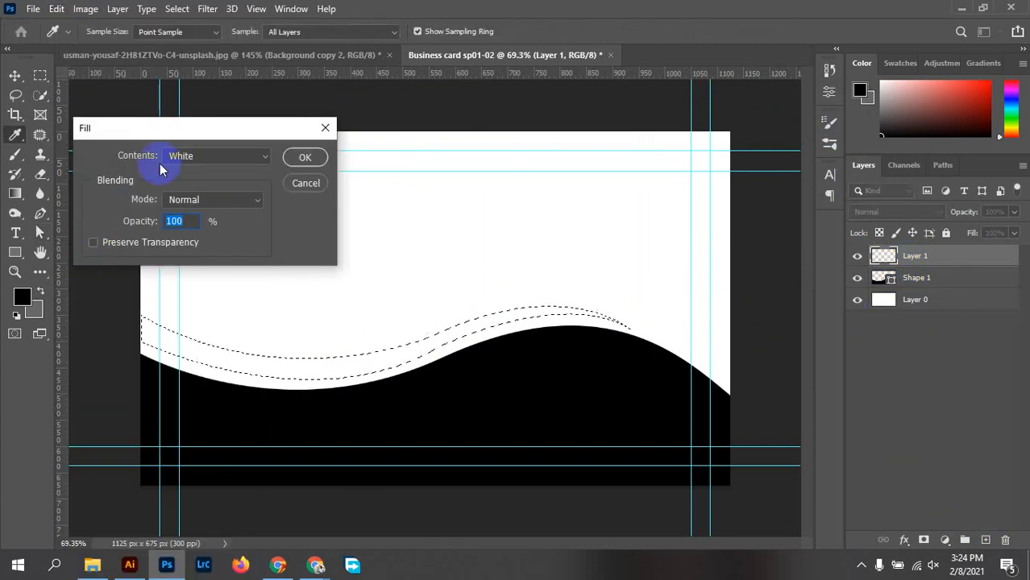
pyautogui.moveTo(176, 135); pyautogui.dragTo(264, 223)
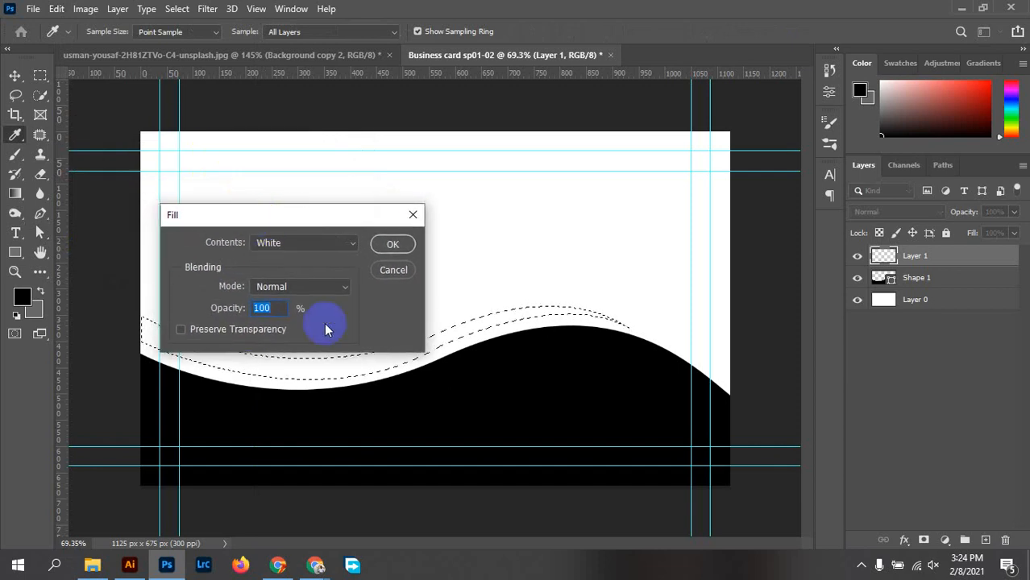
pyautogui.click(284, 256)
pyautogui.click(278, 360)
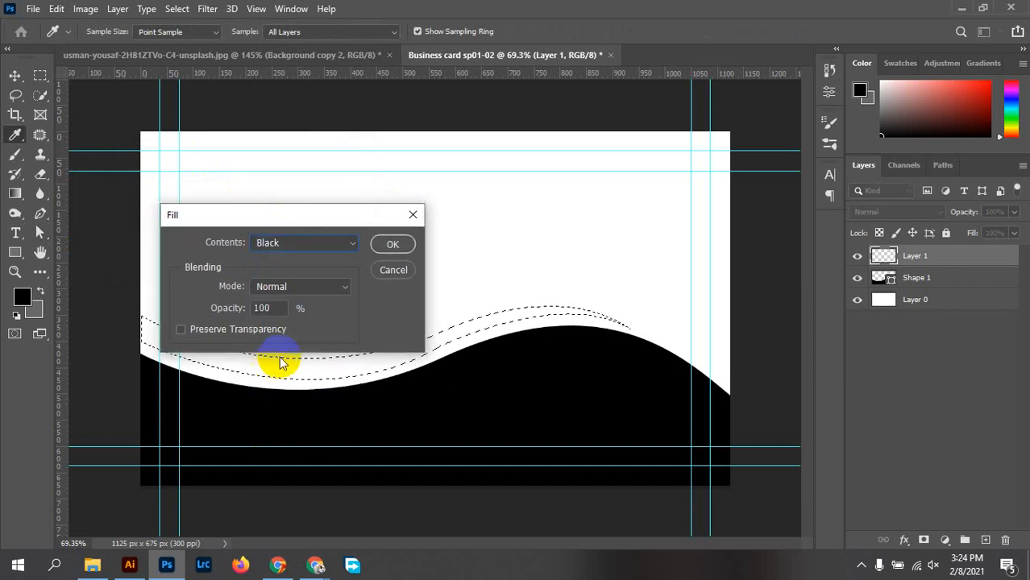
pyautogui.click(386, 249)
pyautogui.click(306, 266)
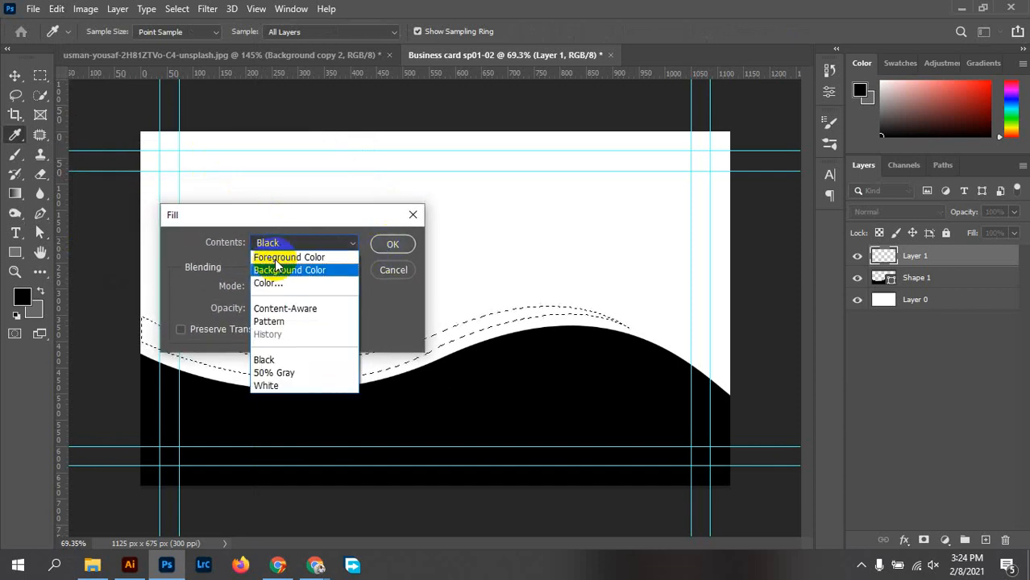
pyautogui.click(300, 370)
pyautogui.click(402, 246)
pyautogui.press('a')
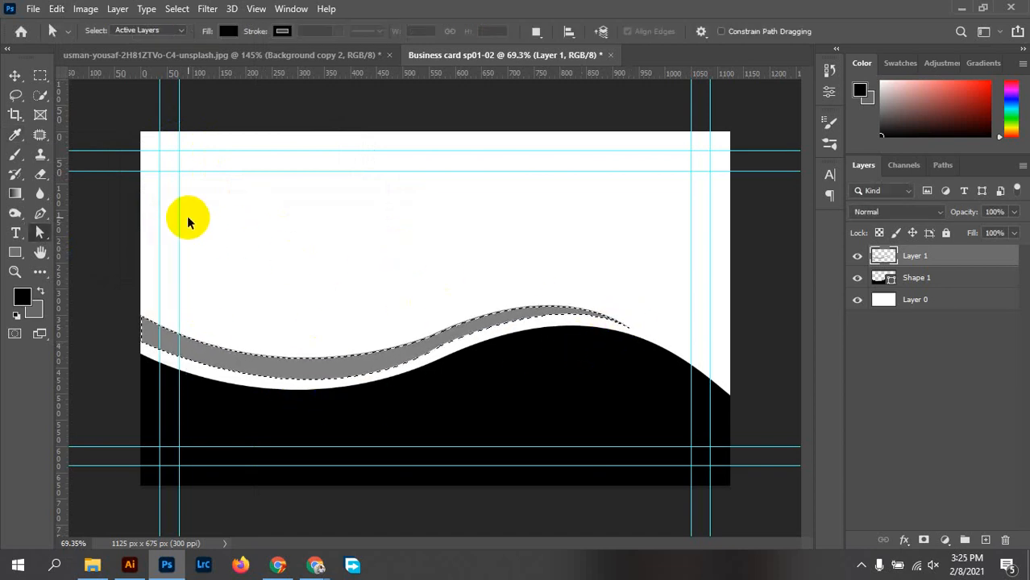
pyautogui.hotkey('ctrl', 'd')
pyautogui.scroll(10, 446, 385)
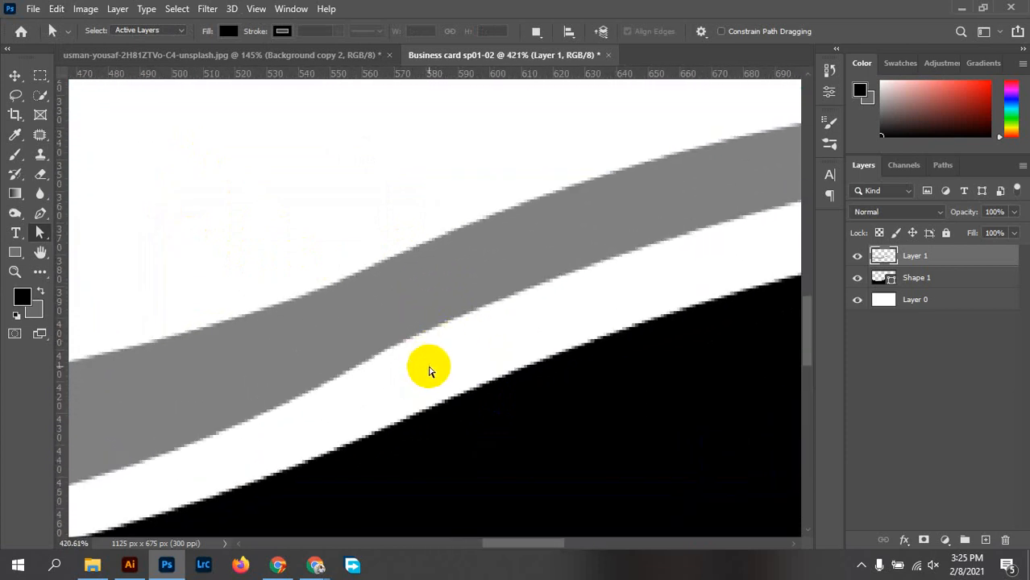
pyautogui.moveTo(428, 371); pyautogui.dragTo(315, 329)
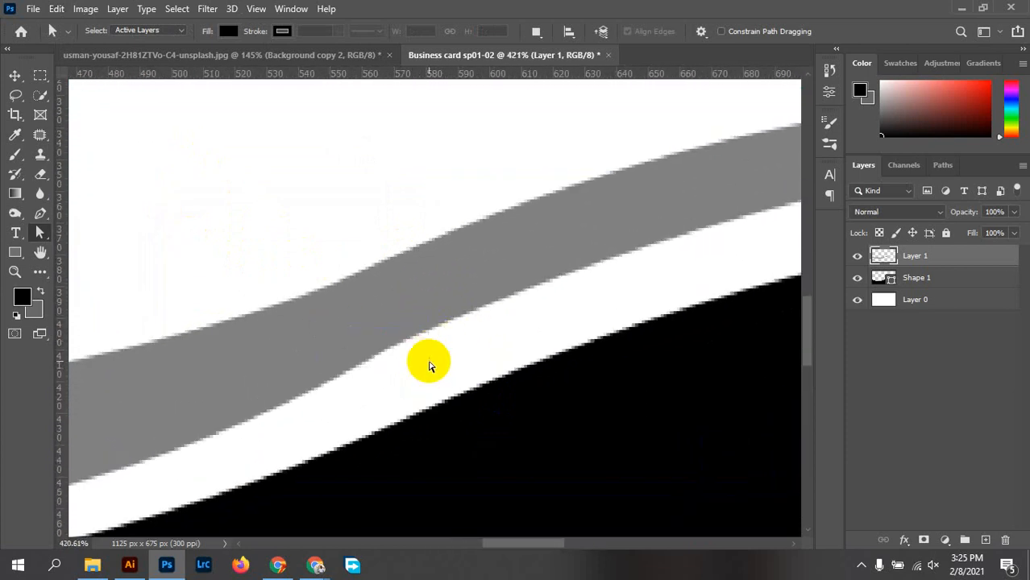
pyautogui.moveTo(430, 361); pyautogui.dragTo(336, 338)
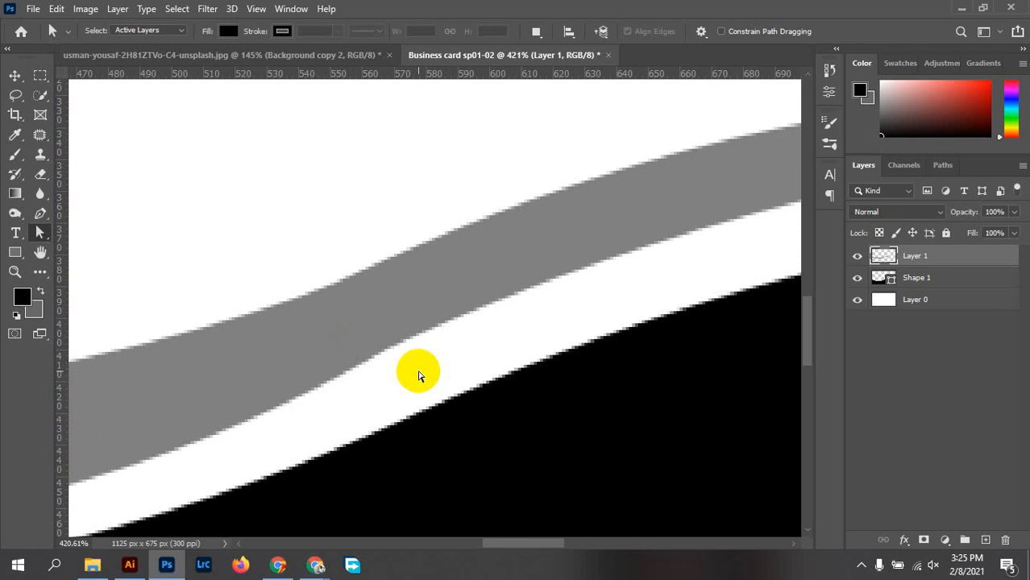
pyautogui.scroll(-8, 419, 376)
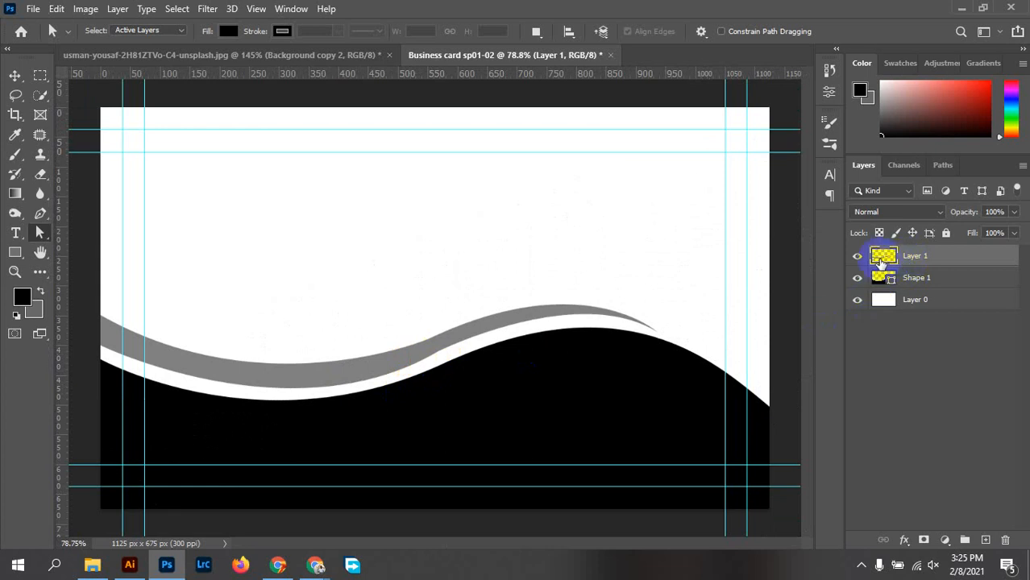
# Show the Work Path in the Paths panel so the band outline is editable again
pyautogui.click(943, 166)
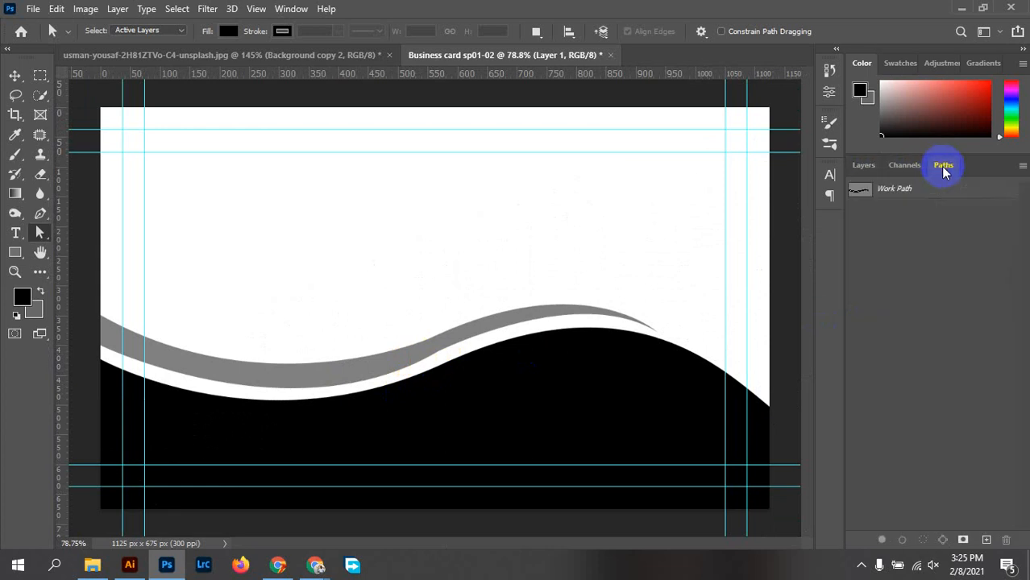
pyautogui.click(857, 195)
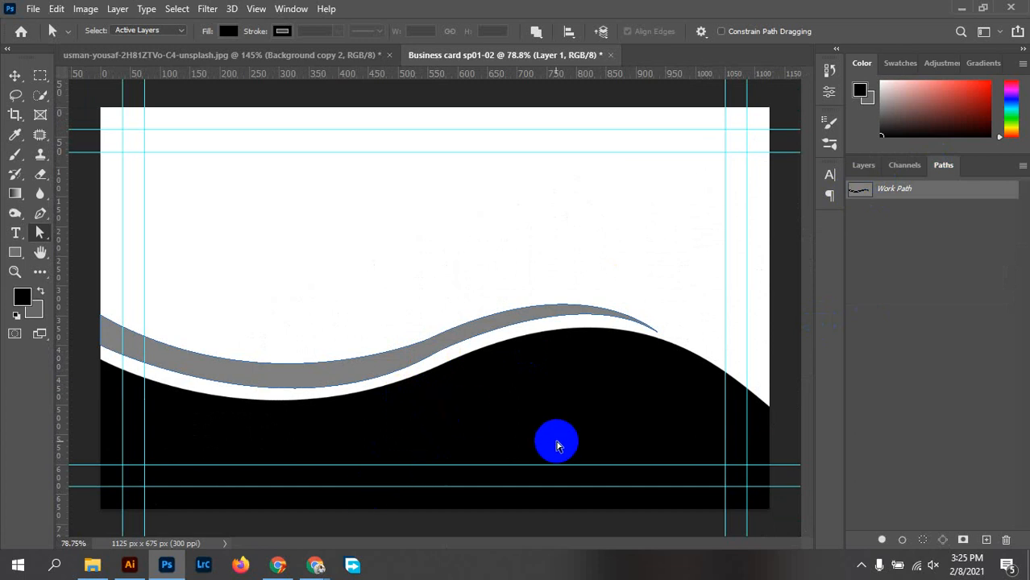
pyautogui.click(923, 540)
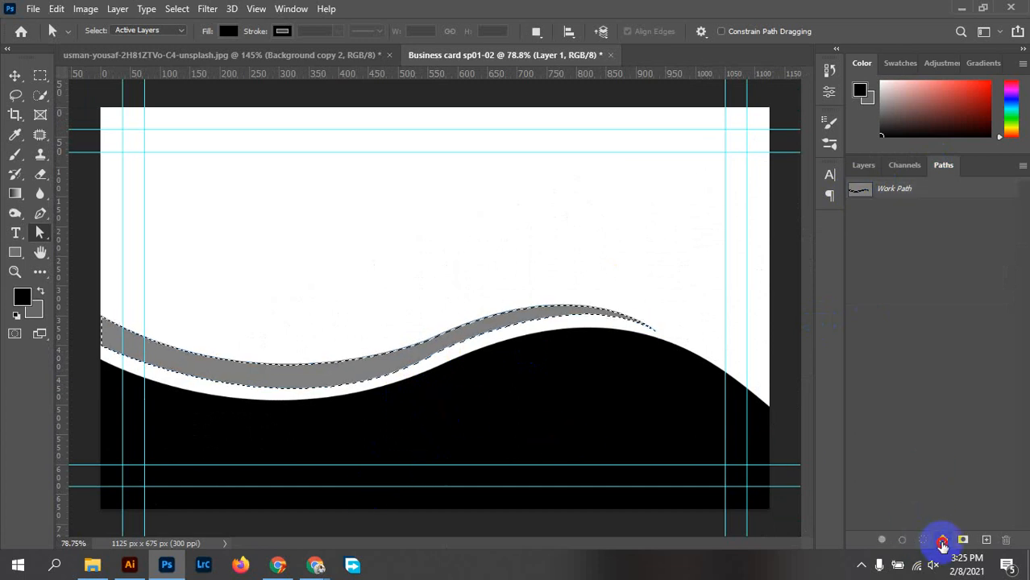
pyautogui.click(944, 540)
pyautogui.scroll(5, 494, 391)
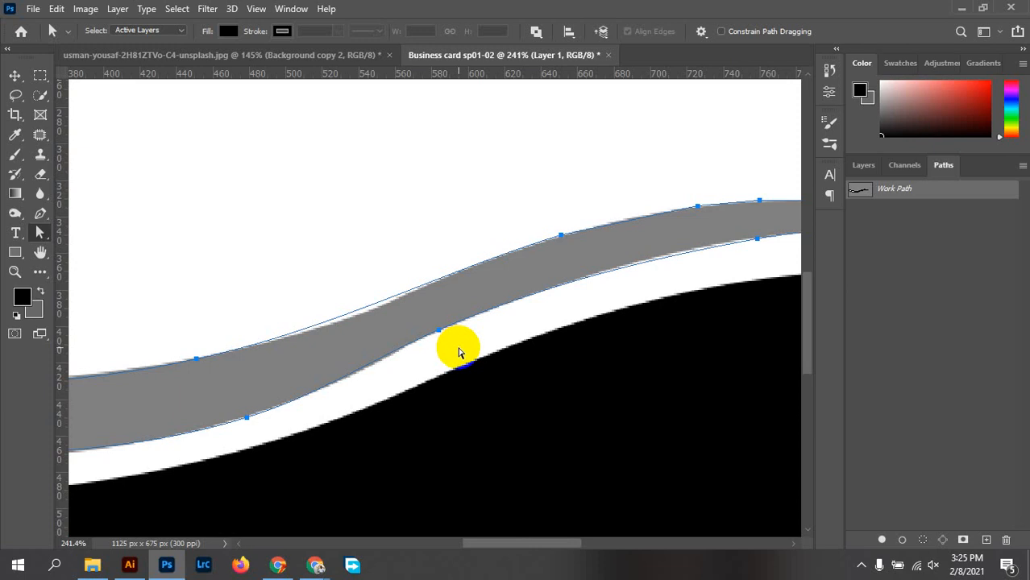
# Nudge an anchor on the band's lower edge, then make the path a selection
pyautogui.click(455, 345)
pyautogui.moveTo(439, 333); pyautogui.dragTo(441, 338)
pyautogui.click(502, 361)
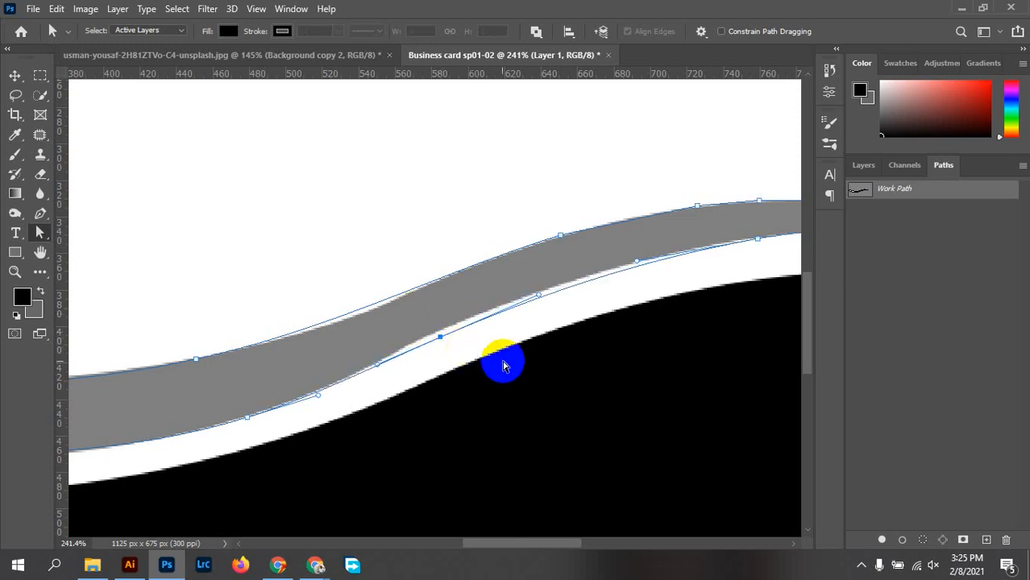
pyautogui.scroll(-5, 472, 358)
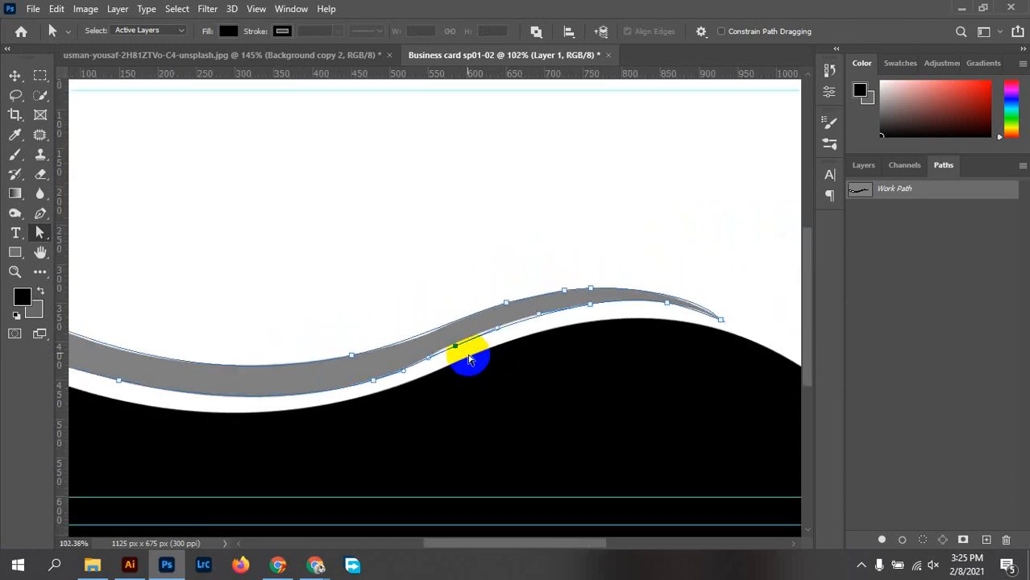
pyautogui.rightClick(445, 342)
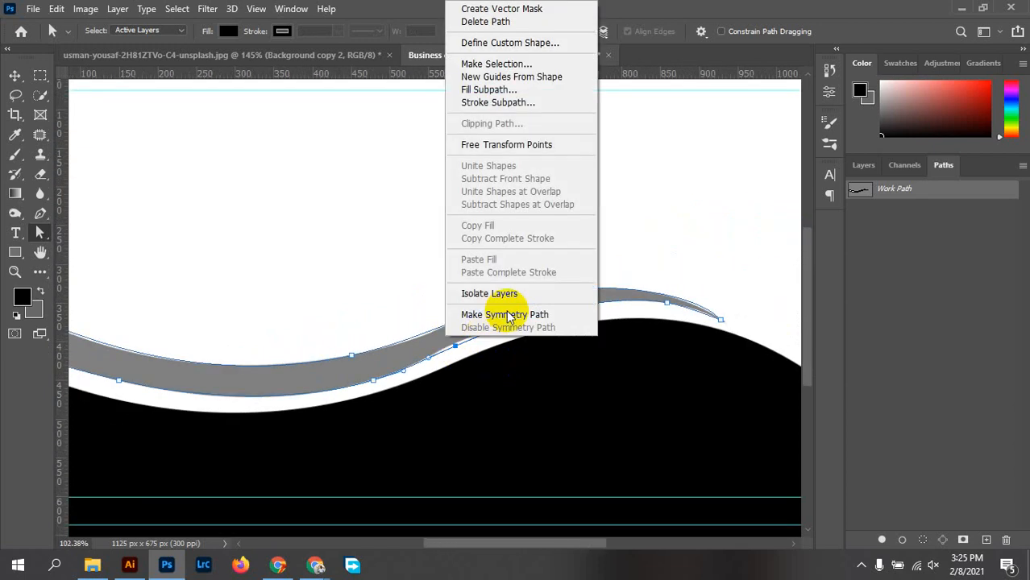
pyautogui.click(493, 65)
pyautogui.click(830, 137)
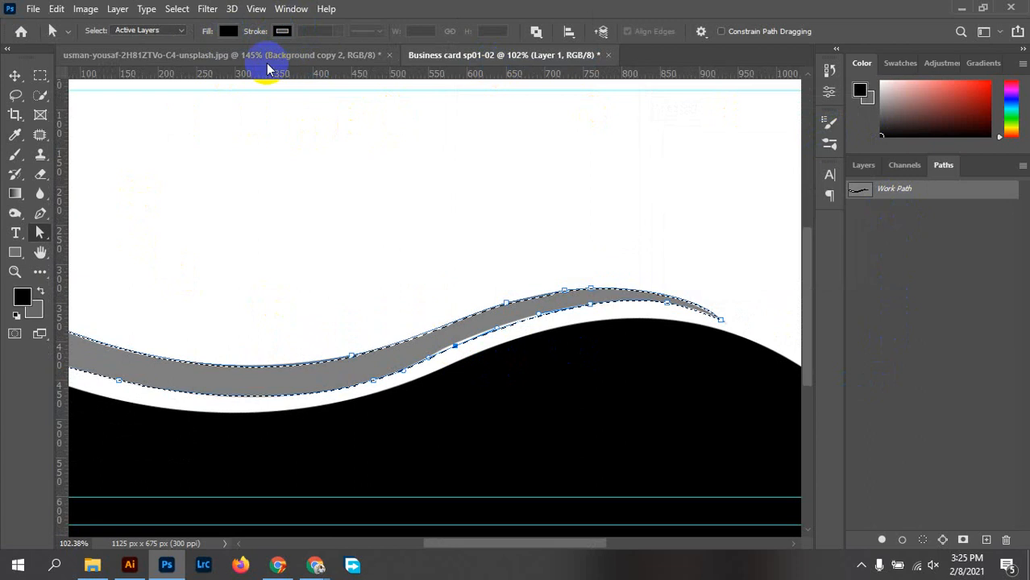
# Refill the band selection with 50% gray and deselect it
pyautogui.click(56, 9)
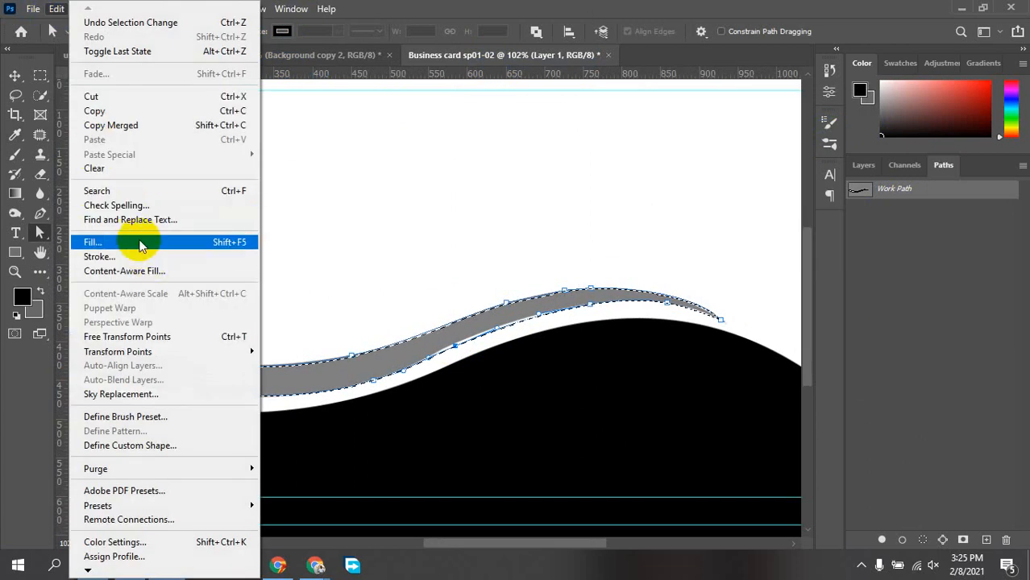
pyautogui.click(129, 245)
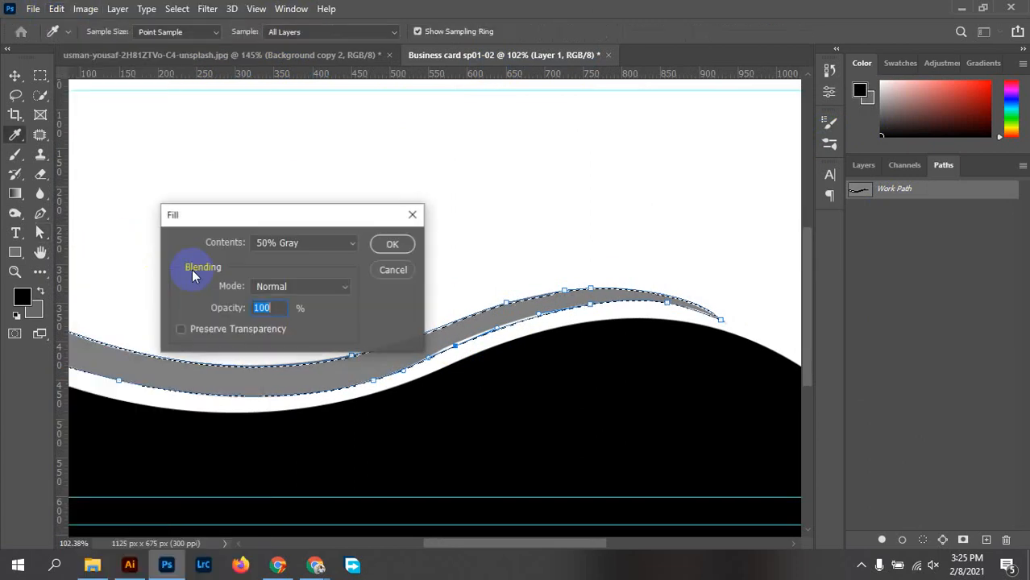
pyautogui.click(392, 243)
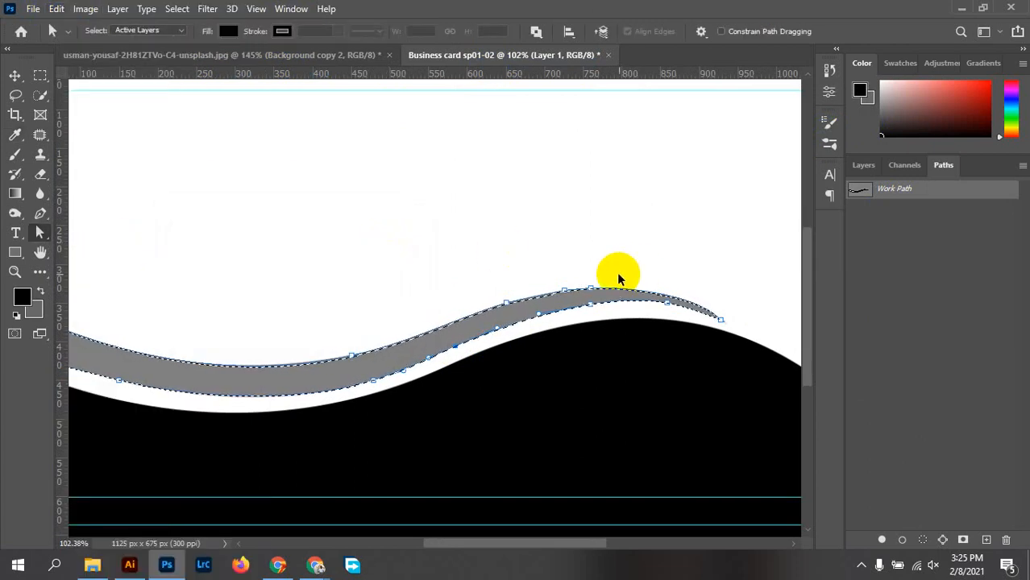
pyautogui.click(643, 321)
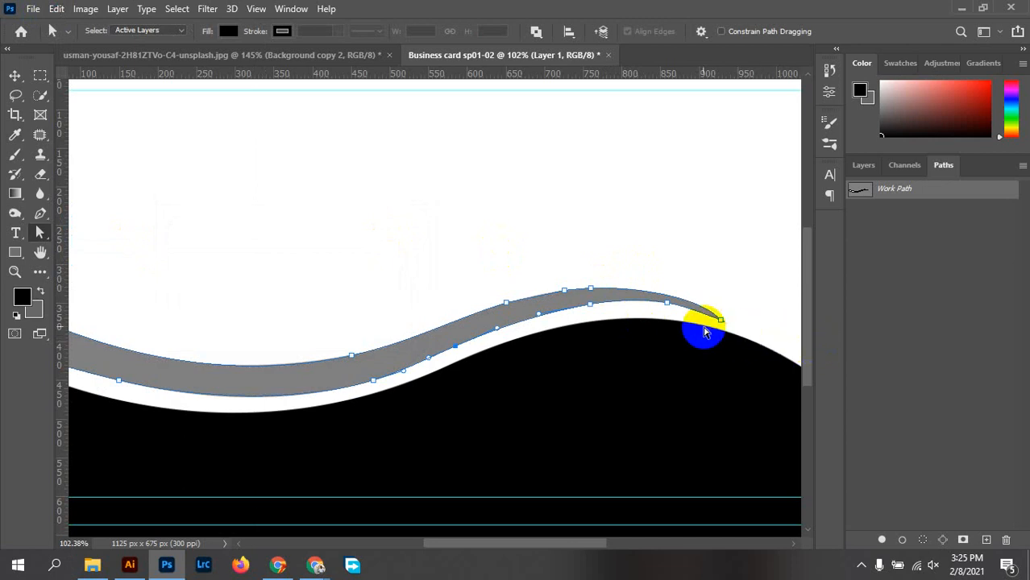
# Fit the whole business card on screen with Ctrl+0 and show the Layers panel
pyautogui.scroll(2, 674, 302)
pyautogui.scroll(1, 771, 325)
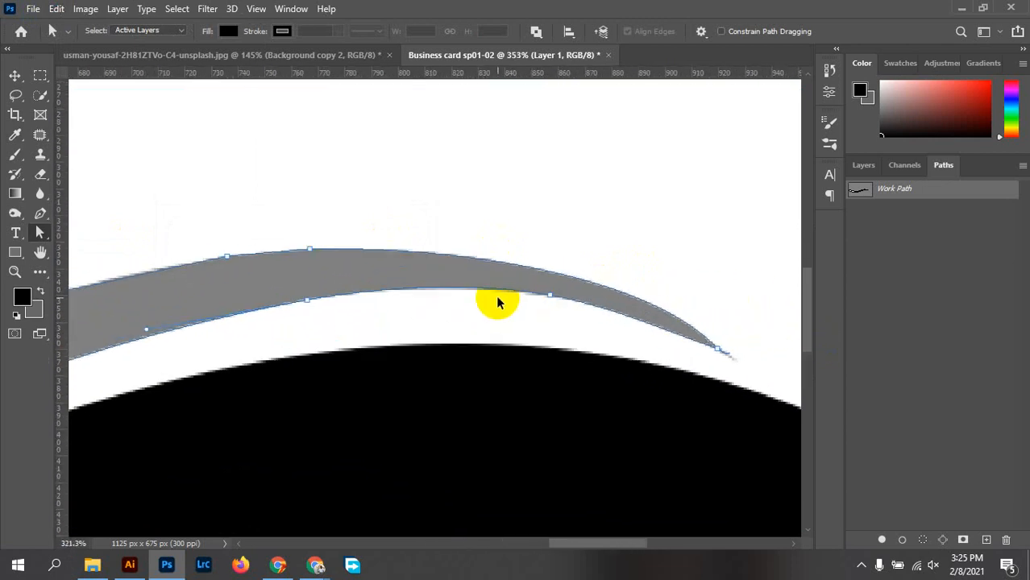
pyautogui.hotkey('ctrl', '0')
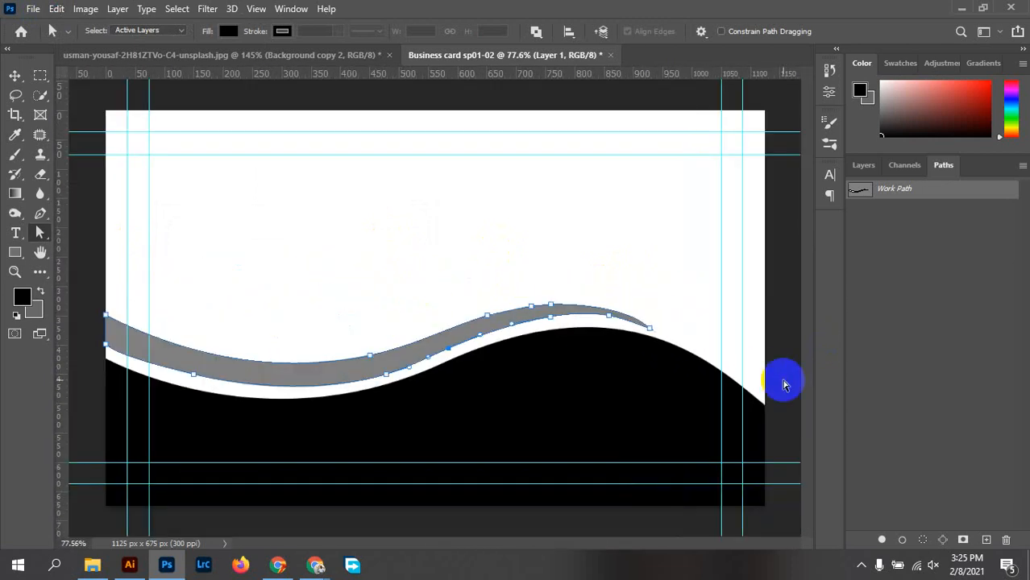
pyautogui.click(865, 168)
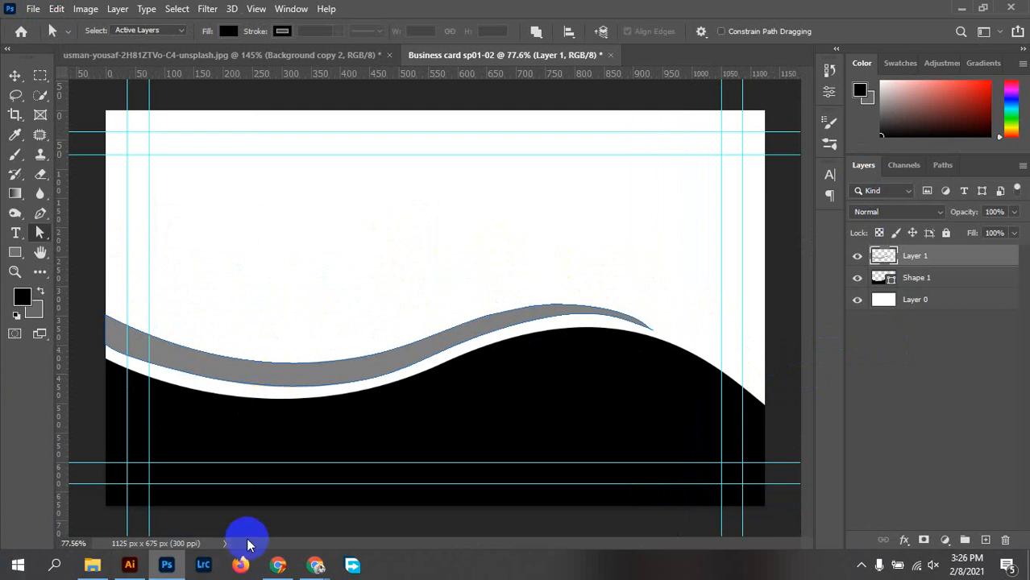
pyautogui.moveTo(315, 565)
pyautogui.click(221, 499)
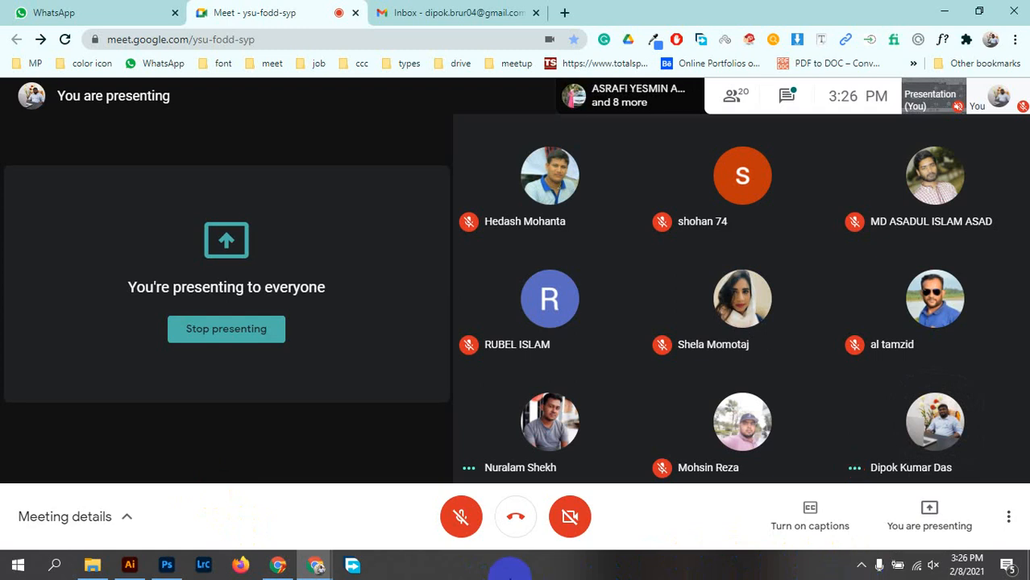
pyautogui.click(176, 570)
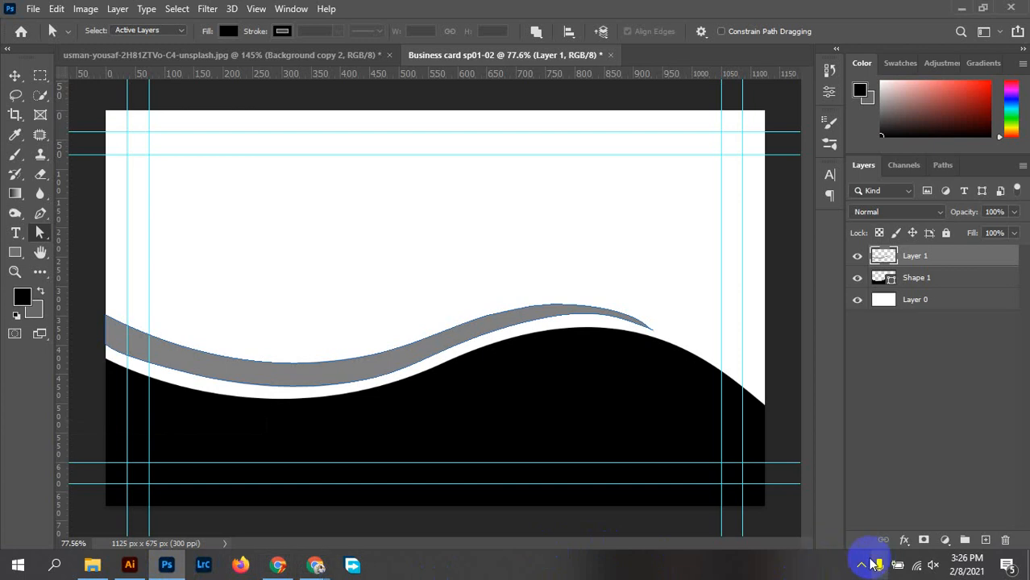
# Zoom in around the bottom wave and select its Shape 1 layer
pyautogui.click(864, 562)
pyautogui.click(893, 514)
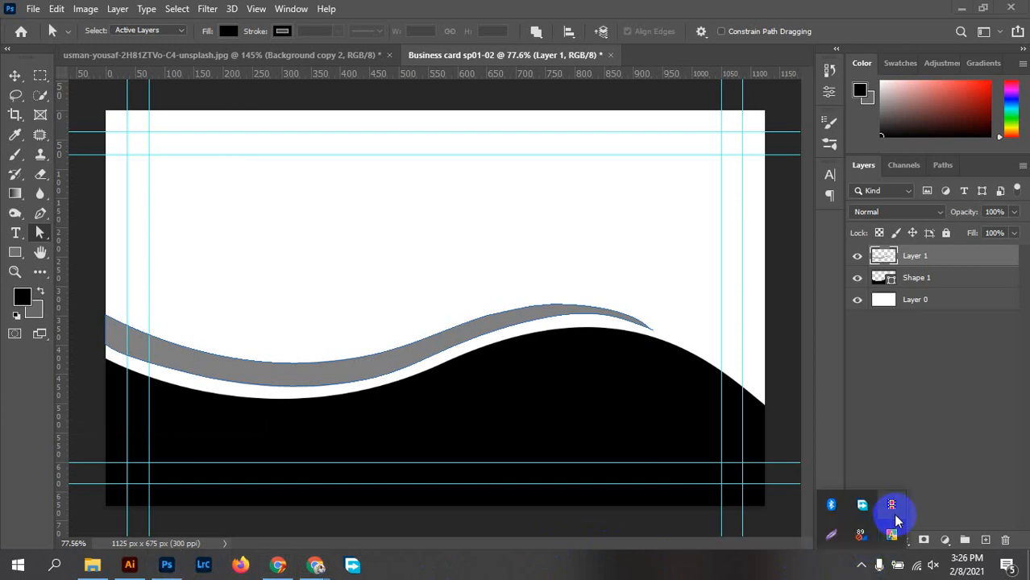
pyautogui.click(520, 321)
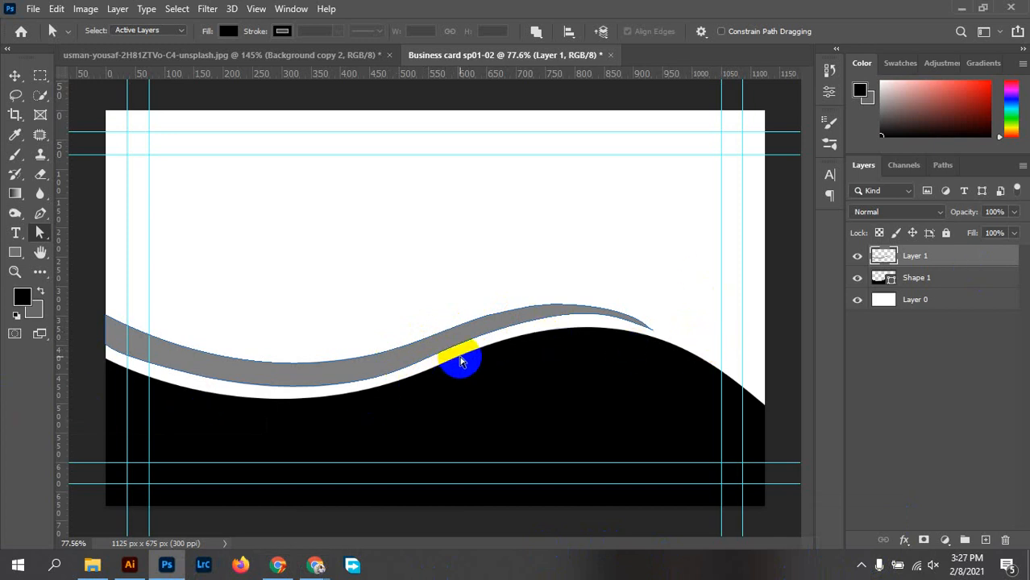
pyautogui.moveTo(461, 362); pyautogui.dragTo(511, 350)
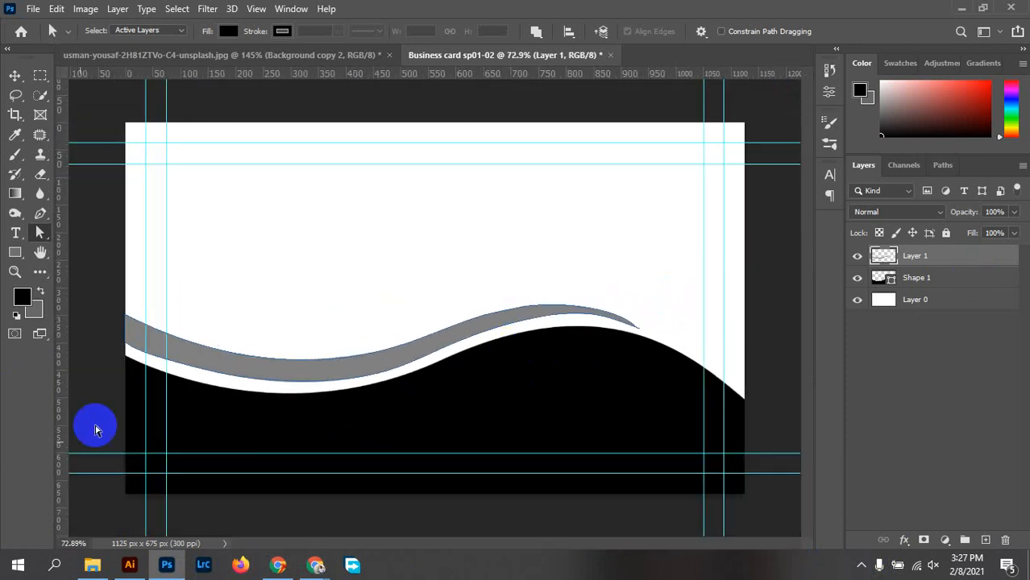
pyautogui.click(225, 385)
pyautogui.moveTo(255, 362); pyautogui.dragTo(281, 367)
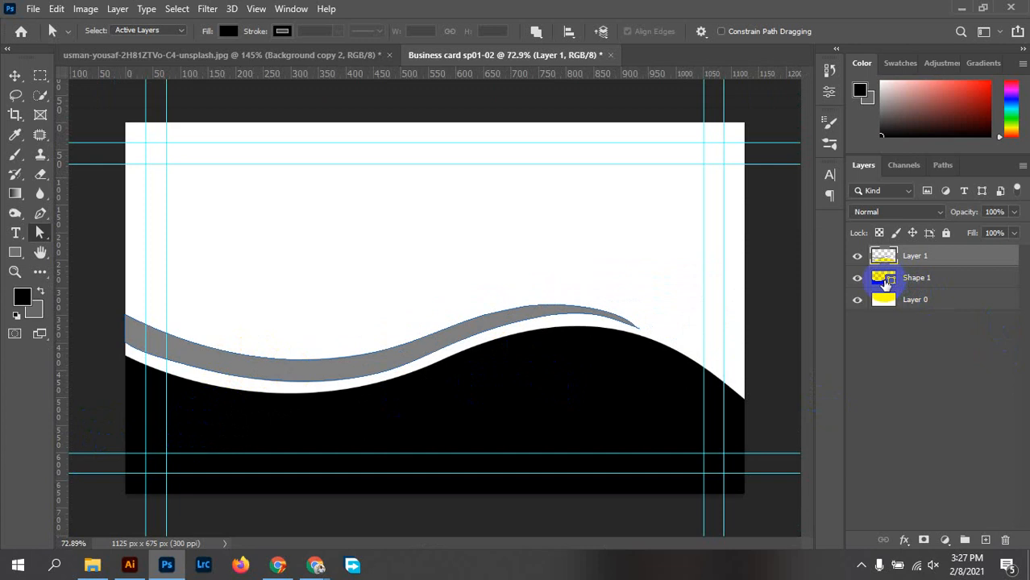
pyautogui.click(886, 282)
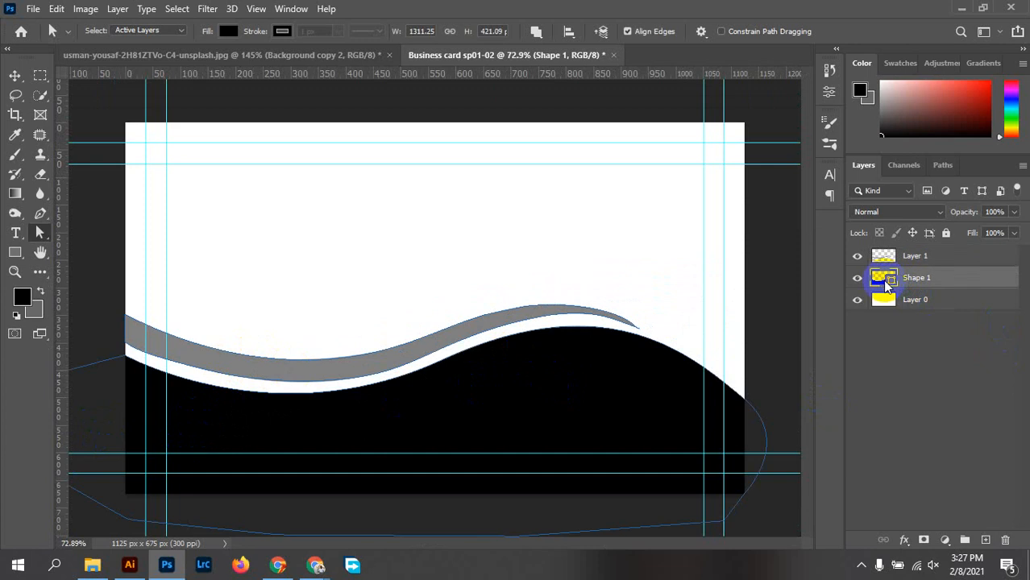
# Recolour the Shape 1 wave's fill from black to deep navy #141b36
pyautogui.doubleClick(887, 278)
pyautogui.moveTo(249, 301)
pyautogui.mouseDown()
pyautogui.moveTo(258, 292)
pyautogui.moveTo(265, 381)
pyautogui.moveTo(202, 259)
pyautogui.moveTo(332, 254)
pyautogui.mouseUp()
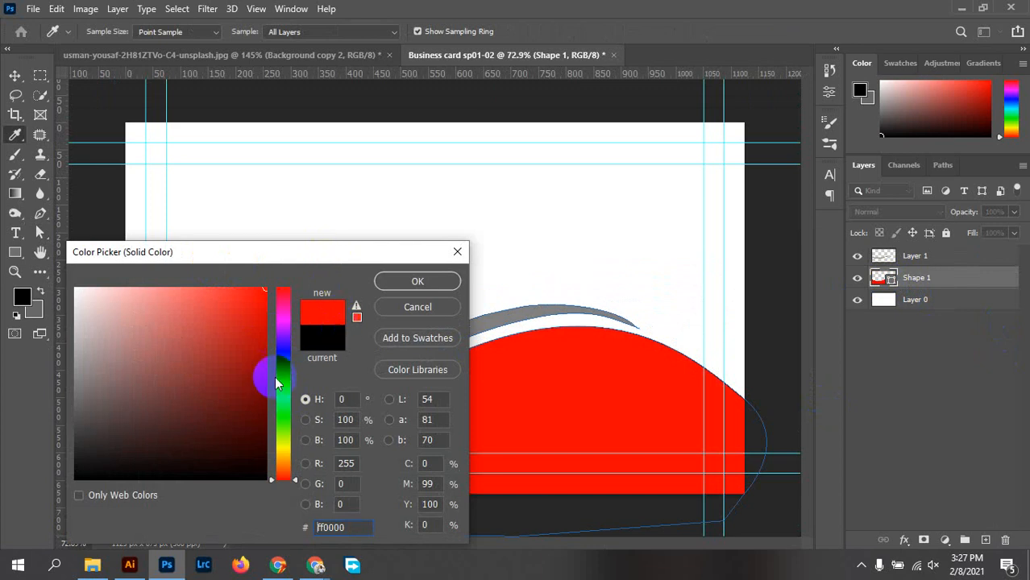
pyautogui.moveTo(263, 253); pyautogui.dragTo(697, 174)
pyautogui.moveTo(693, 226)
pyautogui.mouseDown()
pyautogui.moveTo(707, 203)
pyautogui.moveTo(702, 314)
pyautogui.moveTo(709, 237)
pyautogui.moveTo(726, 282)
pyautogui.moveTo(758, 212)
pyautogui.moveTo(758, 262)
pyautogui.mouseUp()
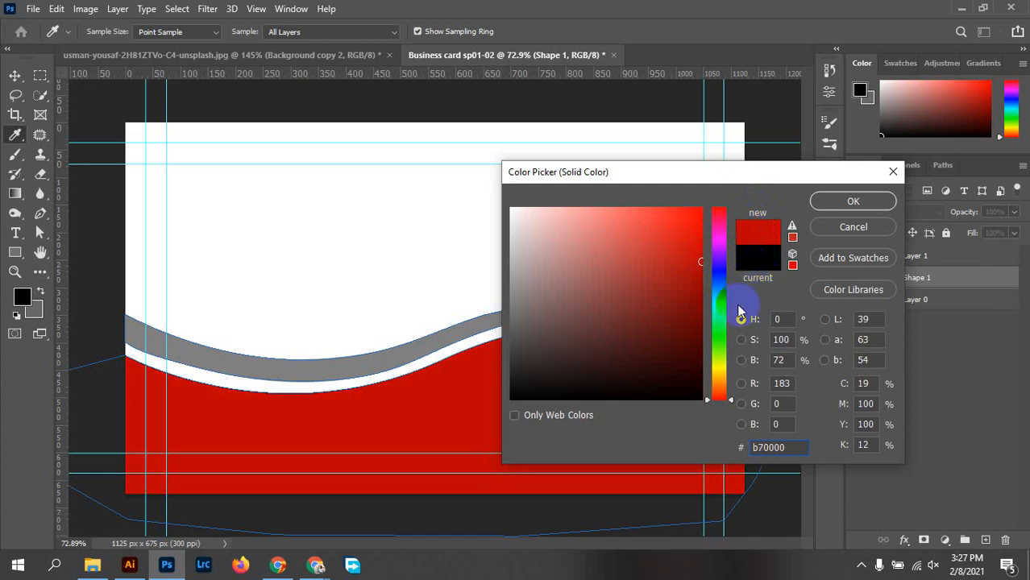
pyautogui.moveTo(718, 294)
pyautogui.mouseDown()
pyautogui.moveTo(711, 266)
pyautogui.moveTo(725, 255)
pyautogui.mouseUp()
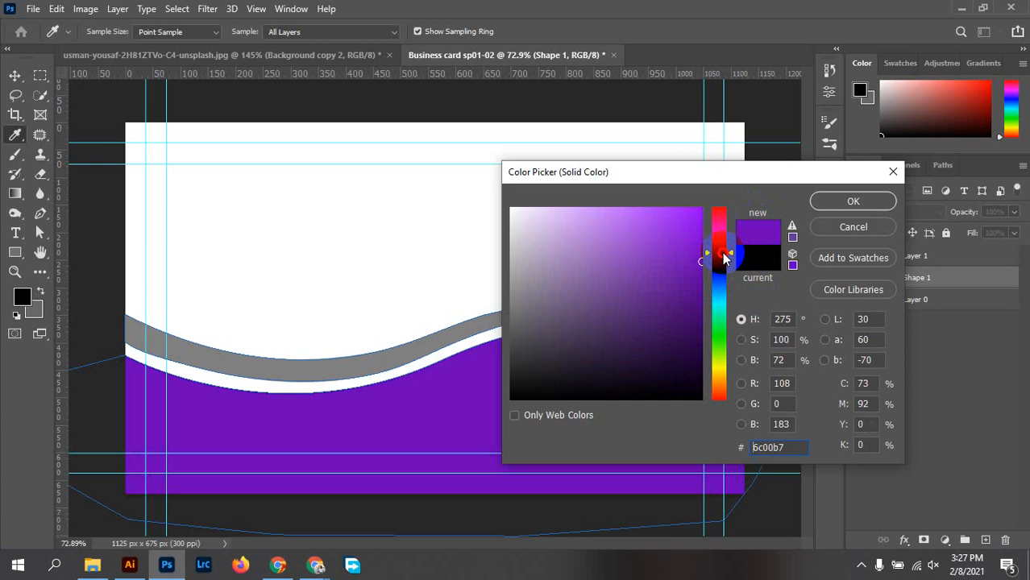
pyautogui.moveTo(724, 255)
pyautogui.mouseDown()
pyautogui.moveTo(725, 287)
pyautogui.moveTo(726, 261)
pyautogui.mouseUp()
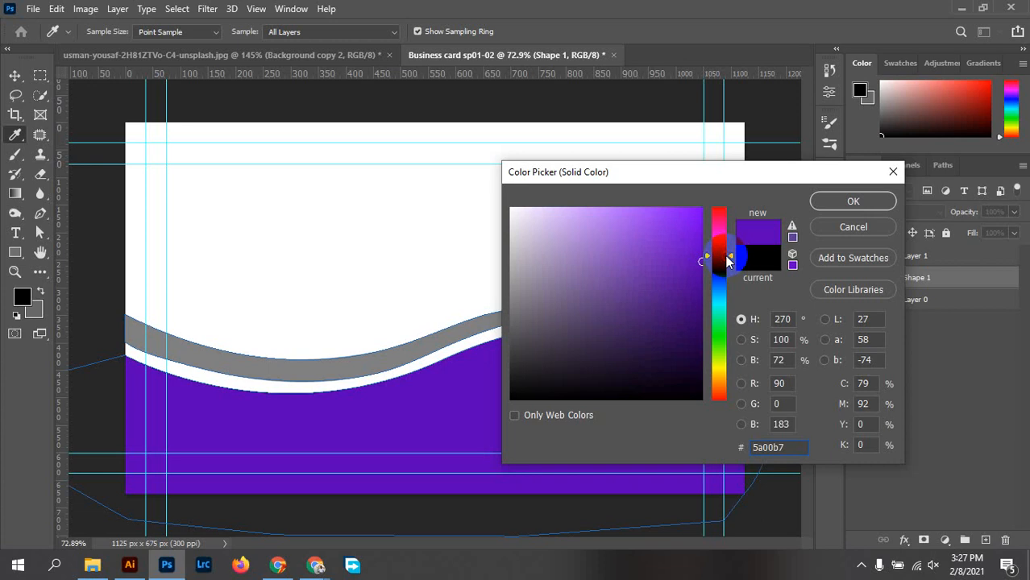
pyautogui.moveTo(702, 262); pyautogui.dragTo(696, 264)
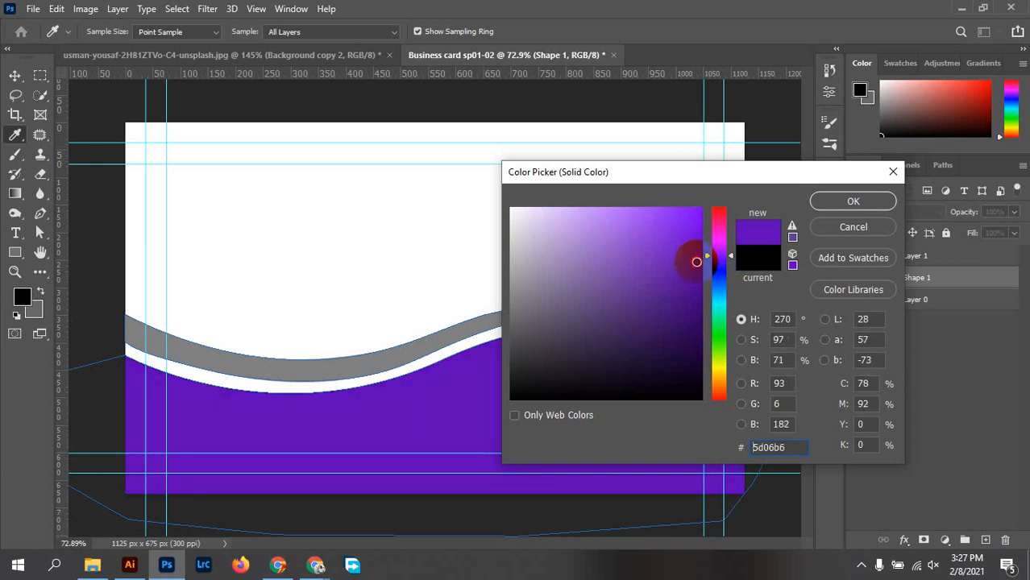
pyautogui.moveTo(713, 274)
pyautogui.mouseDown()
pyautogui.moveTo(717, 259)
pyautogui.moveTo(719, 282)
pyautogui.mouseUp()
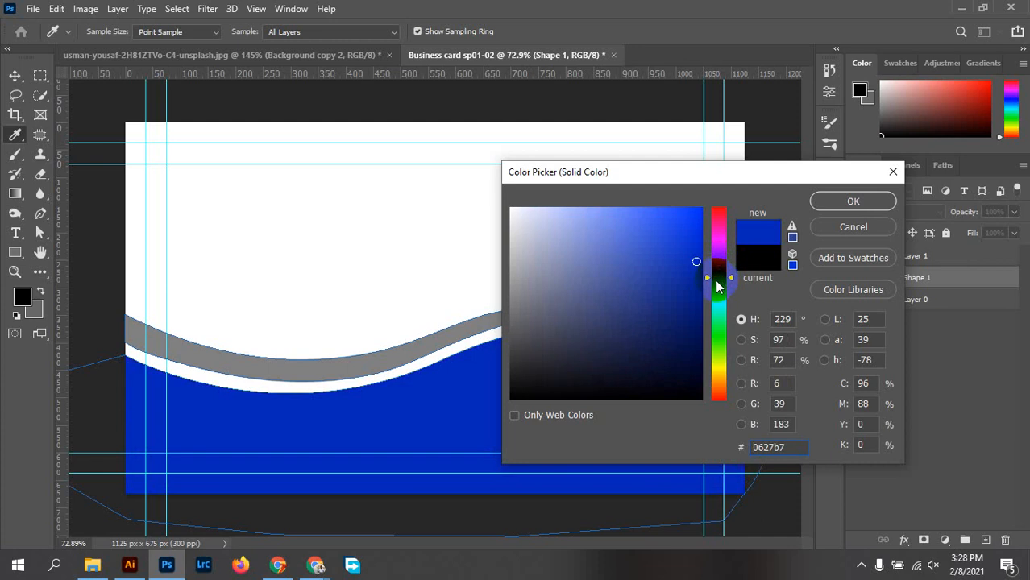
pyautogui.moveTo(692, 260)
pyautogui.mouseDown()
pyautogui.moveTo(612, 415)
pyautogui.moveTo(580, 346)
pyautogui.moveTo(548, 328)
pyautogui.moveTo(513, 326)
pyautogui.moveTo(504, 339)
pyautogui.moveTo(508, 351)
pyautogui.moveTo(533, 361)
pyautogui.moveTo(607, 364)
pyautogui.moveTo(633, 352)
pyautogui.moveTo(658, 368)
pyautogui.moveTo(635, 373)
pyautogui.moveTo(630, 359)
pyautogui.mouseUp()
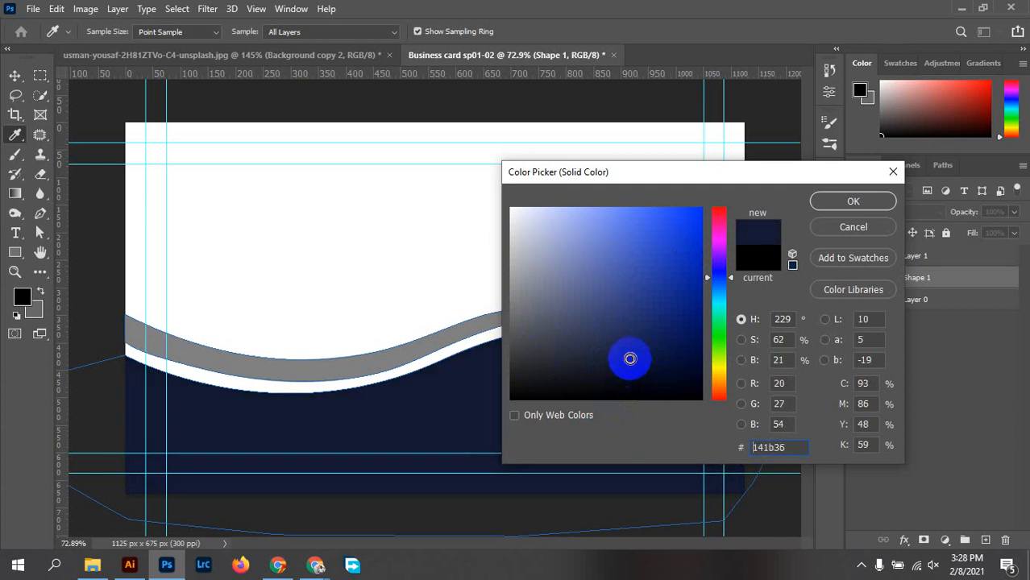
pyautogui.click(852, 202)
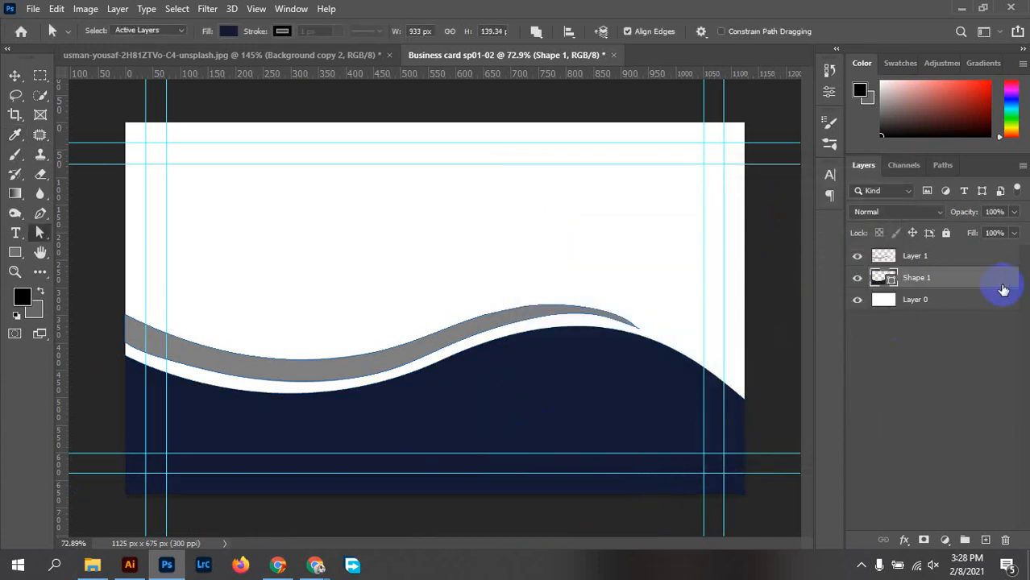
# Select Layer 1, which holds the gray wave band
pyautogui.click(421, 332)
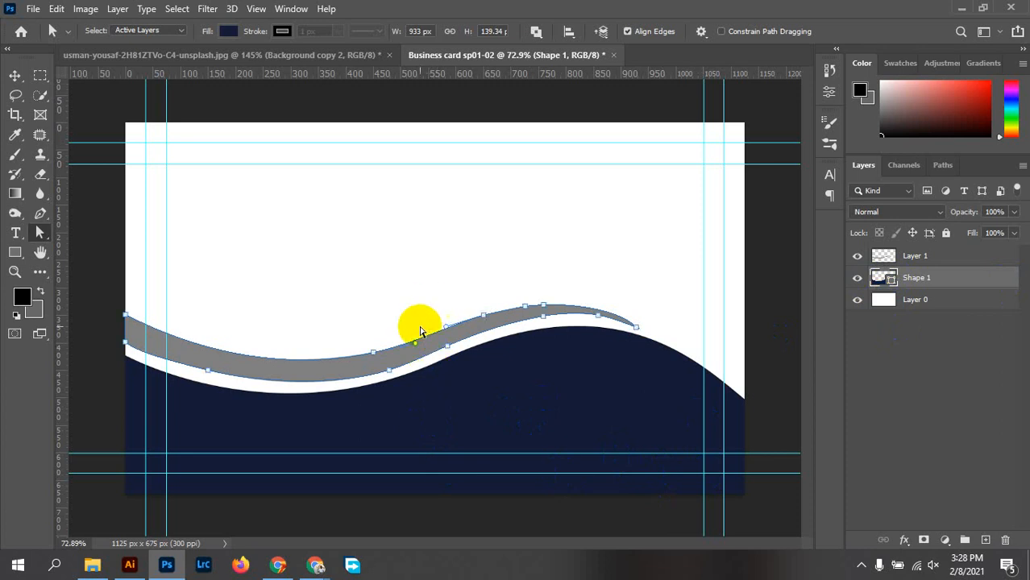
pyautogui.click(273, 300)
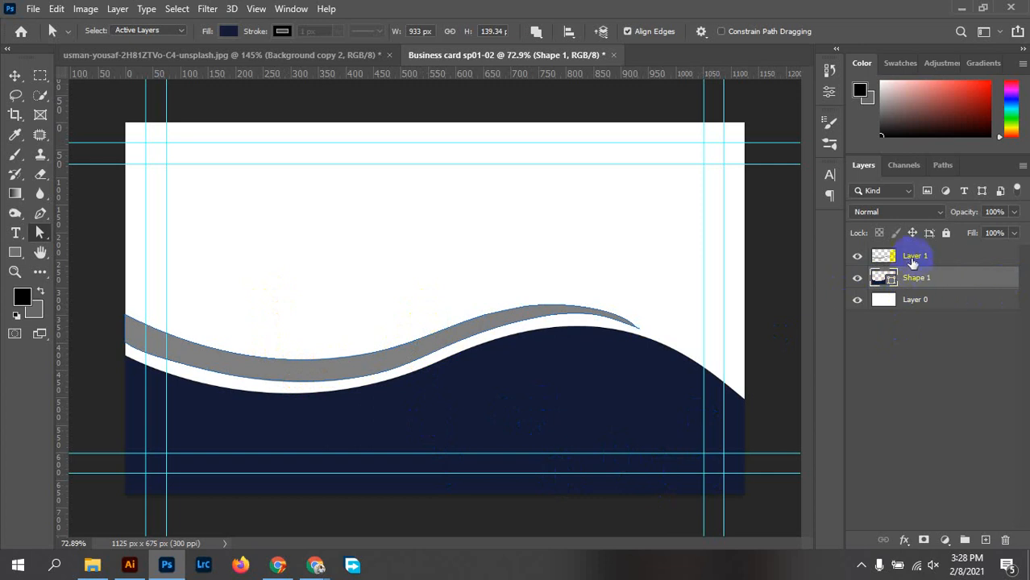
pyautogui.click(885, 258)
pyautogui.doubleClick(884, 258)
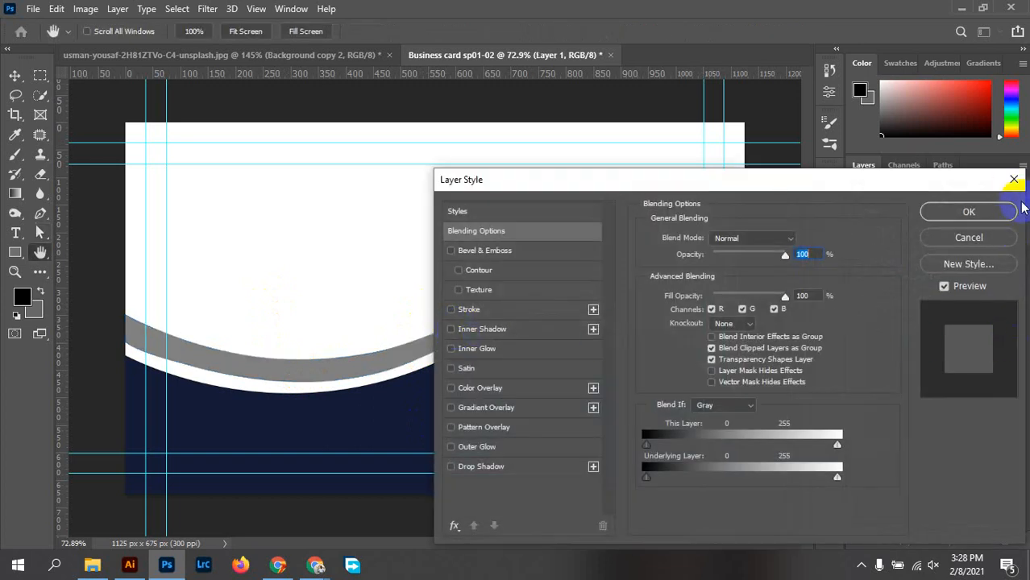
pyautogui.click(1014, 179)
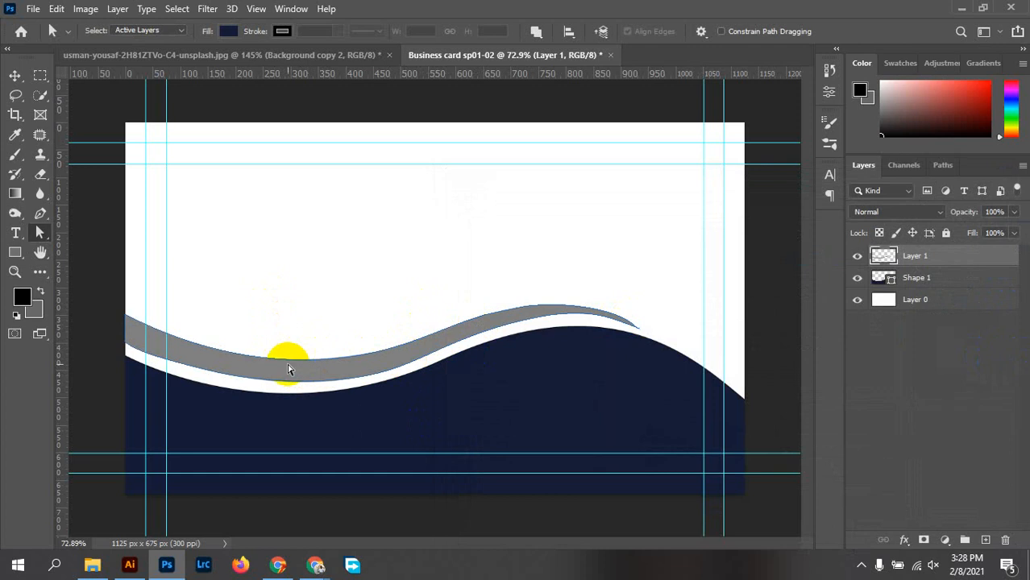
# Move the gray band up with the Move tool, undoing an accidental background shift
pyautogui.click(233, 33)
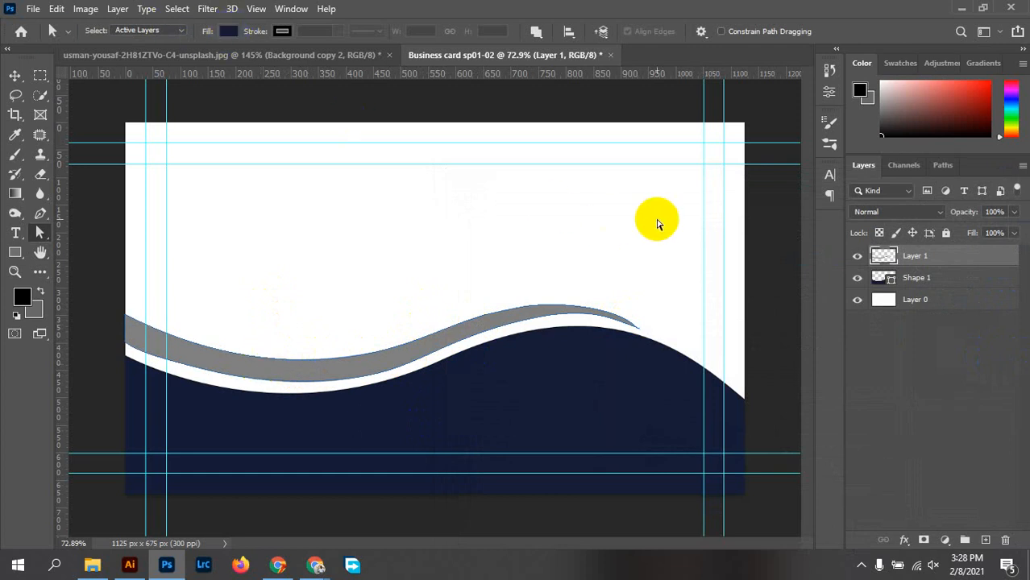
pyautogui.click(13, 77)
pyautogui.moveTo(299, 373); pyautogui.dragTo(282, 320)
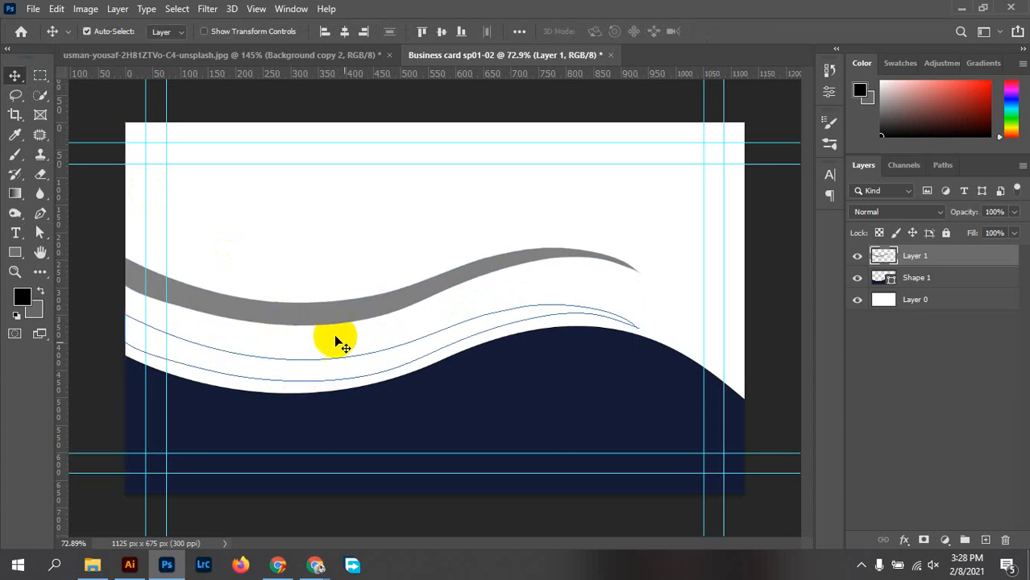
pyautogui.moveTo(363, 354); pyautogui.dragTo(402, 352)
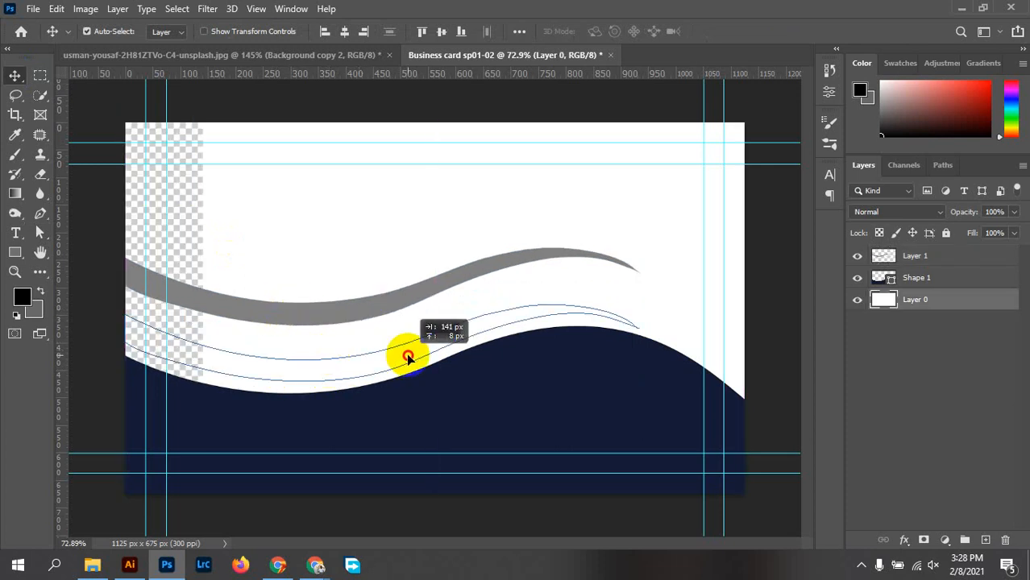
pyautogui.click(740, 281)
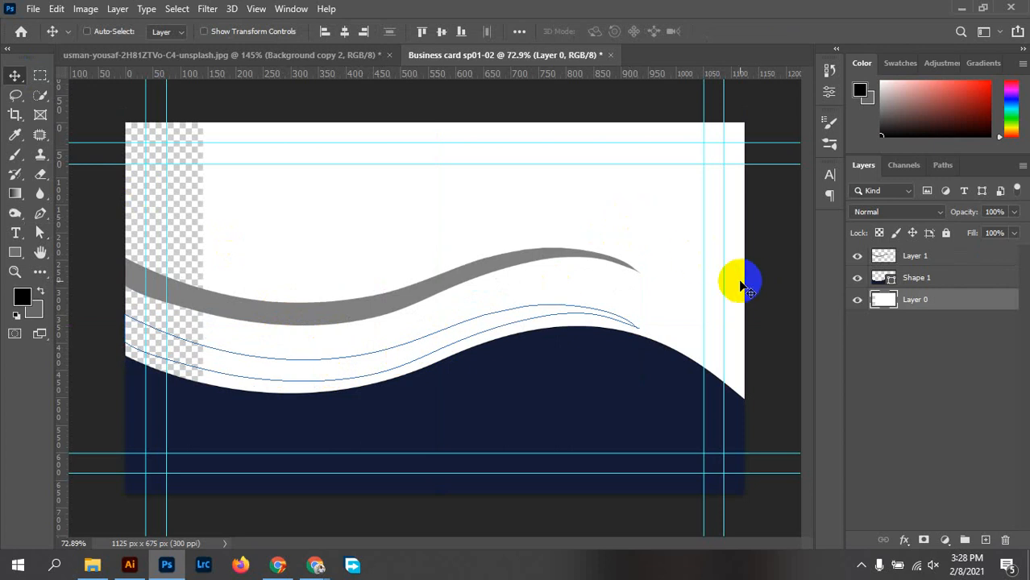
pyautogui.hotkey('ctrl', 'z')
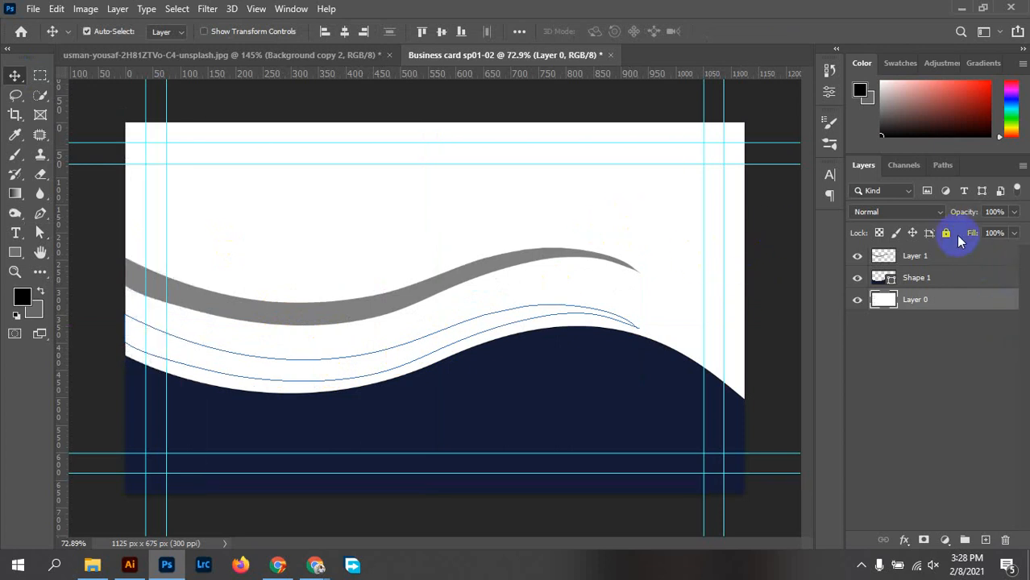
# Lock the white Layer 0, then shift the gray band up and to the right
pyautogui.click(946, 233)
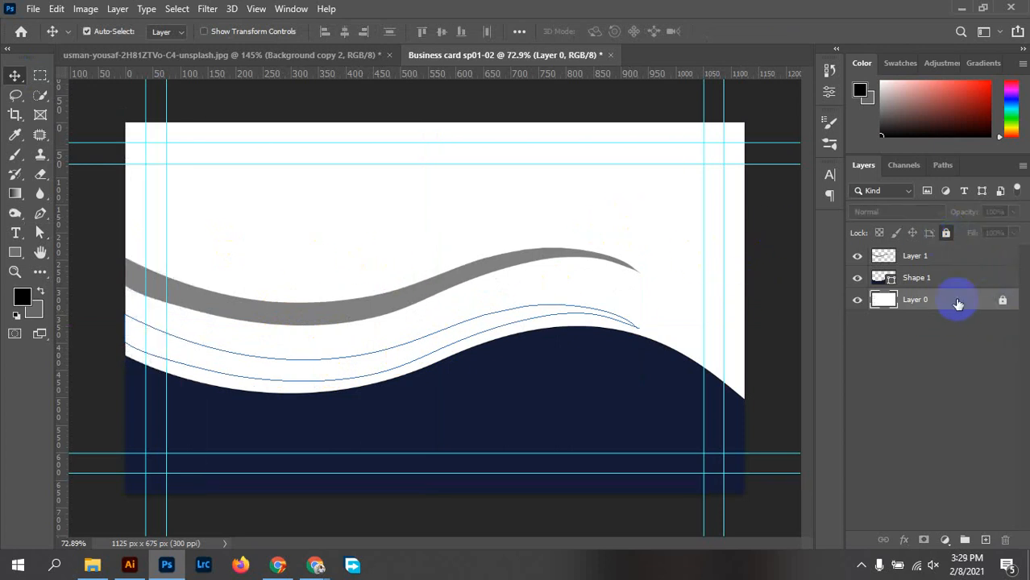
pyautogui.click(935, 256)
pyautogui.moveTo(363, 311); pyautogui.dragTo(418, 308)
pyautogui.click(242, 362)
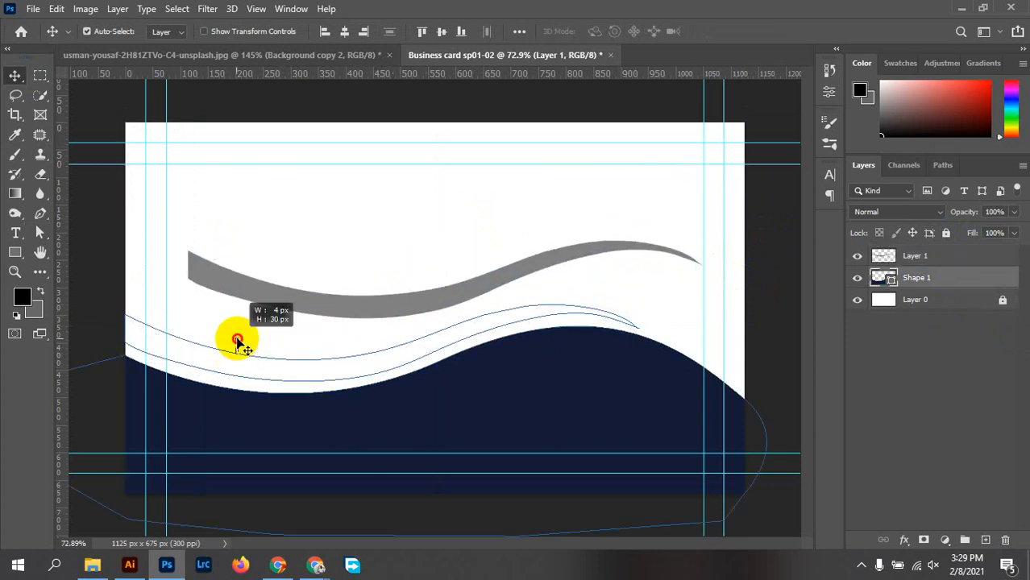
pyautogui.click(870, 340)
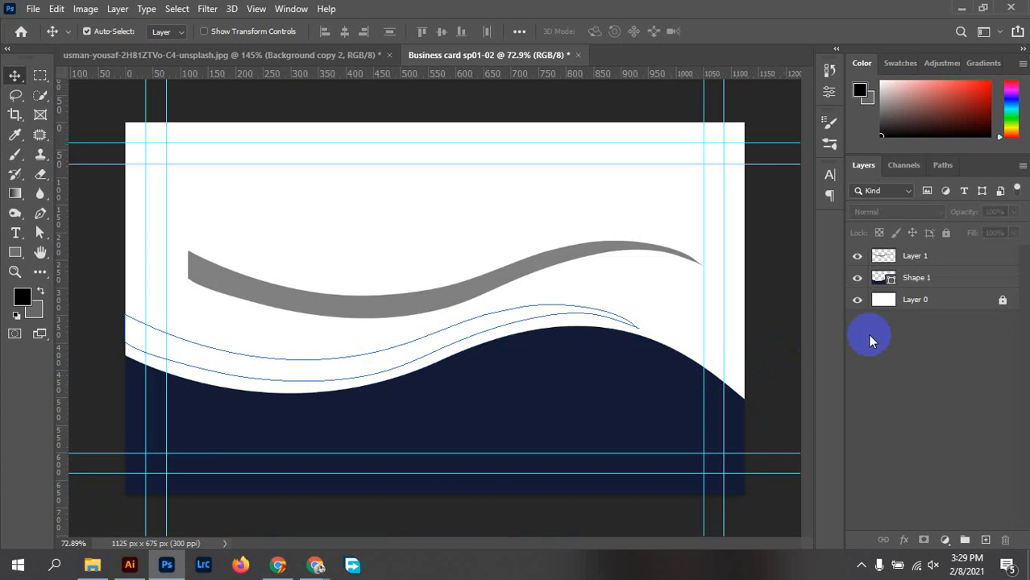
pyautogui.click(1011, 258)
# Undo the recent wave changes and lock the white background Layer 0
pyautogui.hotkey('ctrl', 'z')
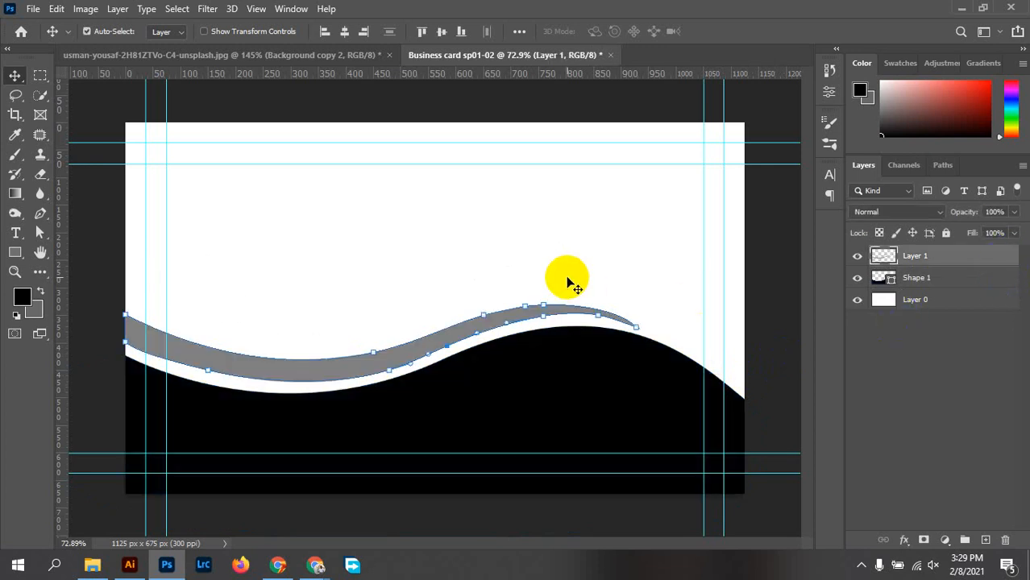
pyautogui.press('ctrl')
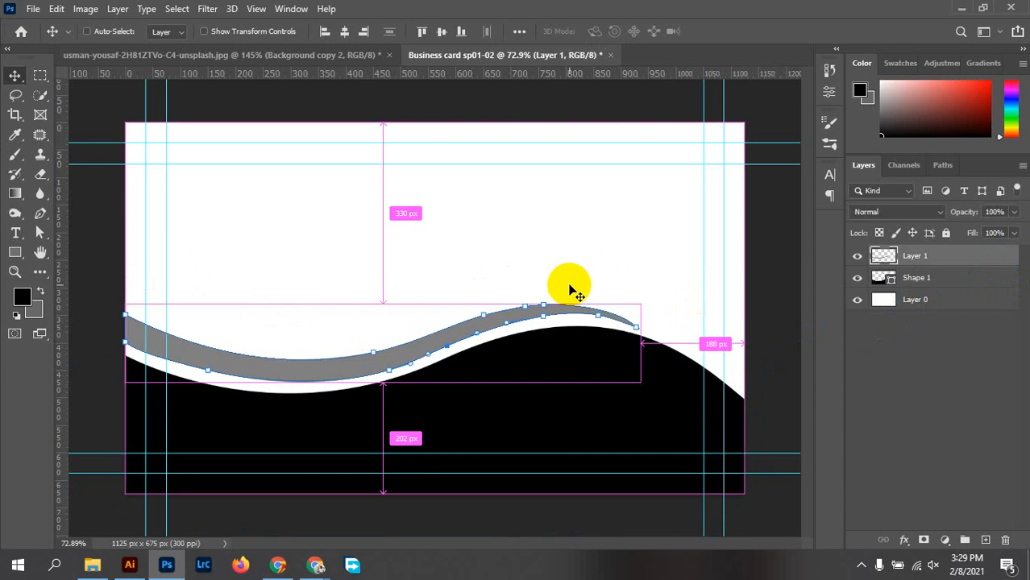
pyautogui.click(637, 278)
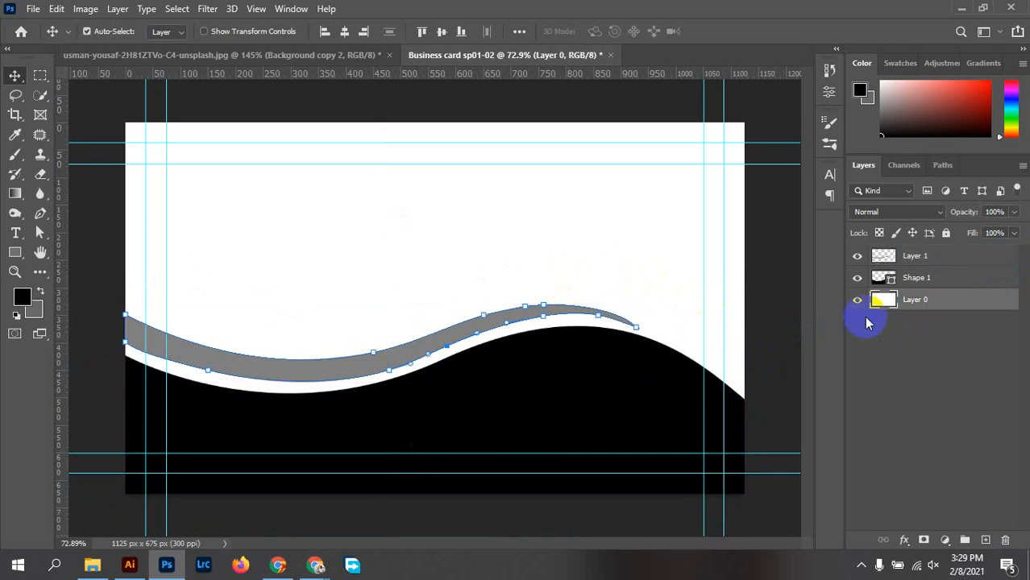
pyautogui.click(947, 233)
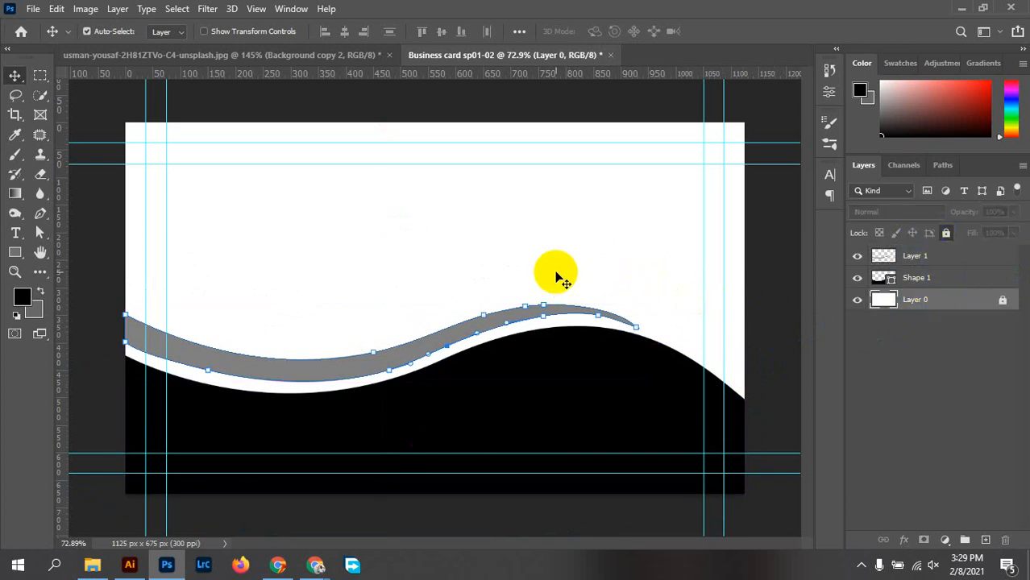
pyautogui.click(961, 256)
pyautogui.click(524, 260)
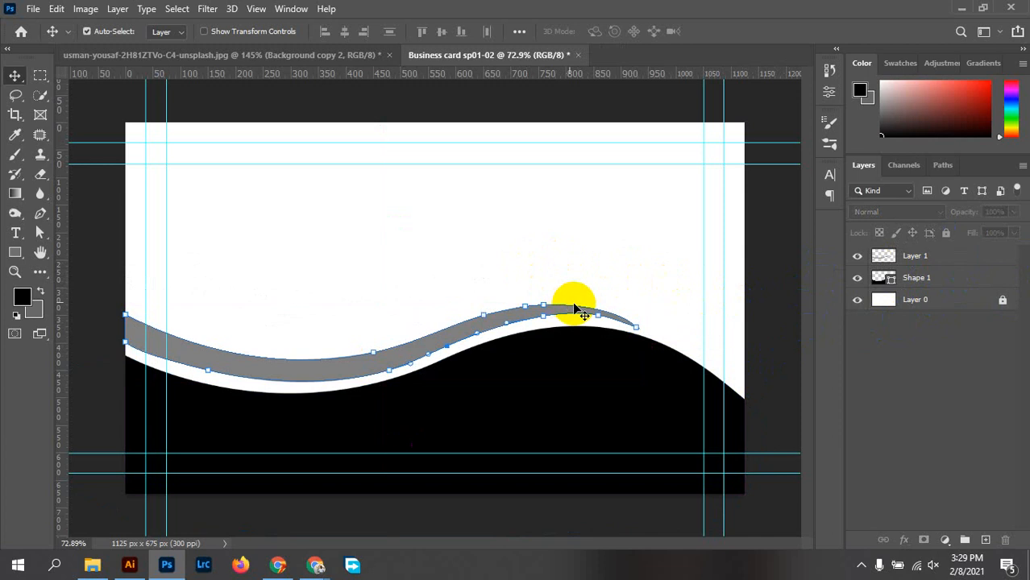
pyautogui.click(34, 76)
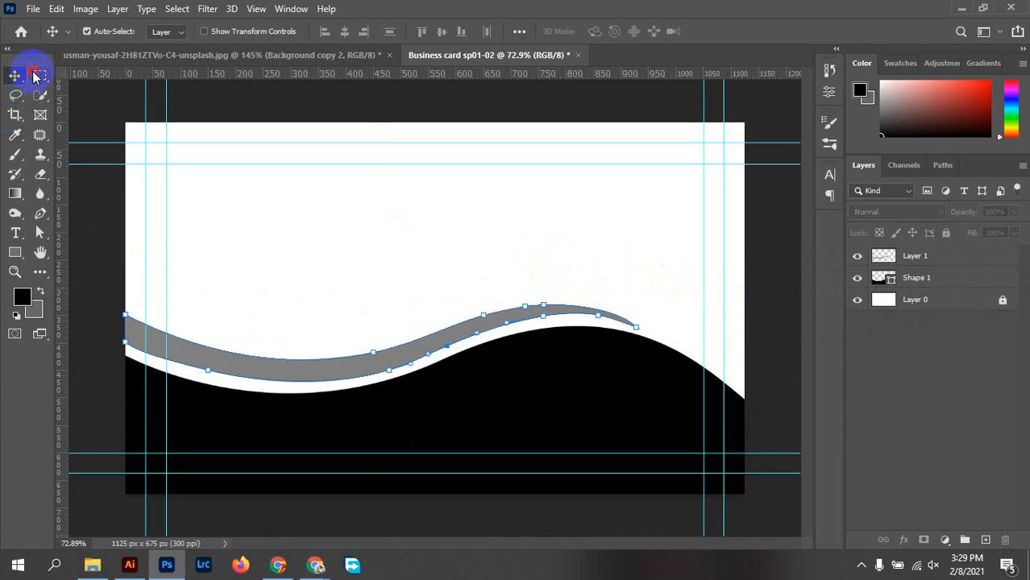
pyautogui.click(14, 76)
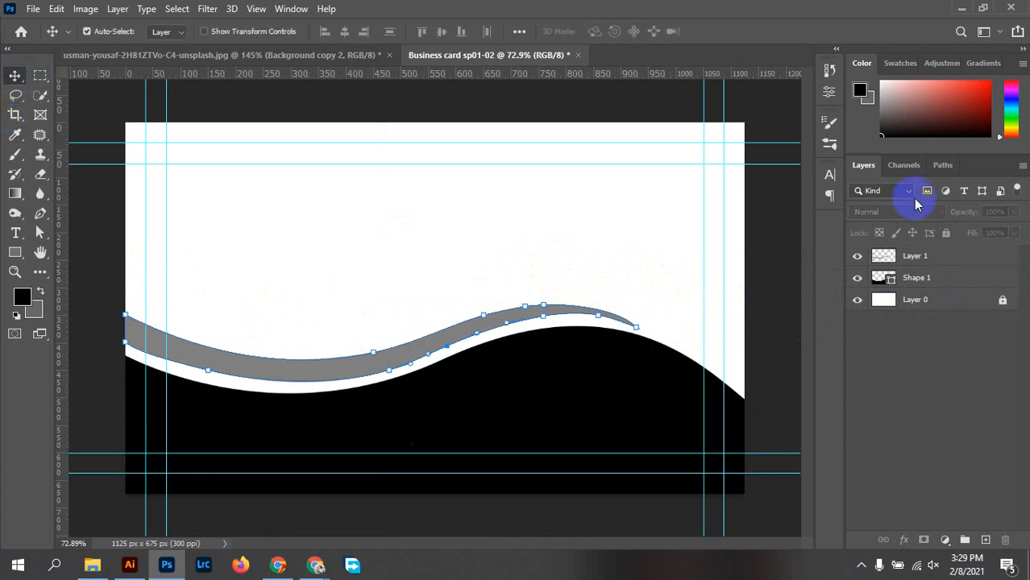
# Hide the grey band's work path in the Paths panel, then reselect Layer 1
pyautogui.click(943, 165)
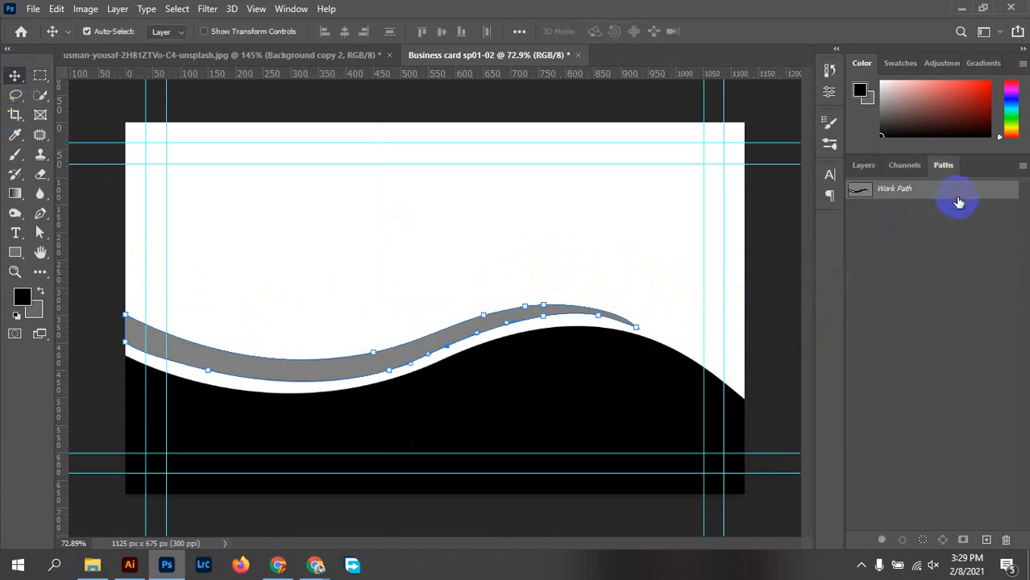
pyautogui.click(923, 541)
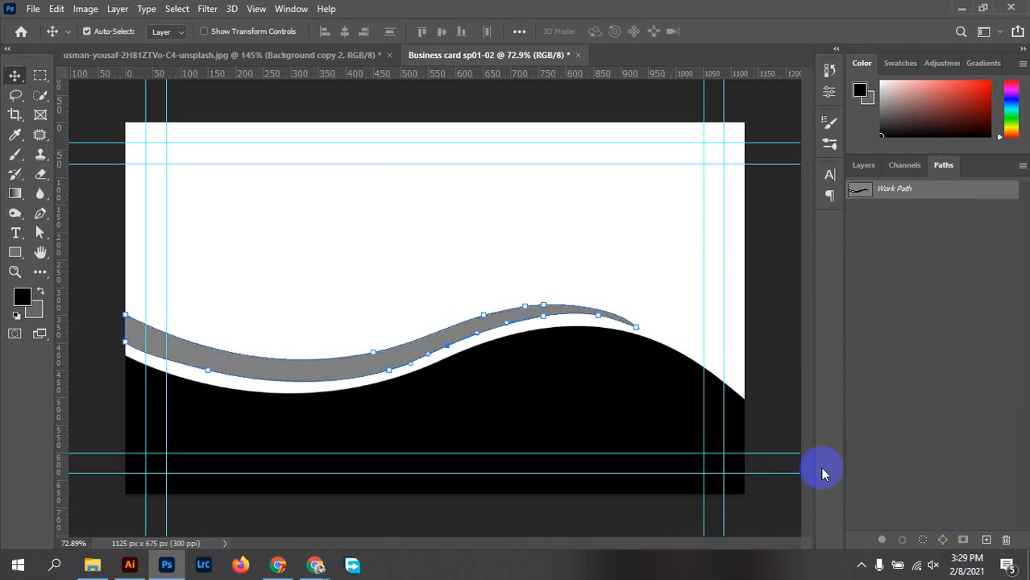
pyautogui.press('Escape')
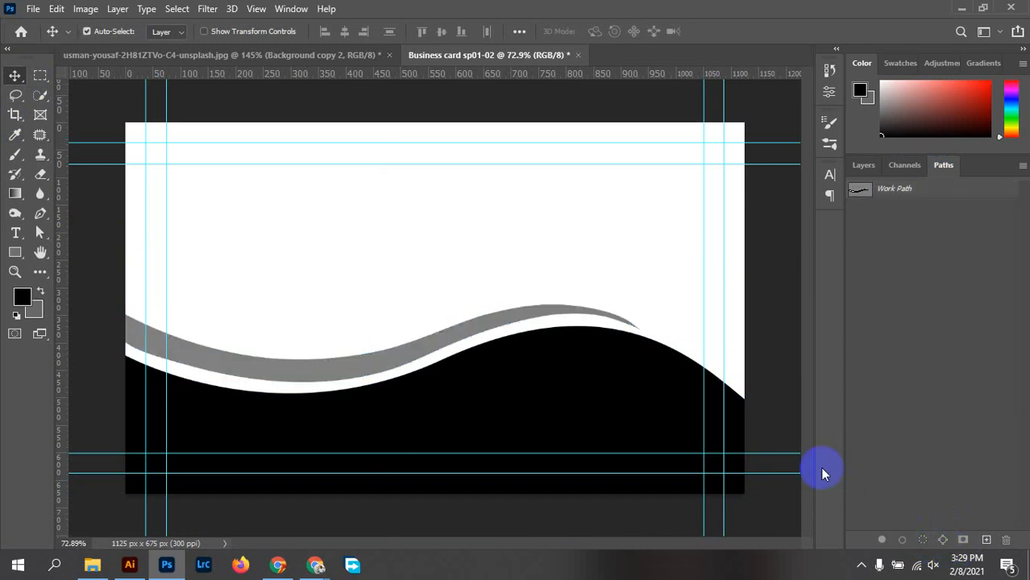
pyautogui.click(865, 167)
pyautogui.click(942, 258)
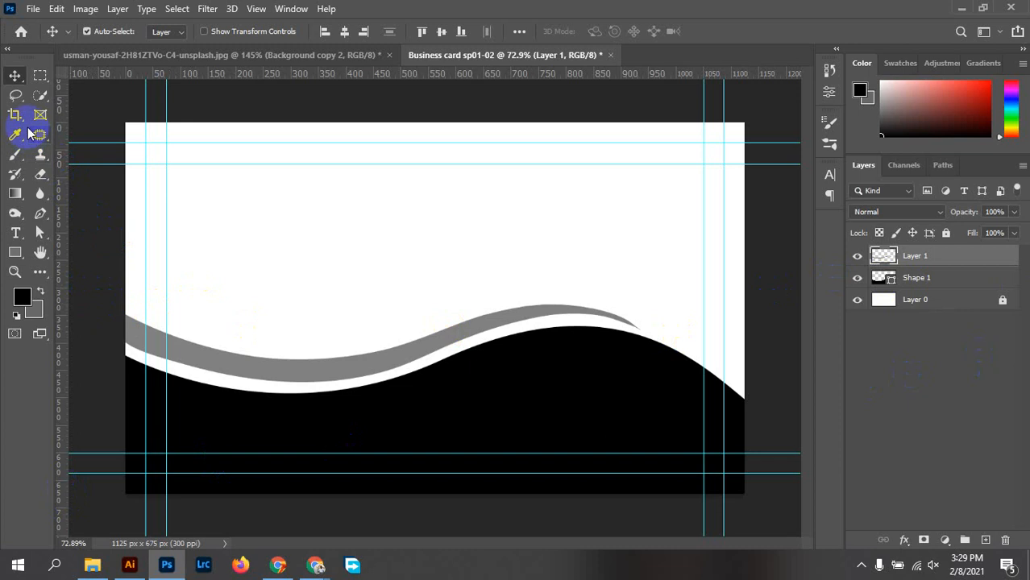
# Set the Pen tool to Shape mode and start the swoosh from the left edge with a mid-band curve
pyautogui.click(40, 213)
pyautogui.click(113, 33)
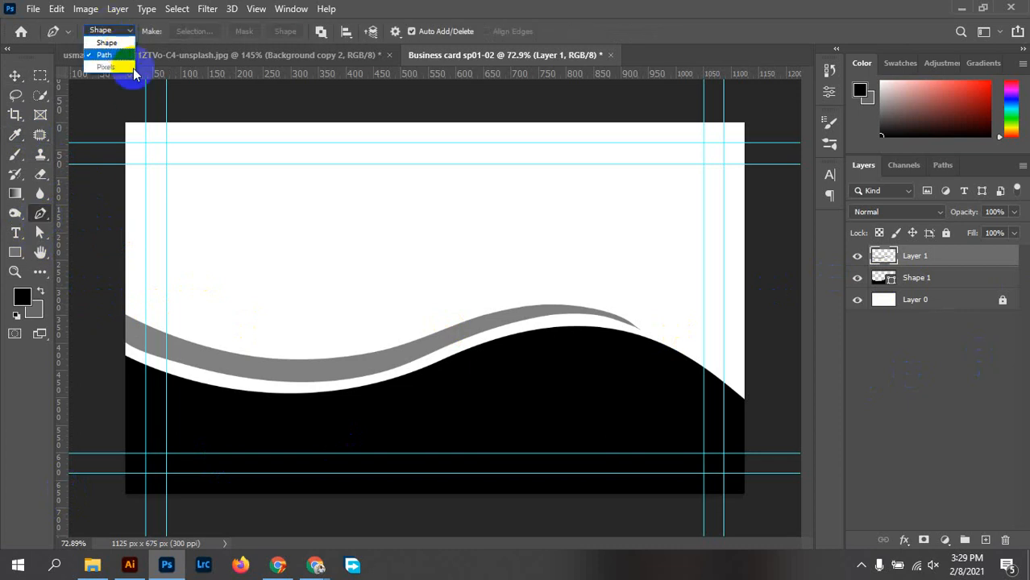
pyautogui.click(109, 32)
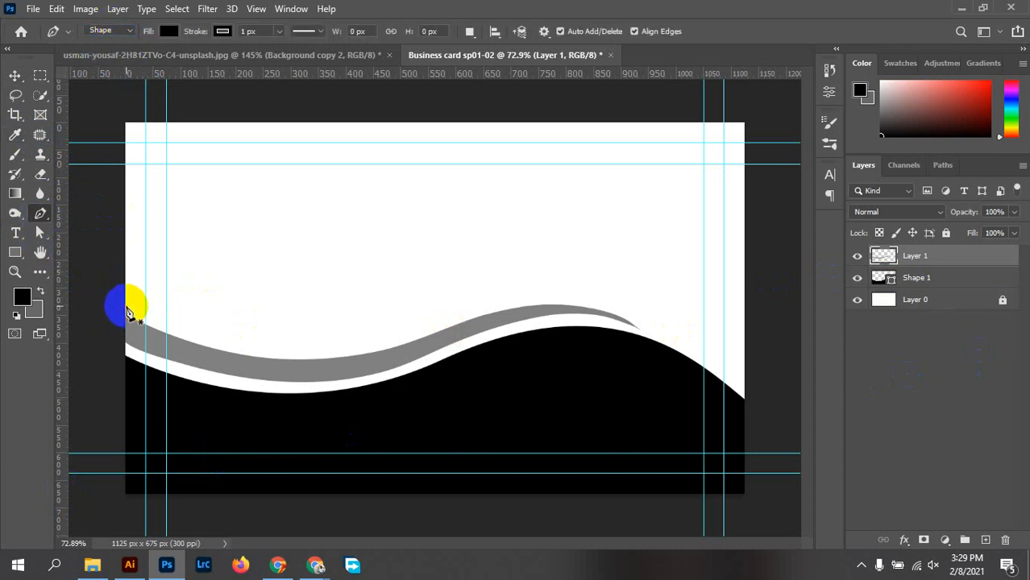
pyautogui.click(125, 302)
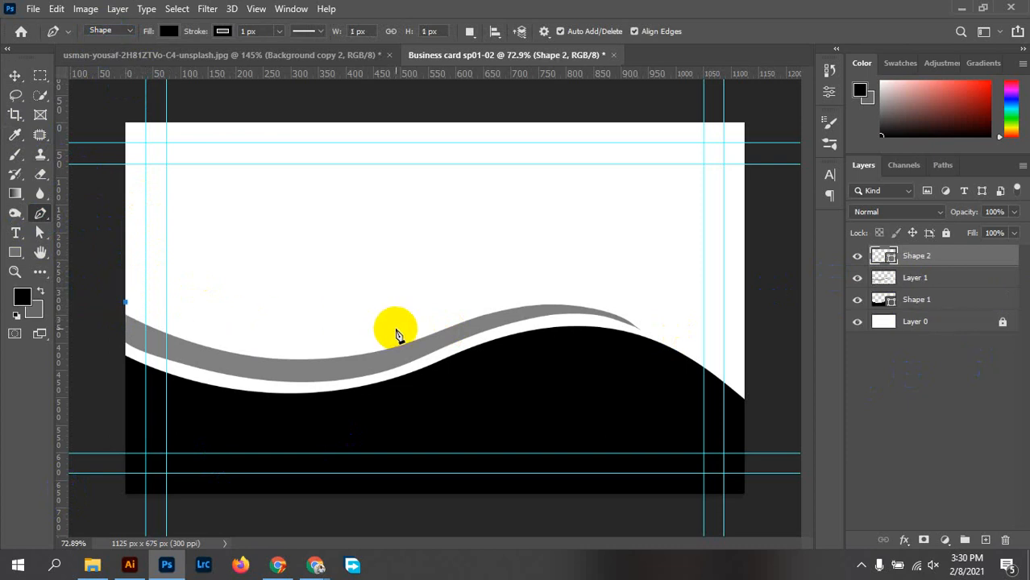
pyautogui.moveTo(366, 339); pyautogui.dragTo(477, 300)
pyautogui.hotkey('ctrl', 'z')
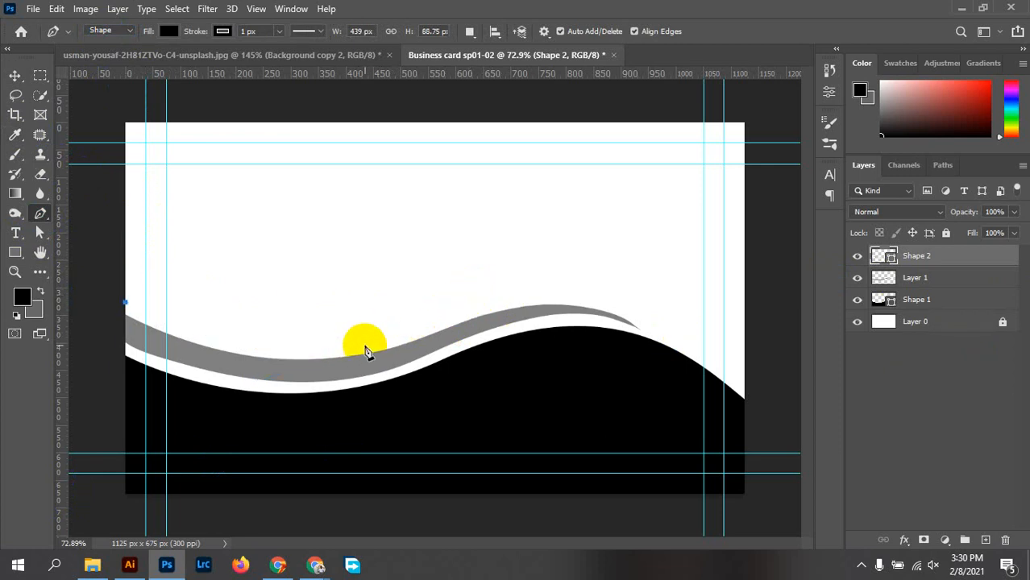
pyautogui.moveTo(366, 346); pyautogui.dragTo(475, 319)
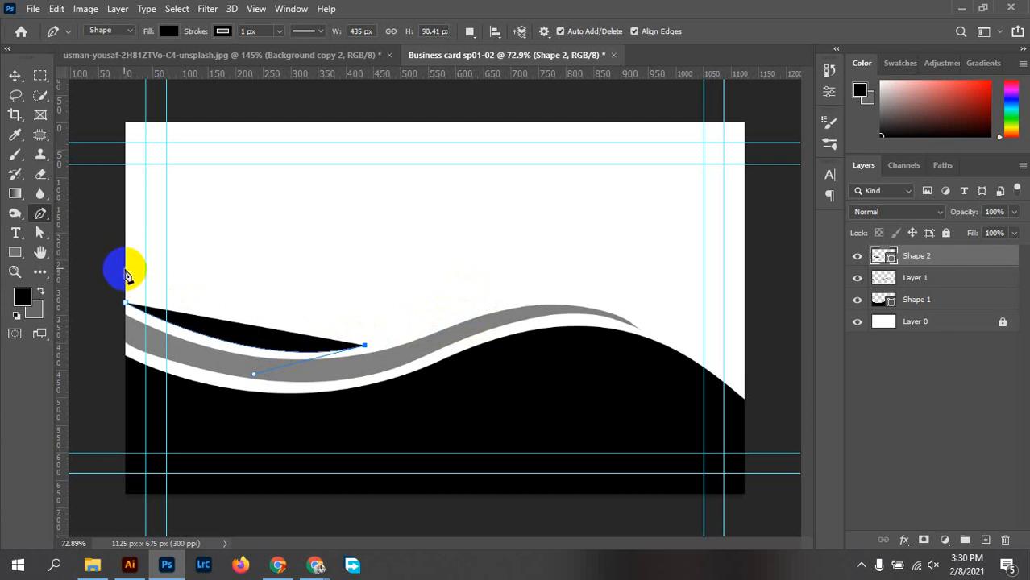
# Curve the swoosh's upper edge back left and close it beyond the card's left edge
pyautogui.moveTo(126, 274); pyautogui.dragTo(98, 228)
pyautogui.moveTo(125, 266); pyautogui.dragTo(105, 231)
pyautogui.moveTo(96, 233); pyautogui.dragTo(61, 187)
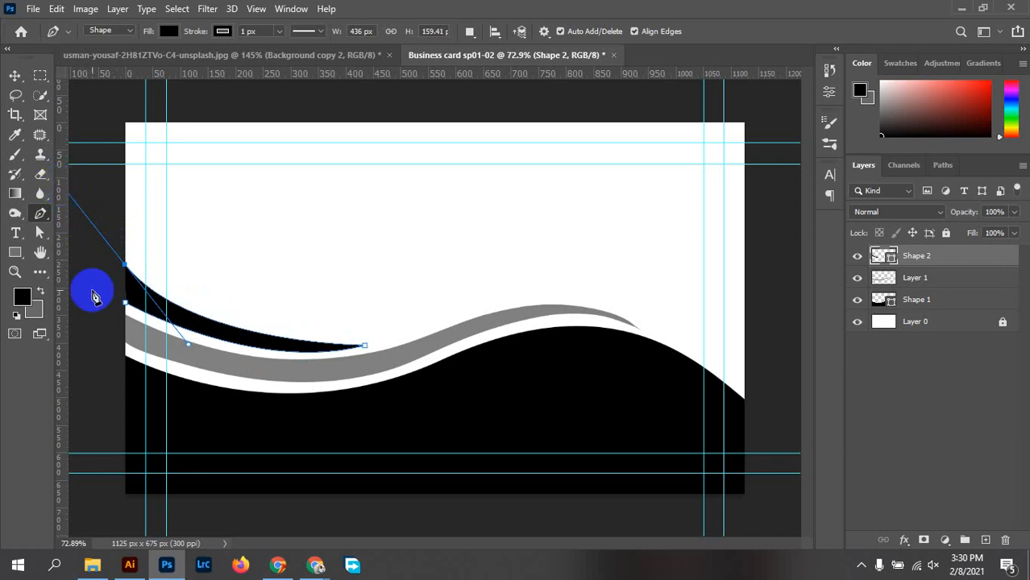
pyautogui.keyDown('alt'); pyautogui.click(125, 268); pyautogui.keyUp('alt')
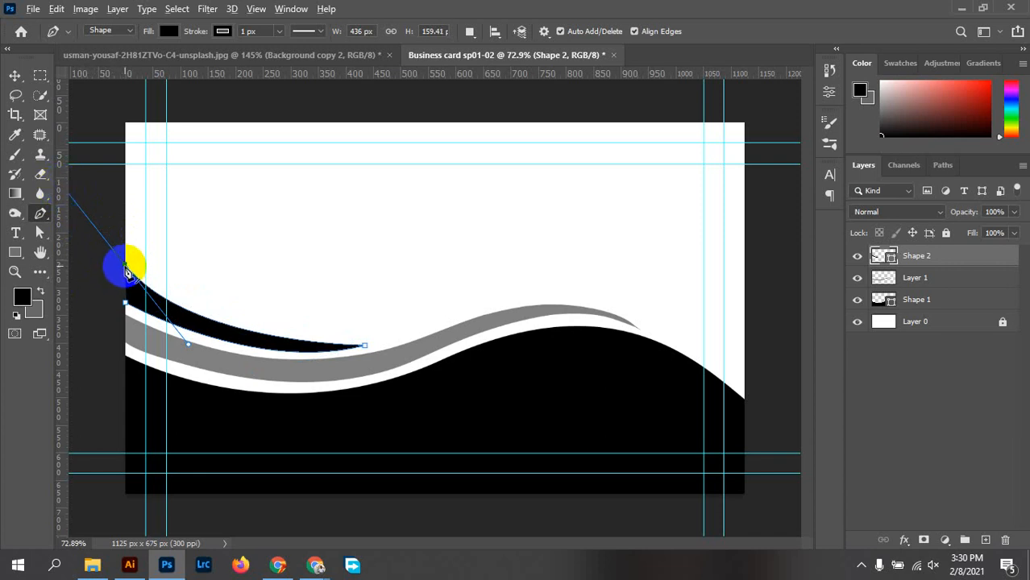
pyautogui.click(99, 269)
pyautogui.click(99, 303)
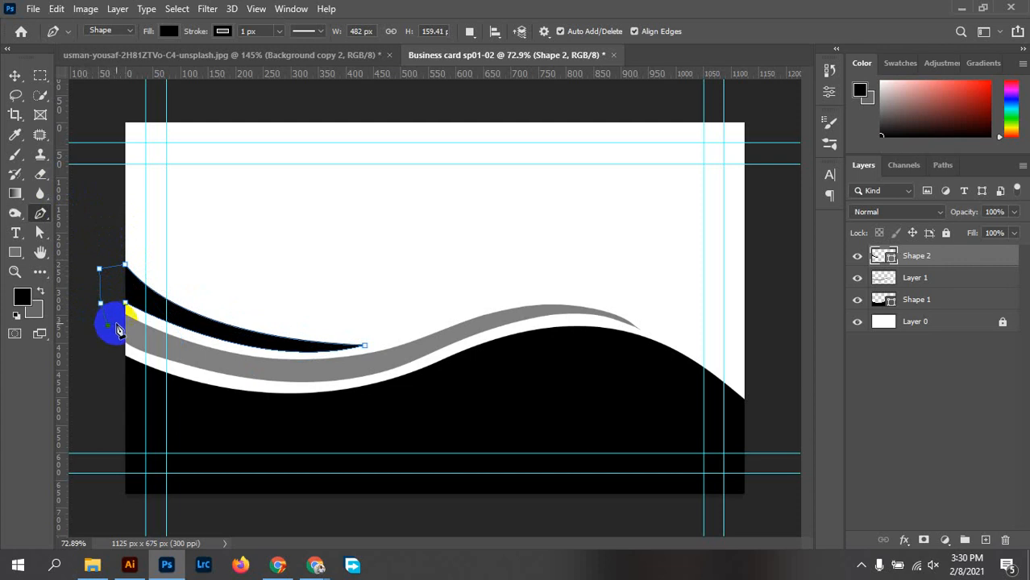
pyautogui.click(127, 307)
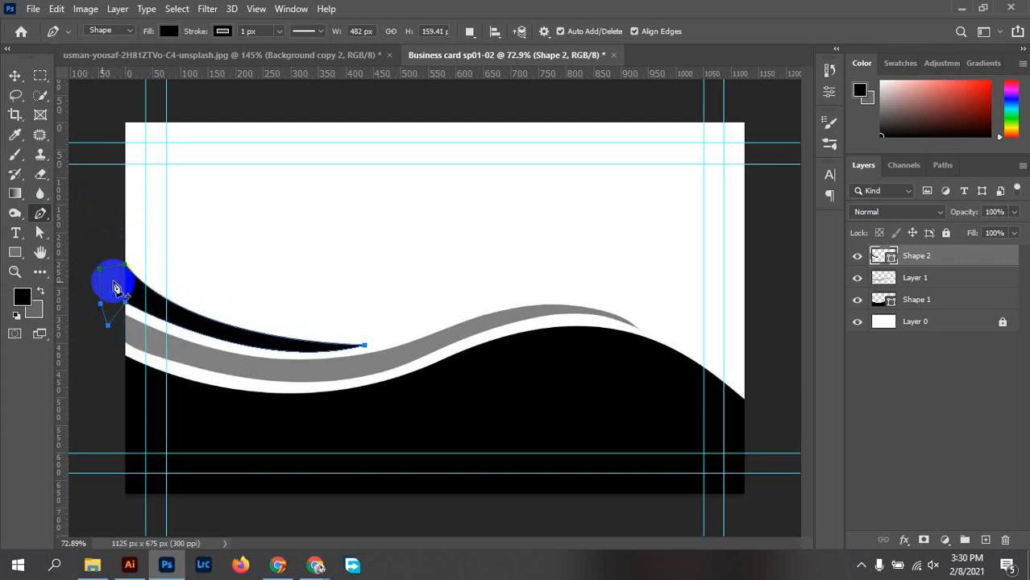
pyautogui.click(16, 76)
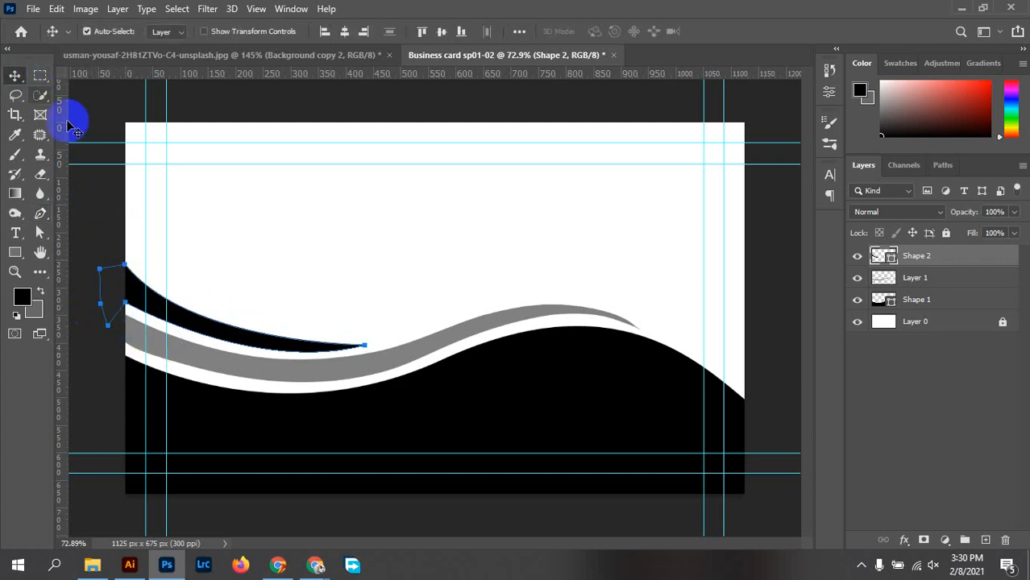
pyautogui.click(242, 250)
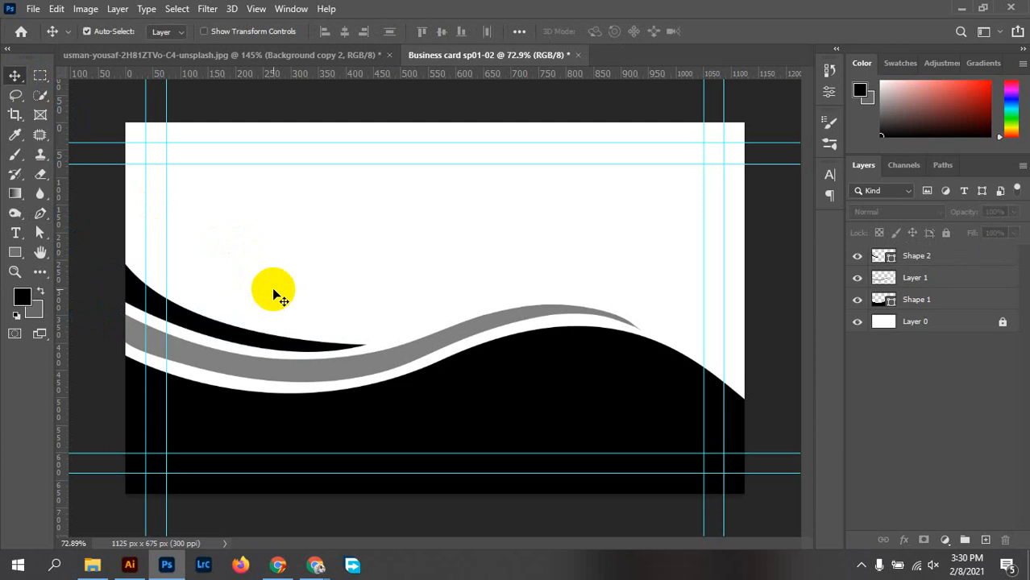
# Move the black swoosh up and right, then align it to the left edge
pyautogui.click(225, 331)
pyautogui.moveTo(228, 337); pyautogui.dragTo(253, 277)
pyautogui.hotkey('ctrl', 'z')
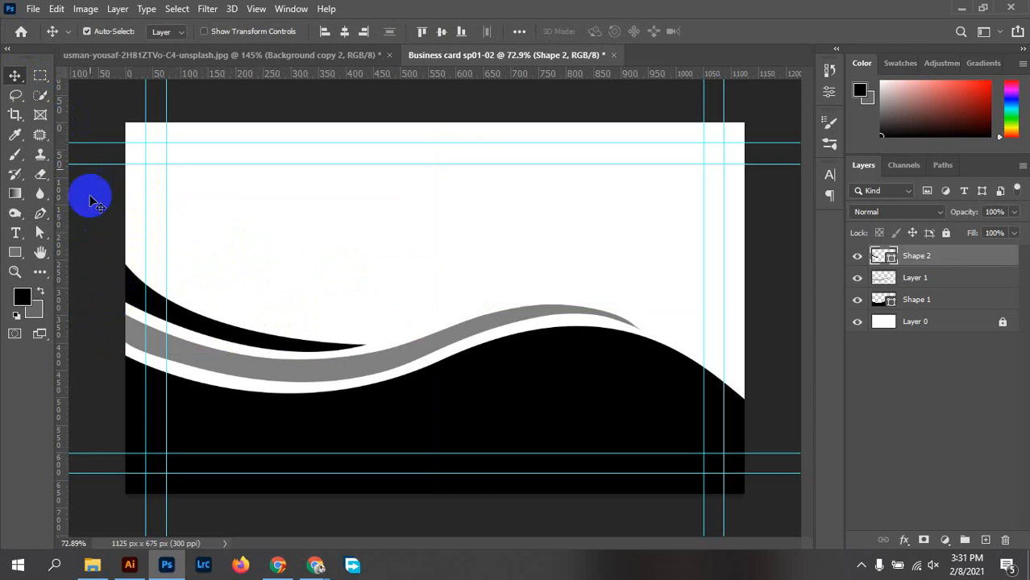
pyautogui.moveTo(149, 303); pyautogui.dragTo(183, 292)
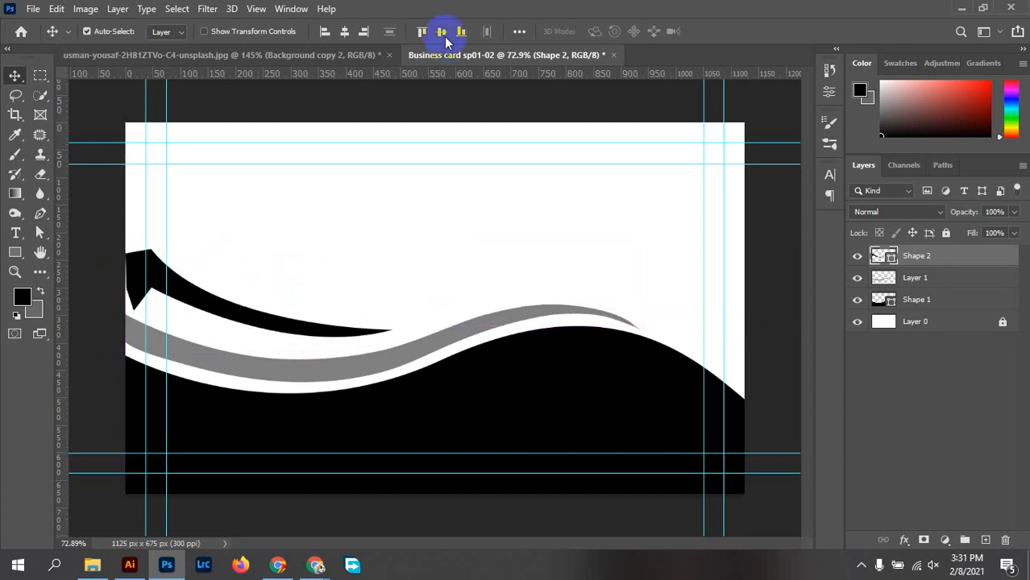
pyautogui.click(324, 32)
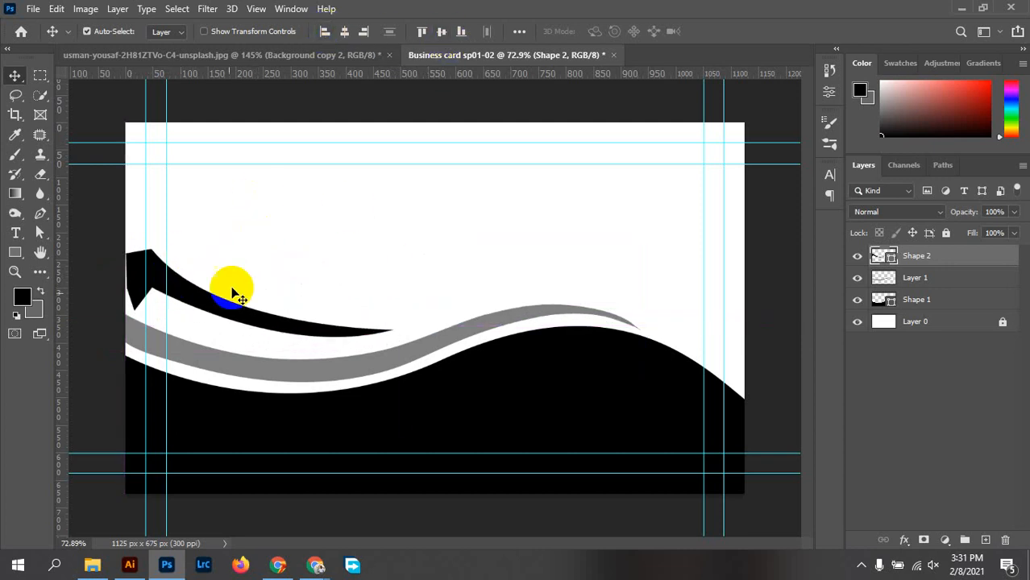
# Nudge the swoosh and grey band slightly down, leaving thin white gaps between them
pyautogui.moveTo(218, 297); pyautogui.dragTo(185, 313)
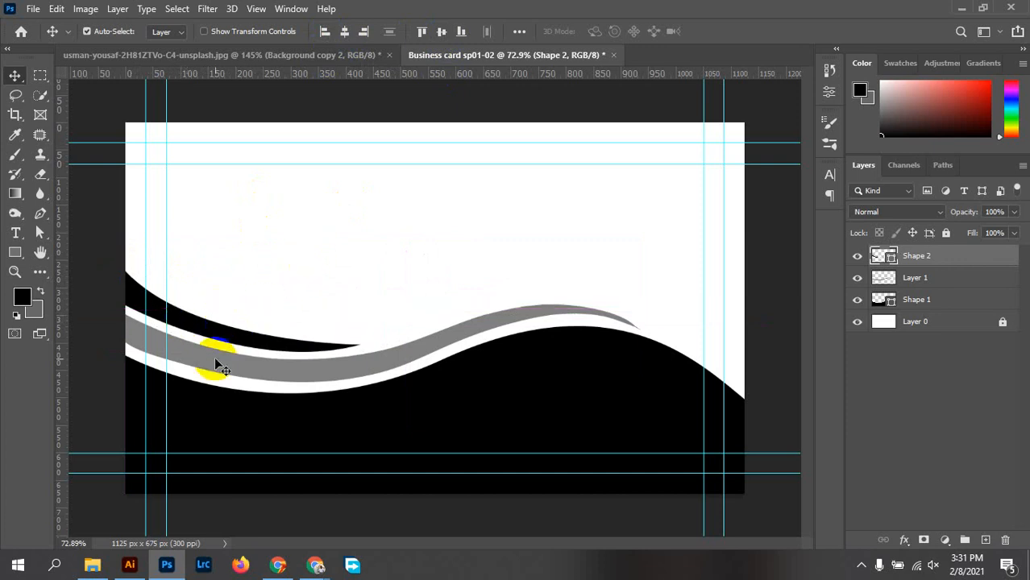
pyautogui.moveTo(215, 357)
pyautogui.mouseDown()
pyautogui.moveTo(213, 367)
pyautogui.moveTo(208, 357)
pyautogui.mouseUp()
pyautogui.moveTo(184, 311); pyautogui.dragTo(186, 321)
pyautogui.click(281, 203)
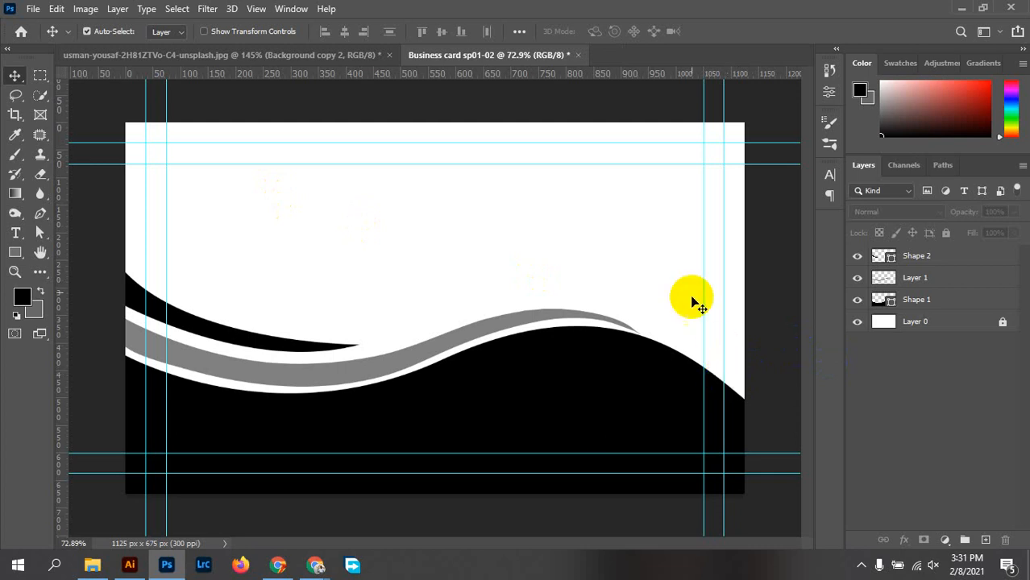
pyautogui.click(296, 349)
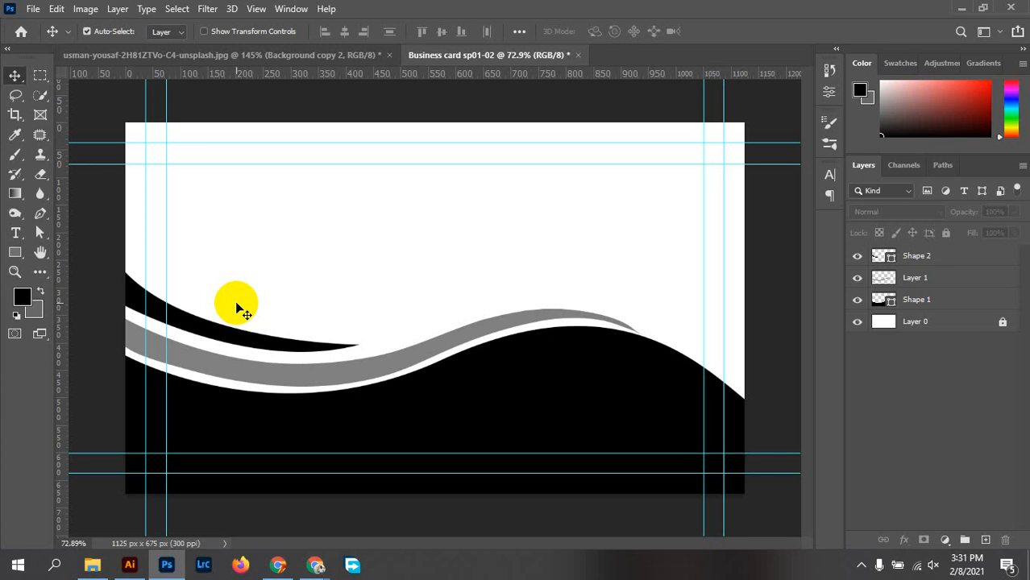
# Rasterize the Shape 2 wave layer and erase along the card's left edge
pyautogui.click(41, 174)
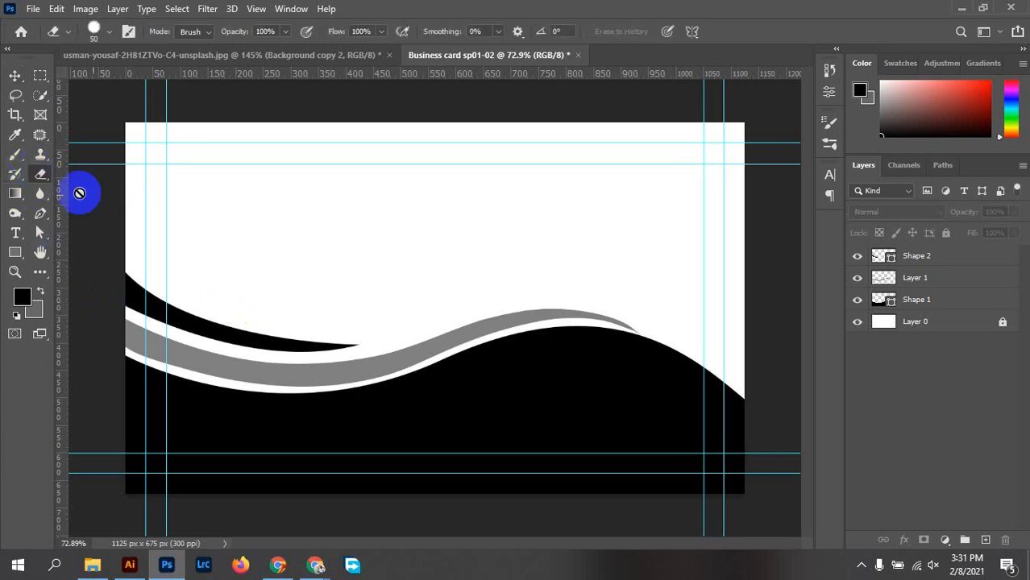
pyautogui.click(983, 300)
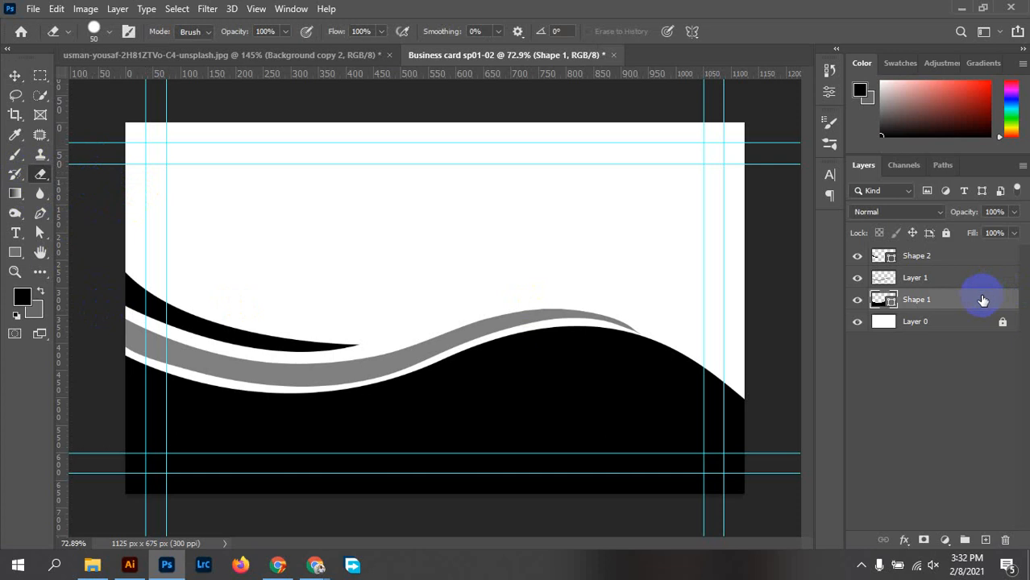
pyautogui.click(899, 279)
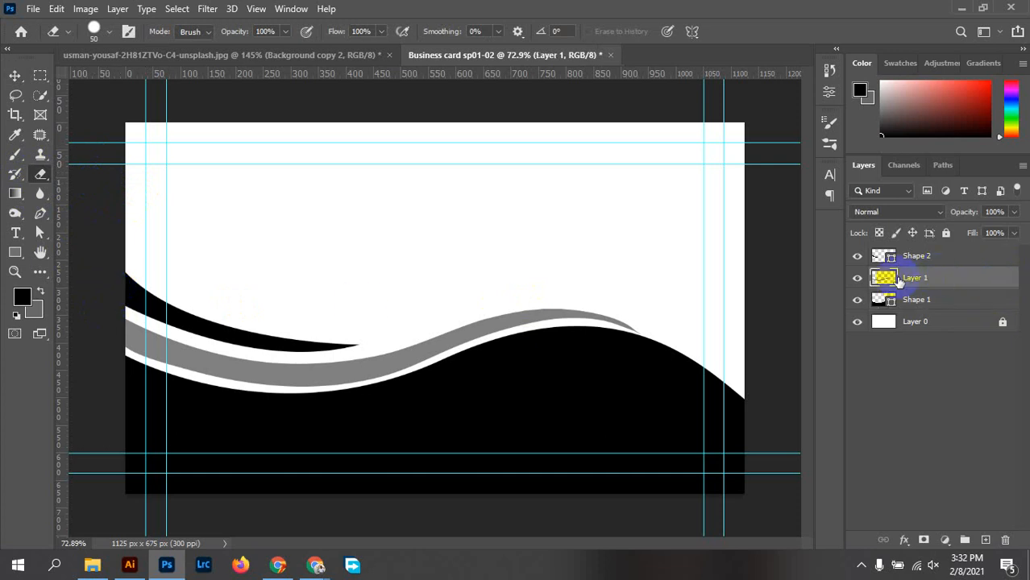
pyautogui.click(949, 258)
pyautogui.rightClick(950, 258)
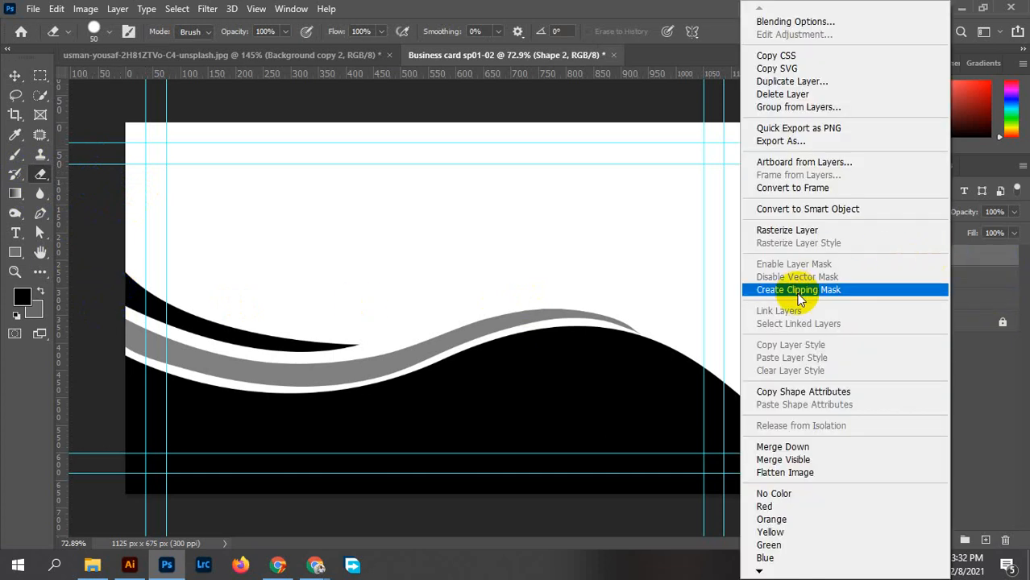
pyautogui.click(787, 229)
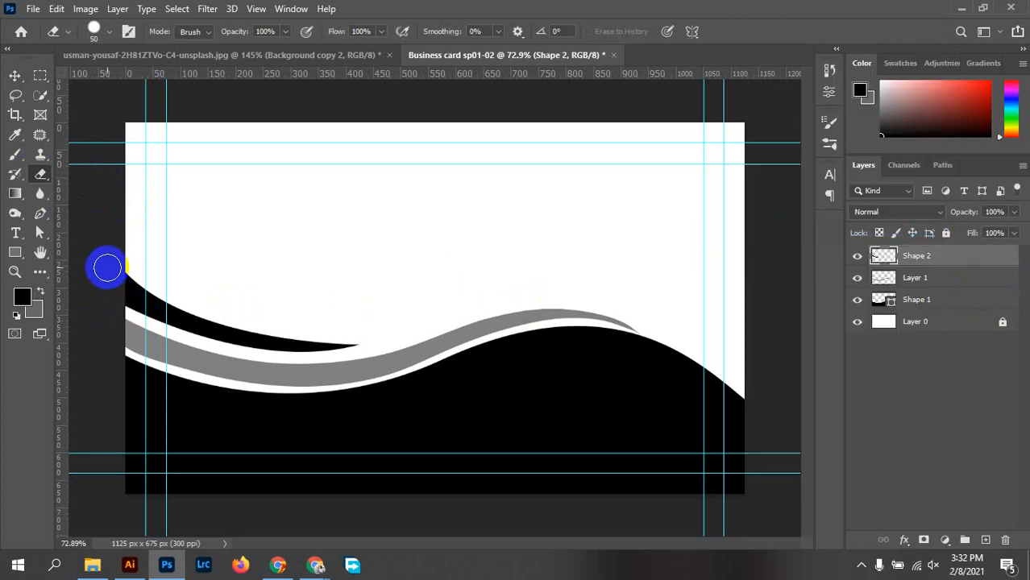
pyautogui.moveTo(103, 256)
pyautogui.mouseDown()
pyautogui.moveTo(105, 298)
pyautogui.moveTo(111, 265)
pyautogui.moveTo(101, 350)
pyautogui.mouseUp()
# Select the card area and trim the wave's left end, undoing stray erasing and deselecting
pyautogui.click(12, 76)
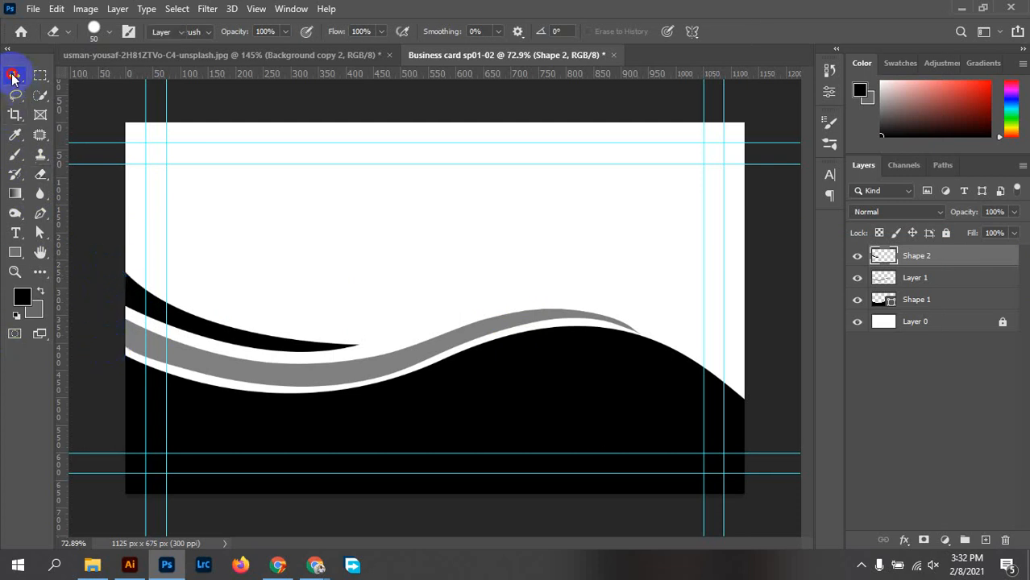
pyautogui.click(40, 75)
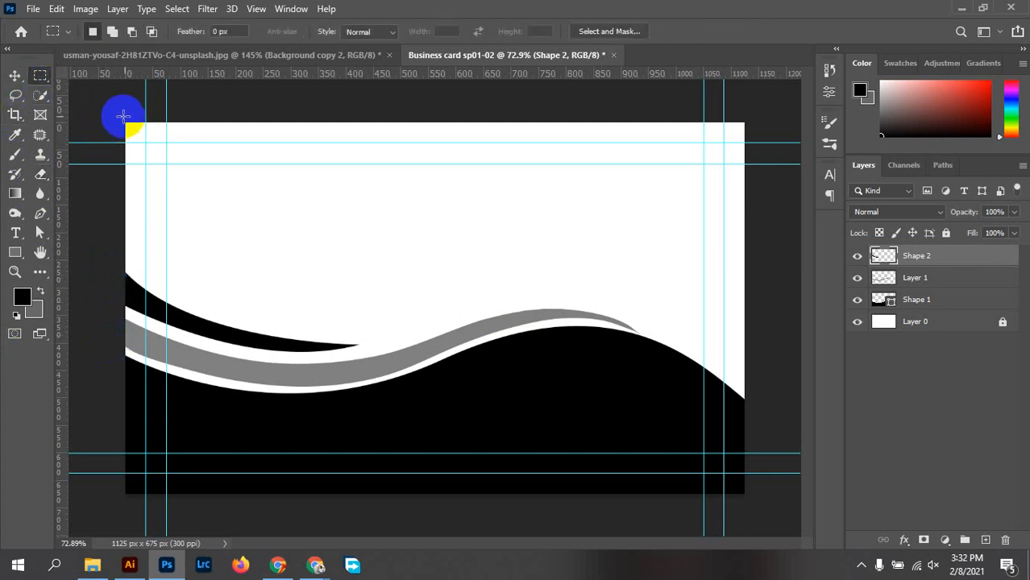
pyautogui.moveTo(122, 120); pyautogui.dragTo(793, 544)
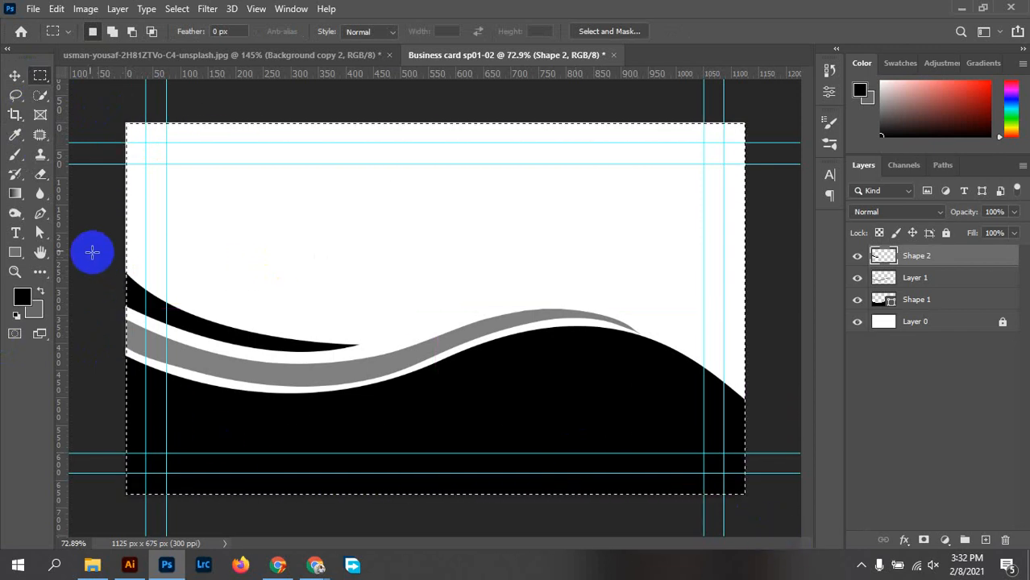
pyautogui.click(40, 174)
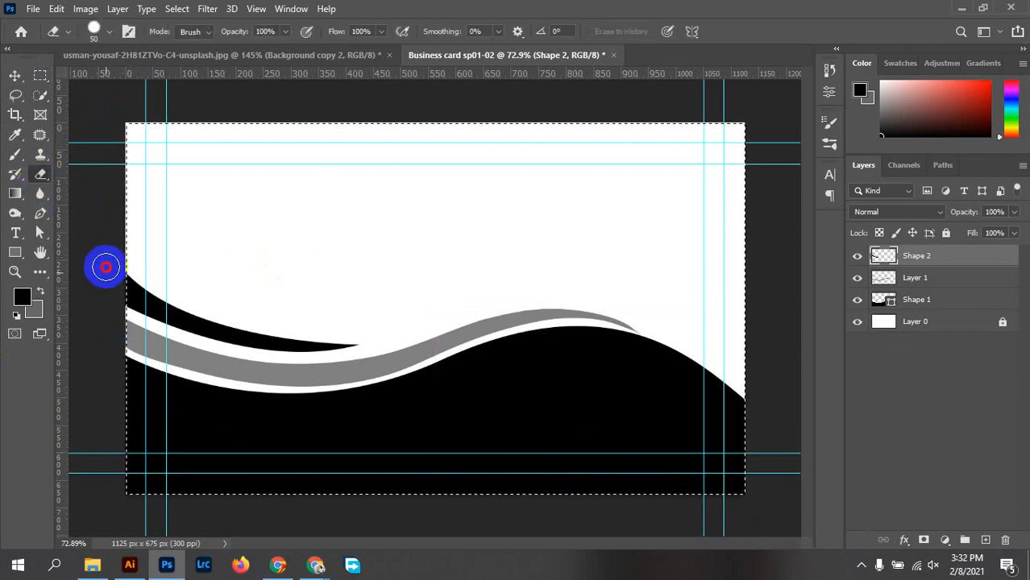
pyautogui.moveTo(105, 278)
pyautogui.mouseDown()
pyautogui.moveTo(191, 320)
pyautogui.moveTo(230, 329)
pyautogui.mouseUp()
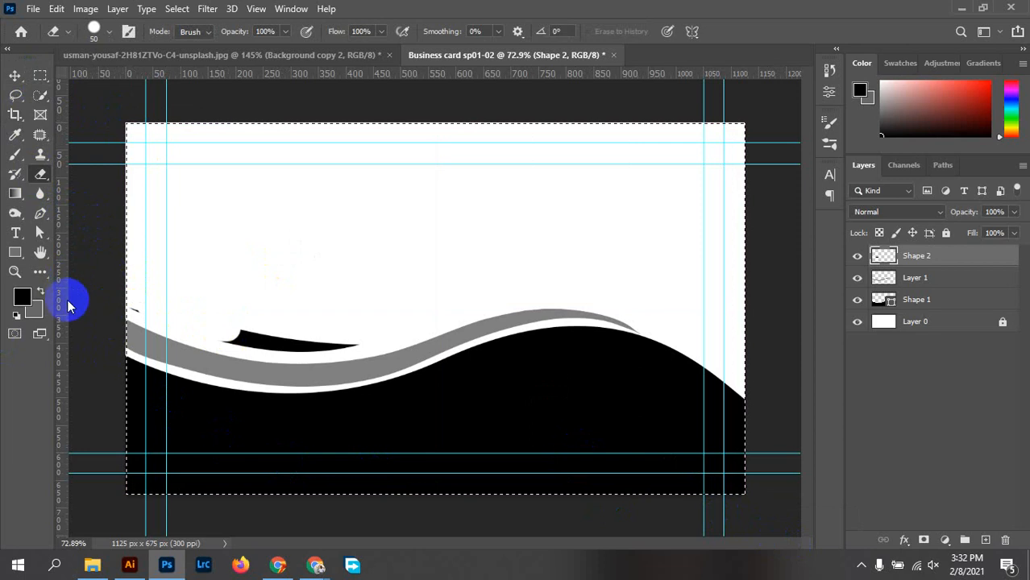
pyautogui.hotkey('ctrl', 'z')
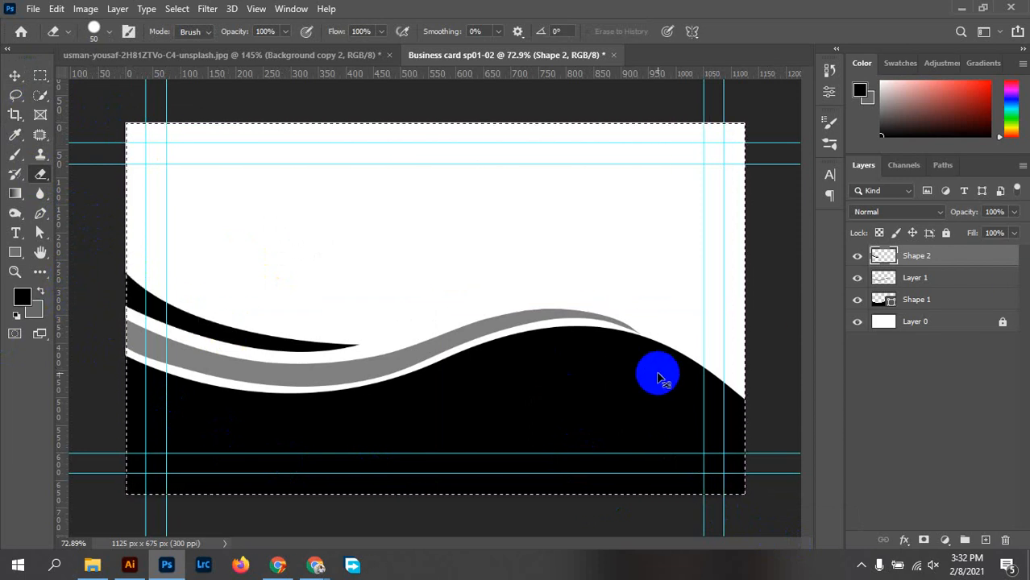
pyautogui.hotkey('ctrl', 'd')
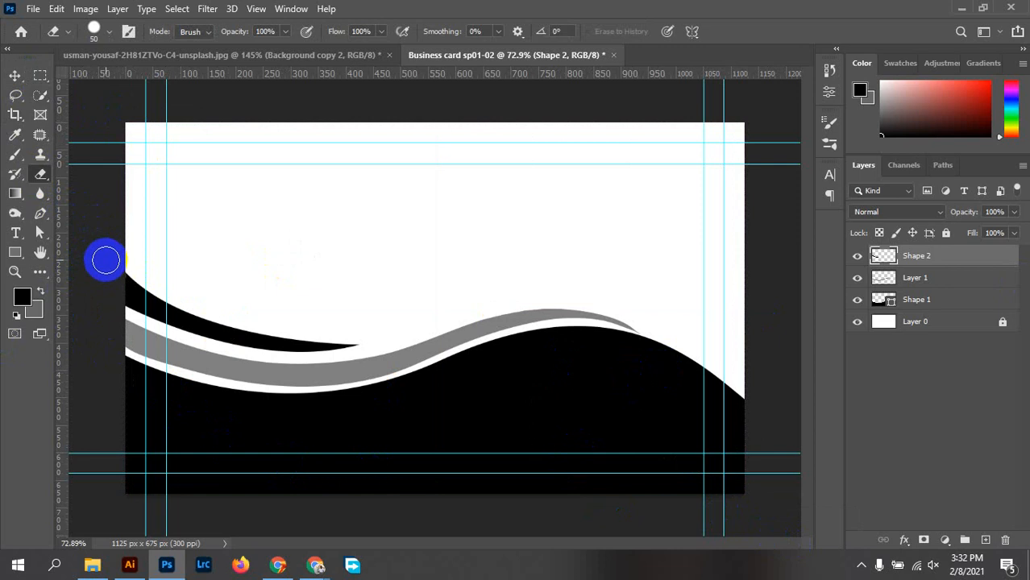
pyautogui.moveTo(103, 263)
pyautogui.mouseDown()
pyautogui.moveTo(106, 318)
pyautogui.moveTo(99, 286)
pyautogui.moveTo(94, 320)
pyautogui.moveTo(113, 325)
pyautogui.mouseUp()
# Reposition the upper black wave with the Move tool and nudge it slightly down
pyautogui.press('v')
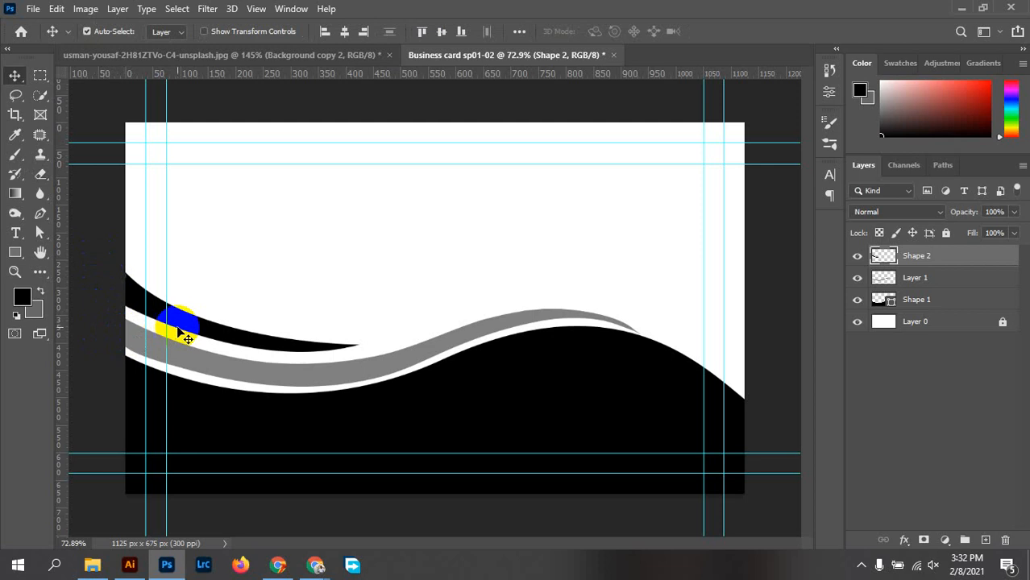
pyautogui.moveTo(178, 327); pyautogui.dragTo(306, 327)
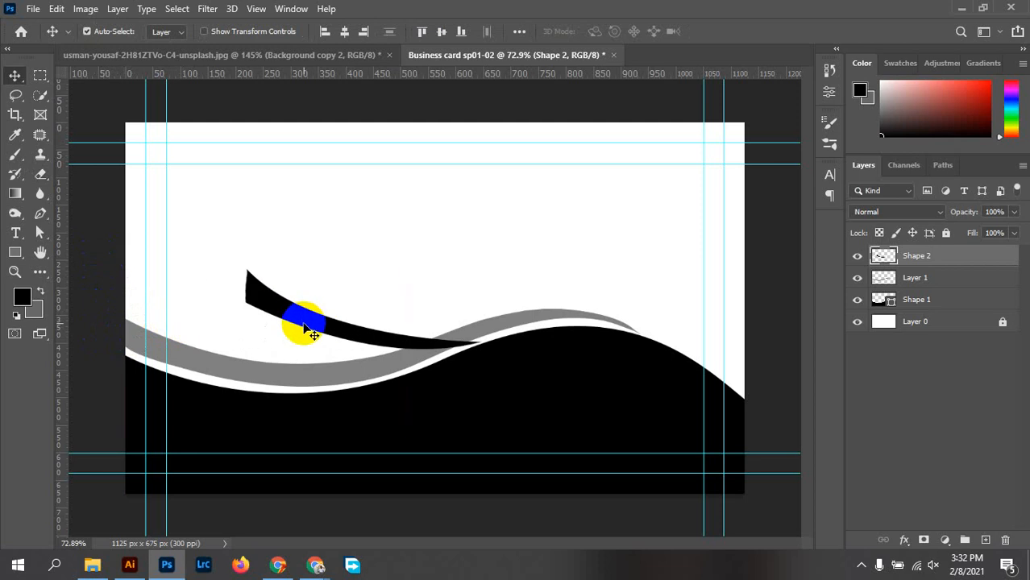
pyautogui.hotkey('ctrl', 'z')
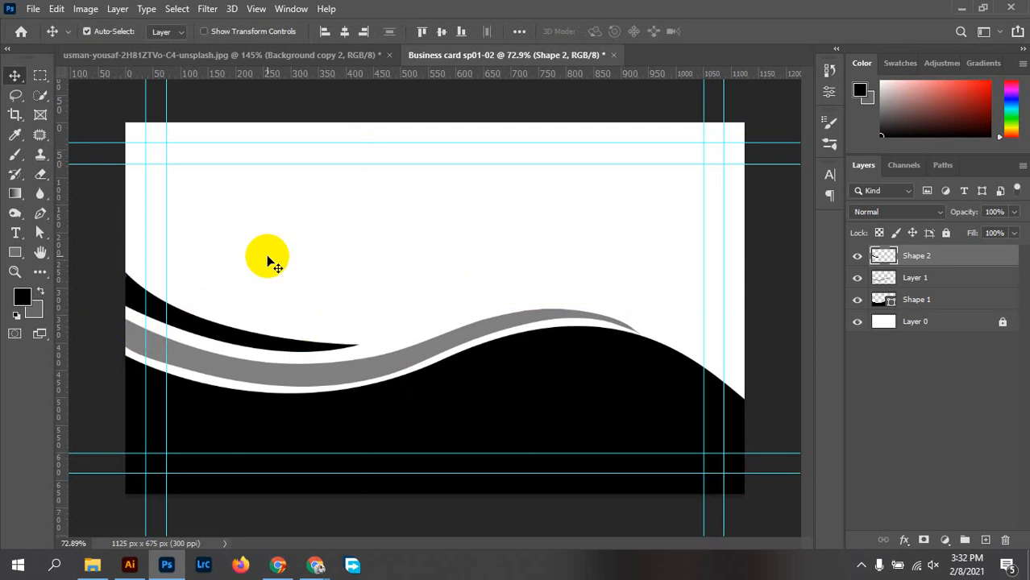
pyautogui.click(292, 402)
pyautogui.moveTo(264, 367); pyautogui.dragTo(247, 350)
pyautogui.click(337, 345)
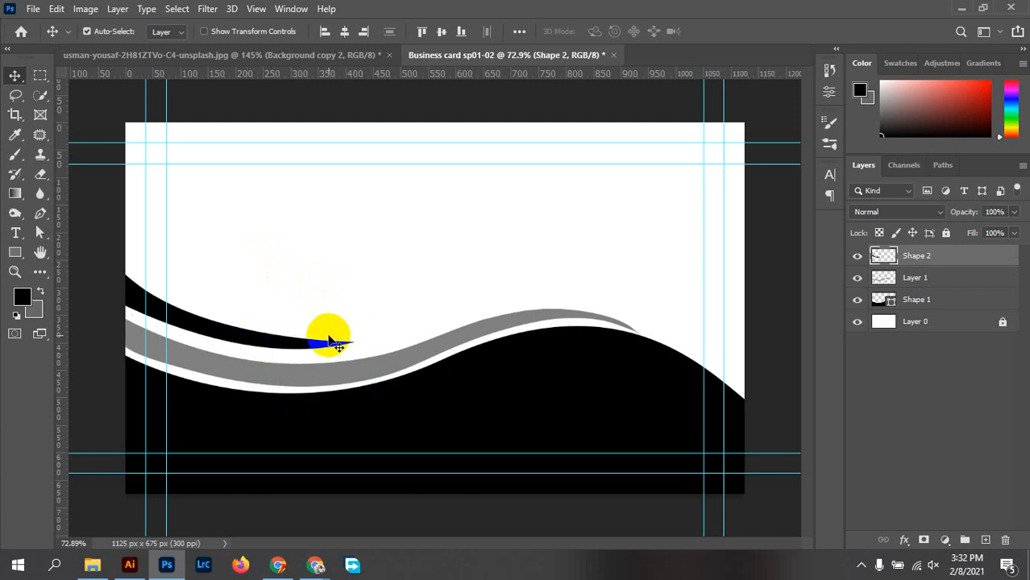
pyautogui.press('Down')
pyautogui.press('Down')
pyautogui.press('Down')
pyautogui.press('Down')
pyautogui.press('Down')
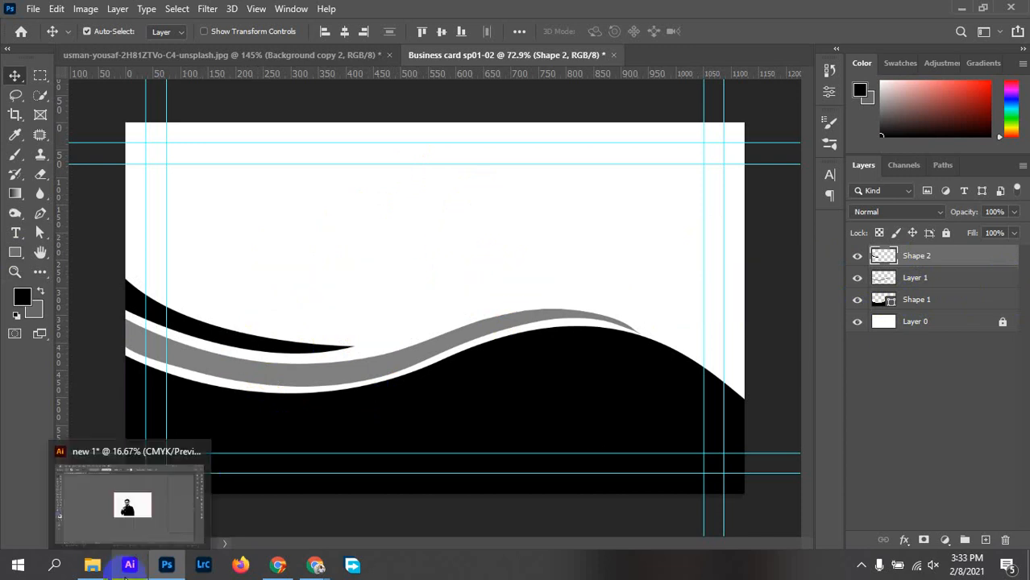
# In the portrait document, show Background copy, hide Background copy 2, and drag the black-and-white man onto the card
pyautogui.click(128, 566)
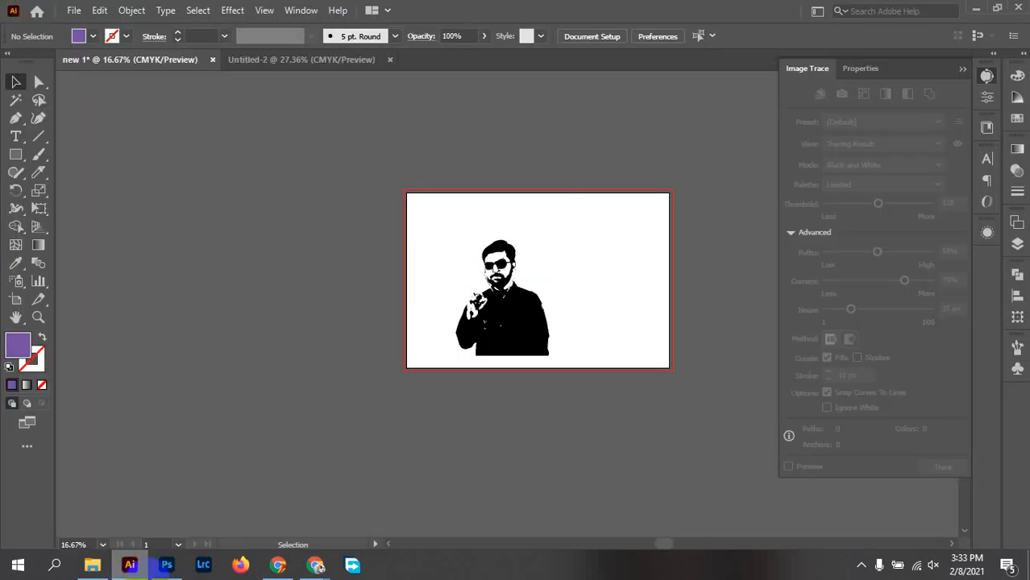
pyautogui.click(167, 566)
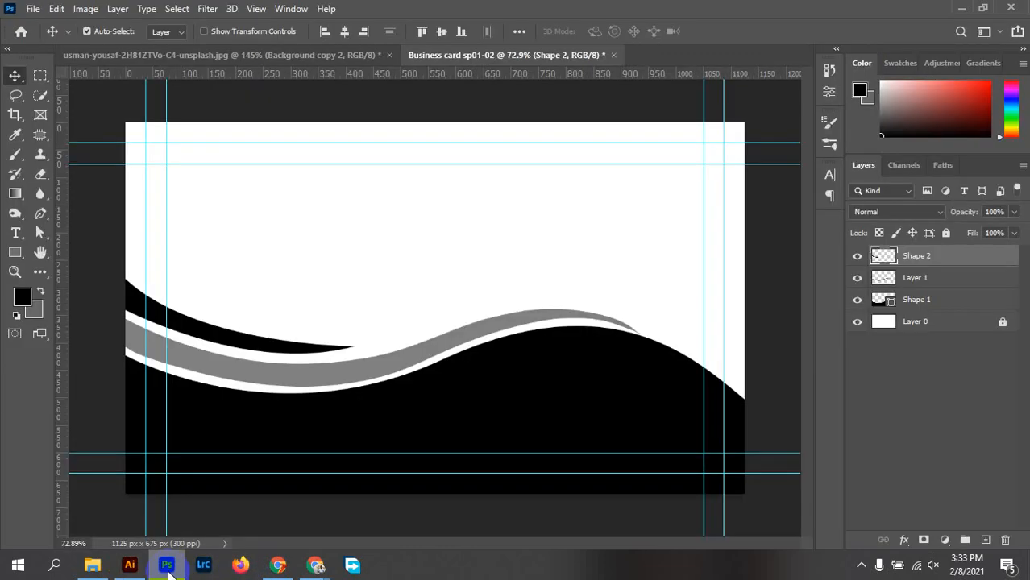
pyautogui.click(246, 55)
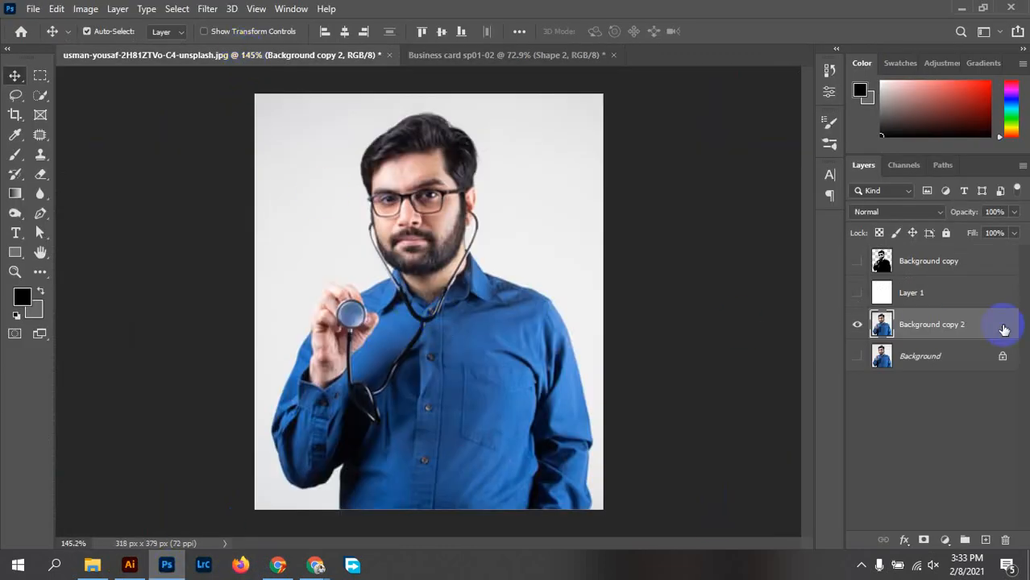
pyautogui.click(927, 271)
pyautogui.click(857, 263)
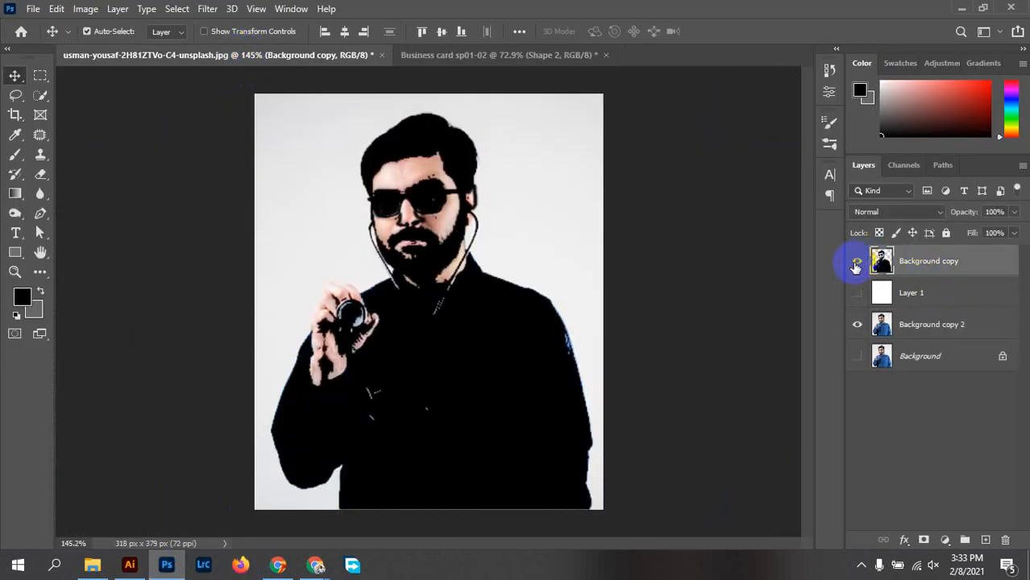
pyautogui.click(857, 325)
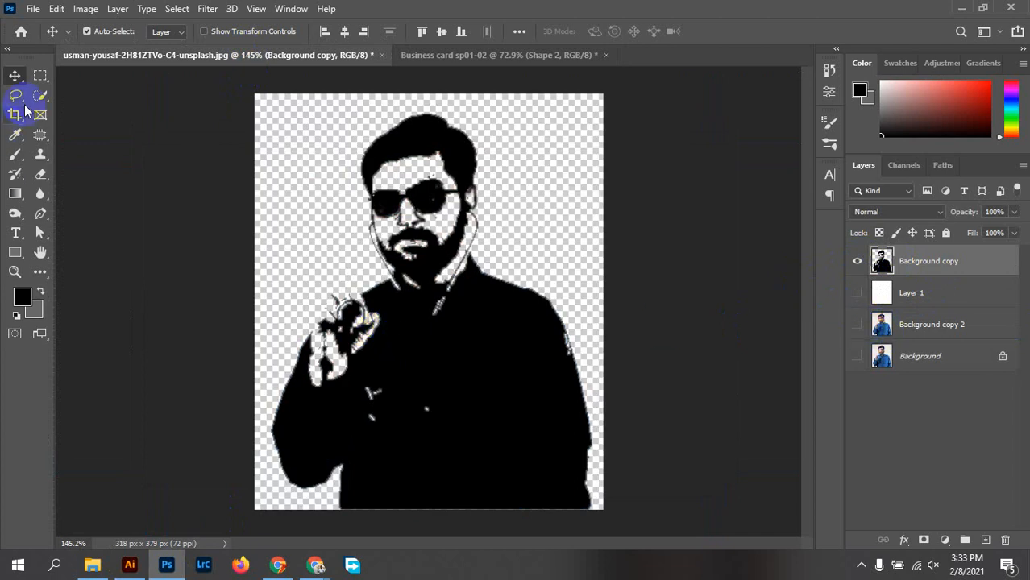
pyautogui.moveTo(461, 350); pyautogui.dragTo(591, 225)
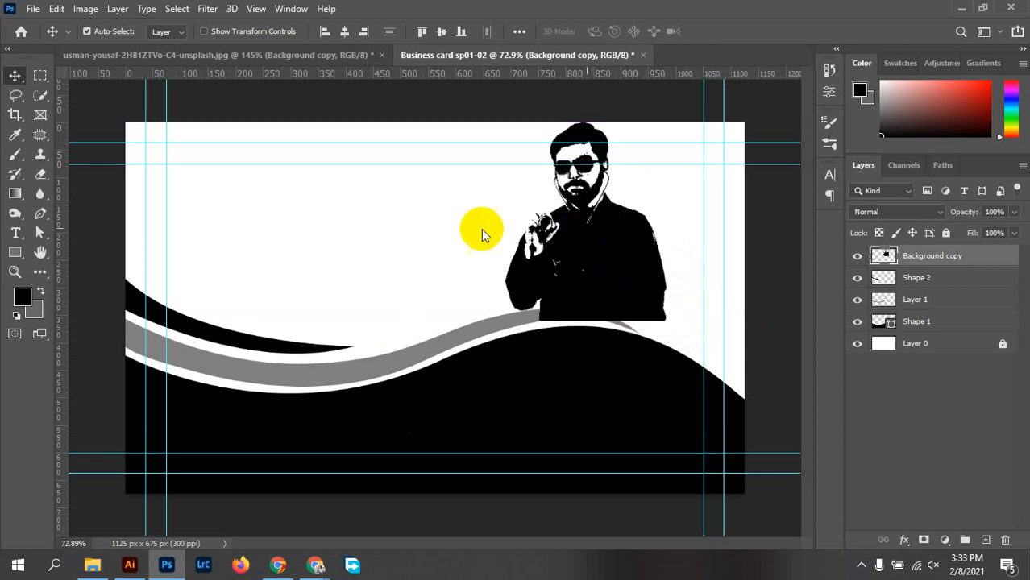
# Erase part of the man's hand, move him down and left, then hide his layer
pyautogui.click(42, 175)
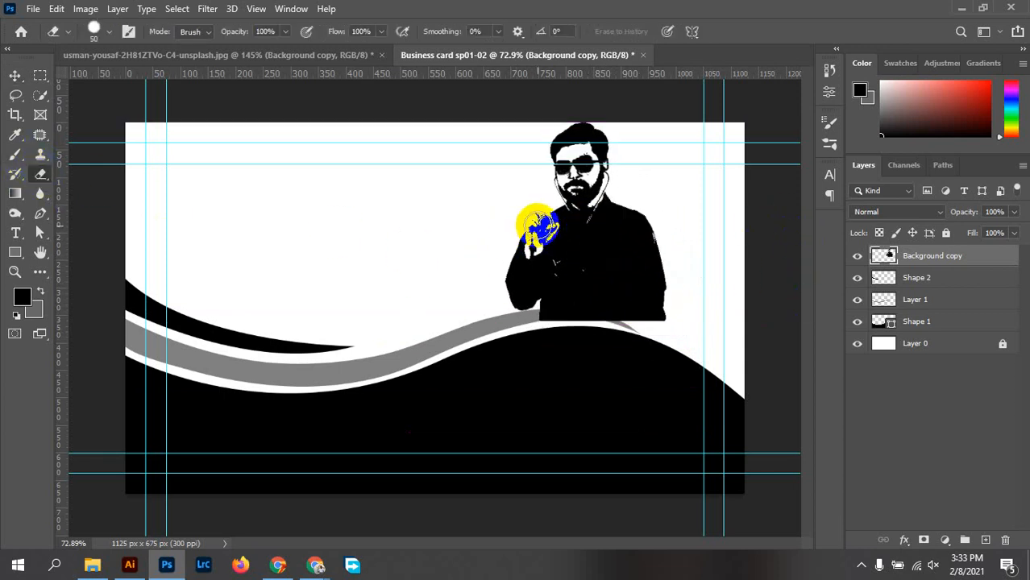
pyautogui.moveTo(538, 228)
pyautogui.mouseDown()
pyautogui.moveTo(519, 287)
pyautogui.moveTo(498, 283)
pyautogui.moveTo(565, 279)
pyautogui.moveTo(598, 236)
pyautogui.mouseUp()
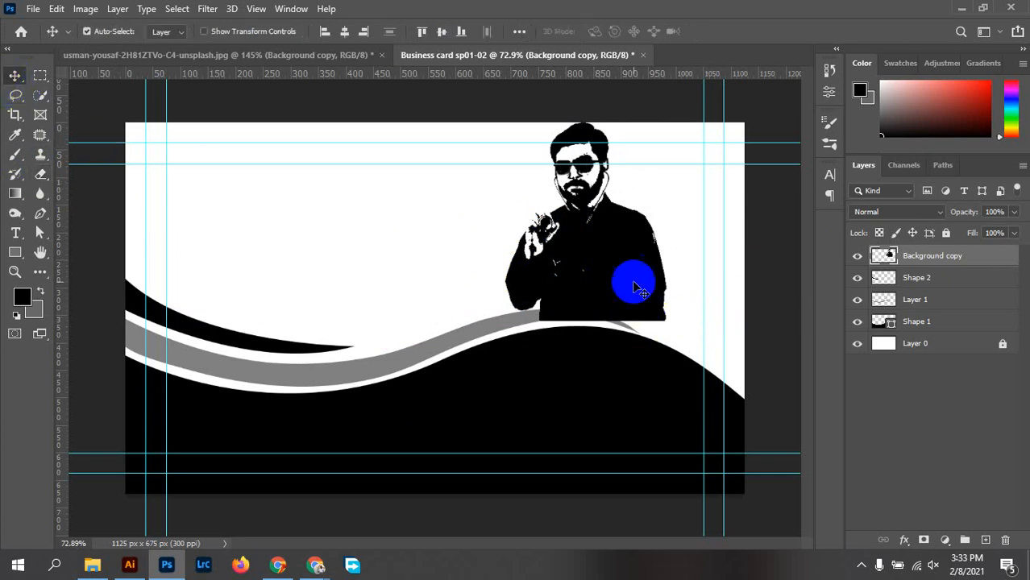
pyautogui.moveTo(637, 279); pyautogui.dragTo(453, 293)
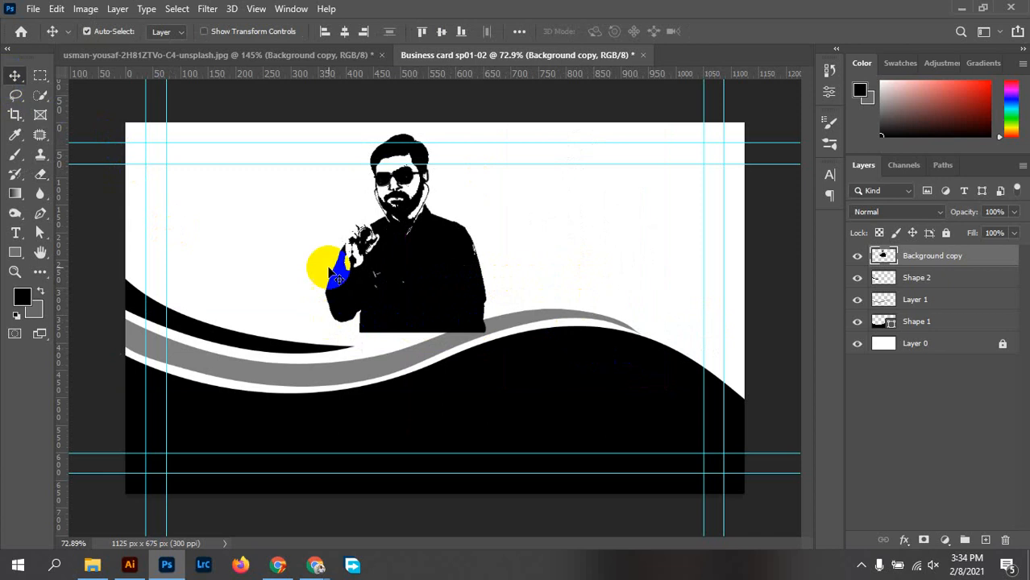
pyautogui.click(857, 255)
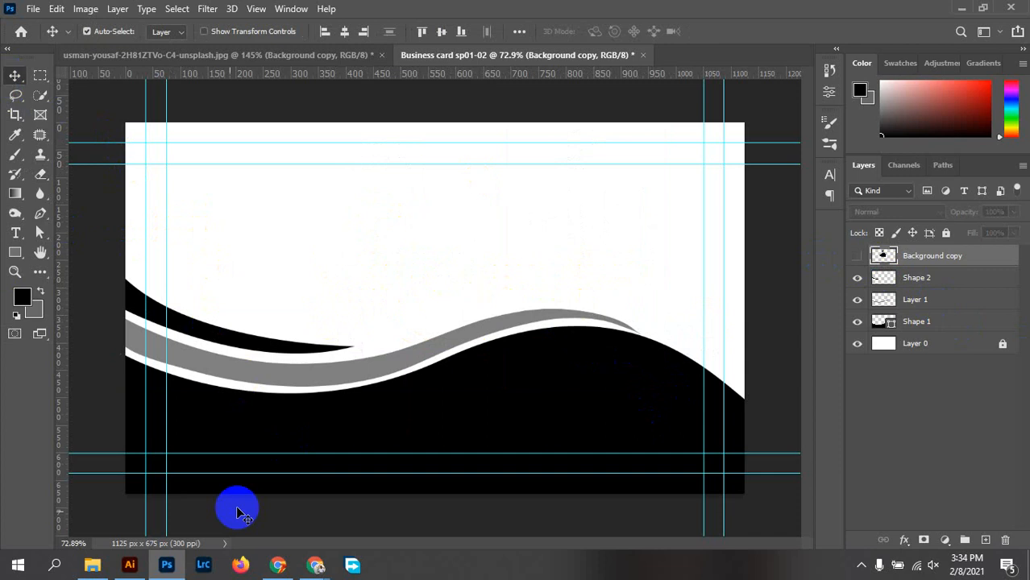
pyautogui.click(128, 566)
# Drag the orca-2 logo from the Desktop folder onto the business card
pyautogui.click(128, 567)
pyautogui.click(91, 569)
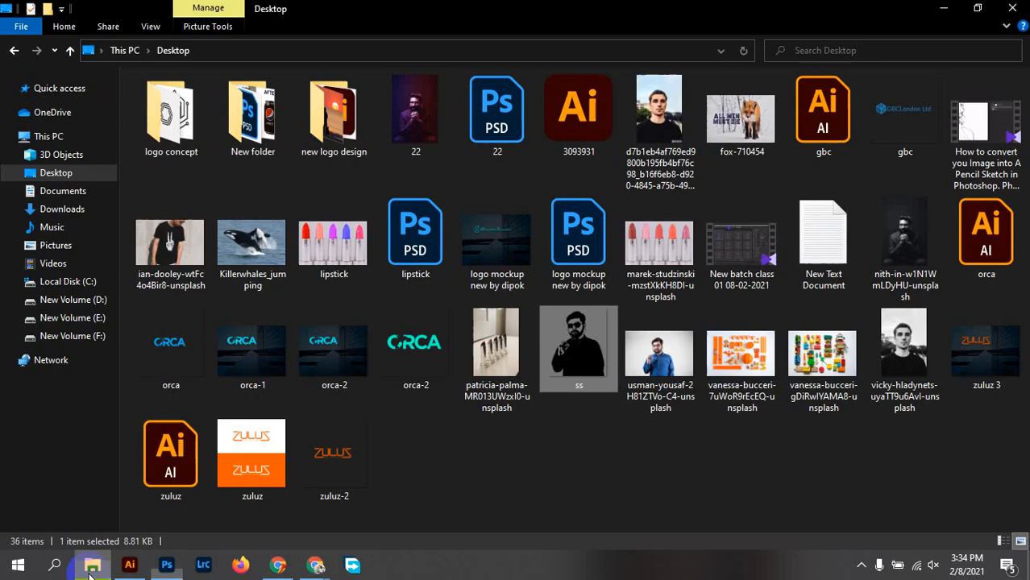
pyautogui.click(592, 477)
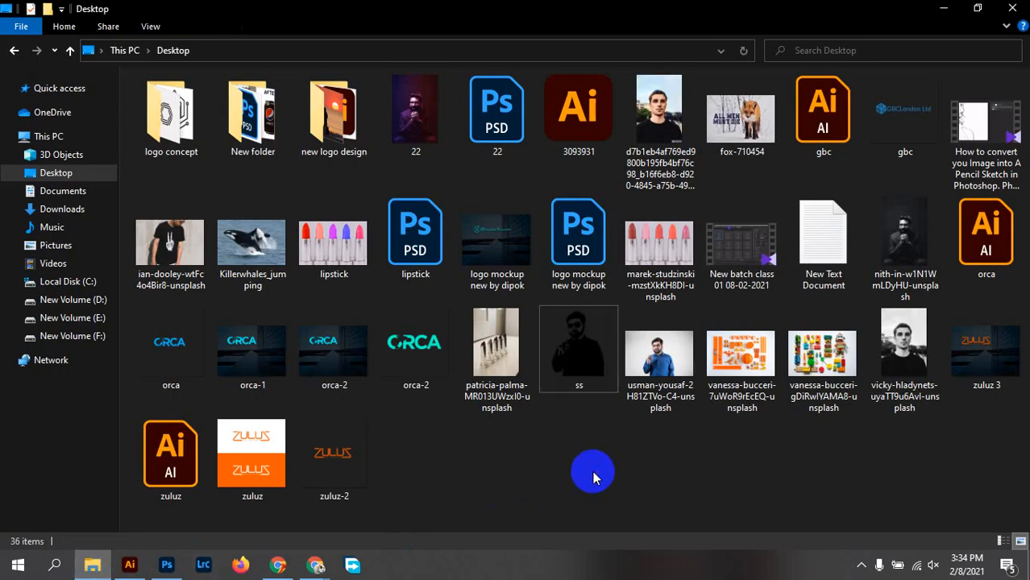
pyautogui.moveTo(415, 371); pyautogui.dragTo(510, 243)
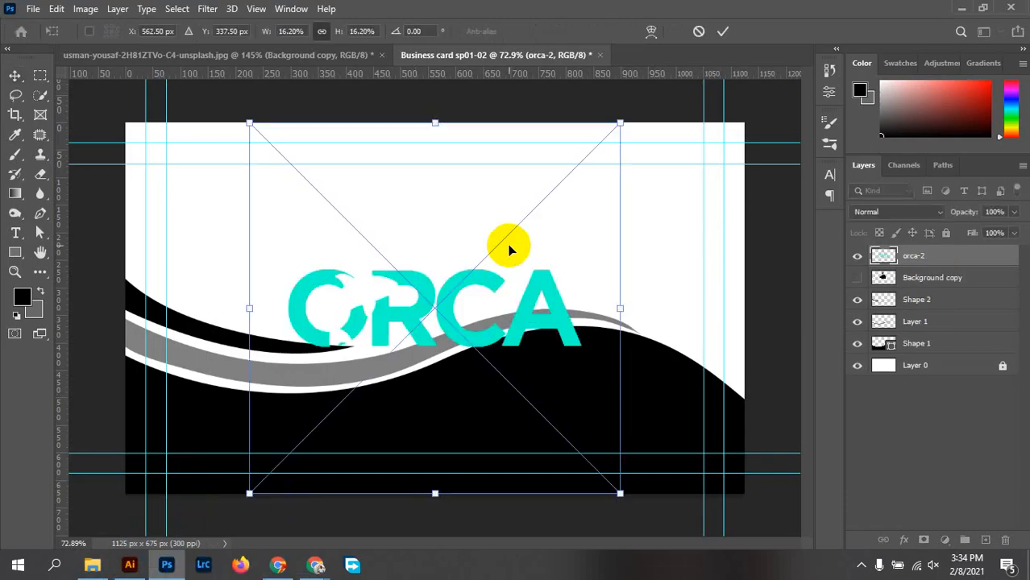
# Scale the orca-2 logo to about 15%, commit it, and raise it slightly on the card
pyautogui.moveTo(463, 312); pyautogui.dragTo(451, 230)
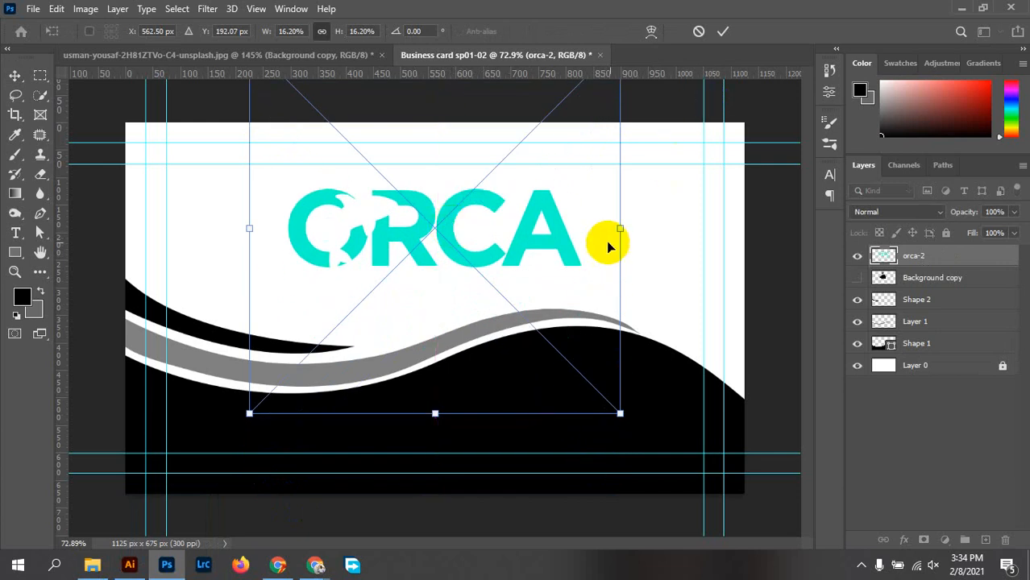
pyautogui.moveTo(623, 229)
pyautogui.mouseDown()
pyautogui.moveTo(573, 234)
pyautogui.moveTo(604, 228)
pyautogui.mouseUp()
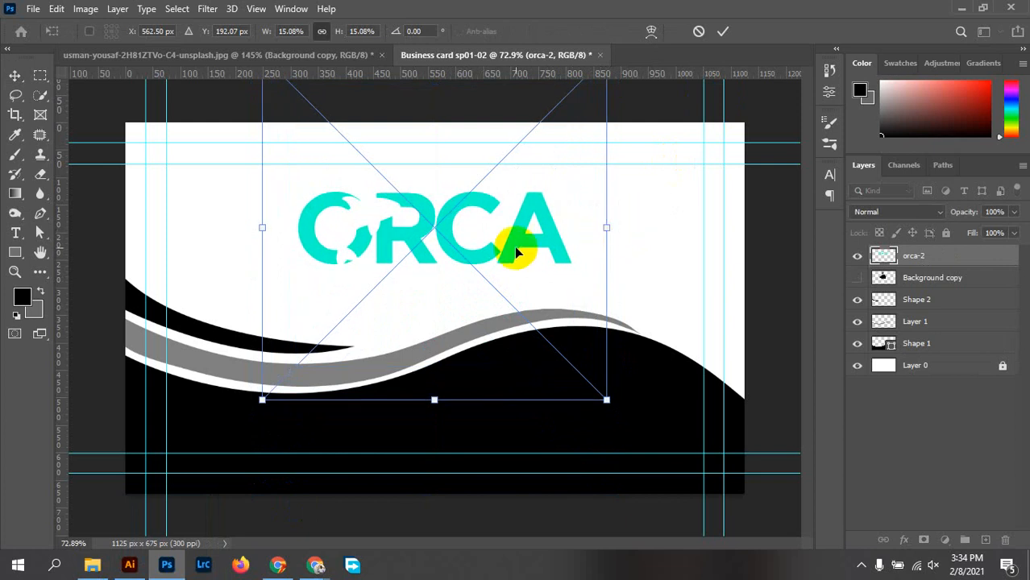
pyautogui.moveTo(514, 245); pyautogui.dragTo(522, 247)
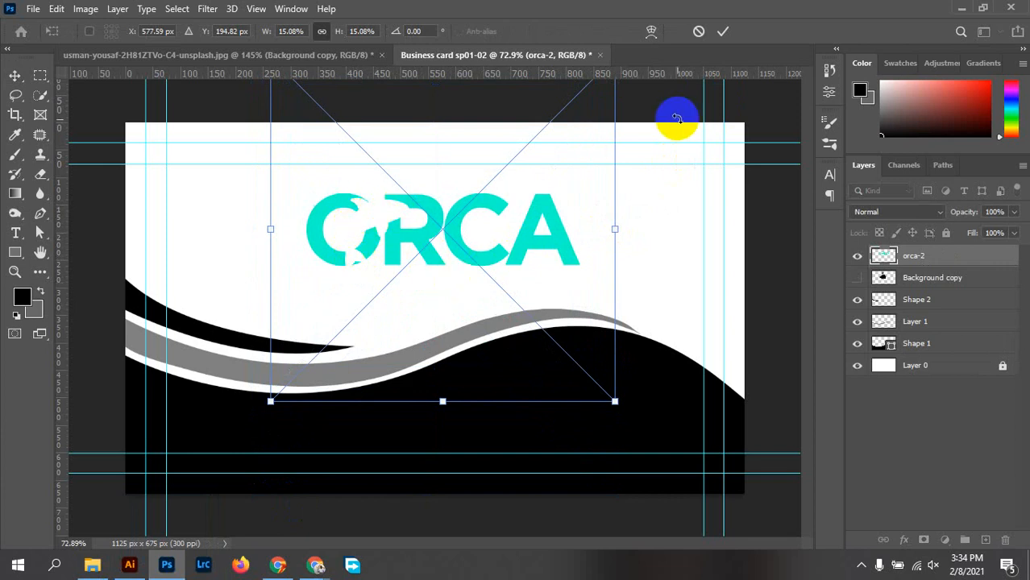
pyautogui.click(723, 30)
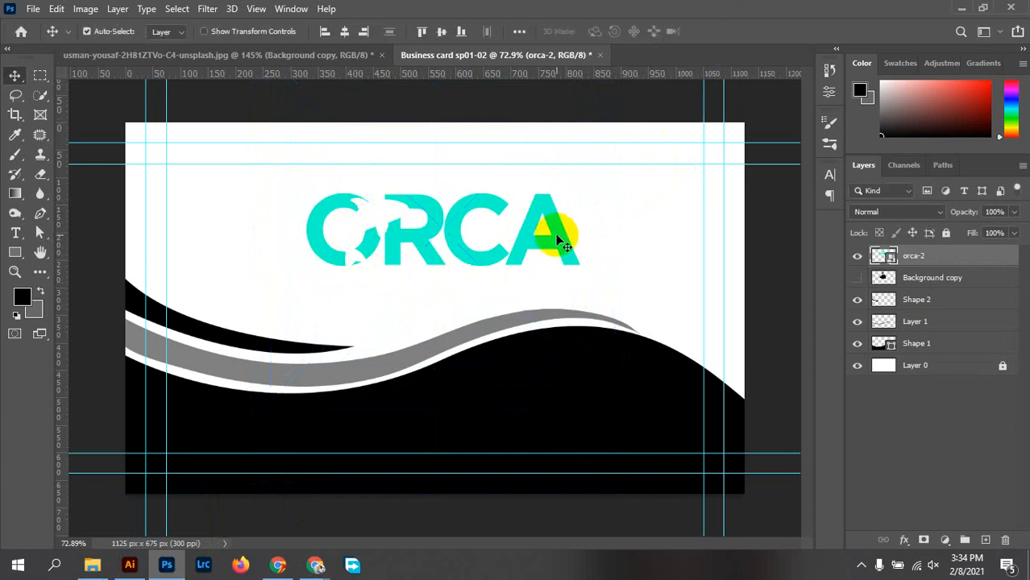
pyautogui.moveTo(558, 237); pyautogui.dragTo(558, 232)
pyautogui.click(881, 263)
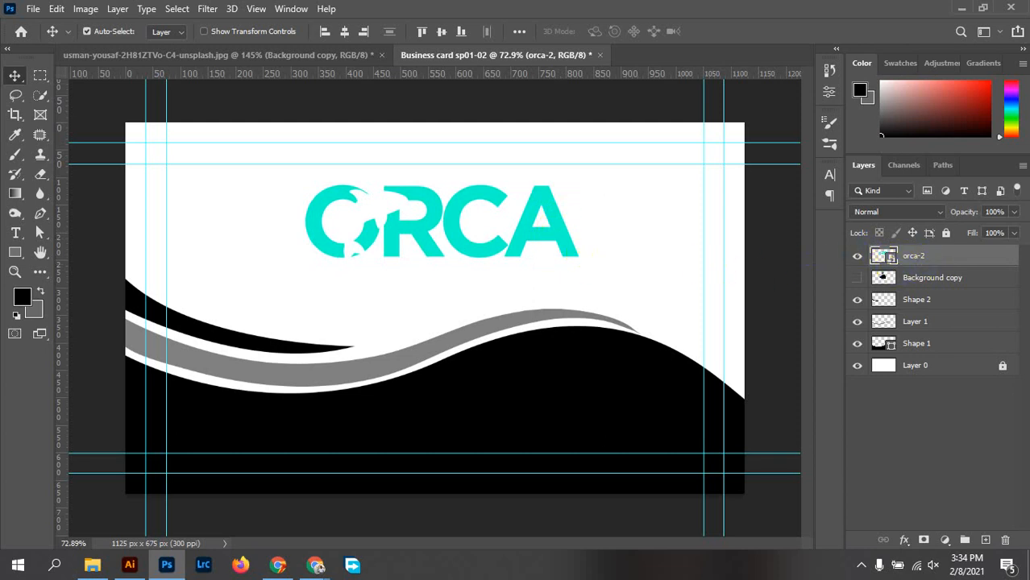
# Open the orca-2 smart object as orca-2.png, check its Properties, and return to the Business card tab
pyautogui.click(890, 262)
pyautogui.doubleClick(885, 256)
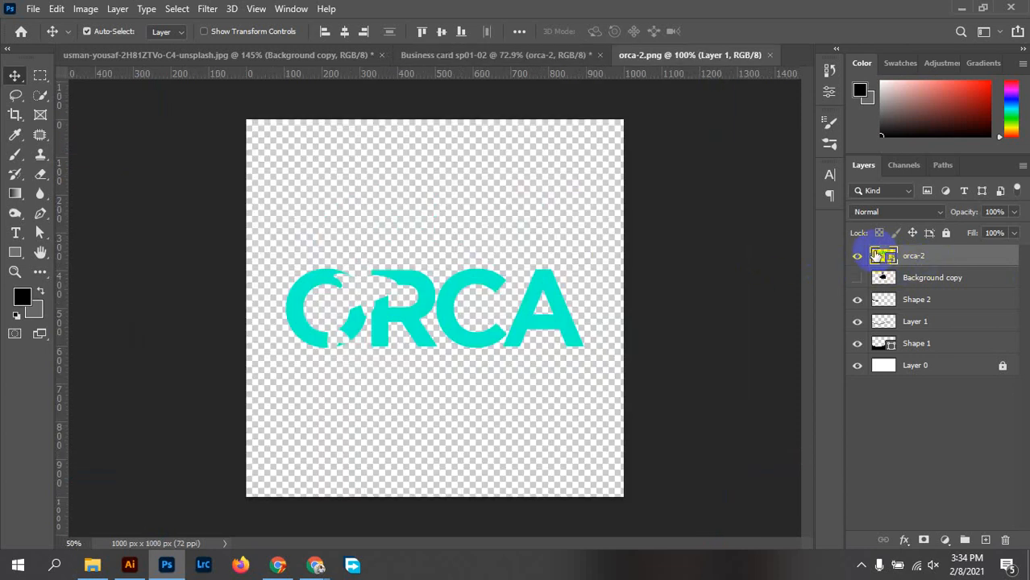
pyautogui.moveTo(452, 304)
pyautogui.mouseDown()
pyautogui.moveTo(451, 295)
pyautogui.moveTo(452, 305)
pyautogui.mouseUp()
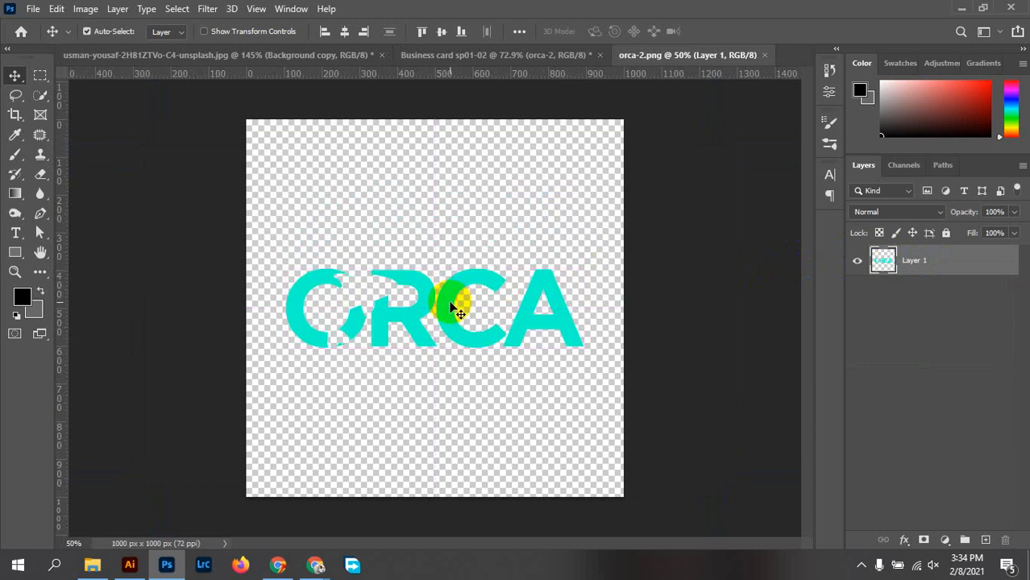
pyautogui.click(830, 91)
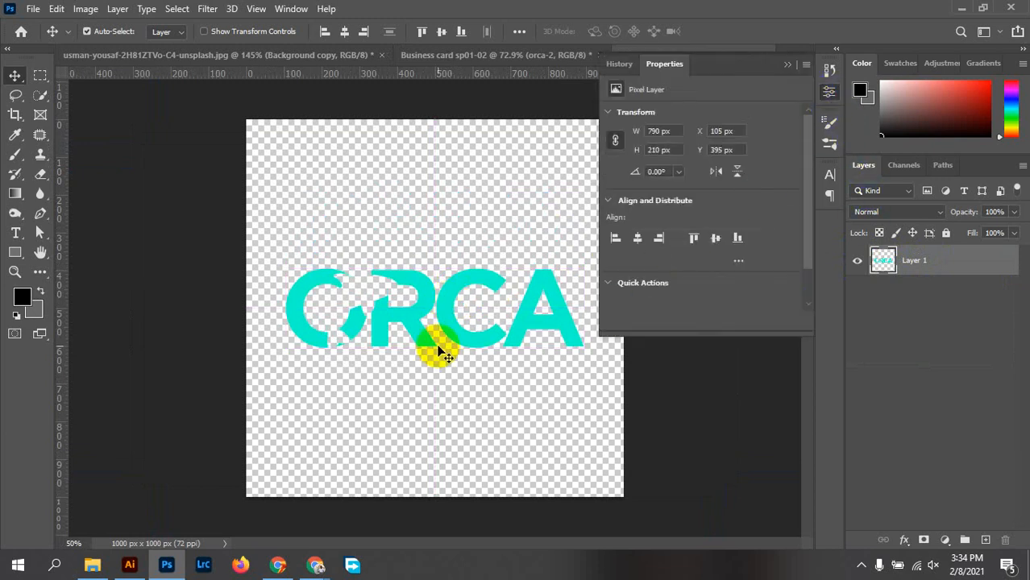
pyautogui.click(830, 91)
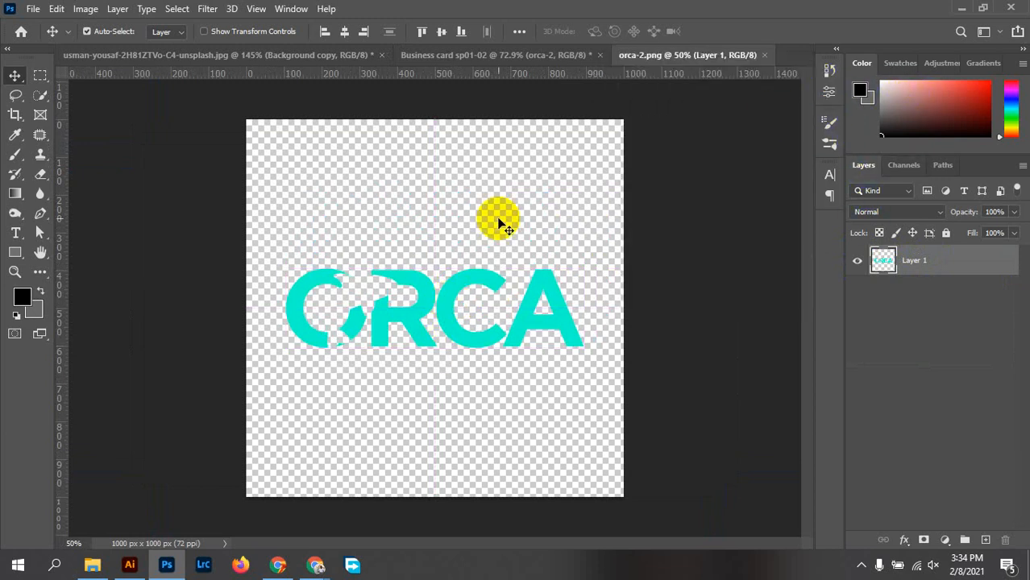
pyautogui.click(452, 56)
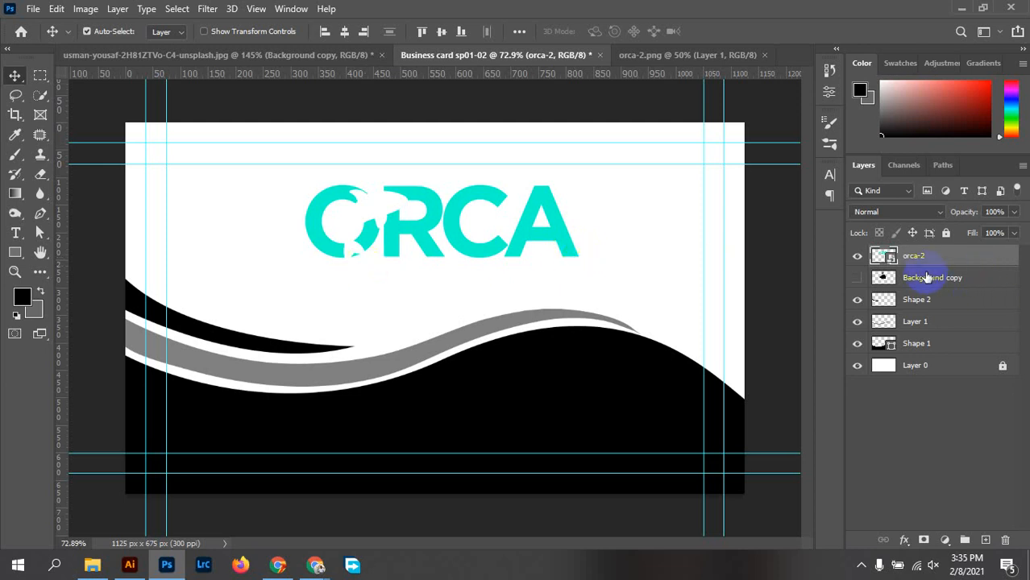
# Rasterize the orca-2 logo layer and lock its transparent pixels
pyautogui.rightClick(964, 262)
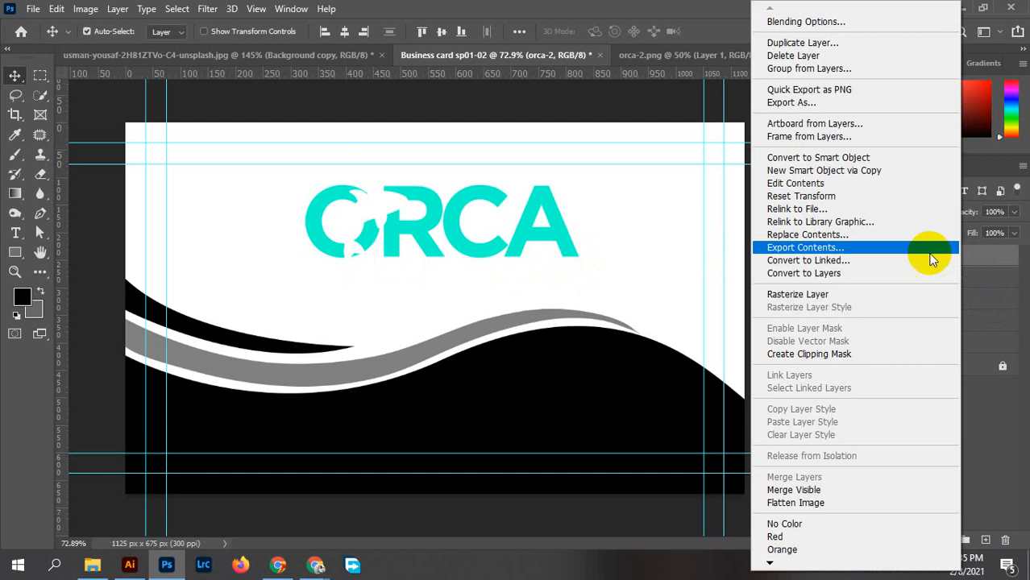
pyautogui.click(810, 295)
pyautogui.click(881, 233)
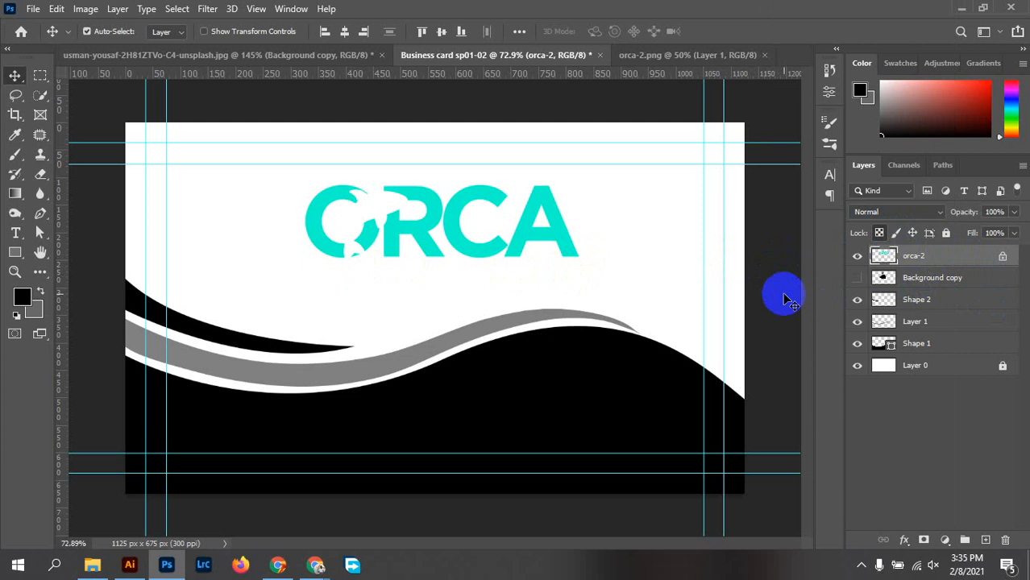
pyautogui.click(740, 288)
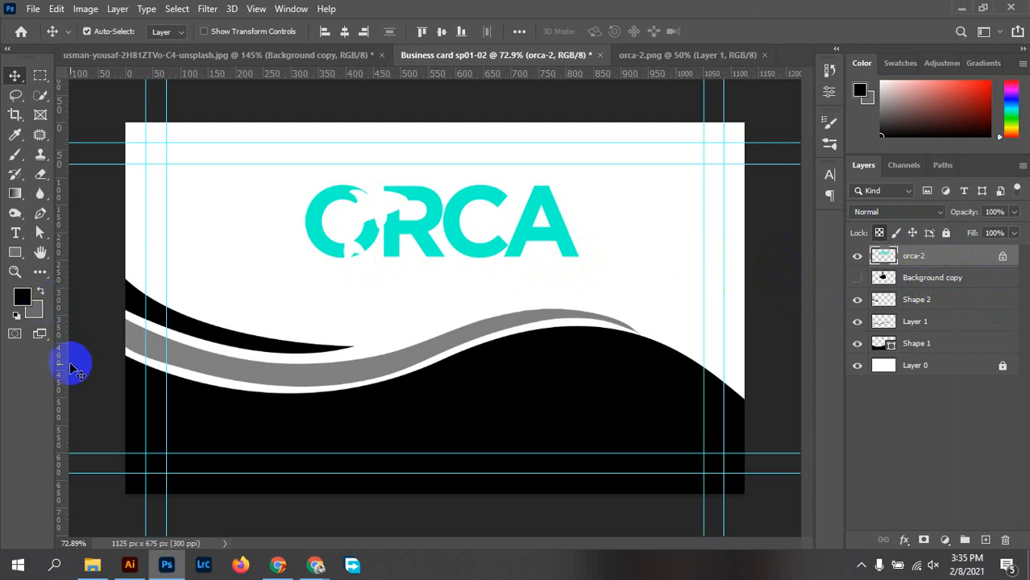
# Fill the ORCA logo left to right with a gradient from the Blues presets
pyautogui.click(15, 193)
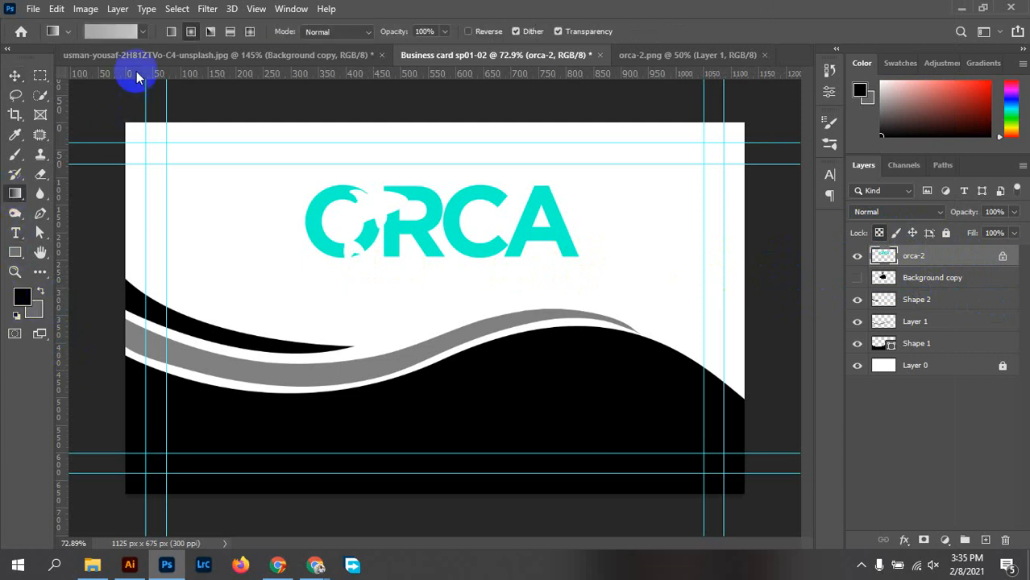
pyautogui.click(142, 33)
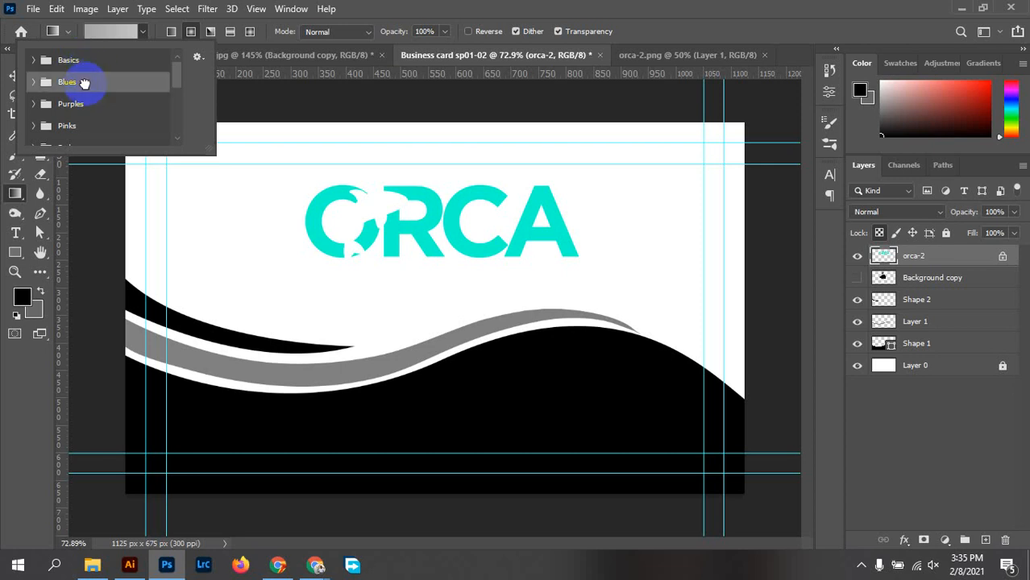
pyautogui.click(32, 81)
pyautogui.scroll(-5, 138, 133)
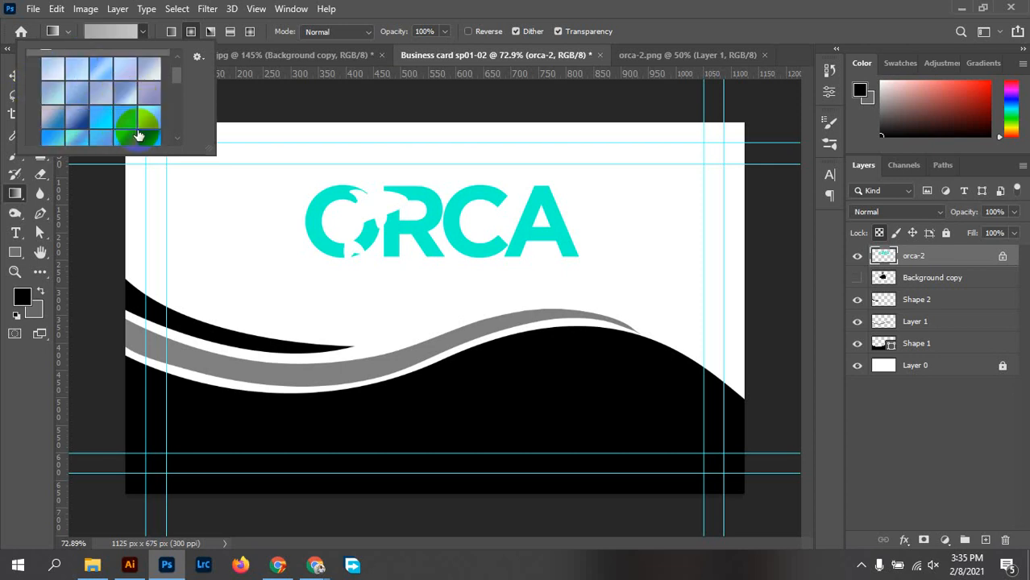
pyautogui.scroll(-3, 153, 137)
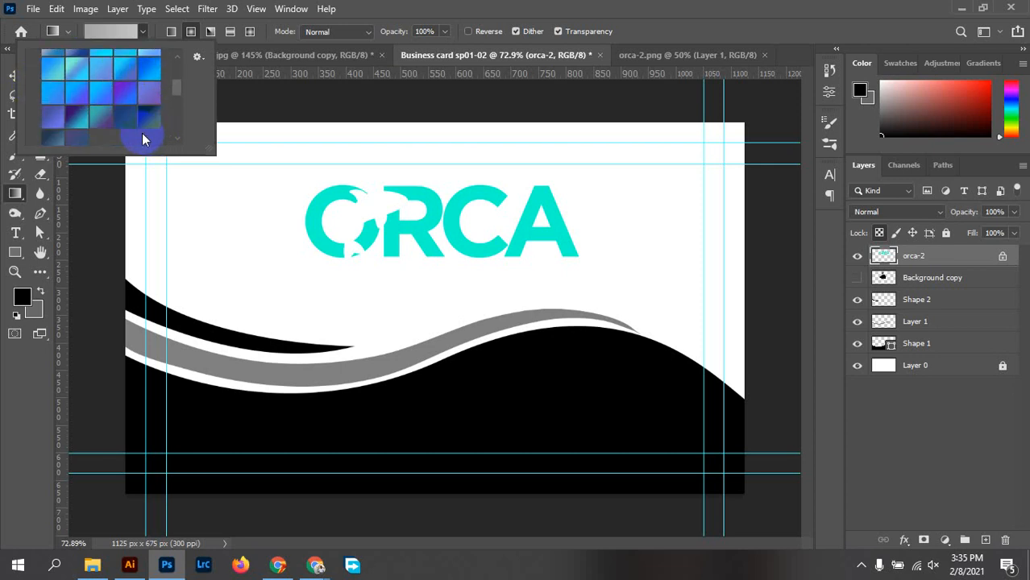
pyautogui.scroll(-2, 139, 118)
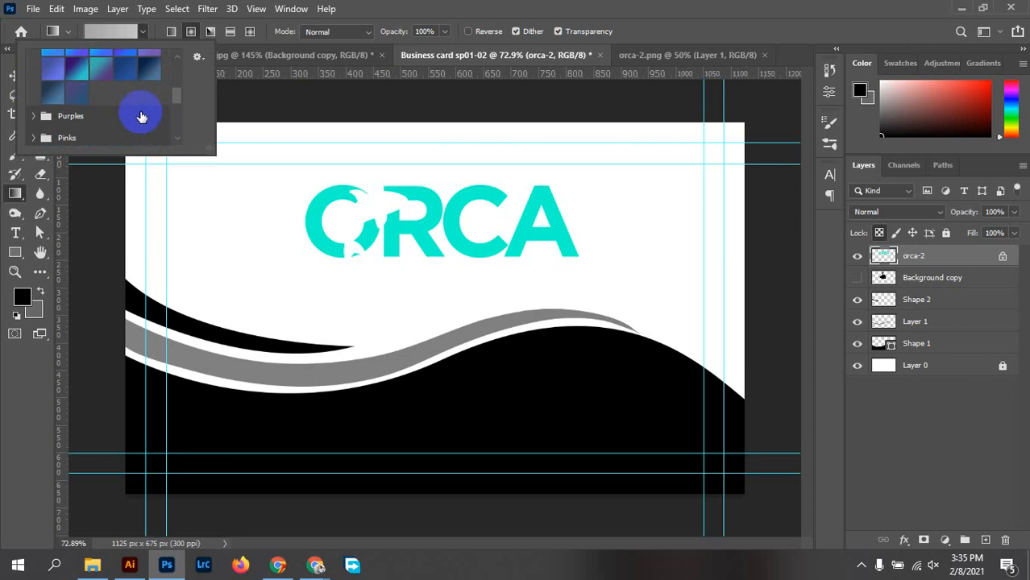
pyautogui.click(123, 71)
pyautogui.click(316, 219)
pyautogui.moveTo(307, 221); pyautogui.dragTo(584, 225)
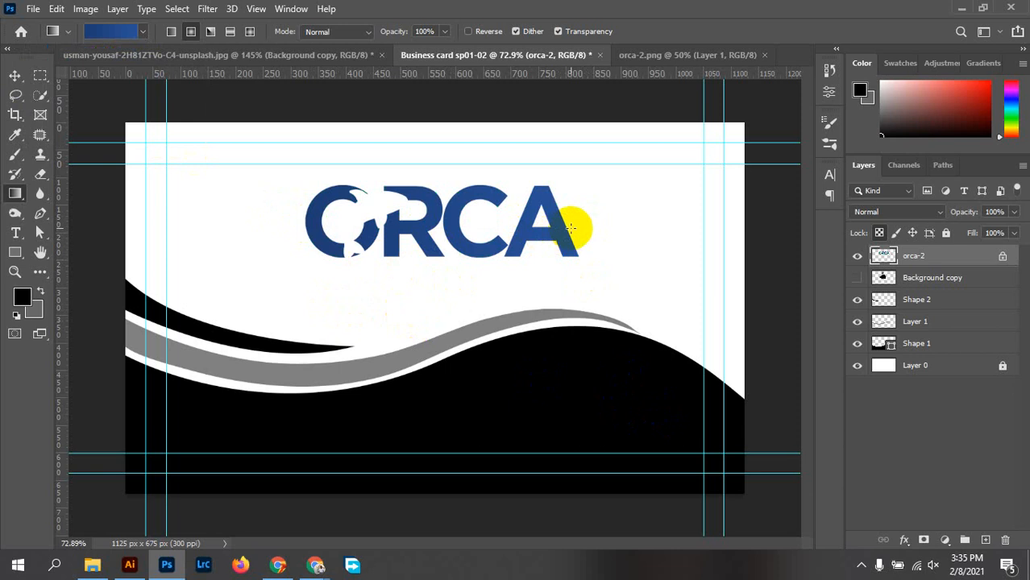
# Refill the logo with other Blues presets, ending with a brighter blue gradient dragged right to left
pyautogui.click(142, 34)
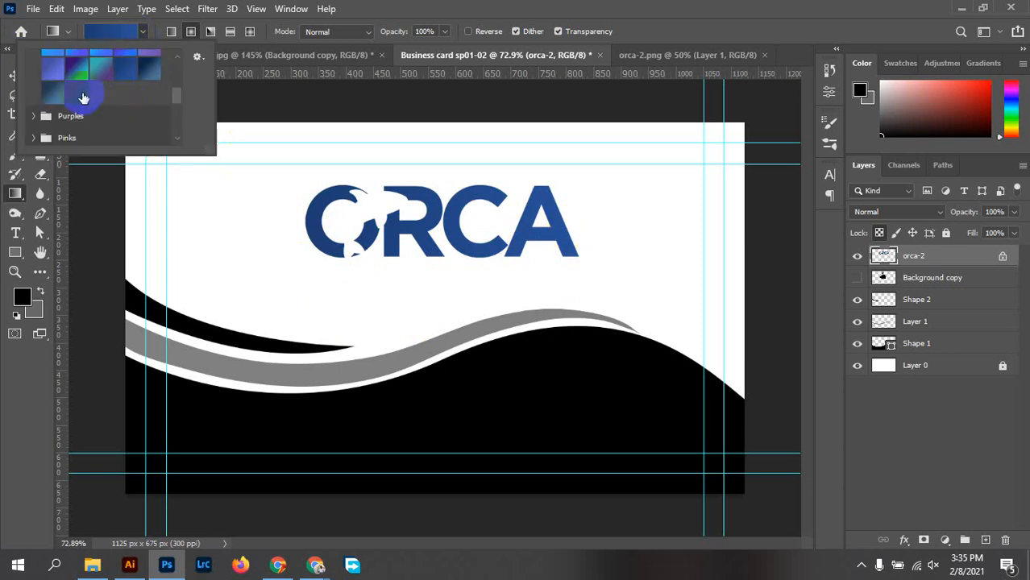
pyautogui.click(51, 92)
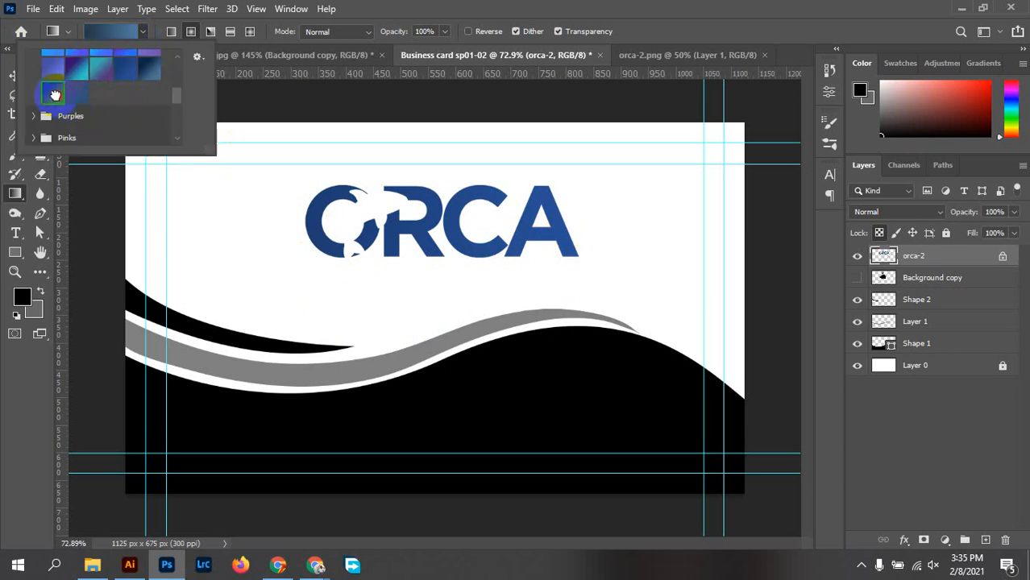
pyautogui.click(574, 230)
pyautogui.moveTo(568, 227); pyautogui.dragTo(307, 227)
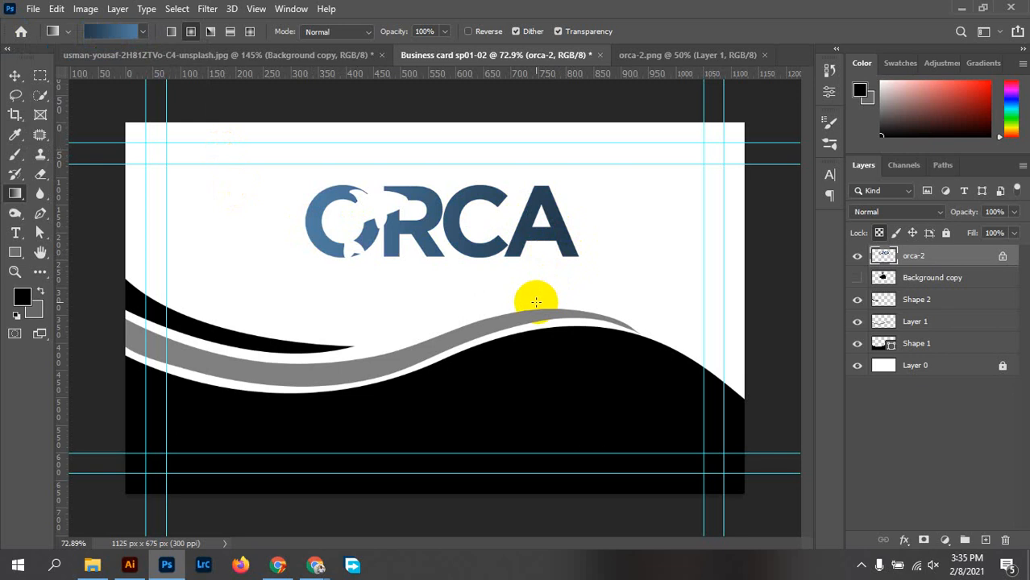
pyautogui.click(106, 31)
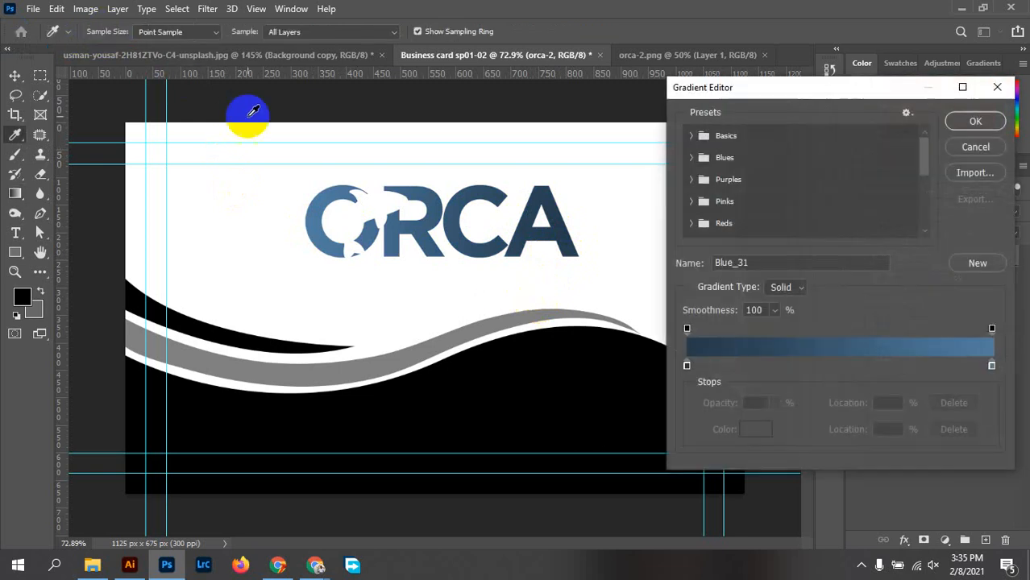
pyautogui.click(997, 87)
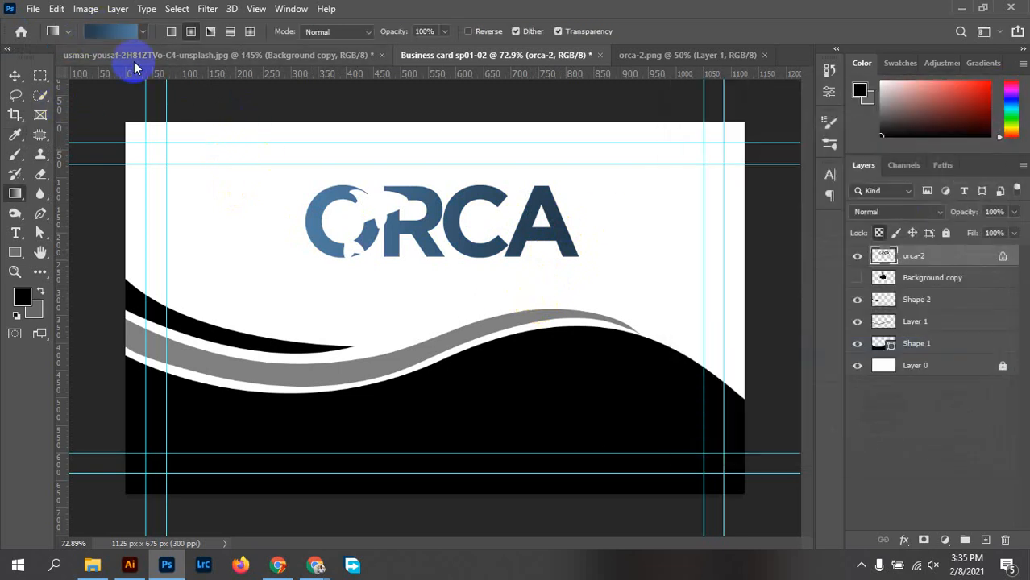
pyautogui.click(143, 31)
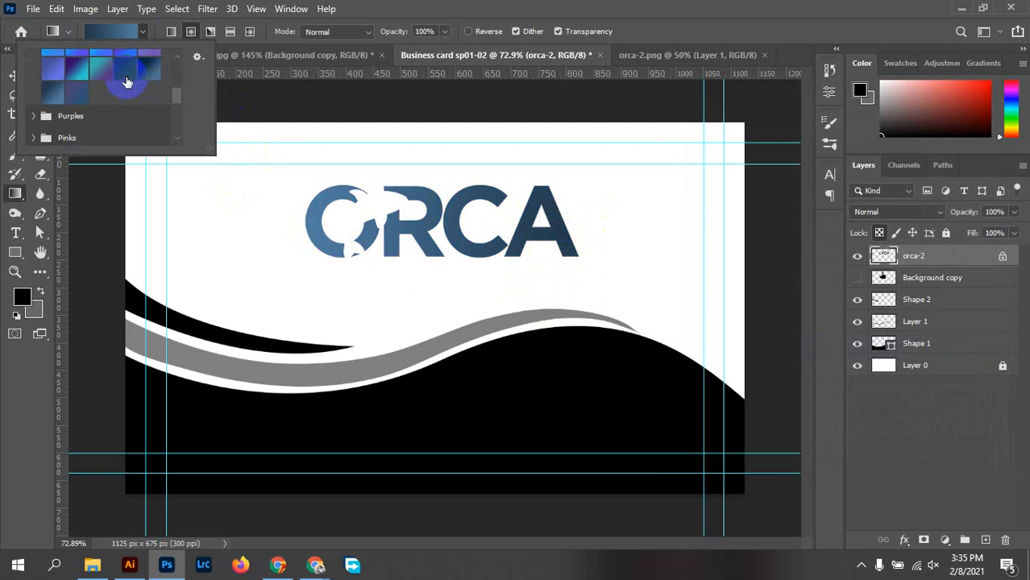
pyautogui.scroll(2, 129, 84)
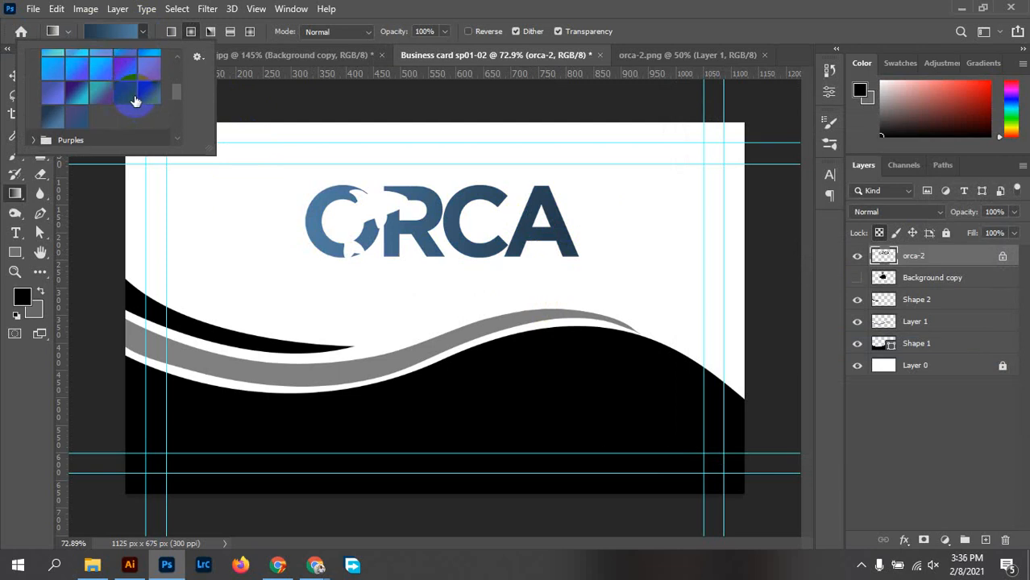
pyautogui.click(133, 98)
pyautogui.click(375, 237)
pyautogui.moveTo(395, 242); pyautogui.dragTo(298, 230)
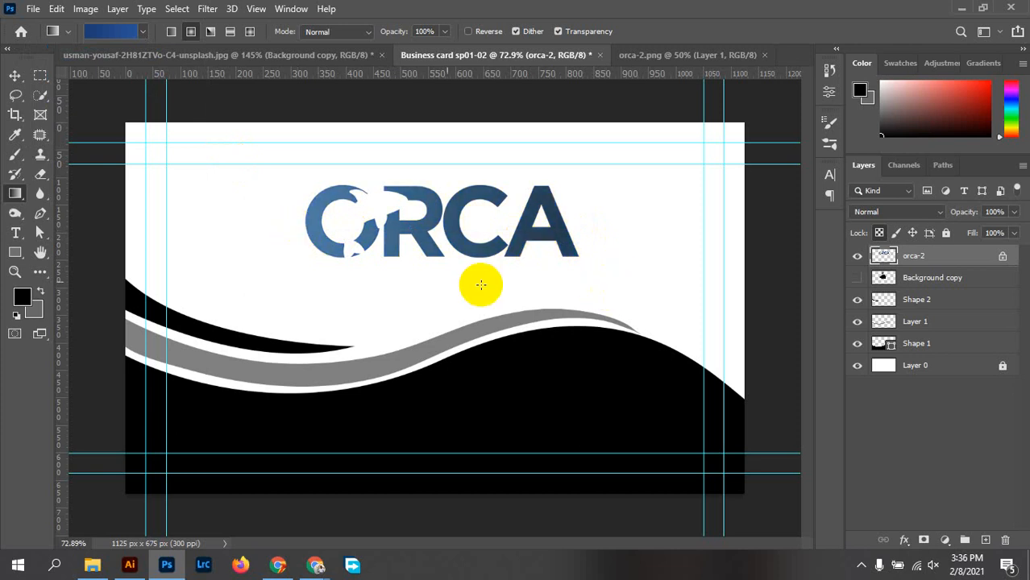
# Lock Shape 2's transparent pixels and fill the top wave stripe with a blue gradient
pyautogui.moveTo(617, 315); pyautogui.dragTo(452, 465)
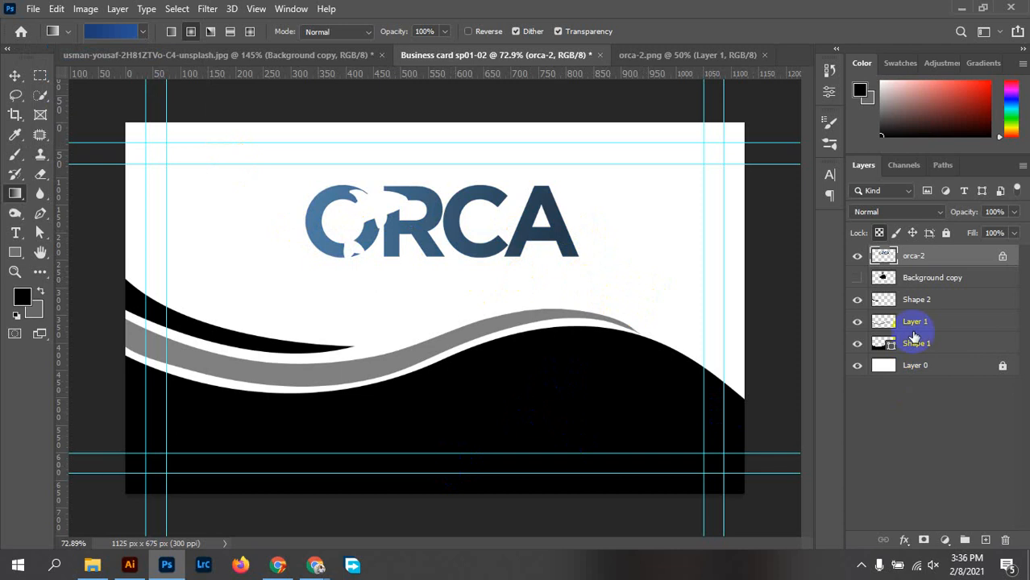
pyautogui.click(939, 281)
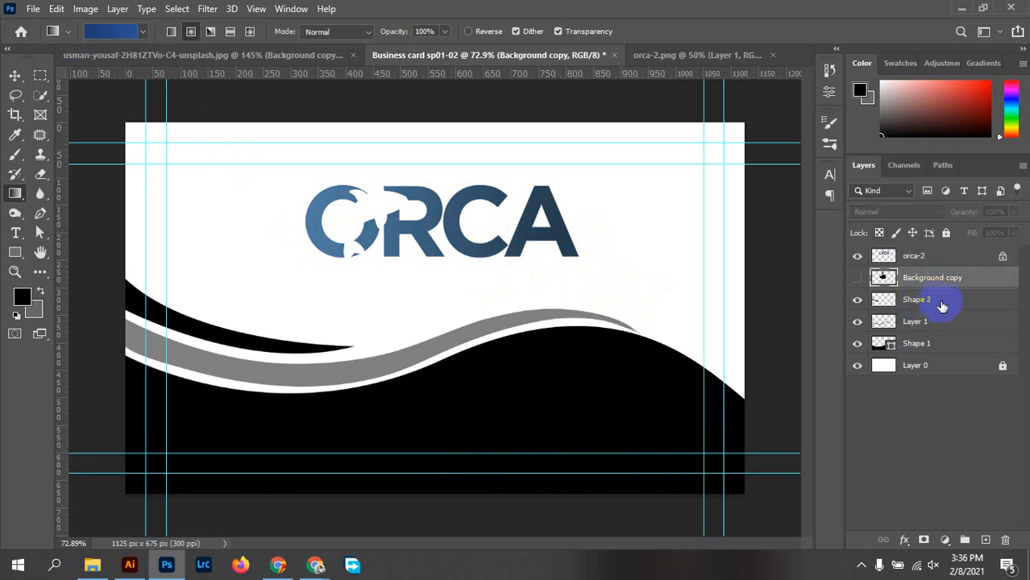
pyautogui.click(942, 307)
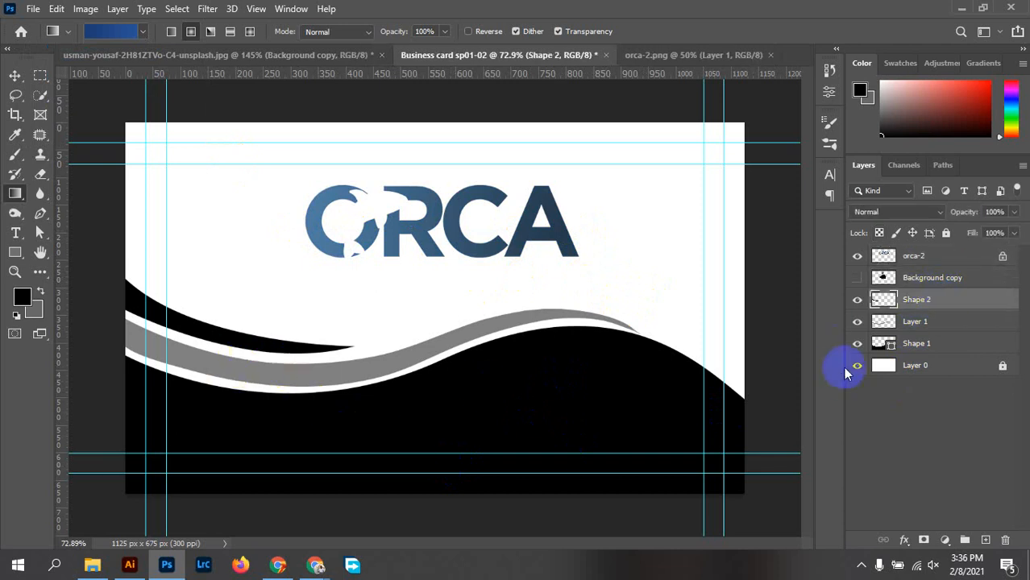
pyautogui.click(856, 299)
pyautogui.click(856, 299)
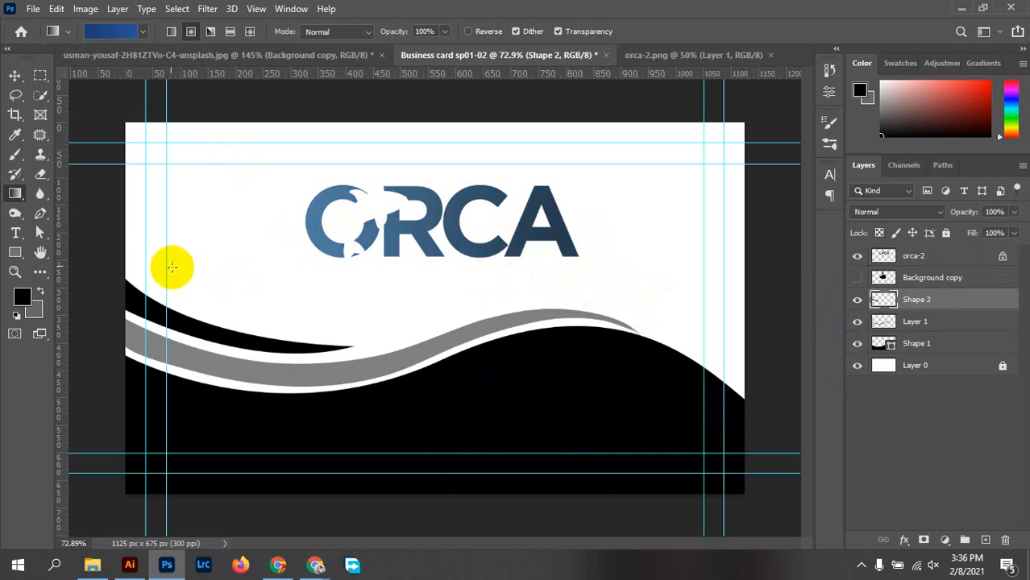
pyautogui.moveTo(118, 291); pyautogui.dragTo(287, 344)
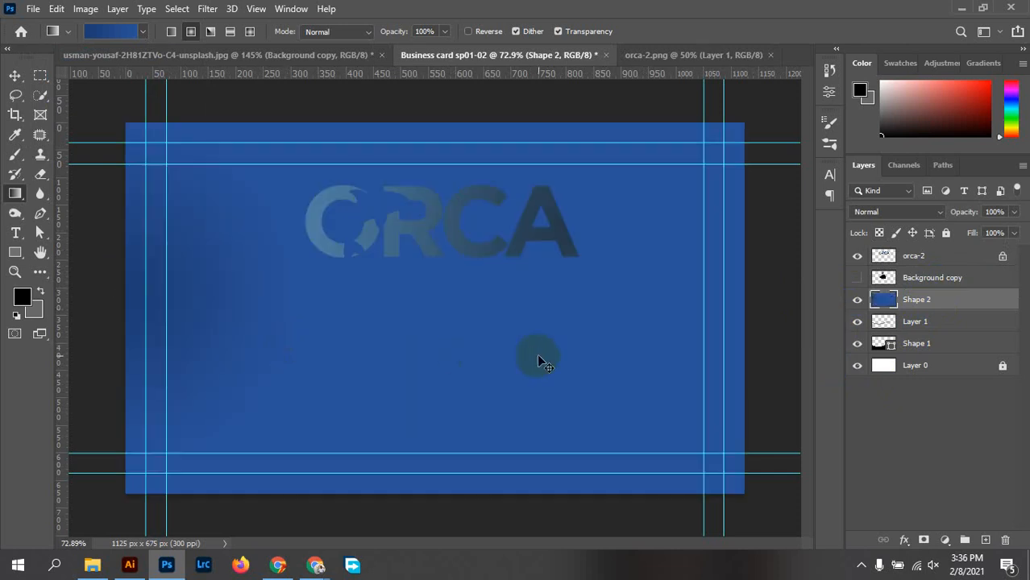
pyautogui.hotkey('ctrl', 'z')
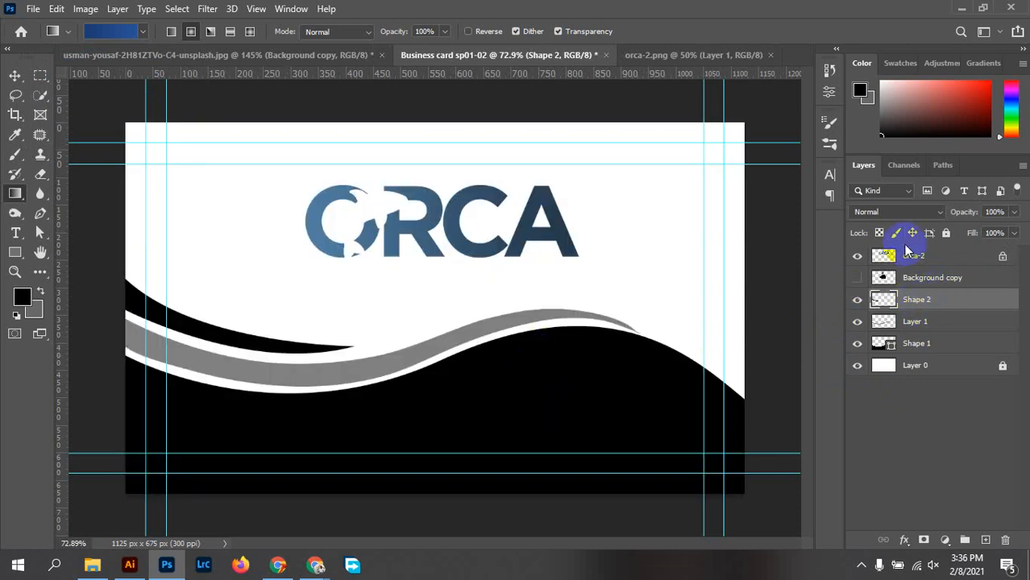
pyautogui.click(879, 232)
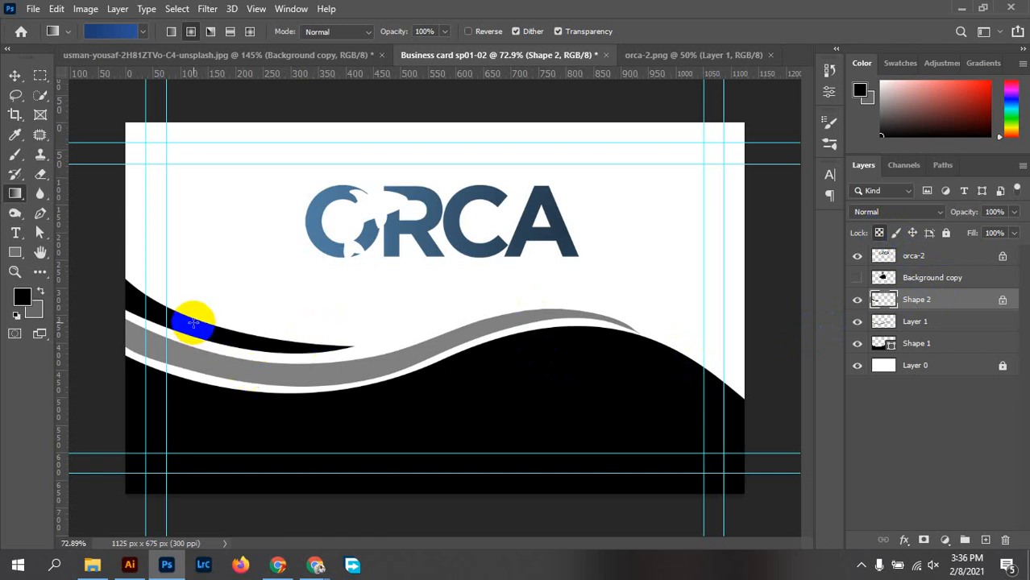
pyautogui.moveTo(106, 297); pyautogui.dragTo(336, 338)
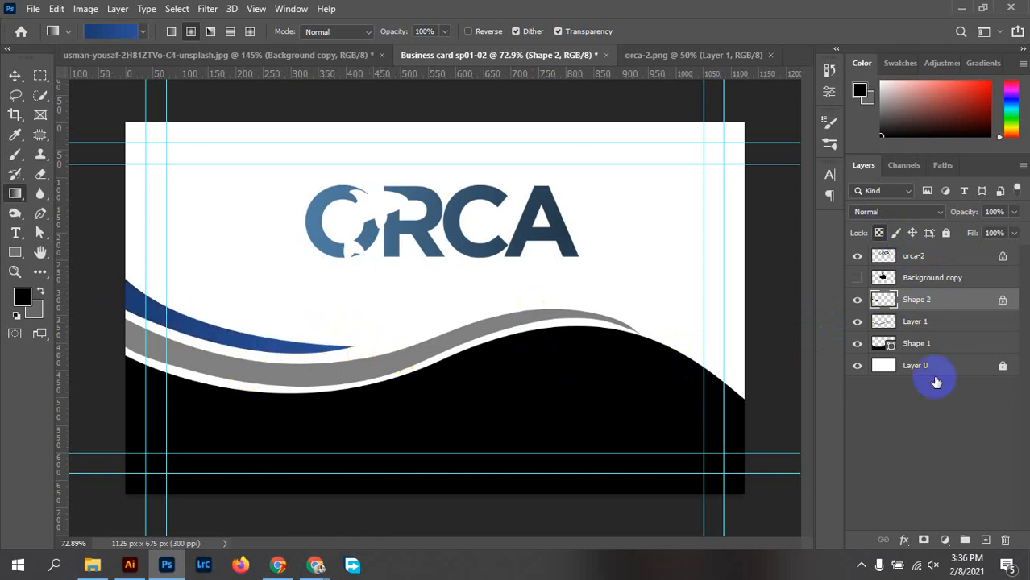
# Lock Layer 1's transparency and fill the grey wave band with a darker blue gradient
pyautogui.click(921, 329)
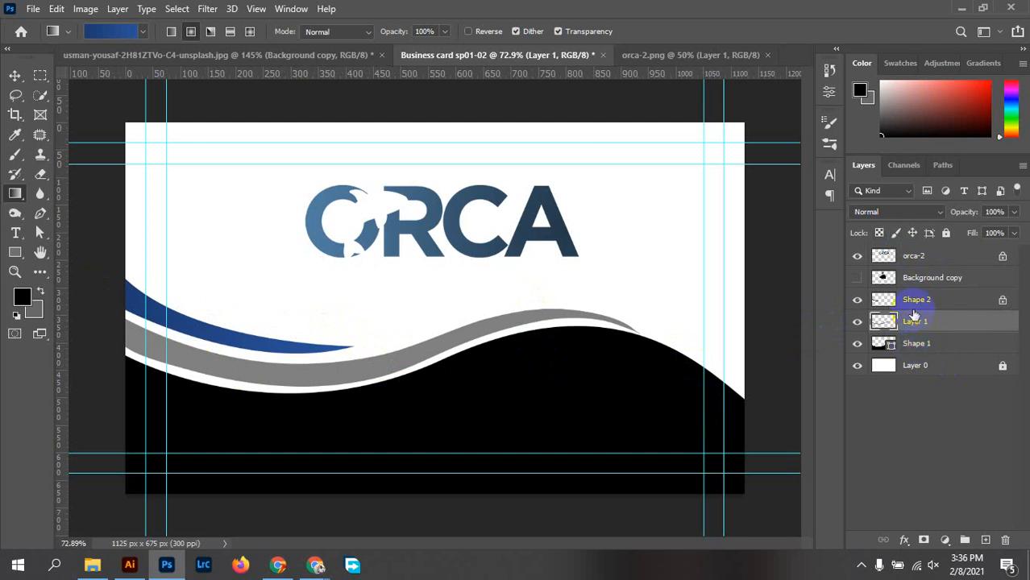
pyautogui.click(880, 233)
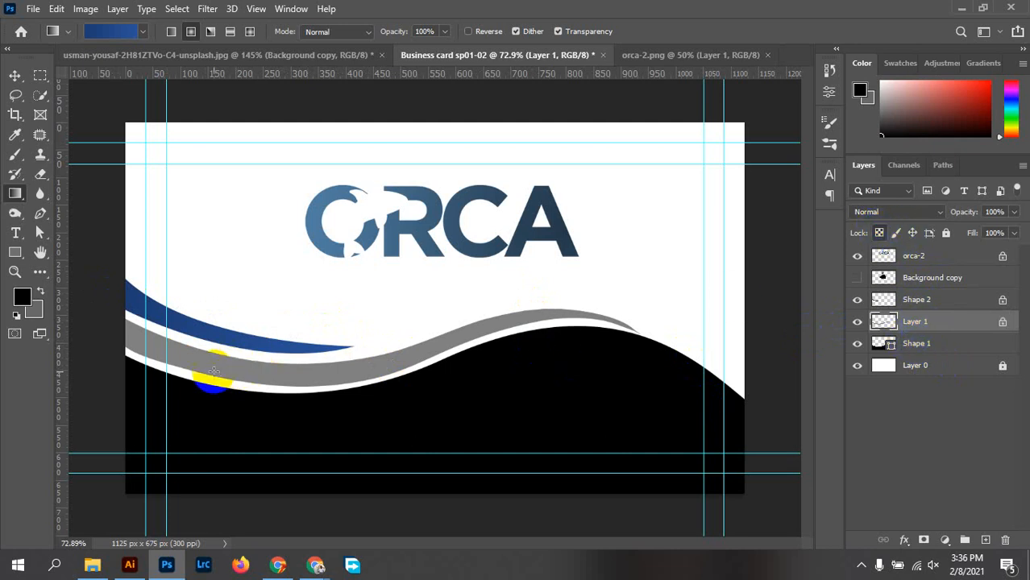
pyautogui.moveTo(214, 372); pyautogui.dragTo(356, 350)
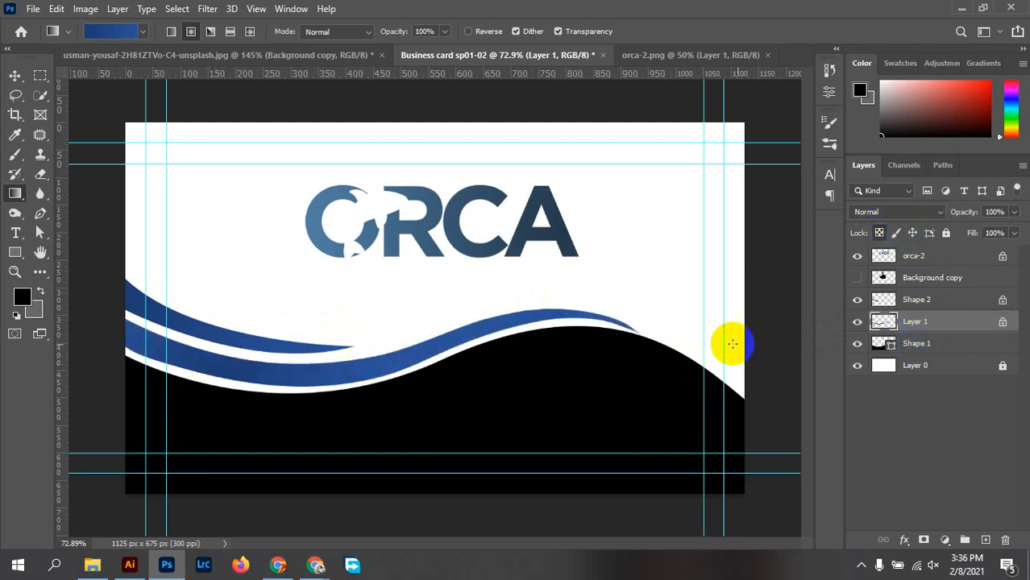
pyautogui.moveTo(693, 360); pyautogui.dragTo(568, 387)
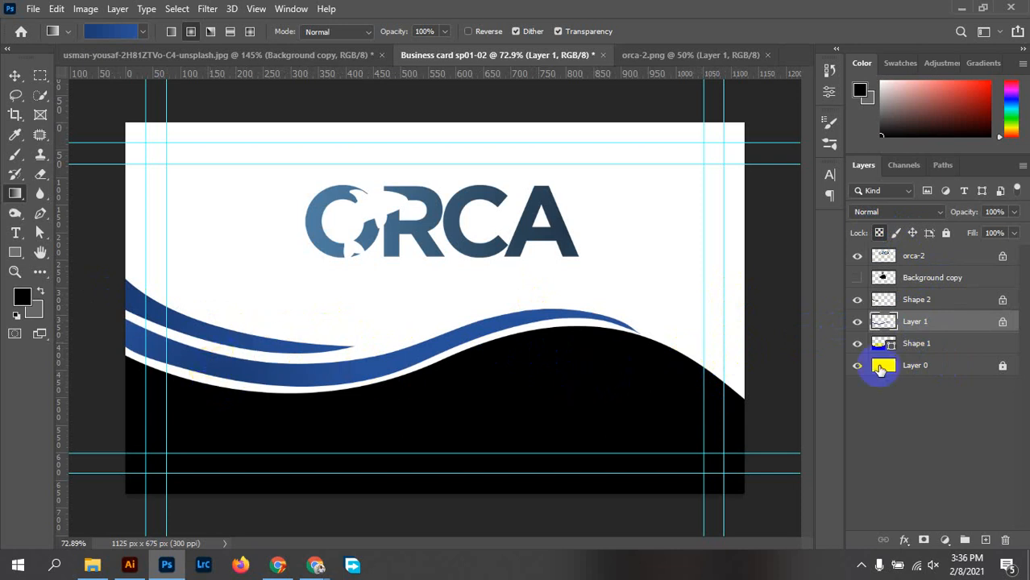
pyautogui.click(142, 36)
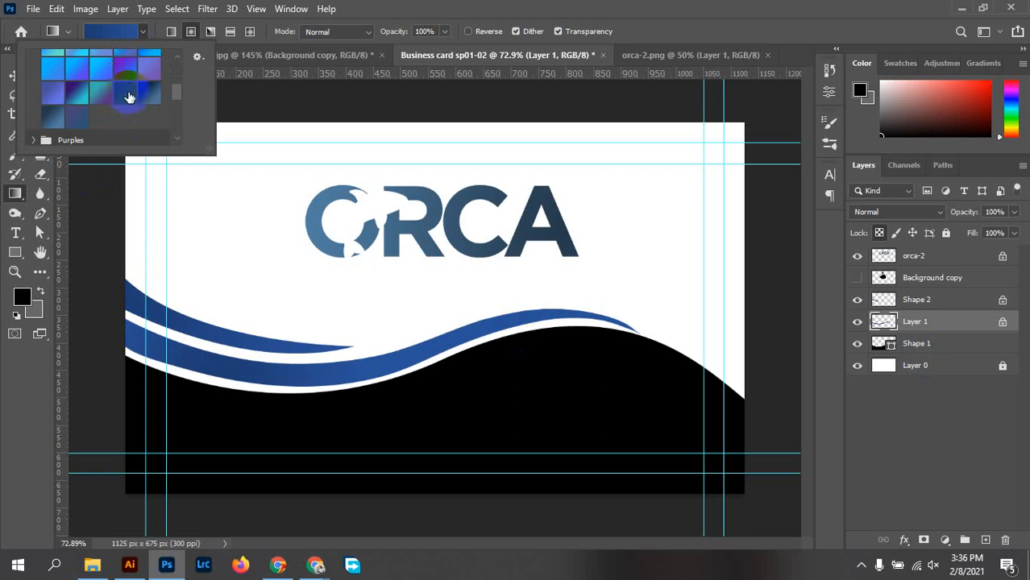
pyautogui.click(51, 124)
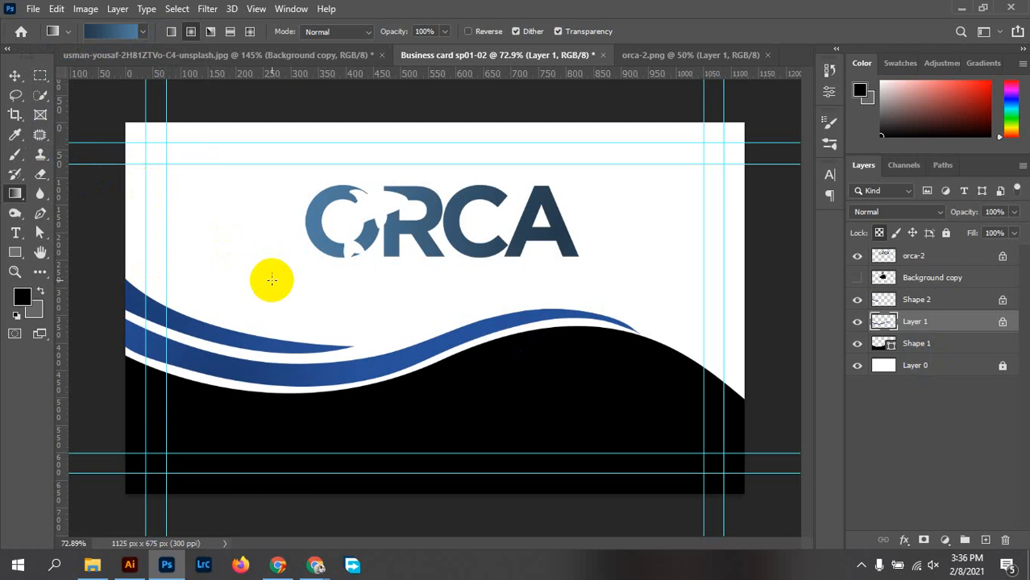
pyautogui.moveTo(200, 376); pyautogui.dragTo(502, 322)
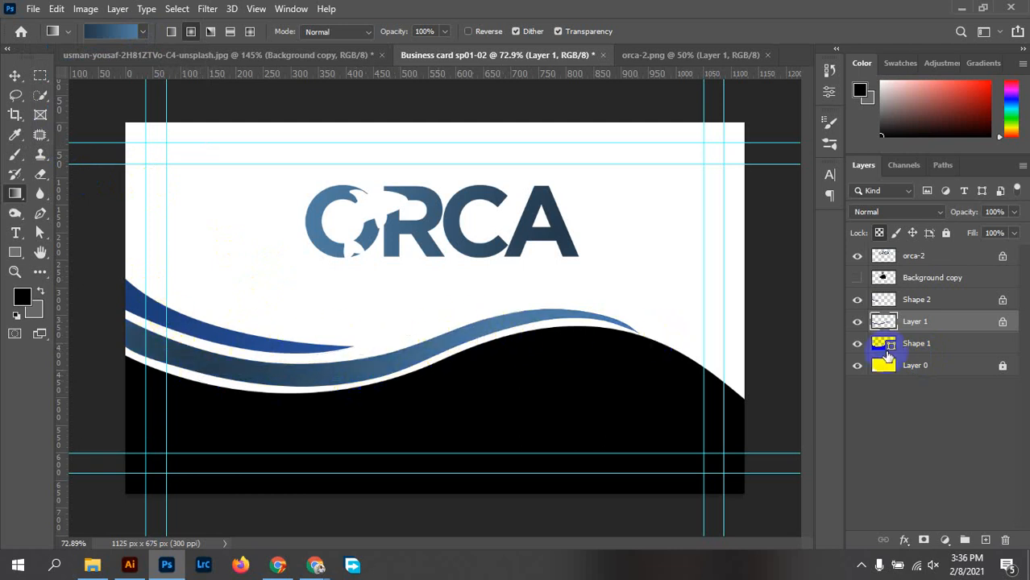
# Rasterize Shape 1, lock its transparent pixels, and sweep a blue gradient across the black area
pyautogui.click(924, 347)
pyautogui.rightClick(924, 348)
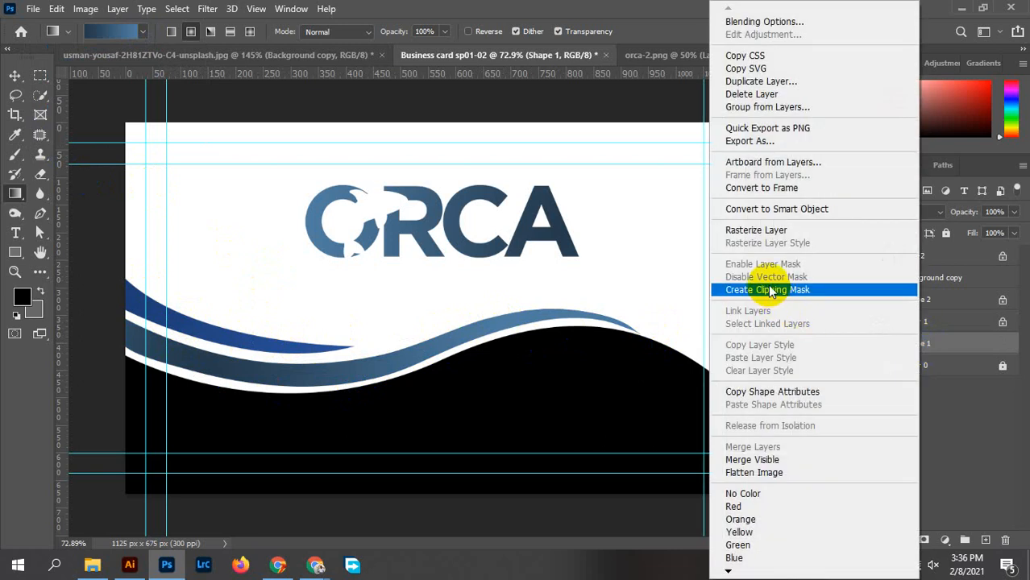
pyautogui.click(761, 230)
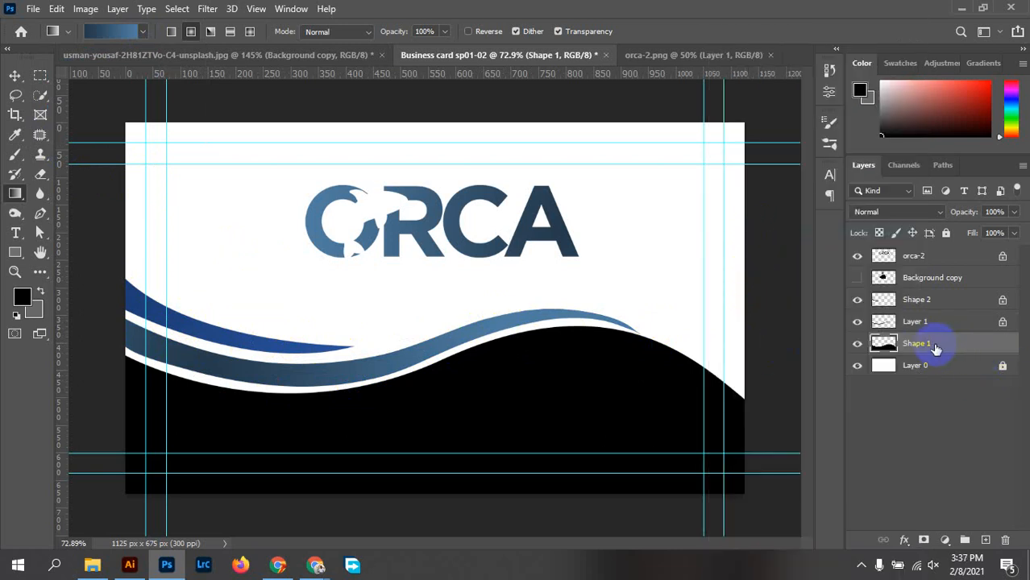
pyautogui.click(879, 233)
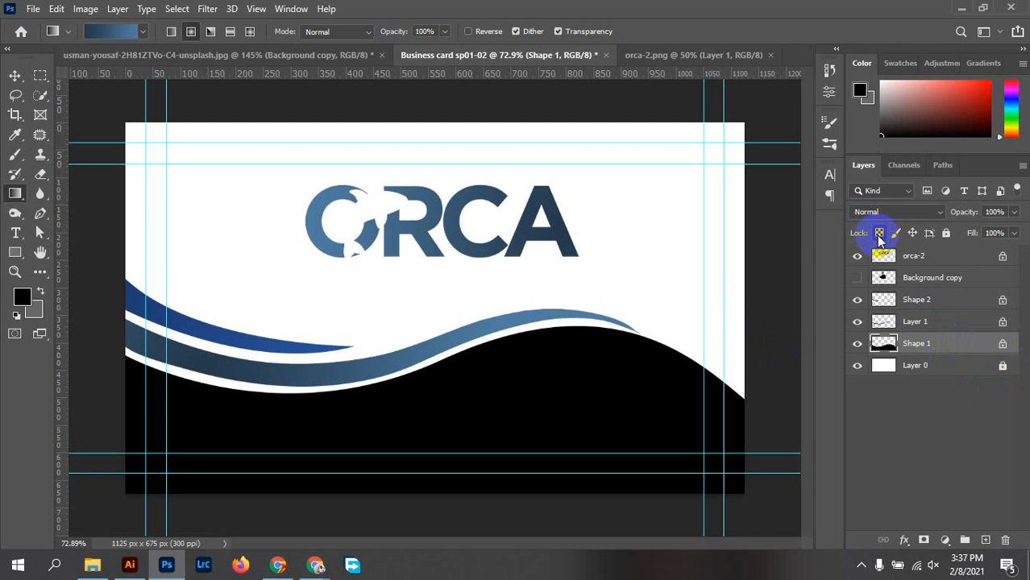
pyautogui.moveTo(129, 454); pyautogui.dragTo(635, 435)
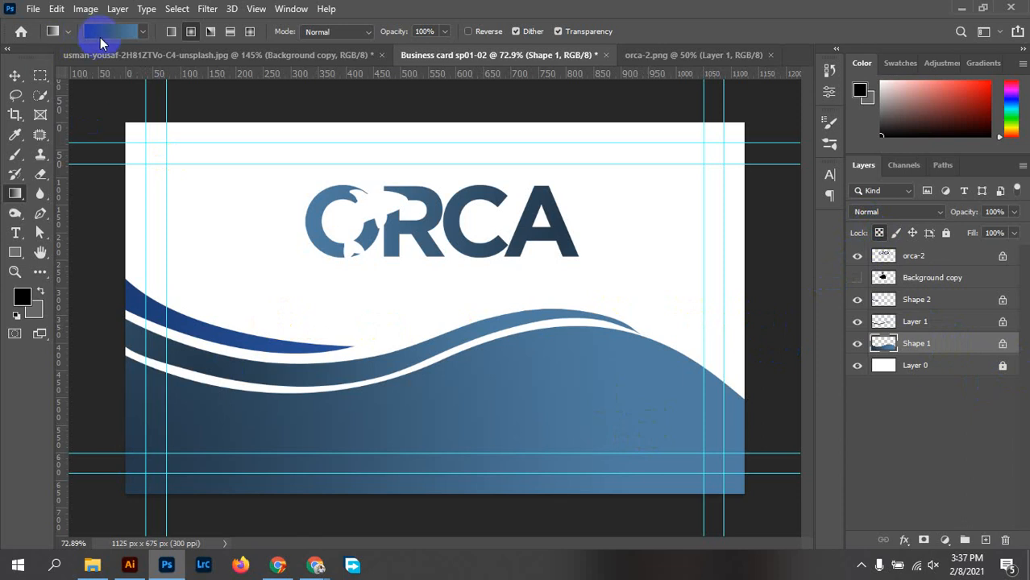
pyautogui.click(146, 32)
pyautogui.click(262, 324)
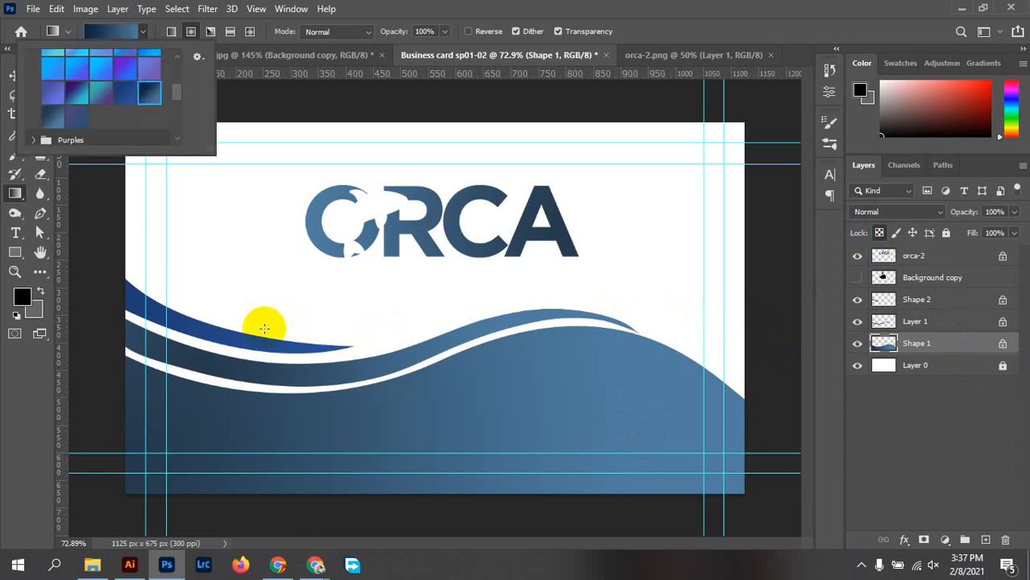
pyautogui.moveTo(374, 451); pyautogui.dragTo(596, 397)
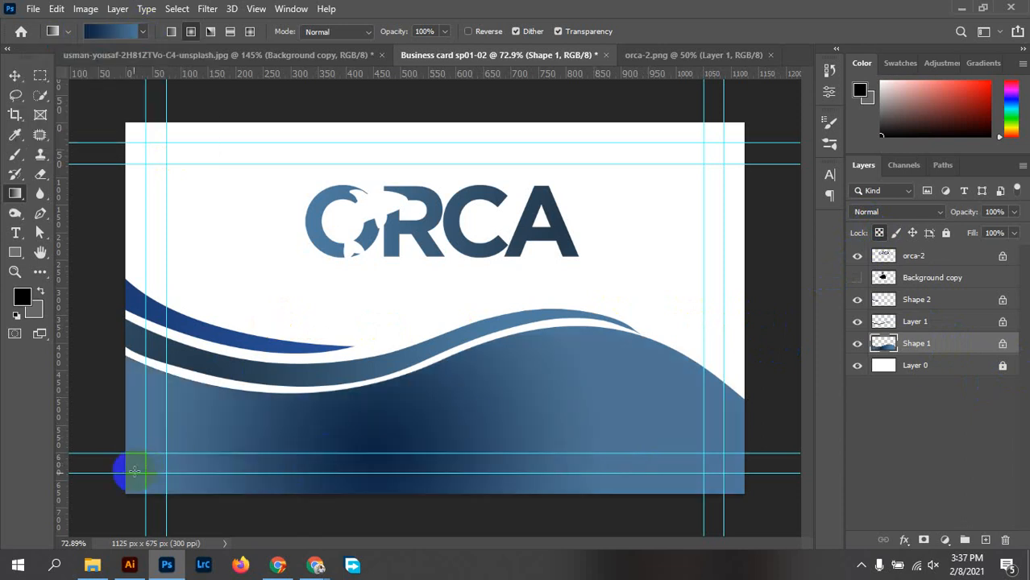
pyautogui.moveTo(120, 501); pyautogui.dragTo(620, 420)
pyautogui.moveTo(745, 401); pyautogui.dragTo(743, 401)
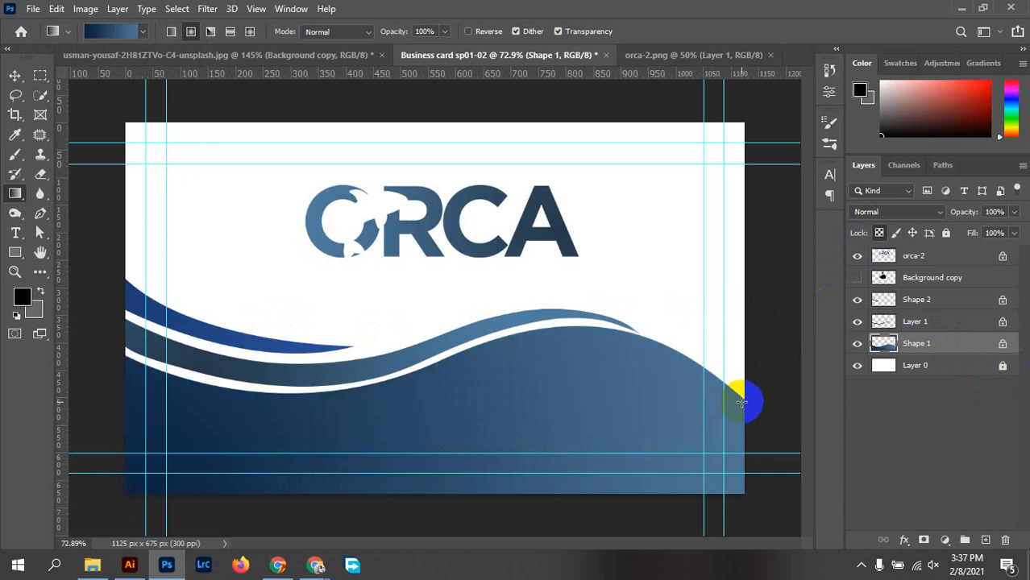
# Refill Shape 1 with a different royal blue preset, dragged from lower-left to the right edge
pyautogui.click(143, 32)
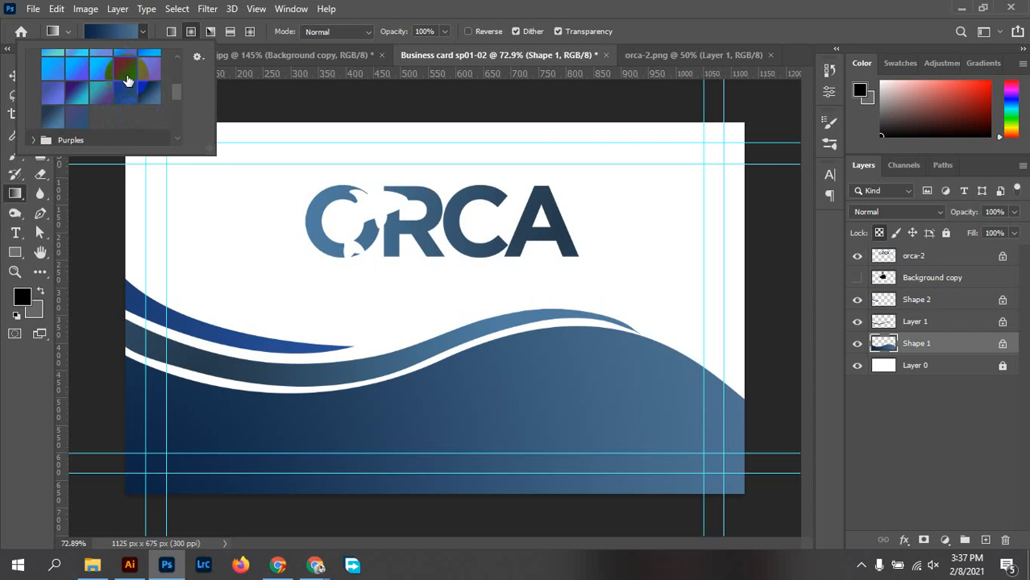
pyautogui.click(124, 92)
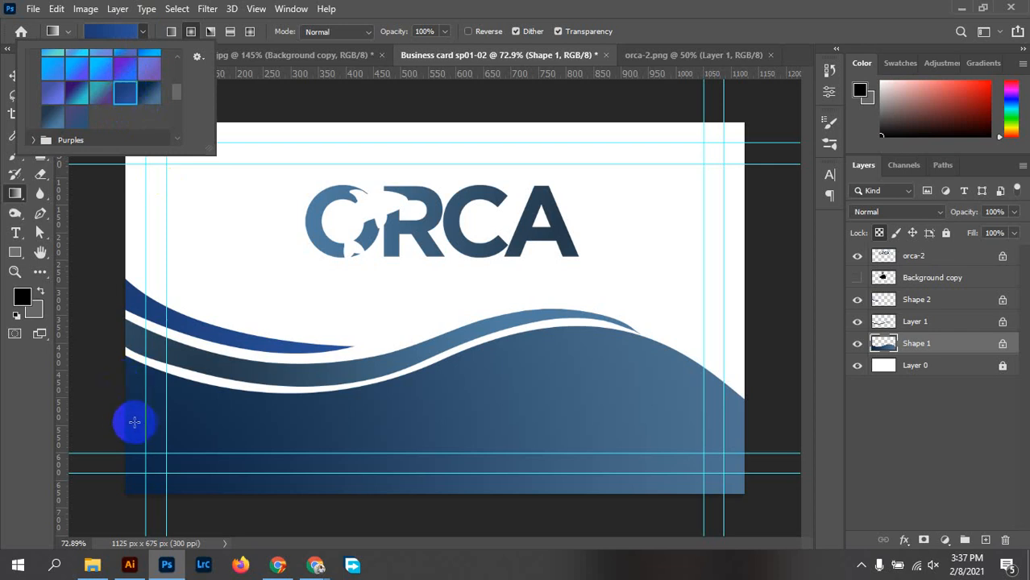
pyautogui.moveTo(127, 421); pyautogui.dragTo(746, 435)
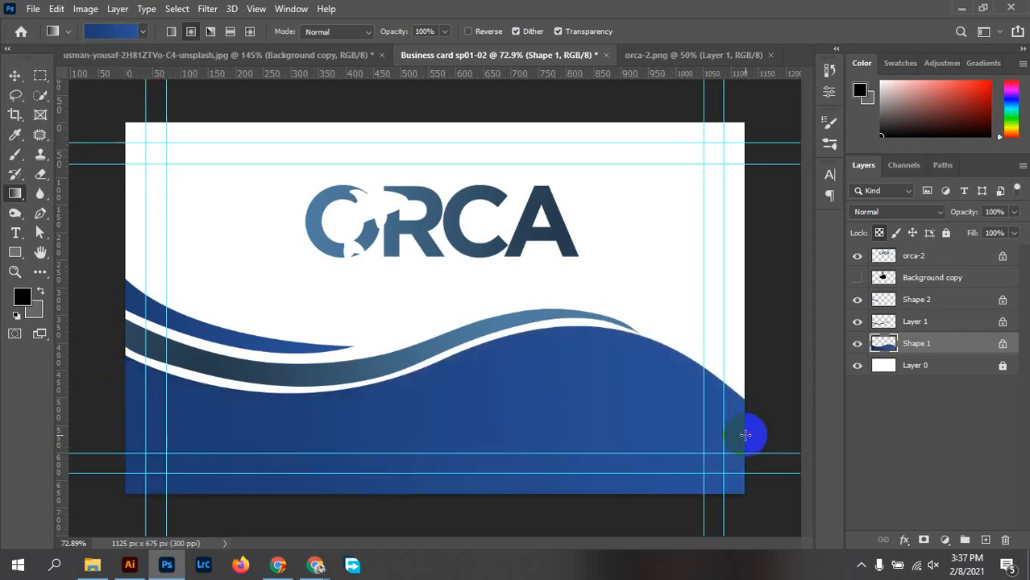
pyautogui.moveTo(750, 496); pyautogui.dragTo(107, 360)
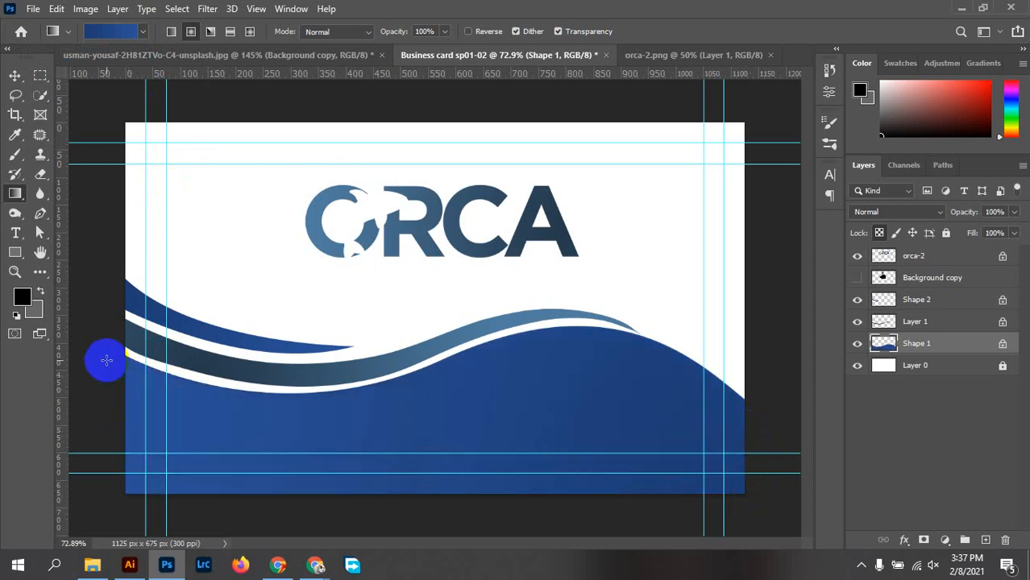
pyautogui.moveTo(132, 491); pyautogui.dragTo(745, 382)
pyautogui.moveTo(557, 212); pyautogui.dragTo(557, 212)
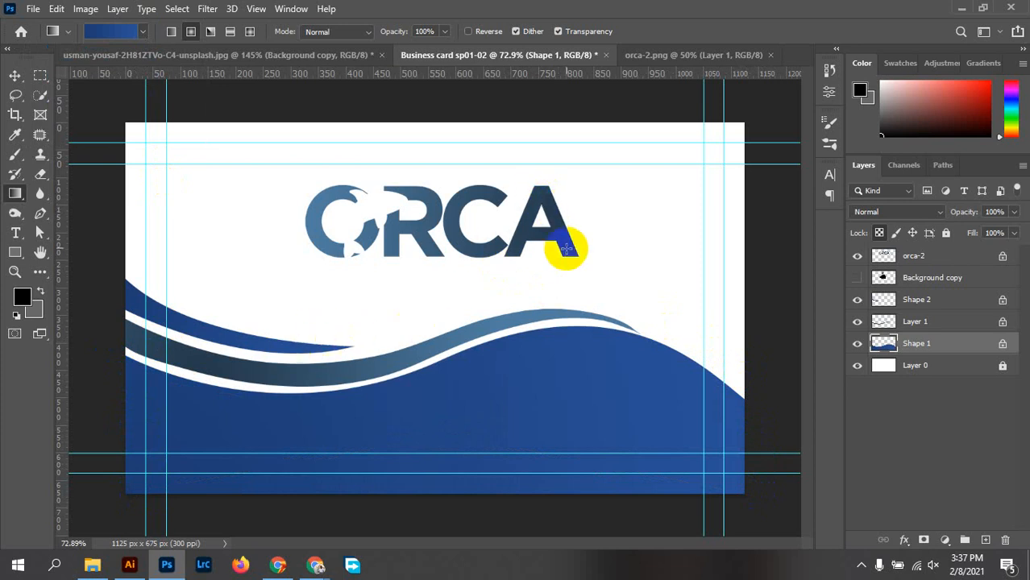
# On Layer 1, fill the lower wave stripe with a blue-purple gradient preset
pyautogui.click(926, 321)
pyautogui.moveTo(136, 361); pyautogui.dragTo(604, 327)
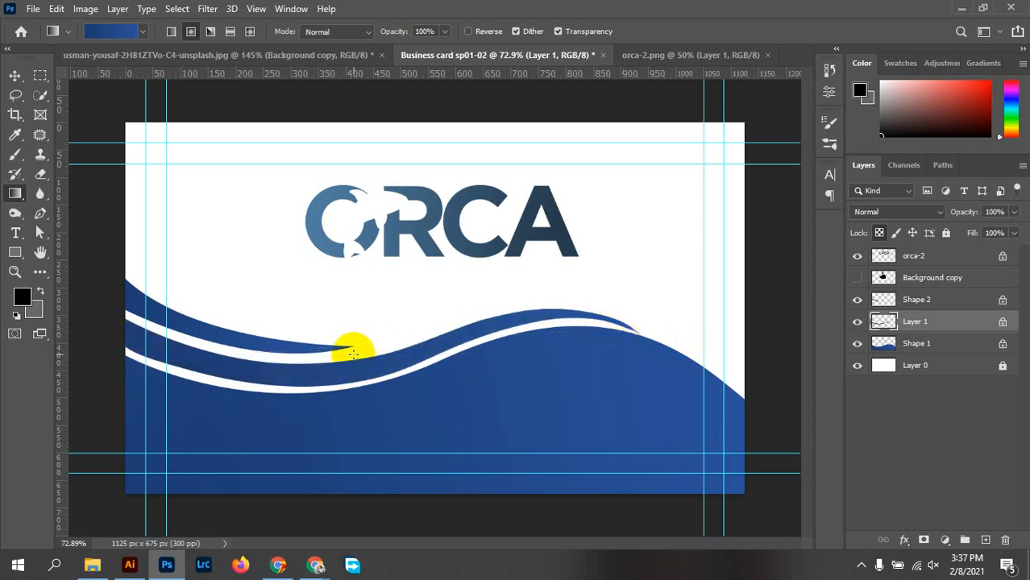
pyautogui.click(144, 30)
pyautogui.scroll(2, 130, 75)
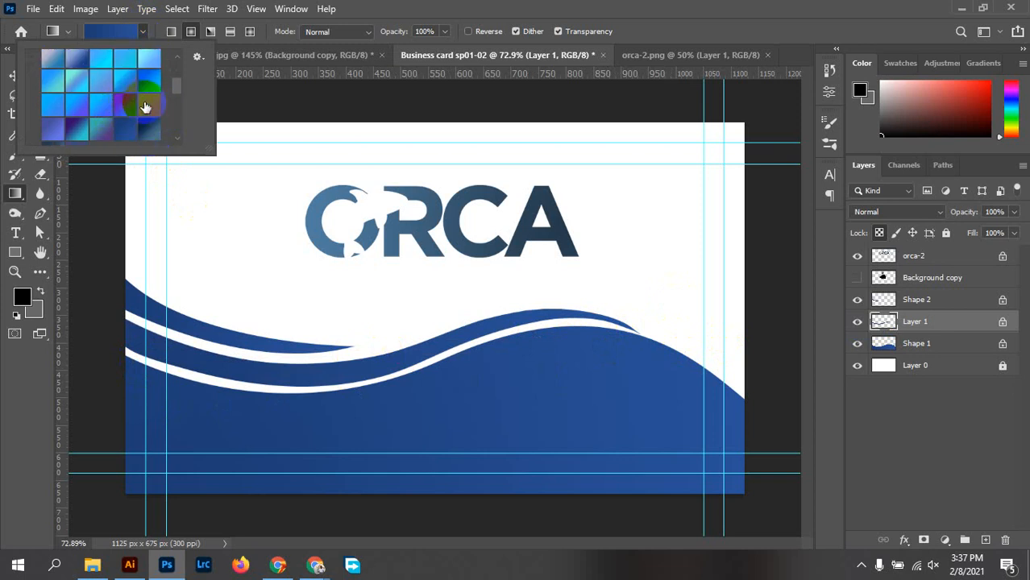
pyautogui.click(125, 105)
pyautogui.click(123, 363)
pyautogui.moveTo(123, 363); pyautogui.dragTo(502, 335)
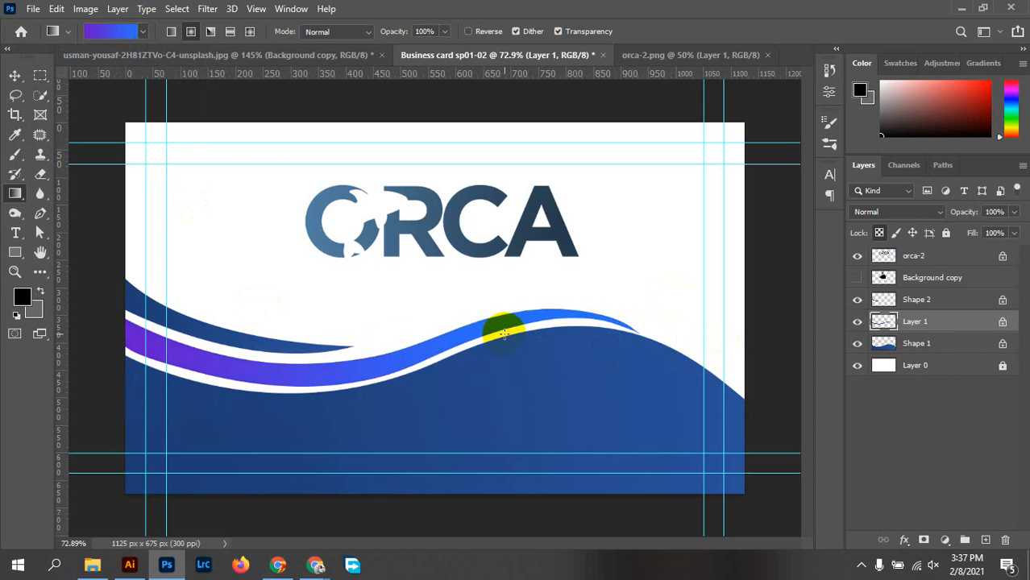
# Reapply the gradient across the lower purple band and check the gradient editor
pyautogui.click(143, 32)
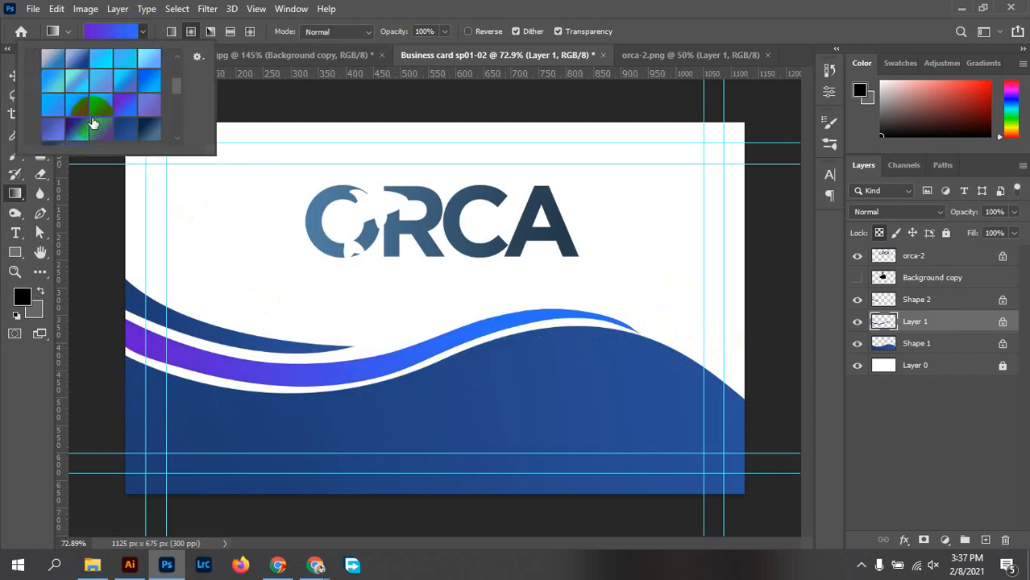
pyautogui.scroll(-3, 121, 101)
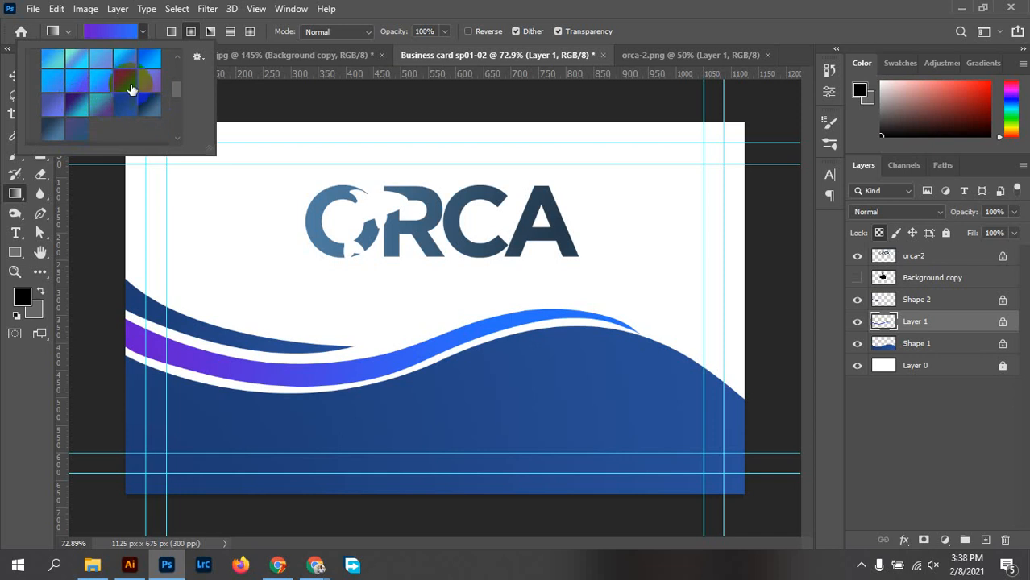
pyautogui.click(99, 336)
pyautogui.moveTo(99, 366); pyautogui.dragTo(516, 314)
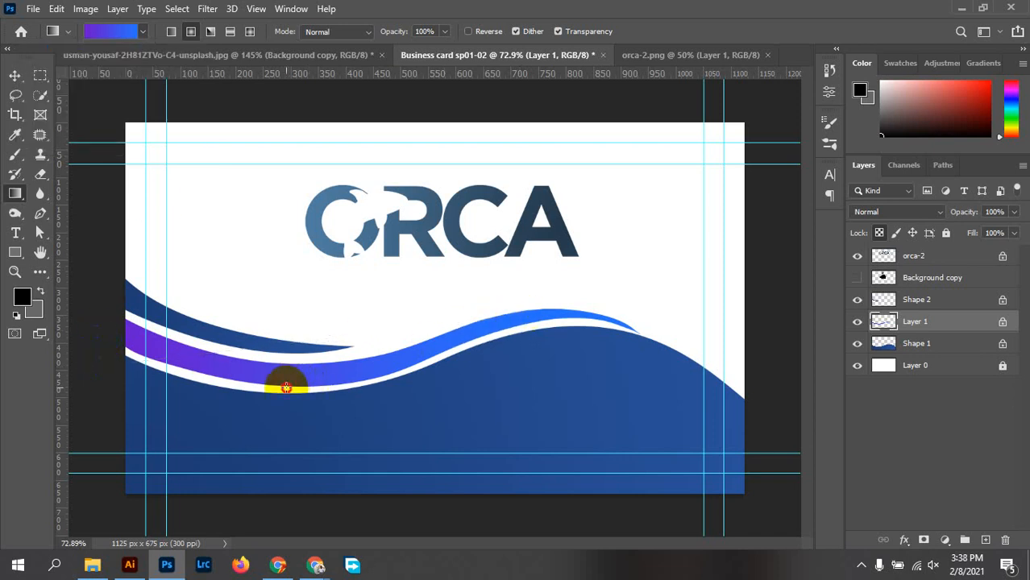
pyautogui.moveTo(287, 388); pyautogui.dragTo(469, 337)
pyautogui.click(133, 33)
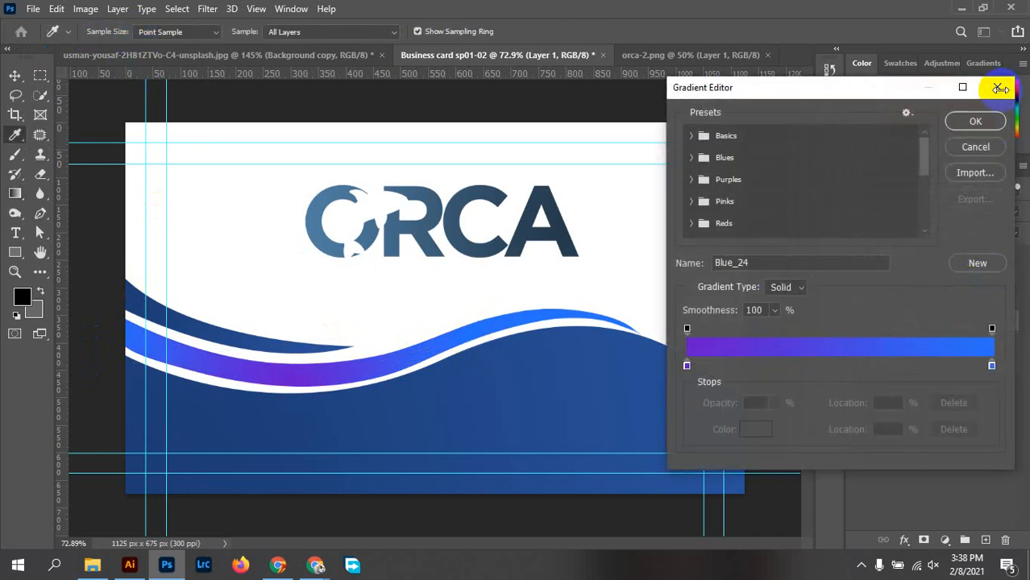
pyautogui.click(998, 88)
# Save the current gradient as a preset and redraw it across the wave band
pyautogui.click(143, 34)
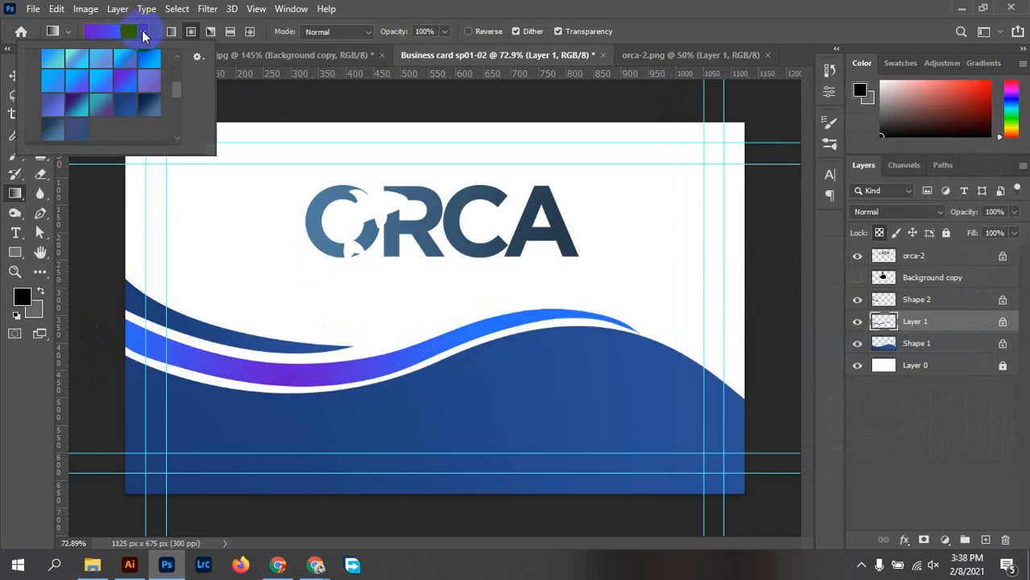
pyautogui.moveTo(143, 34); pyautogui.dragTo(64, 103)
pyautogui.moveTo(112, 364); pyautogui.dragTo(242, 345)
pyautogui.moveTo(573, 323); pyautogui.dragTo(572, 320)
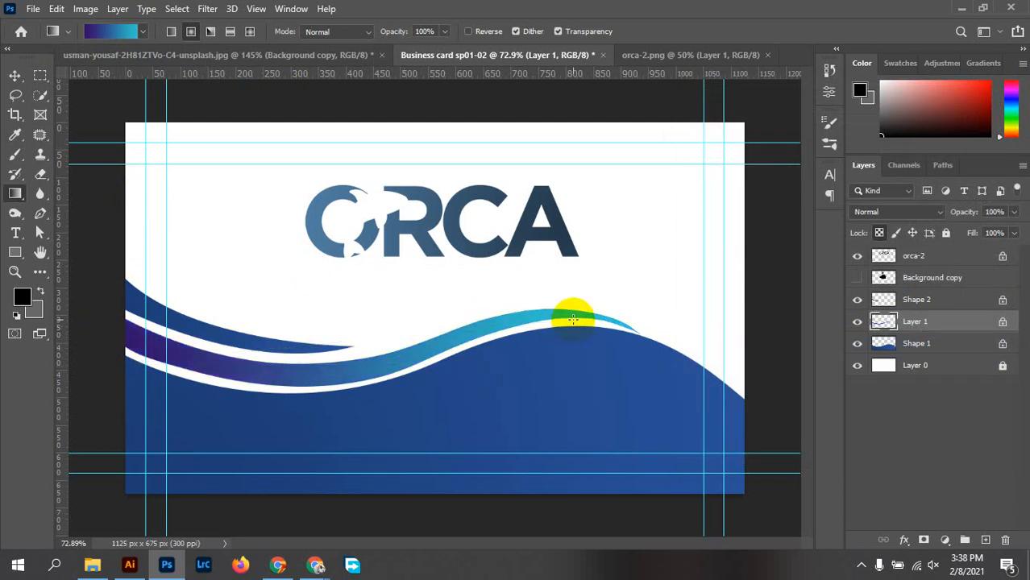
pyautogui.moveTo(366, 382); pyautogui.dragTo(466, 337)
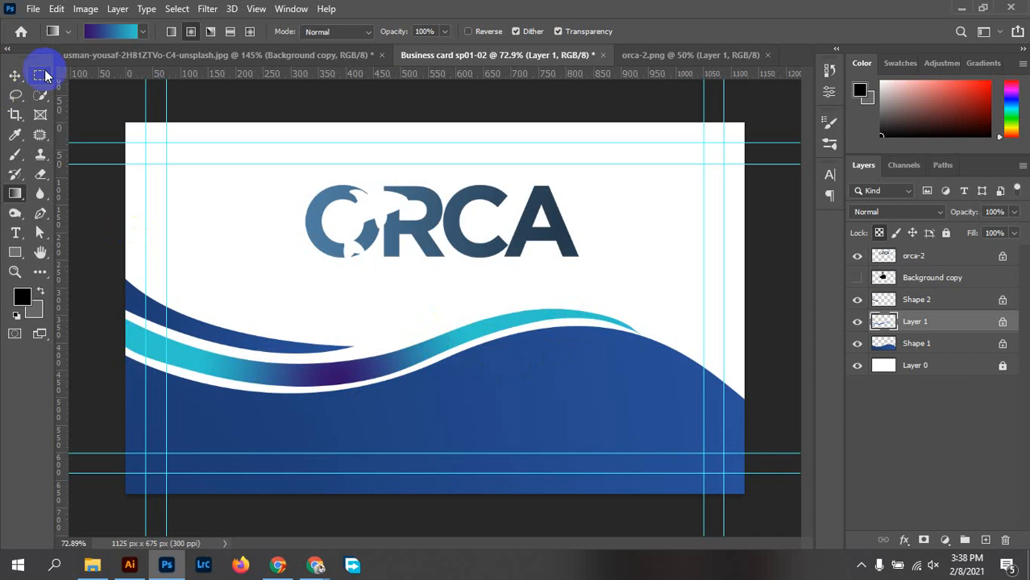
# Choose a blue gradient preset and redraw it across Layer 1's lower band
pyautogui.click(140, 30)
pyautogui.click(132, 106)
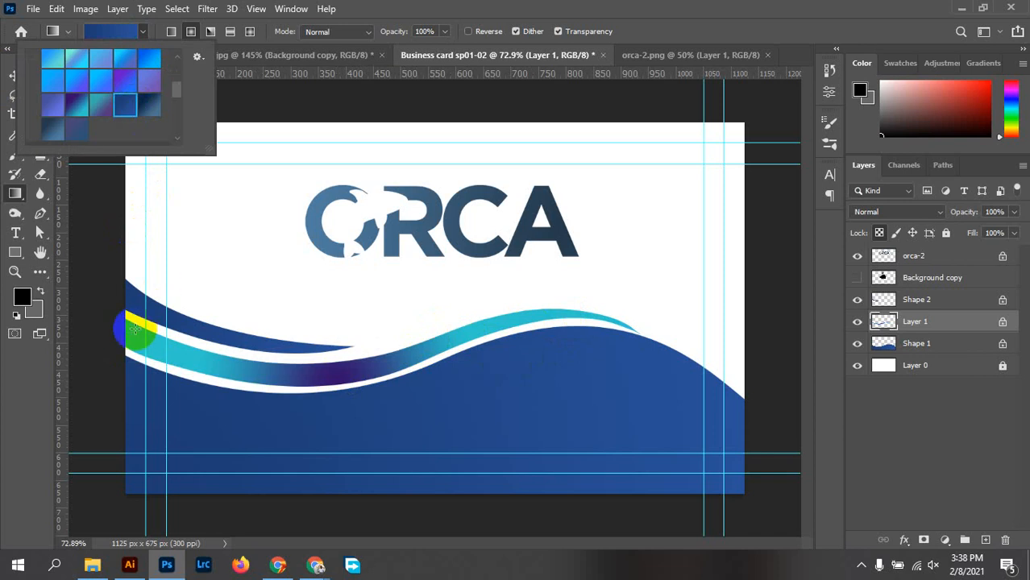
pyautogui.moveTo(119, 330); pyautogui.dragTo(621, 324)
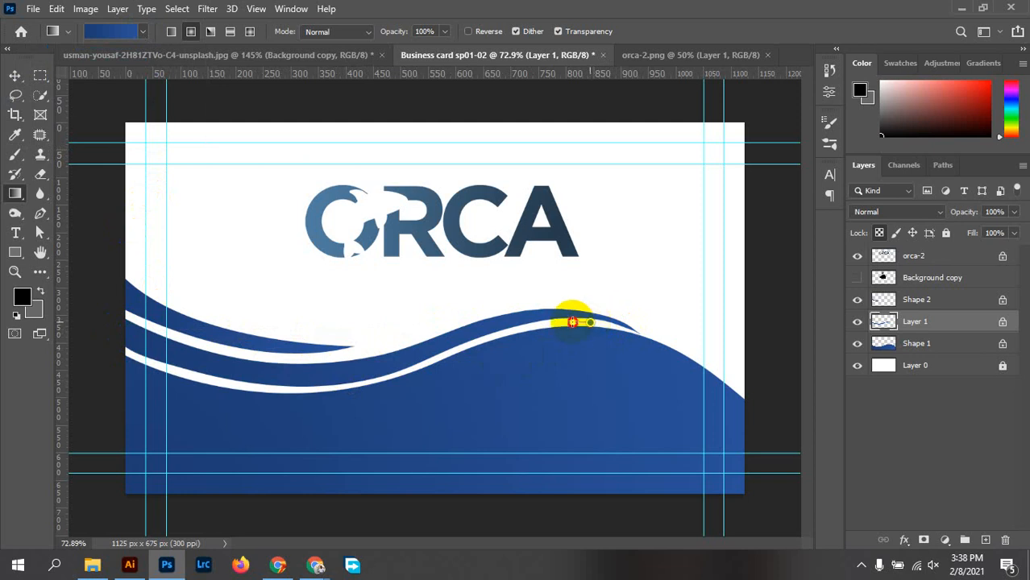
pyautogui.moveTo(590, 322); pyautogui.dragTo(118, 332)
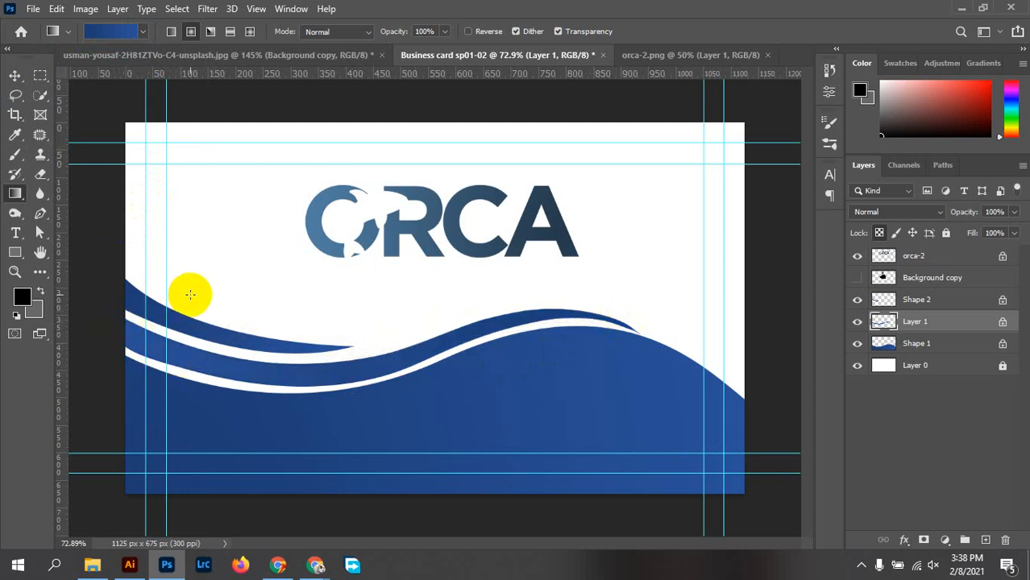
pyautogui.moveTo(107, 296); pyautogui.dragTo(285, 336)
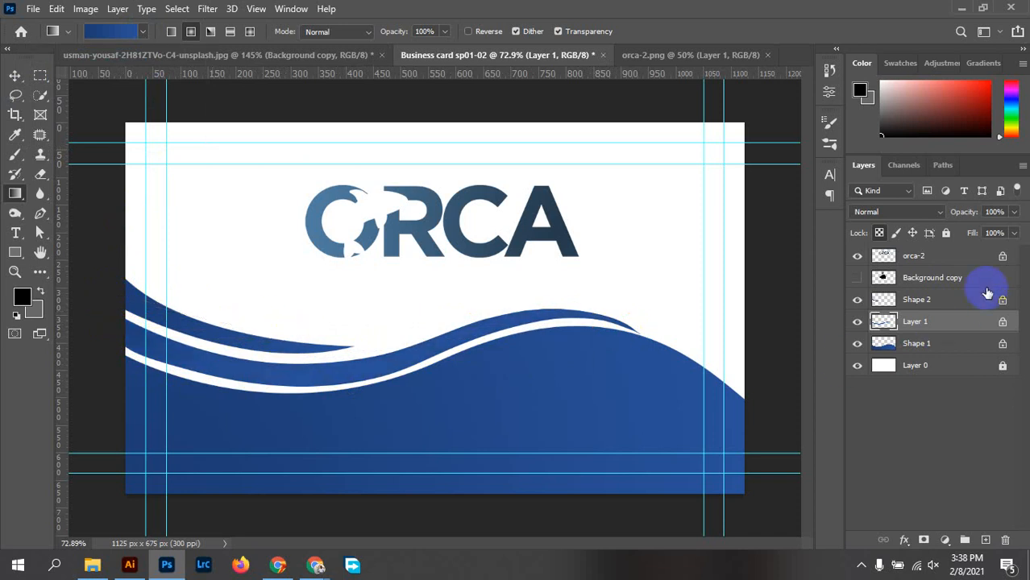
# Fill the Shape 2 upper wave band with the same blue gradient
pyautogui.click(915, 300)
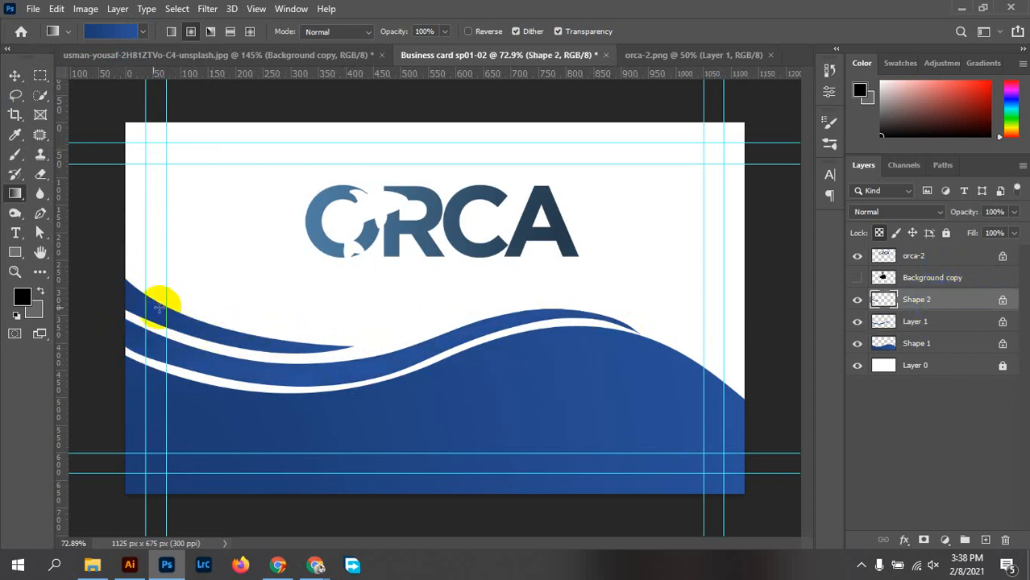
pyautogui.moveTo(107, 305); pyautogui.dragTo(324, 347)
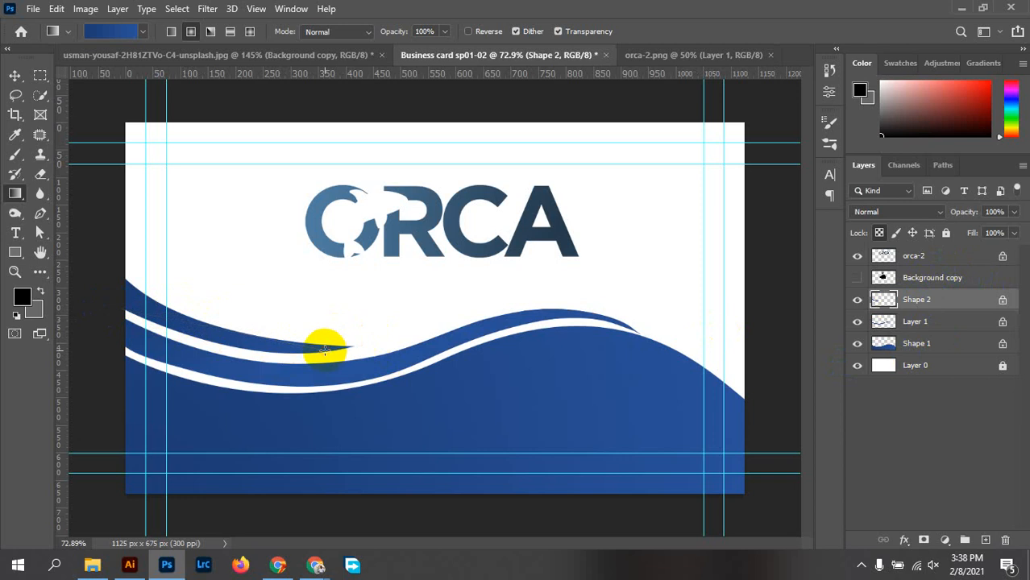
pyautogui.moveTo(92, 294); pyautogui.dragTo(791, 387)
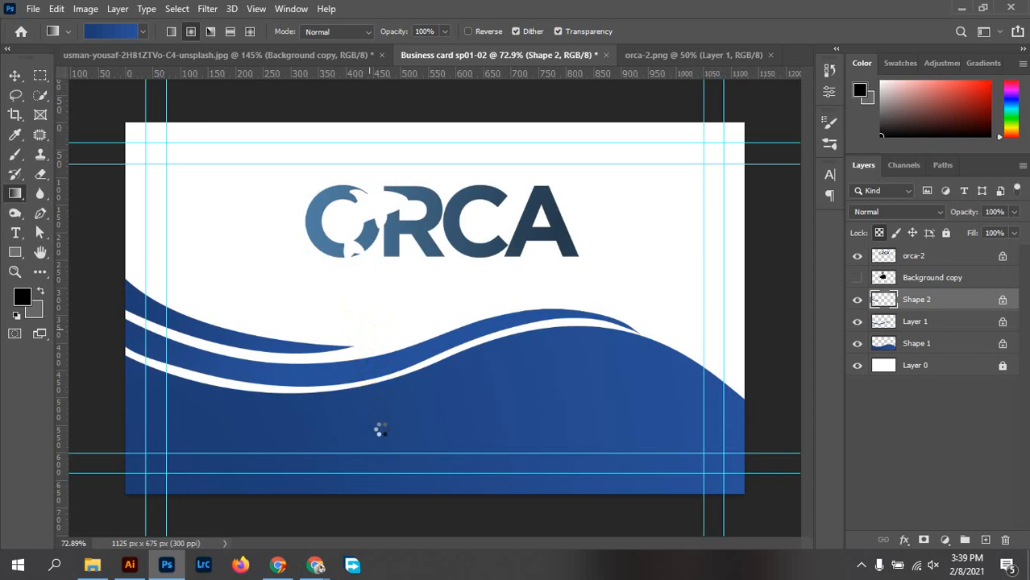
pyautogui.press('t')
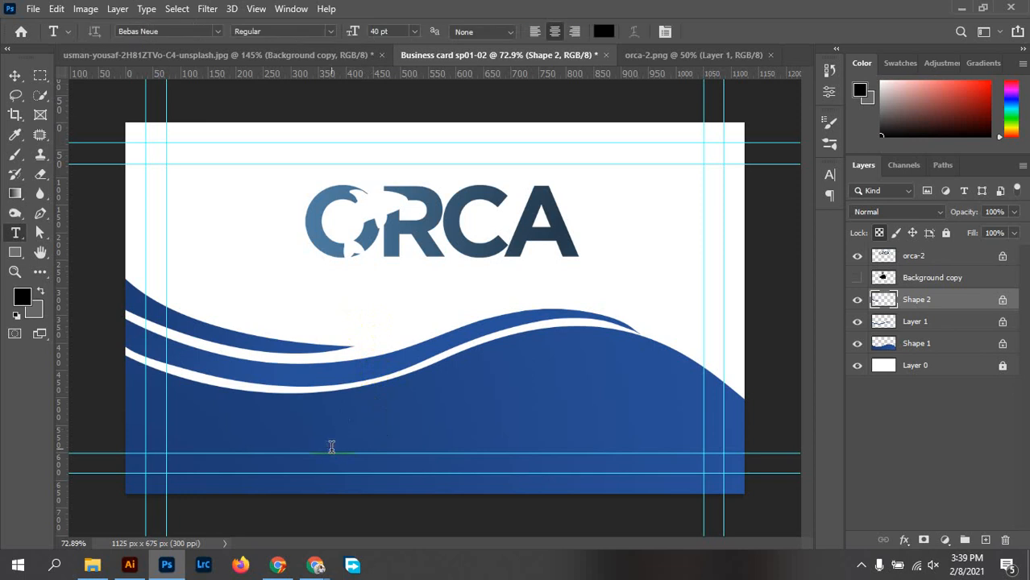
pyautogui.click(331, 446)
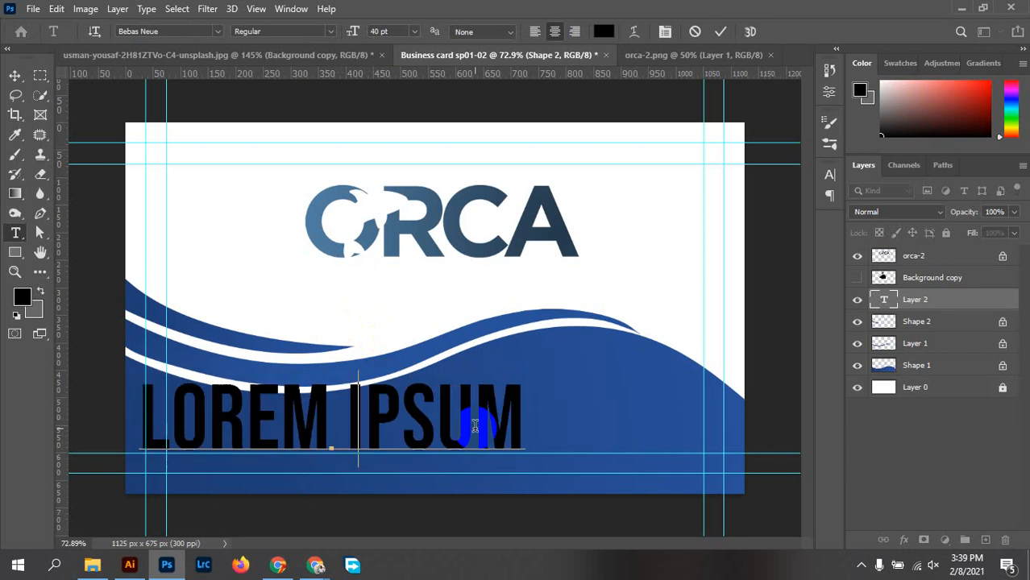
pyautogui.write('WWW.WE')
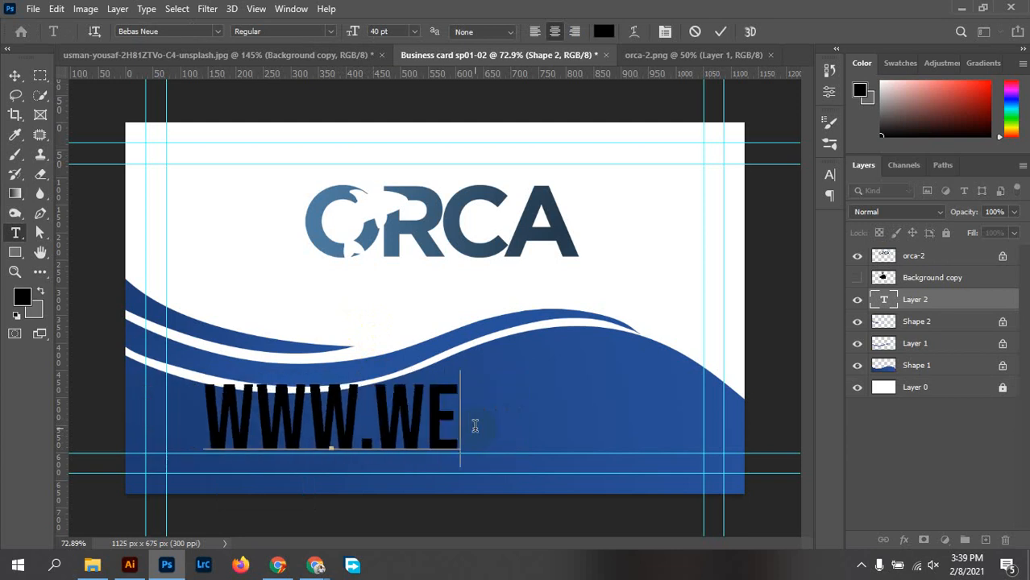
pyautogui.write('BSITE')
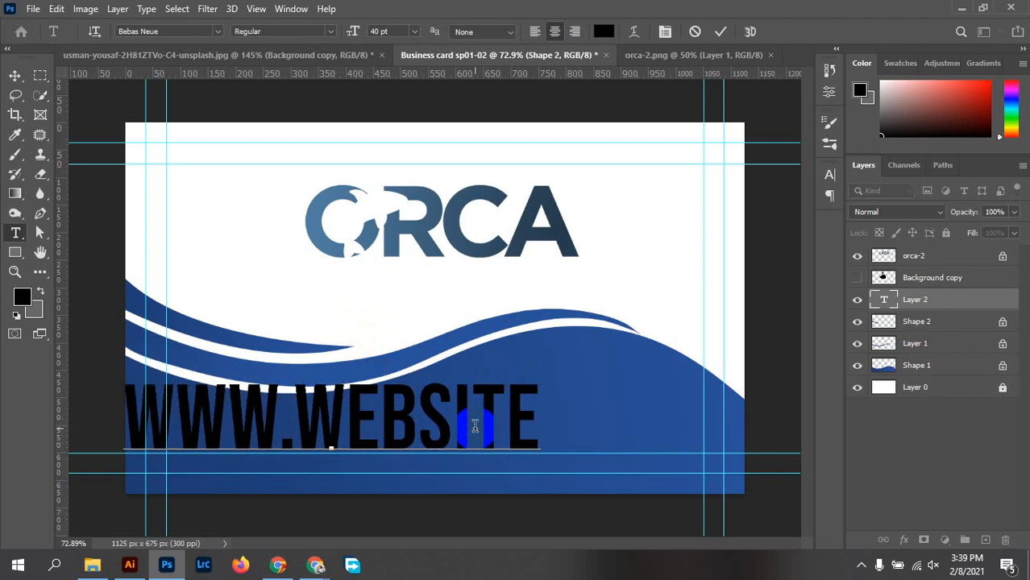
pyautogui.write('NAME')
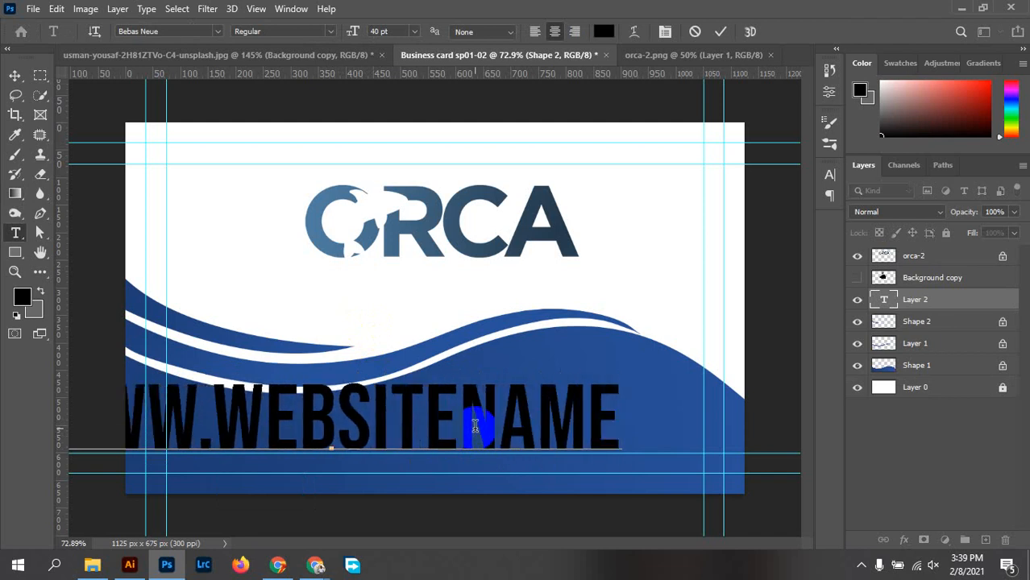
pyautogui.write('.COM')
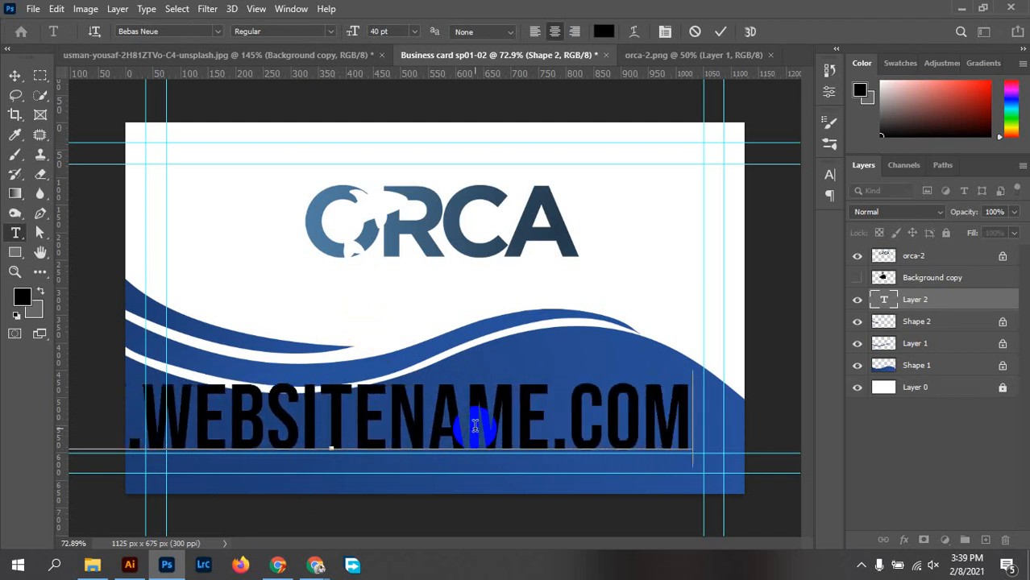
pyautogui.click(15, 76)
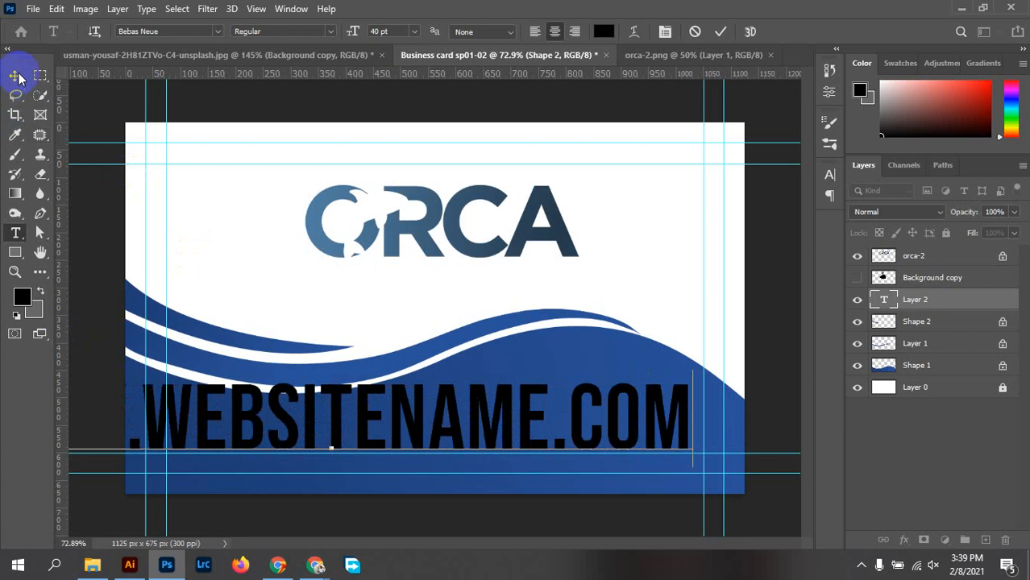
pyautogui.moveTo(403, 407); pyautogui.dragTo(455, 411)
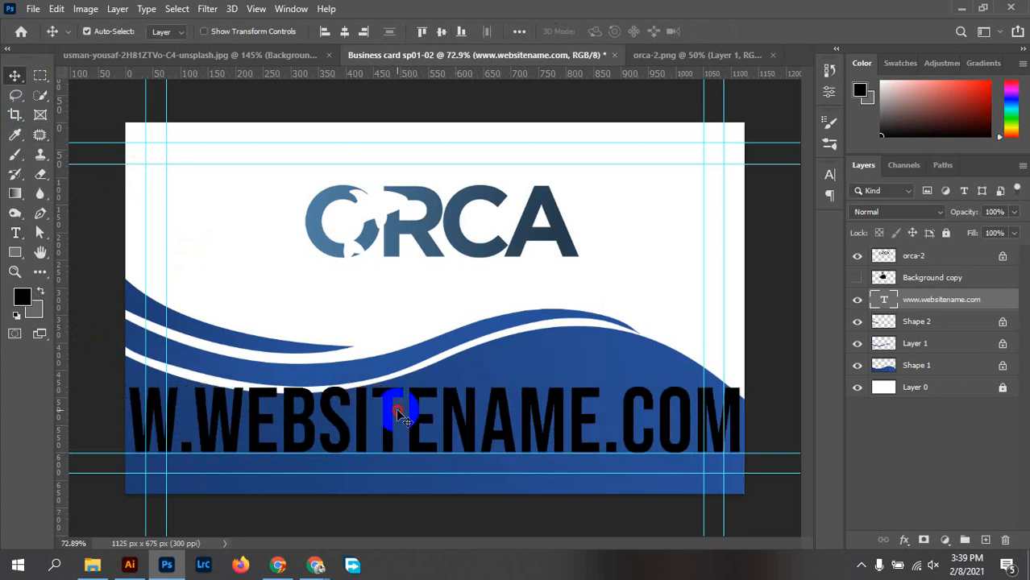
pyautogui.doubleClick(396, 408)
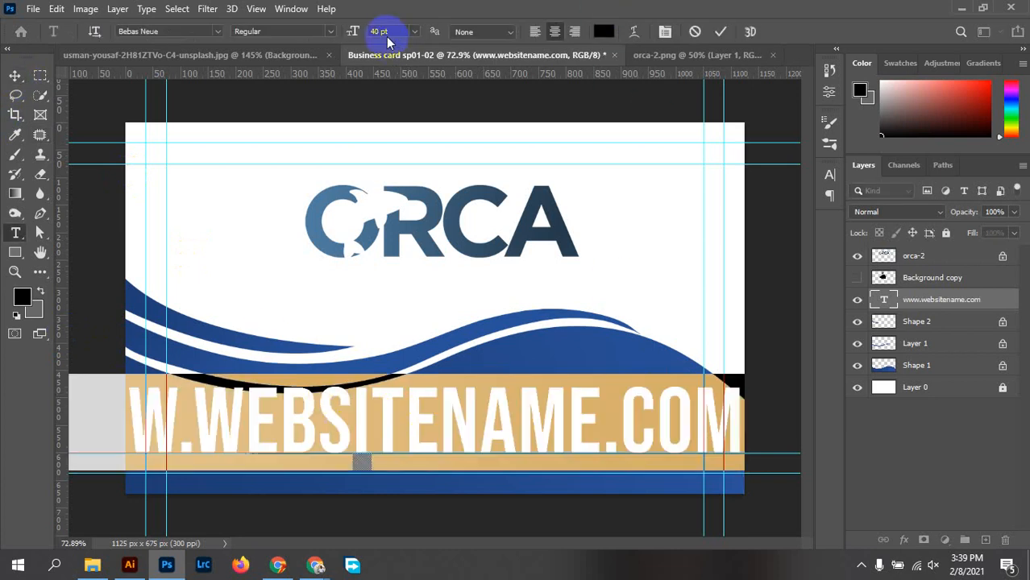
pyautogui.click(412, 31)
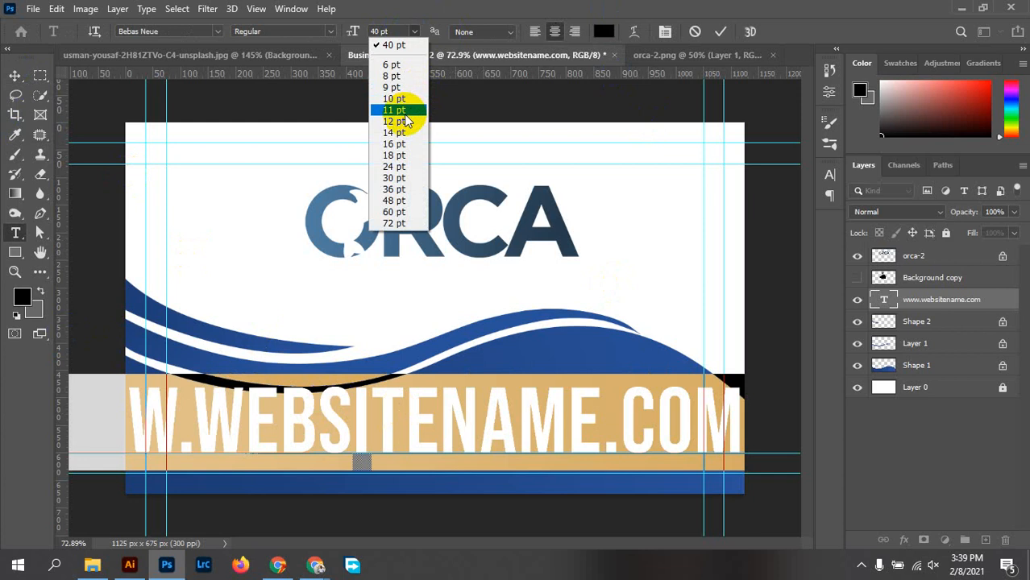
pyautogui.click(407, 111)
pyautogui.click(530, 279)
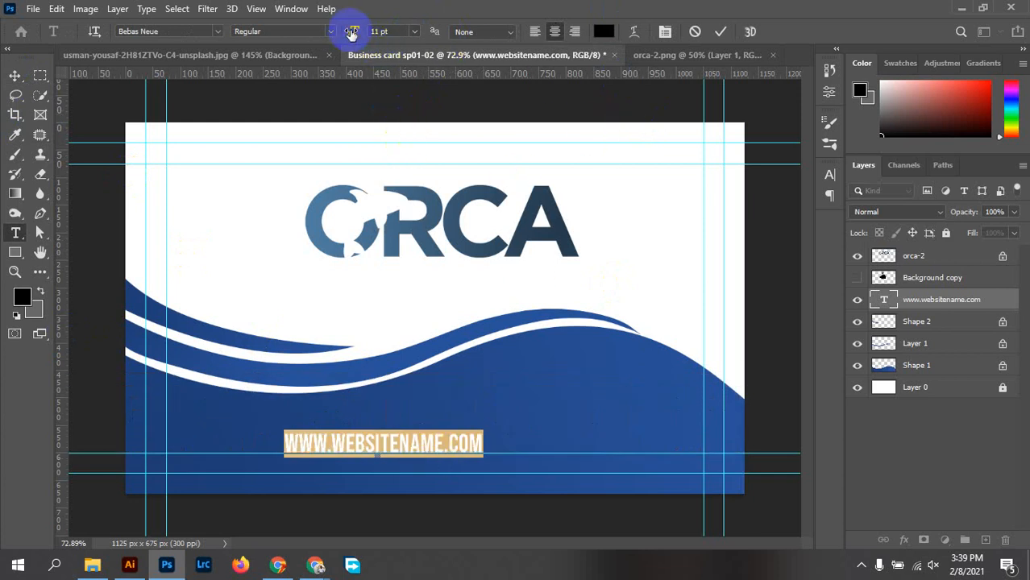
pyautogui.click(617, 137)
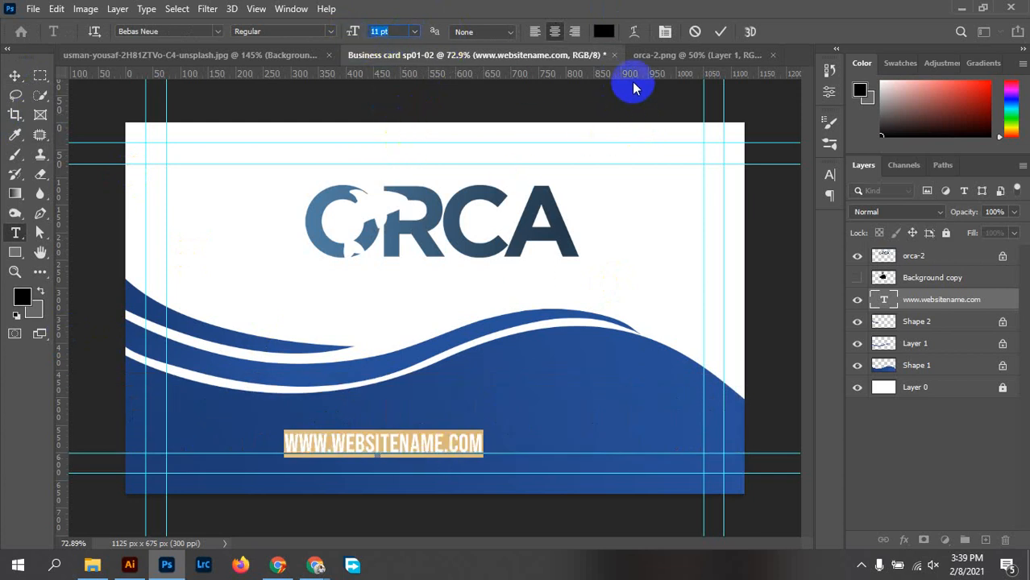
pyautogui.click(634, 34)
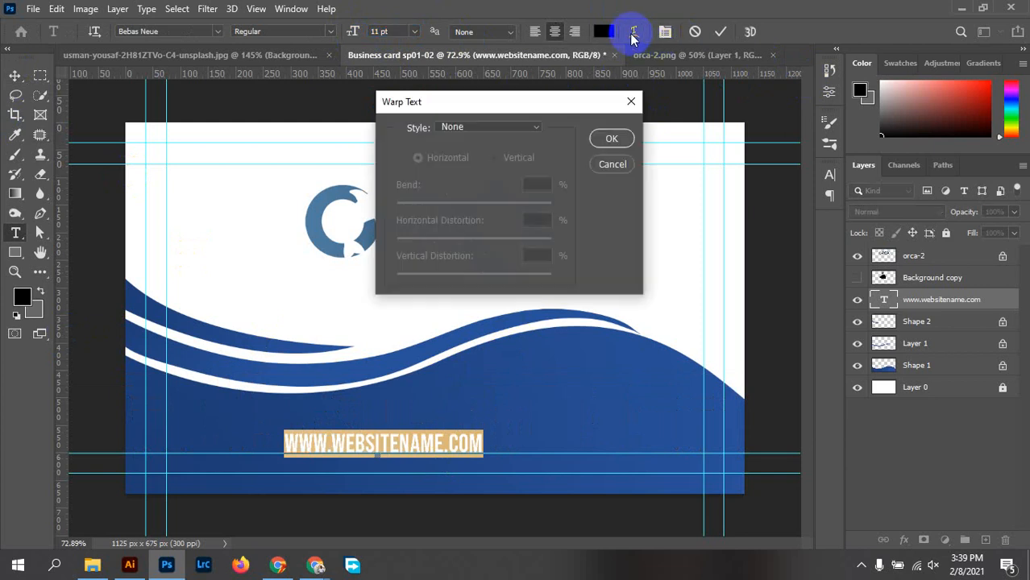
pyautogui.click(631, 102)
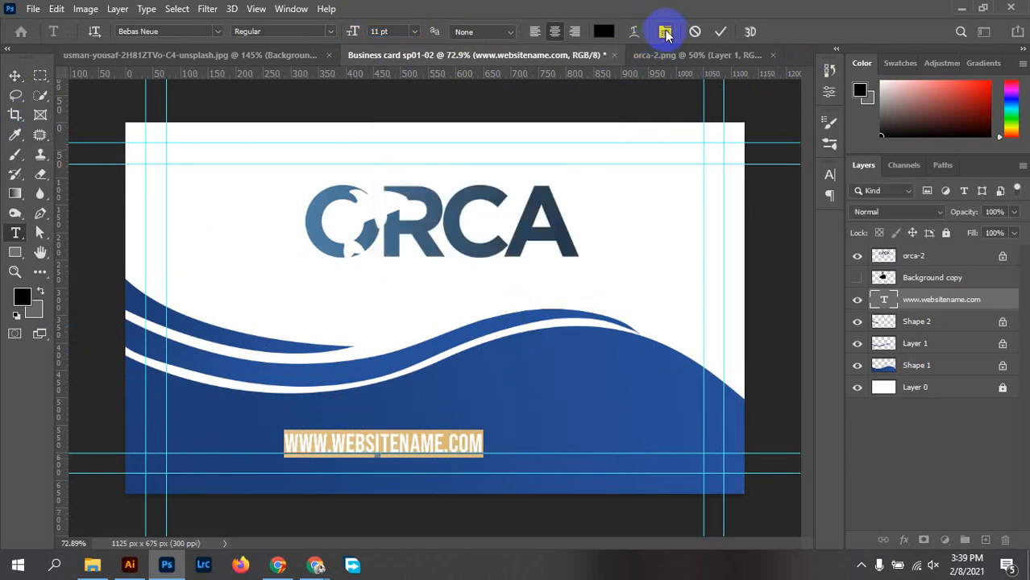
pyautogui.click(666, 34)
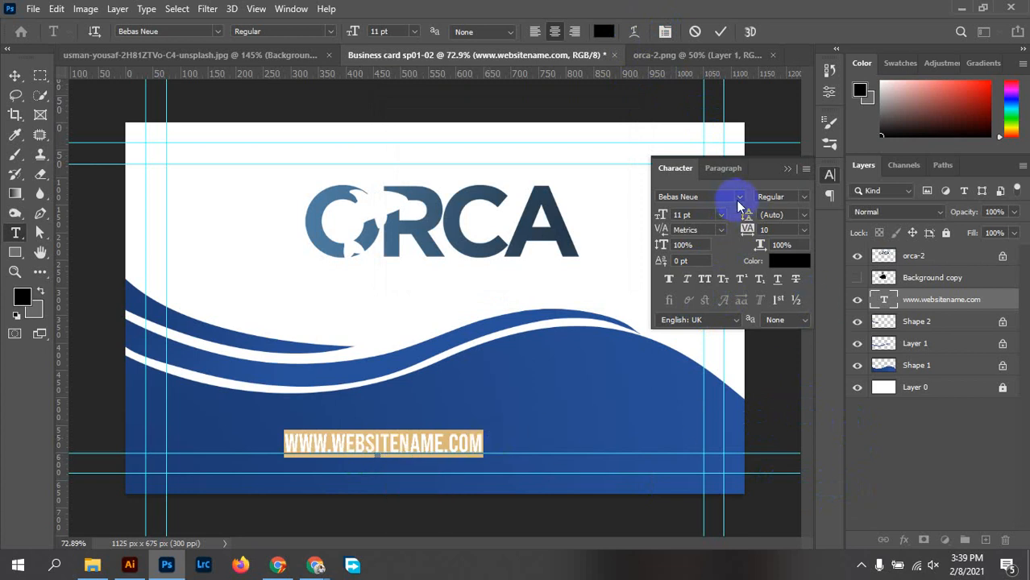
# Try Gotham Rounded Light and then Nexa Bold on the website text
pyautogui.moveTo(702, 199); pyautogui.dragTo(639, 191)
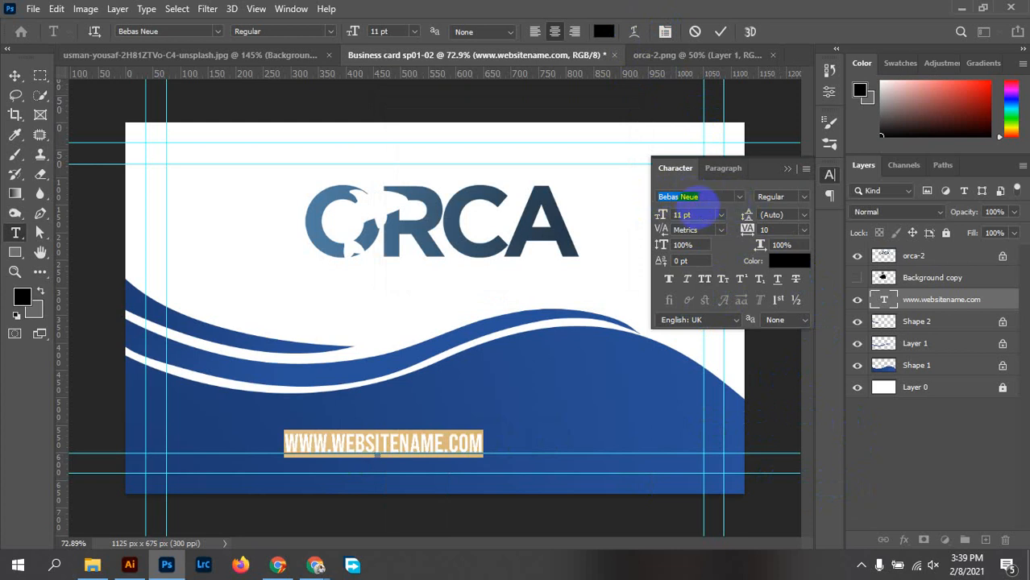
pyautogui.click(698, 208)
pyautogui.write('gotham')
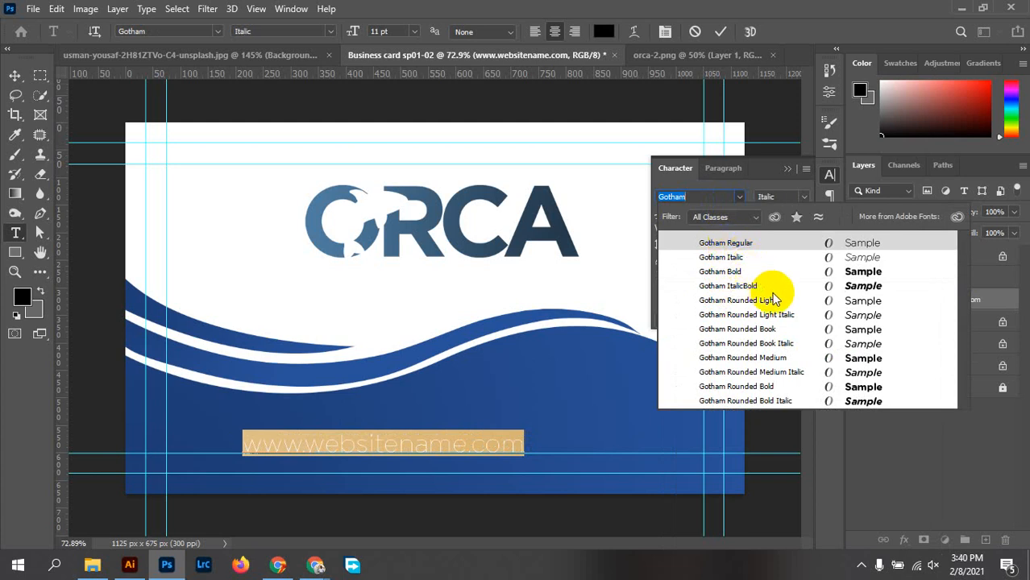
pyautogui.press('Up')
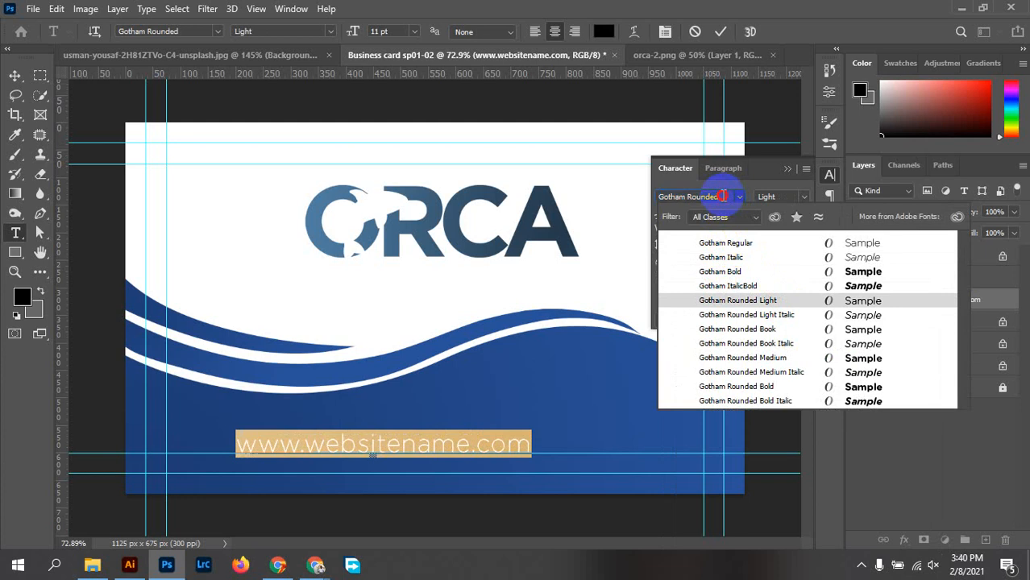
pyautogui.moveTo(723, 196); pyautogui.dragTo(636, 195)
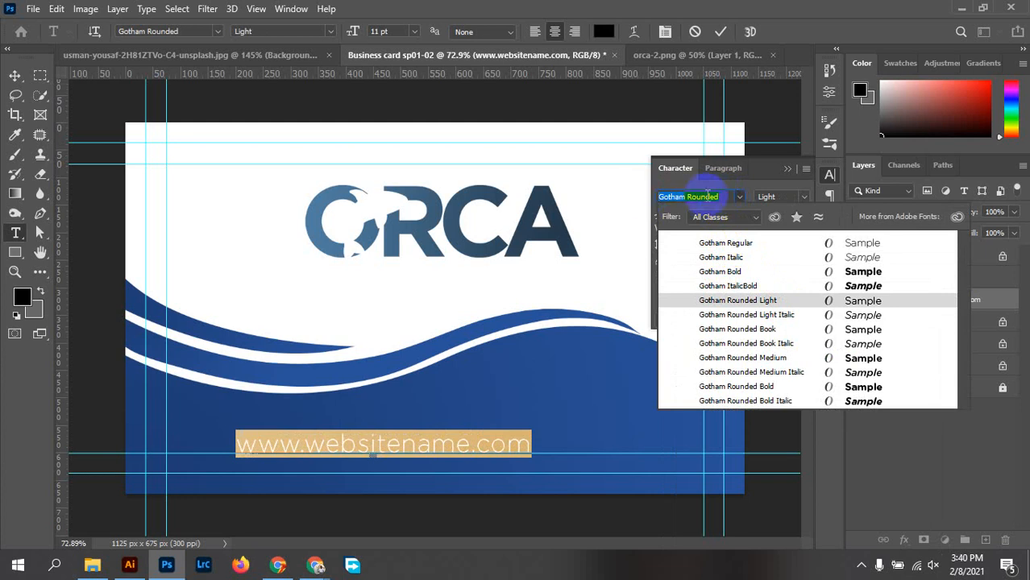
pyautogui.write('nexa')
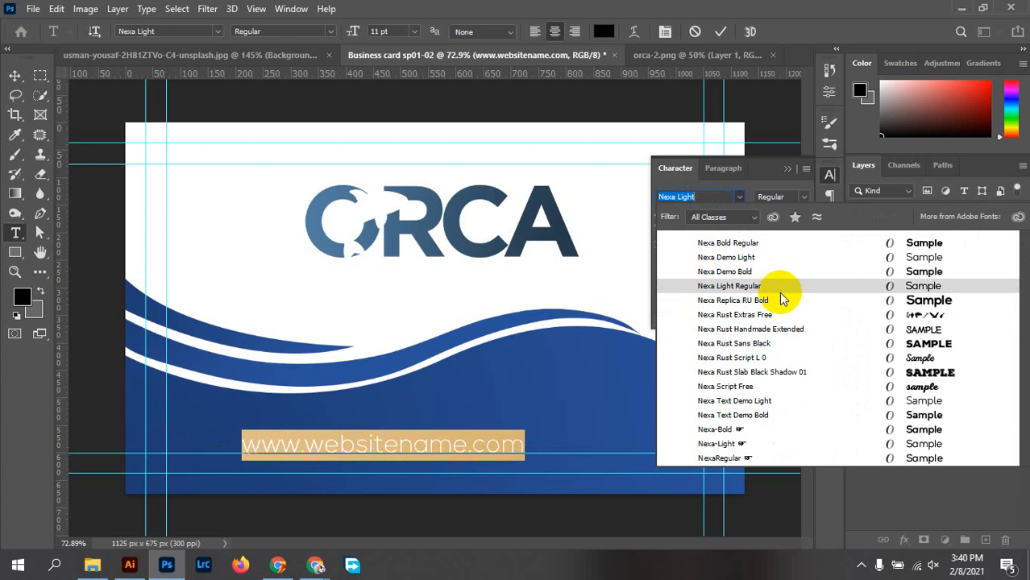
pyautogui.press('Up')
pyautogui.press('Up')
pyautogui.press('Up')
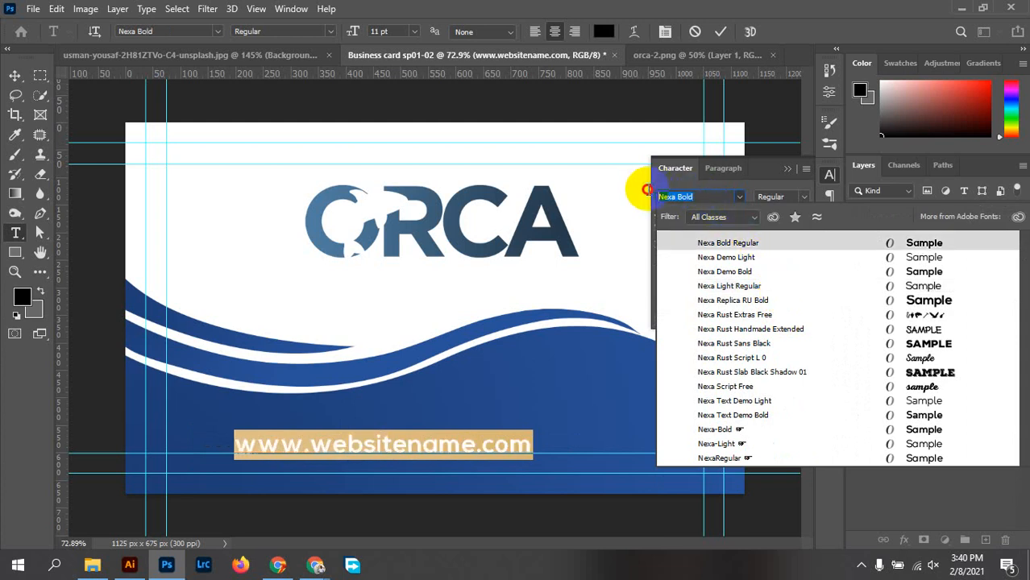
# Switch the website text to Arial Regular
pyautogui.click(713, 196)
pyautogui.write('arial')
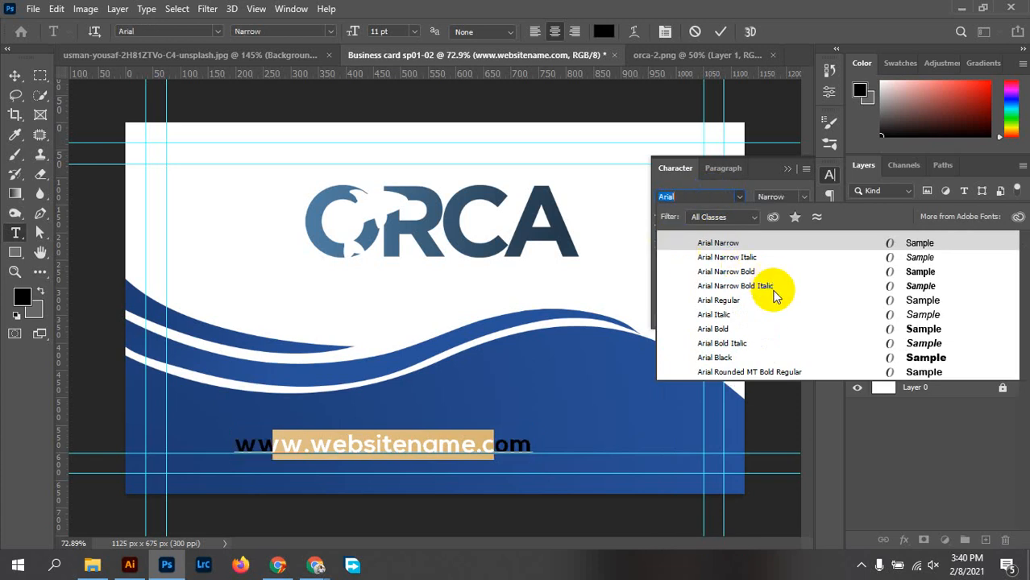
pyautogui.click(732, 305)
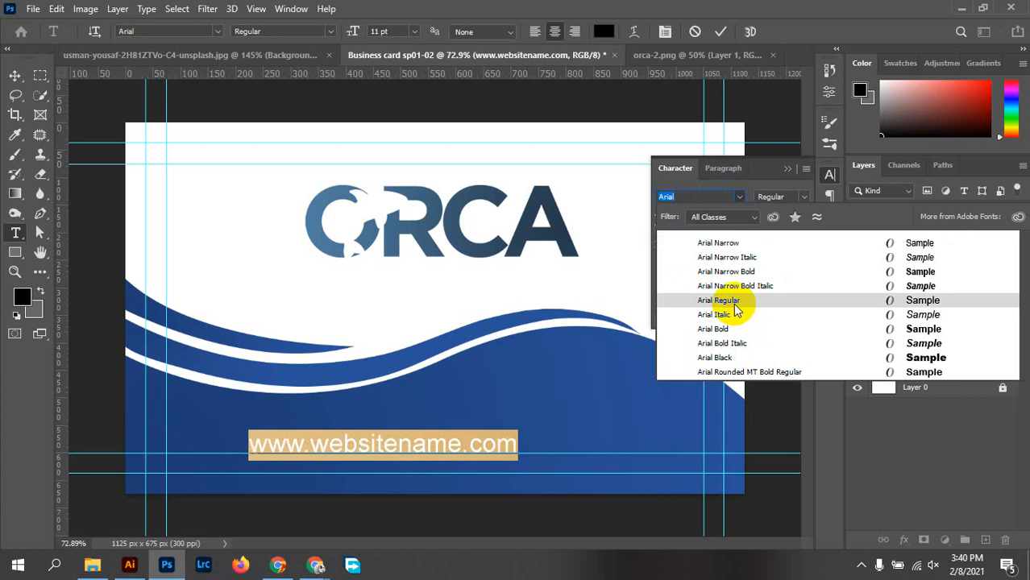
pyautogui.click(734, 306)
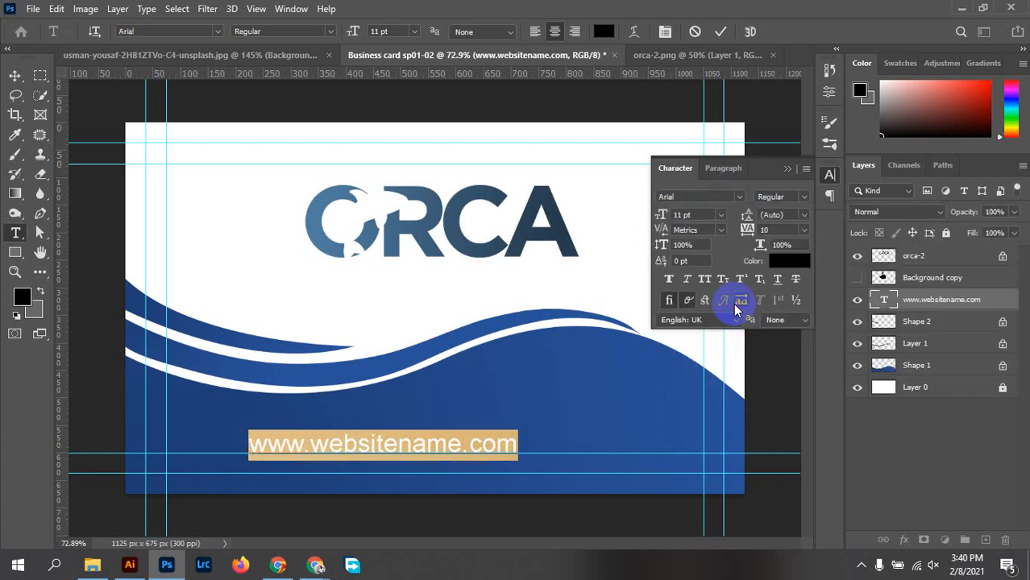
# Give the website text 200 tracking and bring it down to 10 pt
pyautogui.click(803, 233)
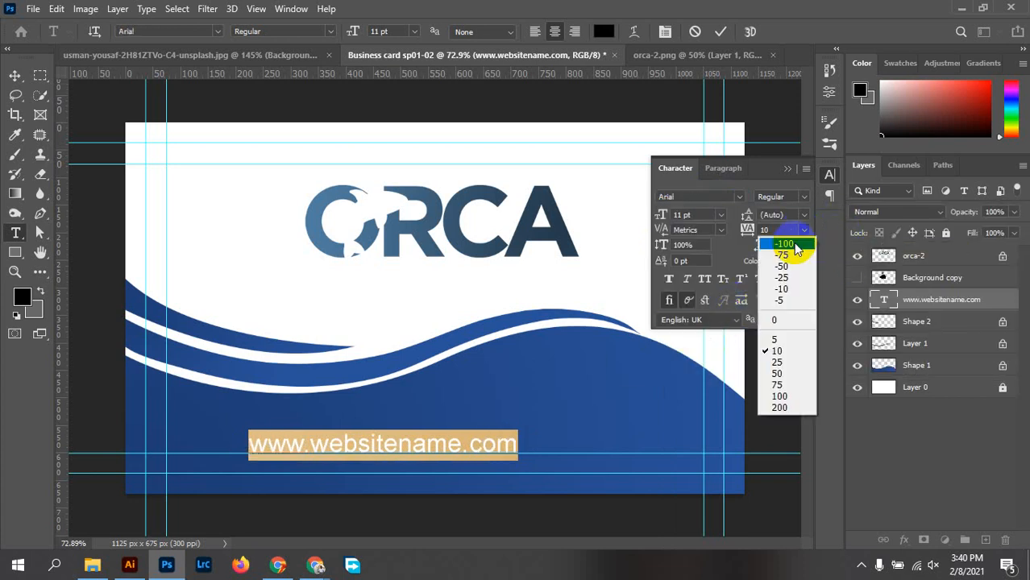
pyautogui.click(788, 409)
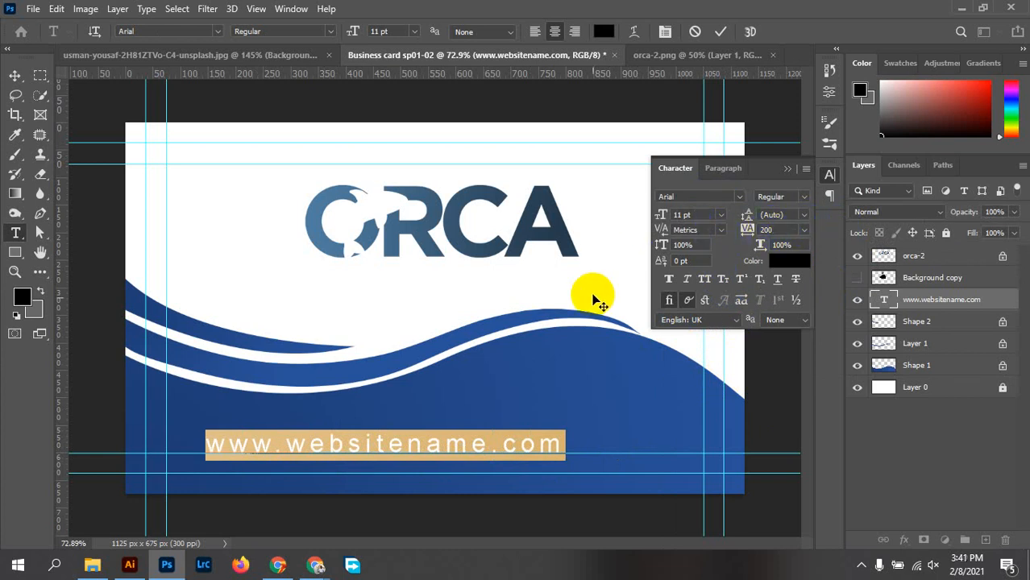
pyautogui.scroll(-1, 701, 214)
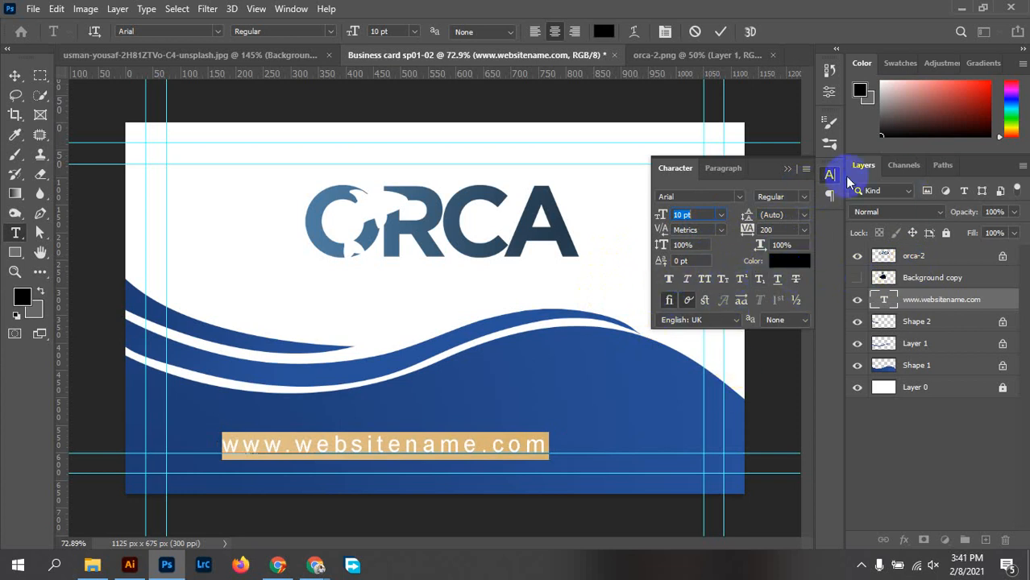
pyautogui.click(830, 196)
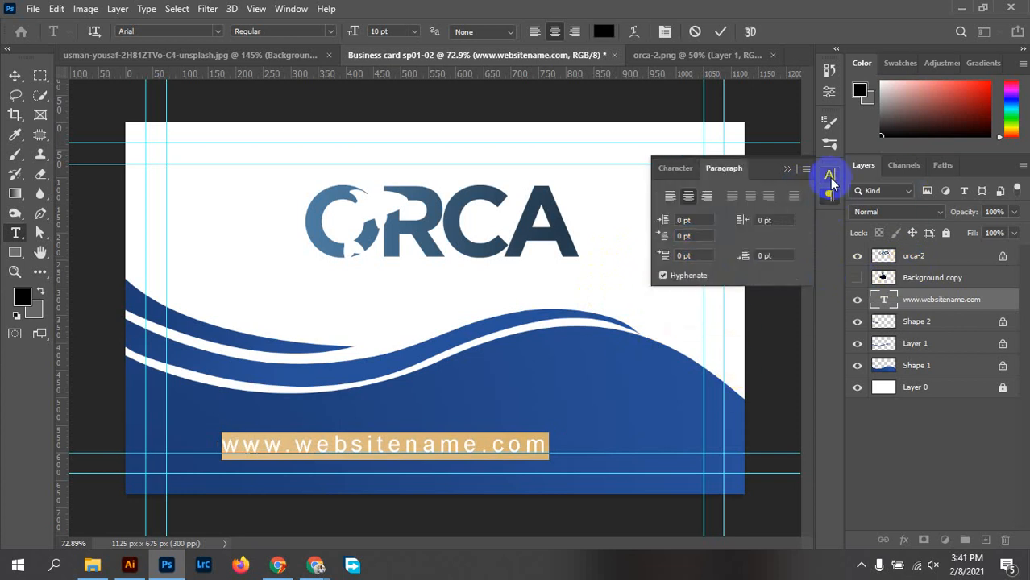
pyautogui.click(830, 175)
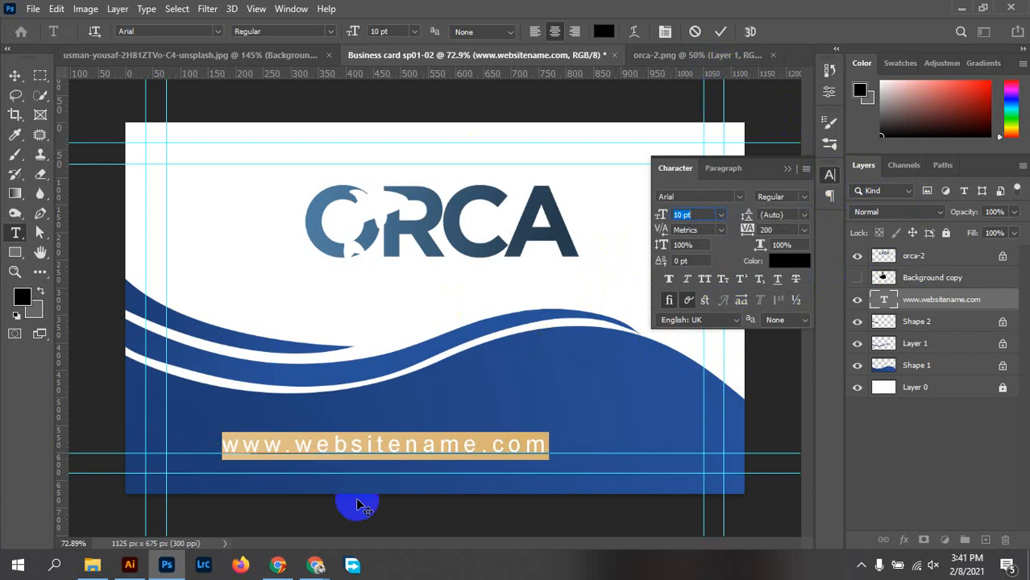
pyautogui.click(608, 36)
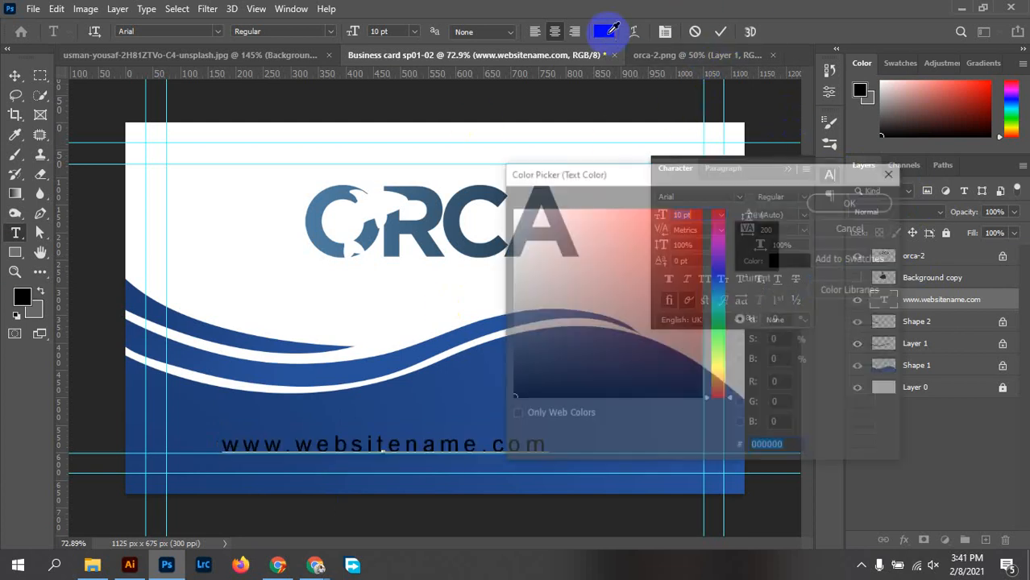
# Set the website text colour to white (#ffffff)
pyautogui.click(853, 200)
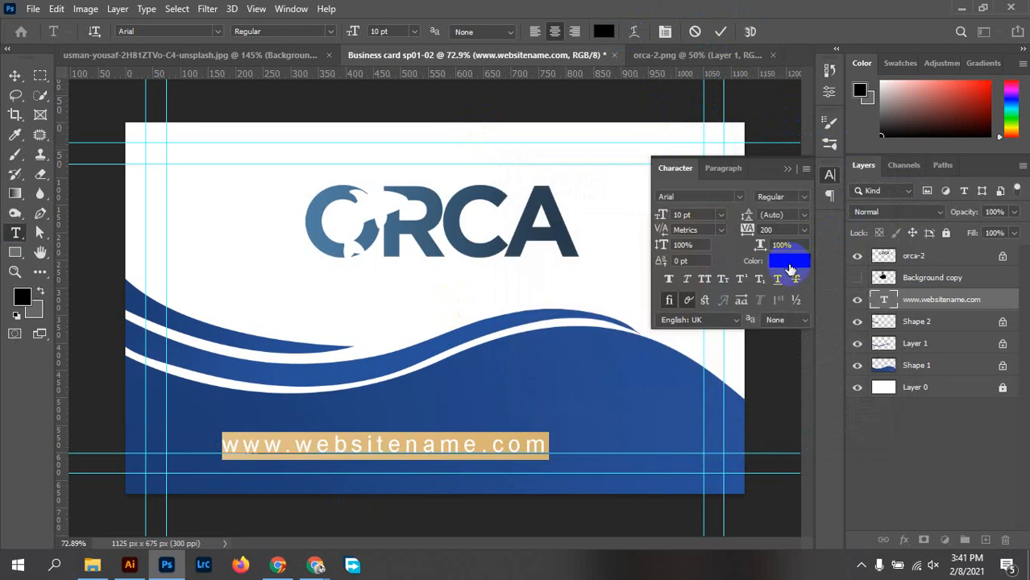
pyautogui.click(789, 261)
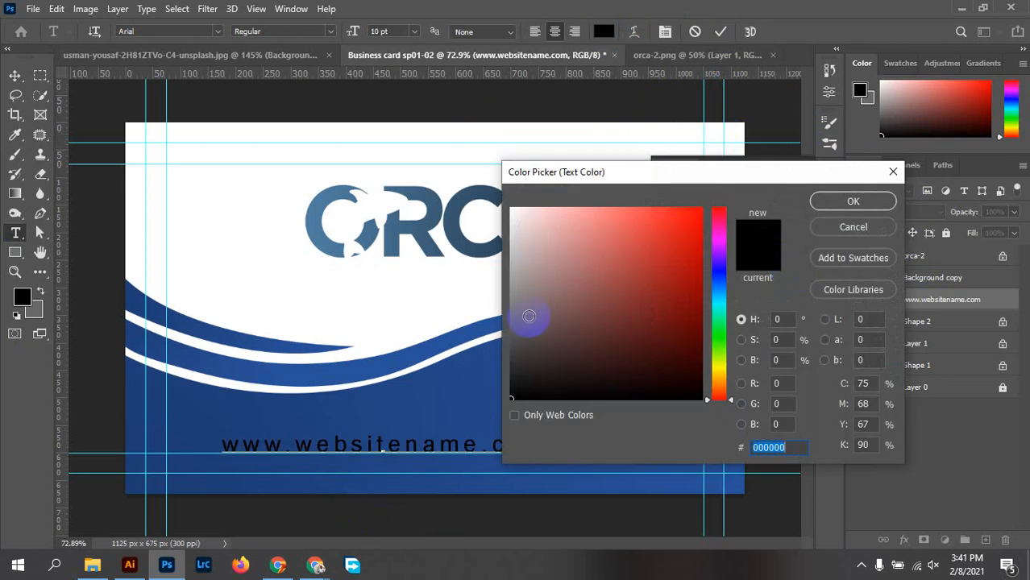
pyautogui.moveTo(520, 234); pyautogui.dragTo(494, 184)
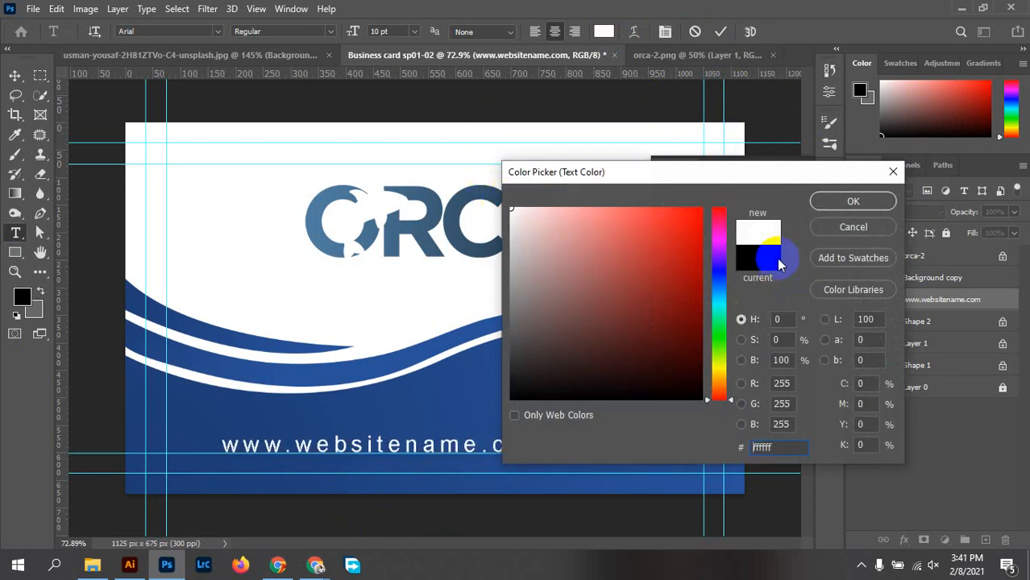
pyautogui.click(853, 201)
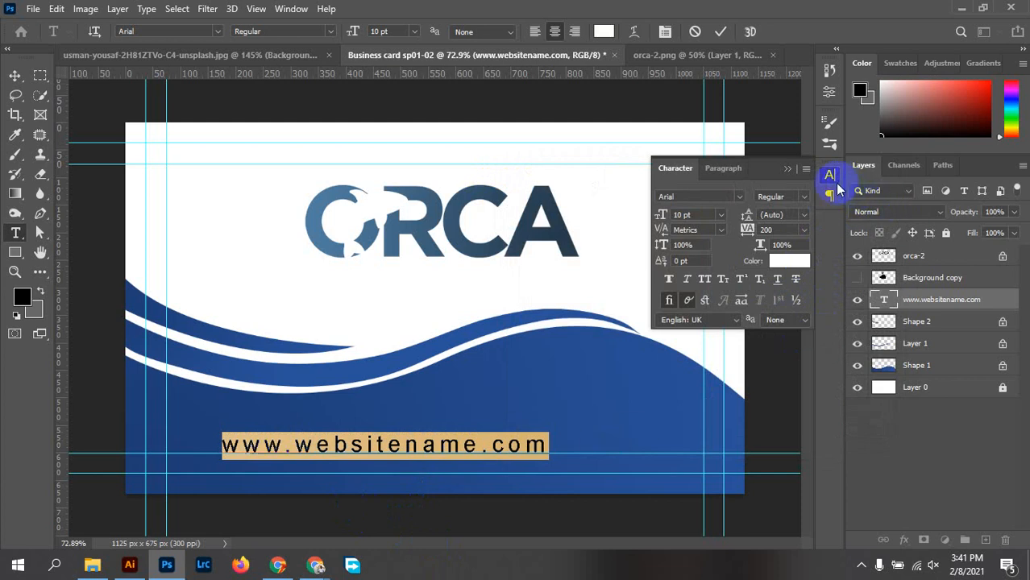
# Centre the website text horizontally on the card and close the Character panel
pyautogui.click(721, 31)
pyautogui.press('v')
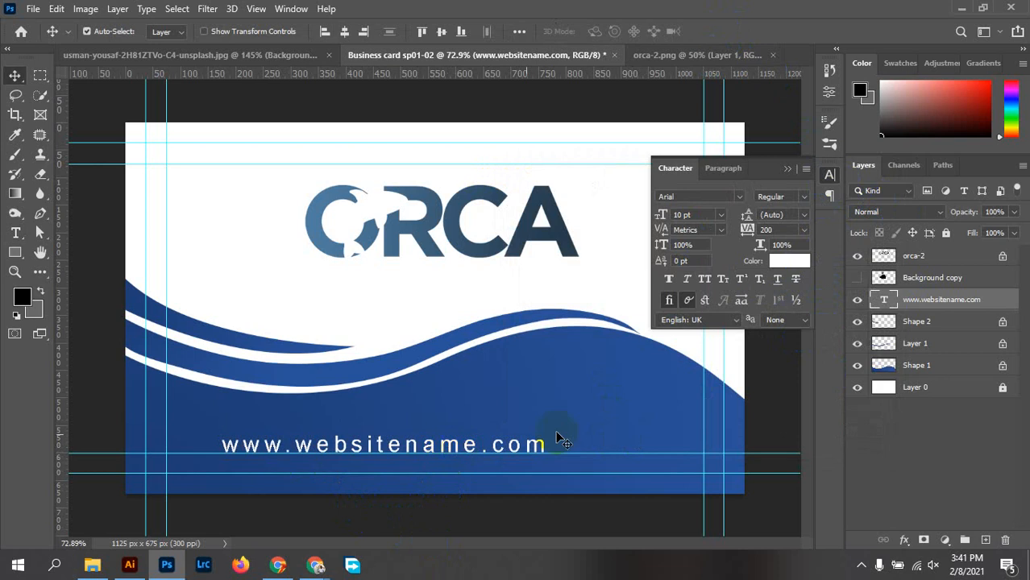
pyautogui.click(344, 31)
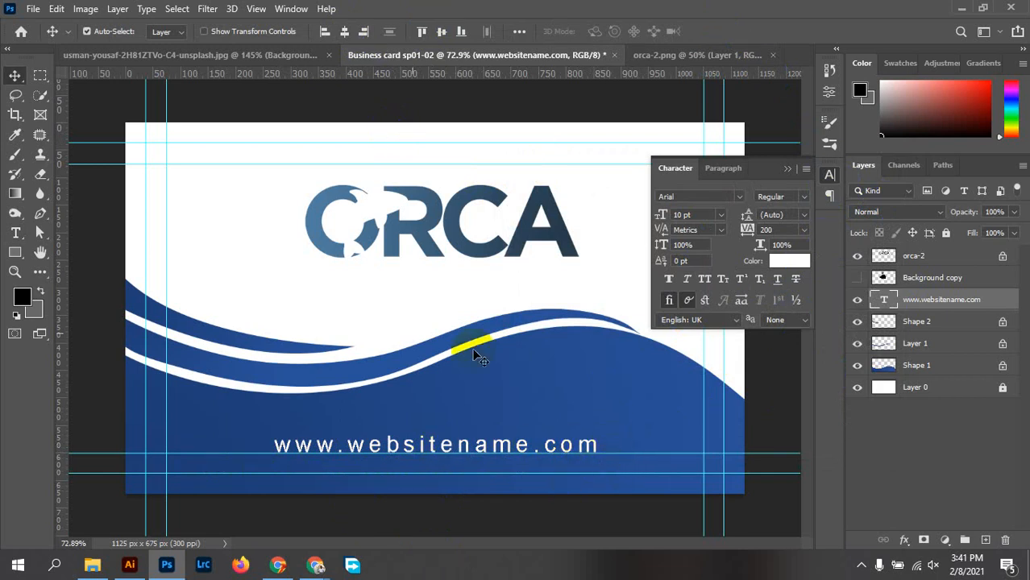
pyautogui.click(829, 174)
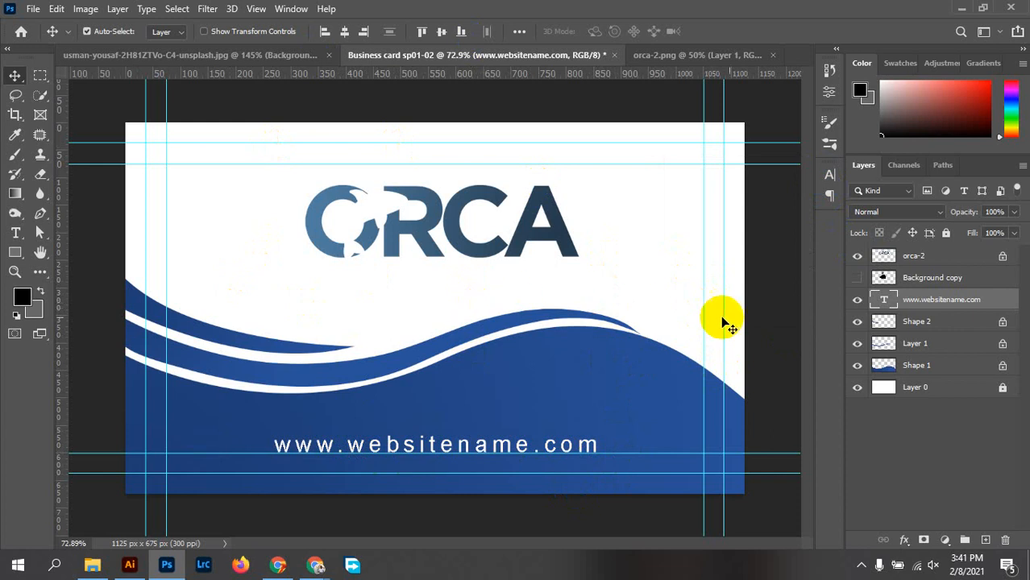
# Delete the Background copy layer and lock transparent pixels on Shape 2 and orca-2
pyautogui.click(943, 300)
pyautogui.moveTo(940, 279); pyautogui.dragTo(1006, 535)
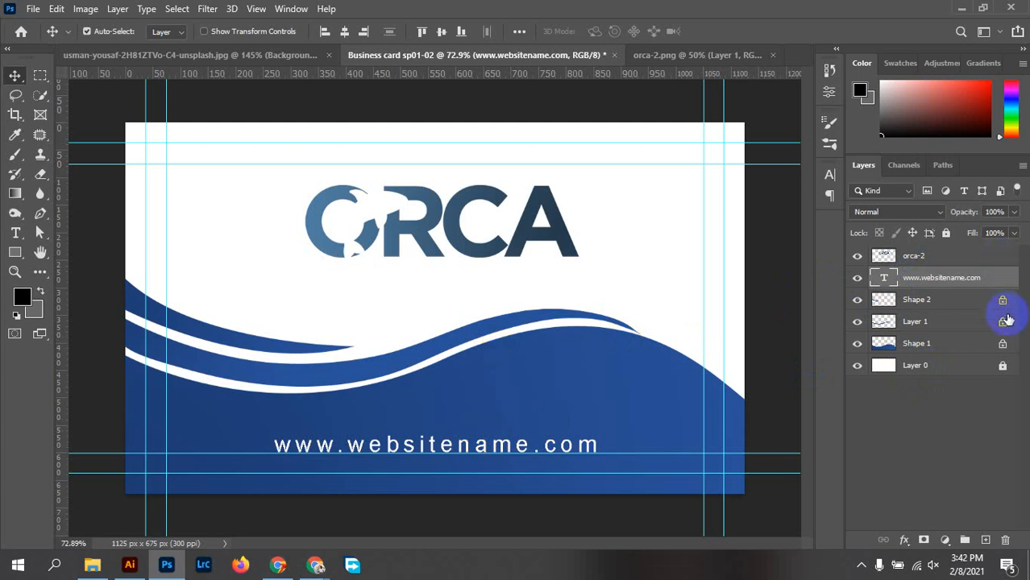
pyautogui.click(1003, 301)
pyautogui.click(1003, 321)
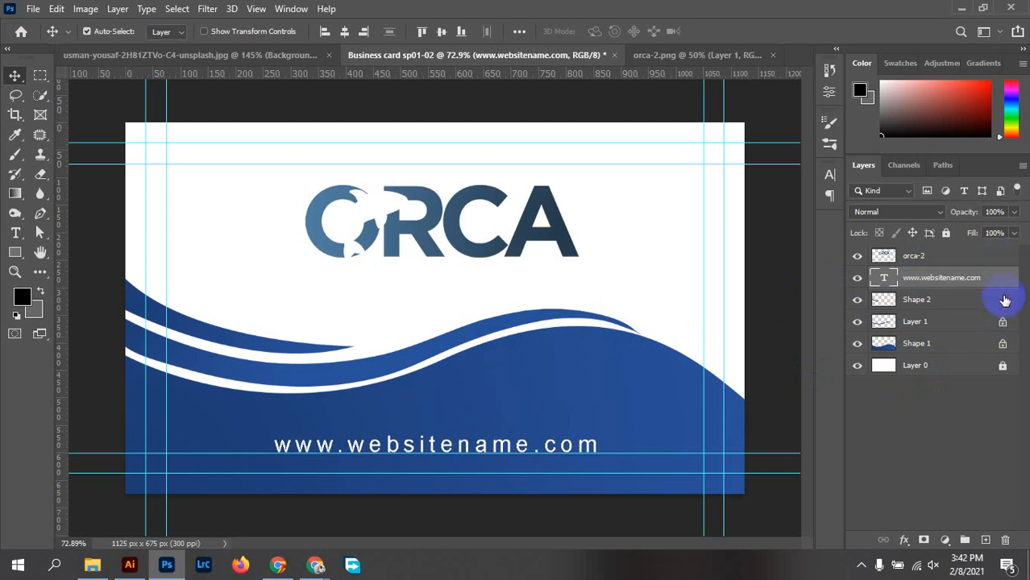
pyautogui.click(1005, 300)
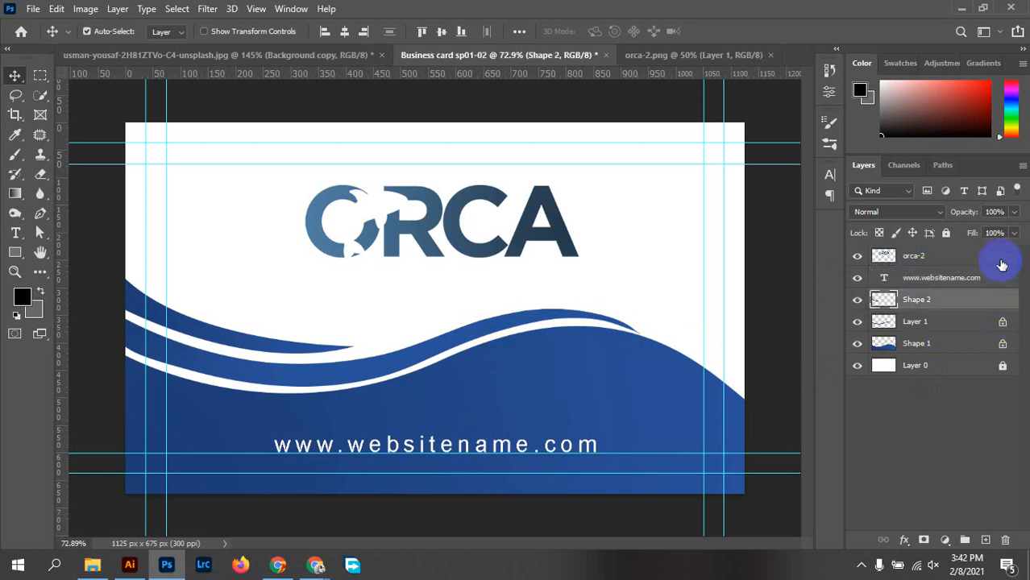
pyautogui.click(879, 234)
pyautogui.click(990, 256)
pyautogui.click(878, 233)
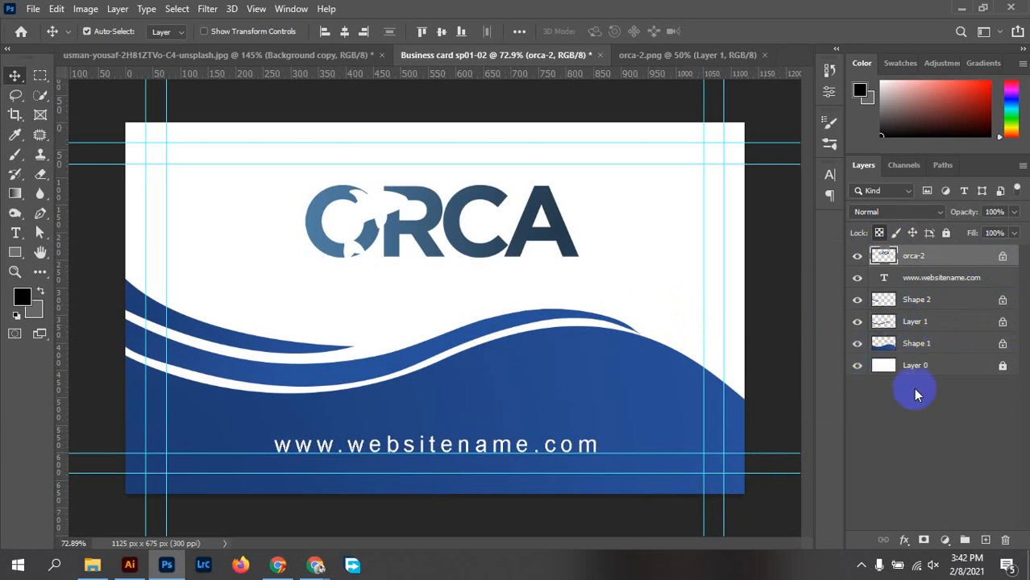
pyautogui.click(963, 371)
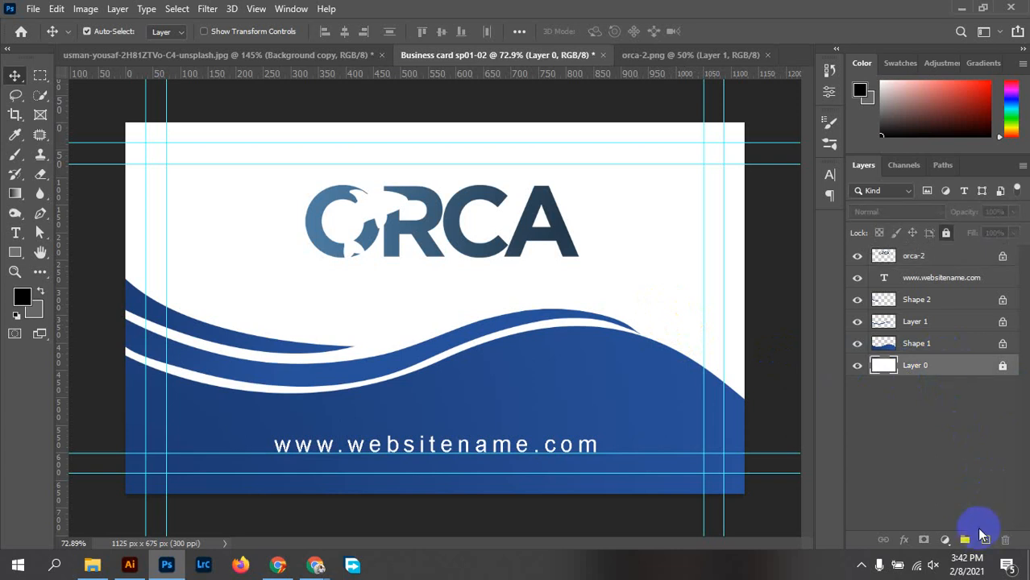
# Add a new Layer 2 and try filling it with 50% Gray, then black
pyautogui.click(986, 540)
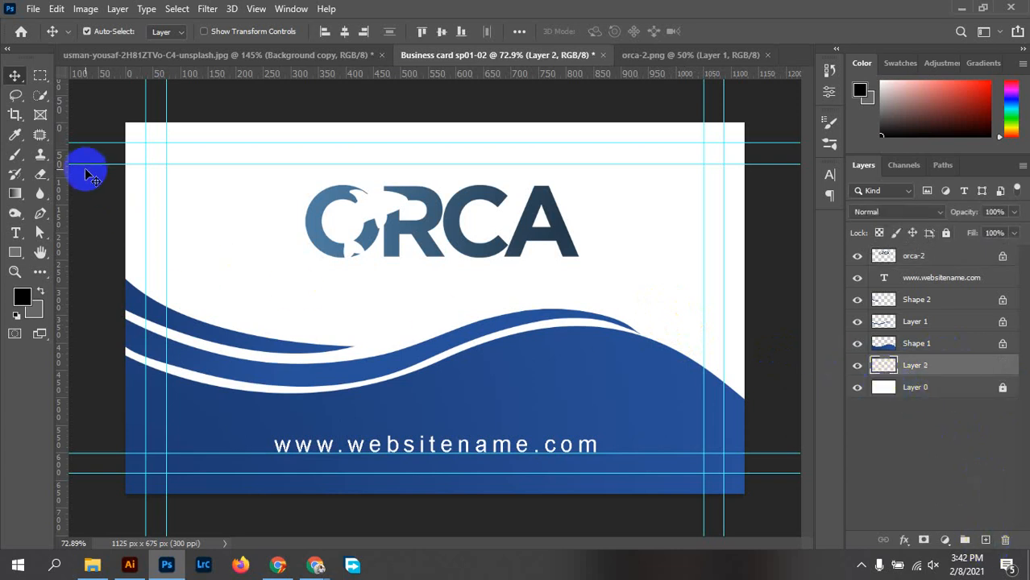
pyautogui.click(57, 10)
pyautogui.click(136, 245)
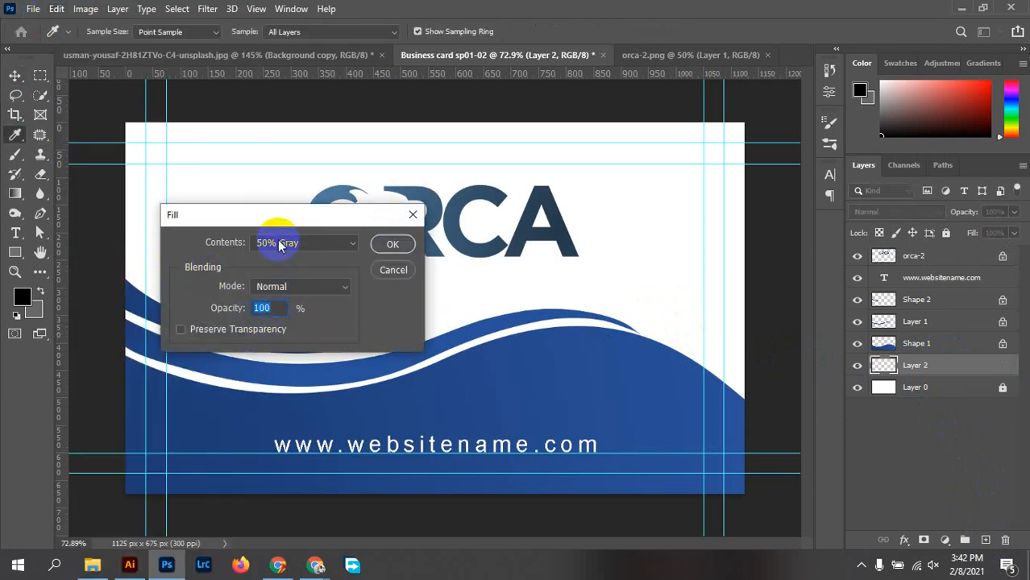
pyautogui.click(392, 244)
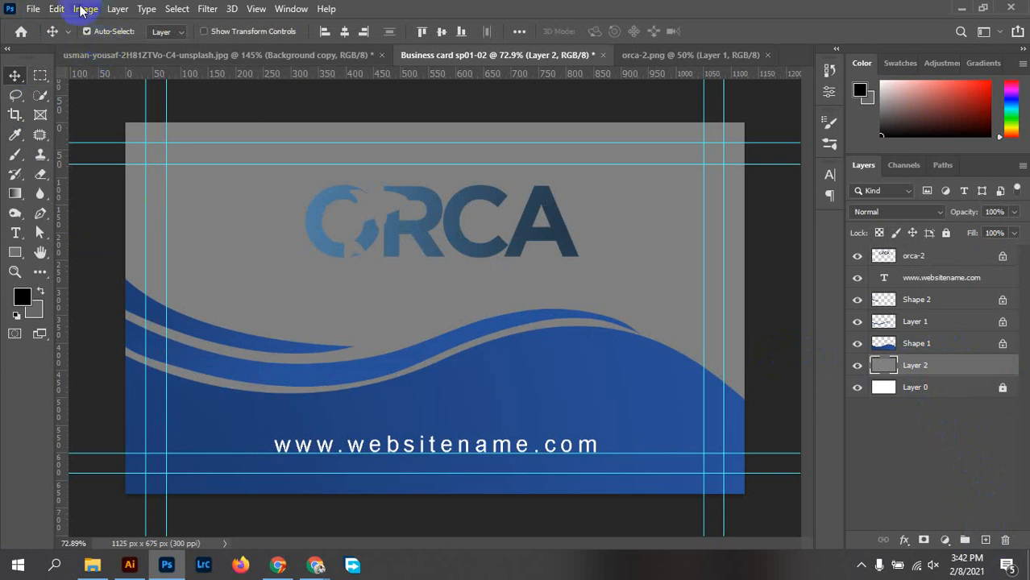
pyautogui.click(55, 9)
pyautogui.click(120, 244)
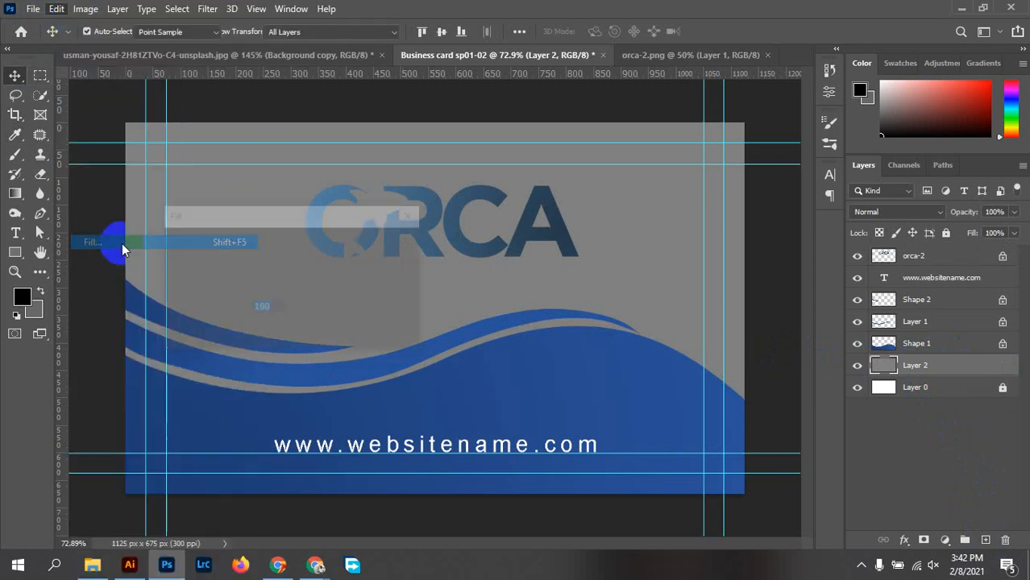
pyautogui.click(291, 243)
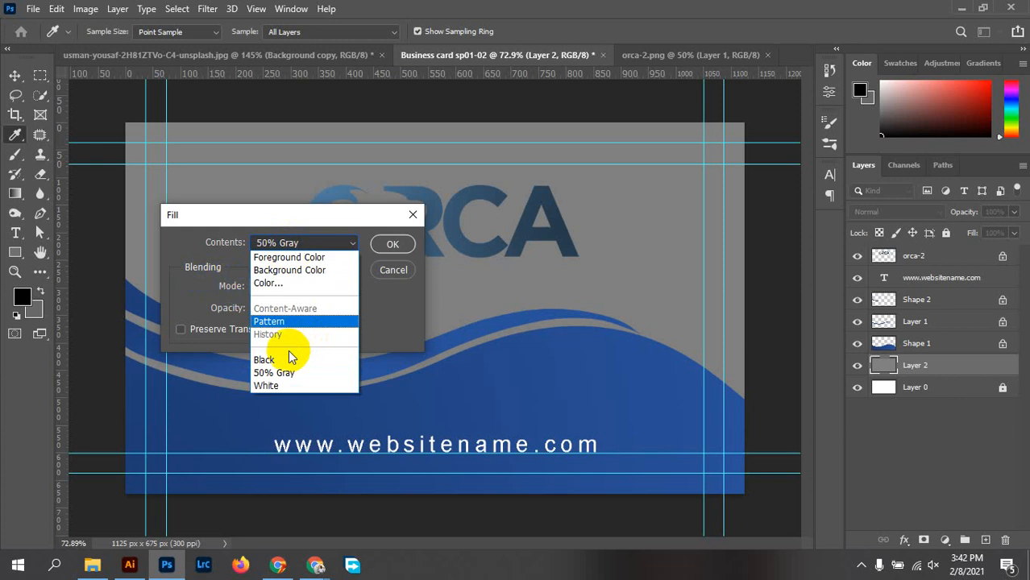
pyautogui.click(286, 355)
pyautogui.click(391, 243)
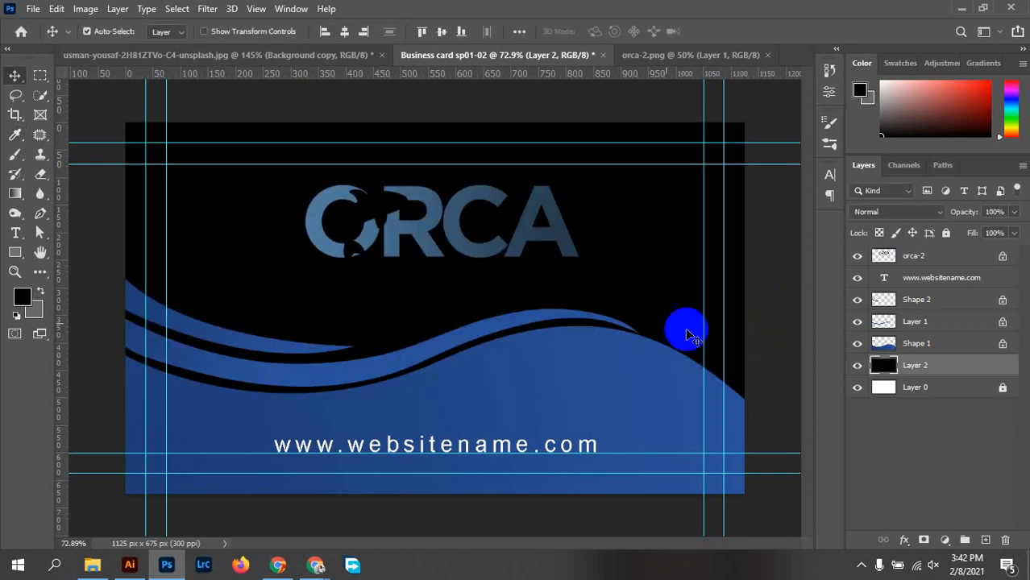
# Fill Layer 2 with orange #ff7e00 using a custom fill colour, then hide it
pyautogui.click(55, 9)
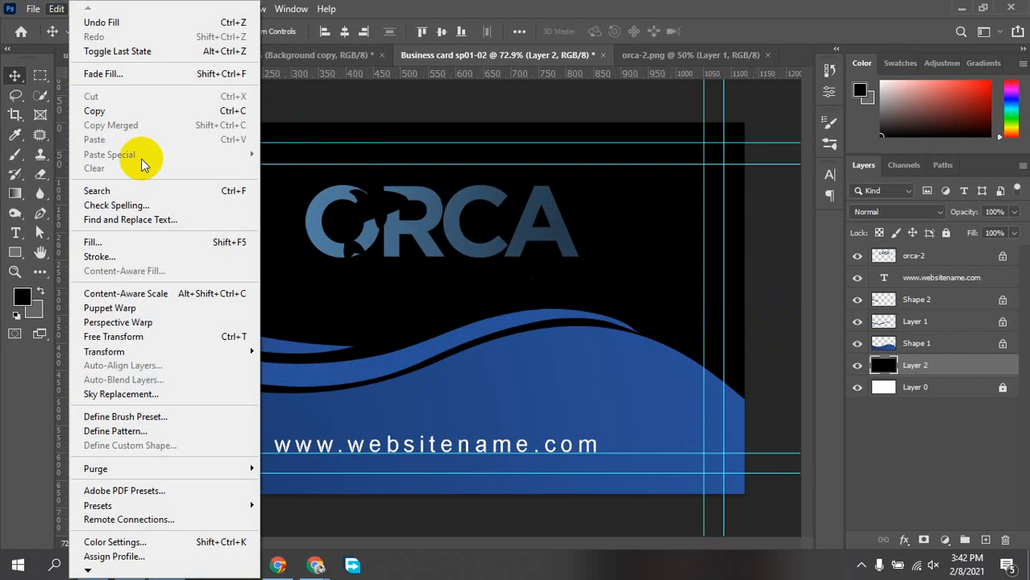
pyautogui.click(94, 242)
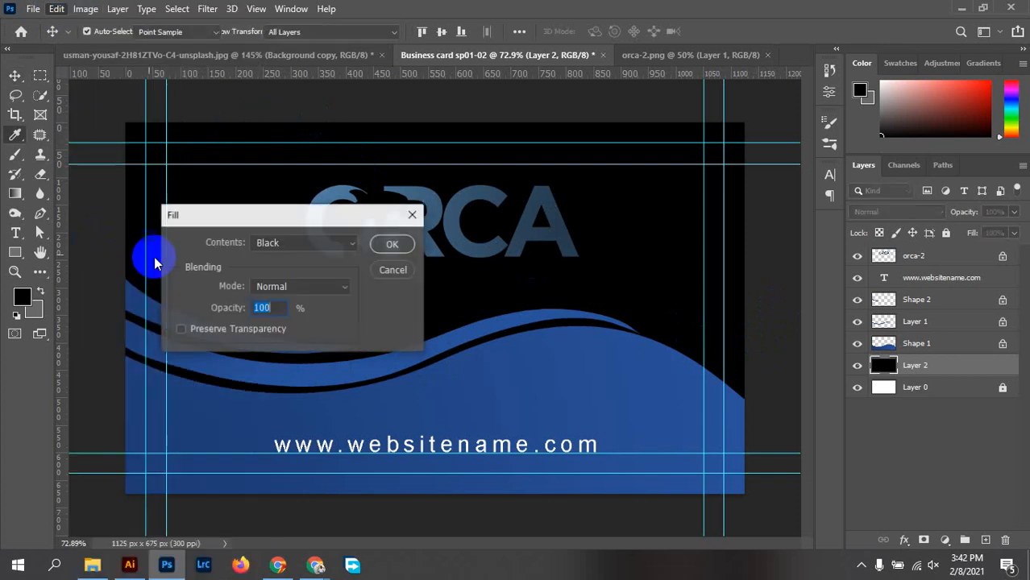
pyautogui.click(293, 248)
pyautogui.click(266, 283)
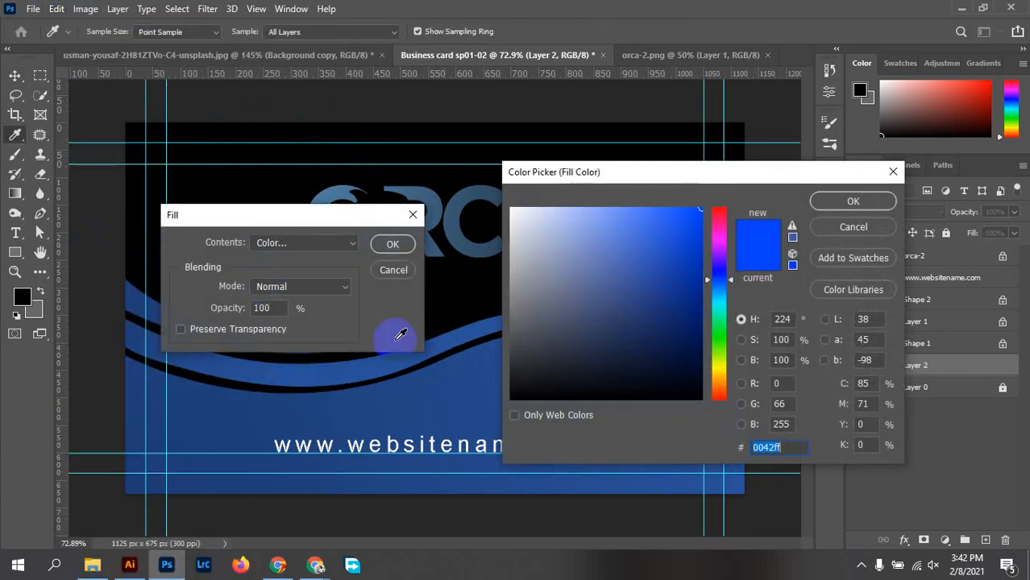
pyautogui.moveTo(685, 363)
pyautogui.mouseDown()
pyautogui.moveTo(660, 306)
pyautogui.moveTo(672, 282)
pyautogui.moveTo(717, 308)
pyautogui.moveTo(724, 385)
pyautogui.mouseUp()
pyautogui.moveTo(683, 245); pyautogui.dragTo(718, 172)
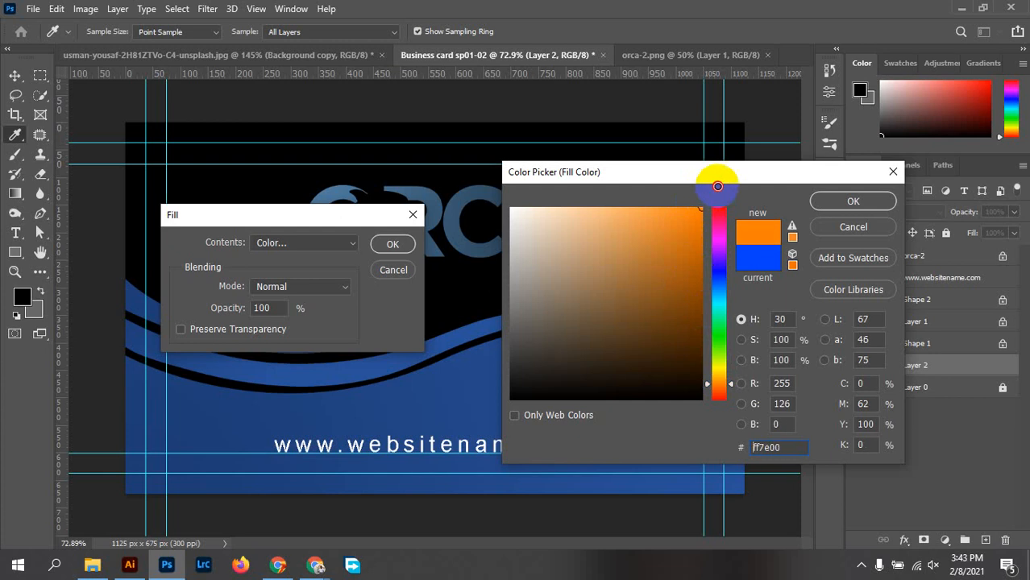
pyautogui.click(849, 203)
pyautogui.click(392, 245)
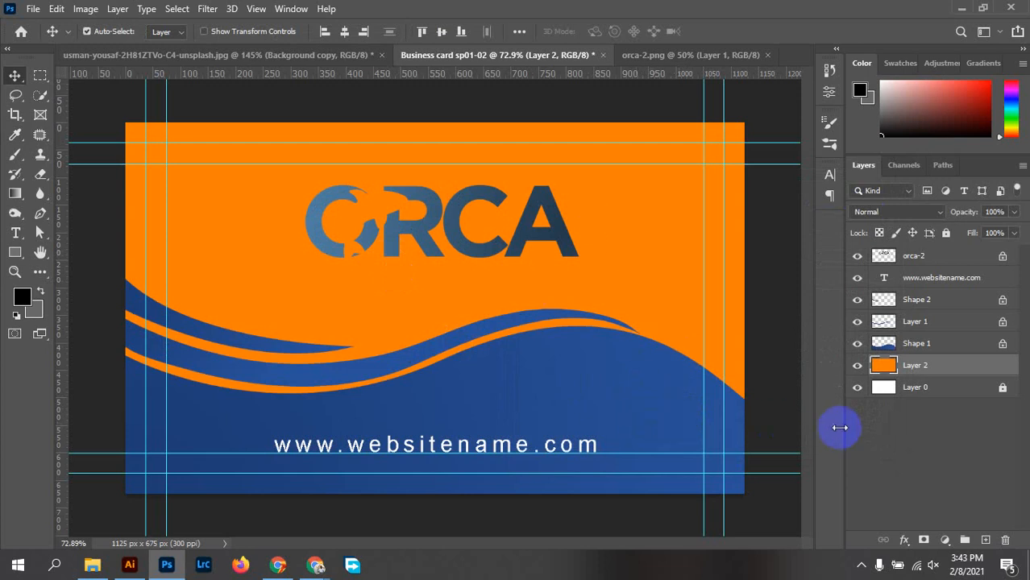
pyautogui.click(858, 367)
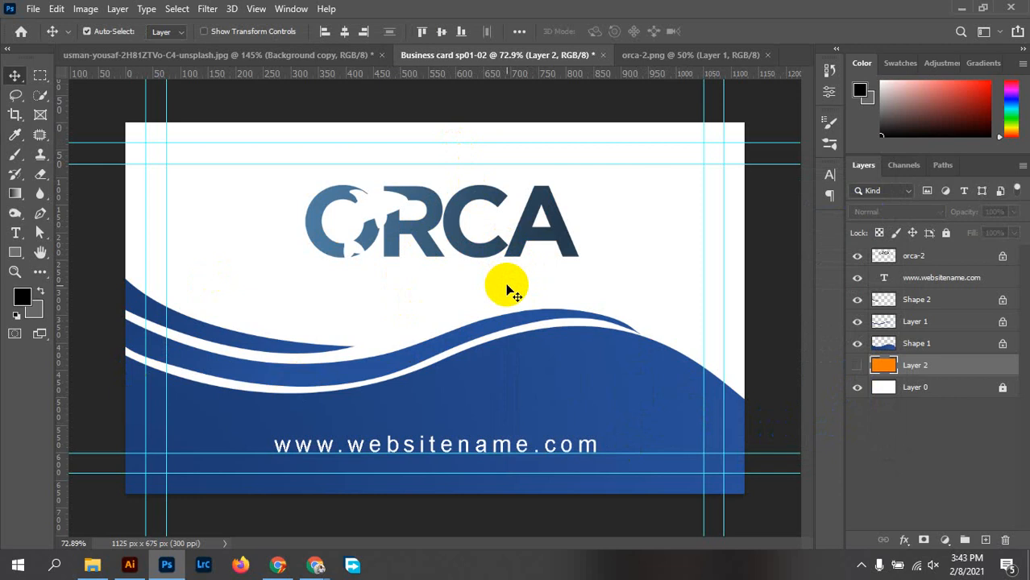
# Keep the orange layer hidden and centre the ORCA logo horizontally on the card
pyautogui.click(858, 367)
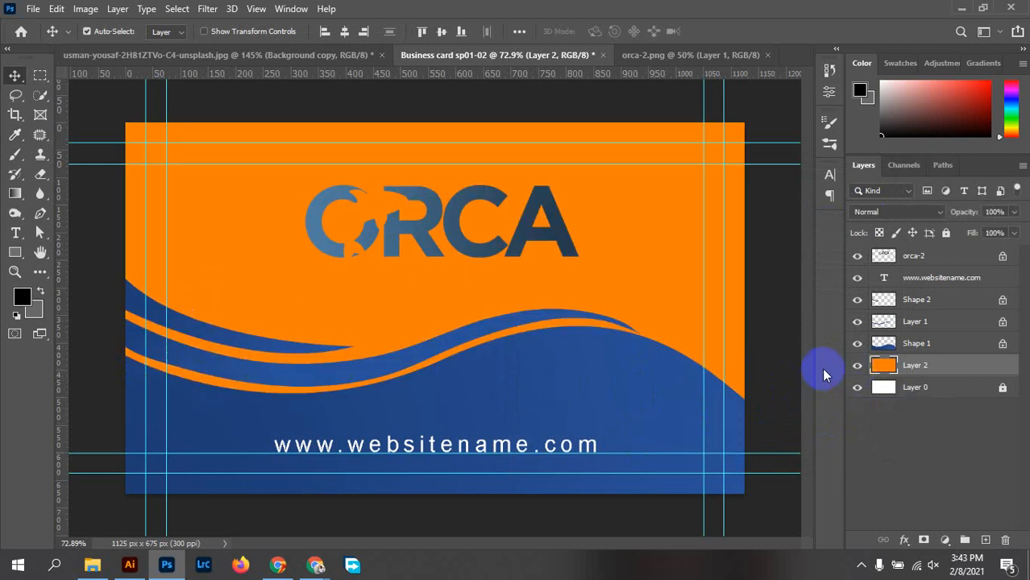
pyautogui.click(857, 367)
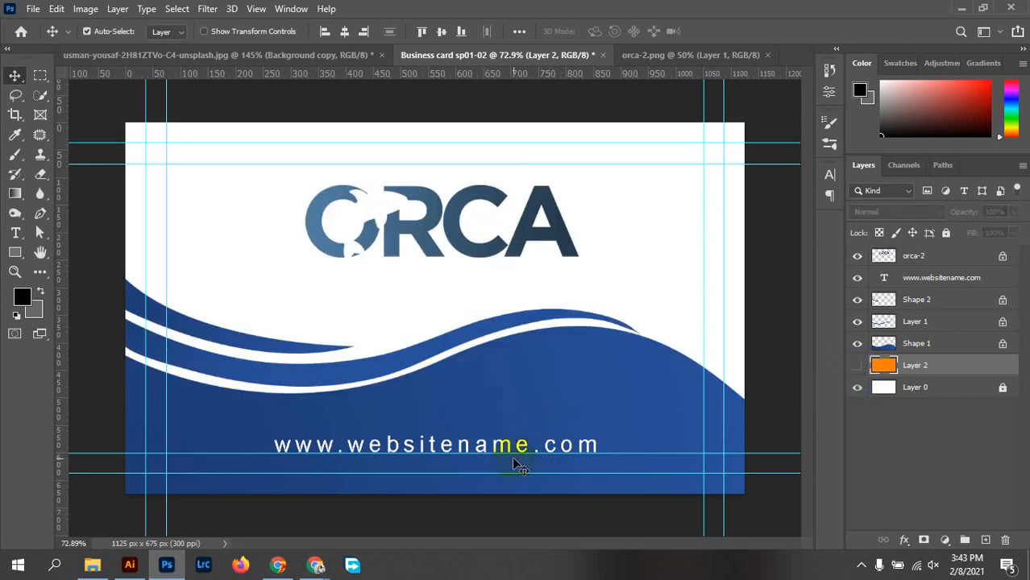
pyautogui.click(570, 232)
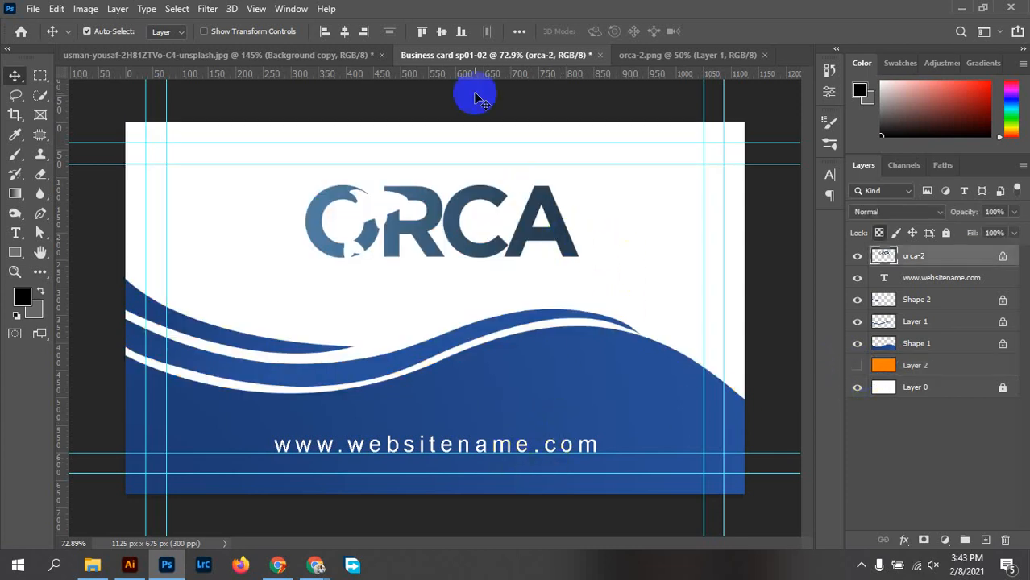
pyautogui.click(345, 31)
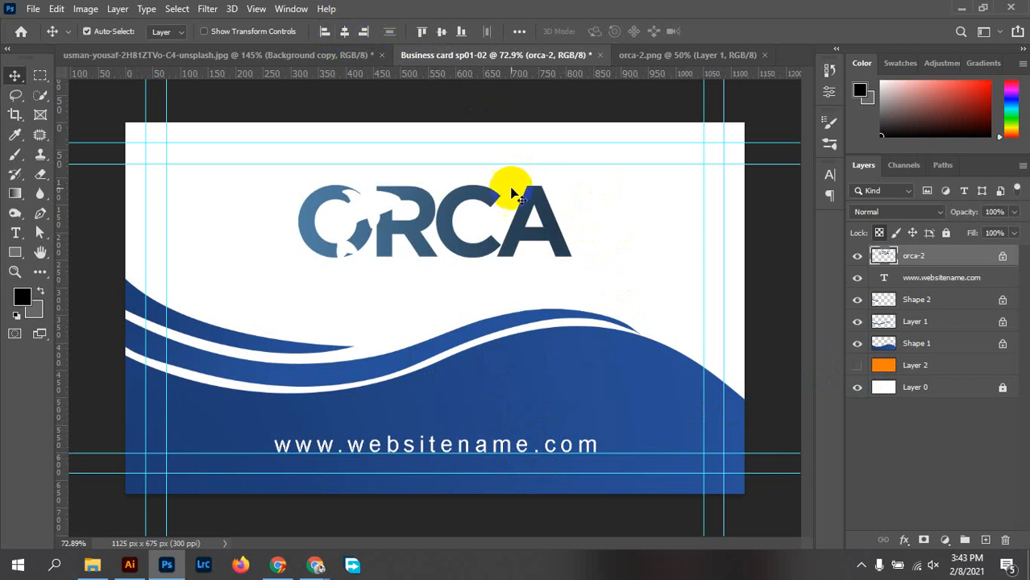
# Delete the unused orange Layer 2 from the Layers panel
pyautogui.click(512, 445)
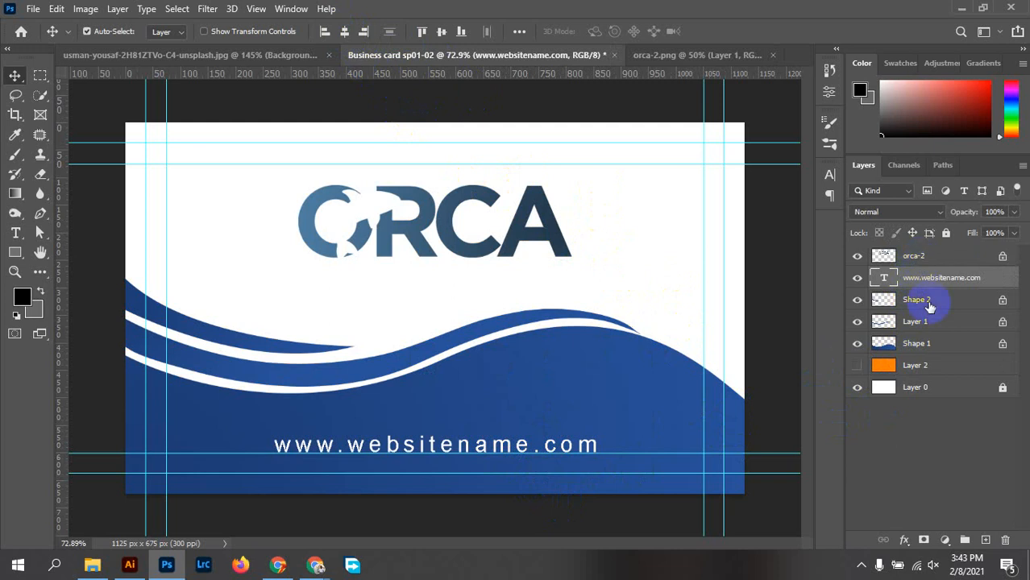
pyautogui.click(916, 259)
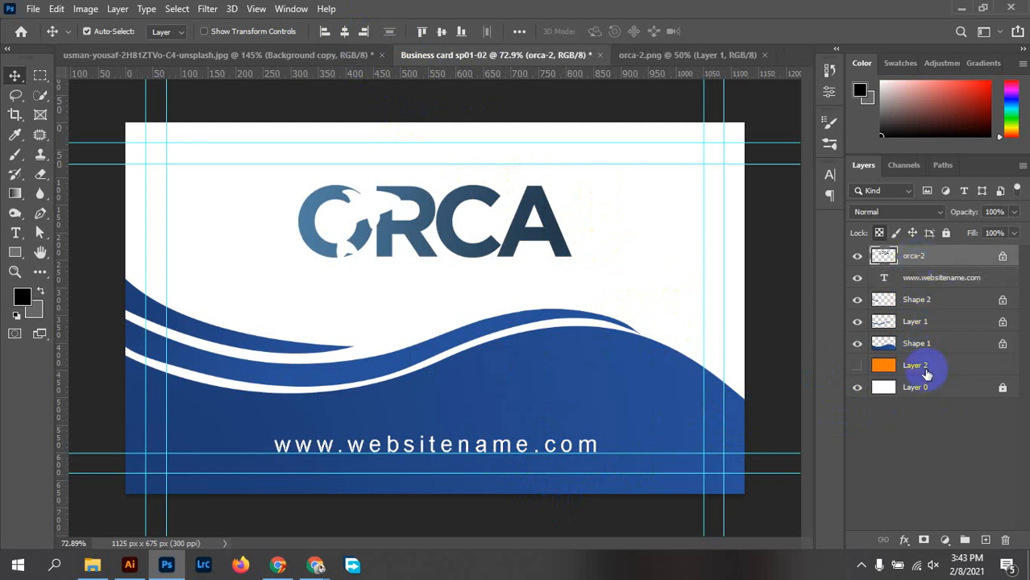
pyautogui.moveTo(927, 374); pyautogui.dragTo(1005, 541)
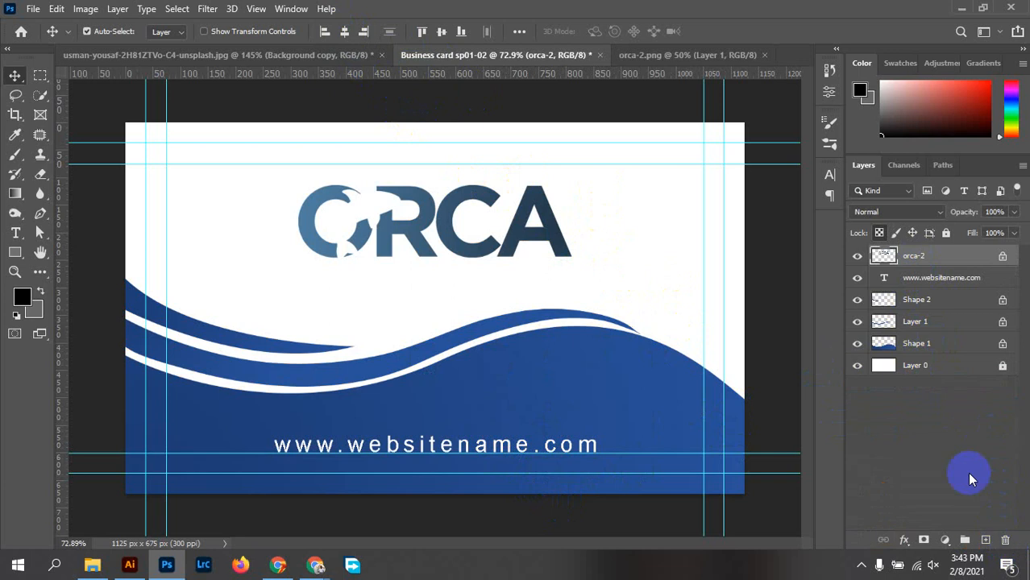
pyautogui.click(919, 345)
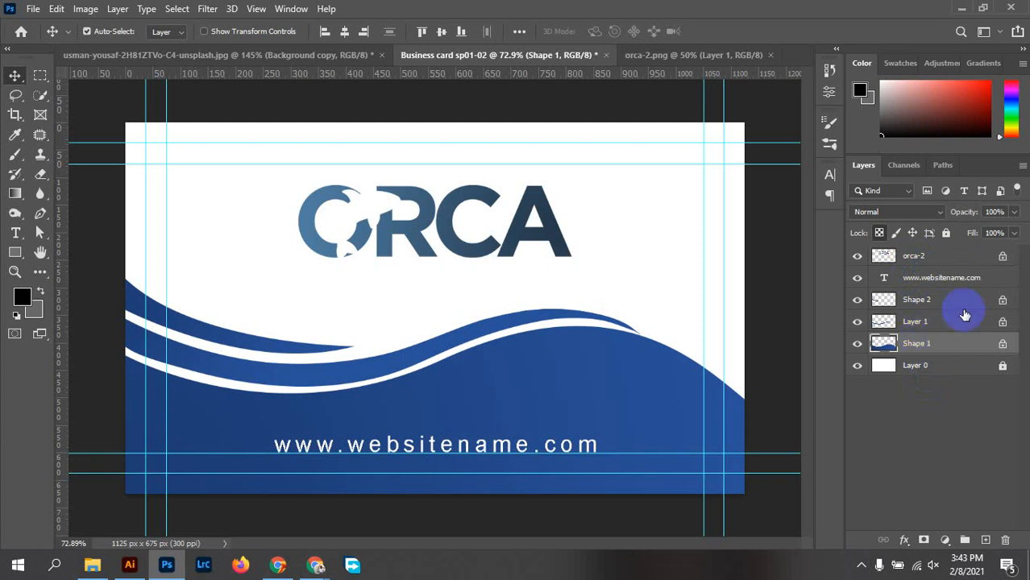
# Group the layers from orca-2 through Shape 1 into a group named back part
pyautogui.keyDown('shift'); pyautogui.click(924, 256); pyautogui.keyUp('shift')
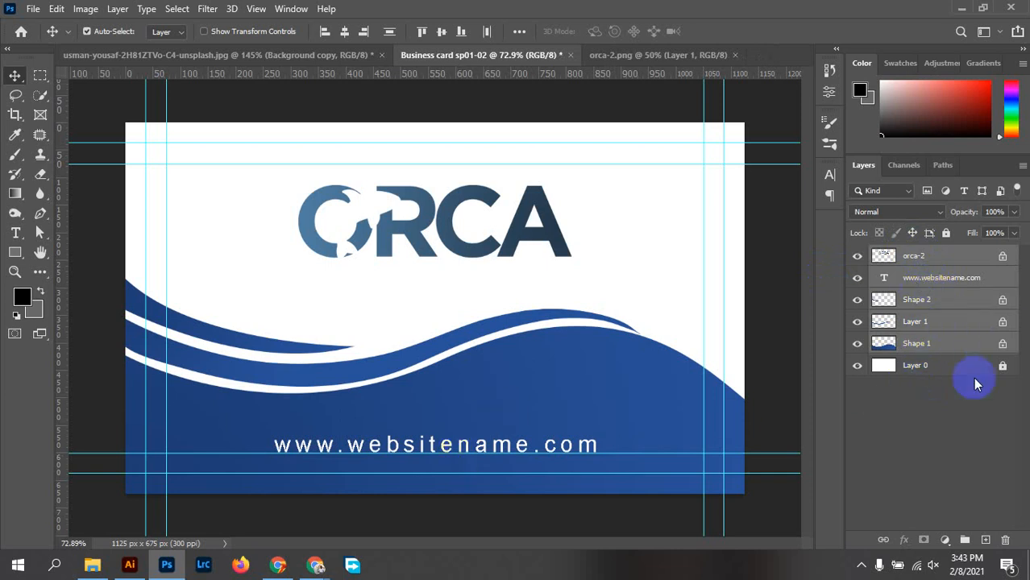
pyautogui.click(965, 540)
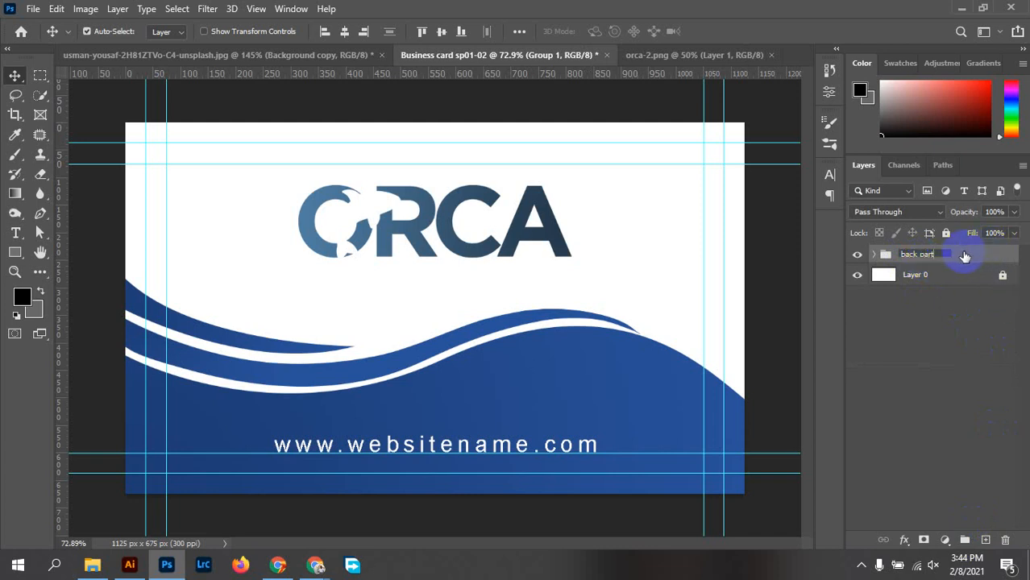
pyautogui.press('Return')
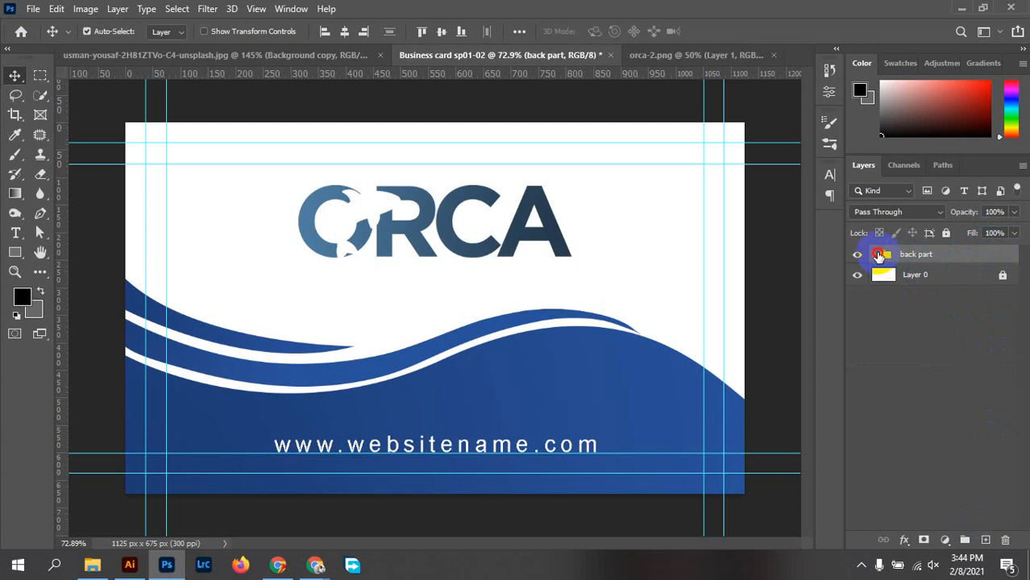
# Group Shape 2, Layer 1 and Shape 1 into a subgroup named Shape
pyautogui.click(877, 255)
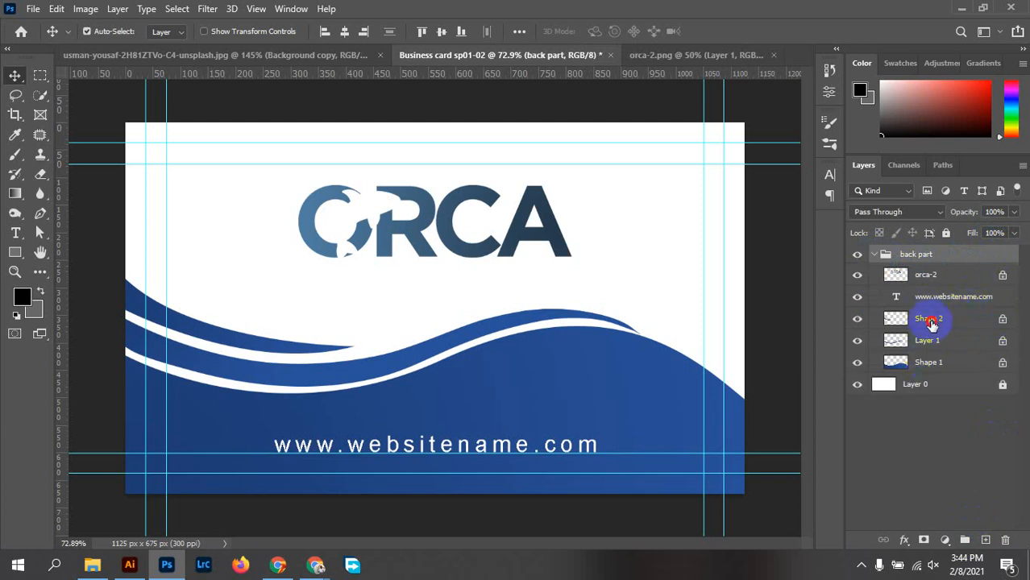
pyautogui.click(932, 321)
pyautogui.keyDown('shift'); pyautogui.click(935, 363); pyautogui.keyUp('shift')
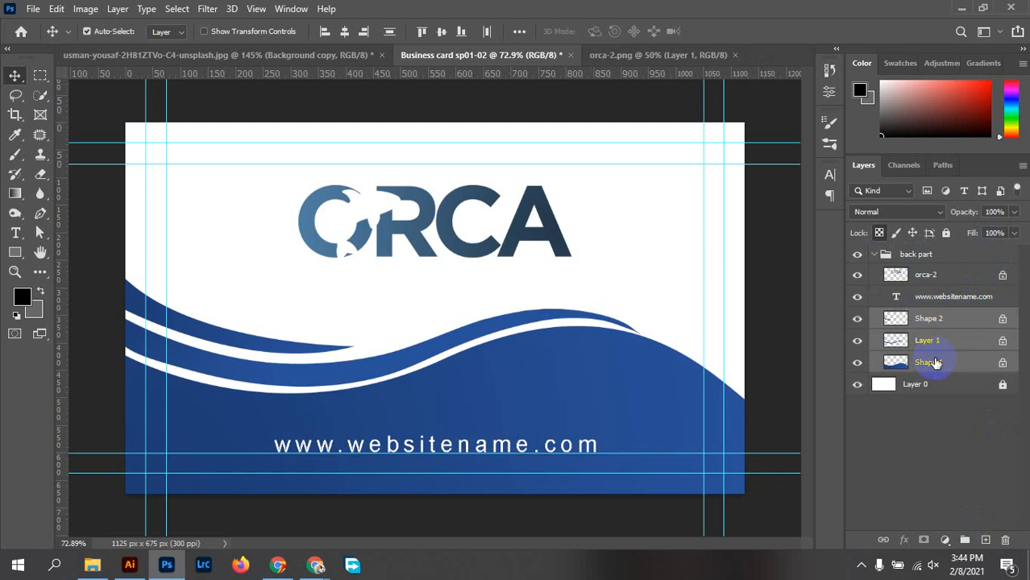
pyautogui.moveTo(942, 368); pyautogui.dragTo(965, 541)
pyautogui.doubleClick(925, 317)
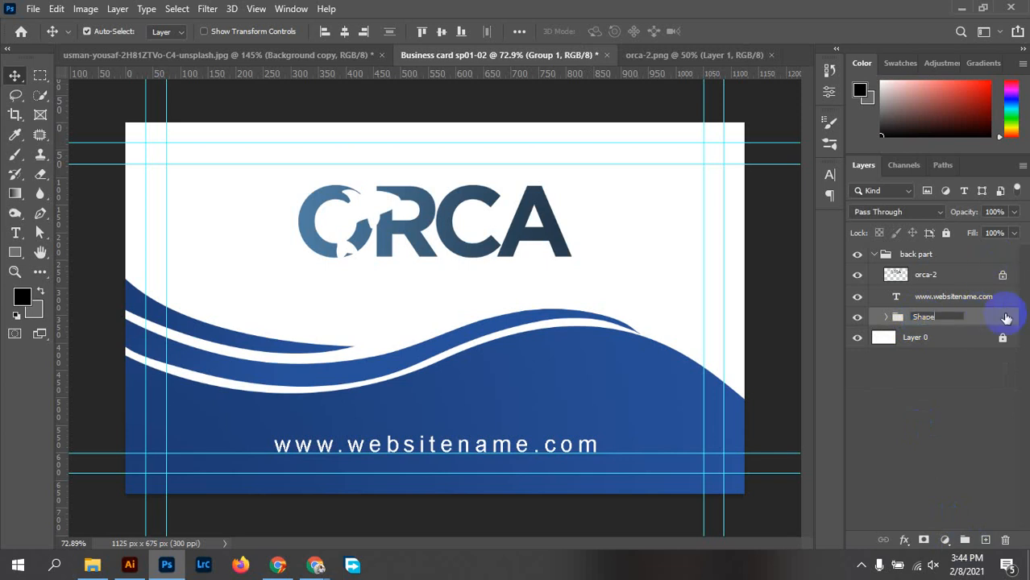
pyautogui.press('Return')
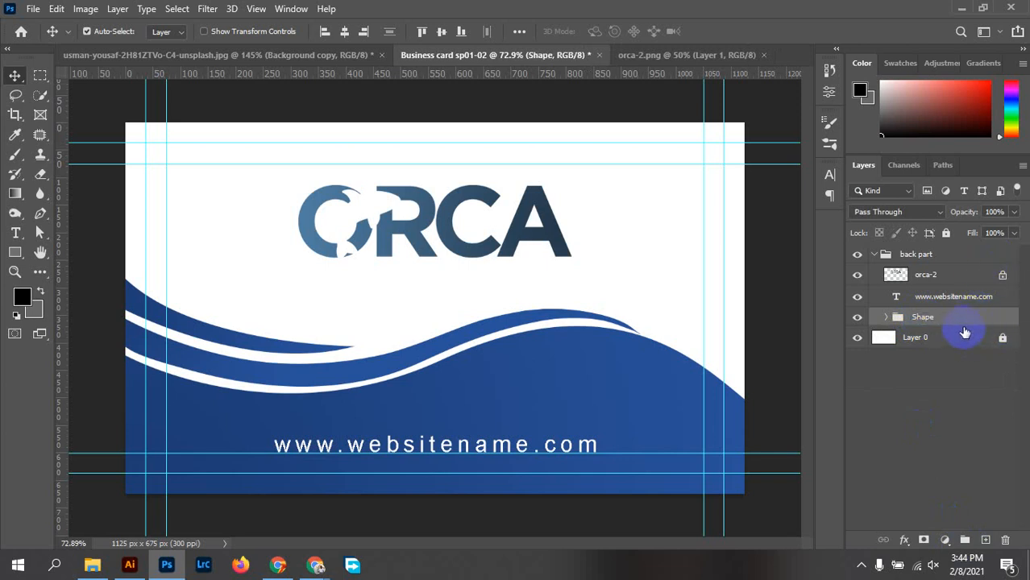
pyautogui.click(927, 277)
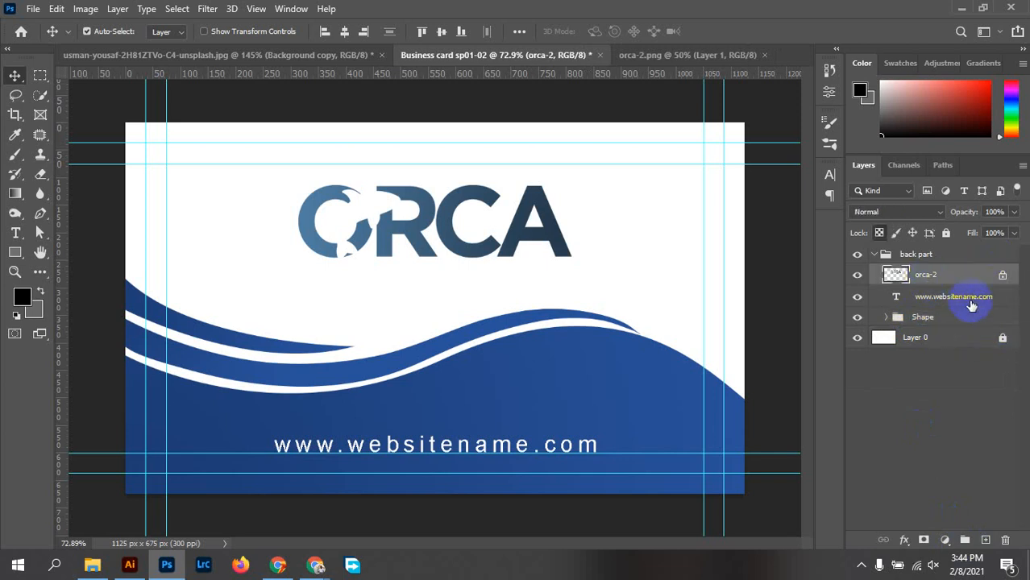
pyautogui.click(971, 299)
pyautogui.click(972, 321)
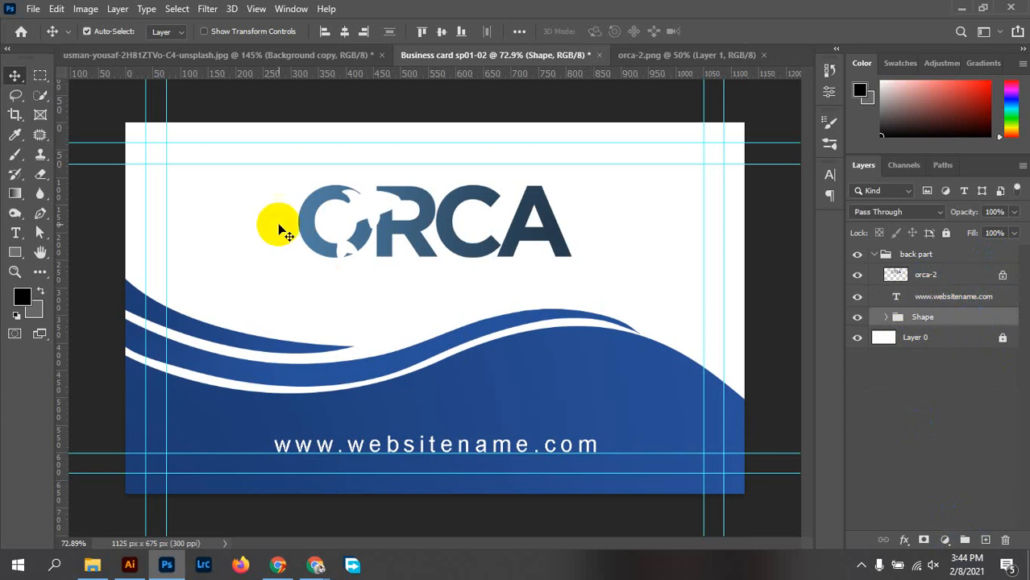
pyautogui.click(873, 251)
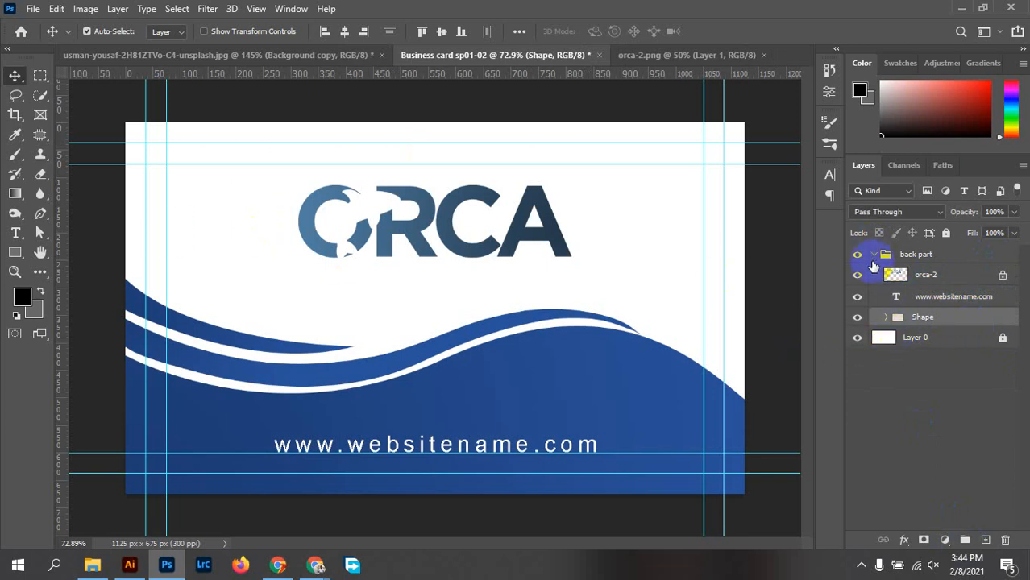
pyautogui.click(872, 256)
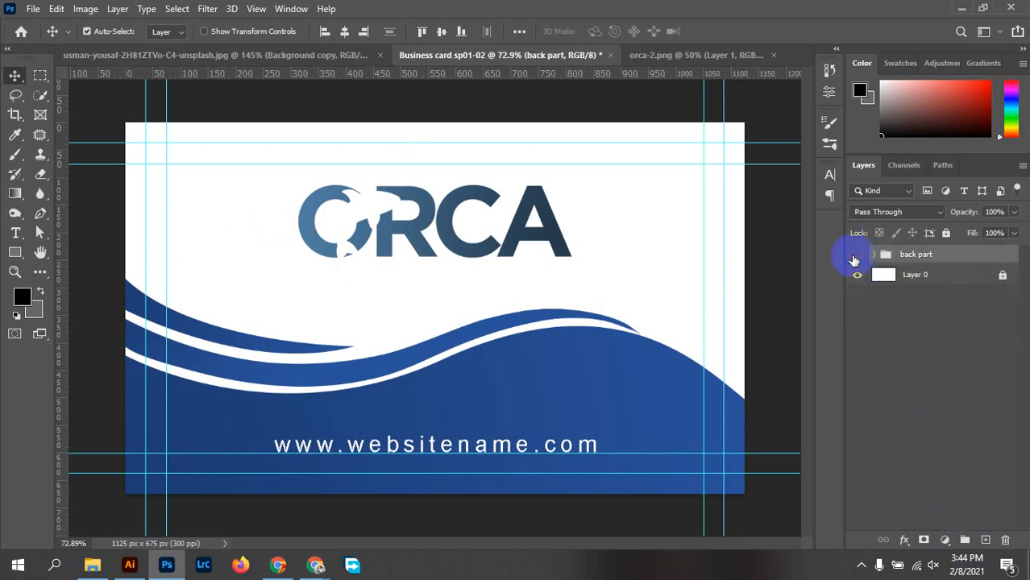
pyautogui.click(855, 256)
pyautogui.click(855, 256)
pyautogui.click(874, 254)
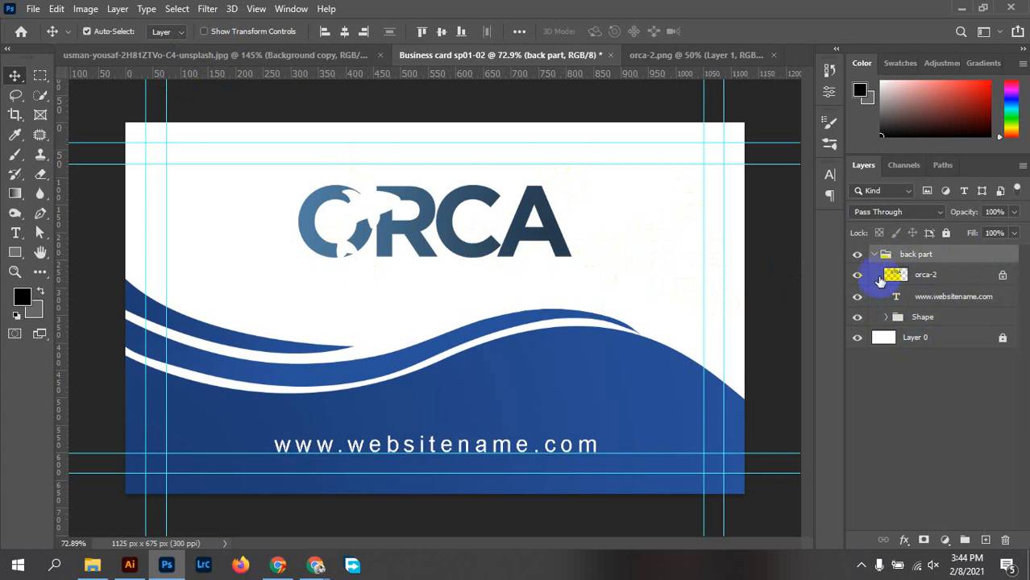
pyautogui.click(886, 318)
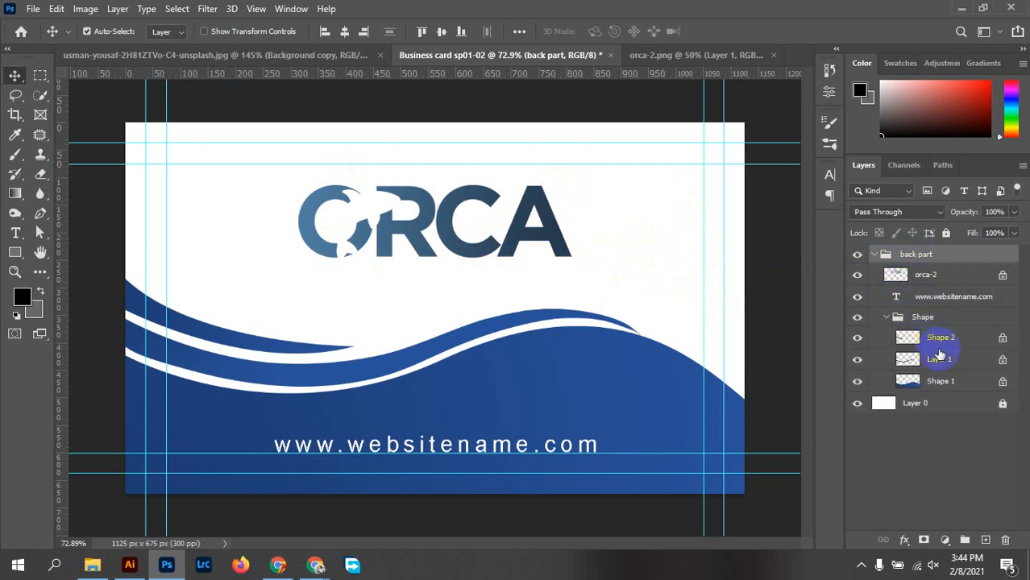
pyautogui.rightClick(954, 322)
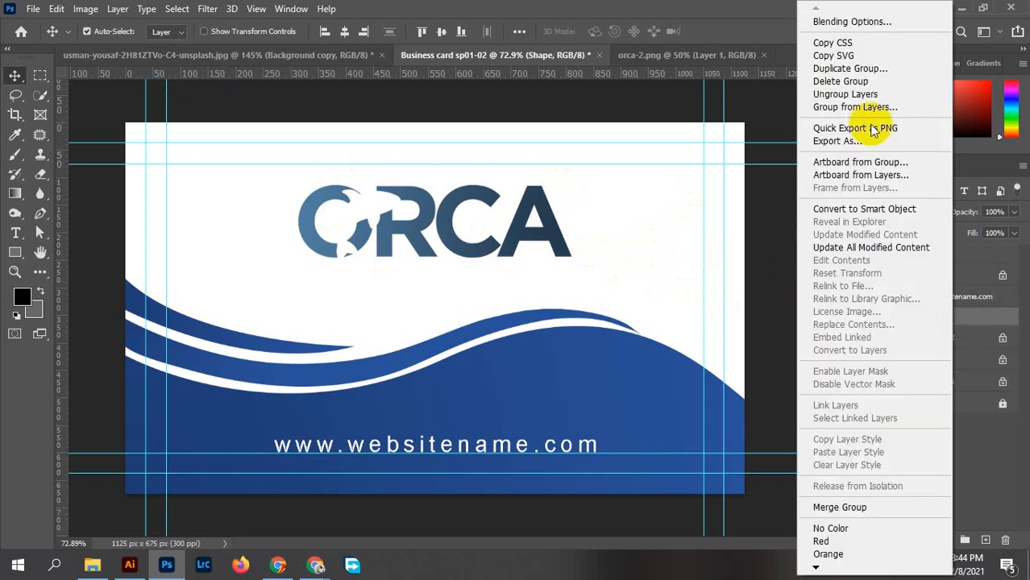
pyautogui.click(857, 95)
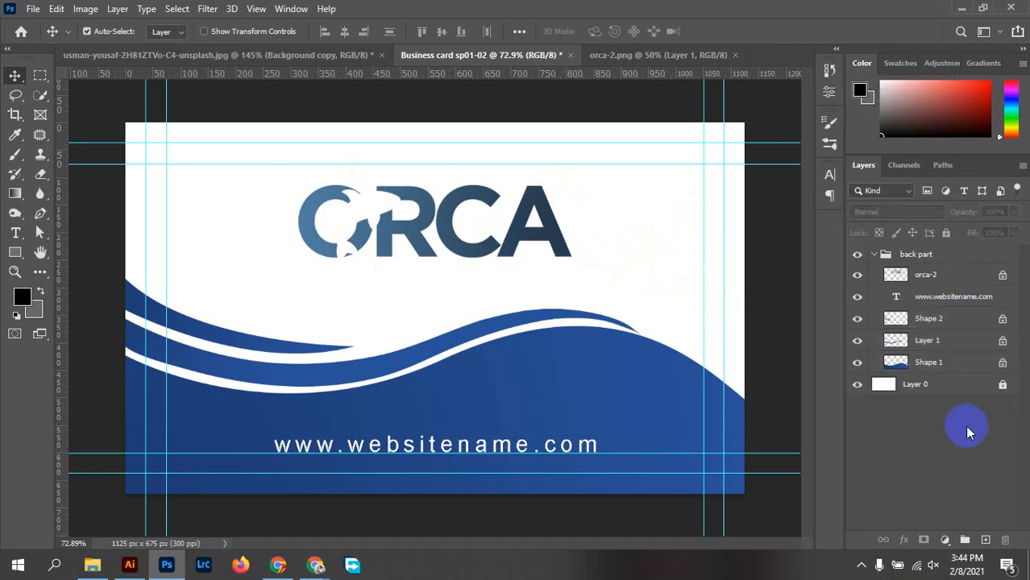
pyautogui.click(948, 321)
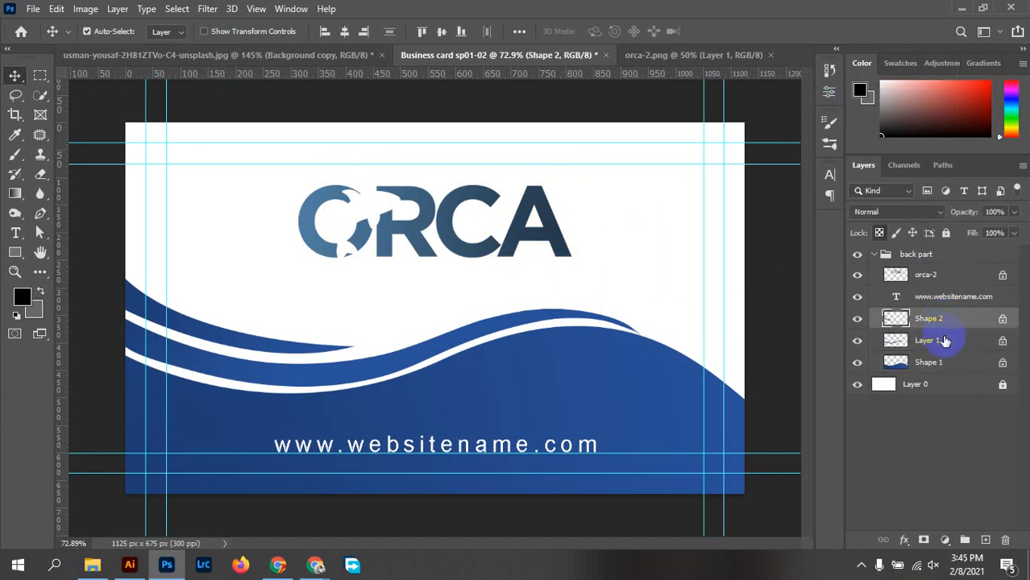
pyautogui.keyDown('ctrl'); pyautogui.click(945, 342); pyautogui.keyUp('ctrl')
pyautogui.keyDown('ctrl'); pyautogui.click(949, 371); pyautogui.keyUp('ctrl')
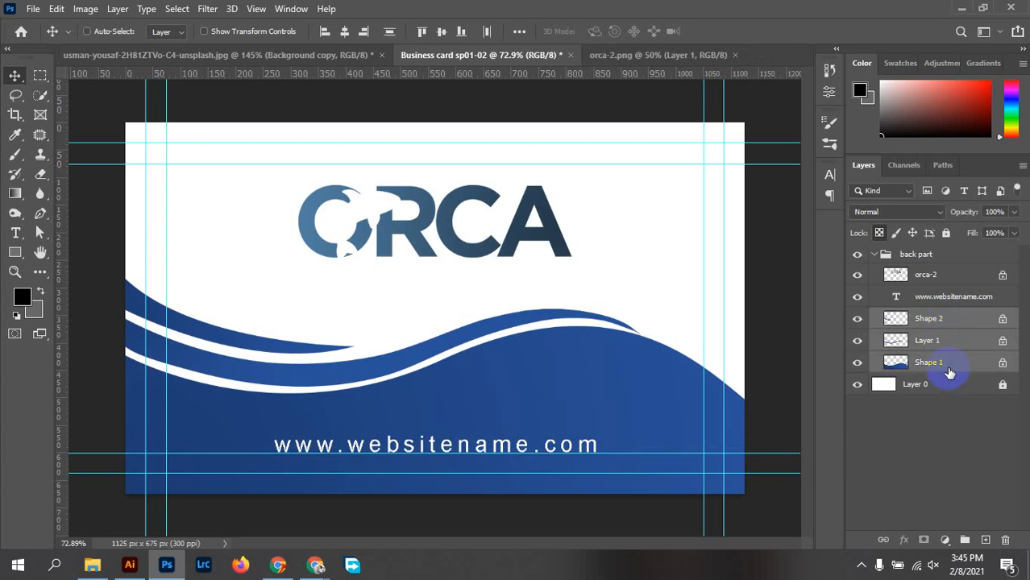
pyautogui.click(957, 448)
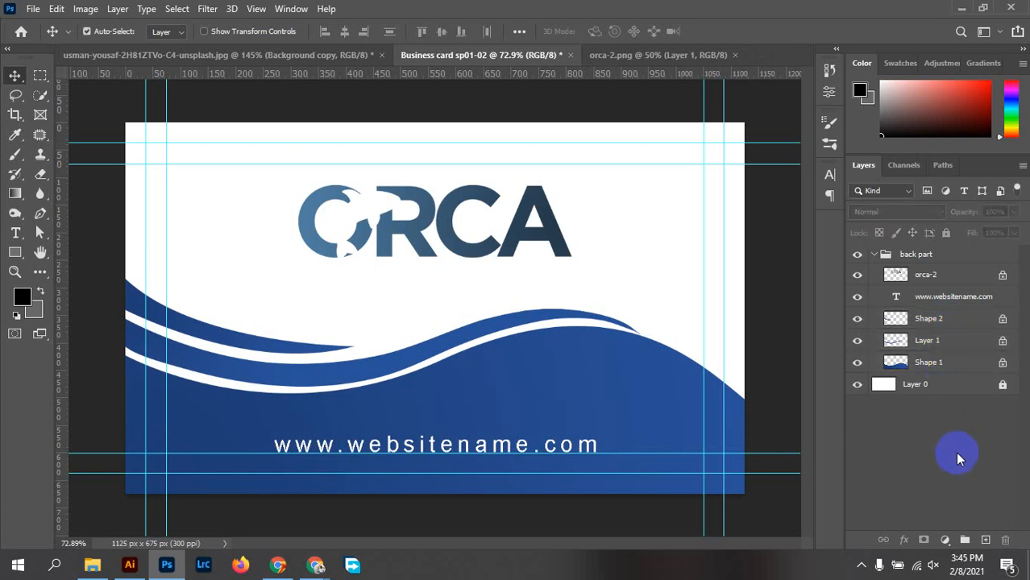
pyautogui.click(929, 320)
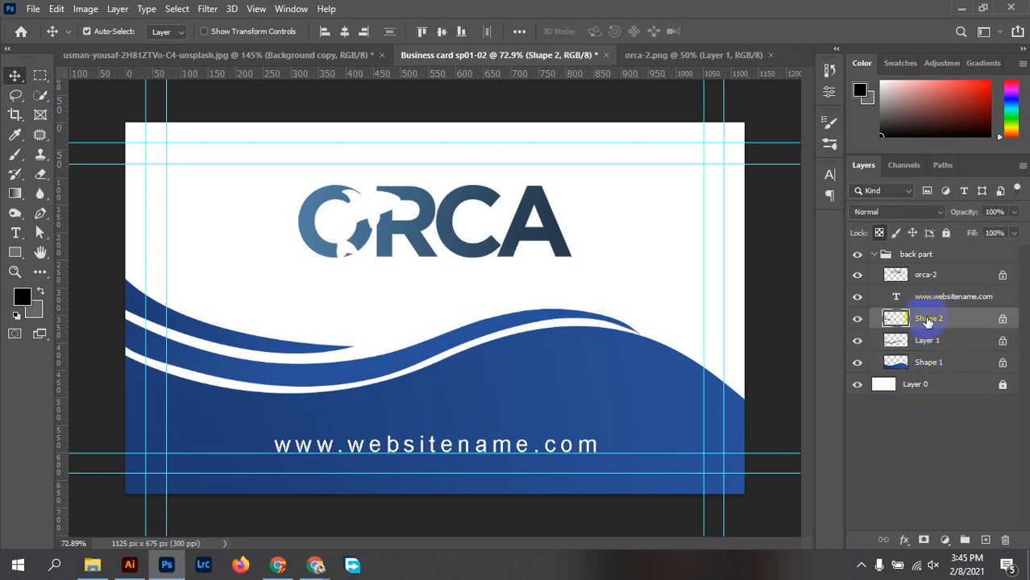
pyautogui.keyDown('shift'); pyautogui.click(941, 366); pyautogui.keyUp('shift')
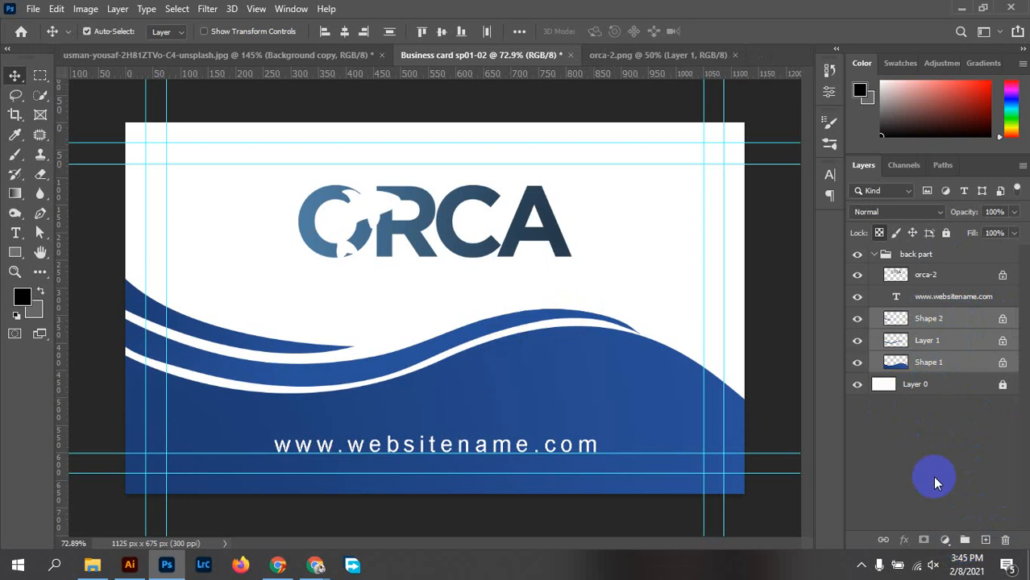
pyautogui.hotkey('ctrl', 'g')
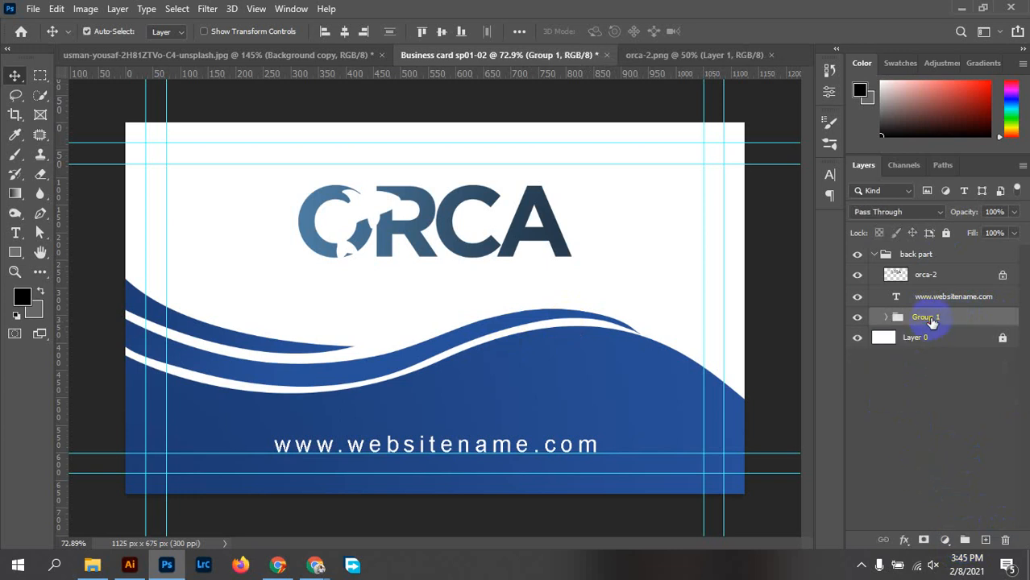
pyautogui.doubleClick(927, 316)
pyautogui.press('Return')
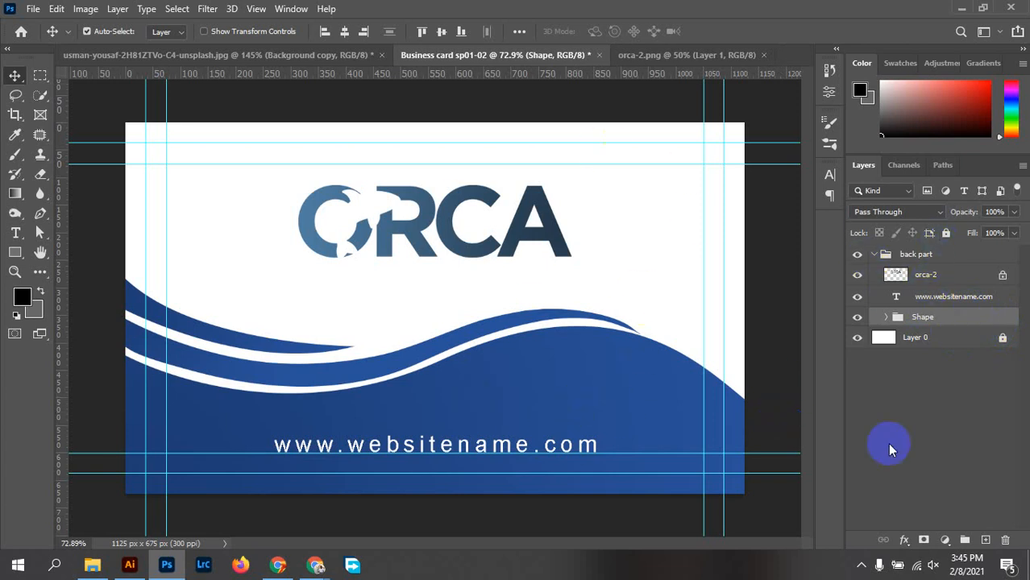
pyautogui.click(874, 255)
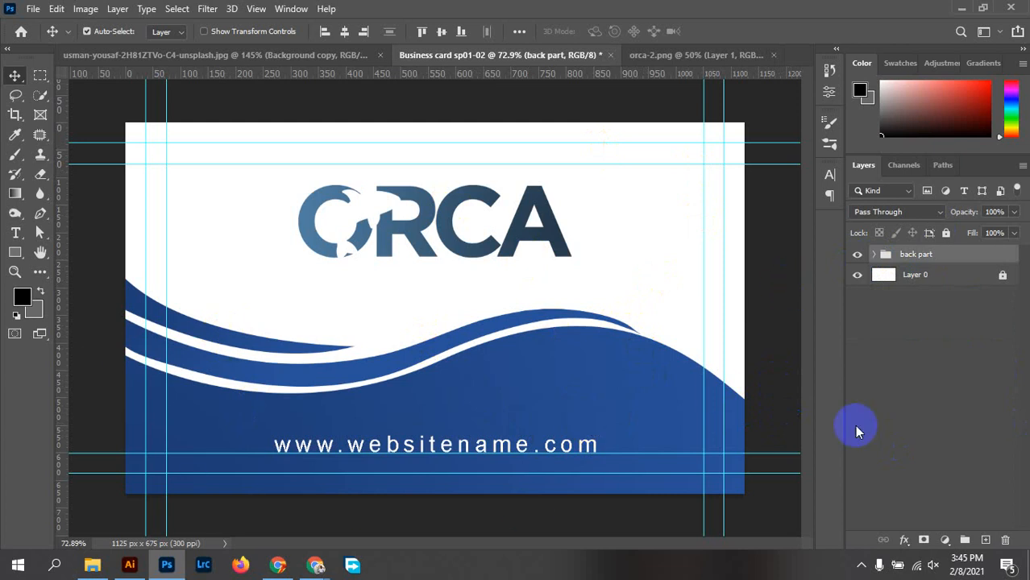
pyautogui.click(876, 255)
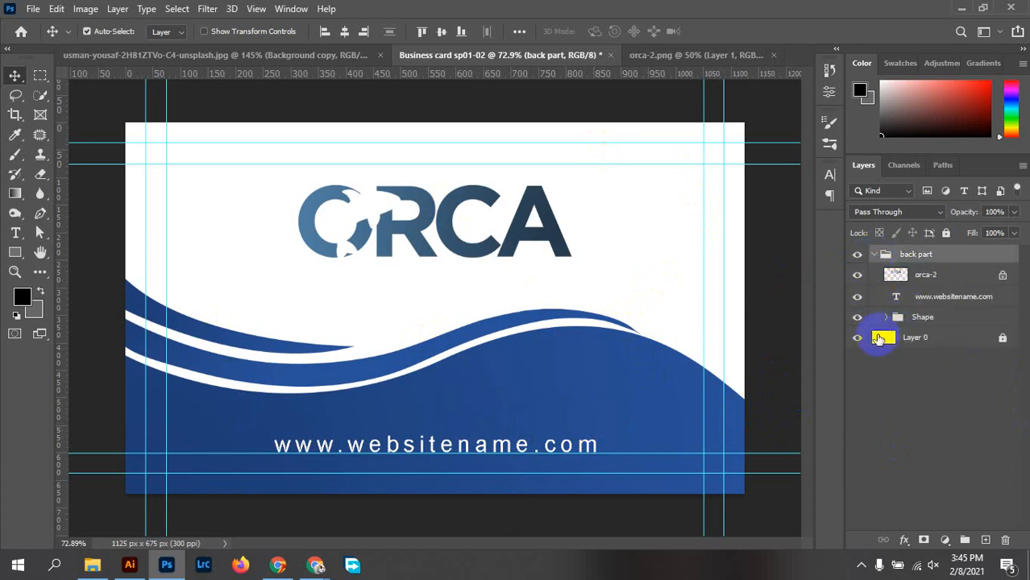
pyautogui.click(886, 320)
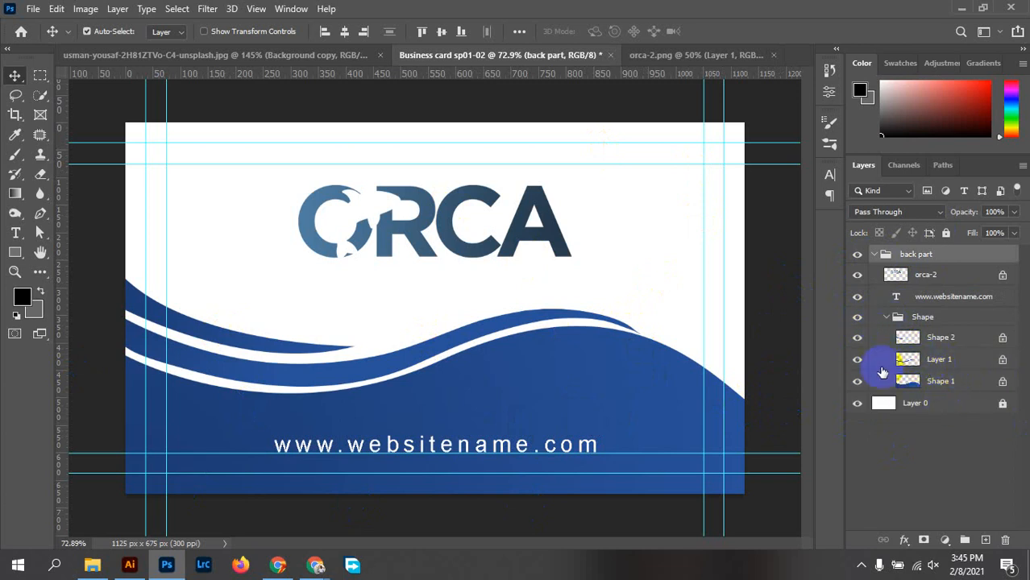
pyautogui.click(857, 382)
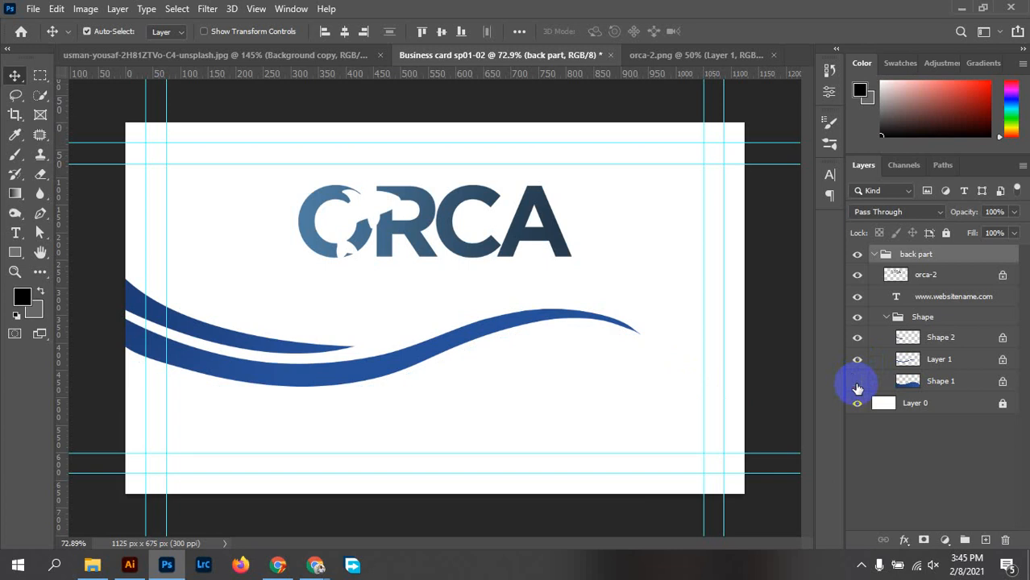
pyautogui.click(857, 382)
pyautogui.click(857, 360)
pyautogui.click(857, 360)
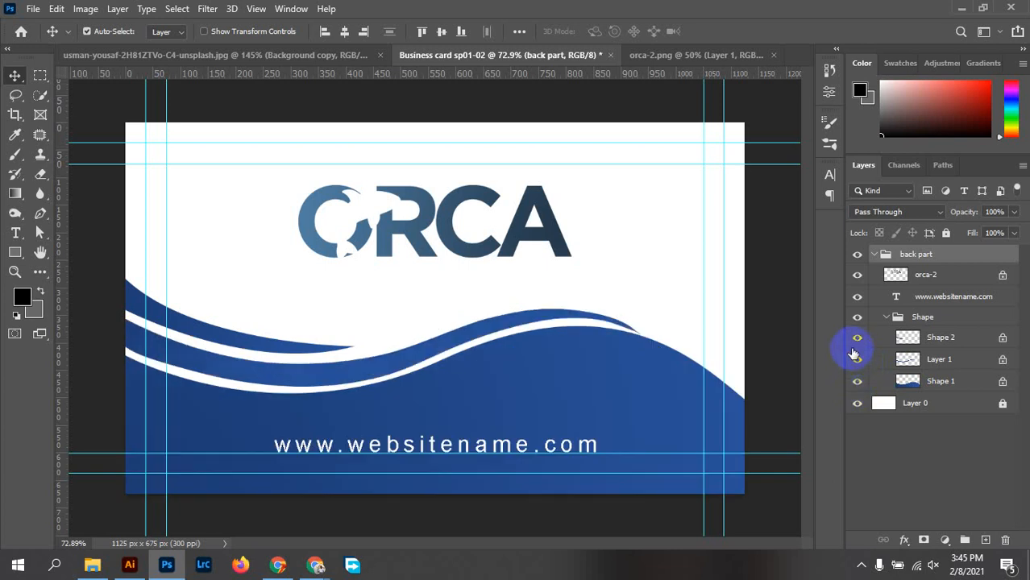
pyautogui.click(855, 339)
pyautogui.click(855, 340)
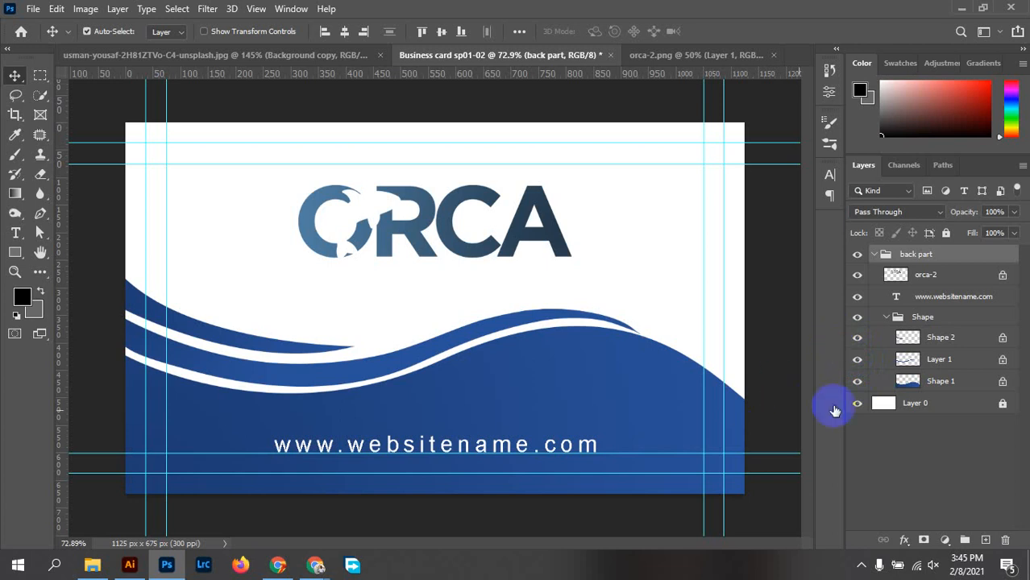
pyautogui.click(887, 318)
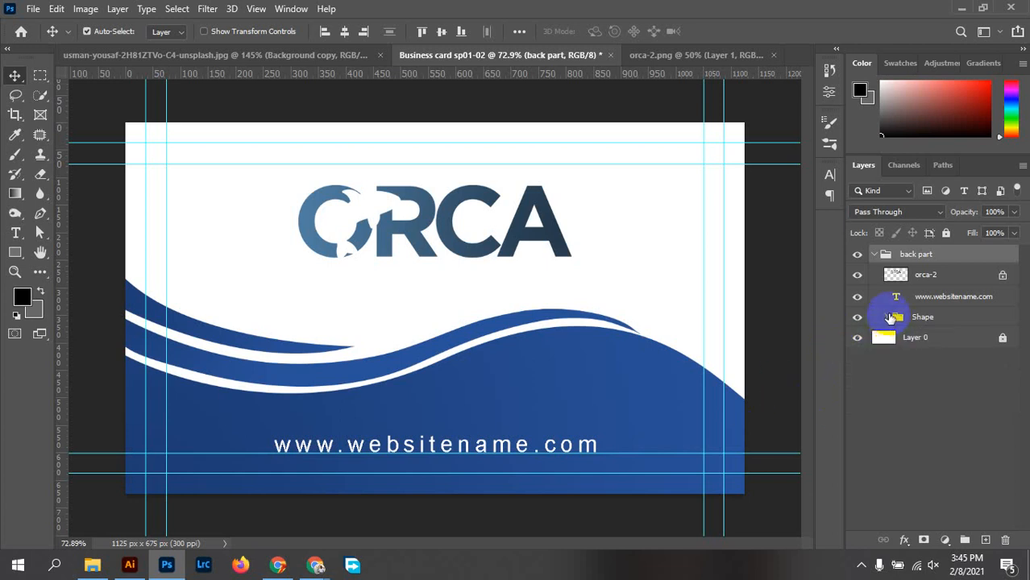
pyautogui.click(873, 256)
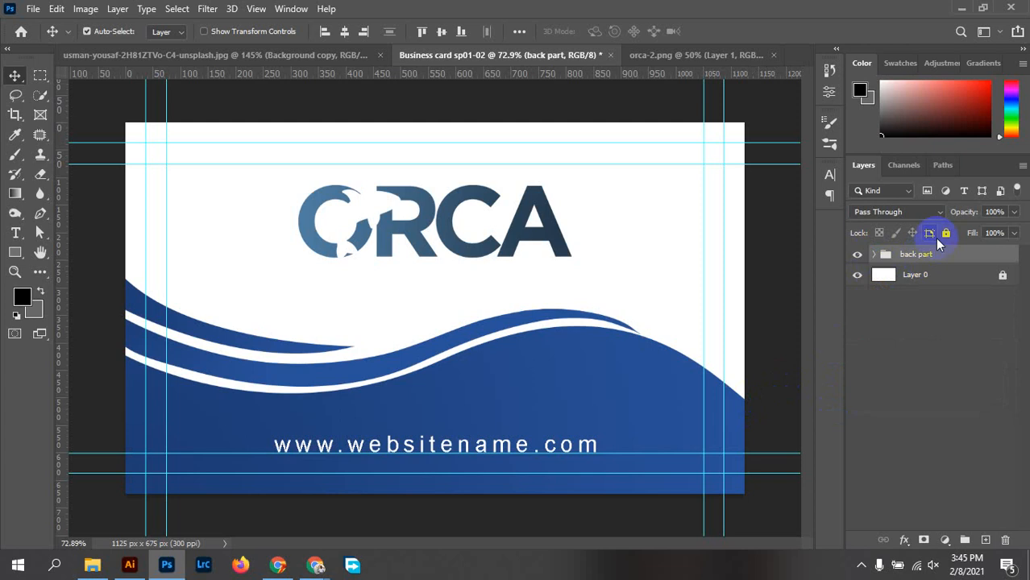
# Save the card as the layered Photoshop file Business card sp01-02.psd on the Desktop
pyautogui.click(33, 9)
pyautogui.click(89, 193)
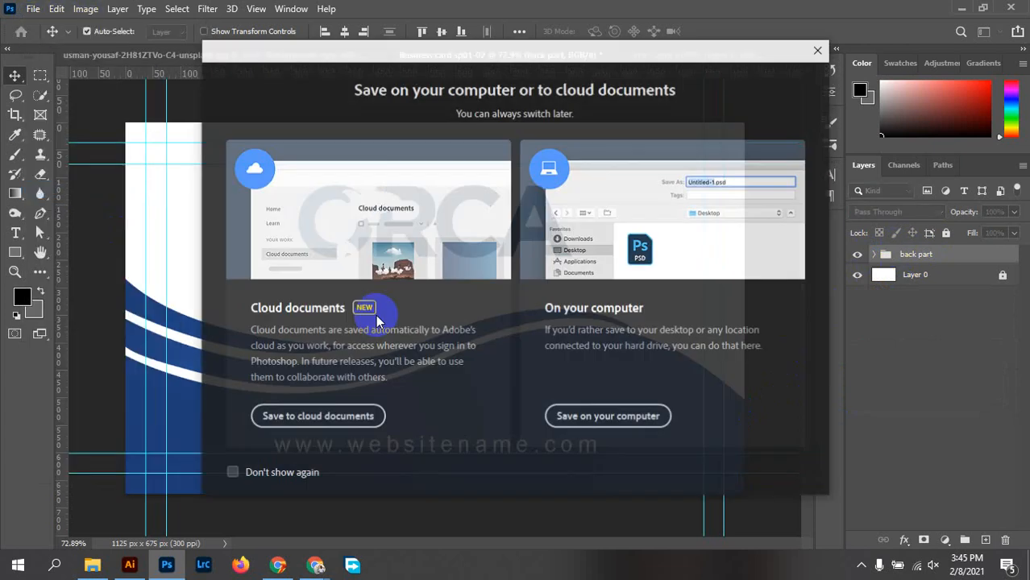
pyautogui.click(585, 418)
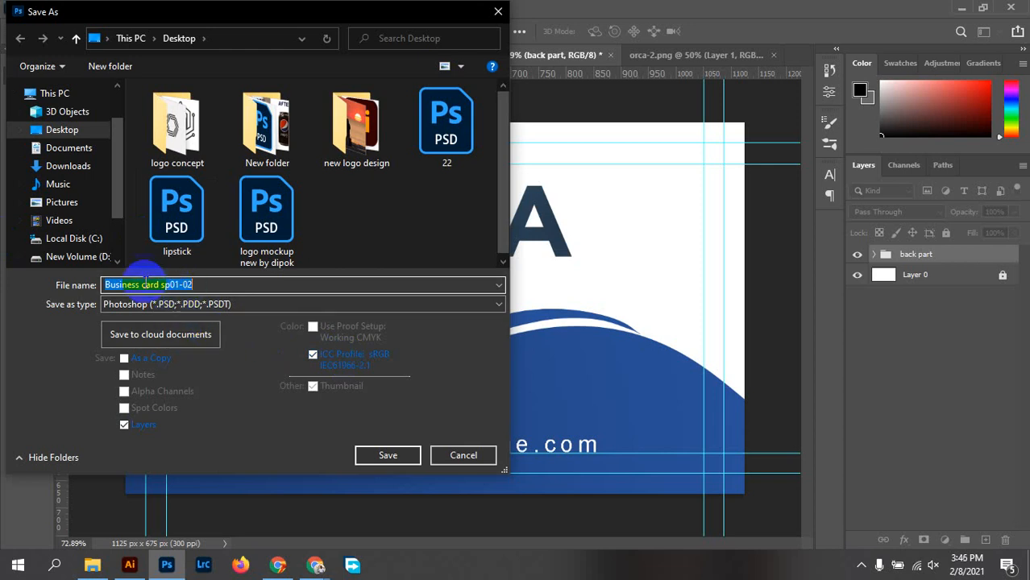
pyautogui.click(181, 286)
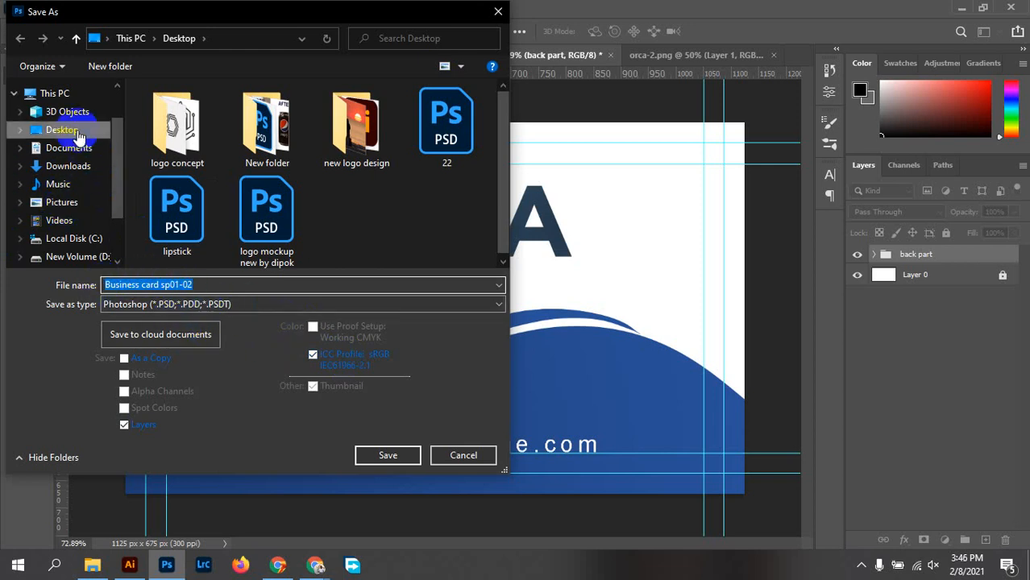
pyautogui.click(402, 463)
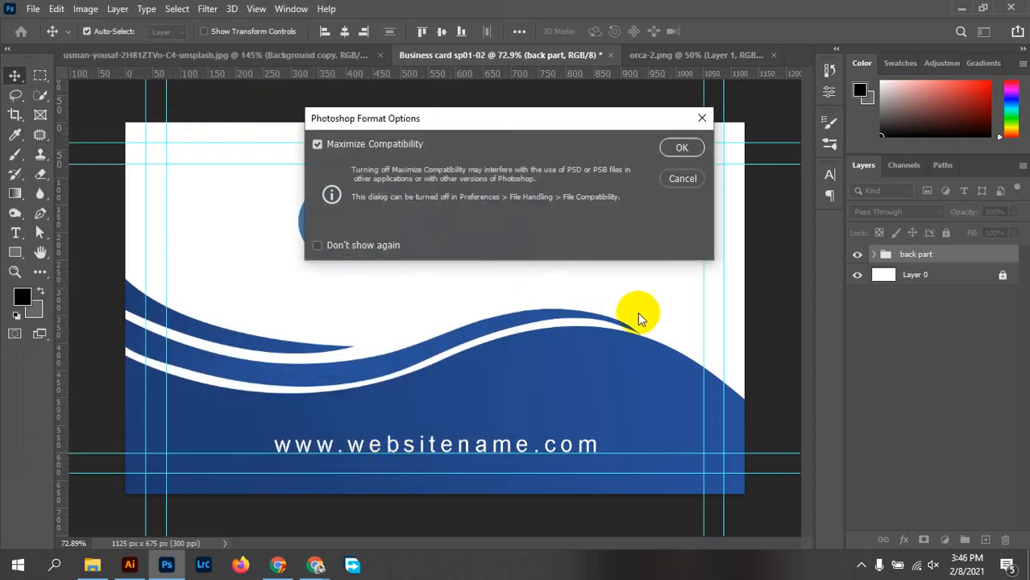
pyautogui.click(681, 154)
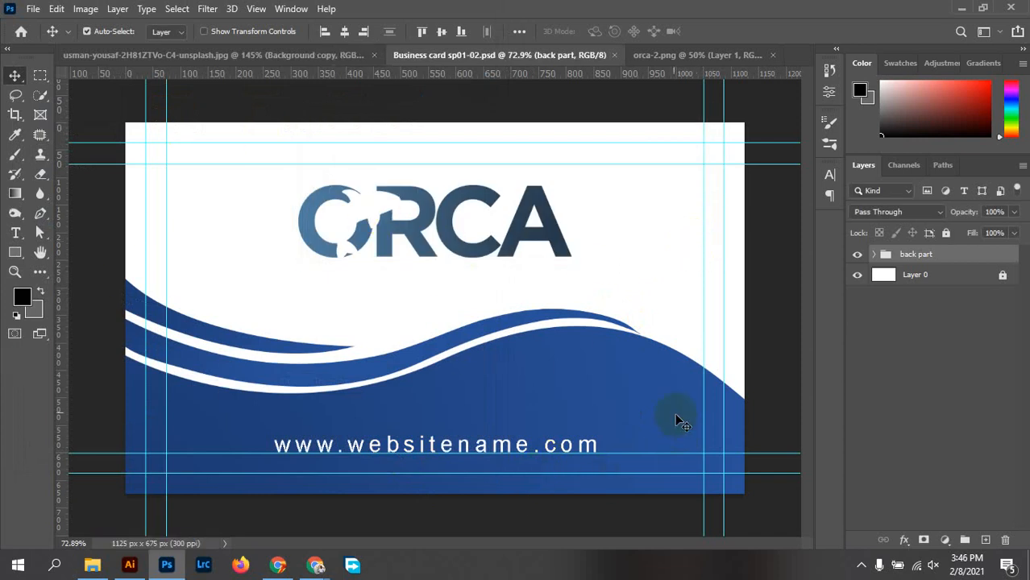
# Save a JPEG copy named Business card sp01-02 to the Desktop at maximum quality 12
pyautogui.click(34, 11)
pyautogui.moveTo(95, 229)
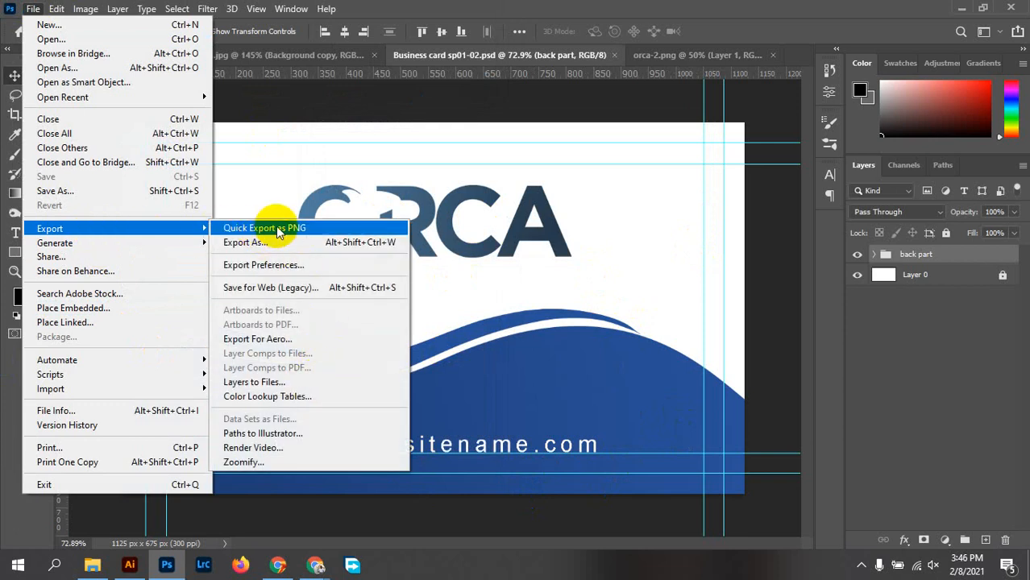
pyautogui.click(95, 192)
pyautogui.click(579, 420)
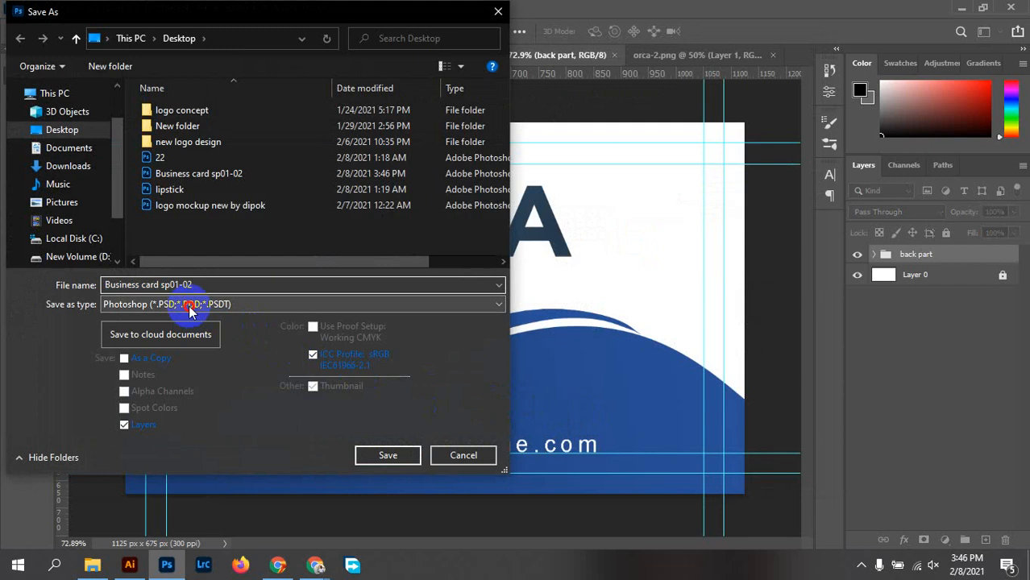
pyautogui.click(201, 305)
pyautogui.click(128, 424)
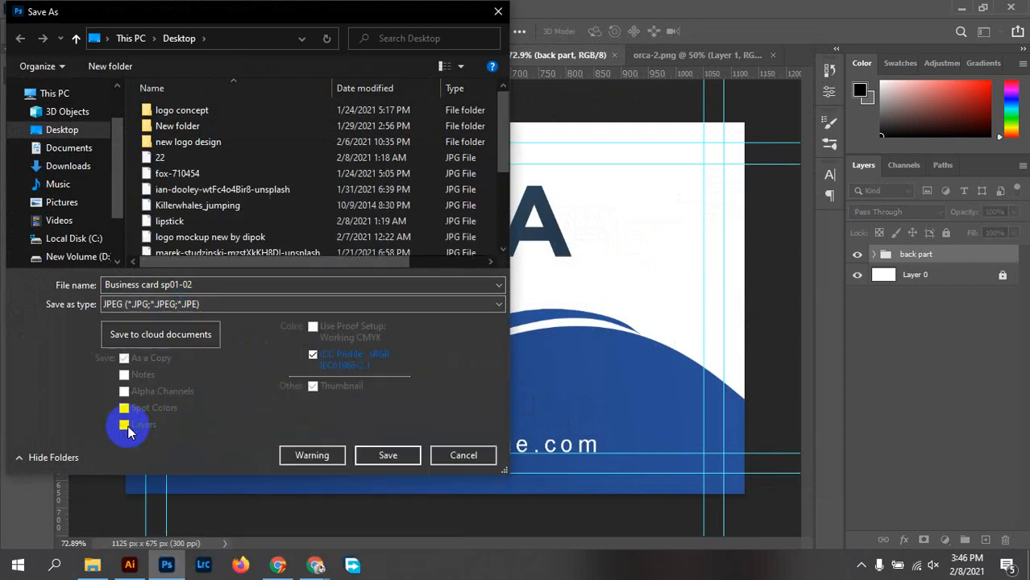
pyautogui.click(64, 132)
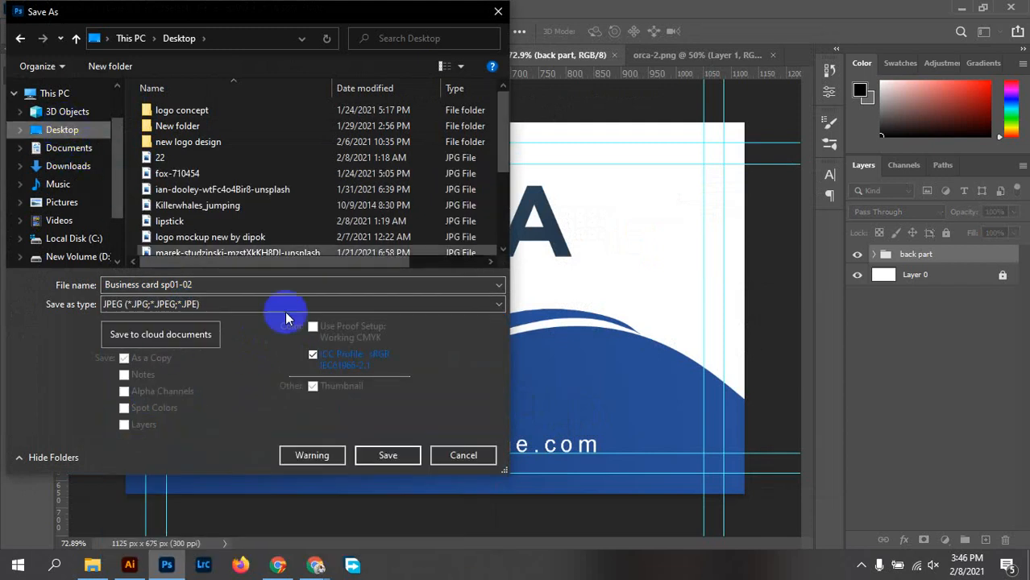
pyautogui.click(396, 457)
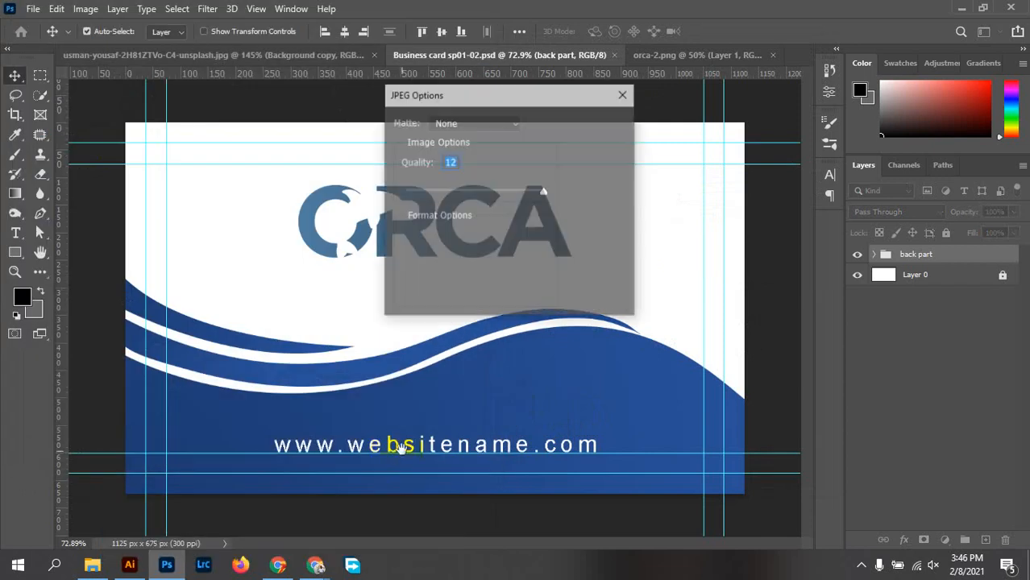
pyautogui.click(599, 125)
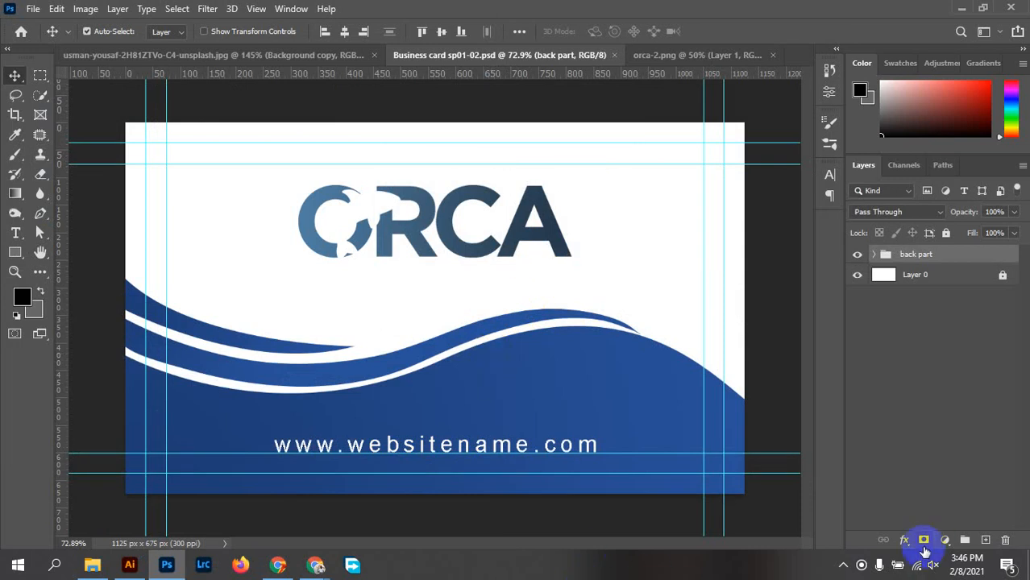
pyautogui.click(860, 567)
pyautogui.click(903, 528)
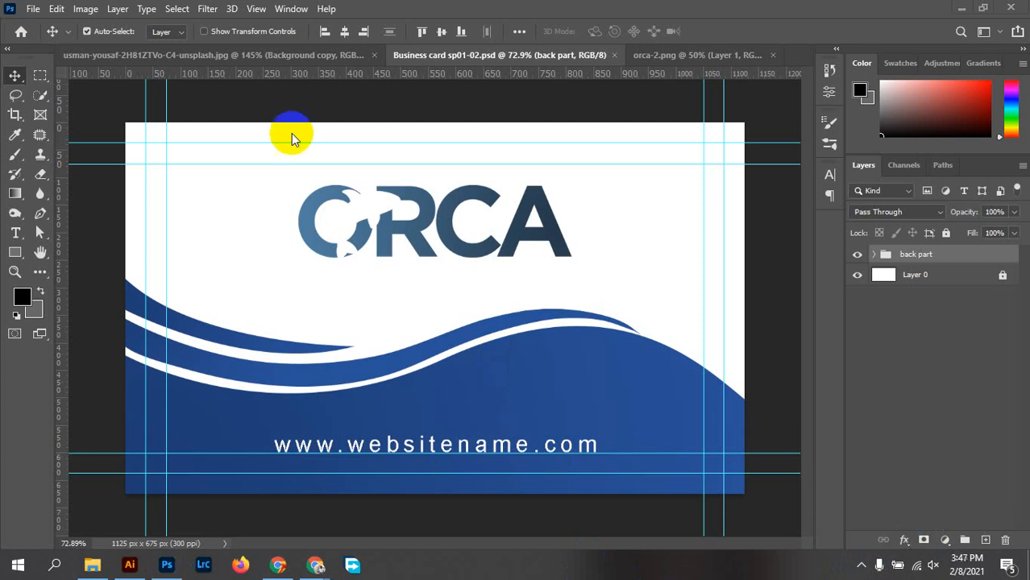
pyautogui.click(93, 562)
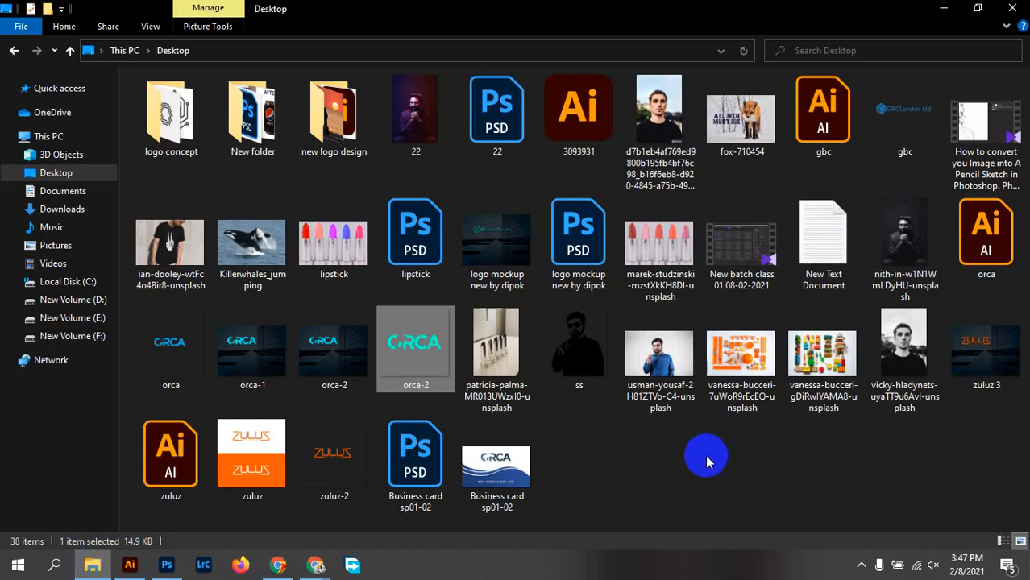
pyautogui.click(516, 476)
pyautogui.doubleClick(520, 477)
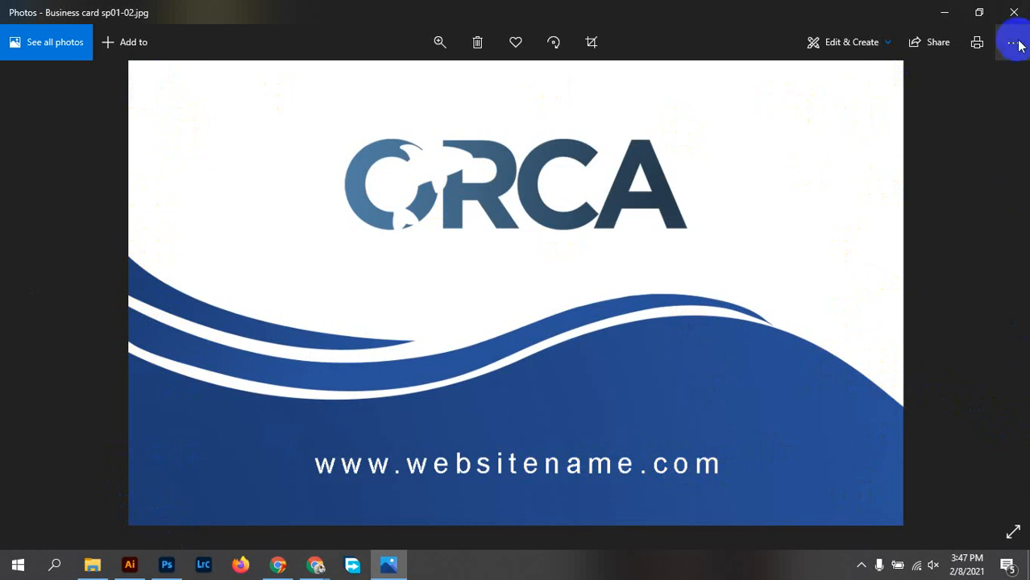
pyautogui.click(1014, 12)
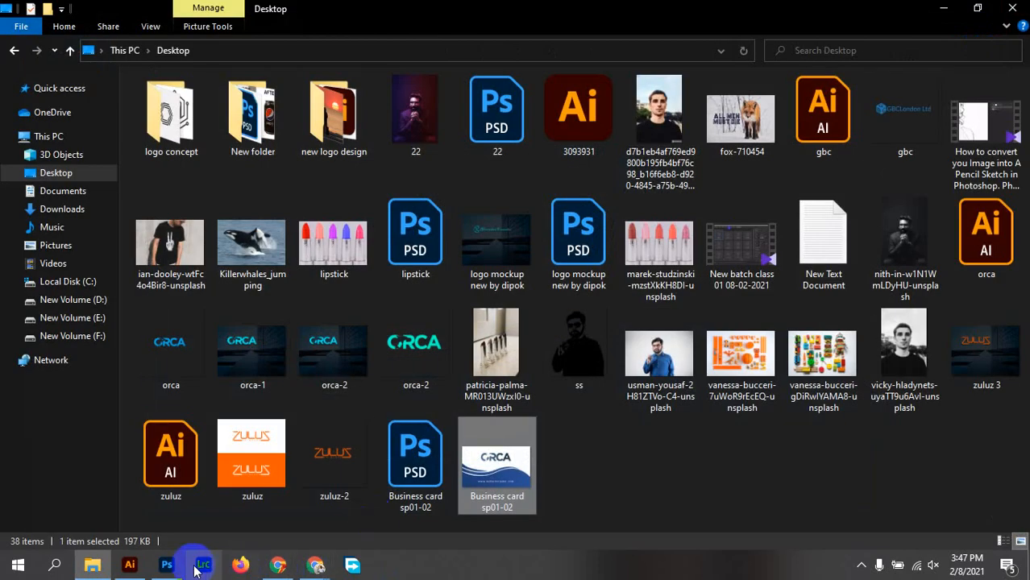
pyautogui.click(167, 564)
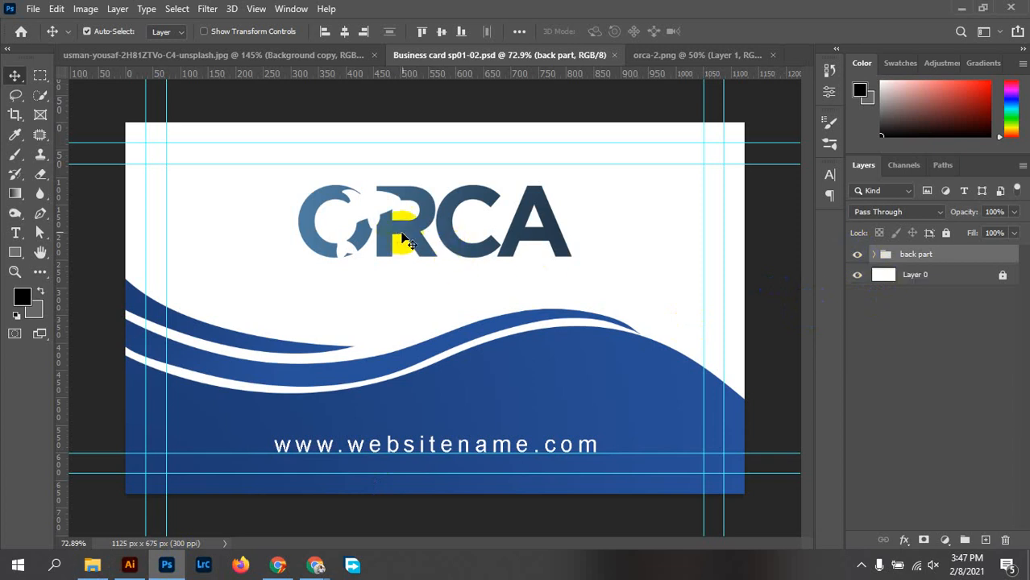
# View the standalone orca-2.png logo, then bring the business card document back to the front
pyautogui.click(672, 56)
pyautogui.click(670, 55)
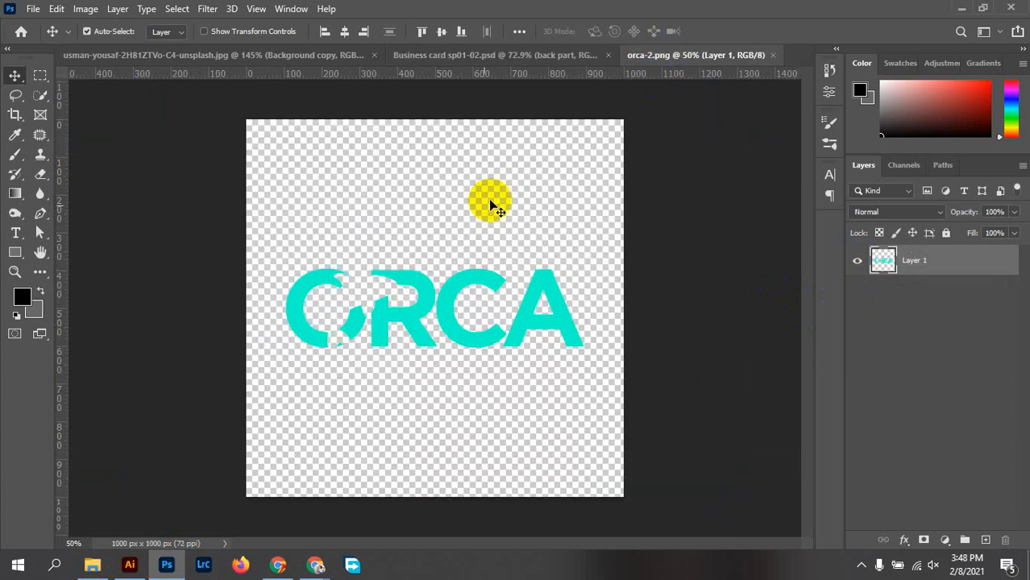
pyautogui.moveTo(453, 248); pyautogui.dragTo(549, 114)
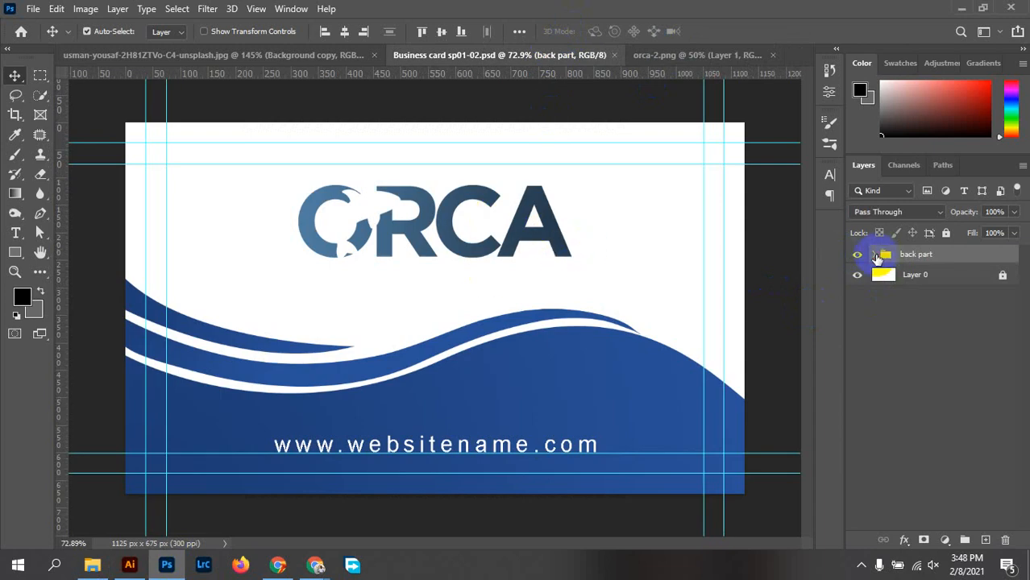
# Duplicate orca-2 inside the back part group and drag orca-2 copy to the top of the stack
pyautogui.click(877, 254)
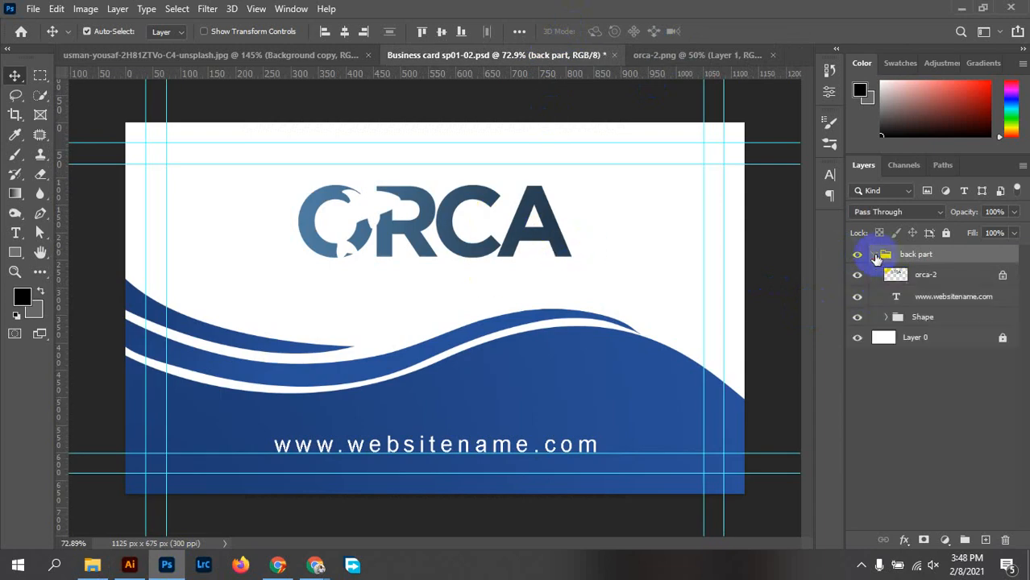
pyautogui.click(927, 279)
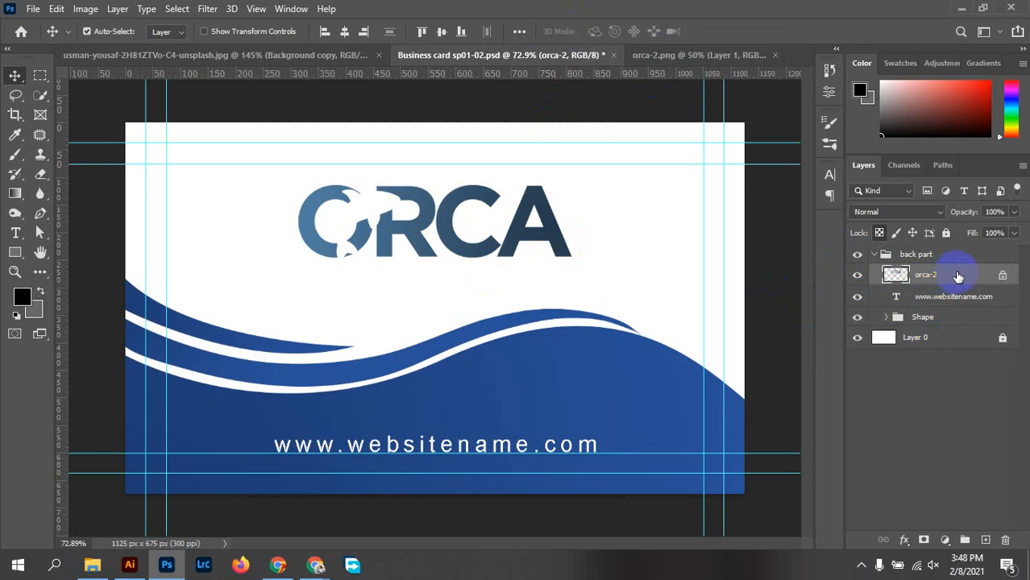
pyautogui.rightClick(955, 271)
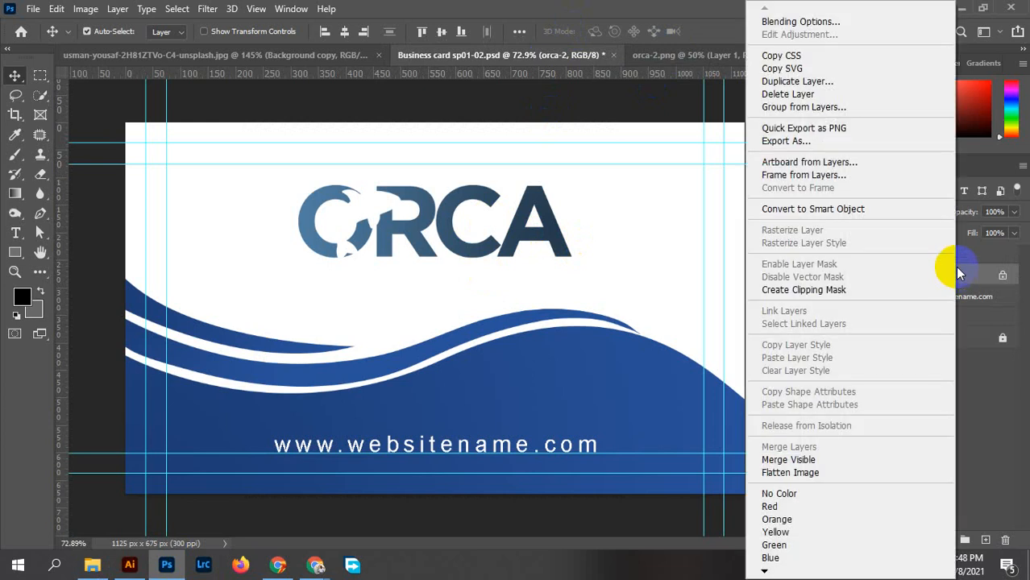
pyautogui.click(801, 84)
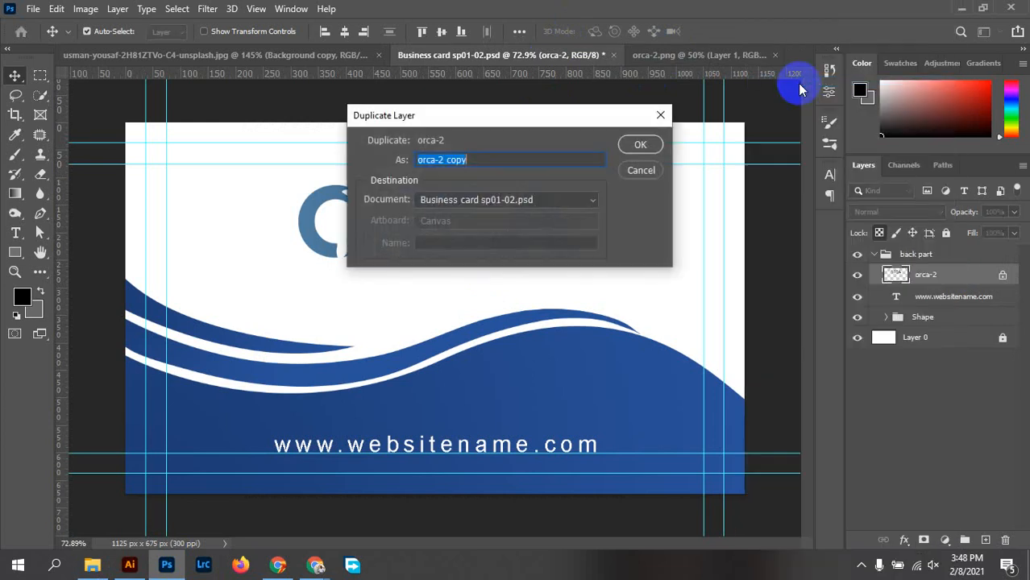
pyautogui.click(640, 146)
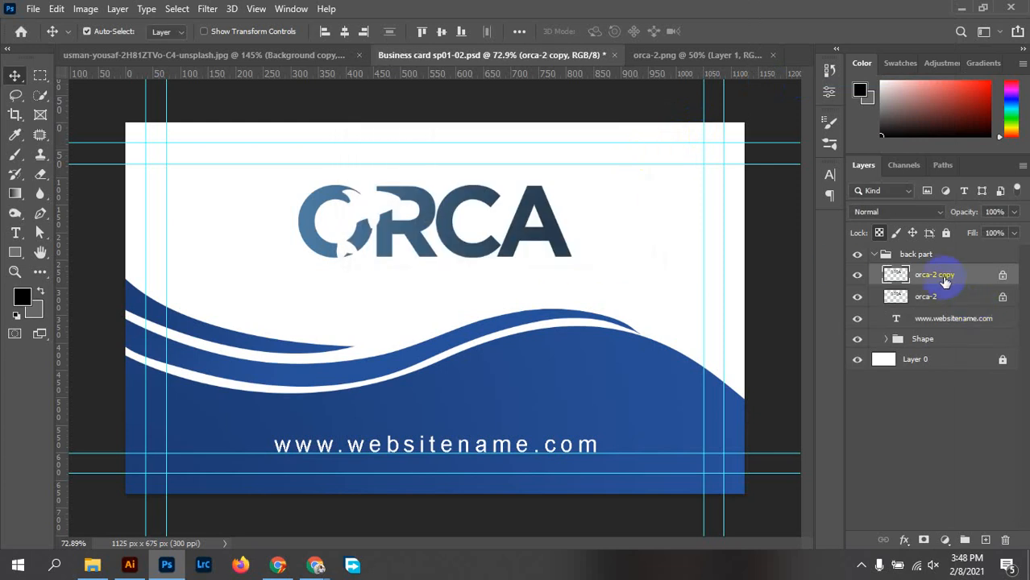
pyautogui.moveTo(943, 275); pyautogui.dragTo(942, 255)
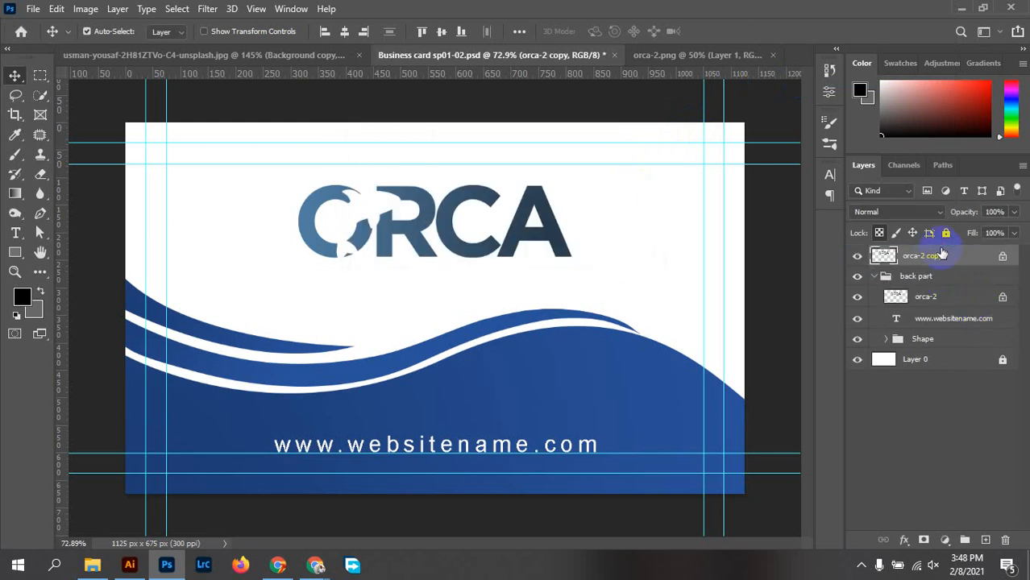
# Hide the back part group and drag the orca-2 copy logo toward the top right
pyautogui.click(876, 276)
pyautogui.click(857, 277)
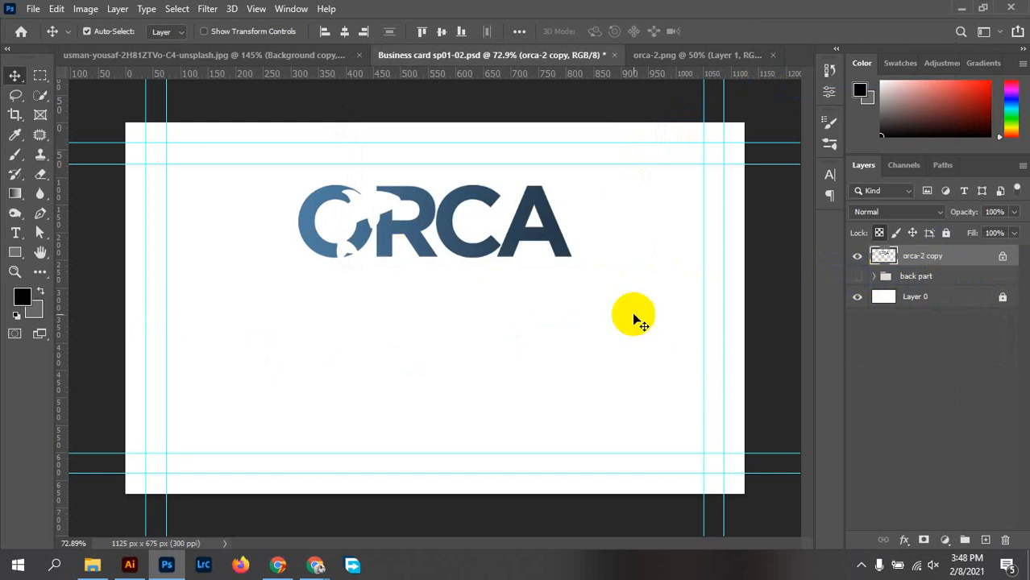
pyautogui.moveTo(548, 249); pyautogui.dragTo(507, 301)
pyautogui.click(944, 265)
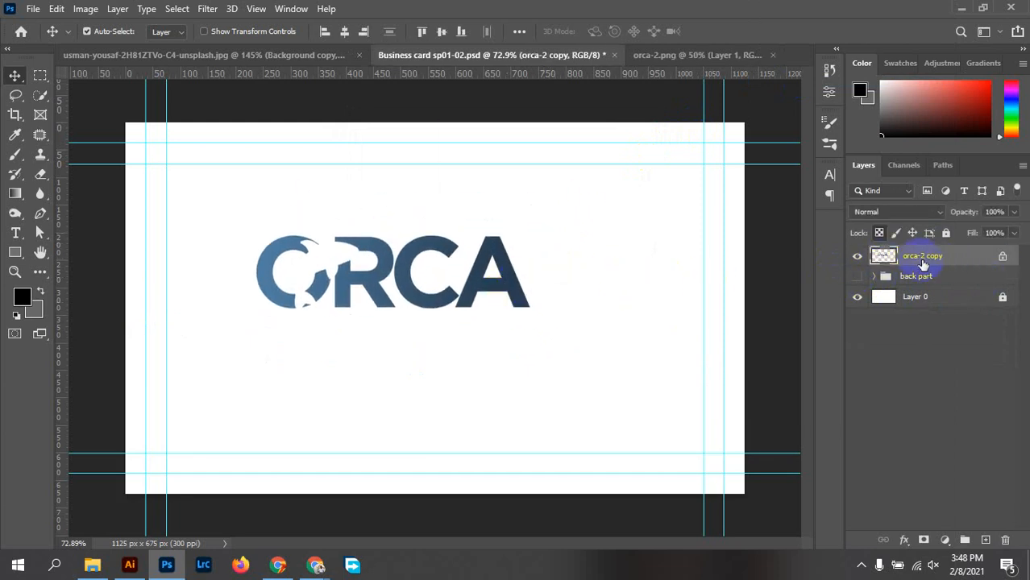
pyautogui.click(1002, 258)
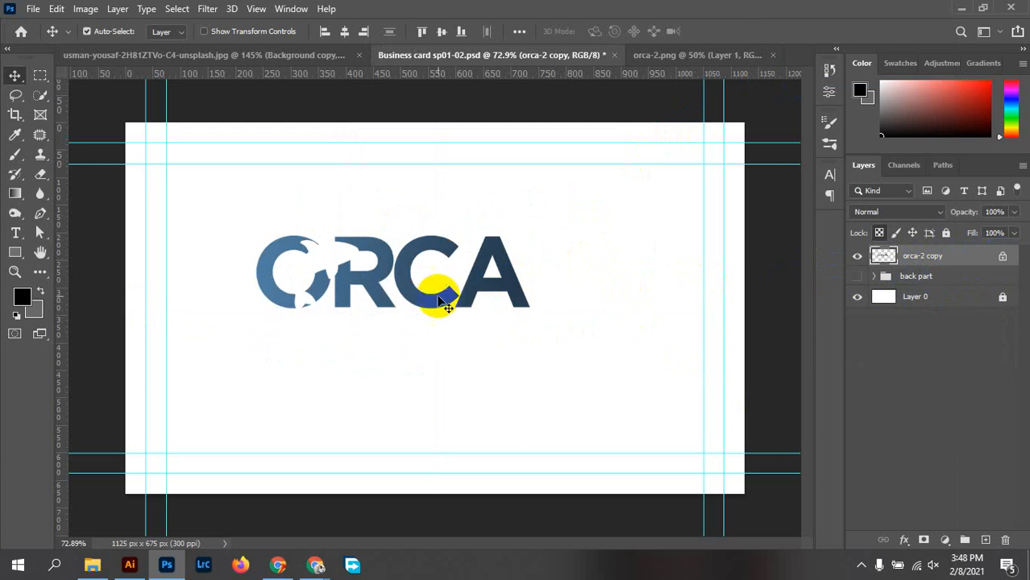
pyautogui.moveTo(523, 297); pyautogui.dragTo(670, 241)
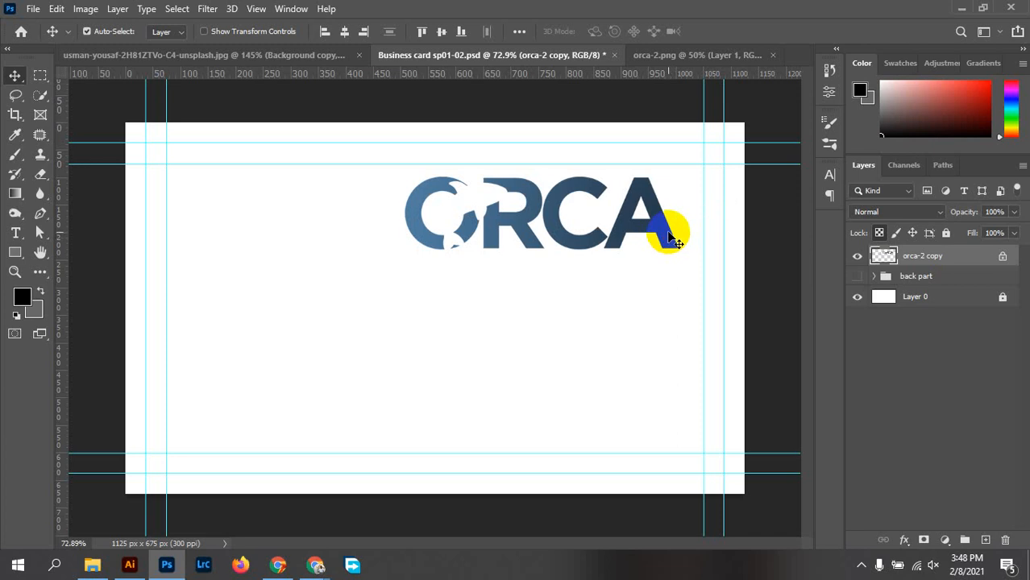
# Scale the logo to about a third in the top-right corner, show back part, and add Layer 2
pyautogui.press('ctrl')
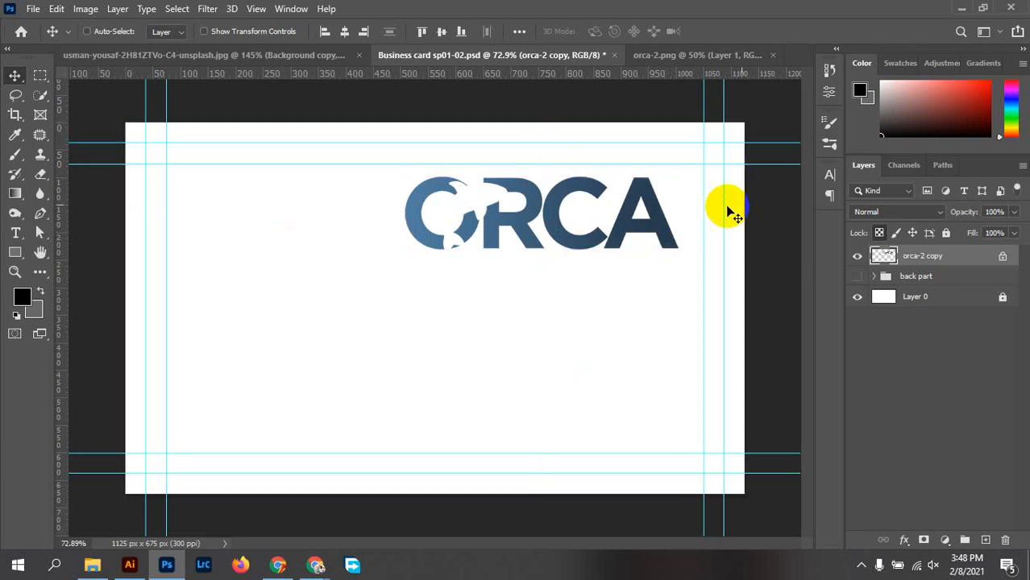
pyautogui.hotkey('ctrl', 't')
pyautogui.moveTo(404, 249); pyautogui.dragTo(584, 208)
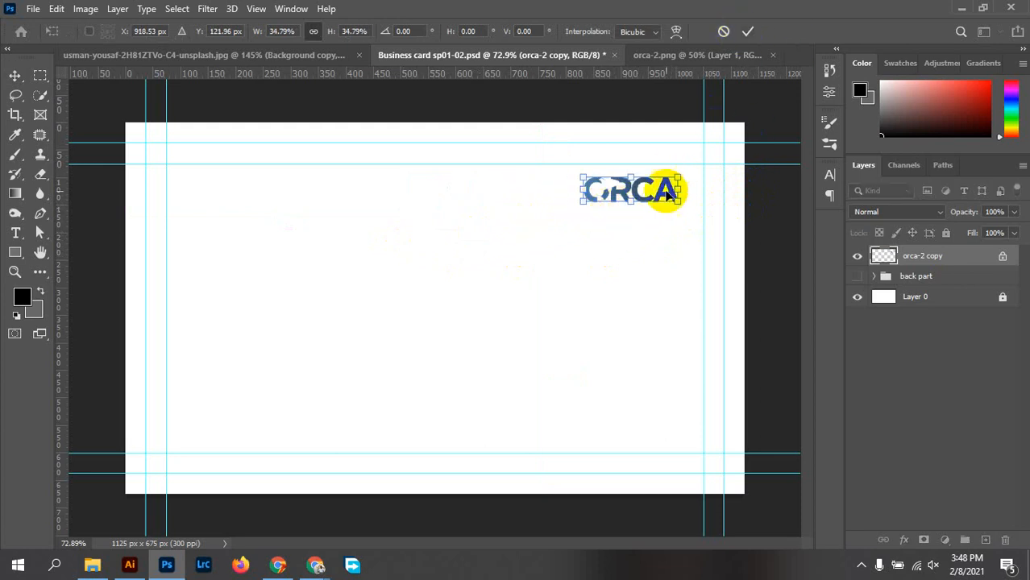
pyautogui.moveTo(662, 192); pyautogui.dragTo(690, 177)
pyautogui.click(748, 31)
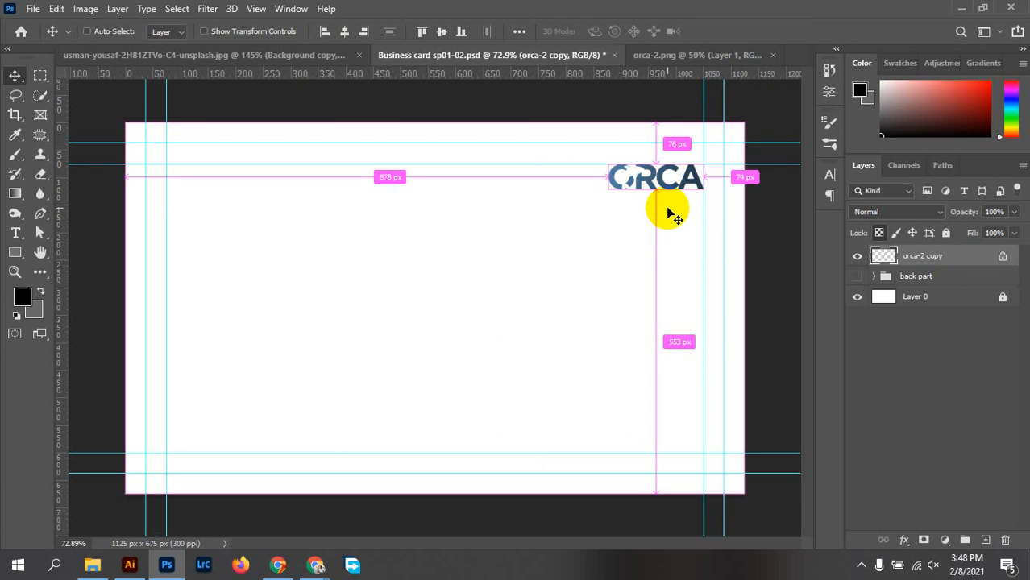
pyautogui.hotkey('ctrl', 't')
pyautogui.moveTo(610, 189); pyautogui.dragTo(594, 191)
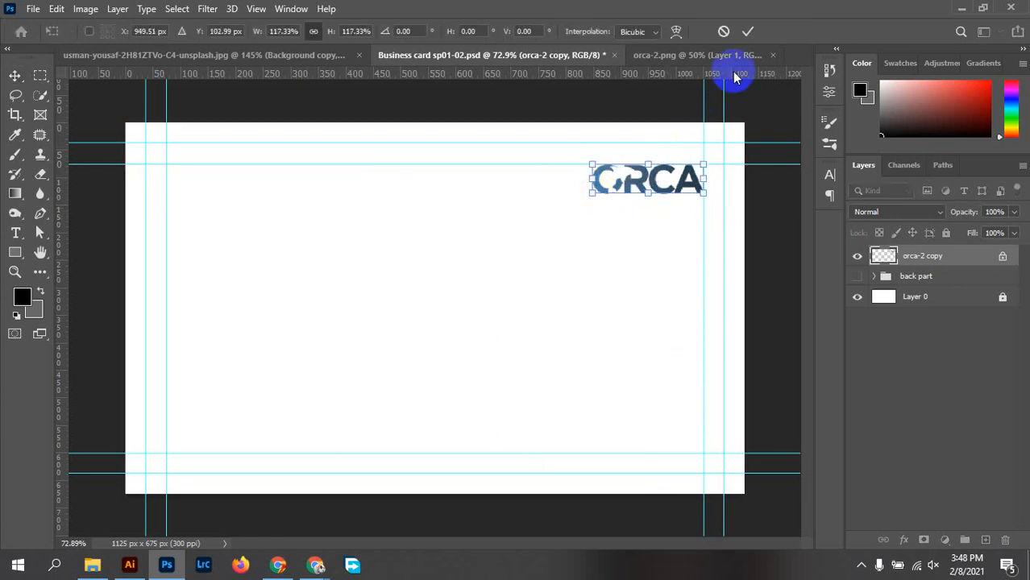
pyautogui.click(751, 32)
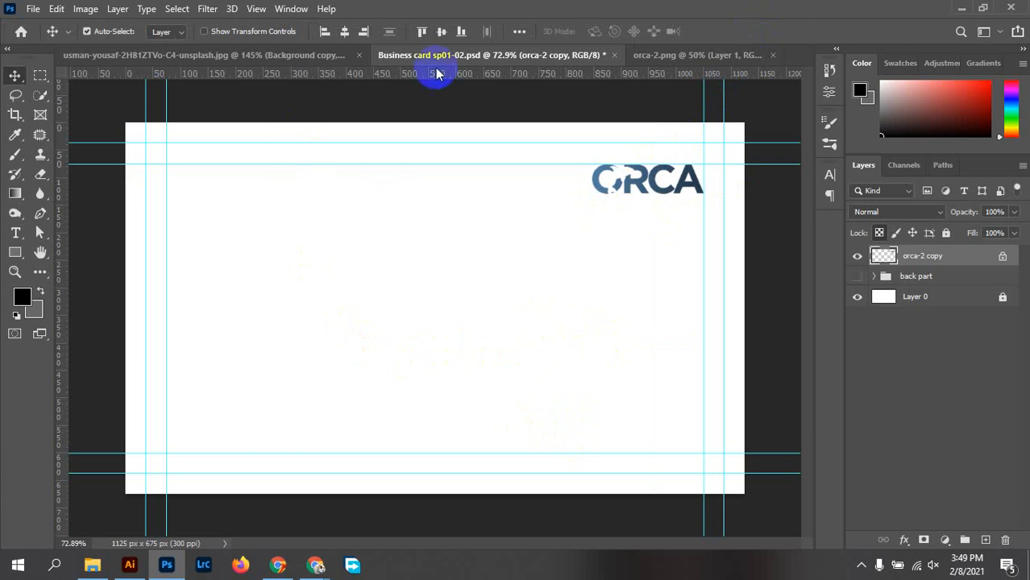
pyautogui.click(858, 276)
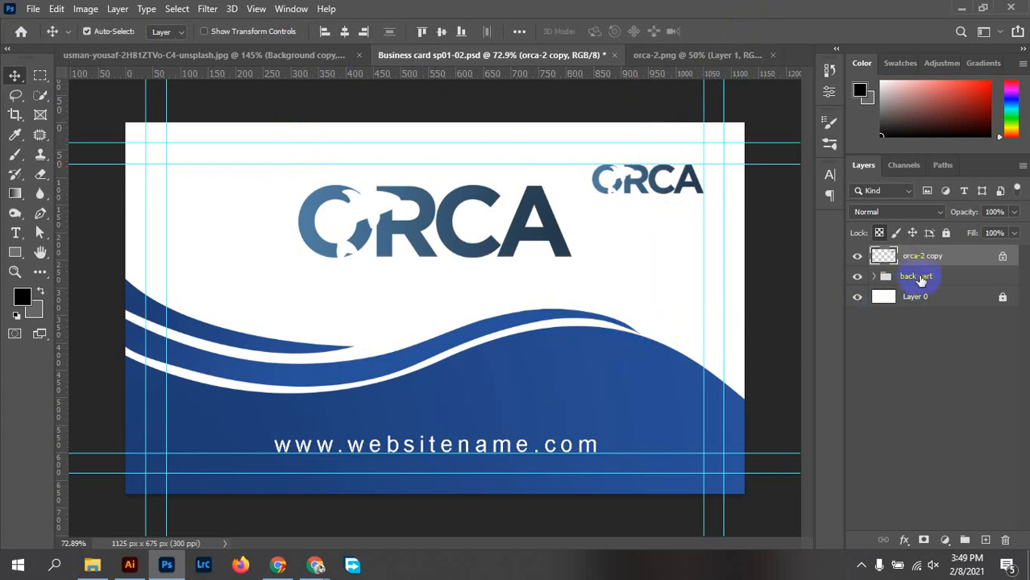
pyautogui.moveTo(904, 277); pyautogui.dragTo(989, 549)
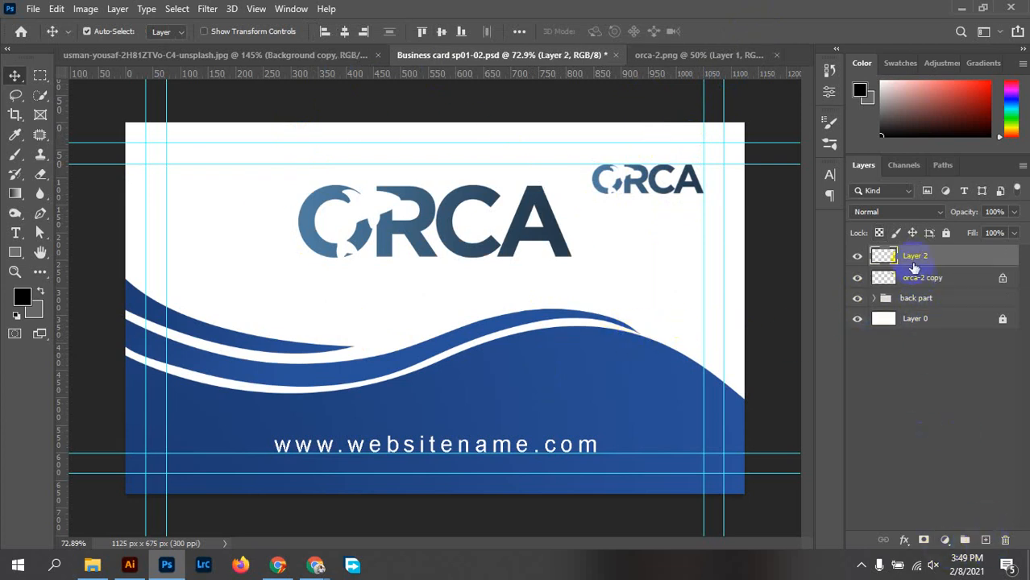
# Select and collapse the back part group and apply Lock All to it
pyautogui.click(585, 390)
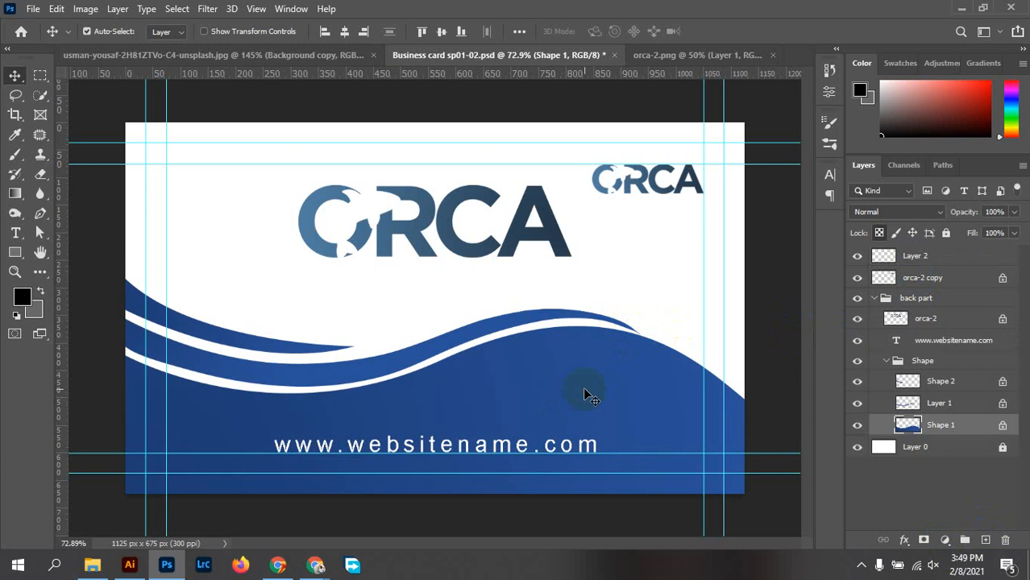
pyautogui.click(882, 300)
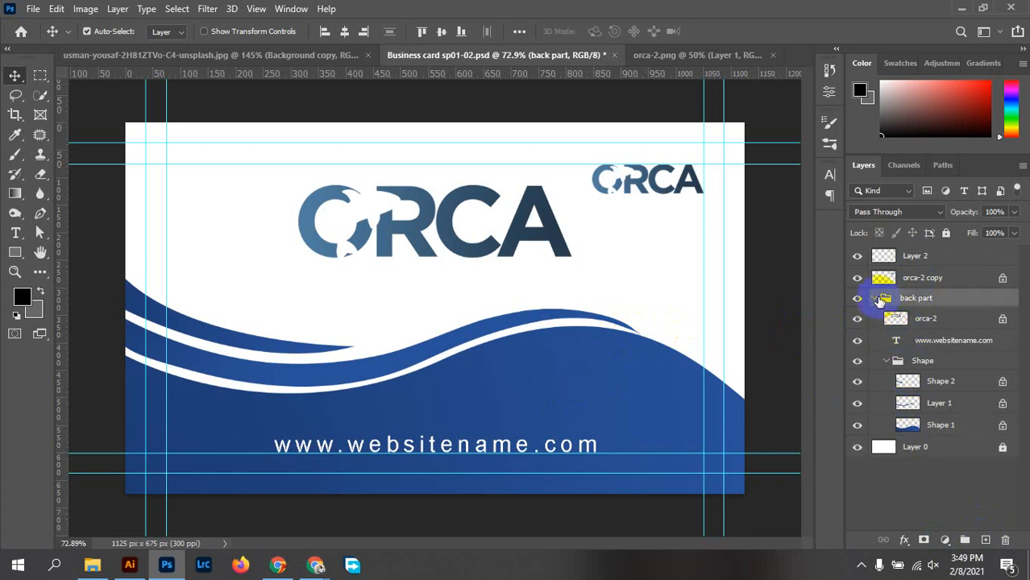
pyautogui.click(873, 303)
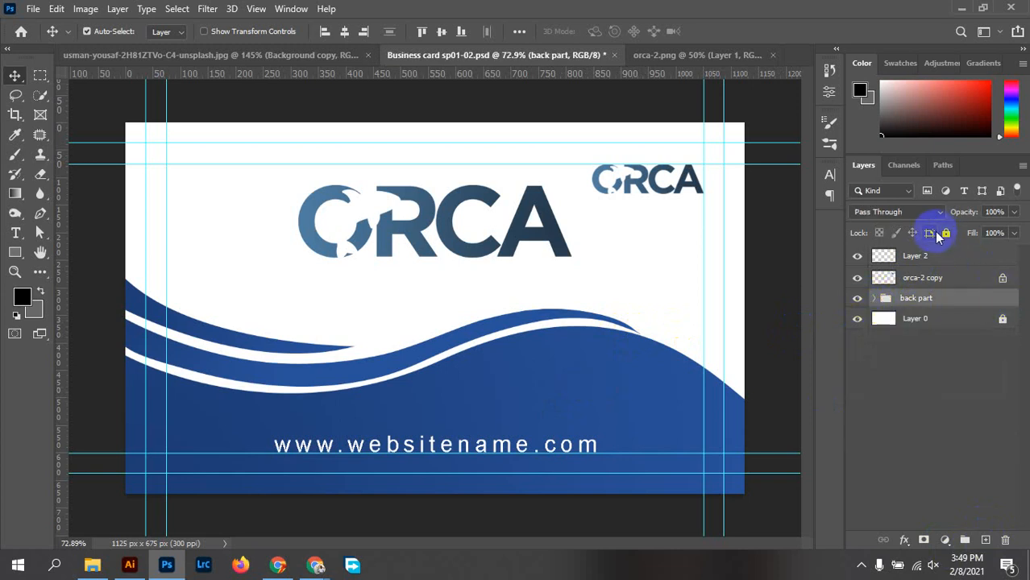
pyautogui.click(944, 233)
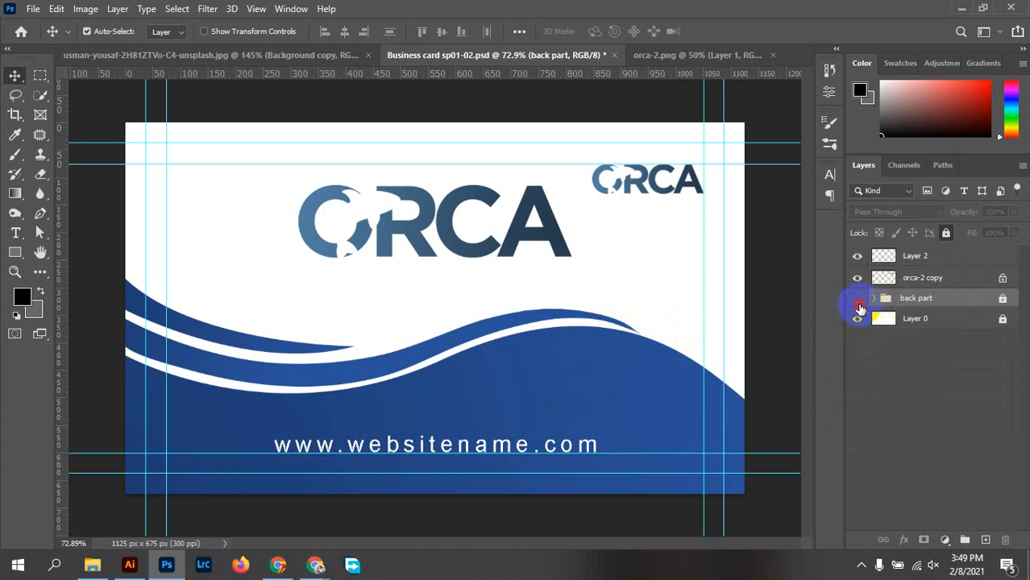
# Hide the back part group so only the small top-right ORCA logo shows on white
pyautogui.click(857, 299)
pyautogui.click(857, 300)
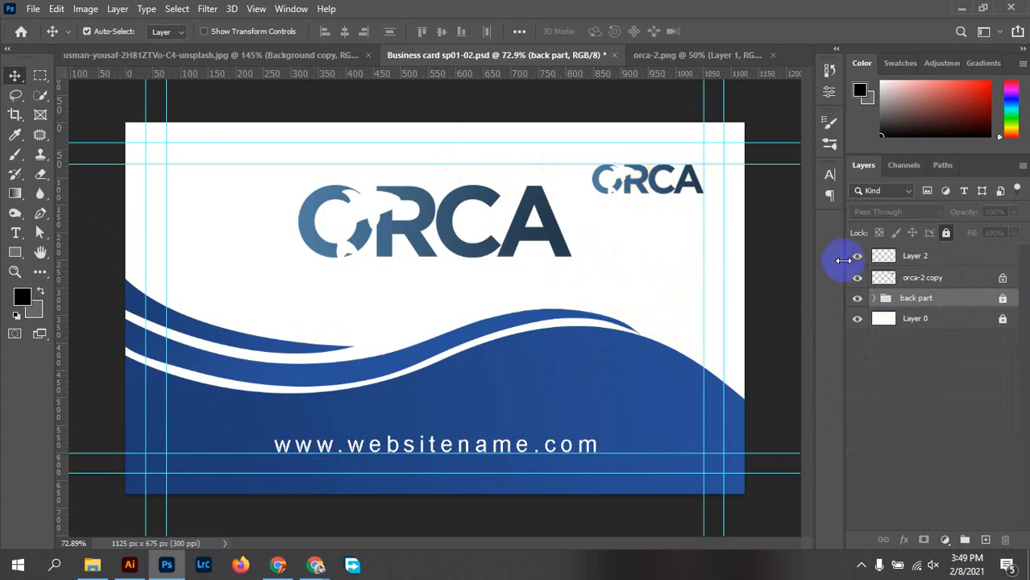
pyautogui.click(875, 325)
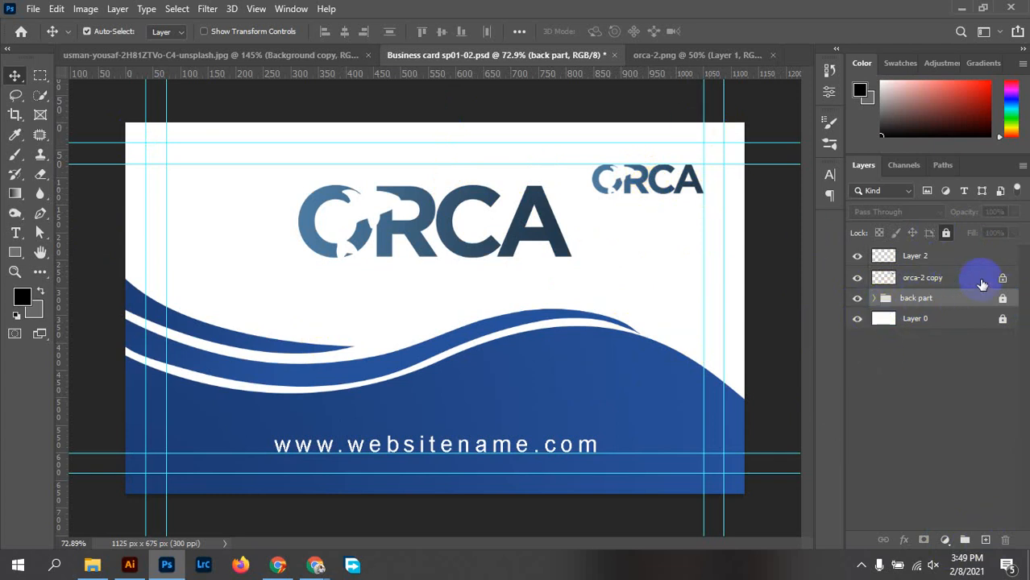
pyautogui.click(897, 304)
pyautogui.click(859, 302)
pyautogui.click(895, 301)
pyautogui.click(858, 299)
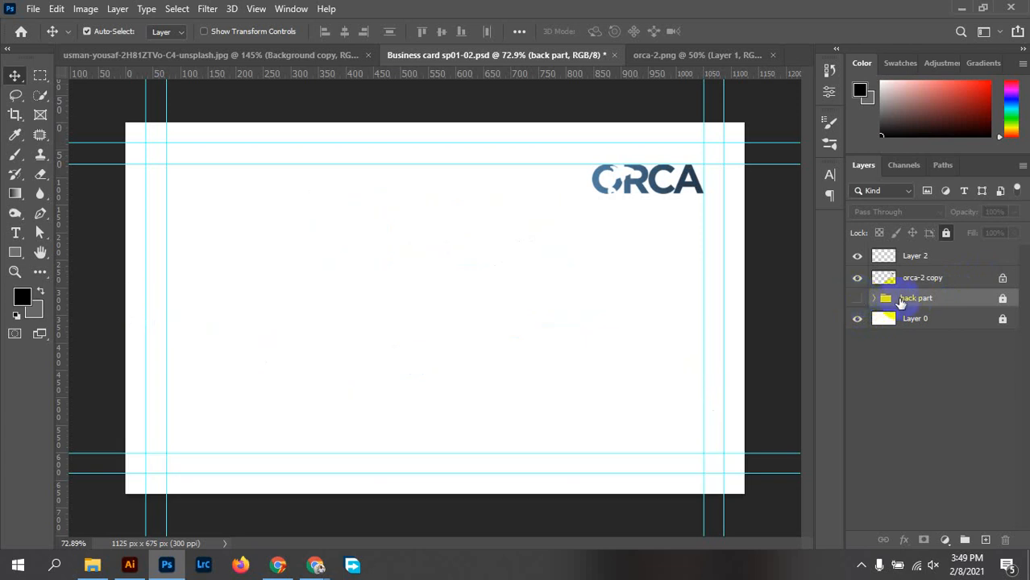
pyautogui.click(15, 193)
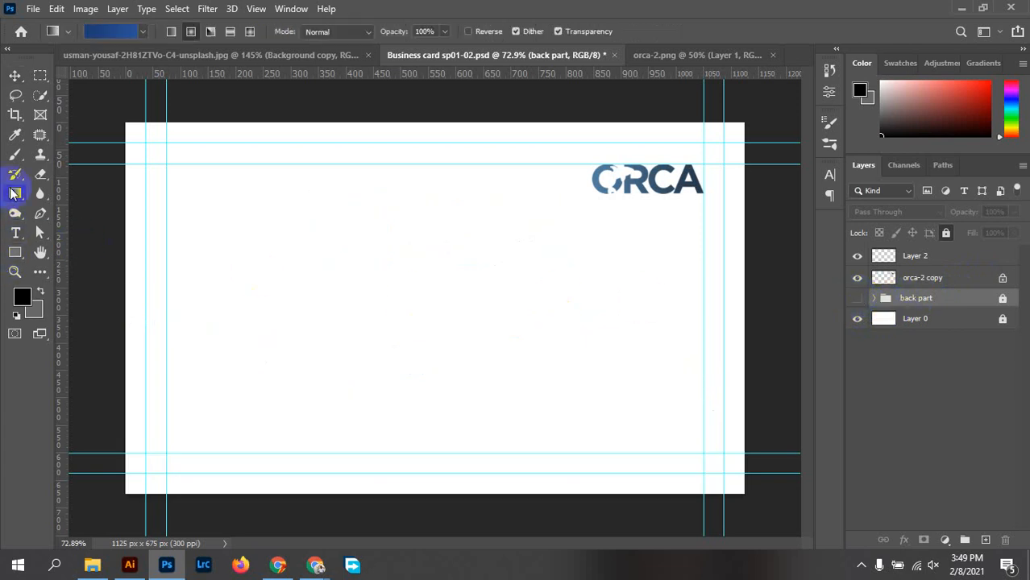
# Move Layer 2 below the logo, name it 'new background', and fill the card with a blue gradient
pyautogui.moveTo(931, 258); pyautogui.dragTo(939, 286)
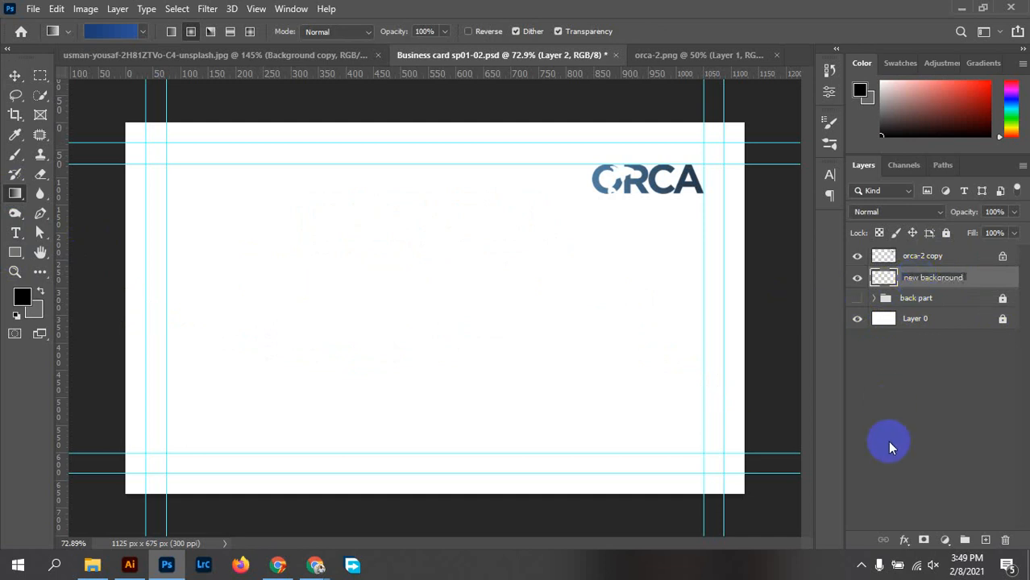
pyautogui.click(989, 283)
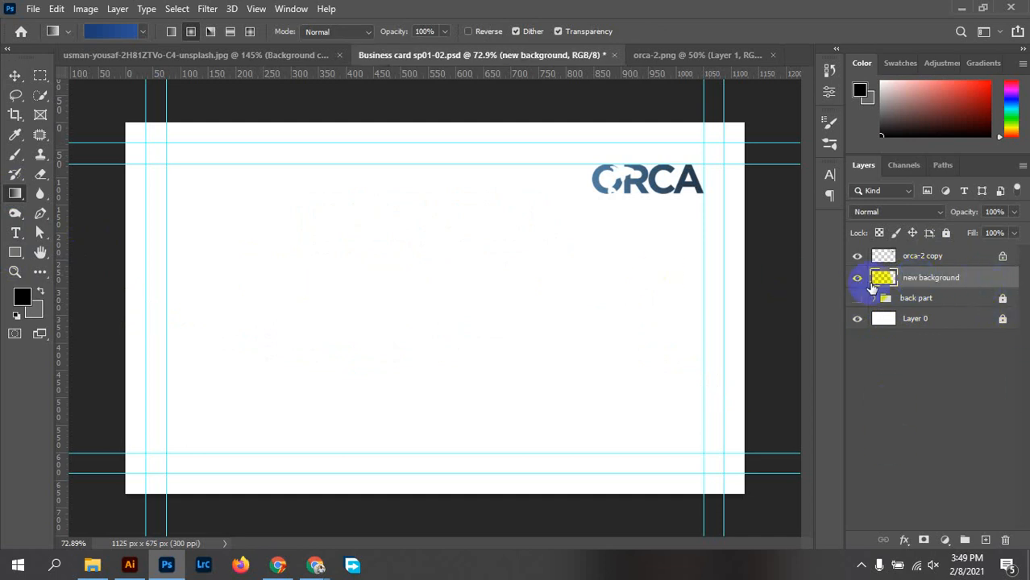
pyautogui.click(116, 31)
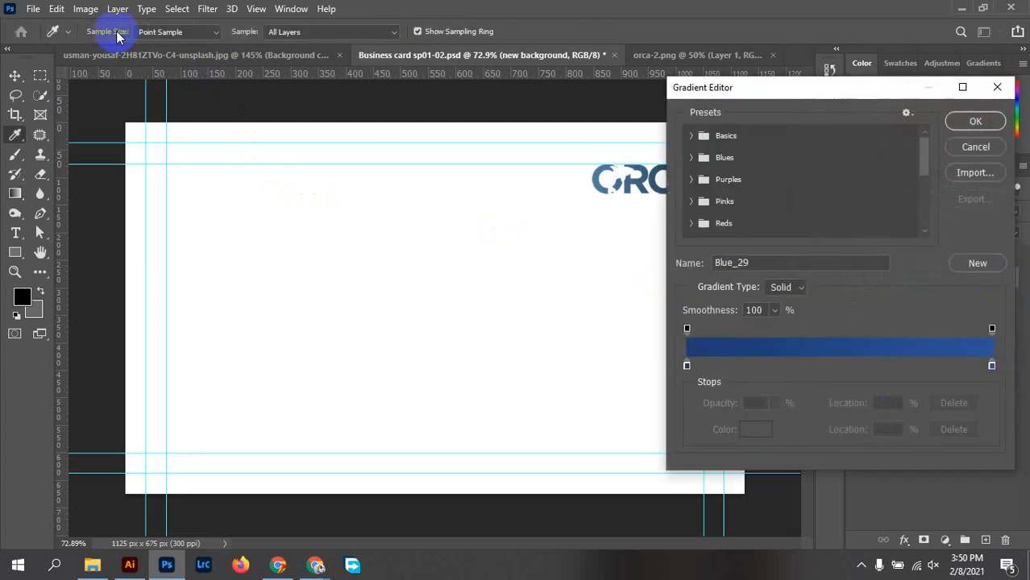
pyautogui.click(976, 122)
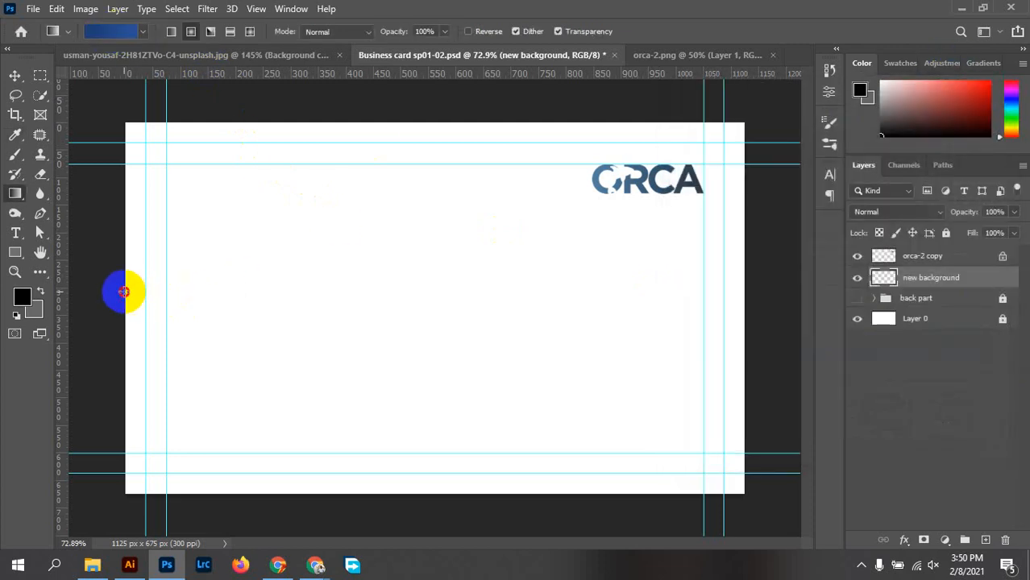
pyautogui.moveTo(124, 292); pyautogui.dragTo(747, 295)
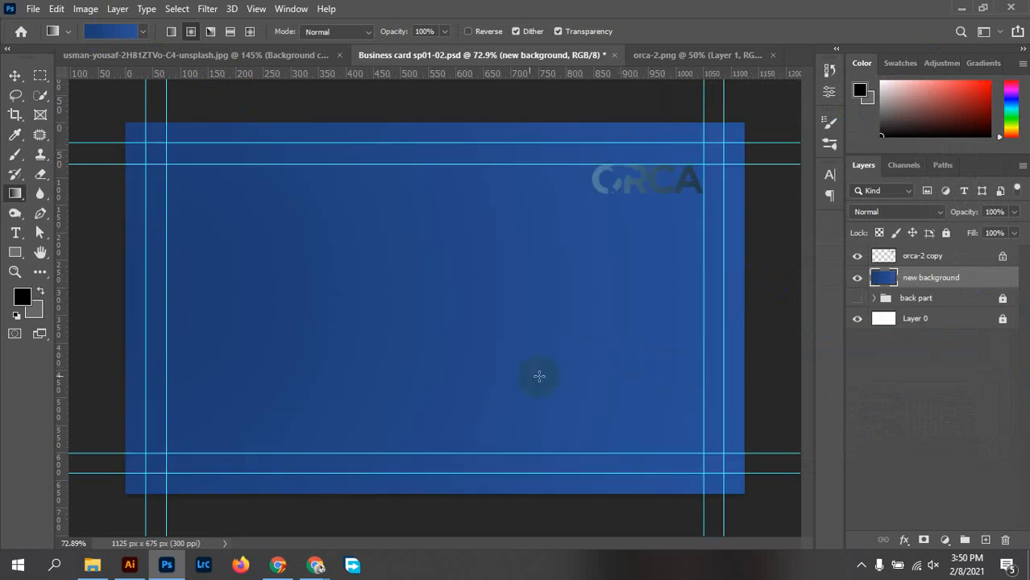
pyautogui.moveTo(746, 342); pyautogui.dragTo(121, 347)
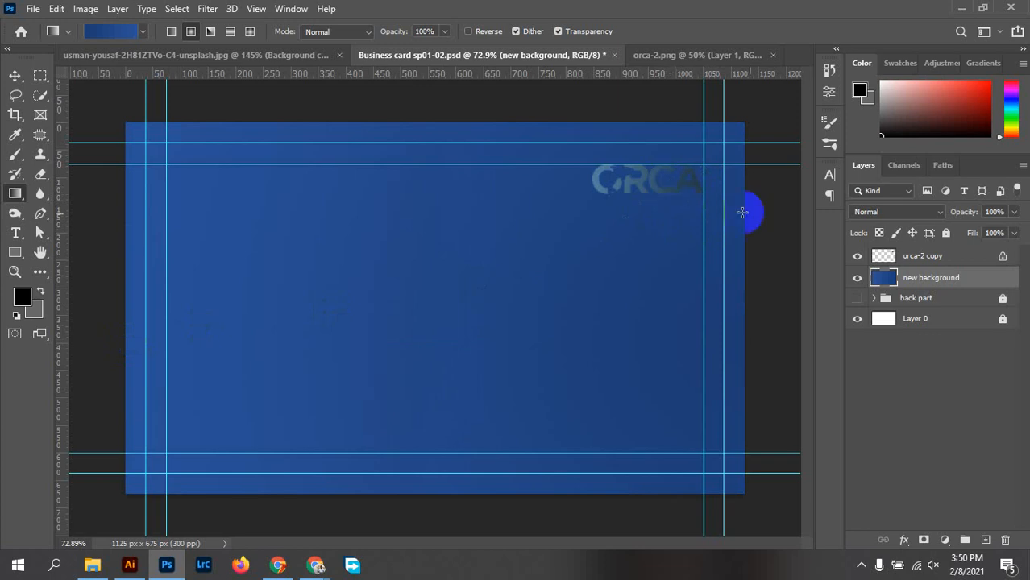
pyautogui.click(927, 256)
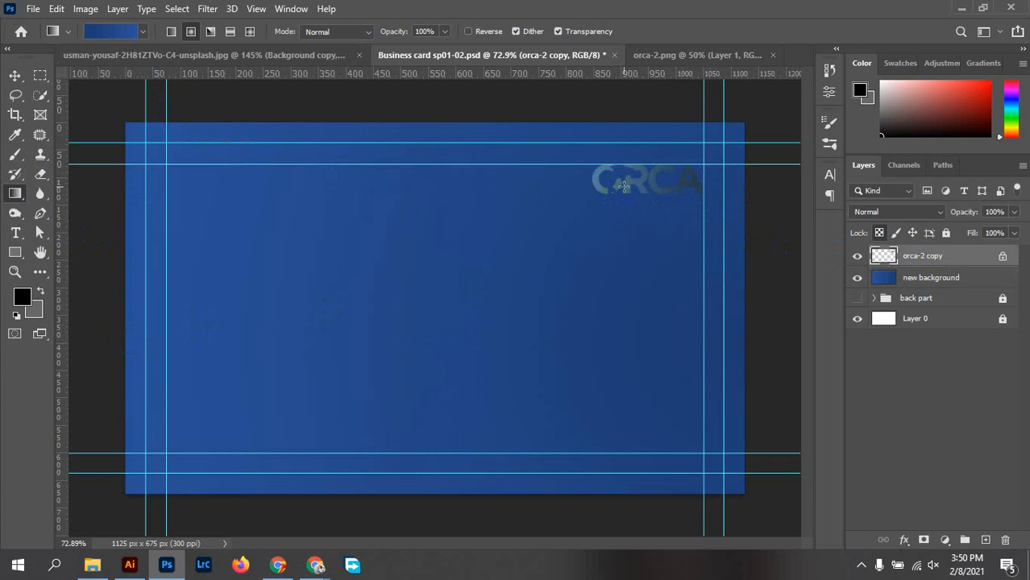
# Pick a lighter preset from the Blues gradients and drag it across the ORCA logo
pyautogui.click(140, 34)
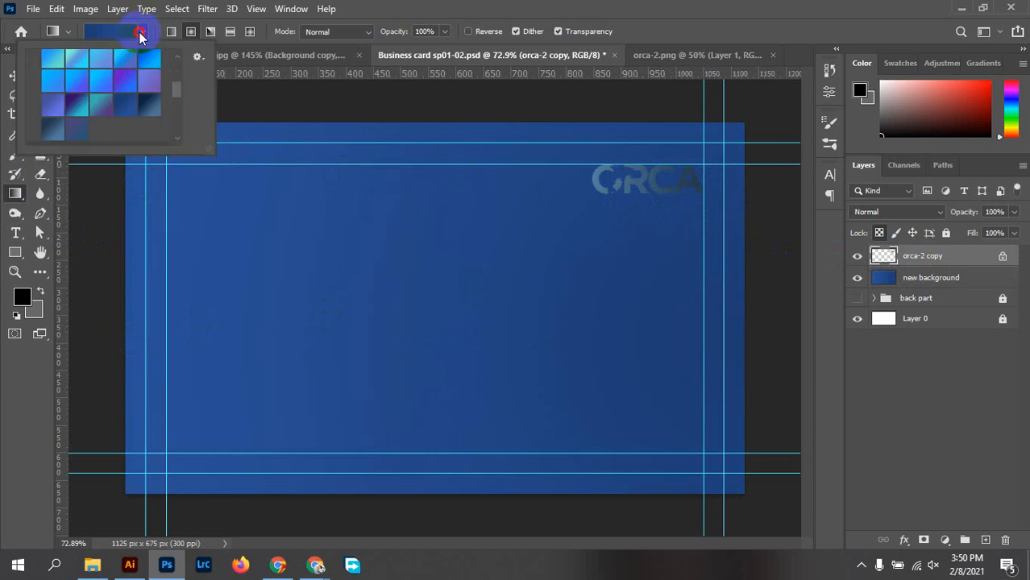
pyautogui.click(140, 34)
pyautogui.click(140, 34)
pyautogui.scroll(3, 110, 97)
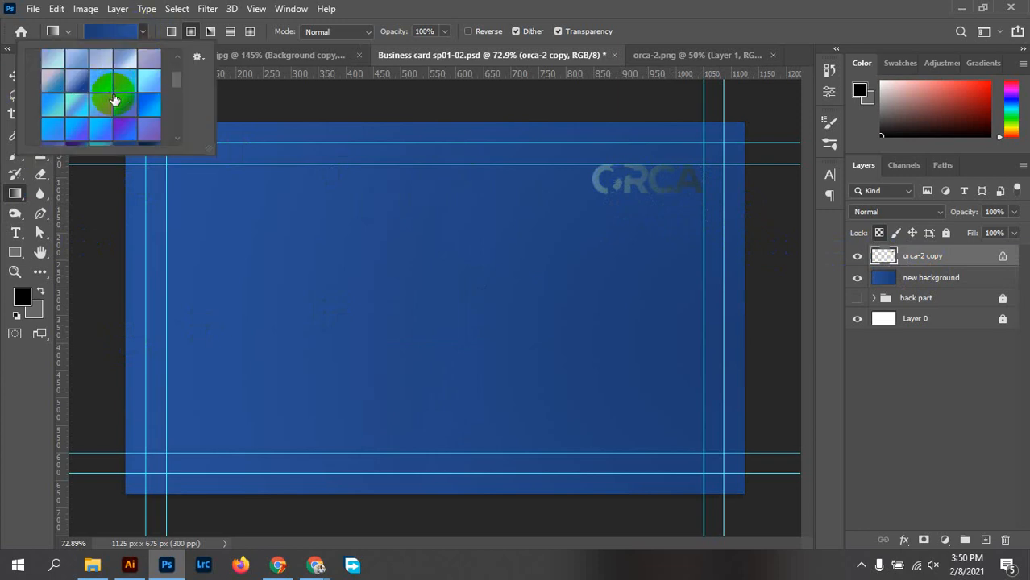
pyautogui.click(51, 110)
pyautogui.click(97, 126)
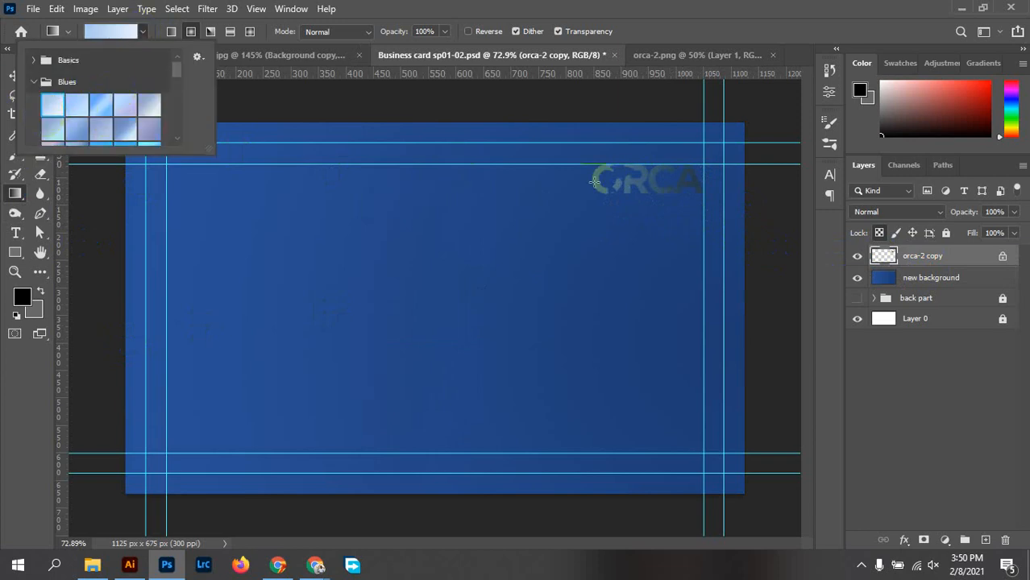
pyautogui.moveTo(594, 182); pyautogui.dragTo(702, 181)
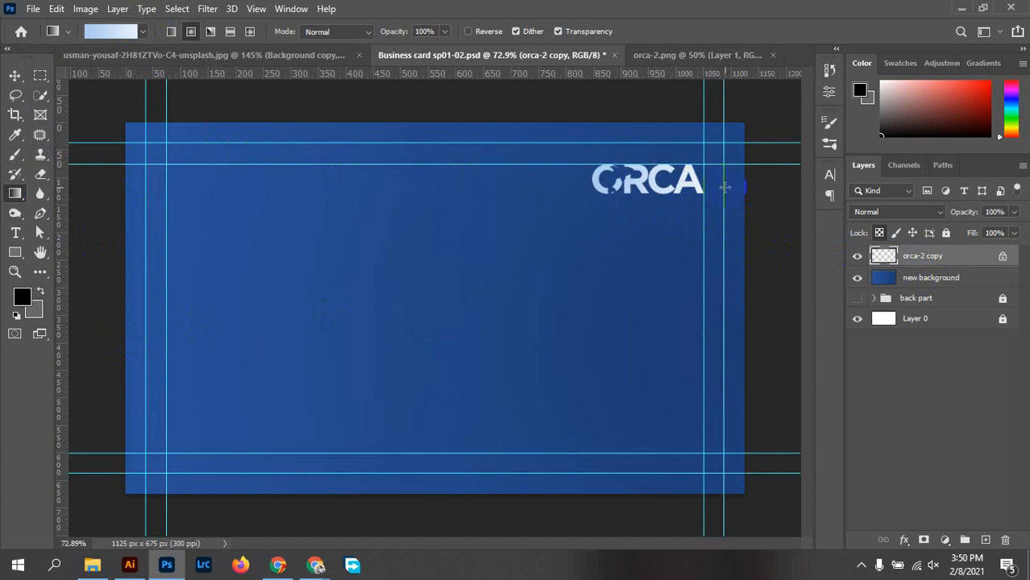
pyautogui.scroll(5, 699, 216)
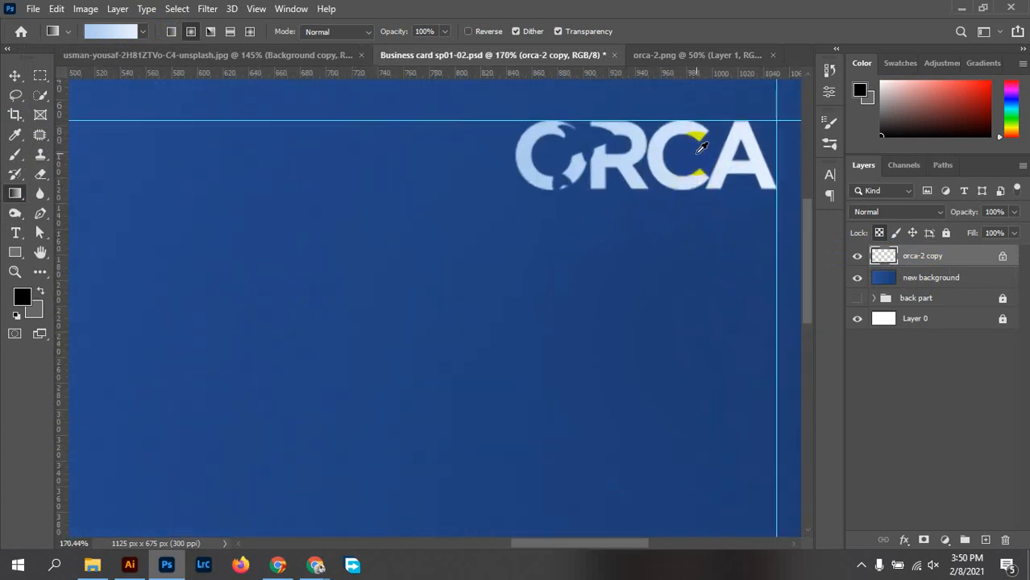
pyautogui.scroll(-5, 703, 147)
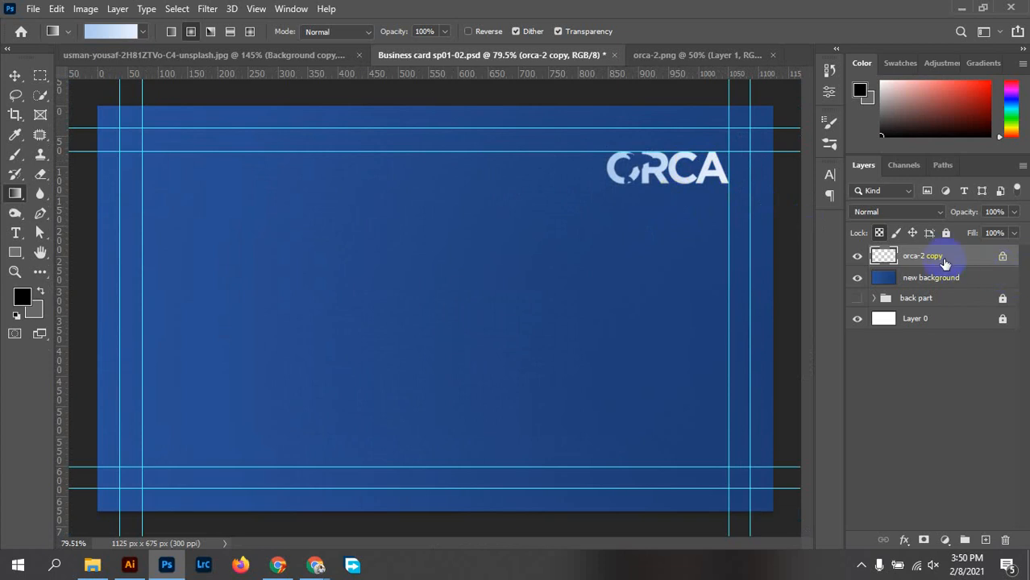
# Enlarge the ORCA logo to about 118% with Free Transform
pyautogui.rightClick(940, 258)
pyautogui.click(306, 199)
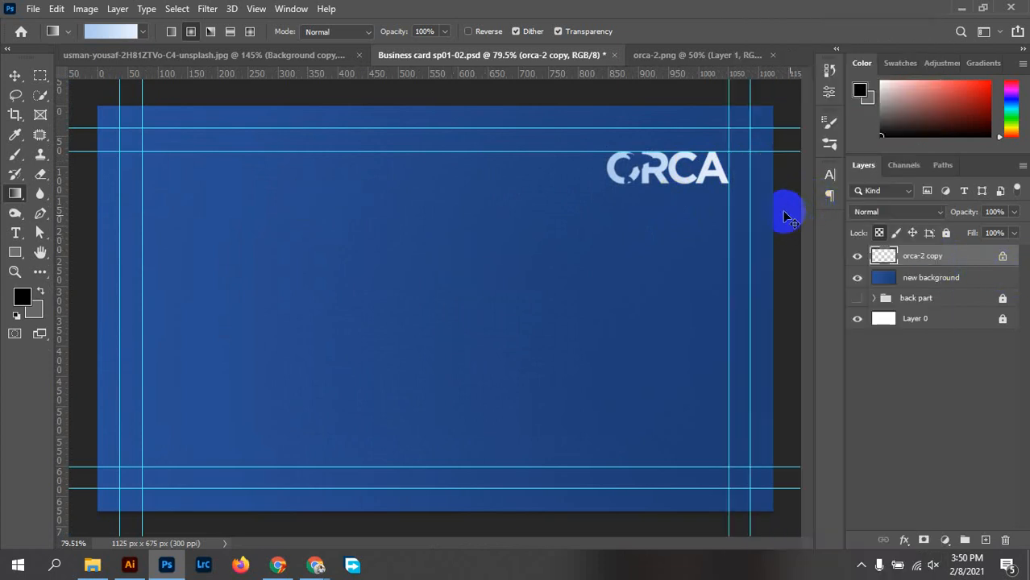
pyautogui.hotkey('ctrl', 't')
pyautogui.moveTo(602, 189); pyautogui.dragTo(591, 195)
pyautogui.click(748, 32)
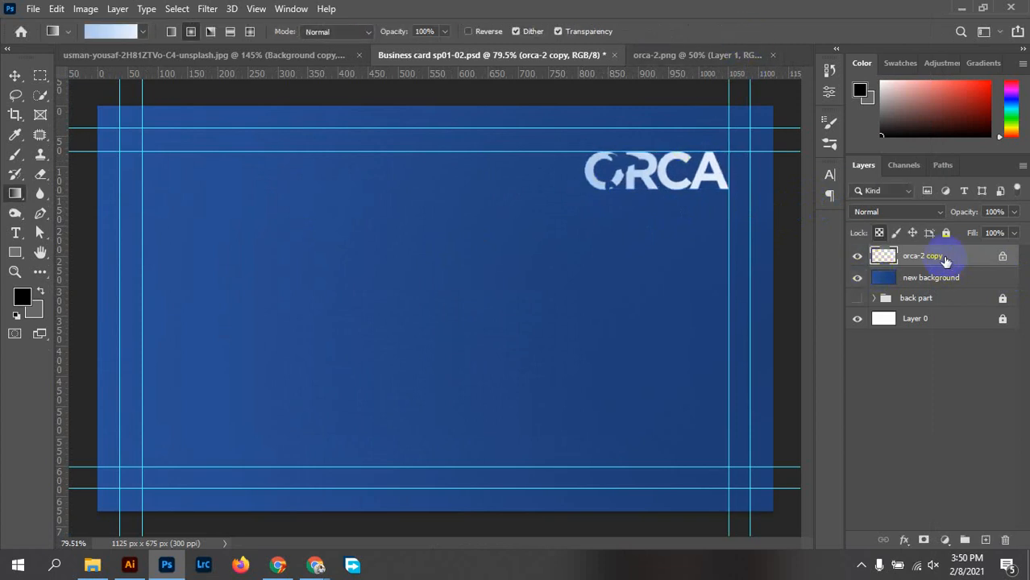
# Convert orca-2 copy to a Smart Object and hide the blue new background layer
pyautogui.rightClick(930, 256)
pyautogui.click(808, 209)
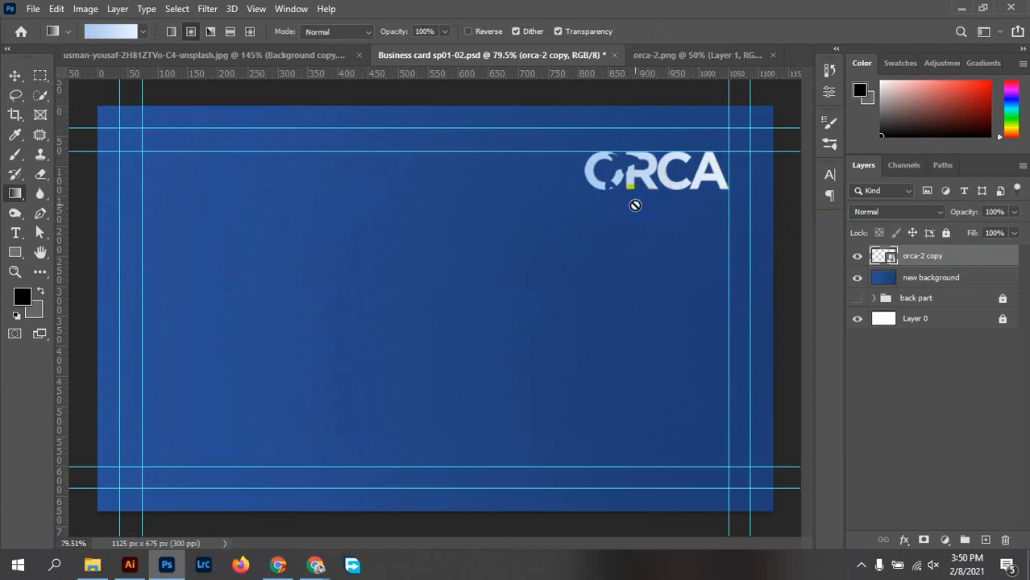
pyautogui.scroll(-2, 635, 202)
pyautogui.scroll(4, 626, 212)
pyautogui.scroll(3, 686, 138)
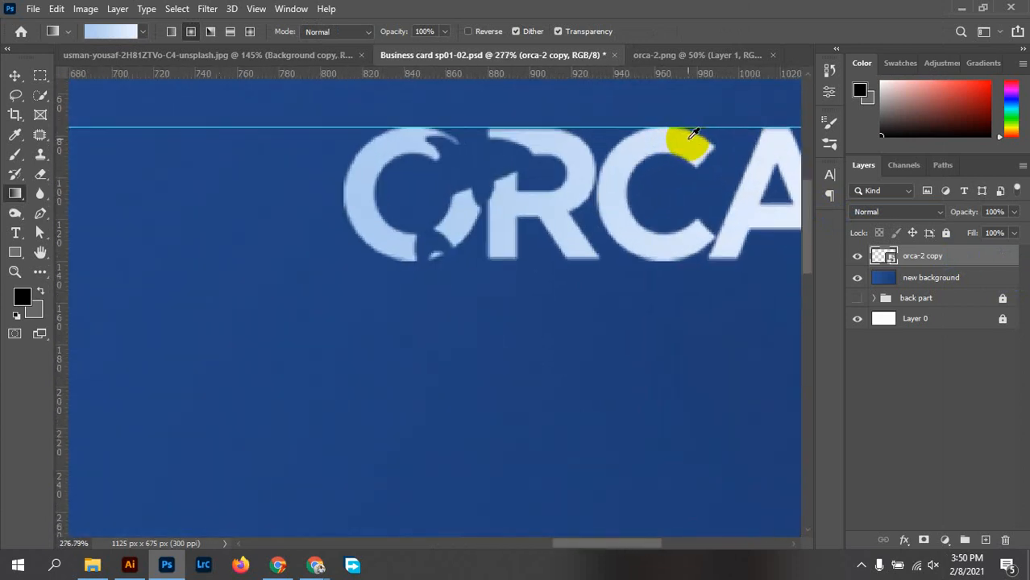
pyautogui.scroll(-4, 681, 143)
pyautogui.scroll(-3, 684, 153)
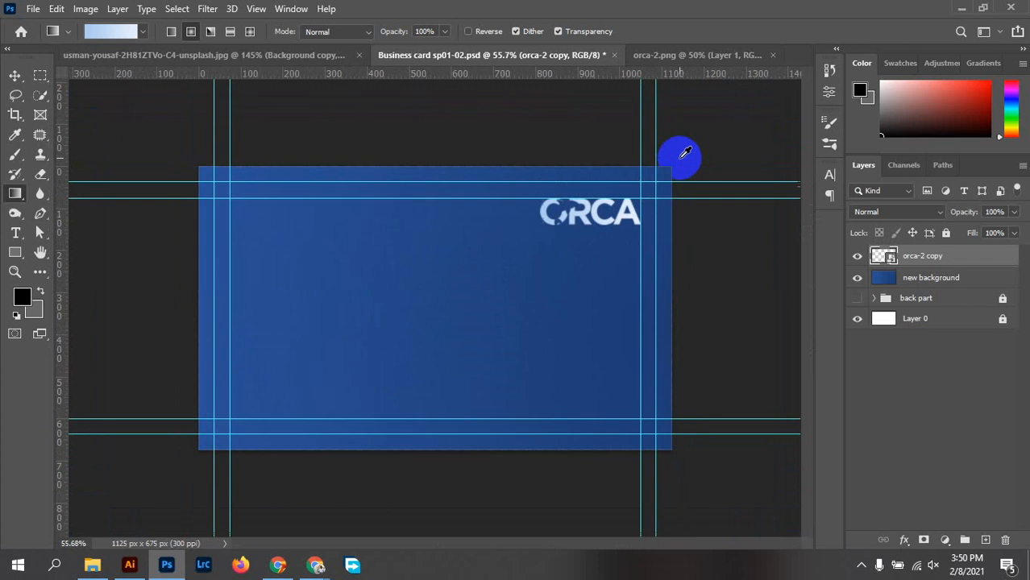
pyautogui.scroll(1, 621, 225)
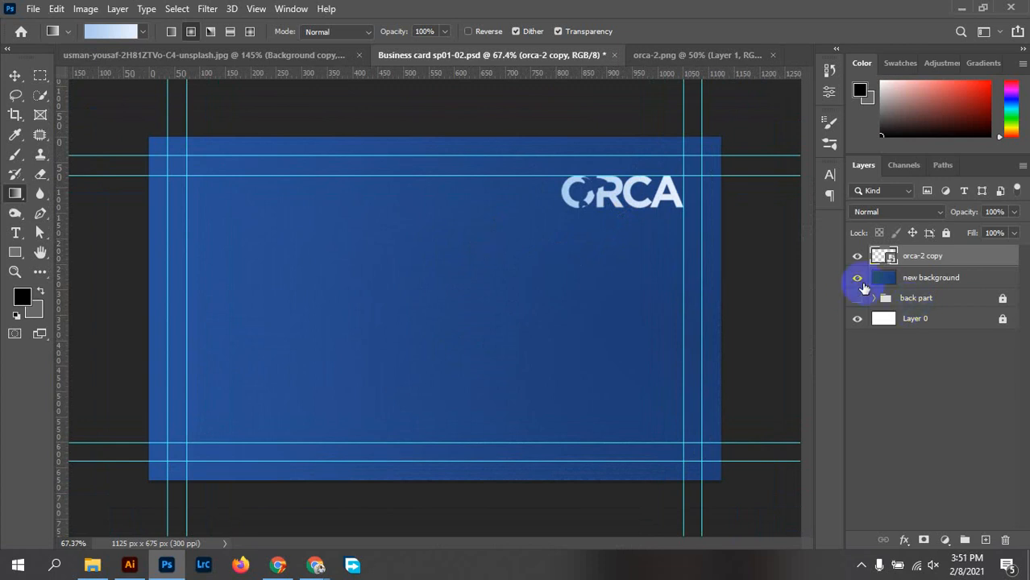
pyautogui.click(857, 278)
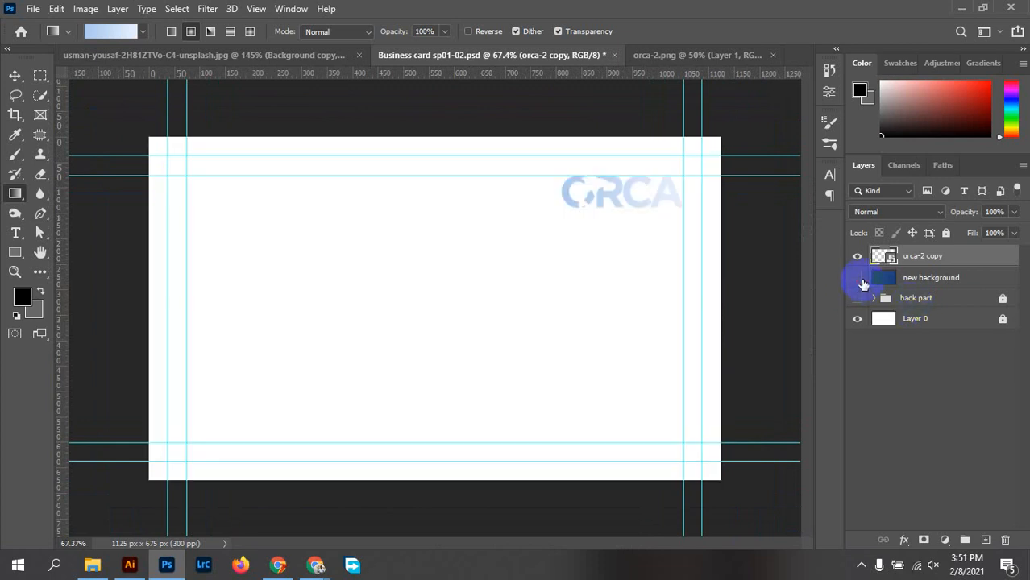
# Rasterize the orca-2 copy layer and try a dark-blue gradient, undoing the full-layer flood
pyautogui.rightClick(901, 269)
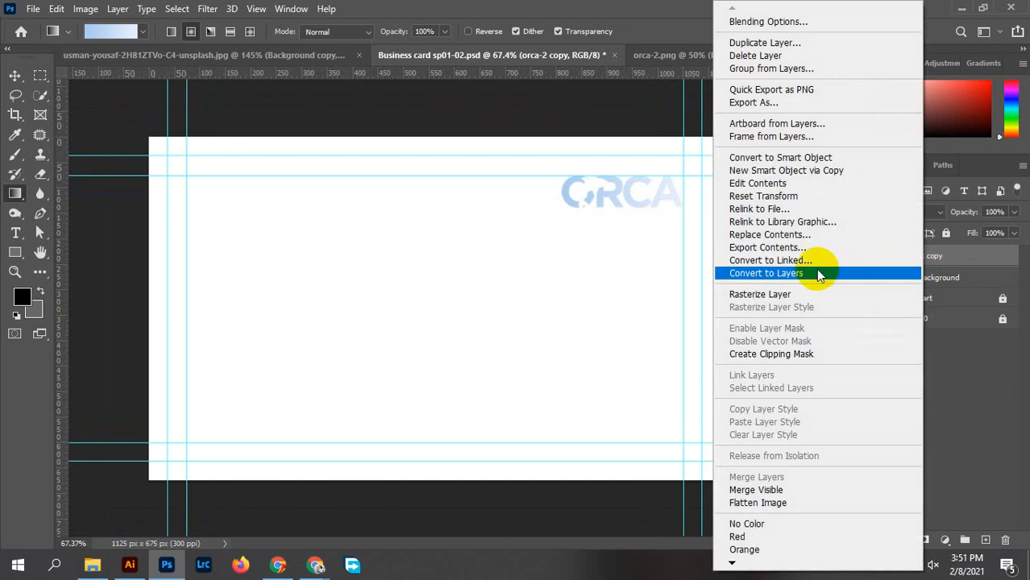
pyautogui.click(693, 293)
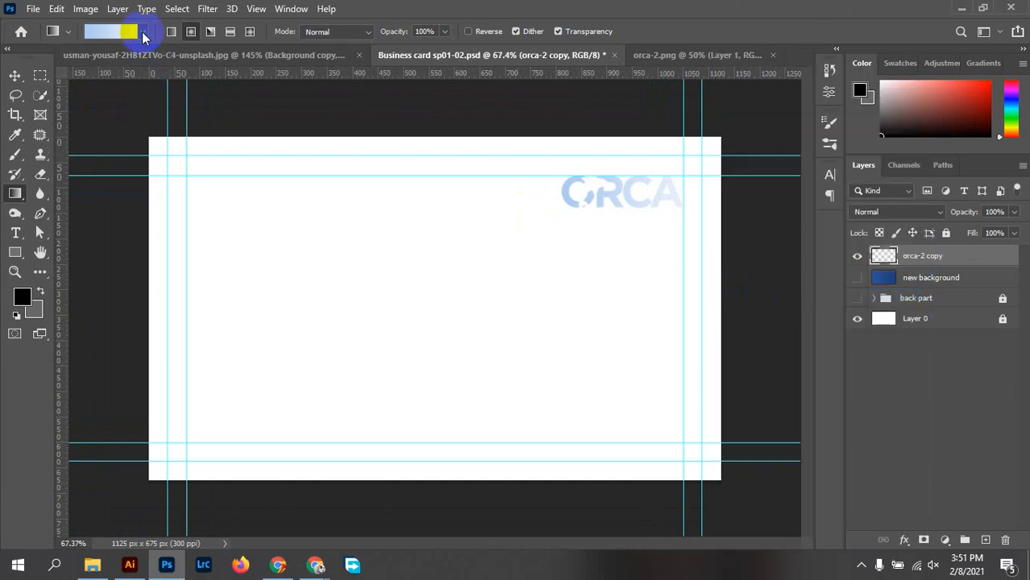
pyautogui.click(142, 31)
pyautogui.scroll(-5, 119, 143)
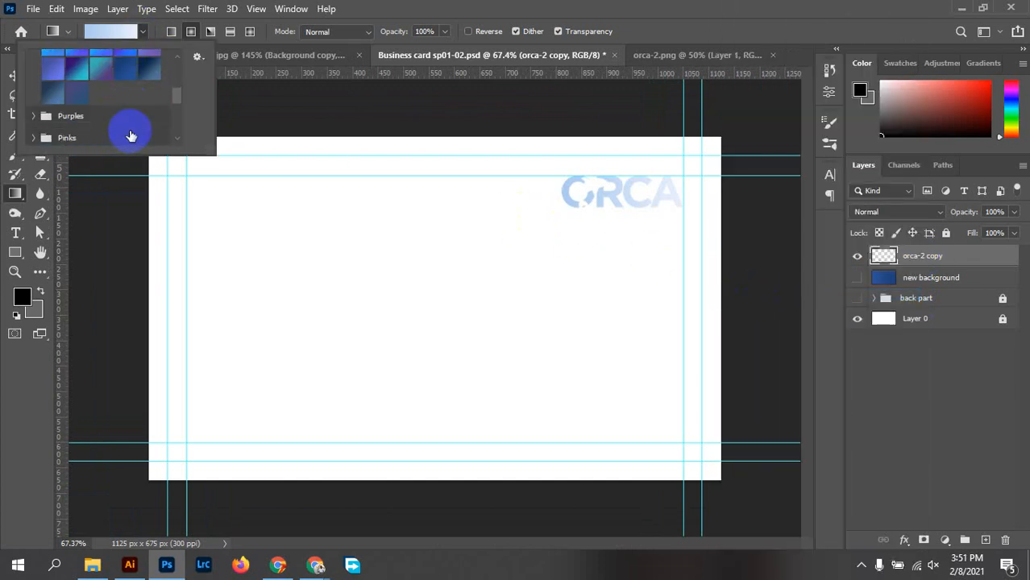
pyautogui.scroll(1, 113, 113)
pyautogui.click(129, 95)
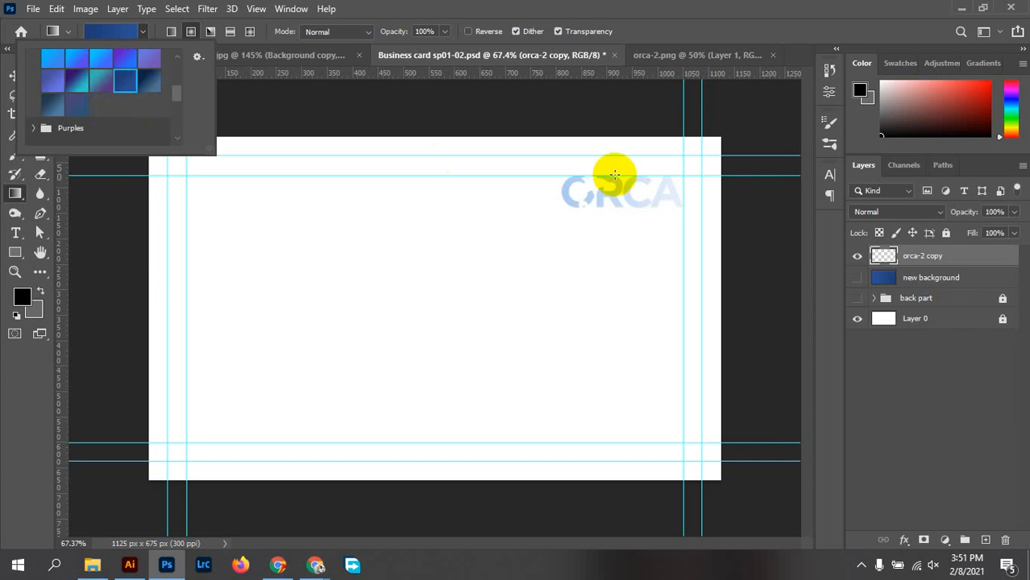
pyautogui.moveTo(563, 197); pyautogui.dragTo(679, 200)
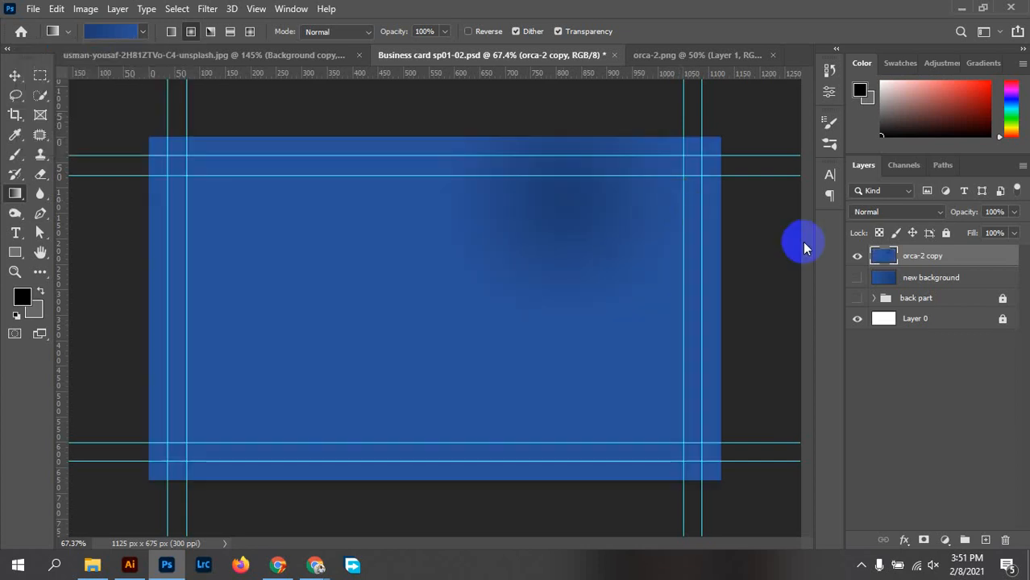
pyautogui.hotkey('ctrl', 'z')
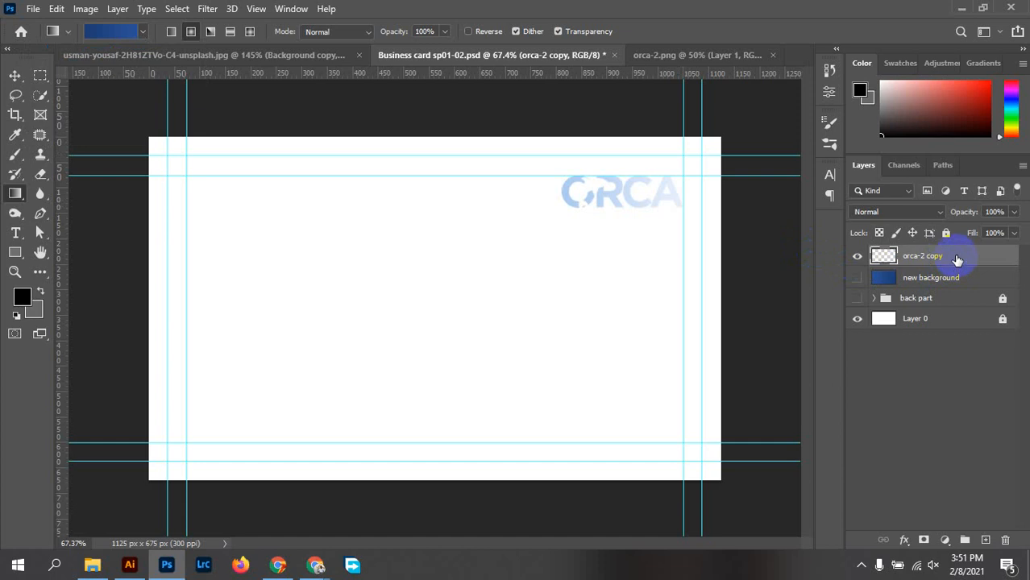
# Lock transparent pixels and fill the ORCA letters with a steel-blue-to-navy gradient preset
pyautogui.click(880, 233)
pyautogui.moveTo(624, 244); pyautogui.dragTo(678, 191)
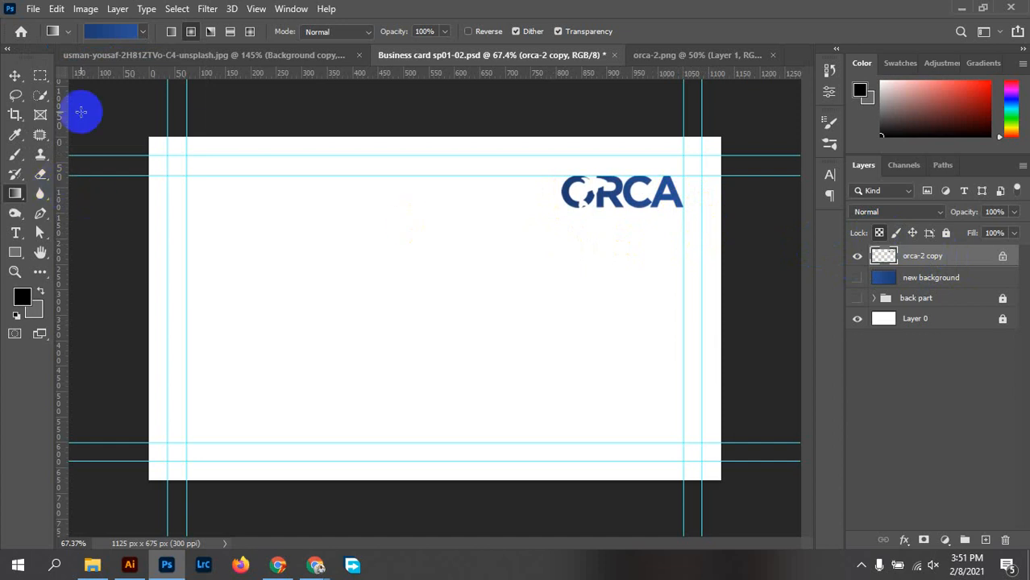
pyautogui.click(139, 37)
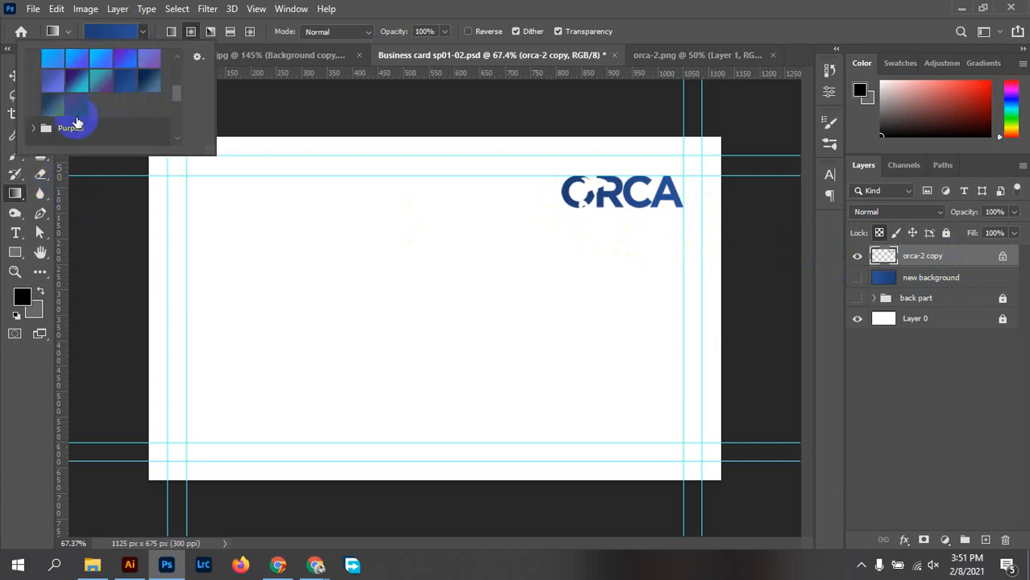
pyautogui.click(57, 115)
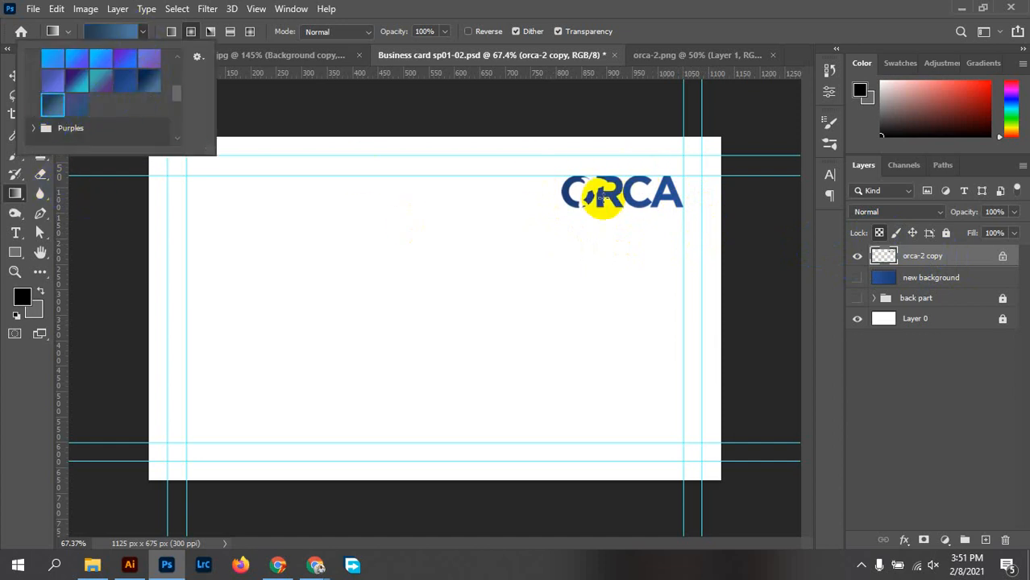
pyautogui.click(554, 196)
pyautogui.moveTo(562, 191)
pyautogui.mouseDown()
pyautogui.moveTo(680, 195)
pyautogui.moveTo(545, 189)
pyautogui.moveTo(563, 188)
pyautogui.mouseUp()
pyautogui.scroll(3, 680, 211)
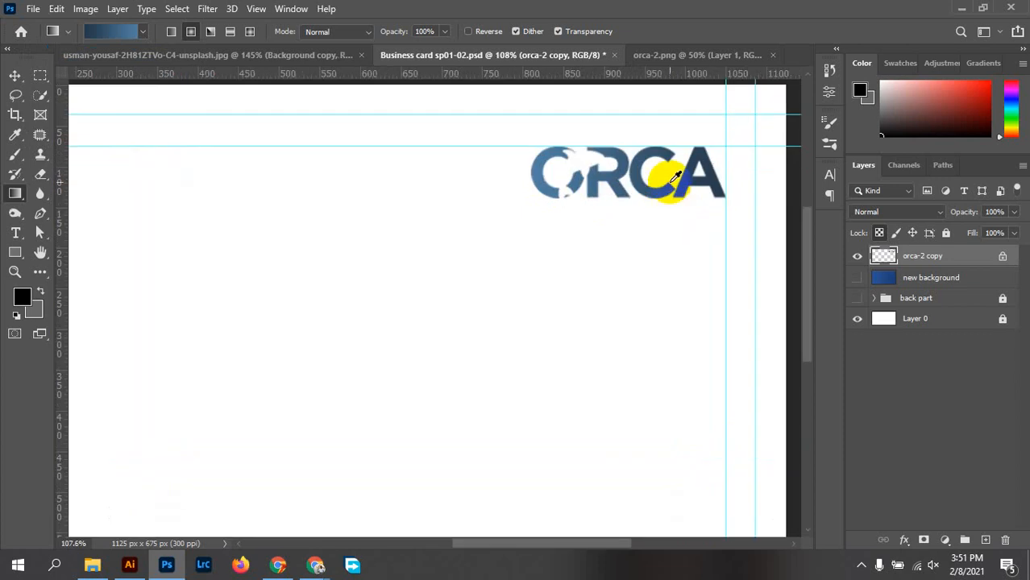
pyautogui.scroll(1, 683, 157)
pyautogui.scroll(-4, 691, 156)
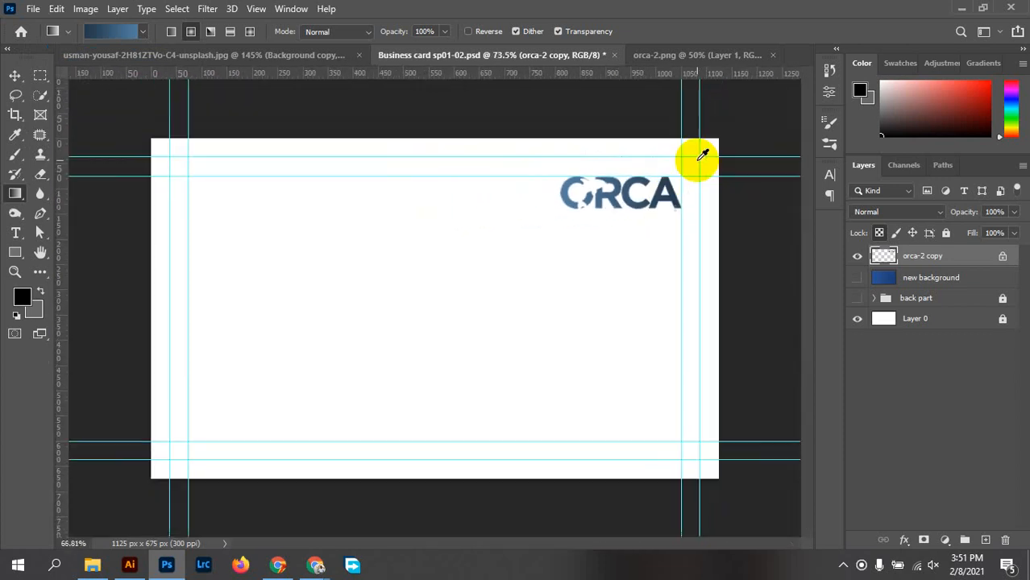
pyautogui.scroll(-1, 693, 223)
pyautogui.scroll(2, 609, 207)
pyautogui.scroll(-1, 683, 217)
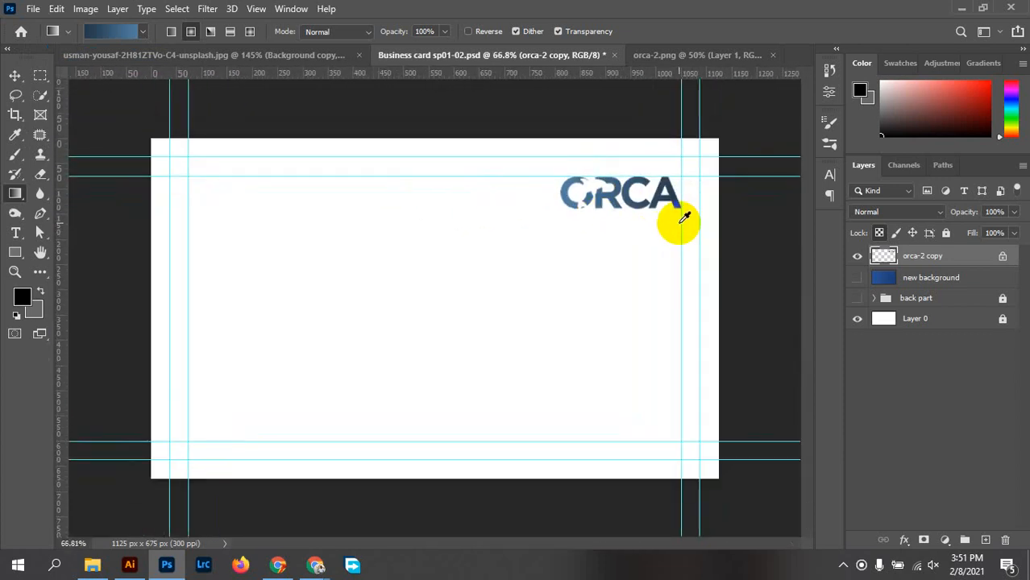
pyautogui.moveTo(143, 146); pyautogui.dragTo(142, 145)
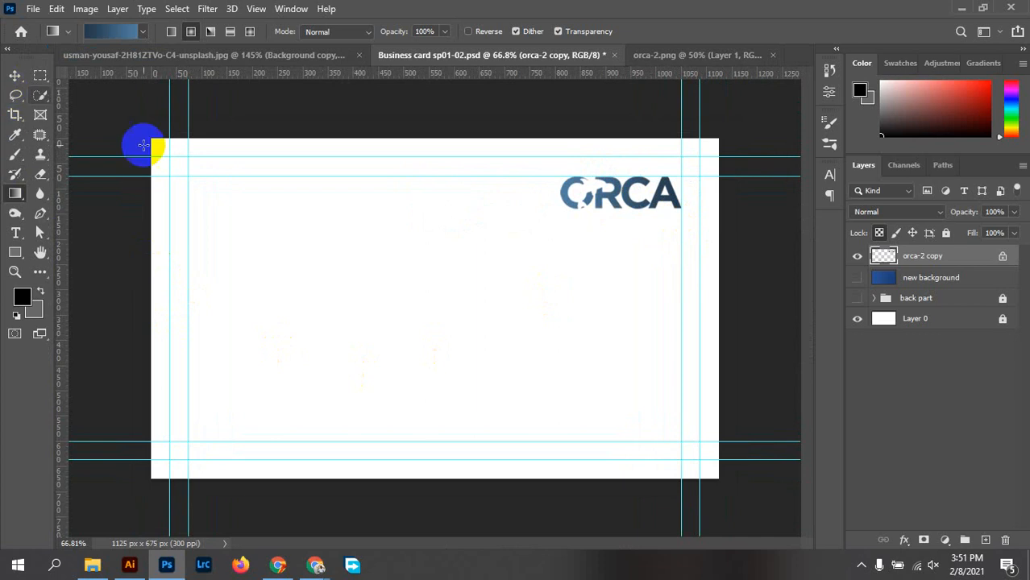
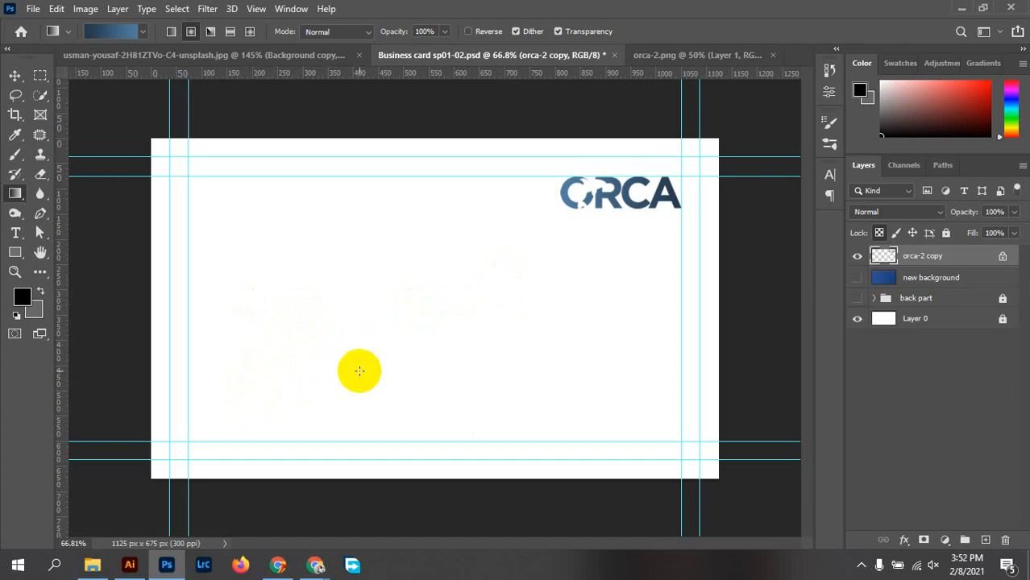
# Turn the back part group's visibility back on to show the waves
pyautogui.click(751, 356)
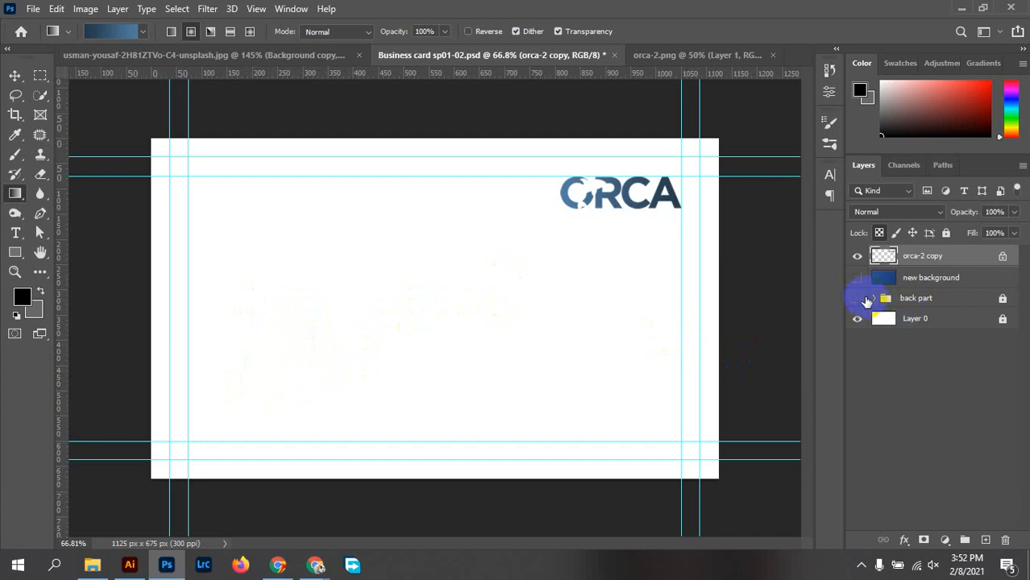
pyautogui.click(857, 300)
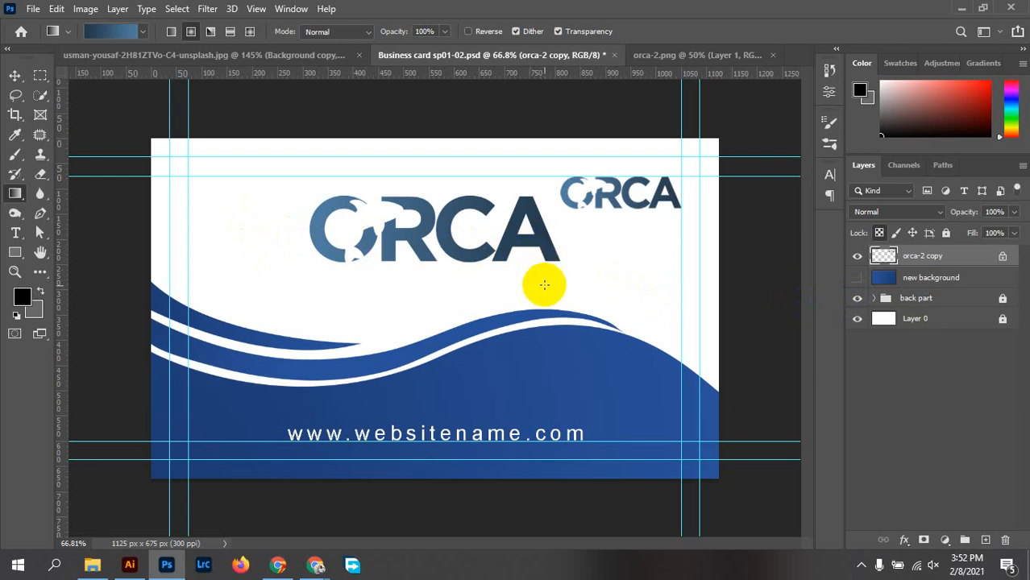
pyautogui.click(540, 358)
pyautogui.click(502, 364)
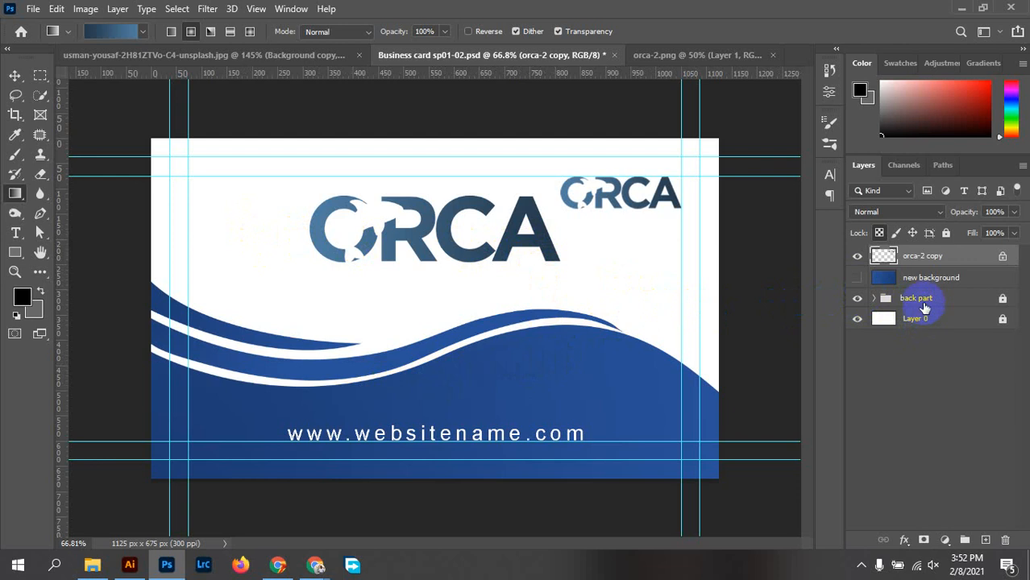
# Inside back part, hide the orca-2 logo and website text layers and collapse the Shape group
pyautogui.click(874, 299)
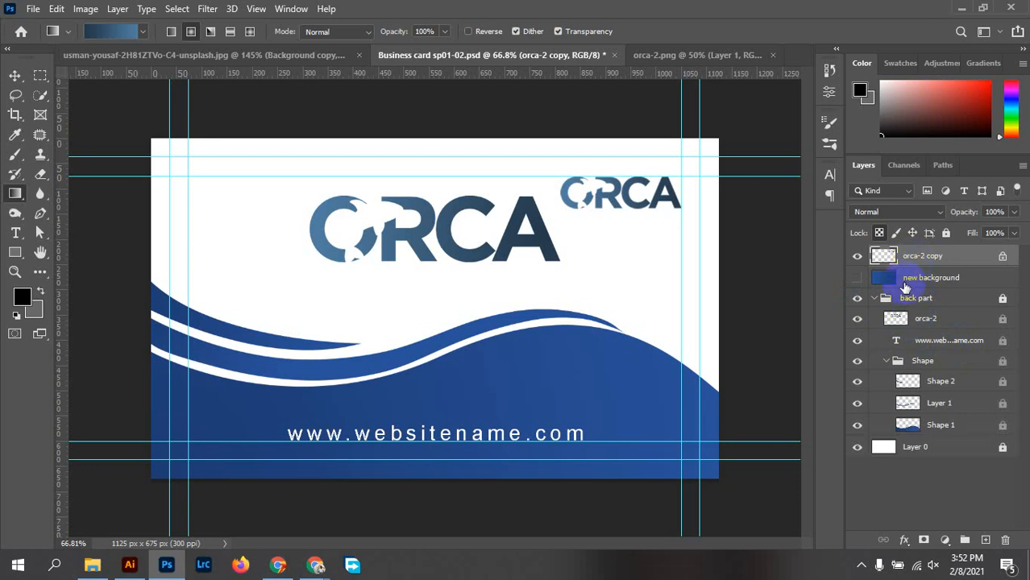
pyautogui.click(858, 320)
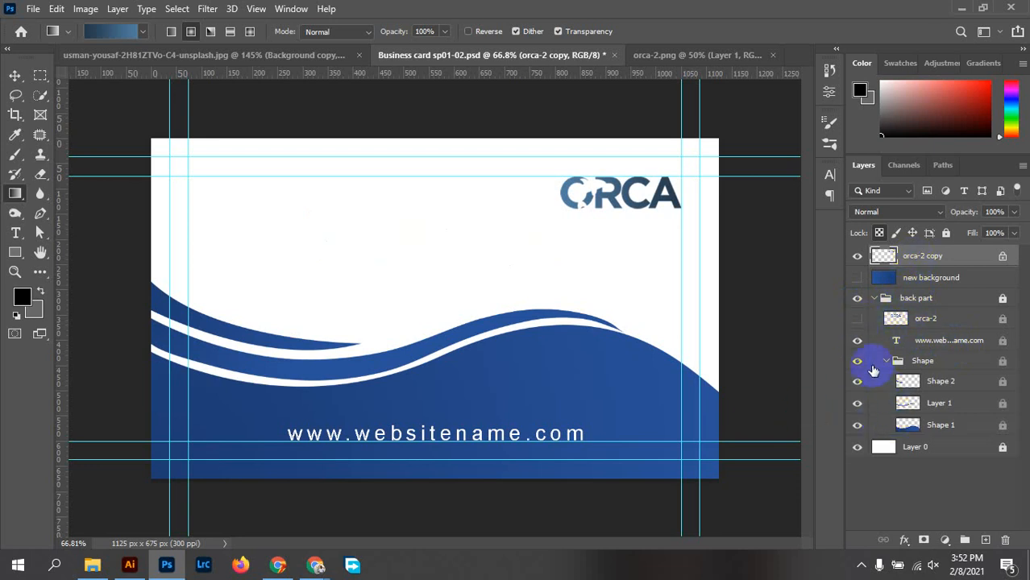
pyautogui.click(858, 341)
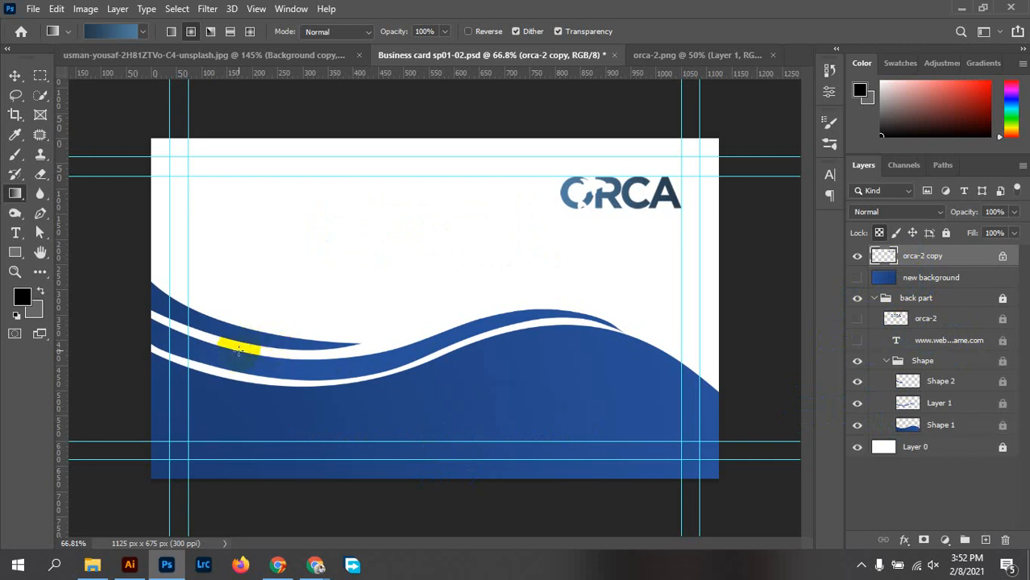
pyautogui.click(940, 362)
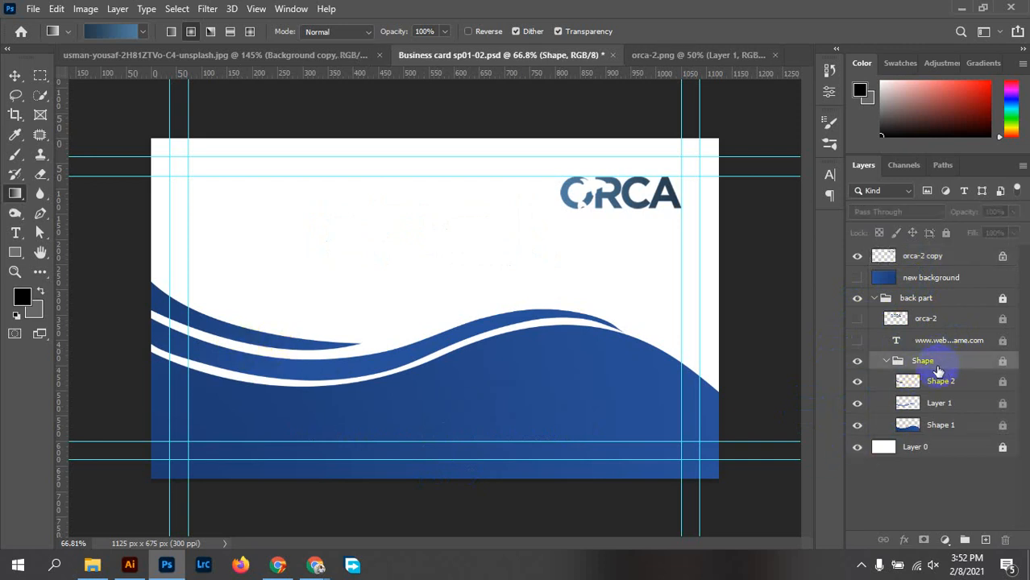
pyautogui.click(886, 362)
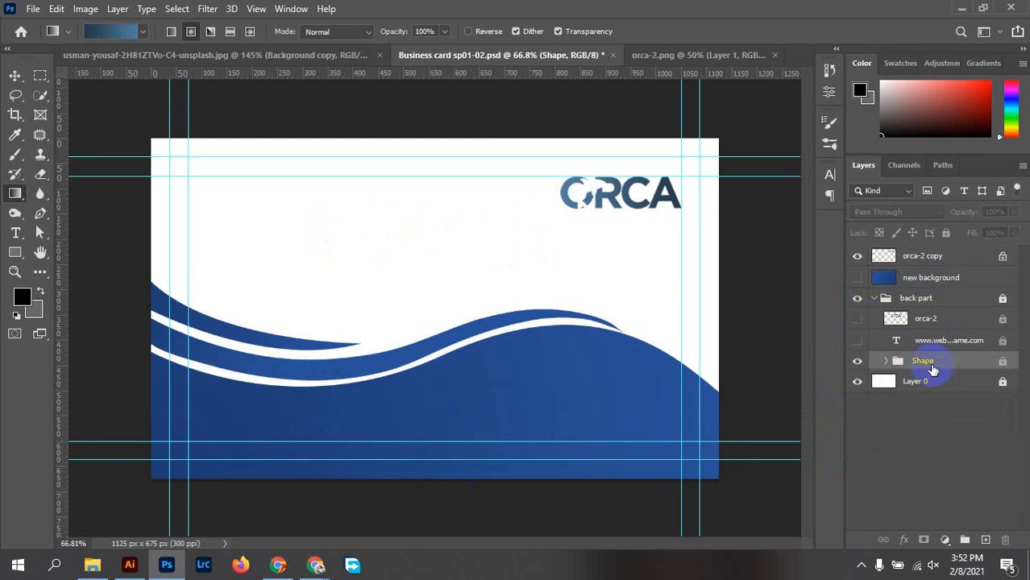
# Duplicate the Shape group with Ctrl+J and drag Shape copy above the back part group
pyautogui.moveTo(925, 375)
pyautogui.mouseDown()
pyautogui.moveTo(913, 383)
pyautogui.moveTo(935, 387)
pyautogui.moveTo(939, 364)
pyautogui.mouseUp()
pyautogui.hotkey('ctrl', 'j')
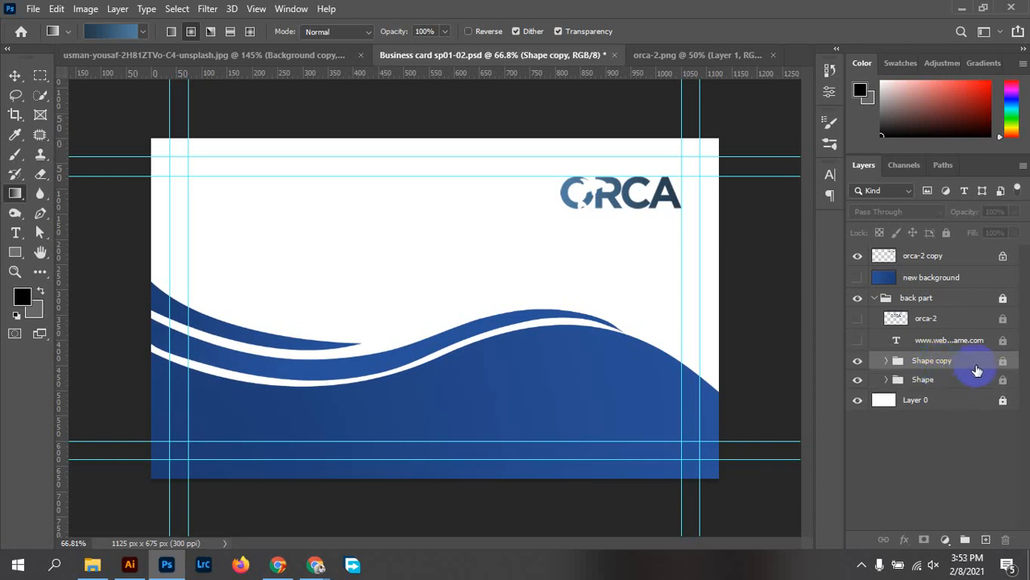
pyautogui.moveTo(976, 369); pyautogui.dragTo(972, 292)
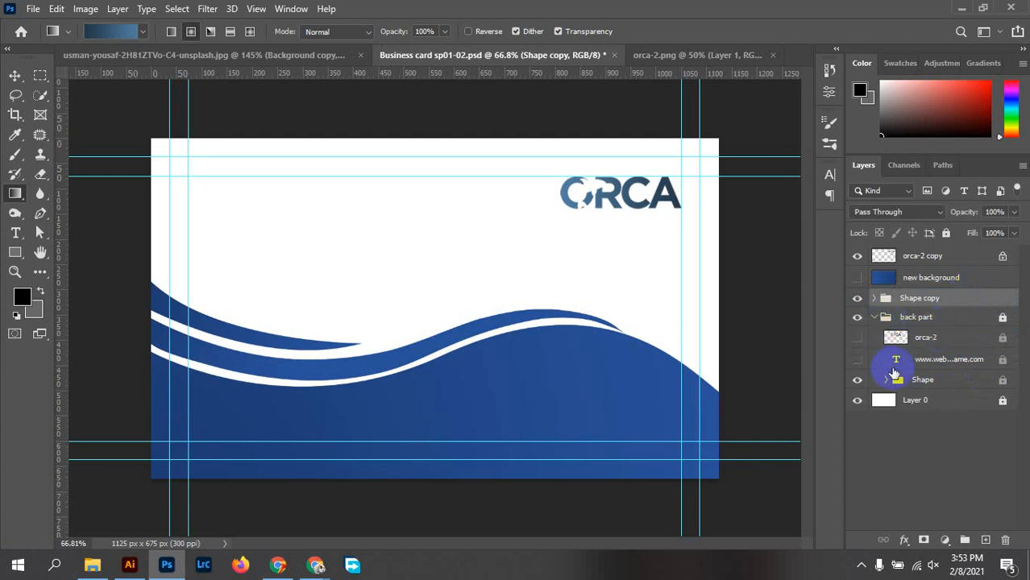
# Compare the wave copy on and off, then collapse and hide the whole back part group
pyautogui.click(857, 338)
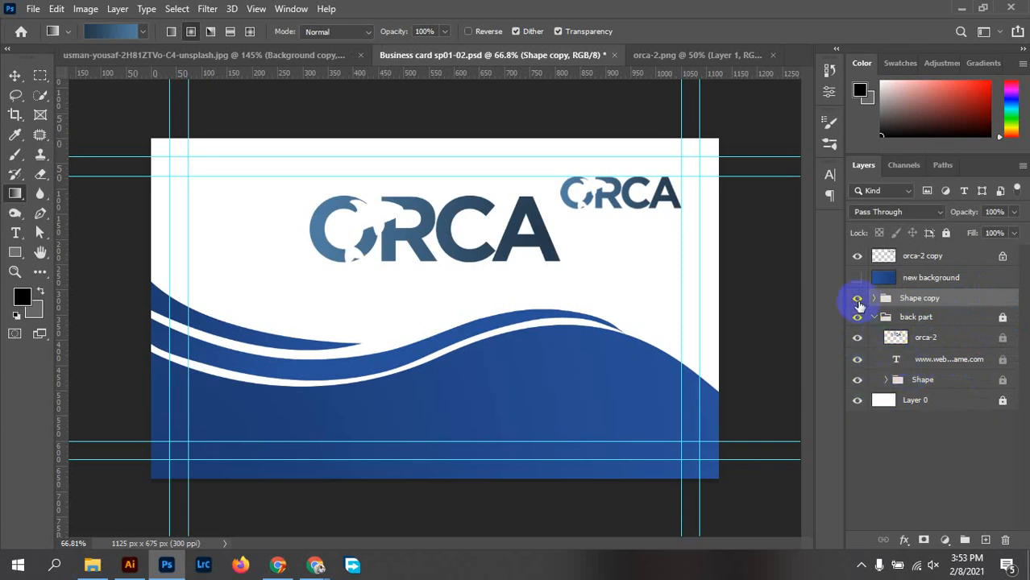
pyautogui.click(857, 299)
pyautogui.click(857, 299)
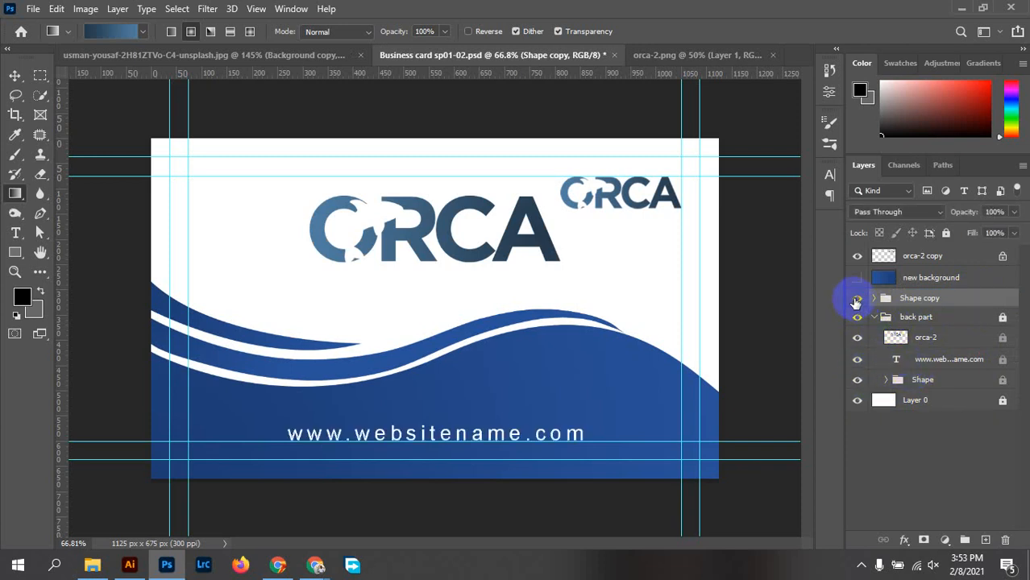
pyautogui.click(857, 299)
pyautogui.click(857, 299)
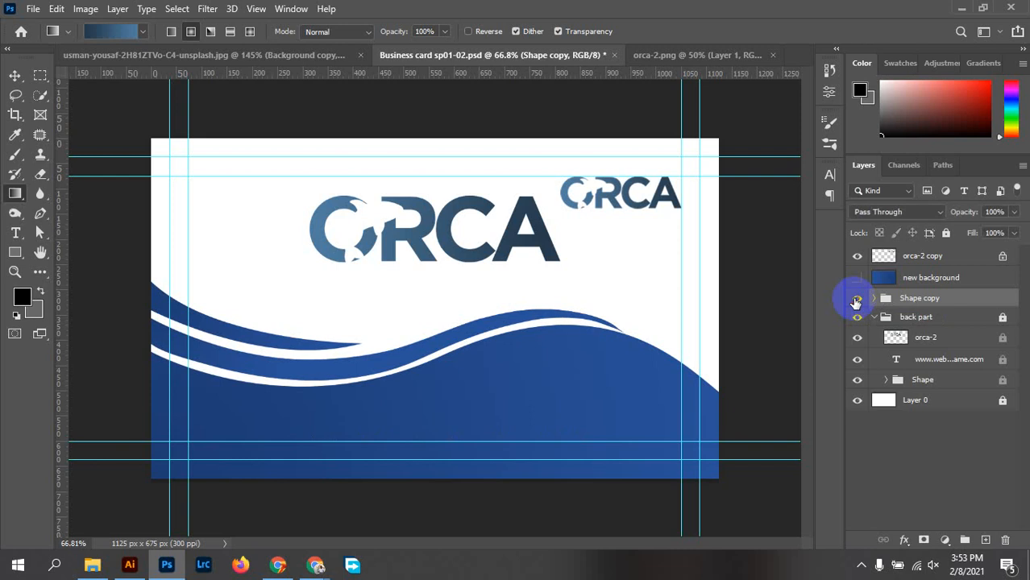
pyautogui.click(875, 317)
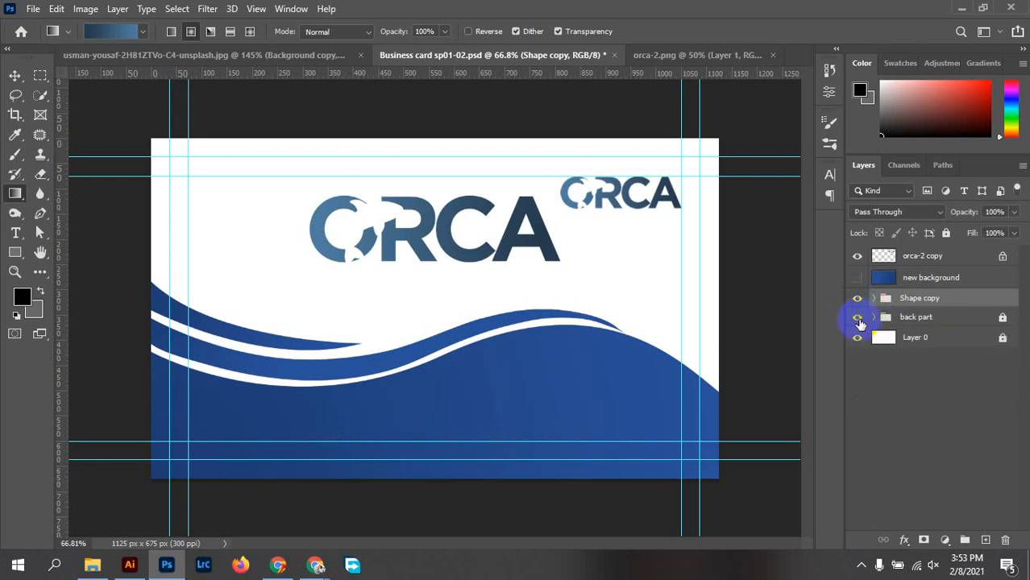
pyautogui.click(857, 317)
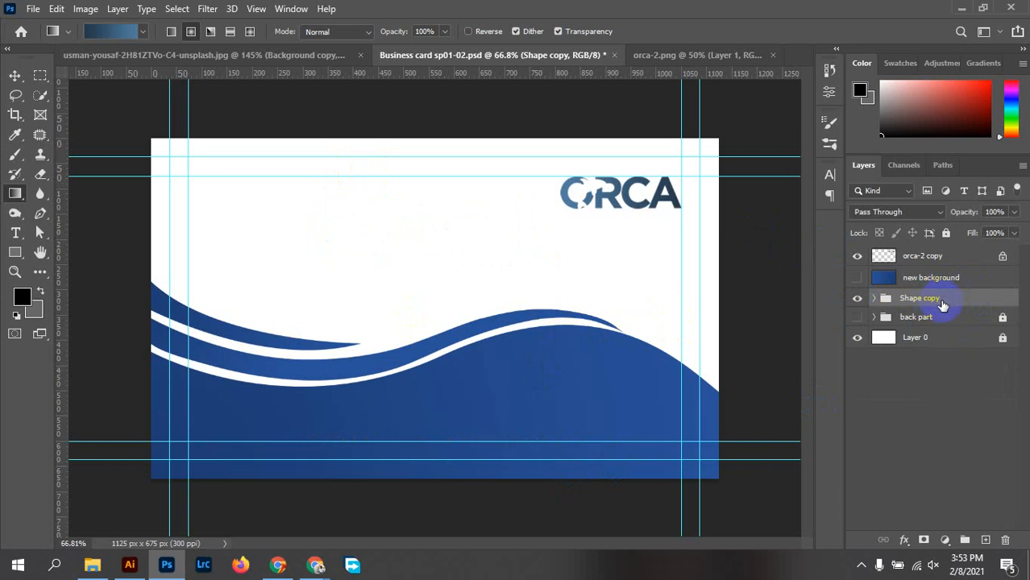
pyautogui.click(355, 346)
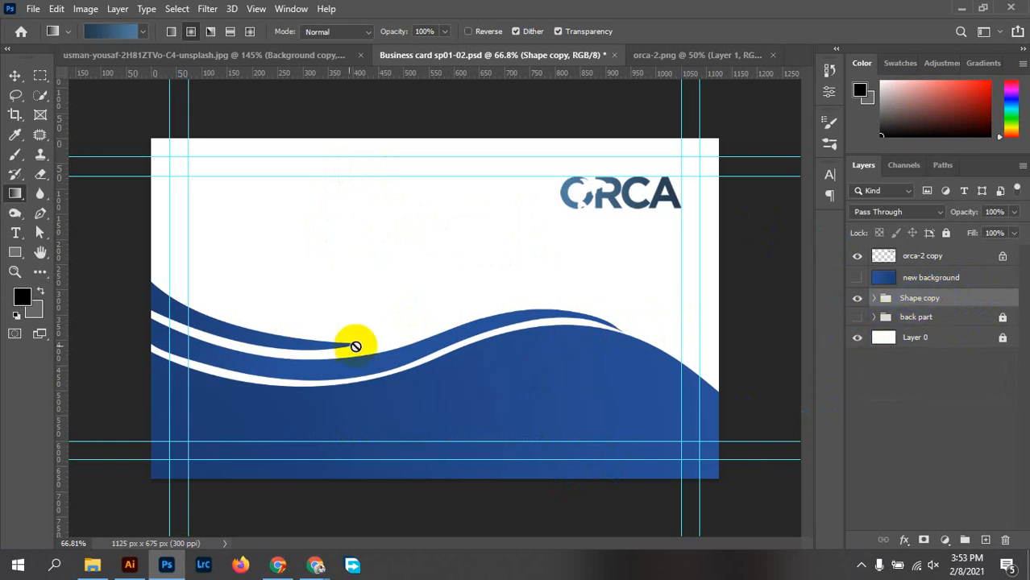
pyautogui.click(14, 75)
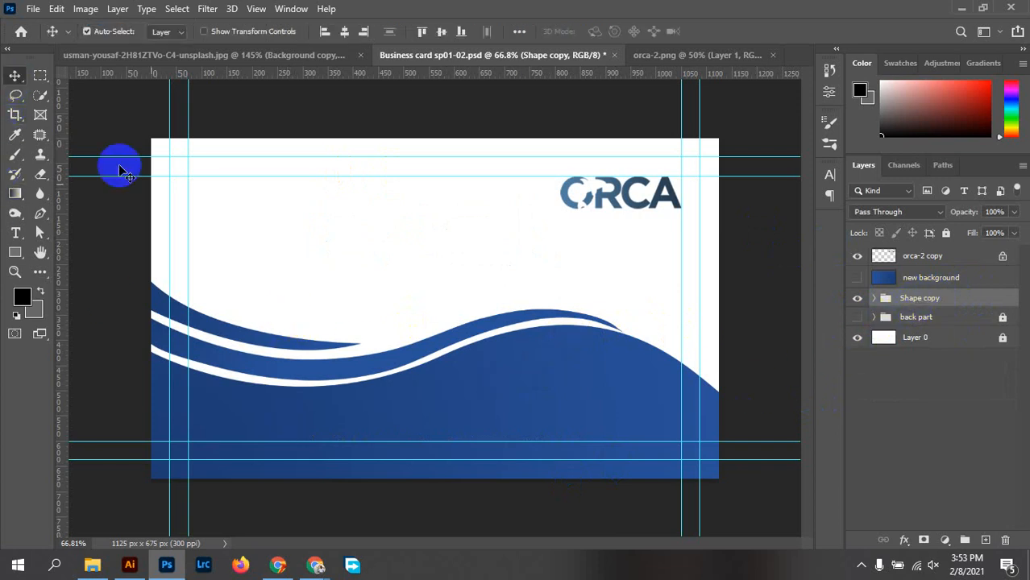
# Squash the wave copy to about 87% height and move the ORCA logo to the top-left corner
pyautogui.hotkey('ctrl', 't')
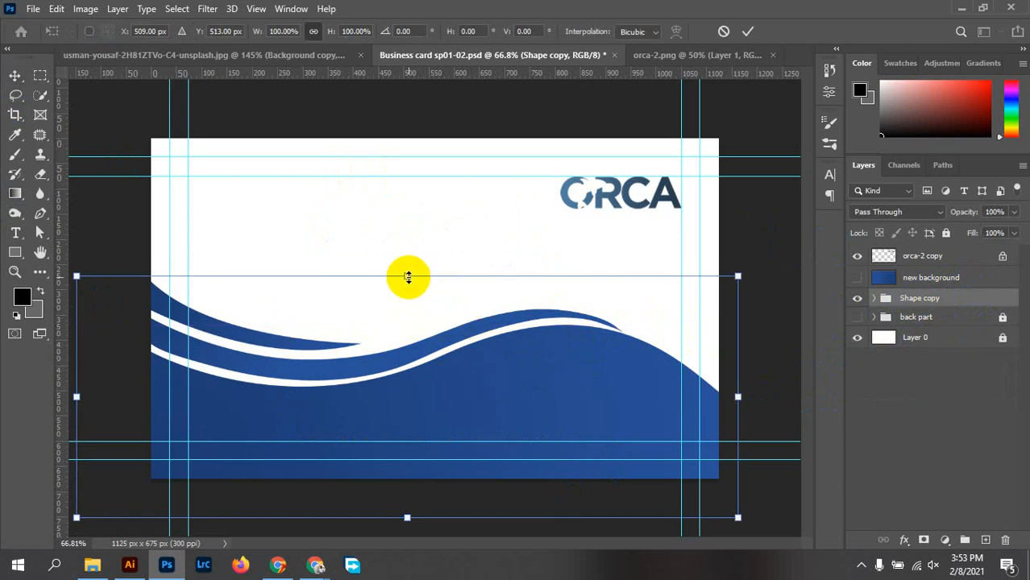
pyautogui.moveTo(408, 277); pyautogui.dragTo(404, 331)
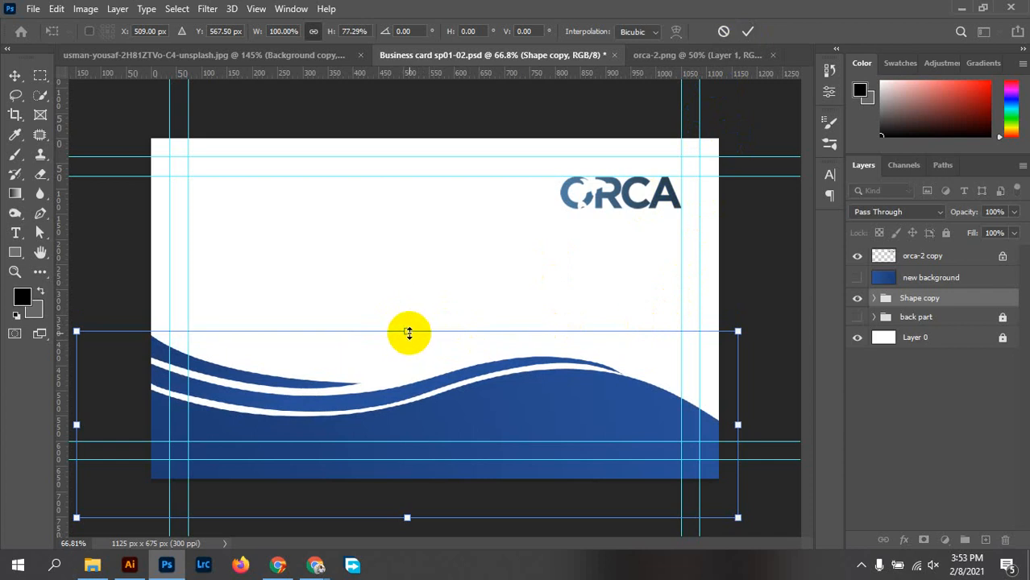
pyautogui.moveTo(408, 332); pyautogui.dragTo(406, 309)
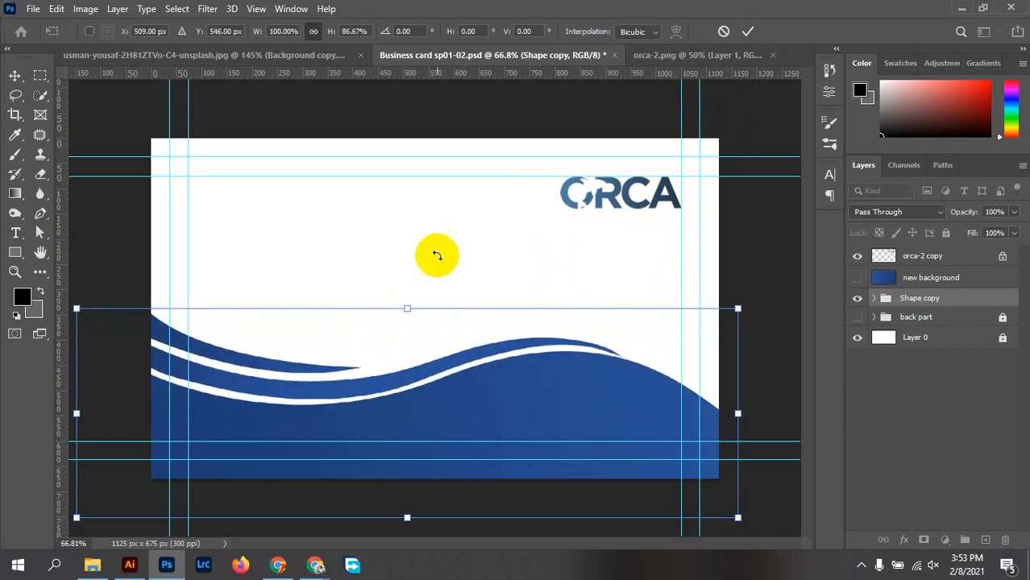
pyautogui.click(748, 30)
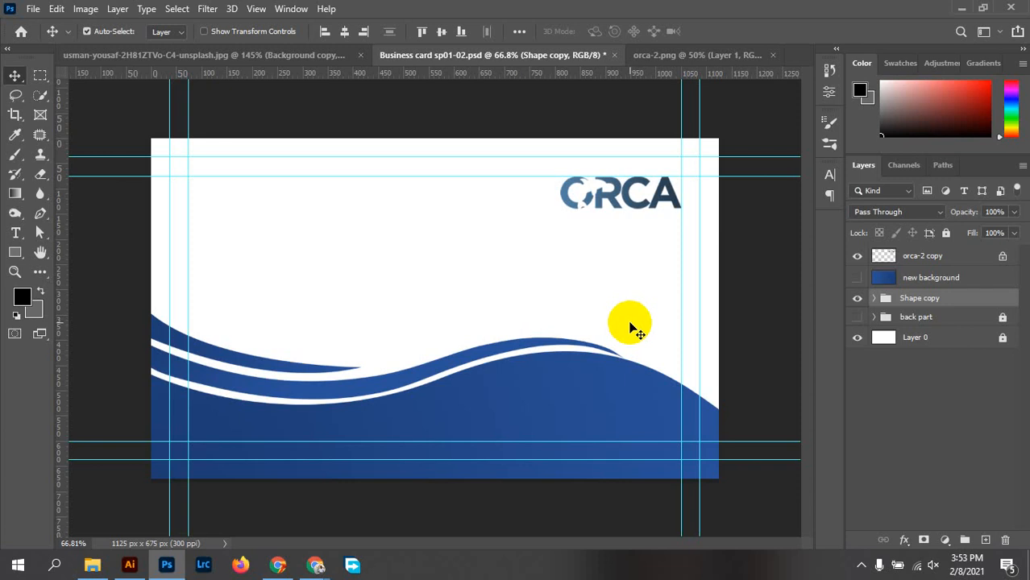
pyautogui.moveTo(616, 214); pyautogui.dragTo(244, 212)
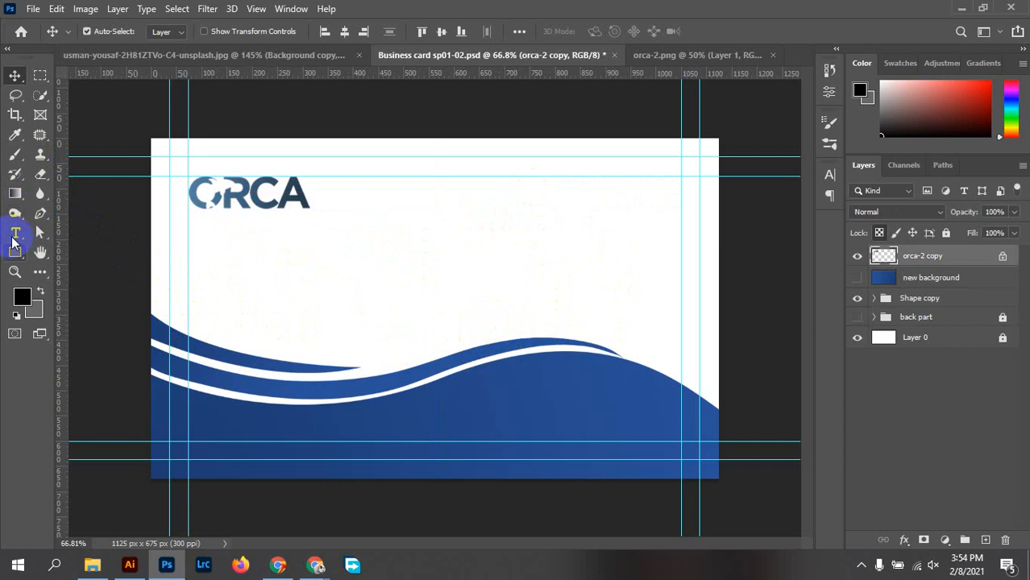
# Create a new Arial 10 pt text layer beneath the ORCA logo and clear its placeholder text
pyautogui.click(15, 233)
pyautogui.click(214, 257)
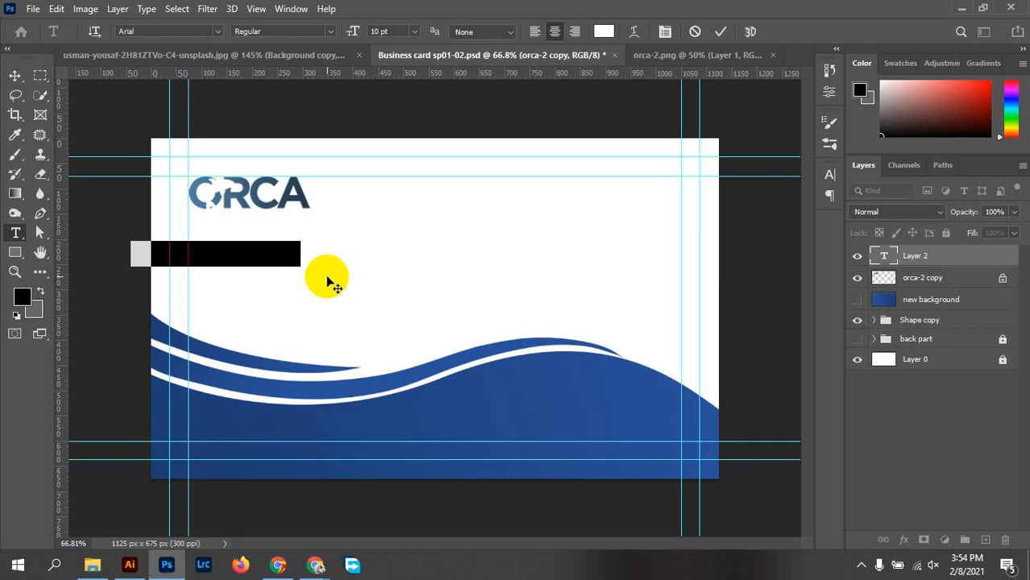
pyautogui.press('BackSpace')
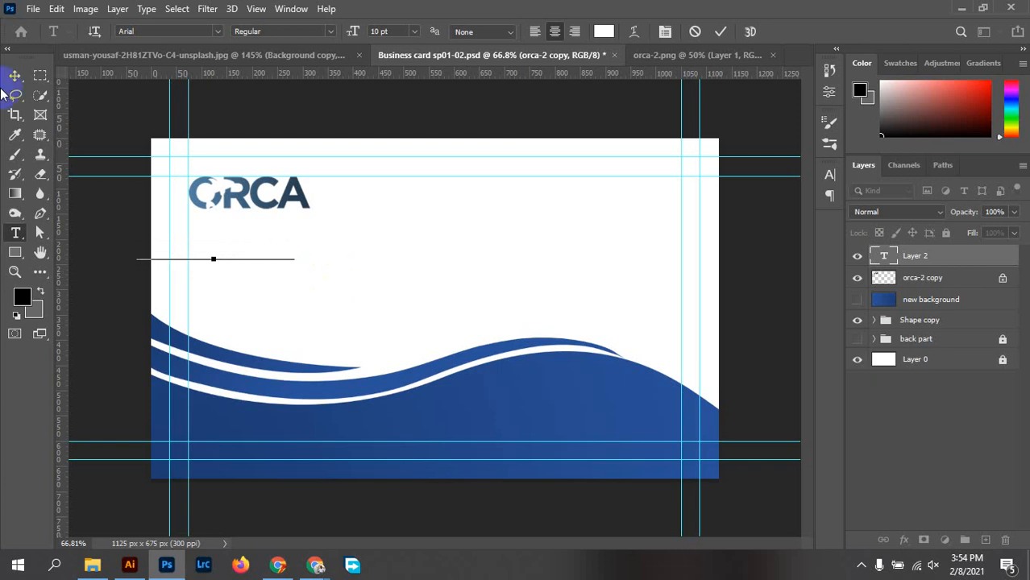
pyautogui.click(137, 246)
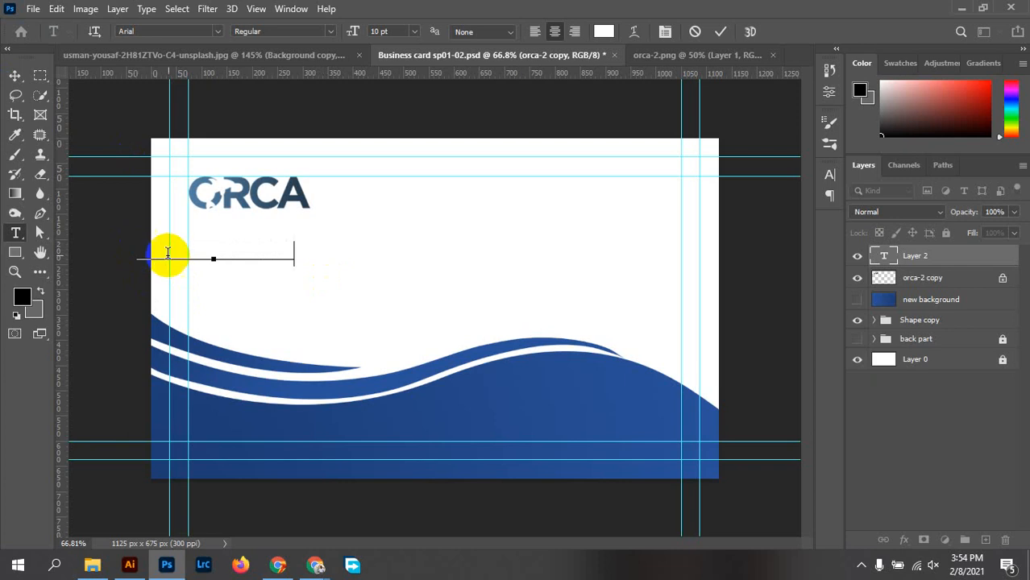
# Select the name line's text and set its colour to near-black
pyautogui.press('BackSpace')
pyautogui.click(135, 251)
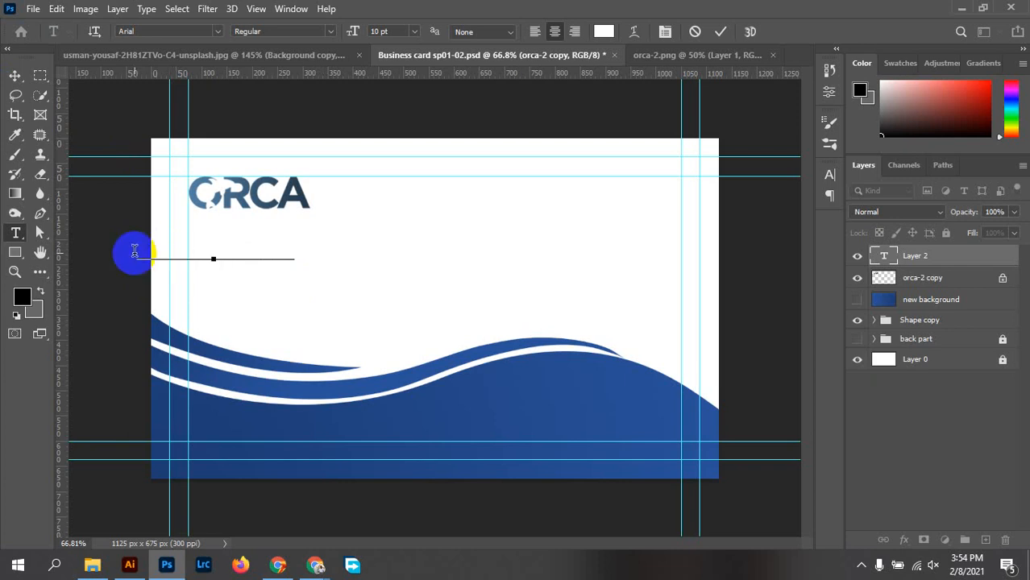
pyautogui.moveTo(134, 251); pyautogui.dragTo(402, 264)
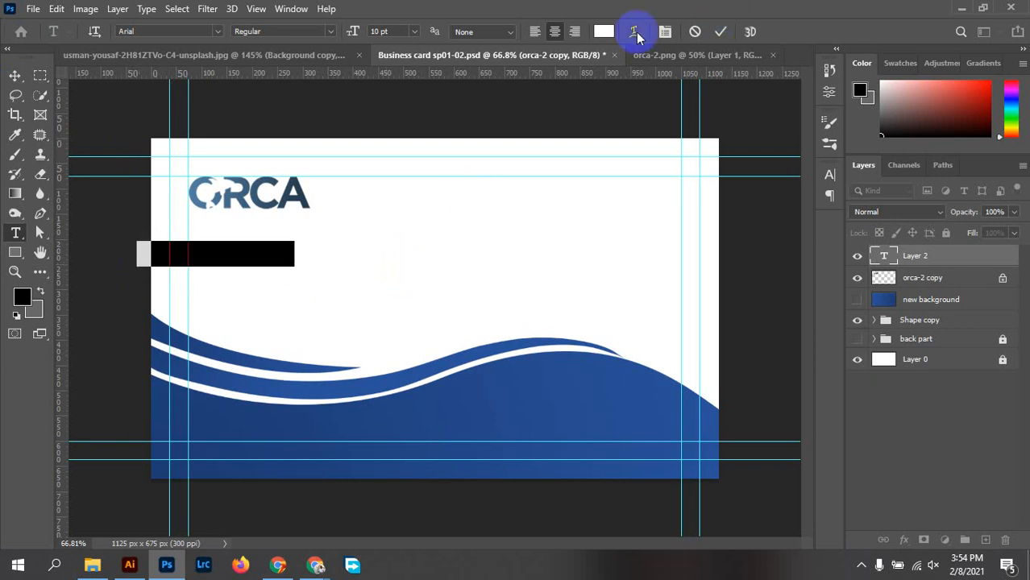
pyautogui.click(603, 31)
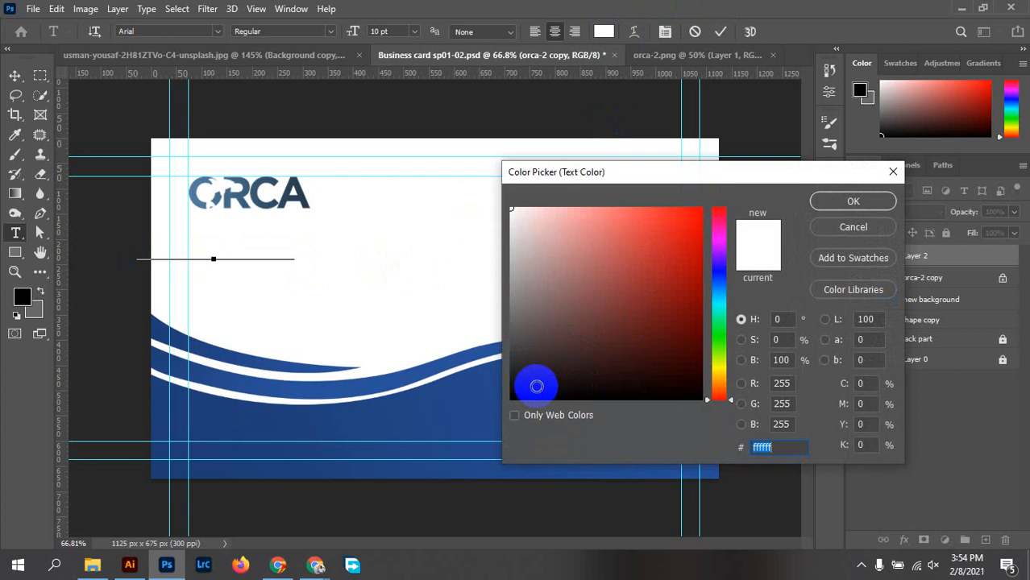
pyautogui.click(509, 393)
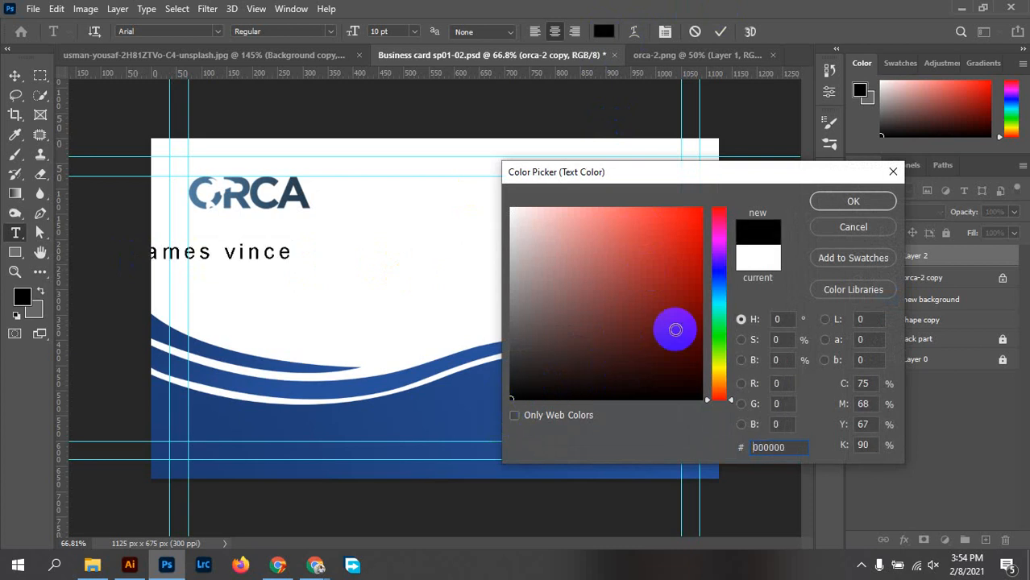
pyautogui.click(853, 201)
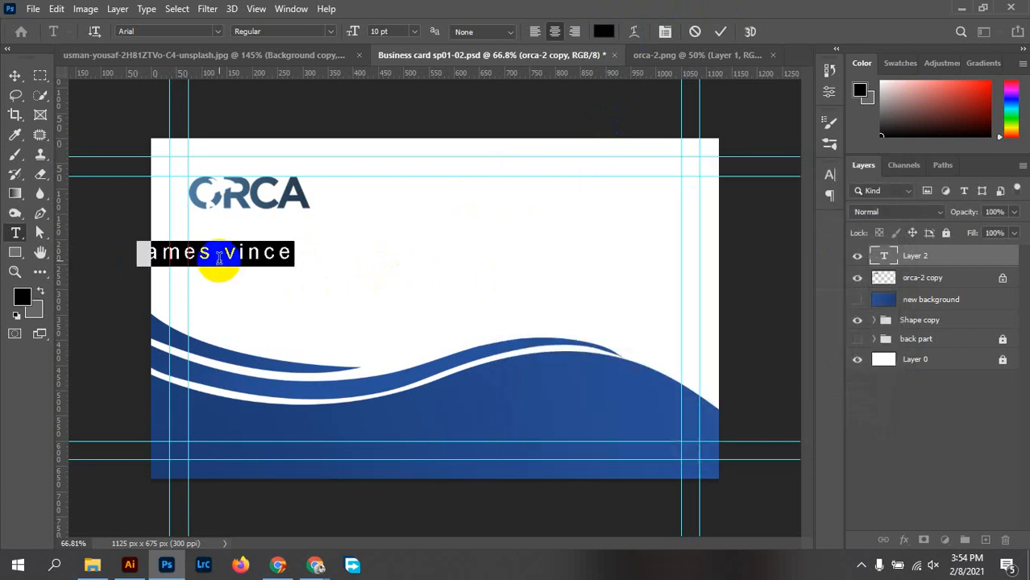
pyautogui.click(16, 78)
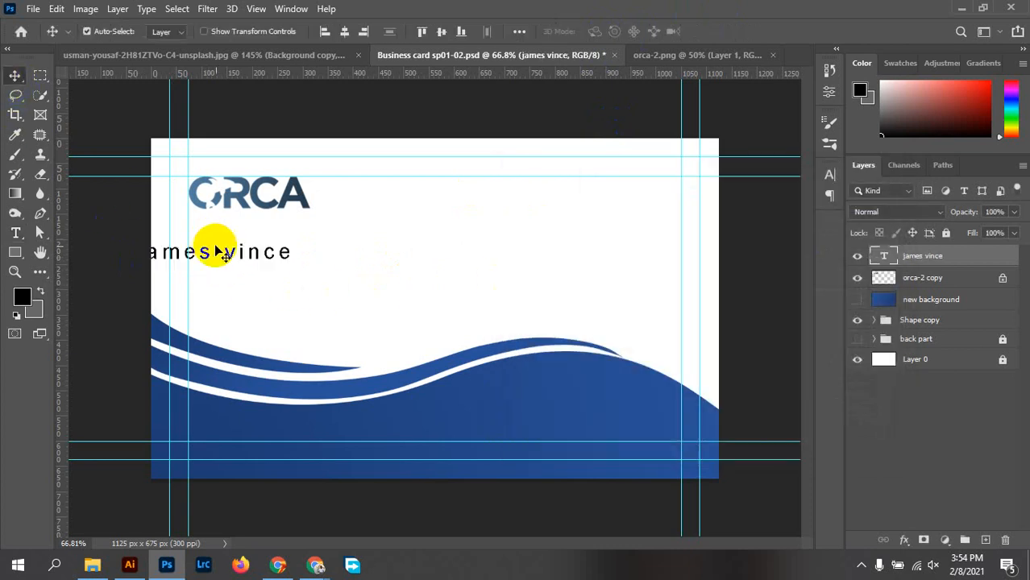
pyautogui.moveTo(237, 254); pyautogui.dragTo(273, 272)
pyautogui.scroll(5, 269, 266)
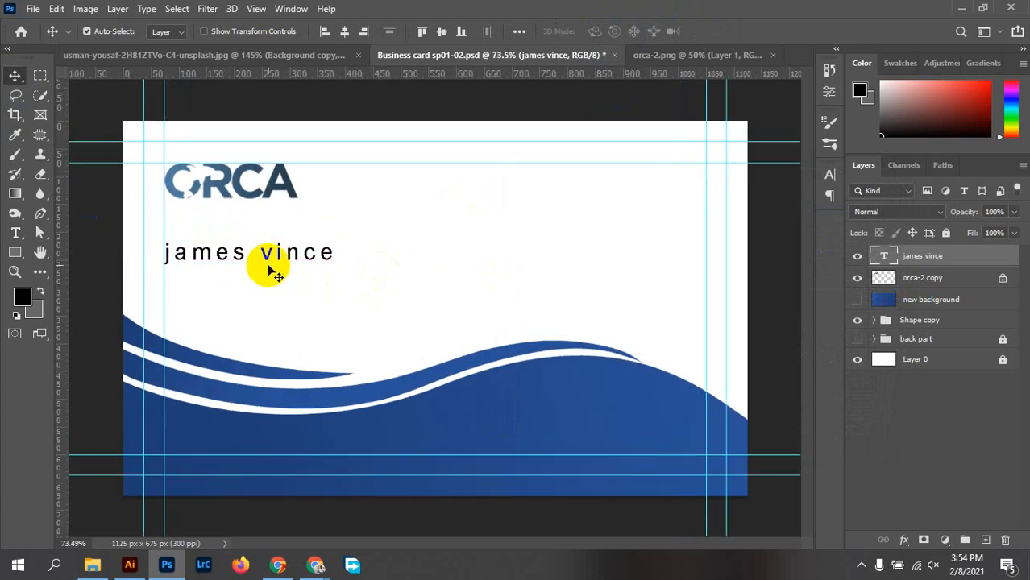
pyautogui.moveTo(295, 289); pyautogui.dragTo(358, 302)
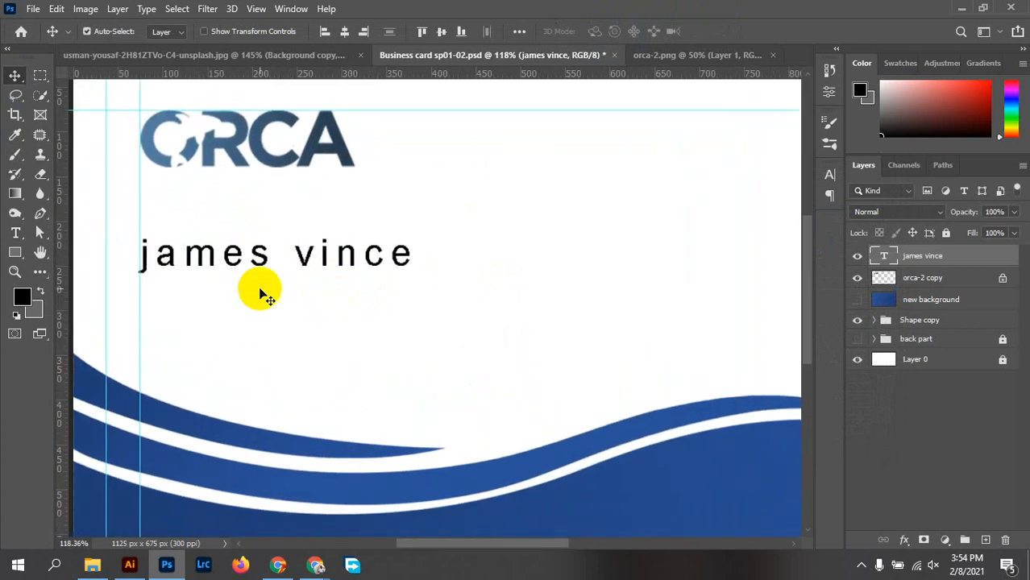
pyautogui.doubleClick(357, 256)
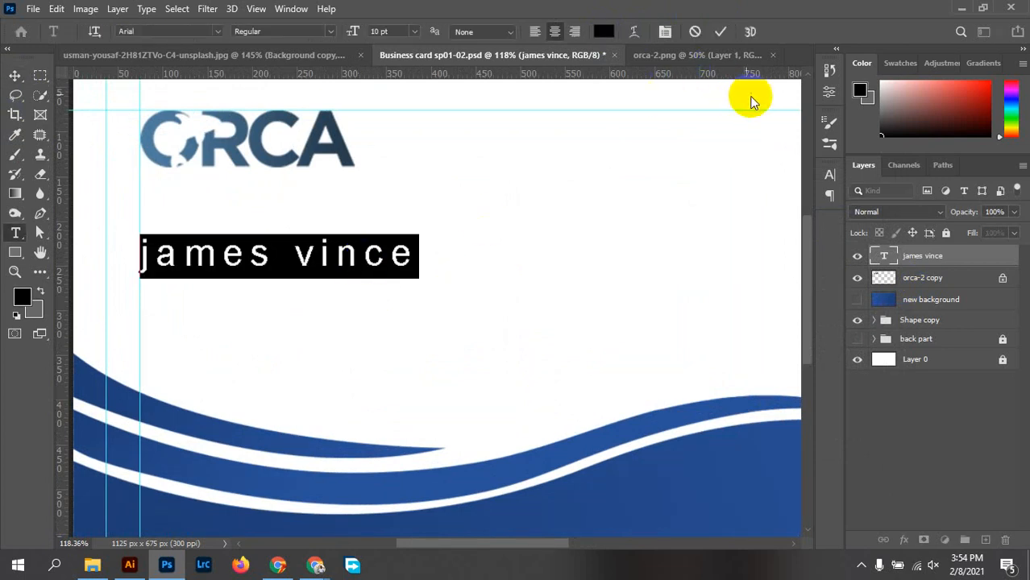
# Set the name to All Caps with 0 tracking and enlarge it to 14 pt
pyautogui.click(829, 174)
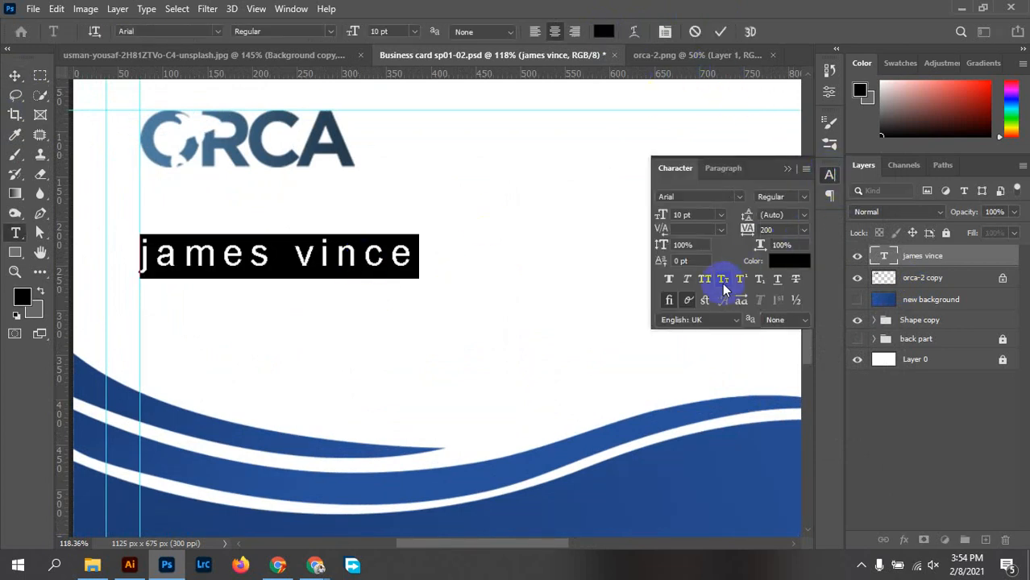
pyautogui.click(706, 283)
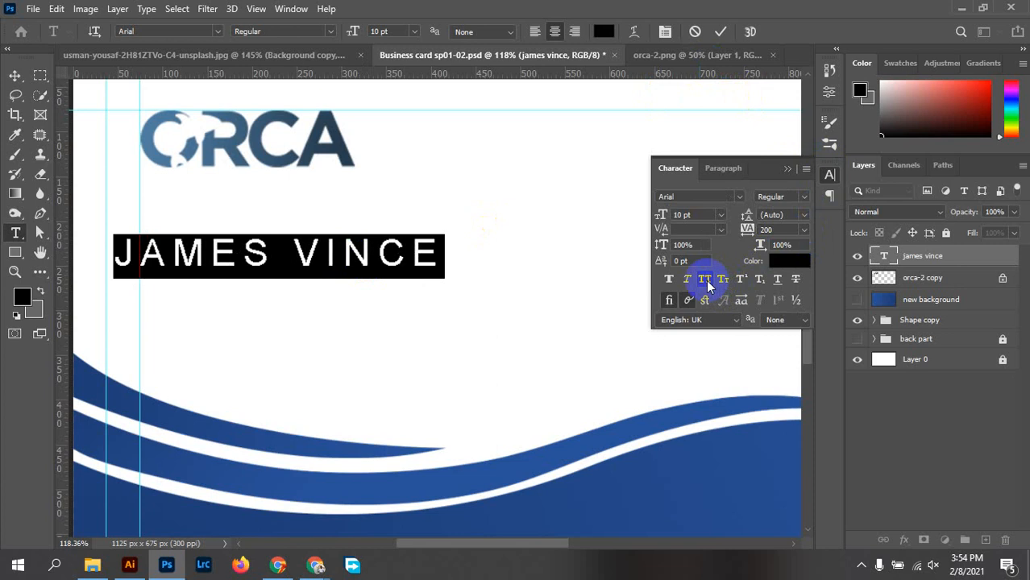
pyautogui.click(804, 231)
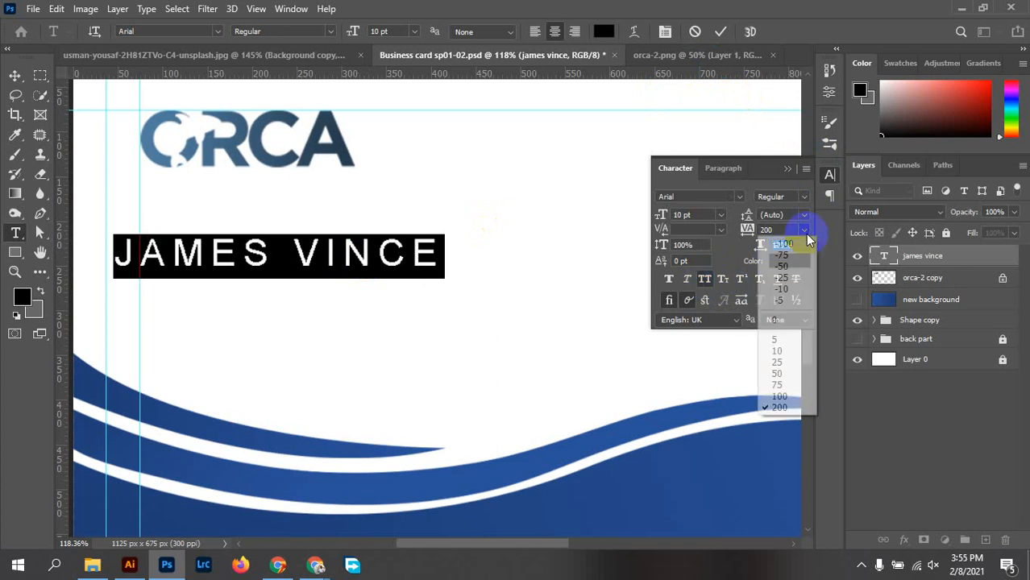
pyautogui.click(800, 325)
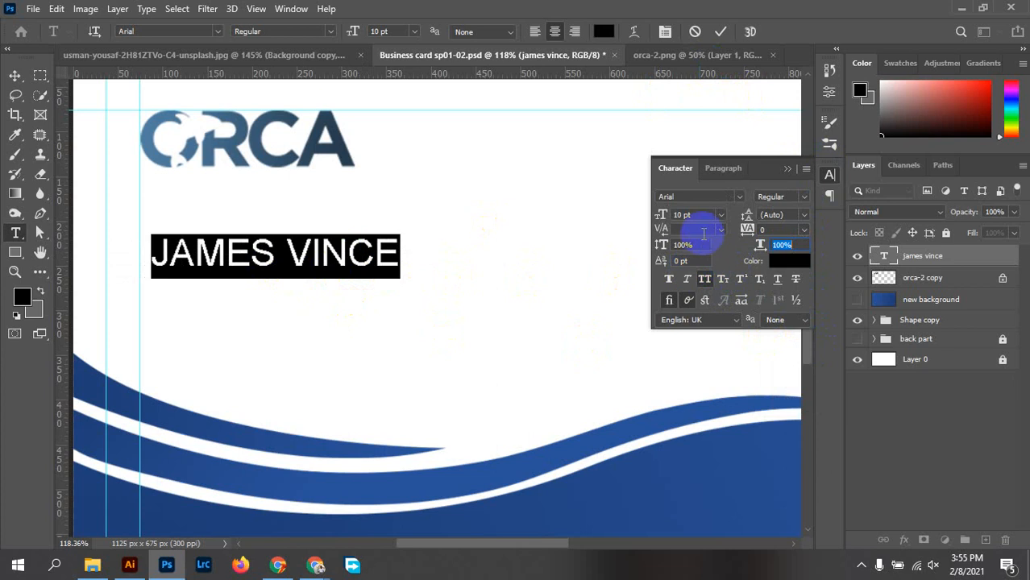
pyautogui.click(720, 215)
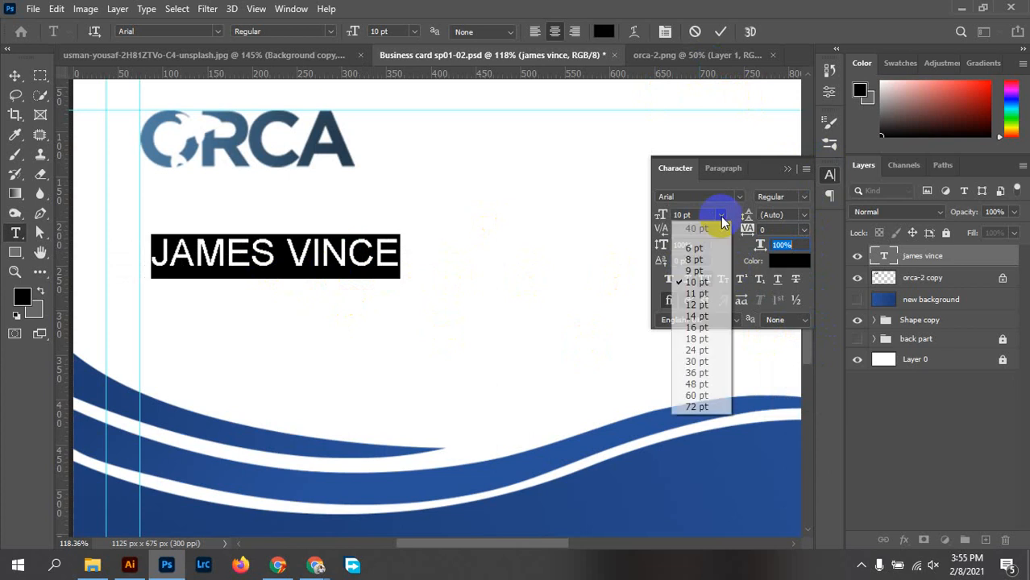
pyautogui.click(715, 316)
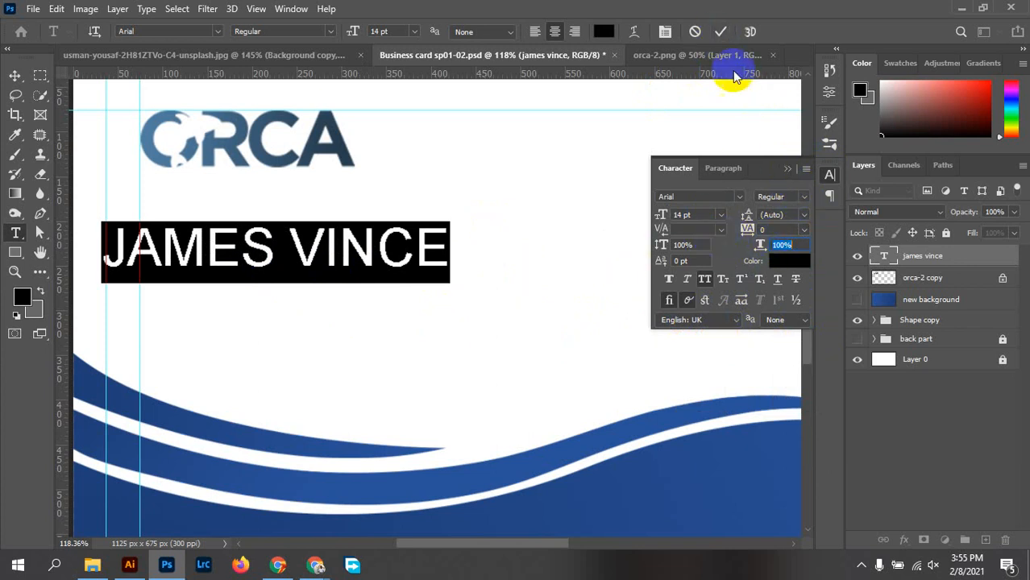
pyautogui.click(720, 31)
pyautogui.press('v')
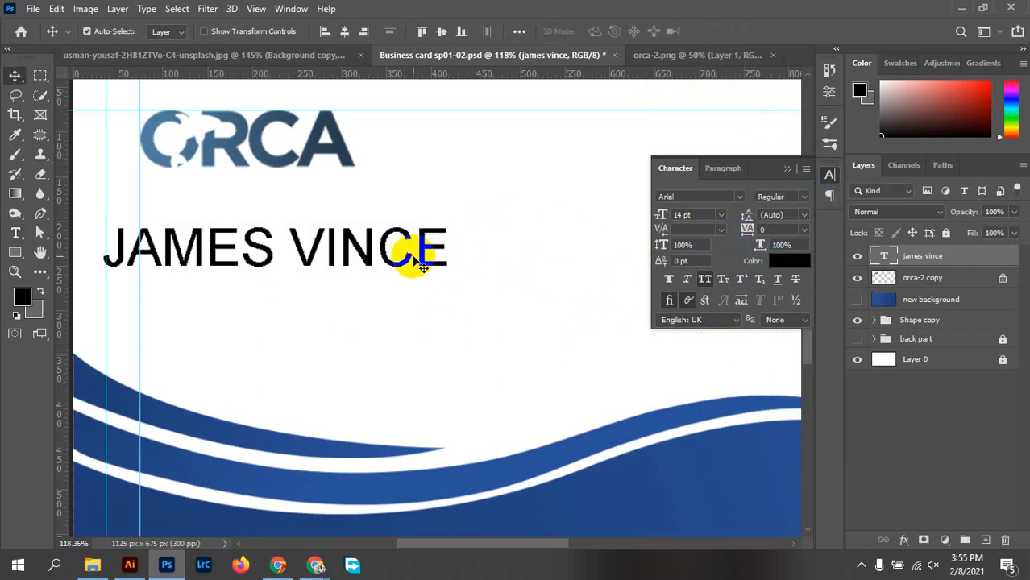
pyautogui.scroll(-5, 409, 266)
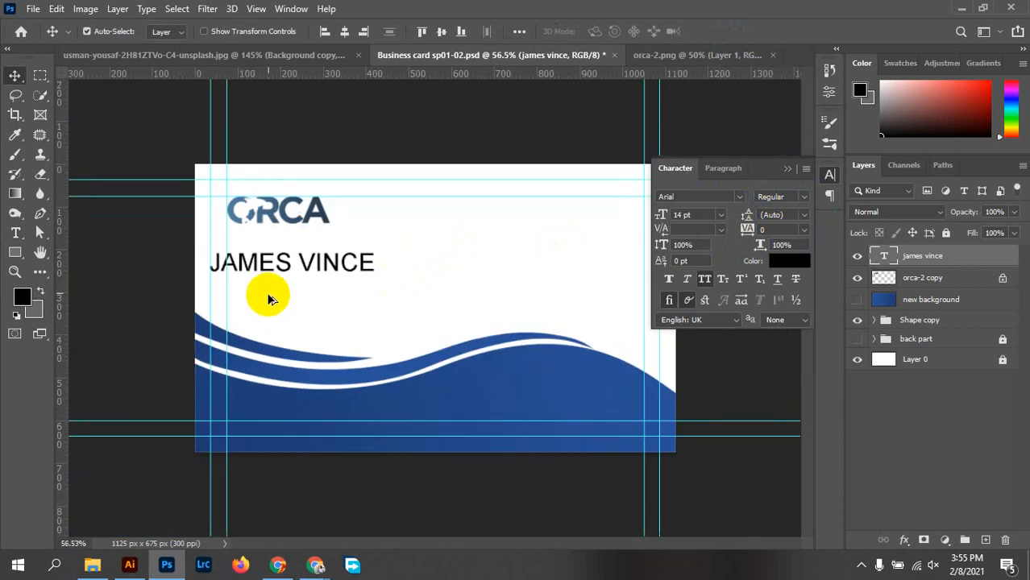
pyautogui.scroll(4, 270, 299)
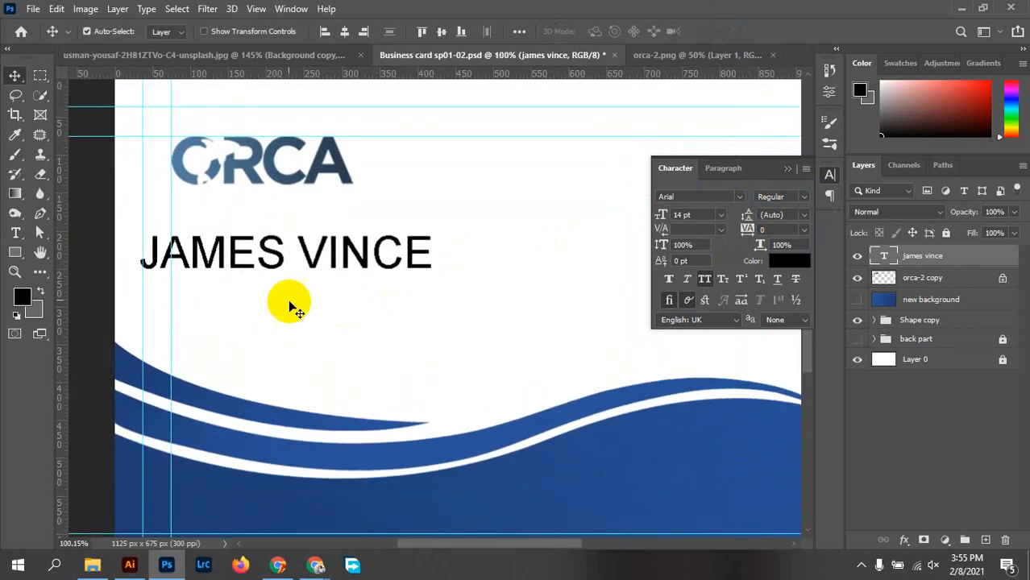
pyautogui.scroll(1, 282, 283)
pyautogui.hscroll(-1, 357, 333)
pyautogui.moveTo(270, 279); pyautogui.dragTo(307, 276)
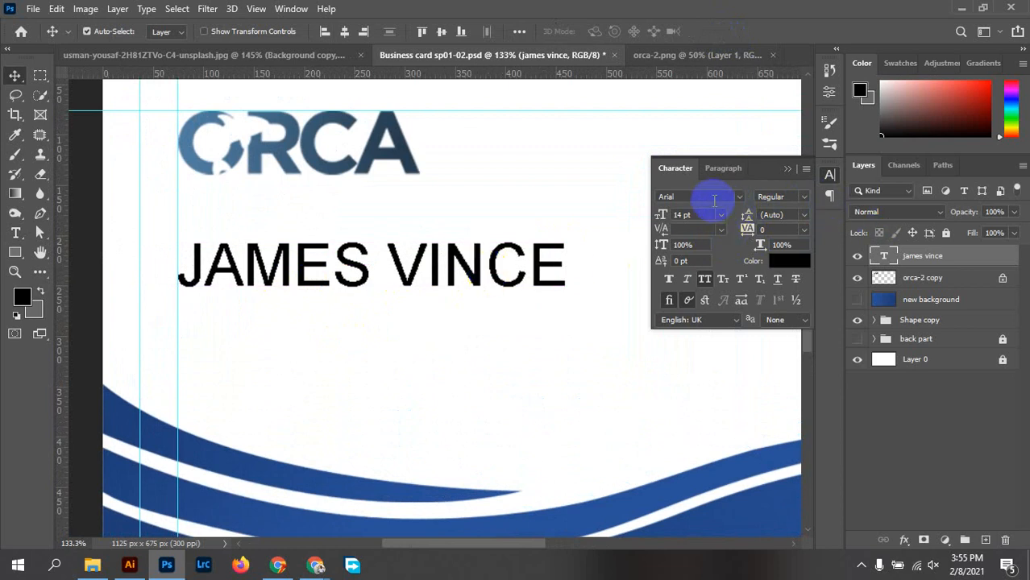
pyautogui.press('Return')
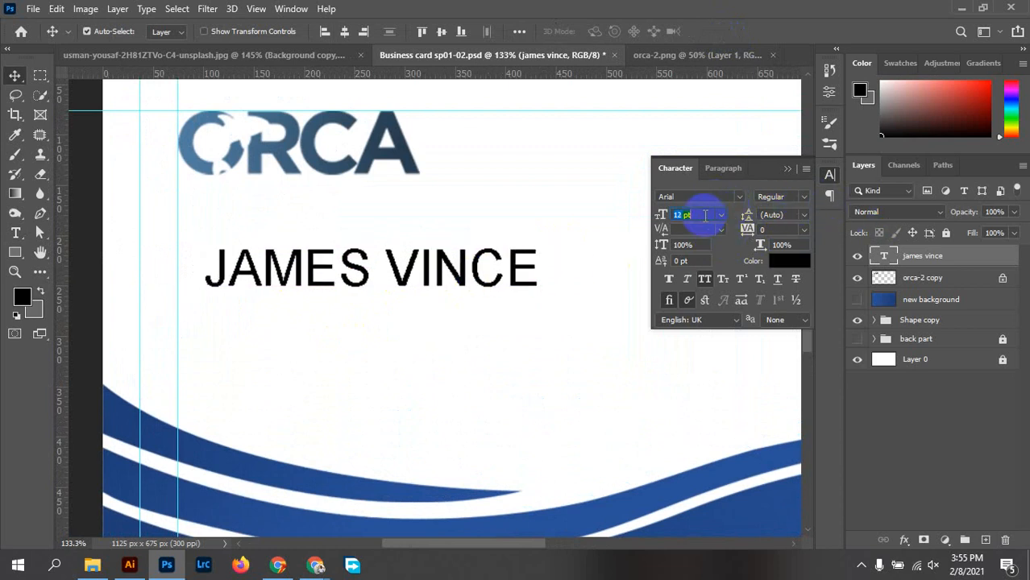
pyautogui.press('Up')
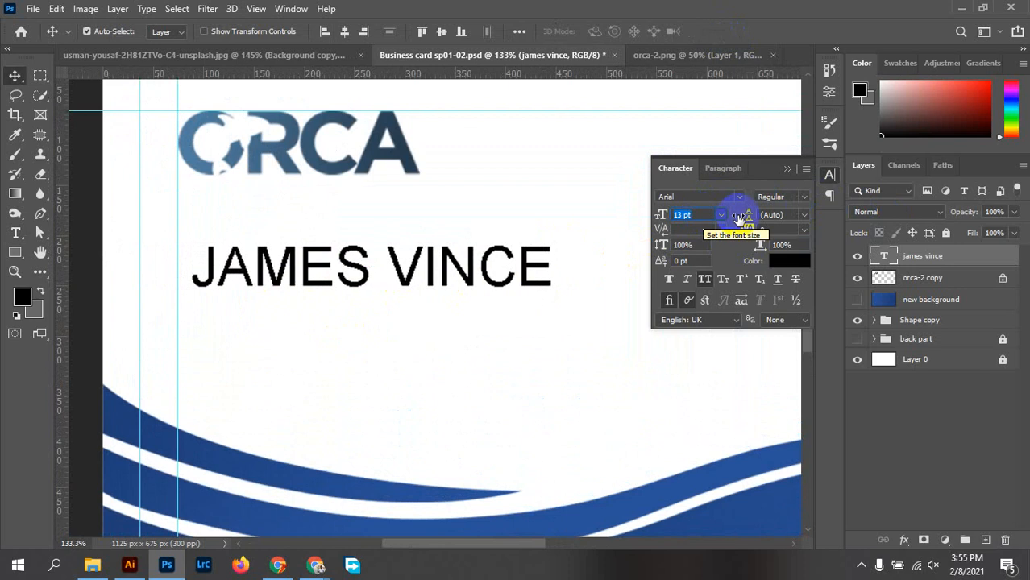
pyautogui.click(793, 198)
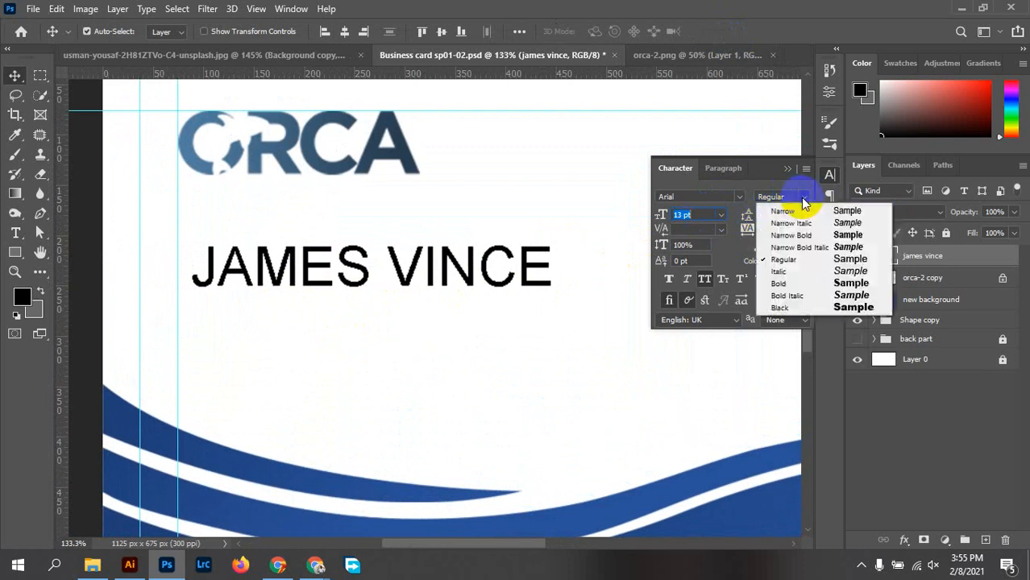
pyautogui.click(815, 283)
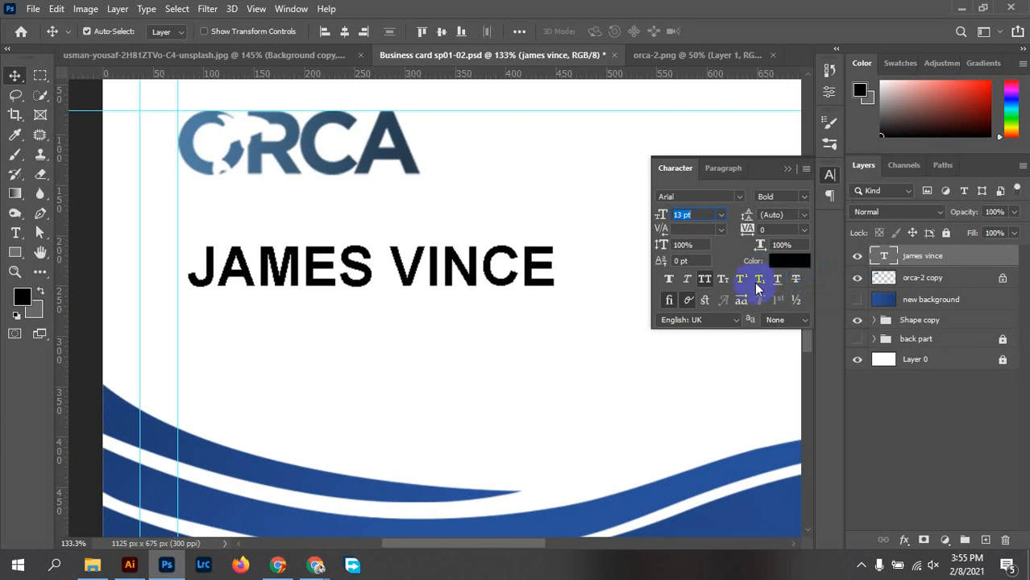
pyautogui.click(828, 194)
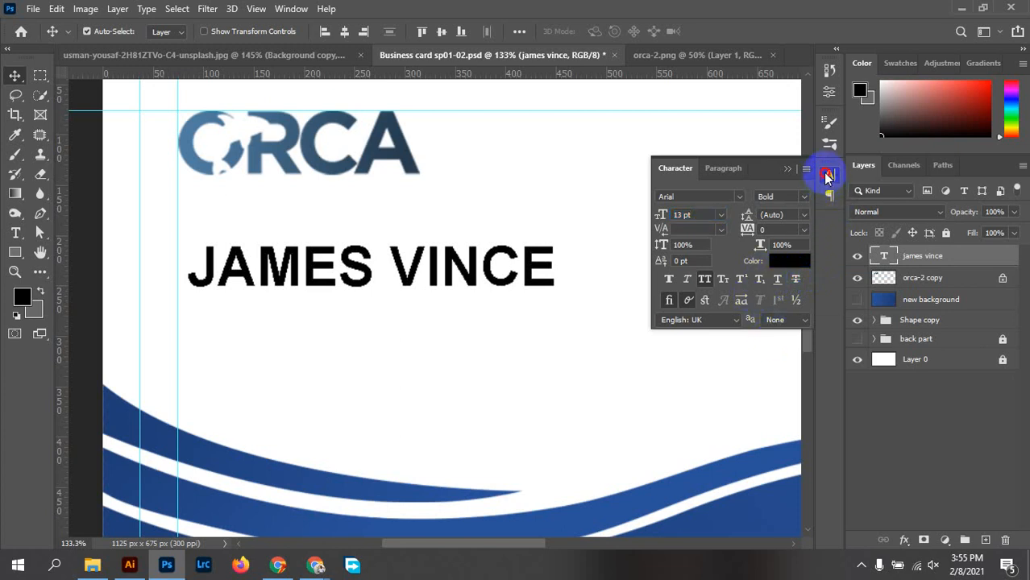
pyautogui.click(826, 176)
pyautogui.moveTo(437, 276); pyautogui.dragTo(433, 278)
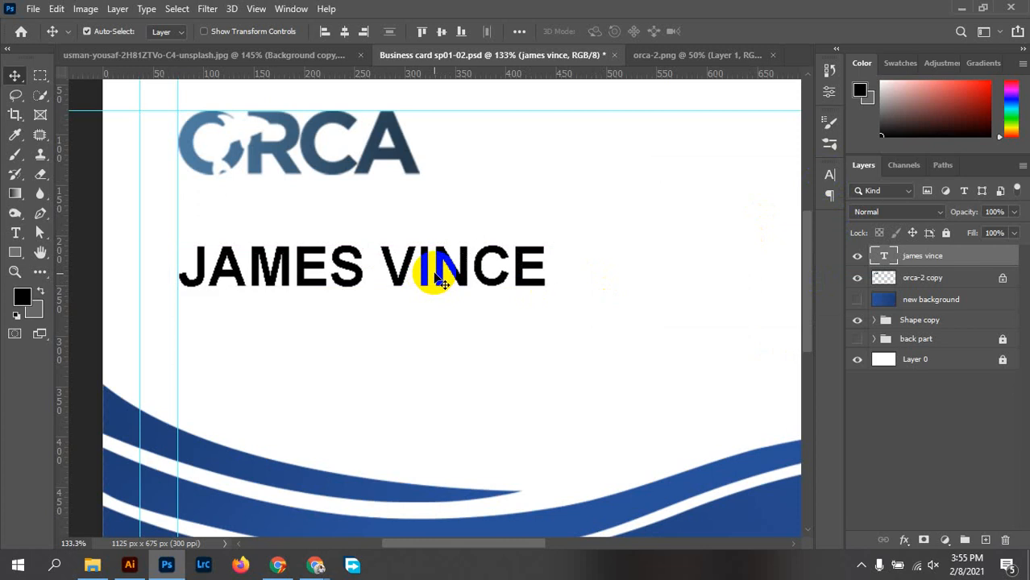
pyautogui.click(624, 232)
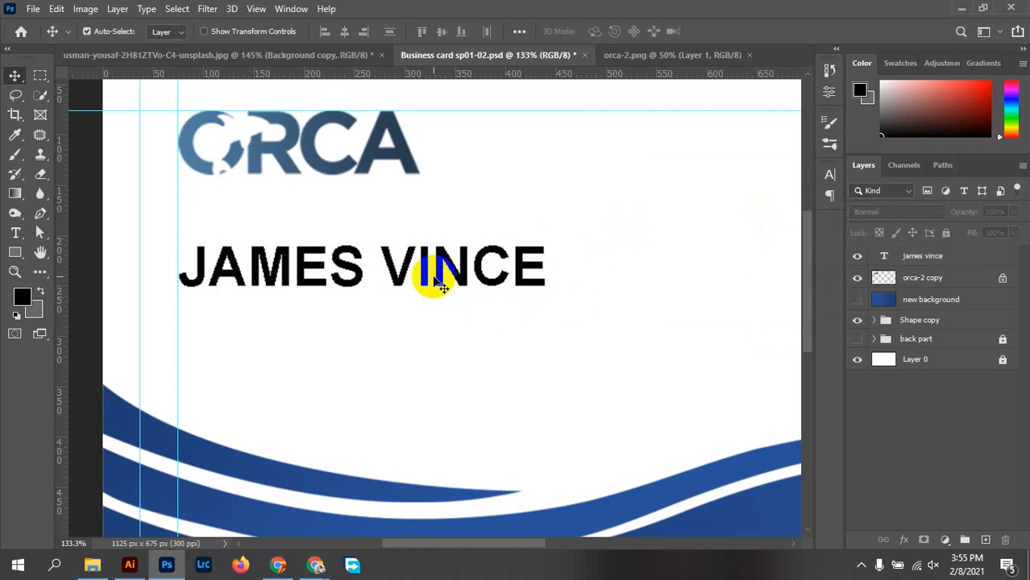
pyautogui.scroll(-3, 431, 282)
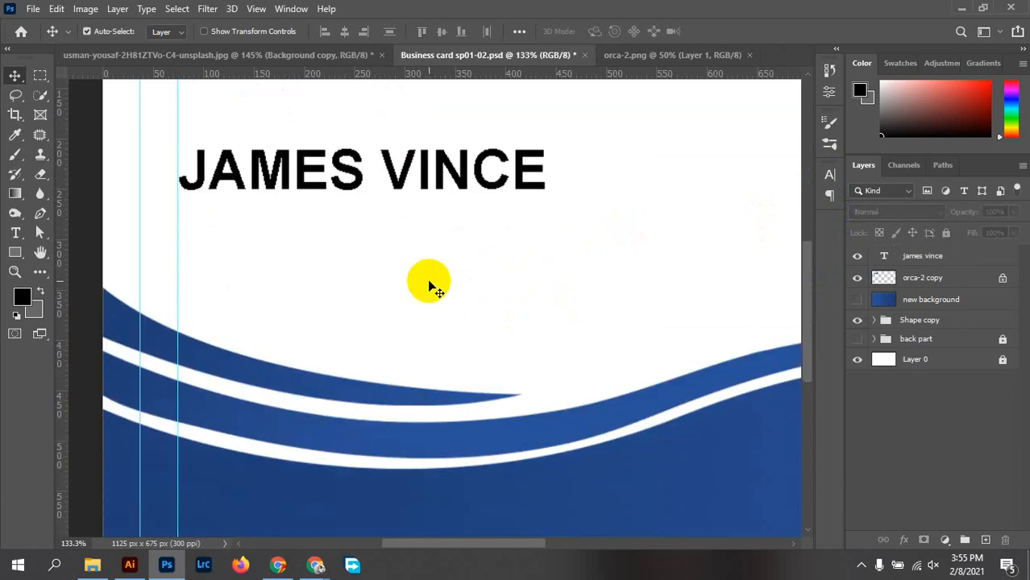
pyautogui.scroll(1, 429, 286)
pyautogui.scroll(1, 428, 286)
pyautogui.click(432, 227)
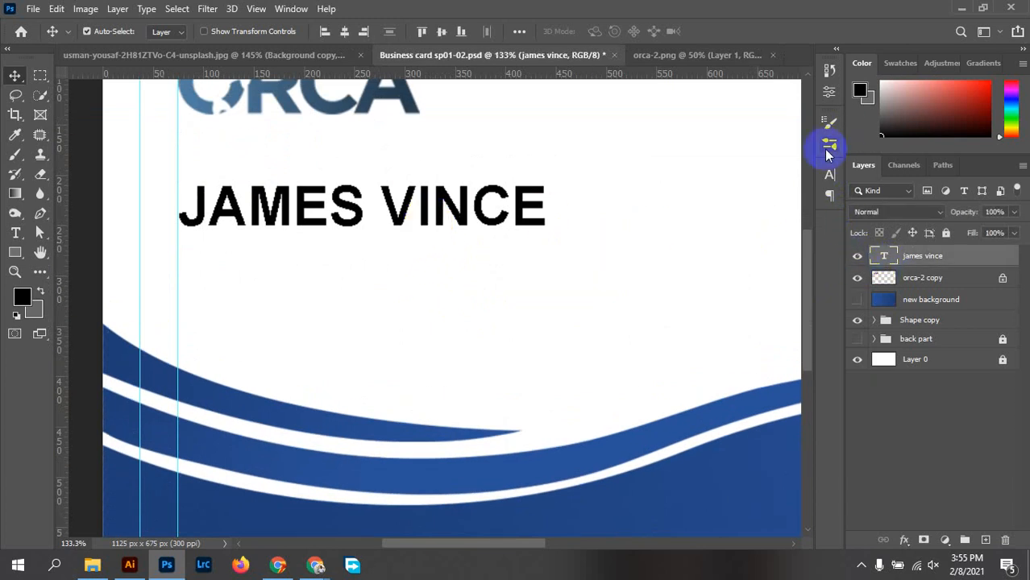
# Give the name text a dark navy colour in the Color Picker
pyautogui.click(831, 177)
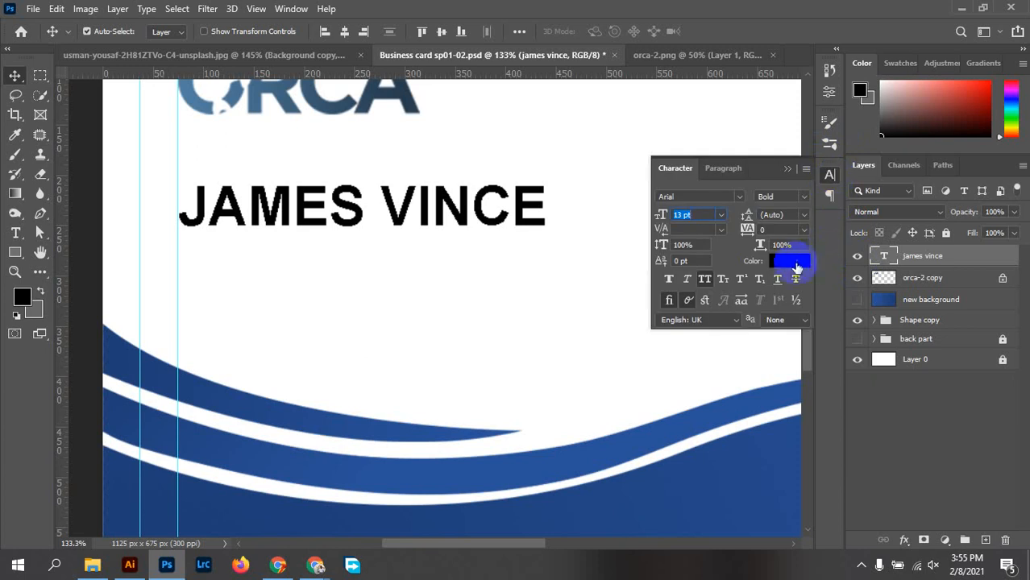
pyautogui.click(791, 263)
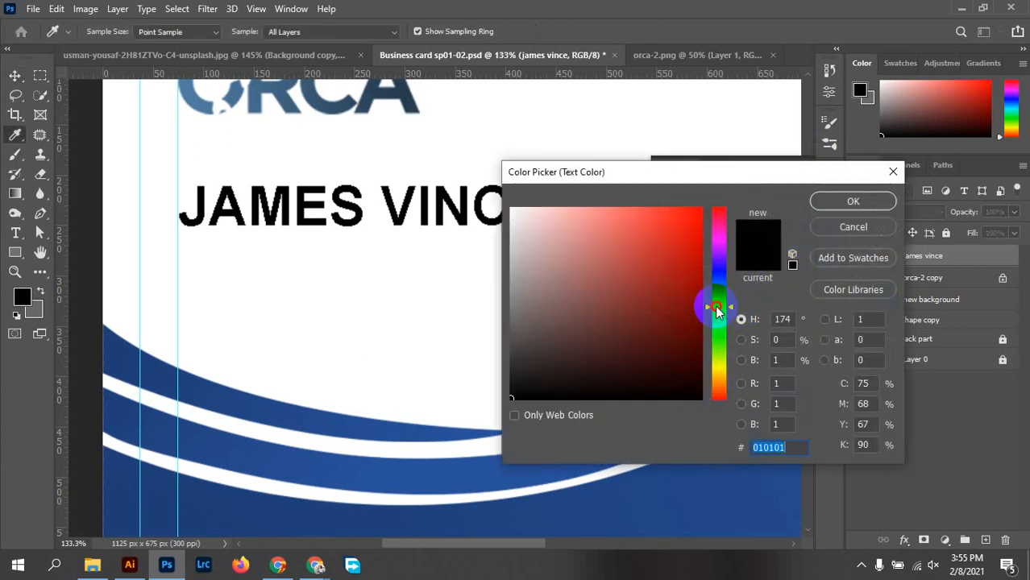
pyautogui.moveTo(718, 311)
pyautogui.mouseDown()
pyautogui.moveTo(715, 284)
pyautogui.moveTo(667, 336)
pyautogui.mouseUp()
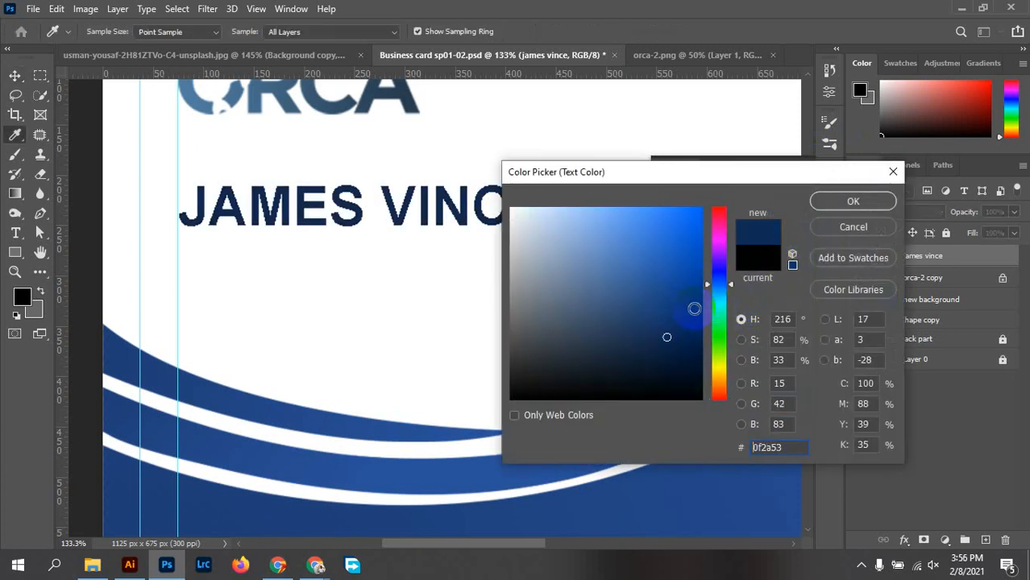
pyautogui.moveTo(716, 288); pyautogui.dragTo(719, 299)
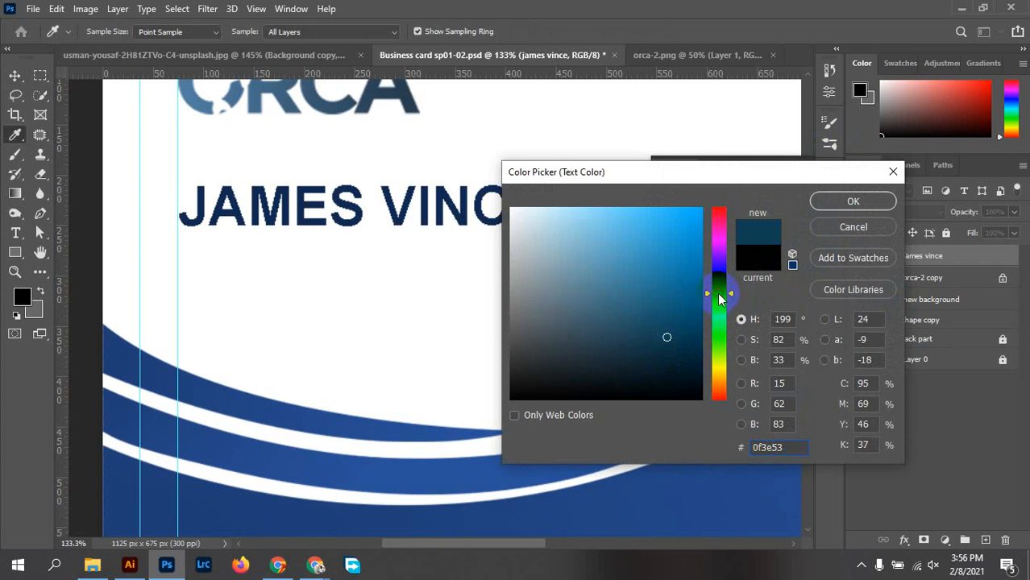
pyautogui.moveTo(666, 337)
pyautogui.mouseDown()
pyautogui.moveTo(685, 310)
pyautogui.moveTo(691, 323)
pyautogui.mouseUp()
pyautogui.click(853, 202)
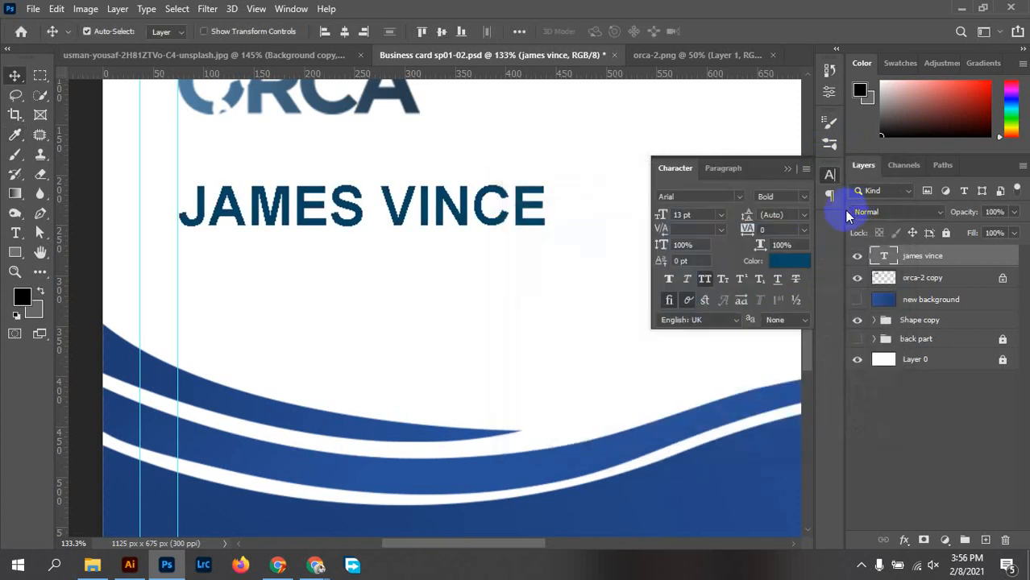
# Refine the name's colour to a deeper navy shade
pyautogui.click(793, 260)
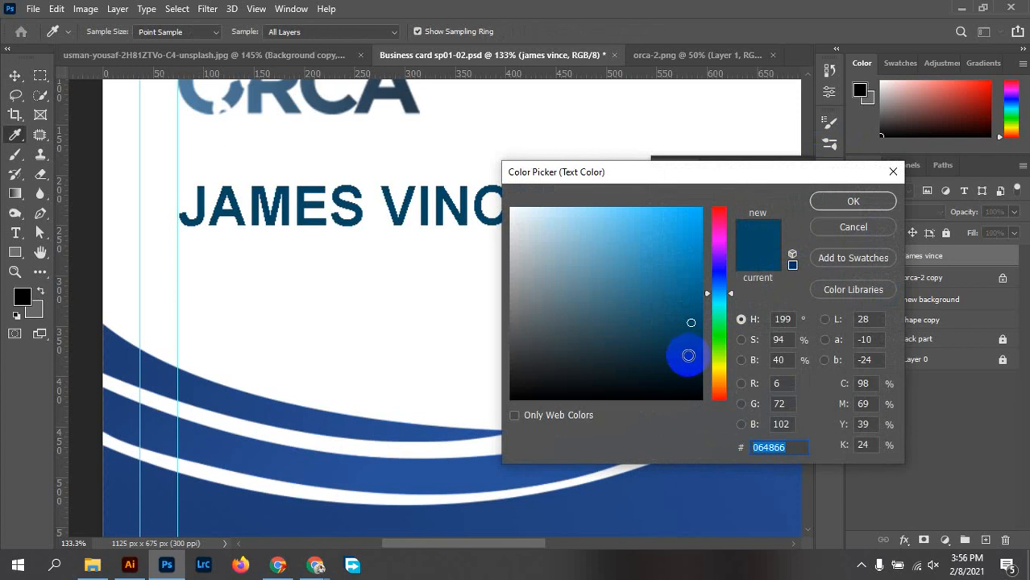
pyautogui.moveTo(717, 306); pyautogui.dragTo(726, 282)
pyautogui.click(668, 341)
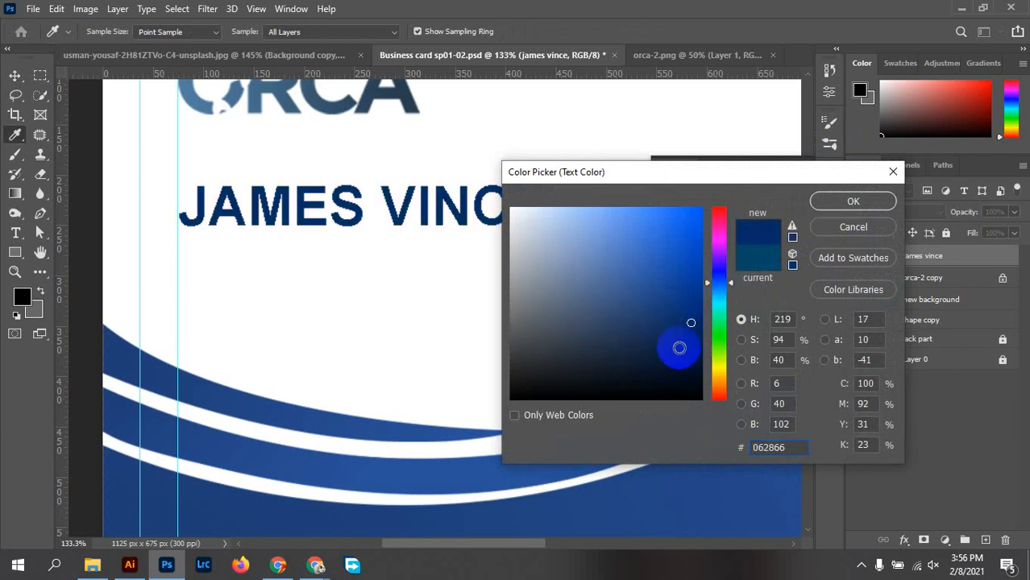
pyautogui.moveTo(669, 340)
pyautogui.mouseDown()
pyautogui.moveTo(668, 349)
pyautogui.moveTo(679, 341)
pyautogui.moveTo(676, 309)
pyautogui.moveTo(680, 327)
pyautogui.mouseUp()
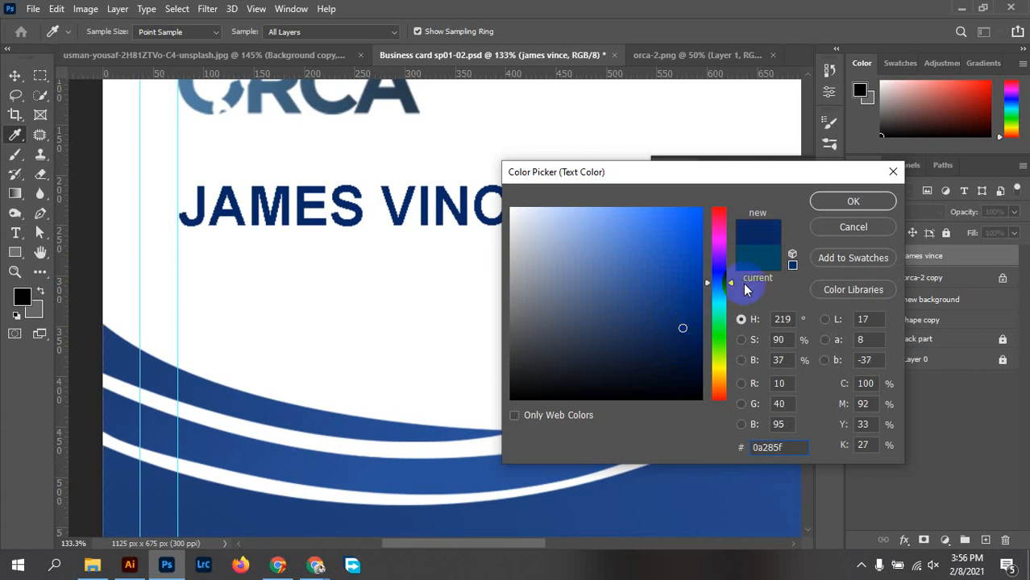
pyautogui.click(853, 201)
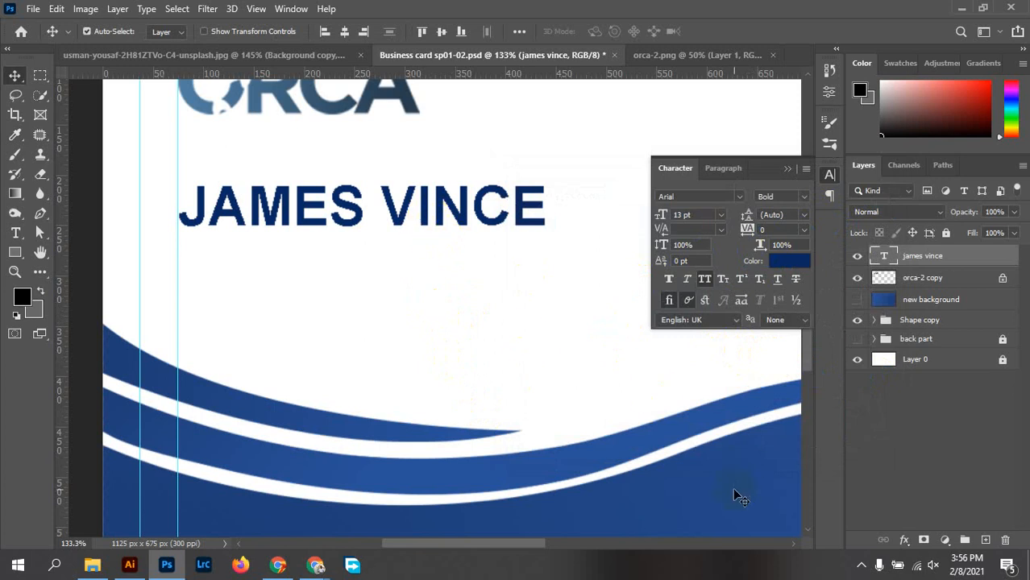
# Adjust the name's navy to about #12316b and attempt a gradient on it, dismissing the error
pyautogui.click(16, 193)
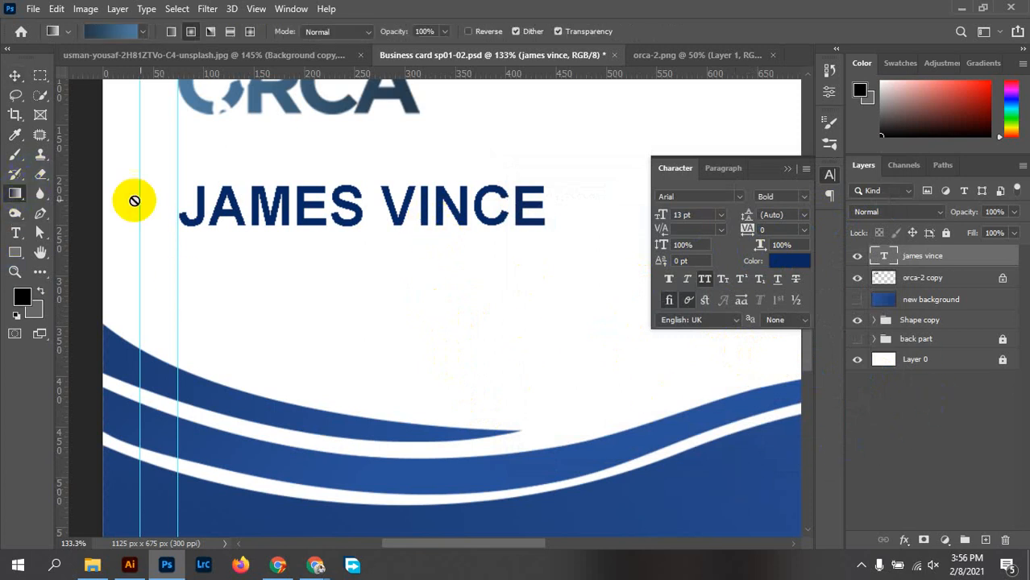
pyautogui.click(885, 258)
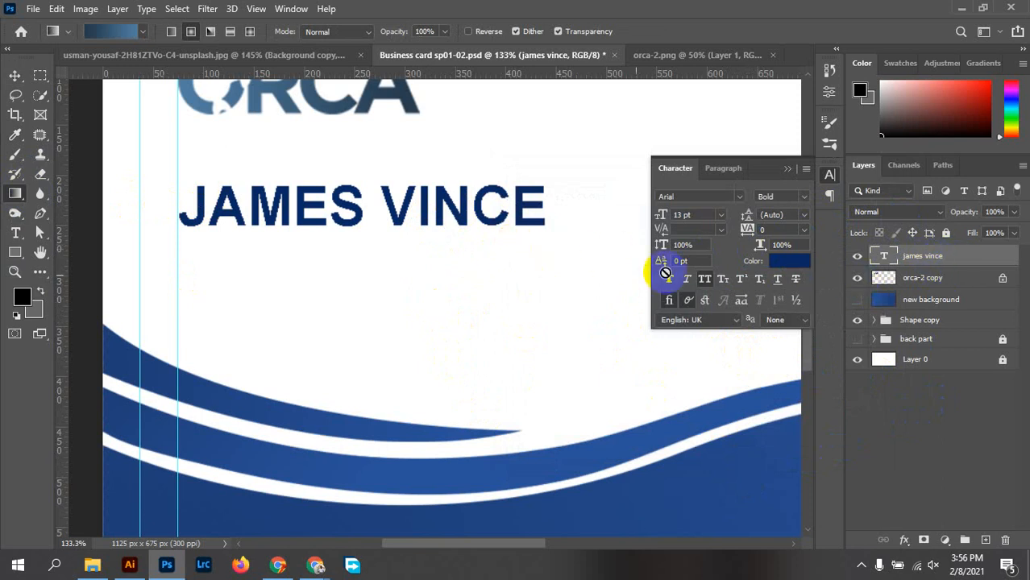
pyautogui.click(784, 262)
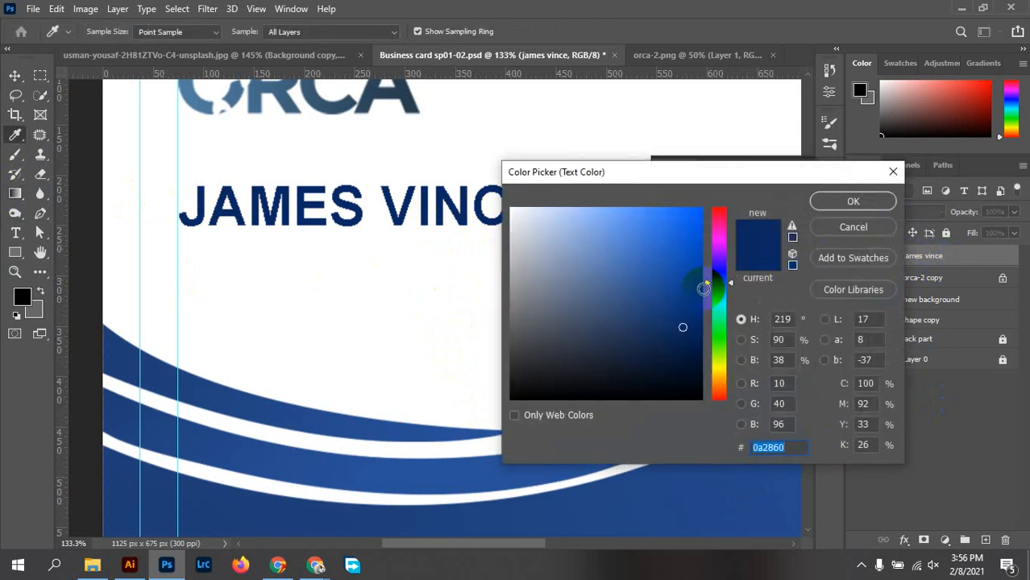
pyautogui.click(674, 328)
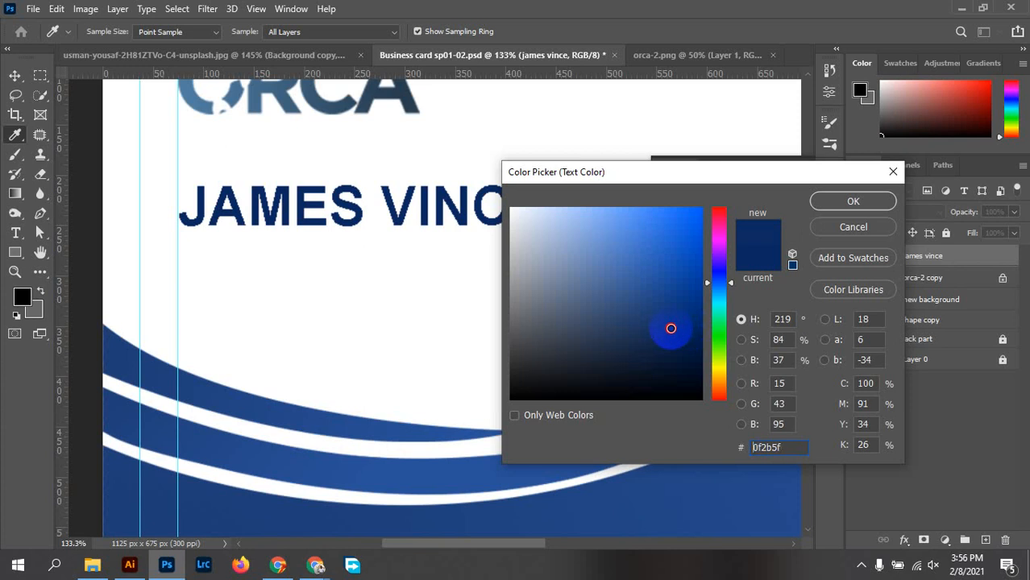
pyautogui.moveTo(670, 328); pyautogui.dragTo(670, 319)
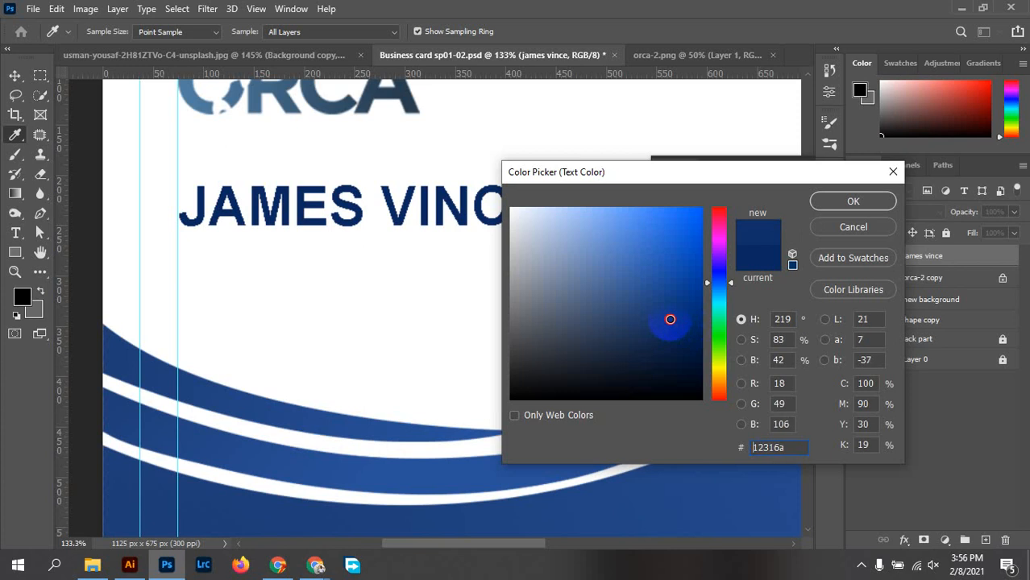
pyautogui.click(854, 207)
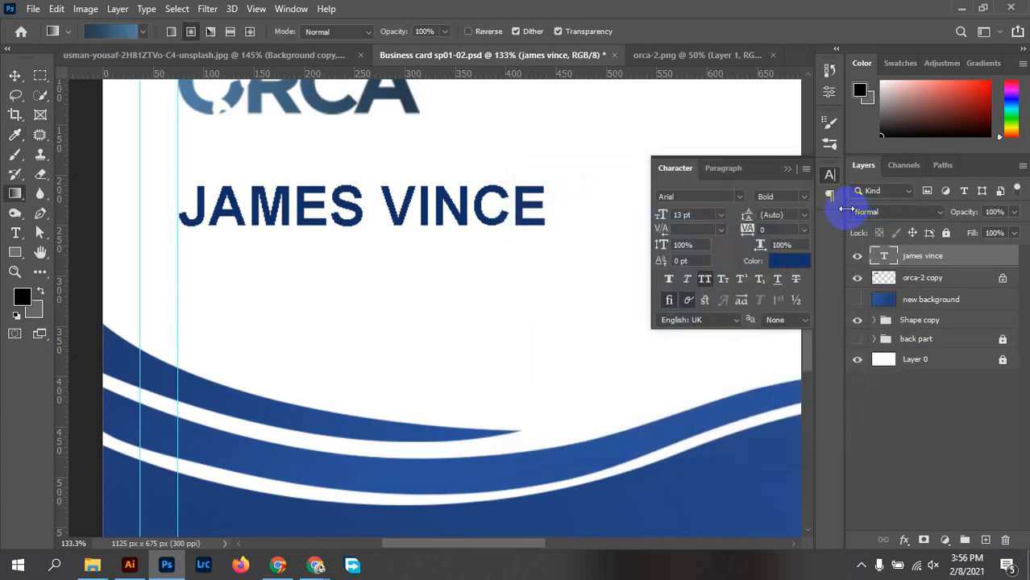
pyautogui.click(358, 265)
pyautogui.click(516, 229)
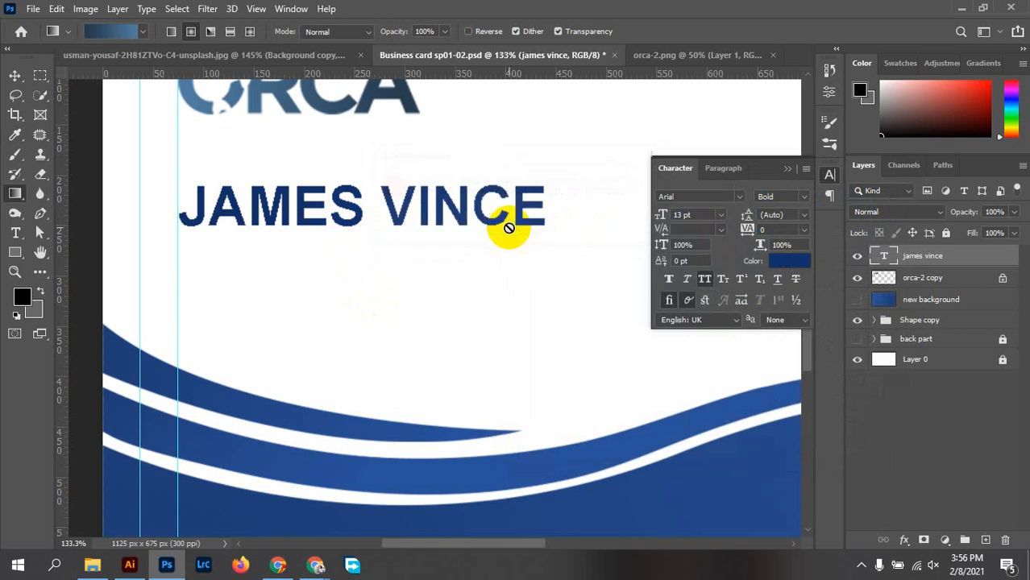
pyautogui.click(15, 75)
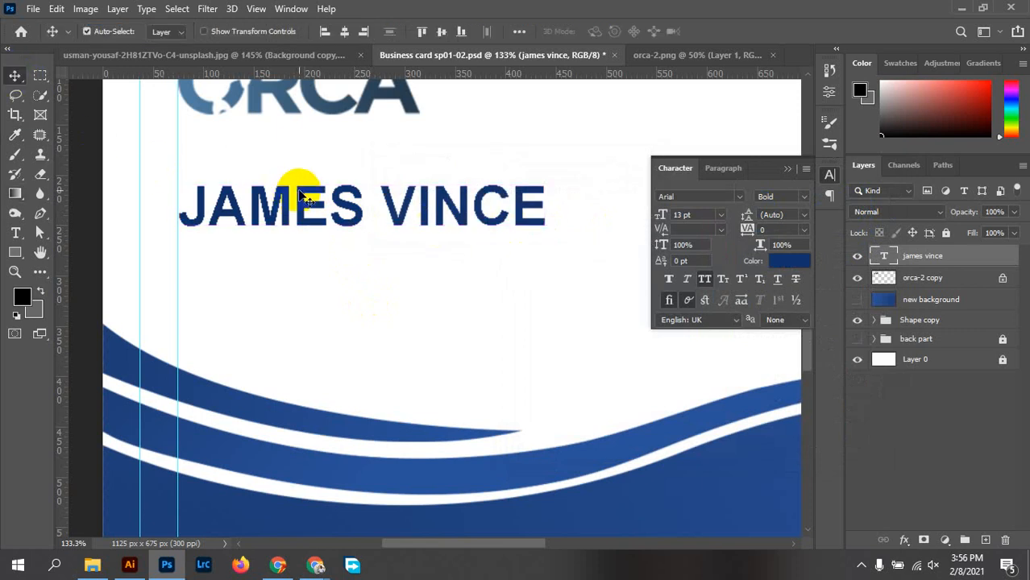
pyautogui.scroll(4, 403, 168)
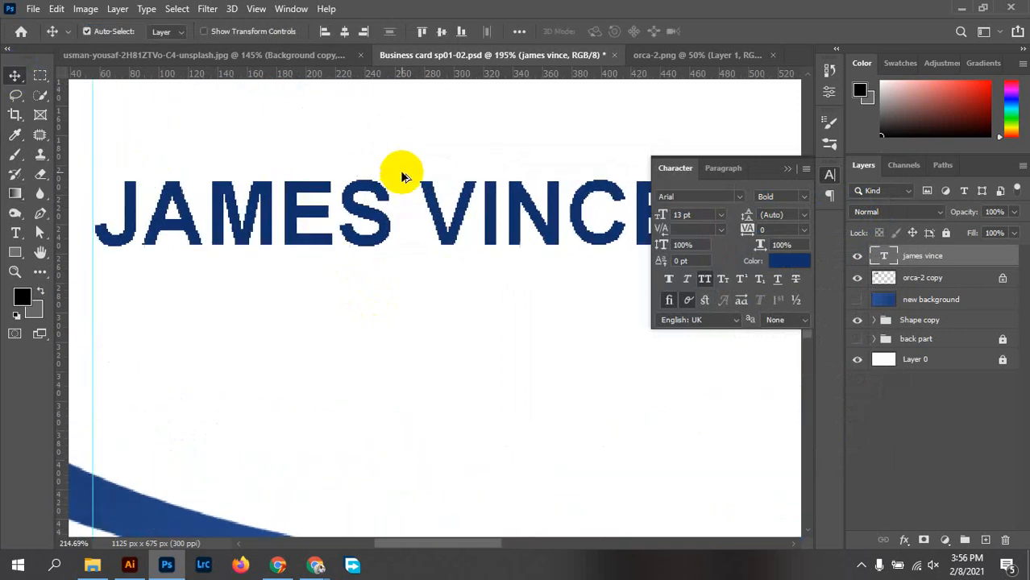
pyautogui.scroll(-4, 547, 211)
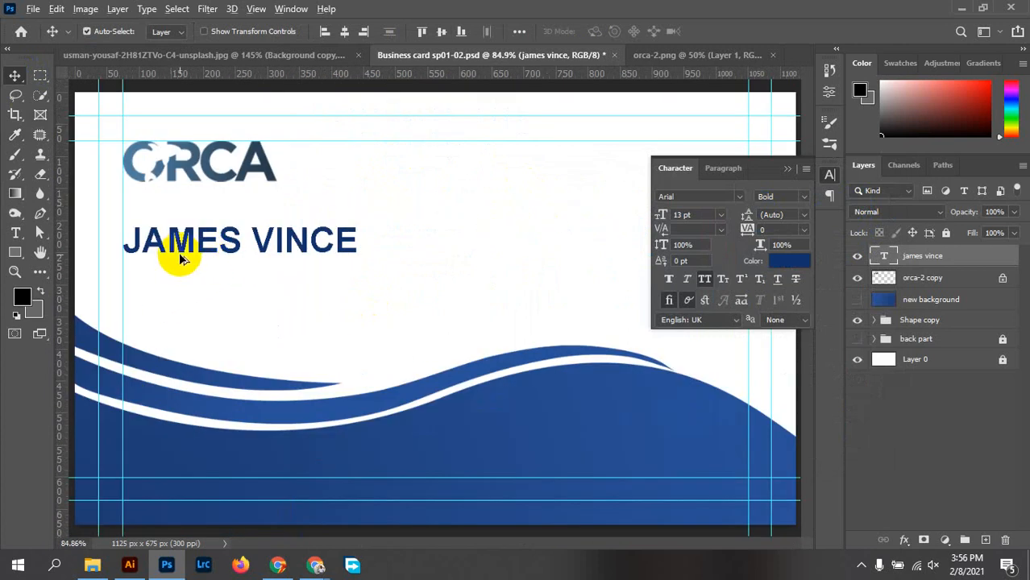
pyautogui.moveTo(179, 256); pyautogui.dragTo(169, 286)
pyautogui.doubleClick(167, 280)
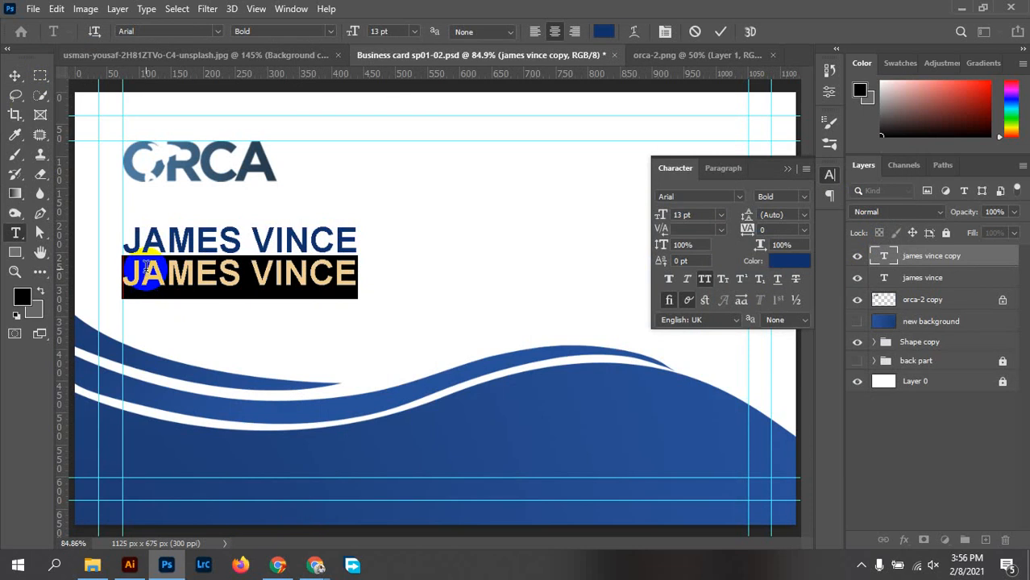
pyautogui.write('C')
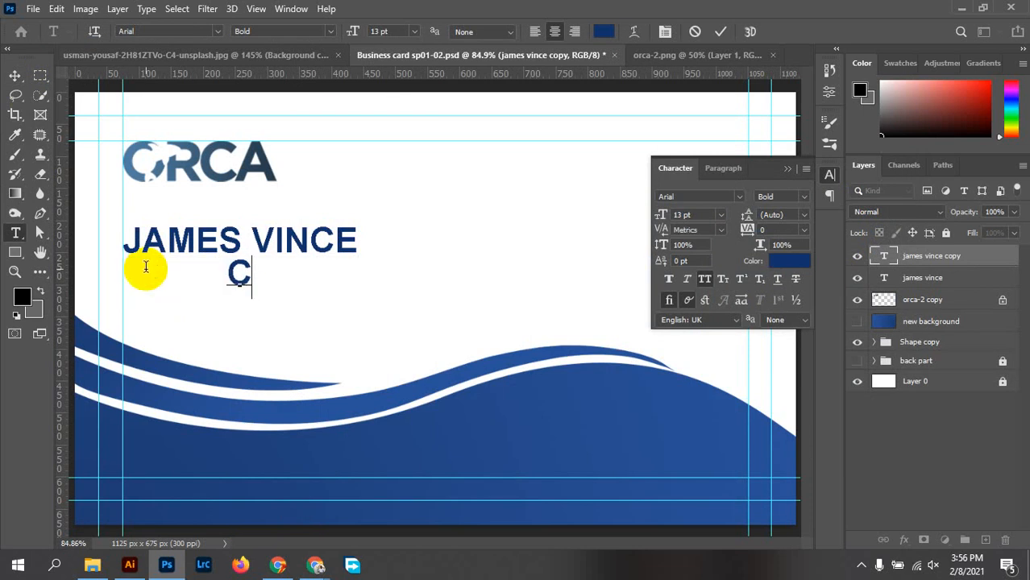
pyautogui.write('EO ')
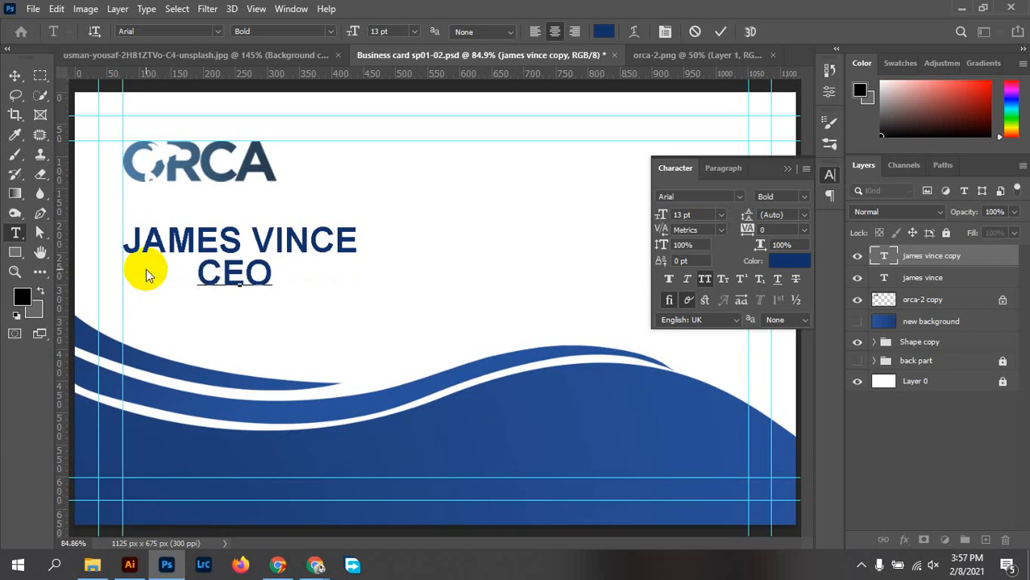
pyautogui.write('&')
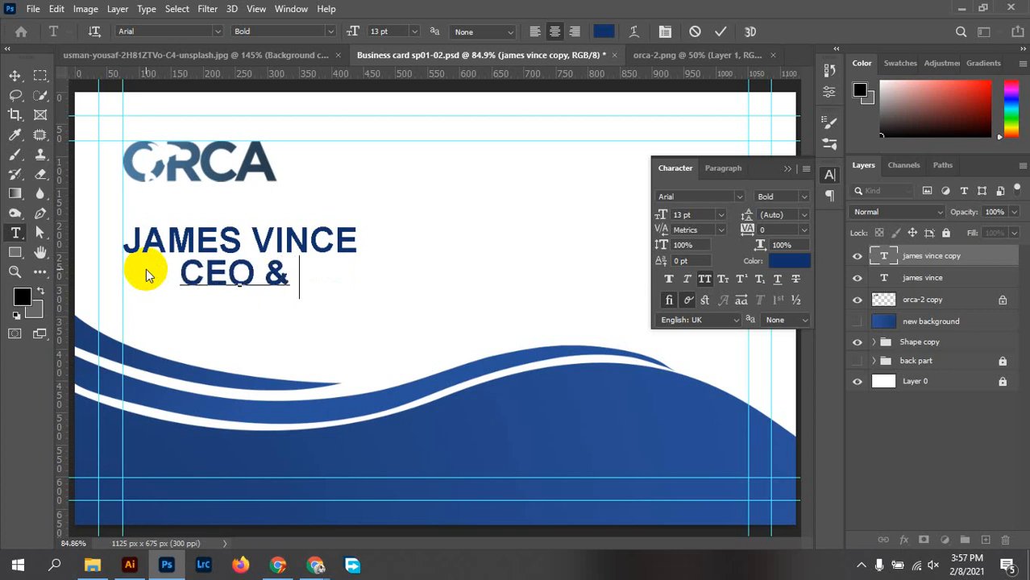
pyautogui.write(' FO')
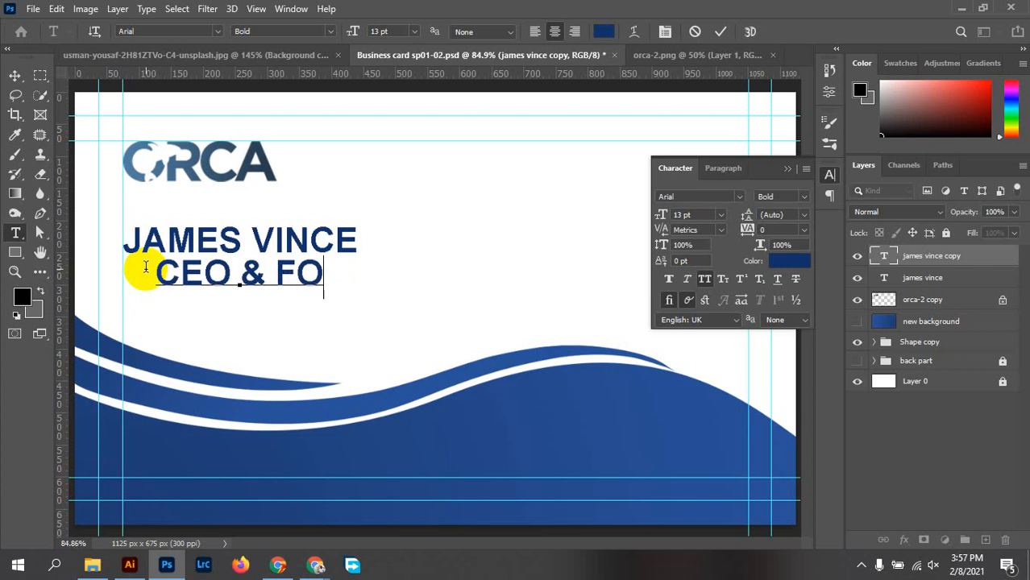
pyautogui.write('UNDER')
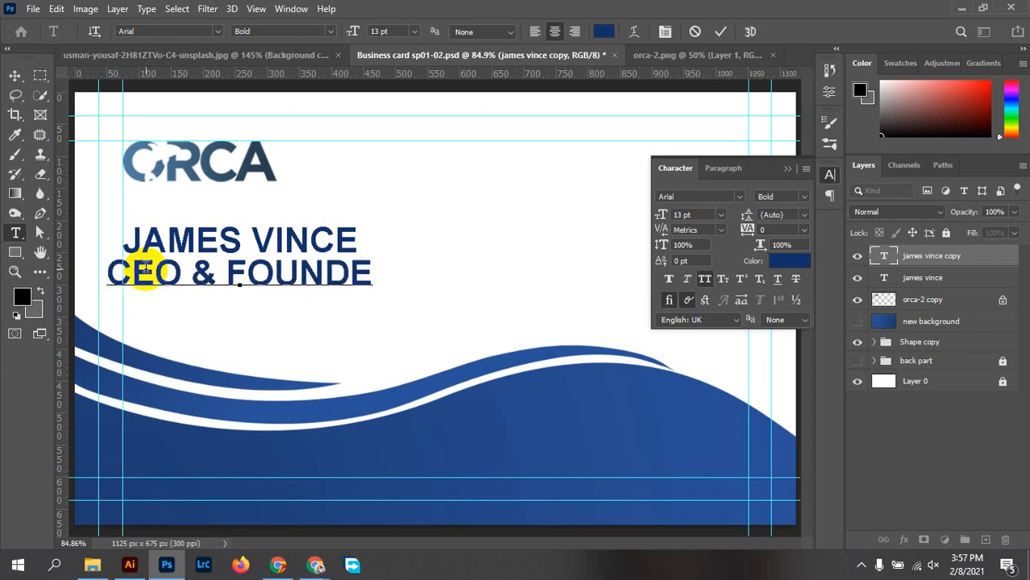
# Set CEO & FOUNDER to Regular style at 7 pt
pyautogui.click(14, 75)
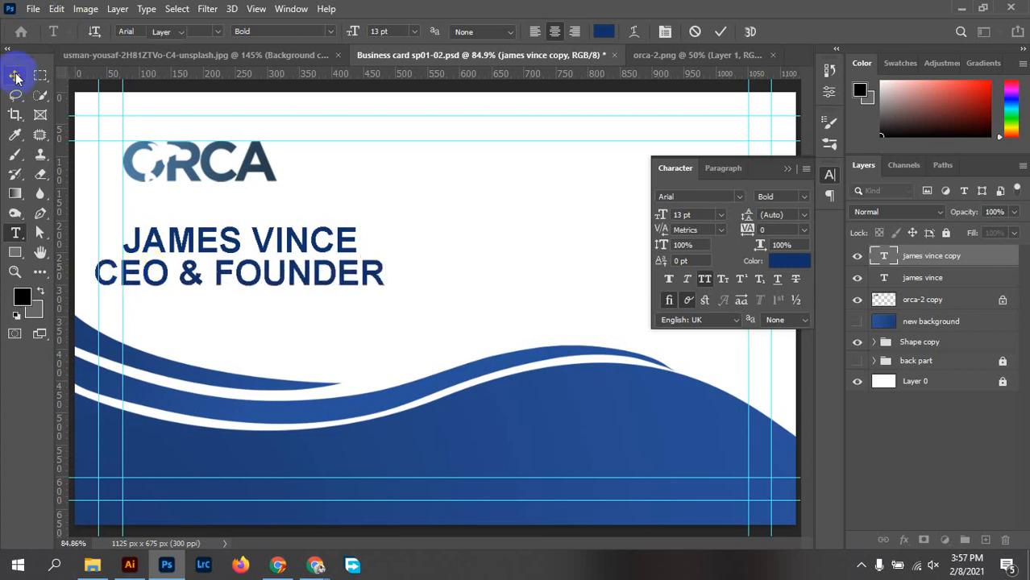
pyautogui.click(718, 217)
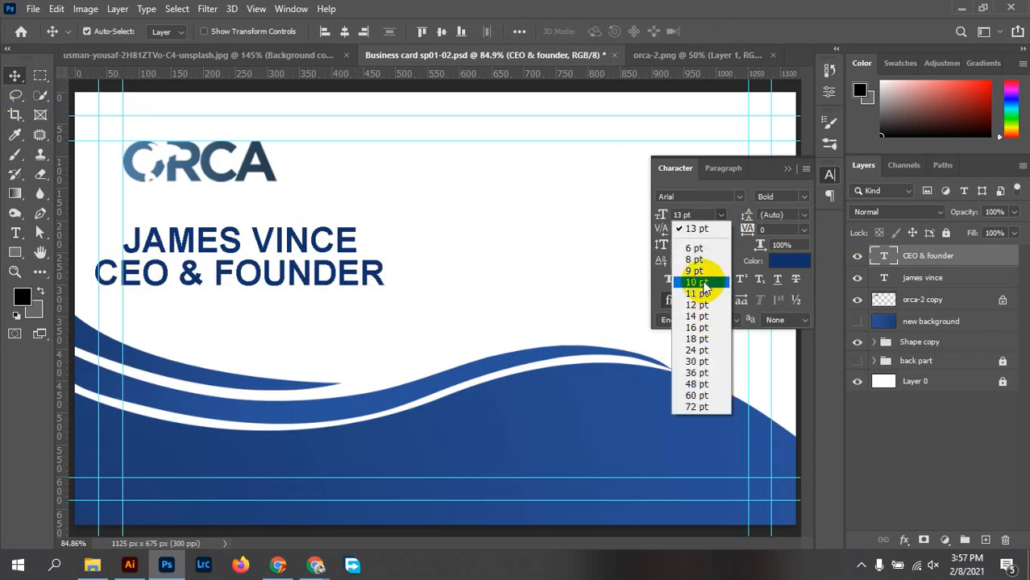
pyautogui.click(698, 272)
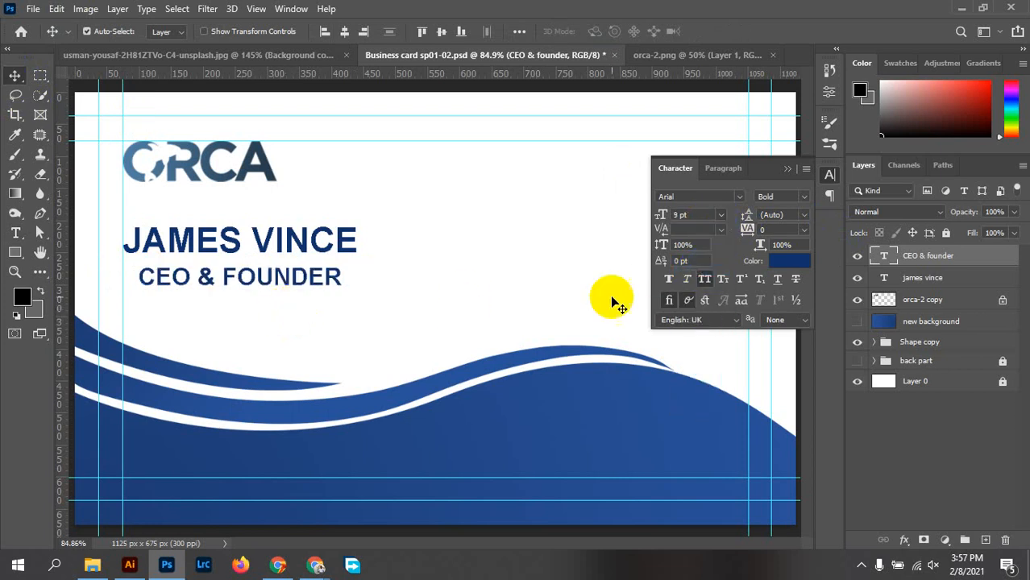
pyautogui.click(802, 199)
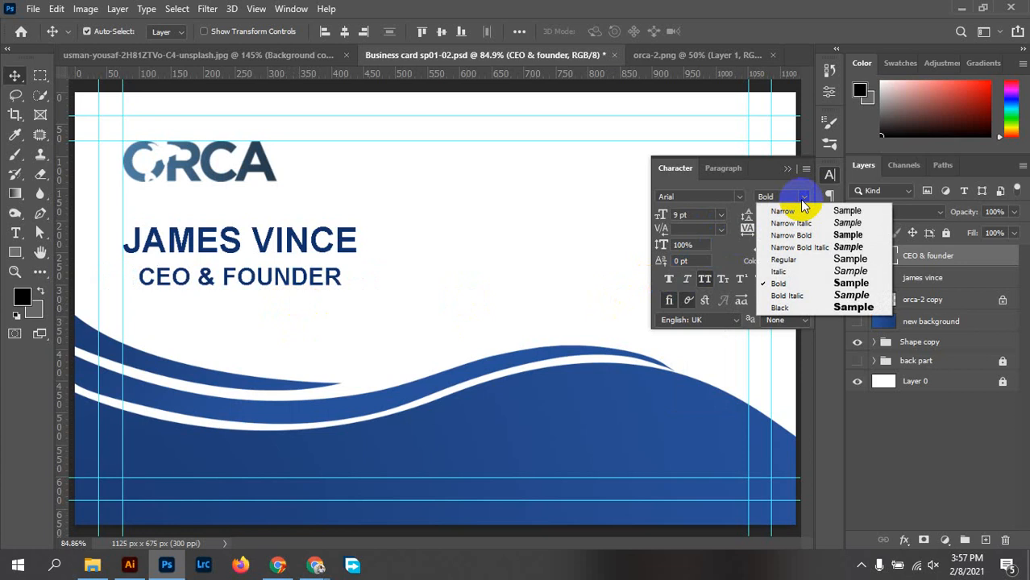
pyautogui.click(786, 263)
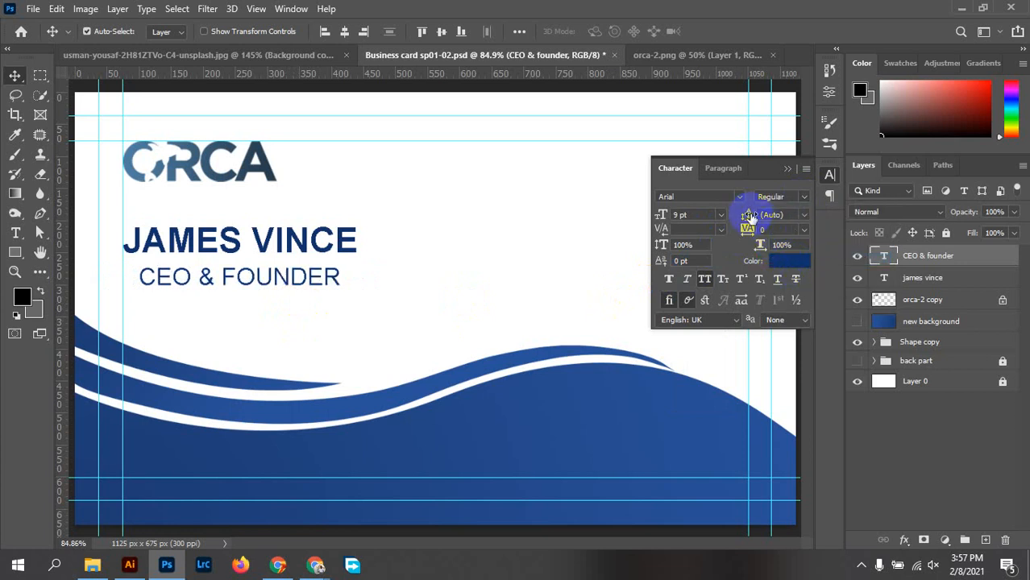
pyautogui.click(698, 215)
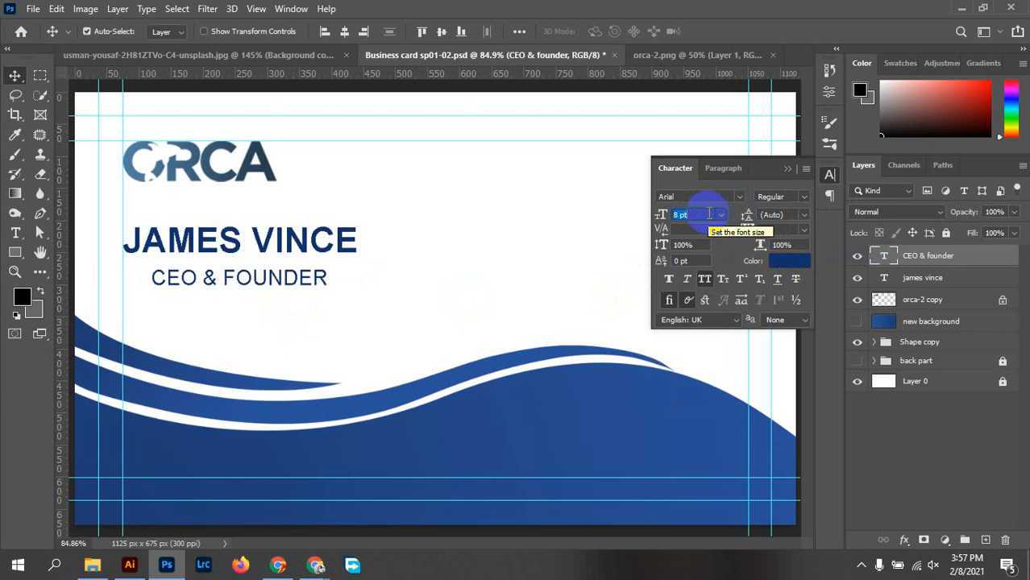
pyautogui.press('Down')
pyautogui.press('Up')
pyautogui.press('Down')
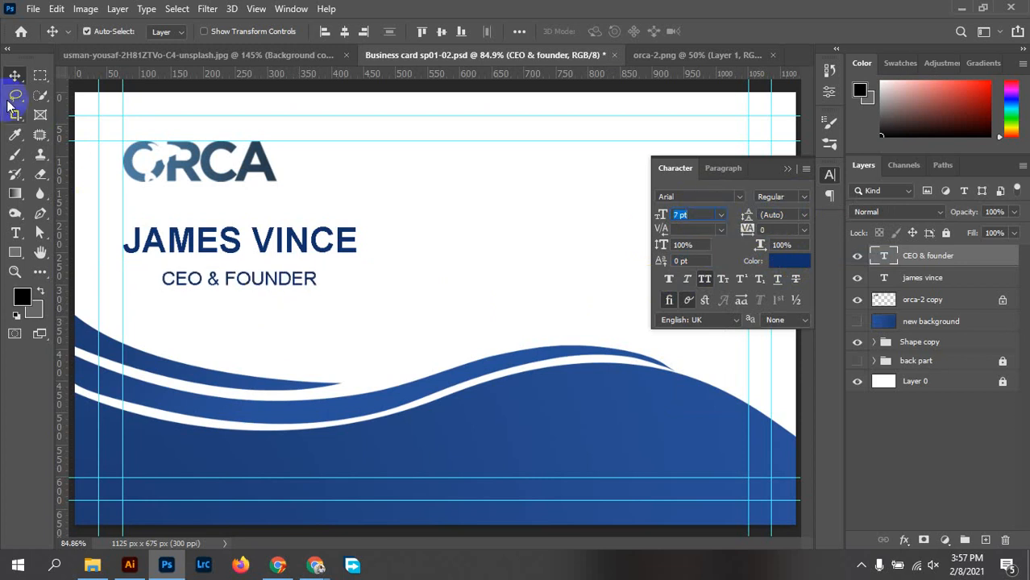
pyautogui.click(11, 78)
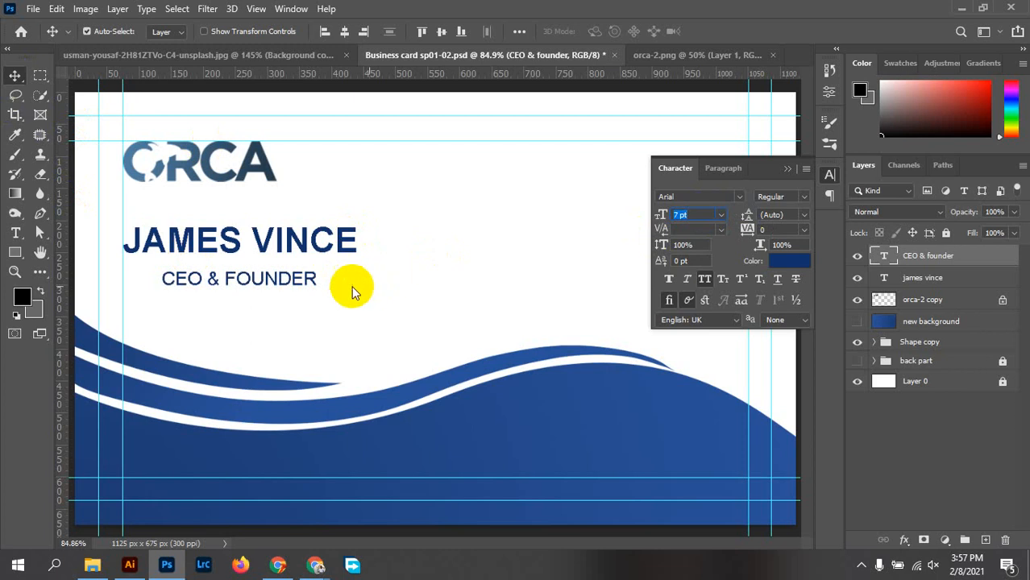
pyautogui.moveTo(239, 279); pyautogui.dragTo(200, 272)
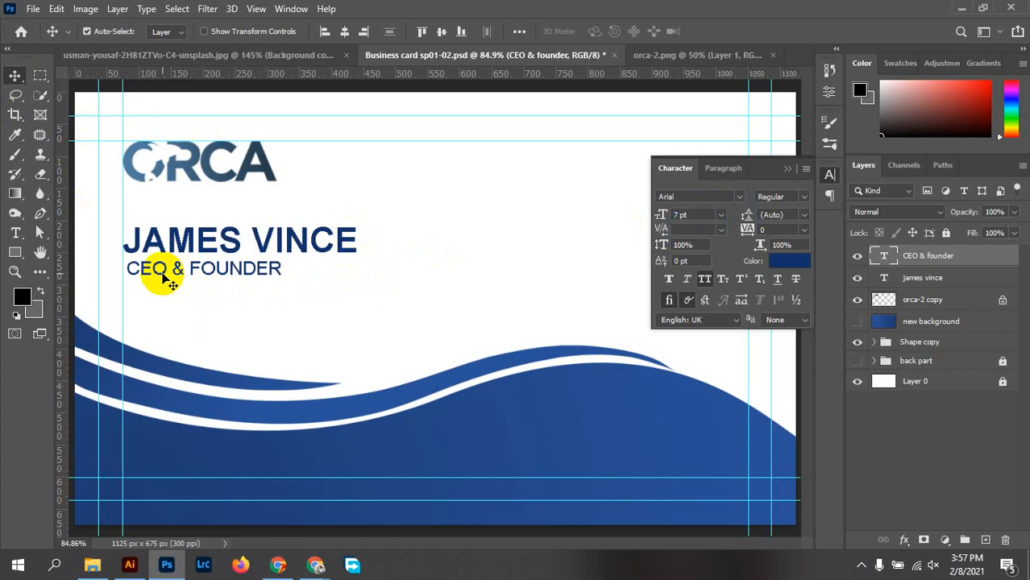
pyautogui.scroll(6, 126, 262)
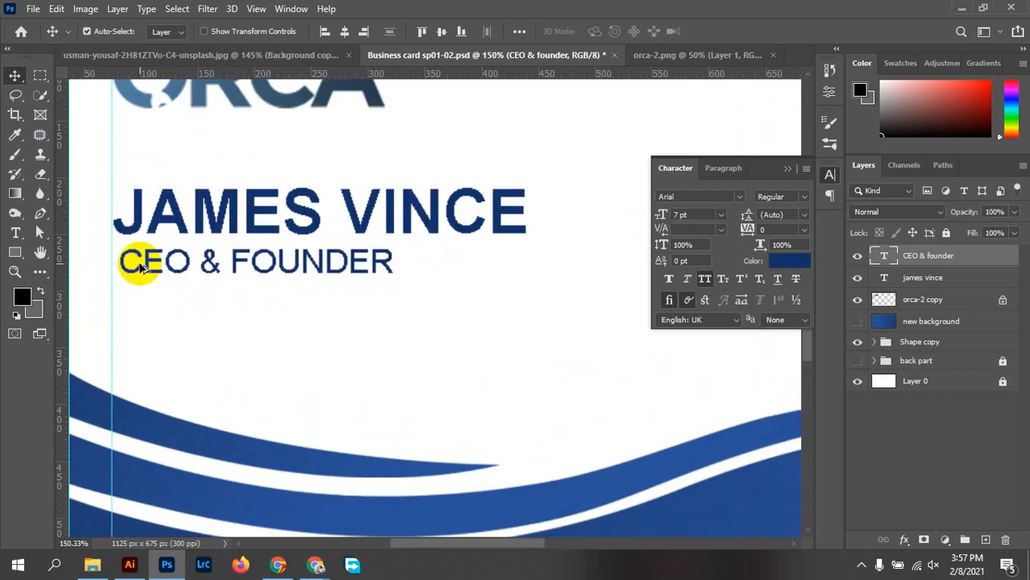
pyautogui.moveTo(136, 277); pyautogui.dragTo(123, 286)
pyautogui.scroll(-6, 278, 292)
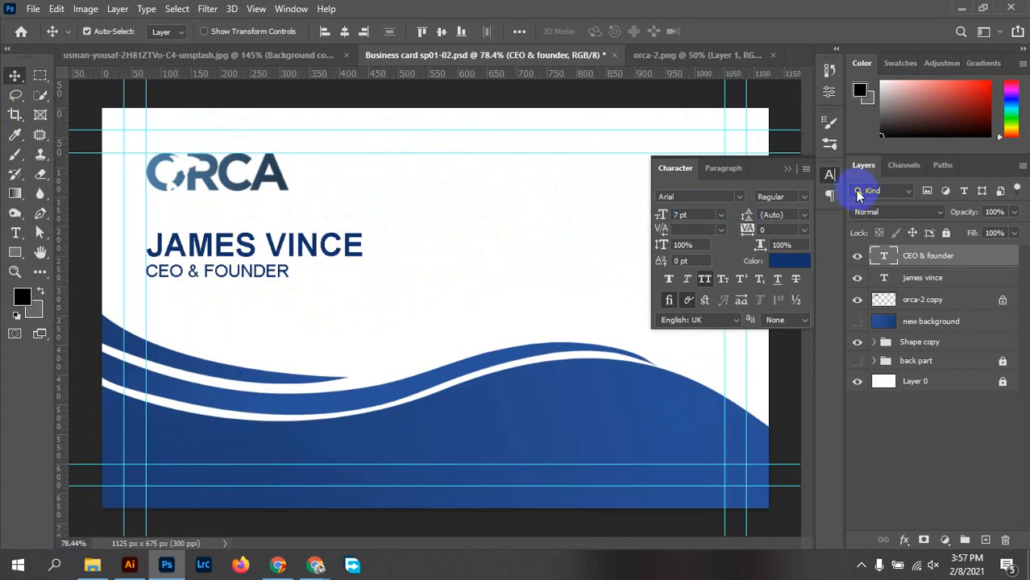
pyautogui.click(830, 177)
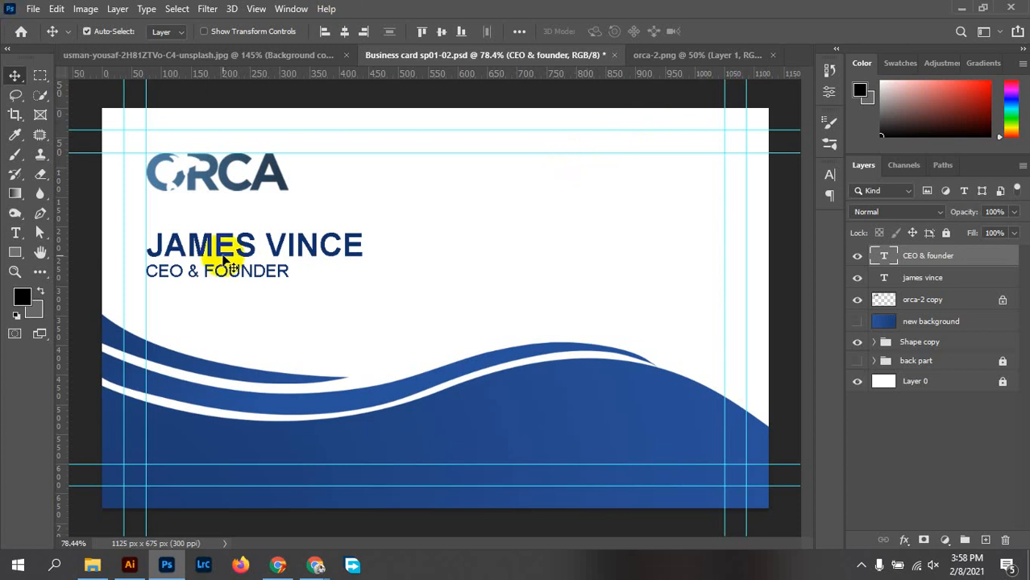
pyautogui.moveTo(161, 569)
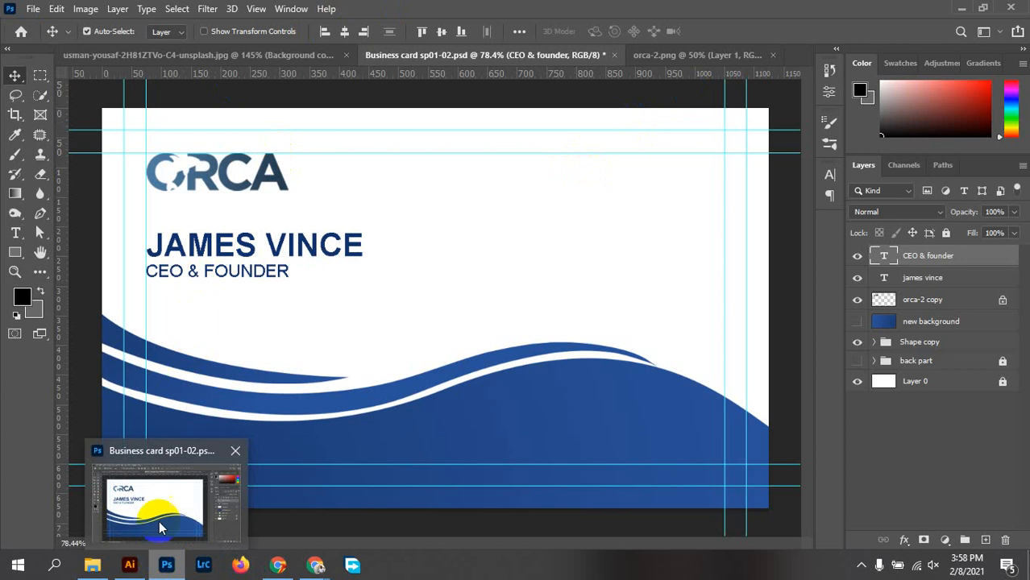
pyautogui.click(833, 179)
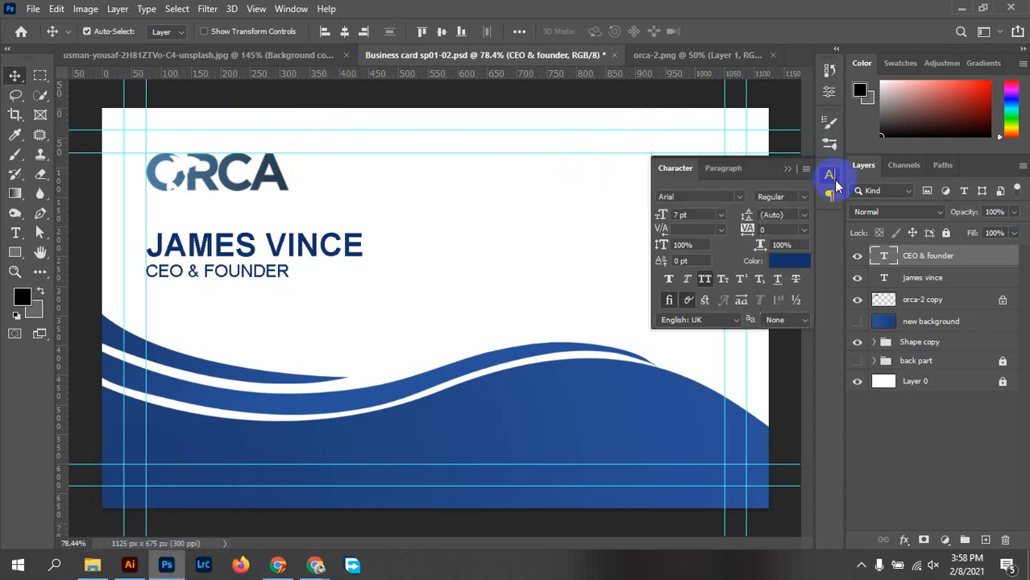
pyautogui.click(702, 197)
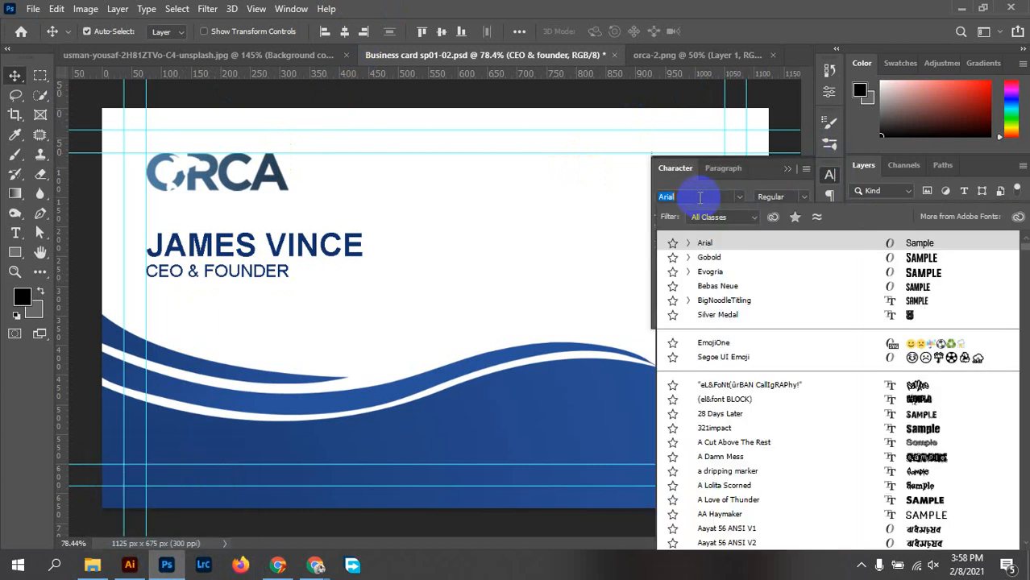
pyautogui.write('font')
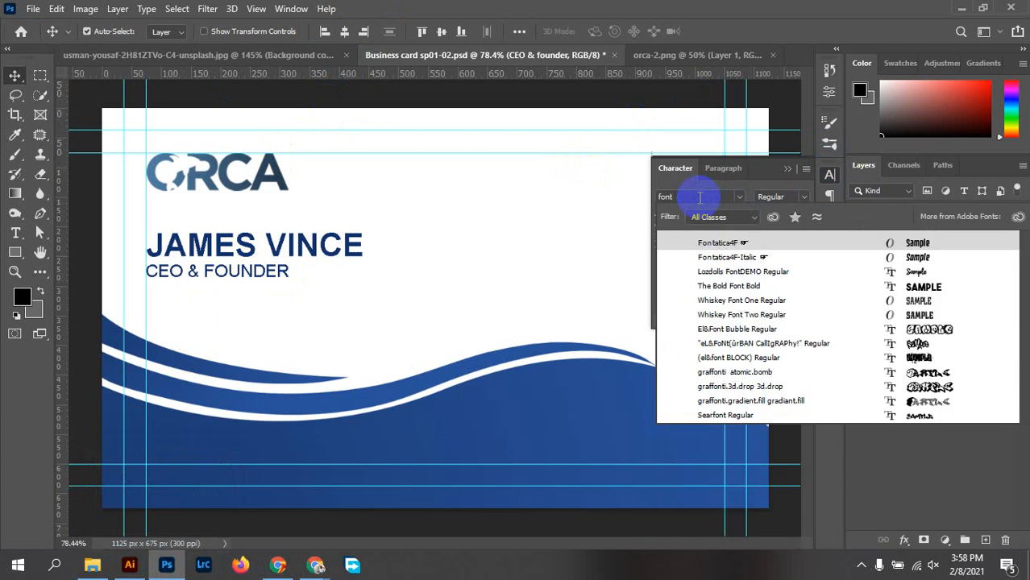
pyautogui.write(' awe')
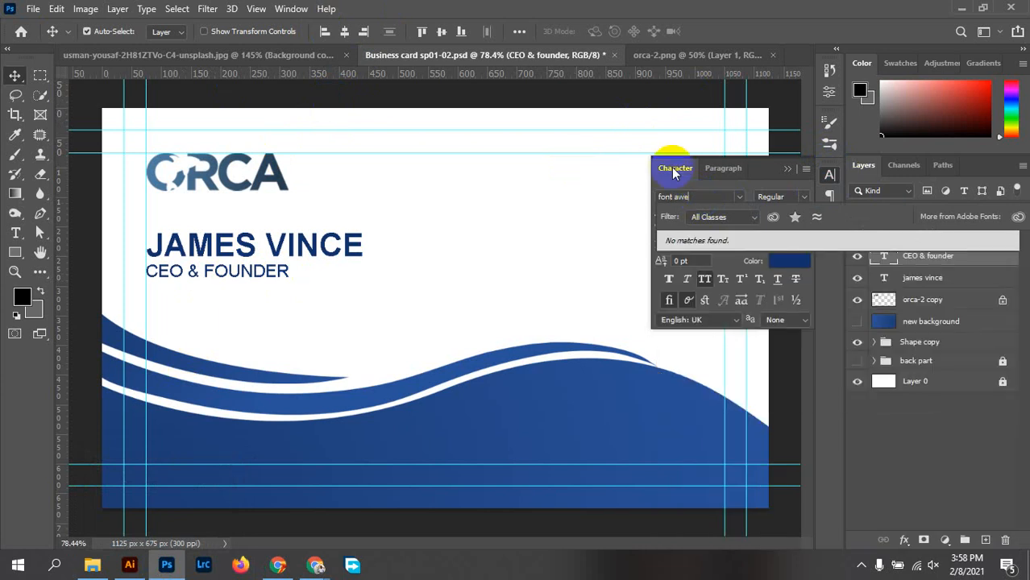
pyautogui.click(685, 195)
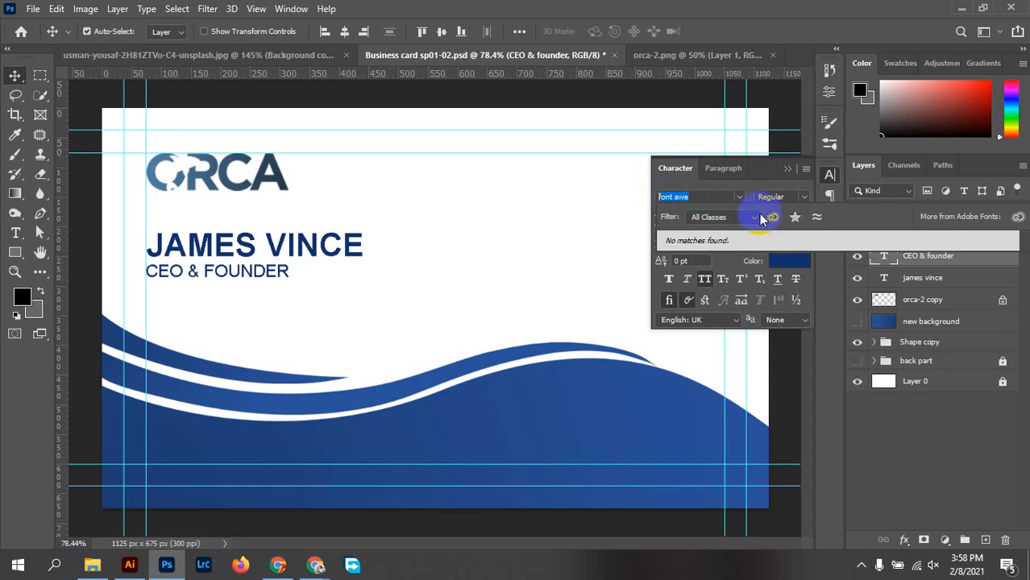
pyautogui.press('BackSpace')
pyautogui.click(831, 176)
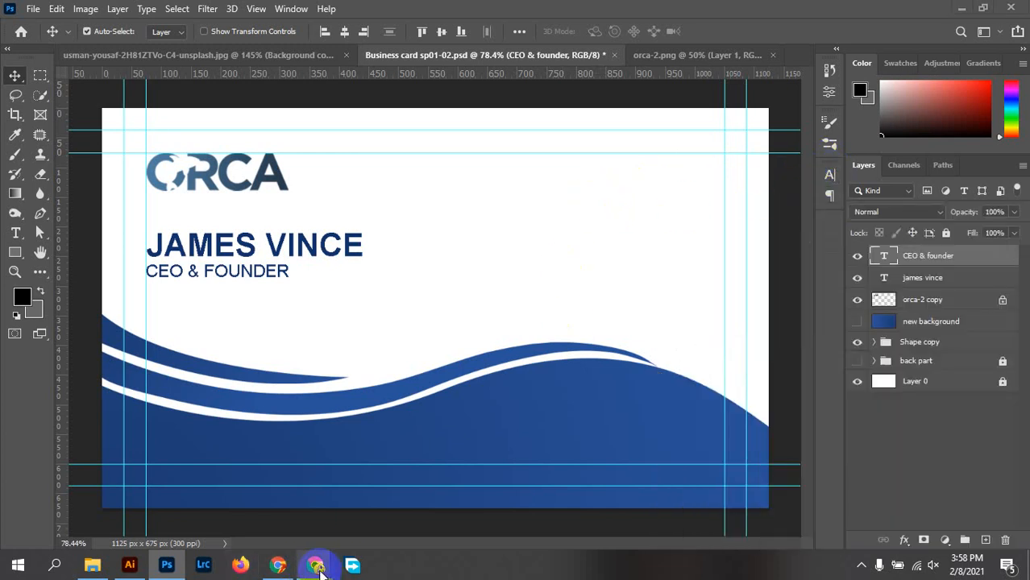
# Bring Chrome forward with a fresh tab and close the mail inbox tab
pyautogui.moveTo(316, 566)
pyautogui.click(234, 484)
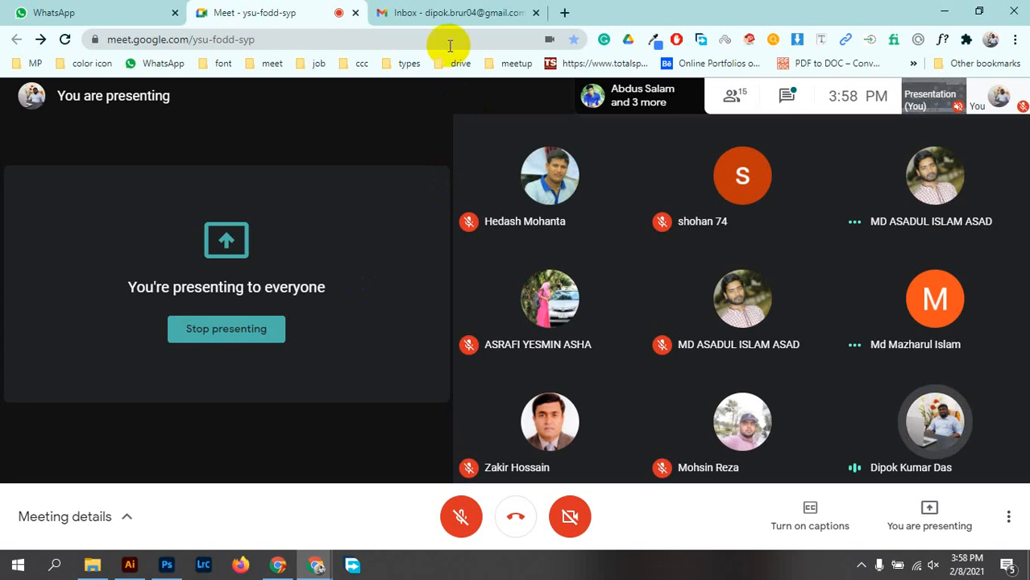
pyautogui.click(562, 14)
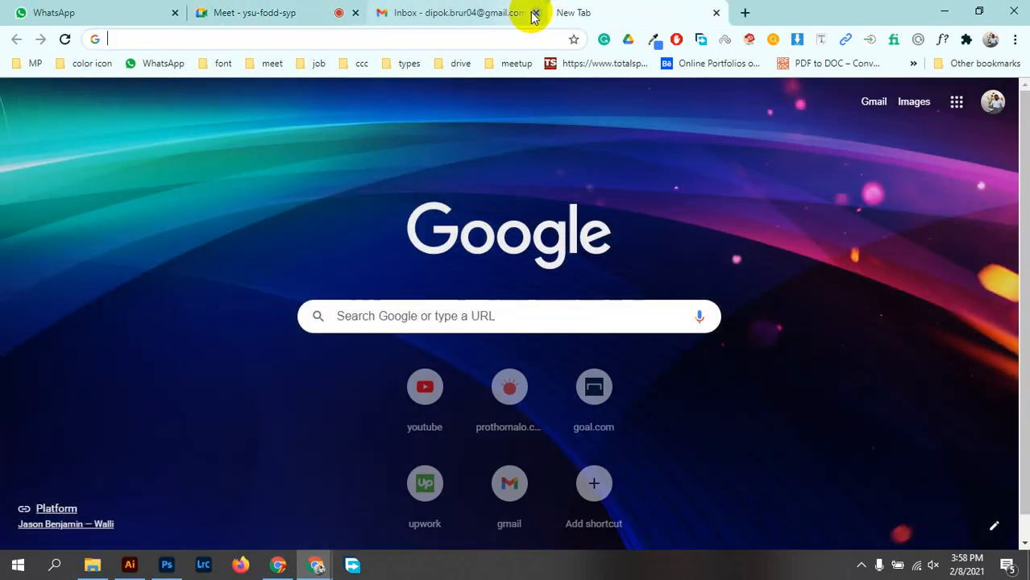
pyautogui.click(535, 14)
# Search Google for 'font awesome 4.7' and open the Font Awesome 4.7.0 cheatsheet in a new tab
pyautogui.click(476, 39)
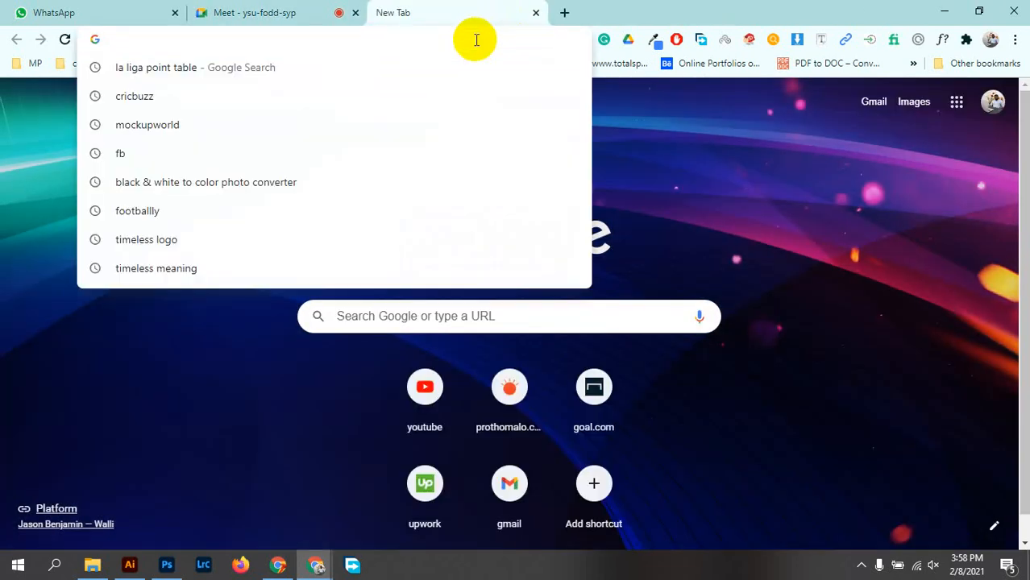
pyautogui.write('font')
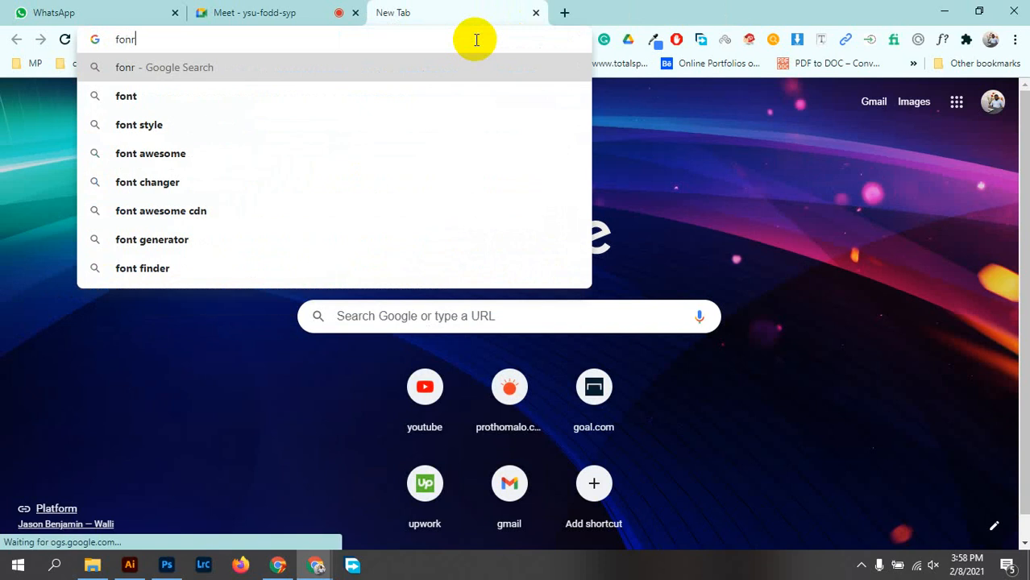
pyautogui.press('BackSpace')
pyautogui.write('t')
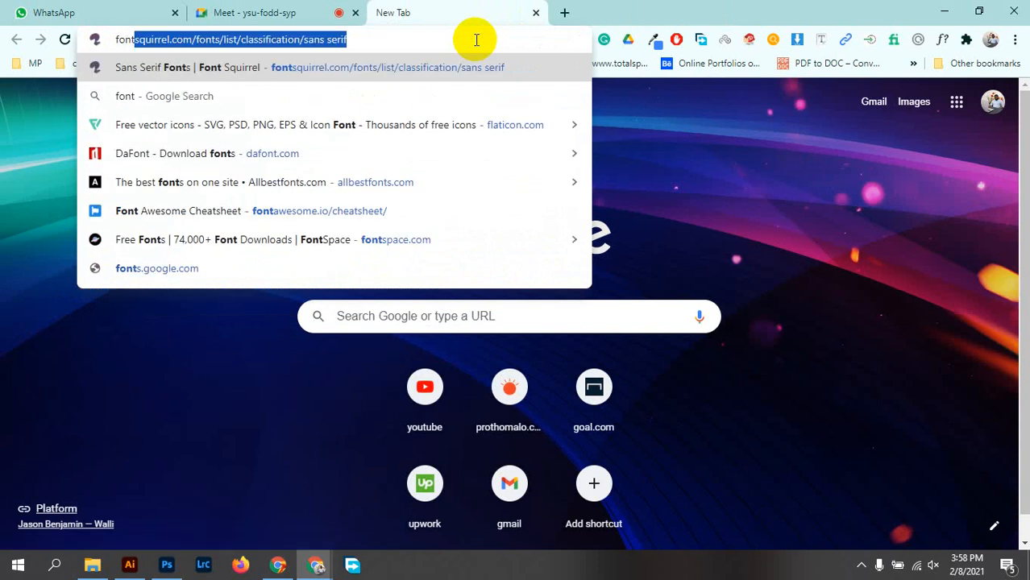
pyautogui.write(' awe')
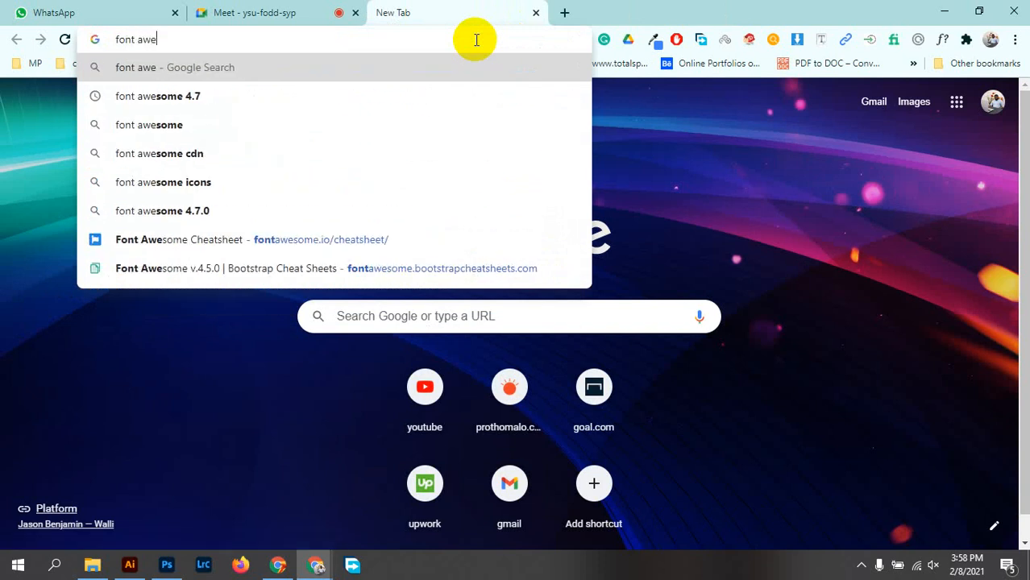
pyautogui.click(214, 98)
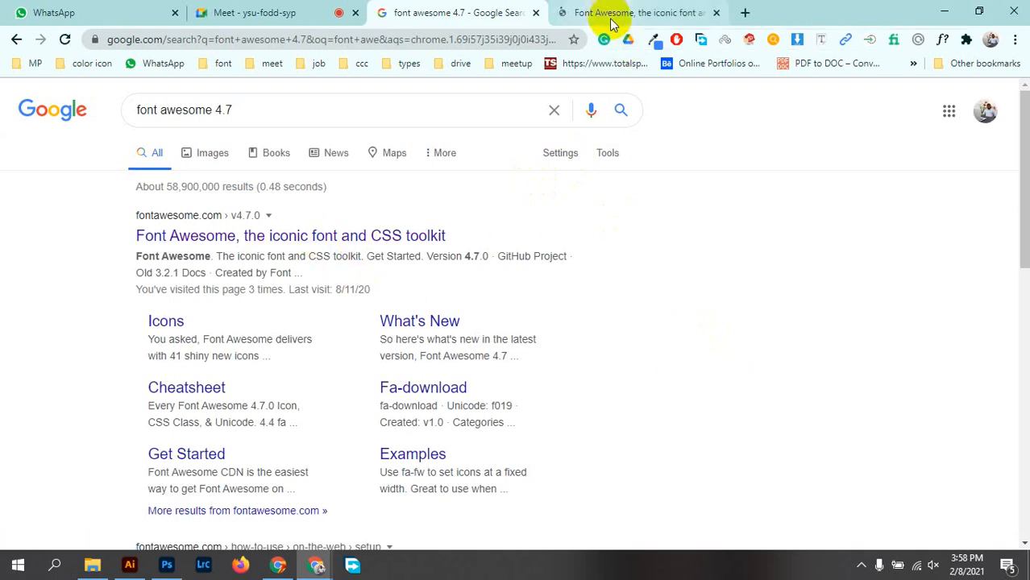
pyautogui.middleClick(186, 394)
# Dismiss the Font Awesome 5 announcement and open the Get Started guide, staying with version 4
pyautogui.click(754, 10)
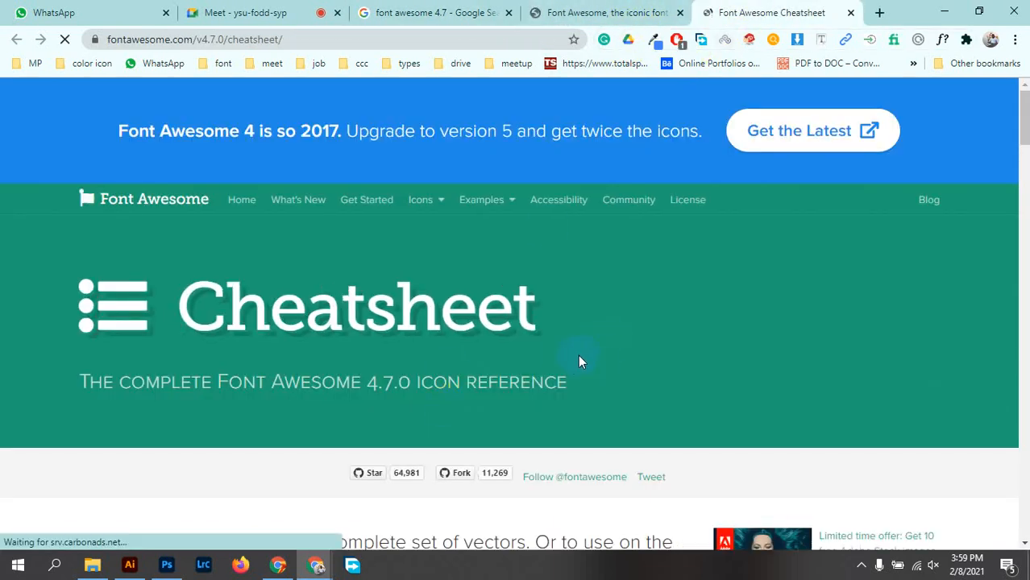
pyautogui.scroll(-5, 578, 361)
pyautogui.click(601, 10)
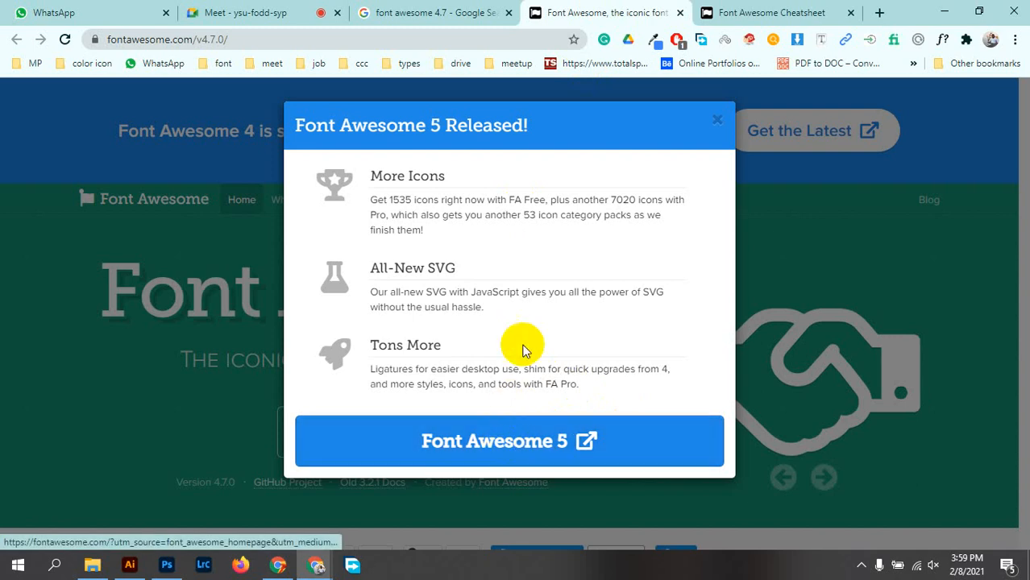
pyautogui.click(718, 121)
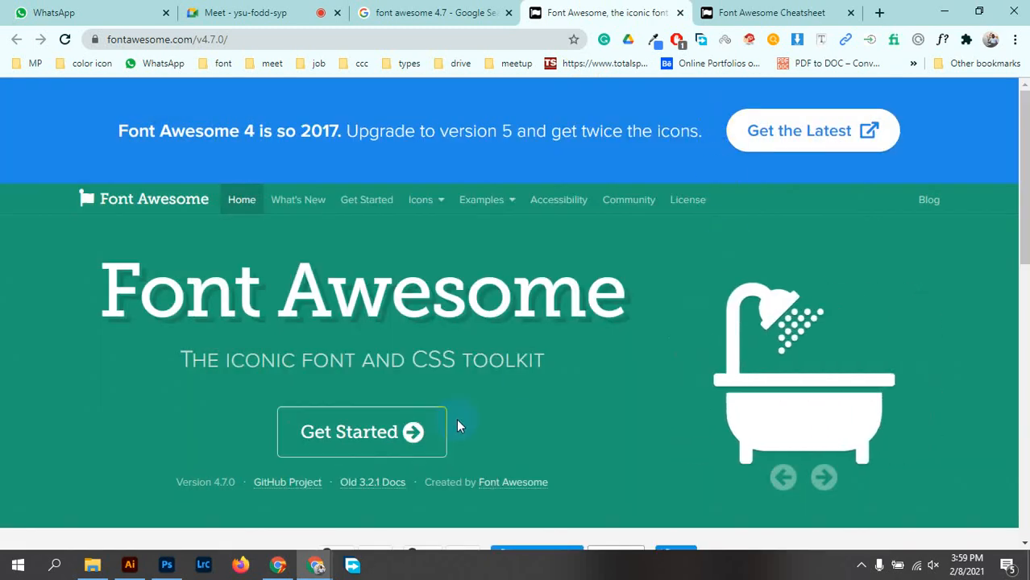
pyautogui.click(380, 430)
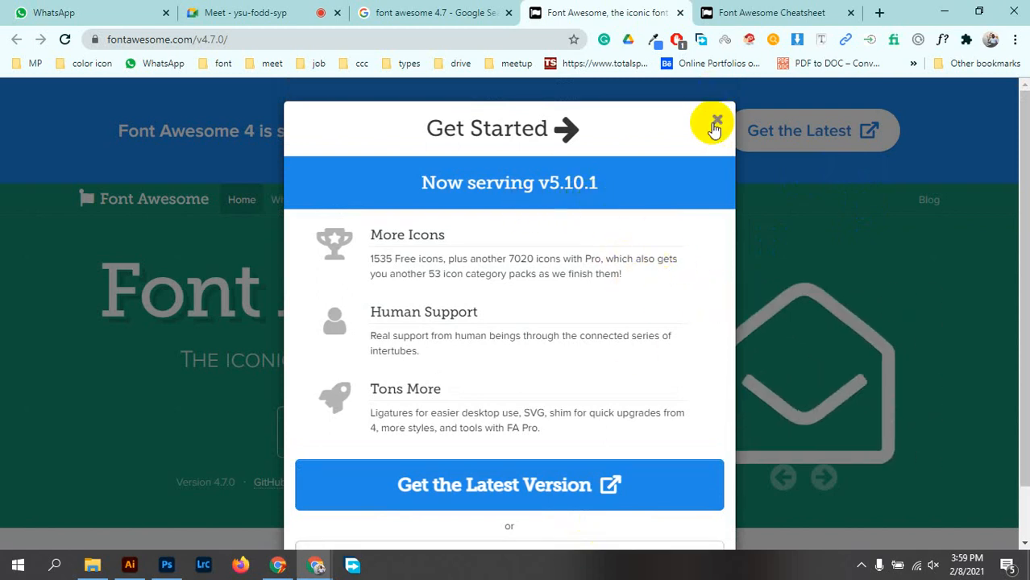
pyautogui.scroll(-1, 697, 172)
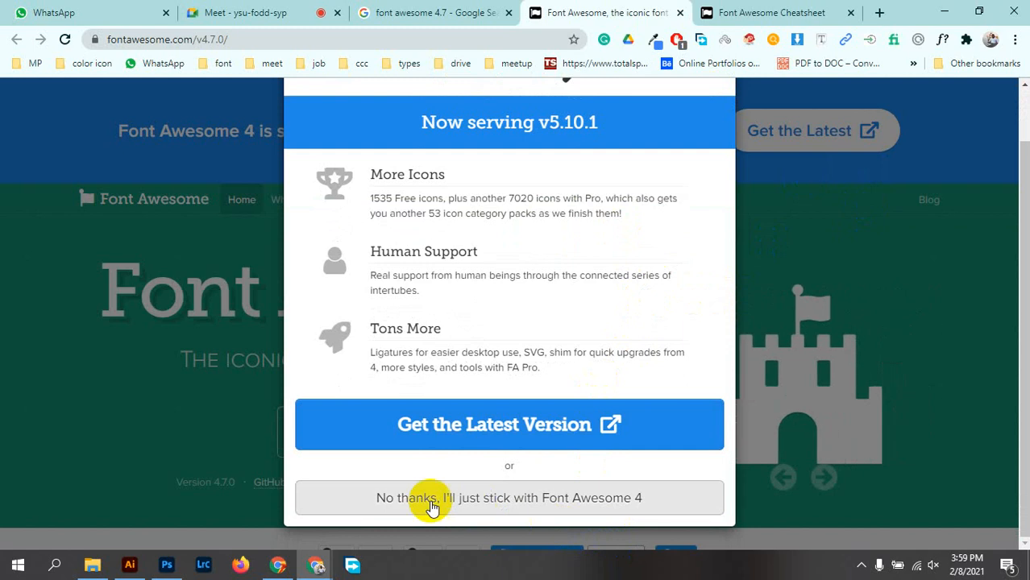
pyautogui.click(569, 504)
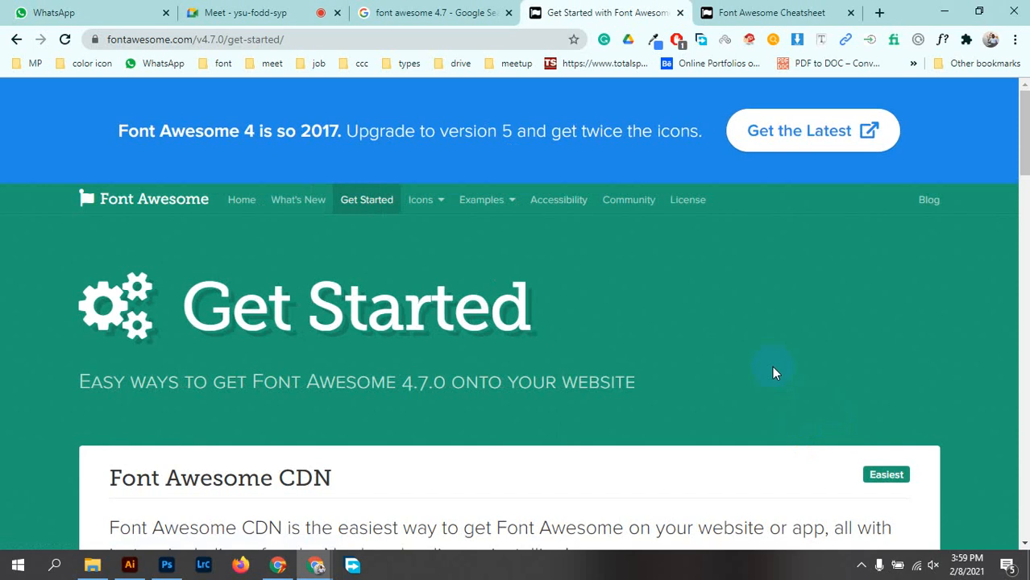
# Download the Font Awesome 4.7.0 package, declining the version 5 upgrade
pyautogui.scroll(-3, 642, 355)
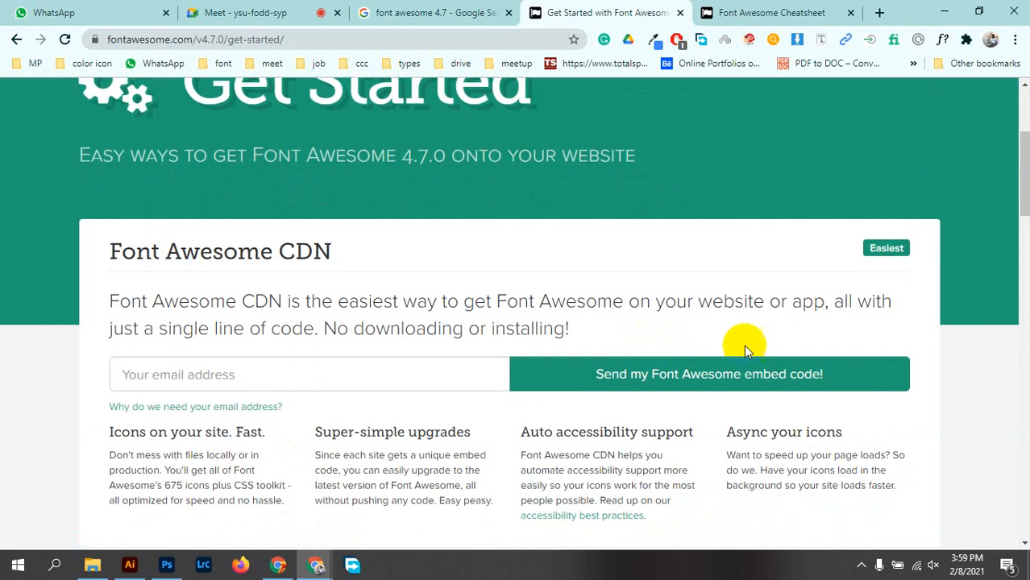
pyautogui.scroll(-6, 526, 249)
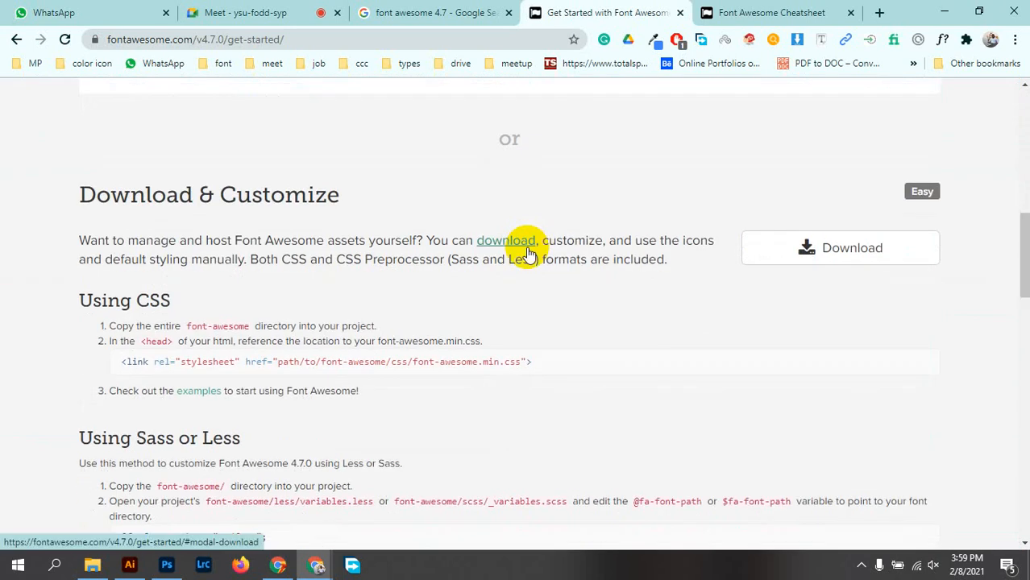
pyautogui.scroll(-3, 532, 252)
pyautogui.scroll(4, 553, 250)
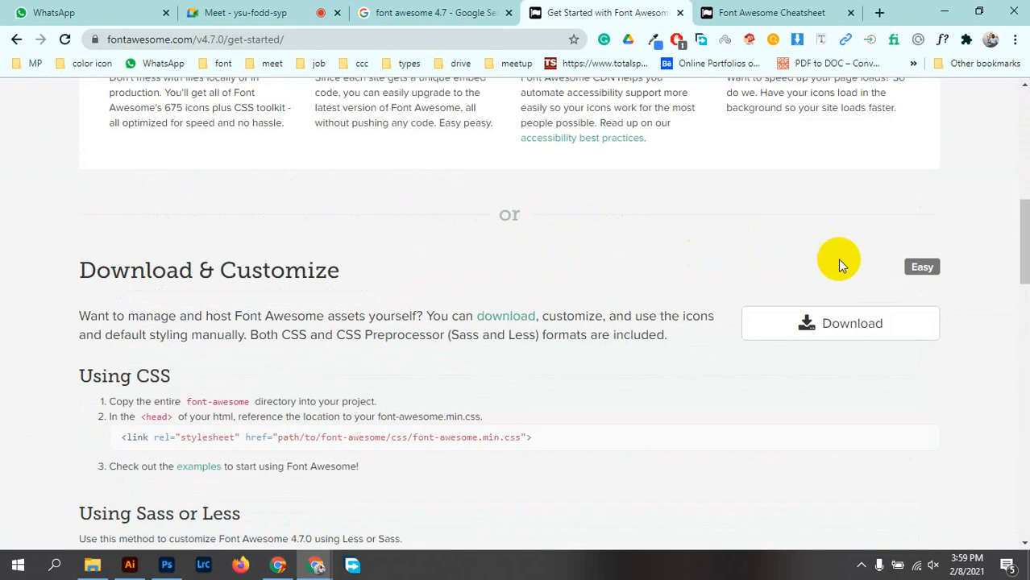
pyautogui.click(808, 324)
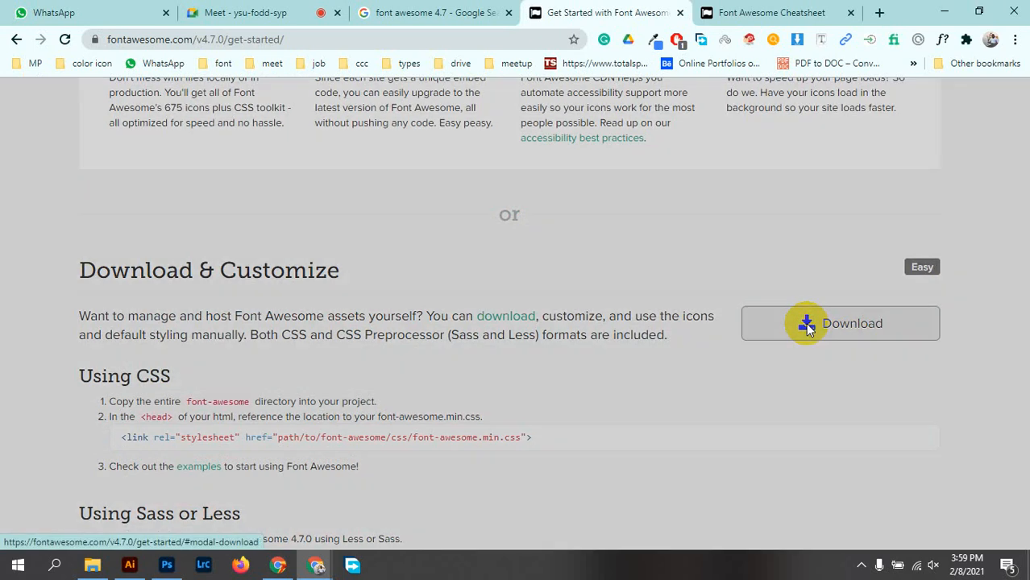
pyautogui.scroll(-2, 755, 335)
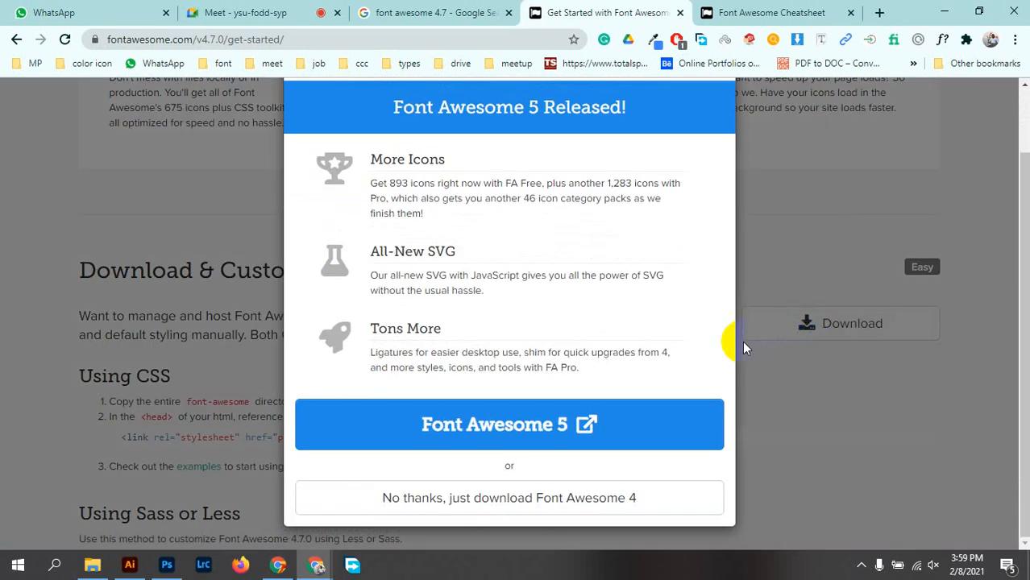
pyautogui.click(574, 500)
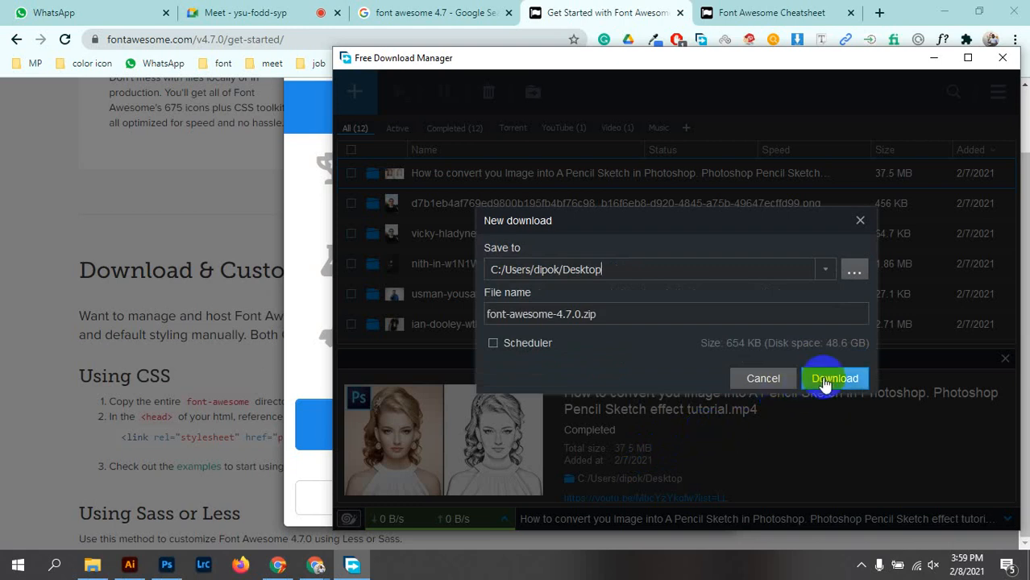
# Save font-awesome-4.7.0.zip to the Desktop and reveal it in File Explorer
pyautogui.click(826, 385)
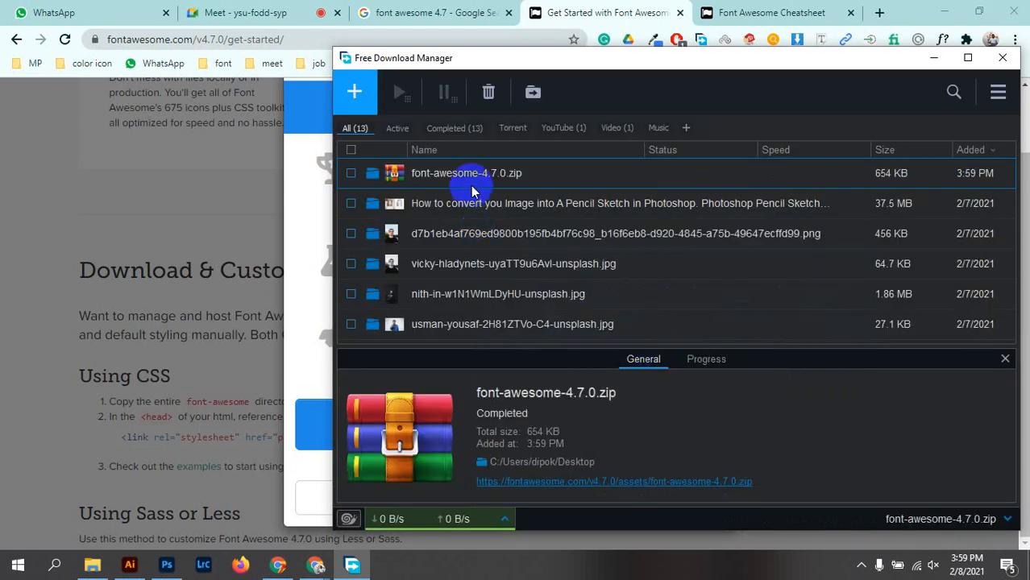
pyautogui.click(372, 176)
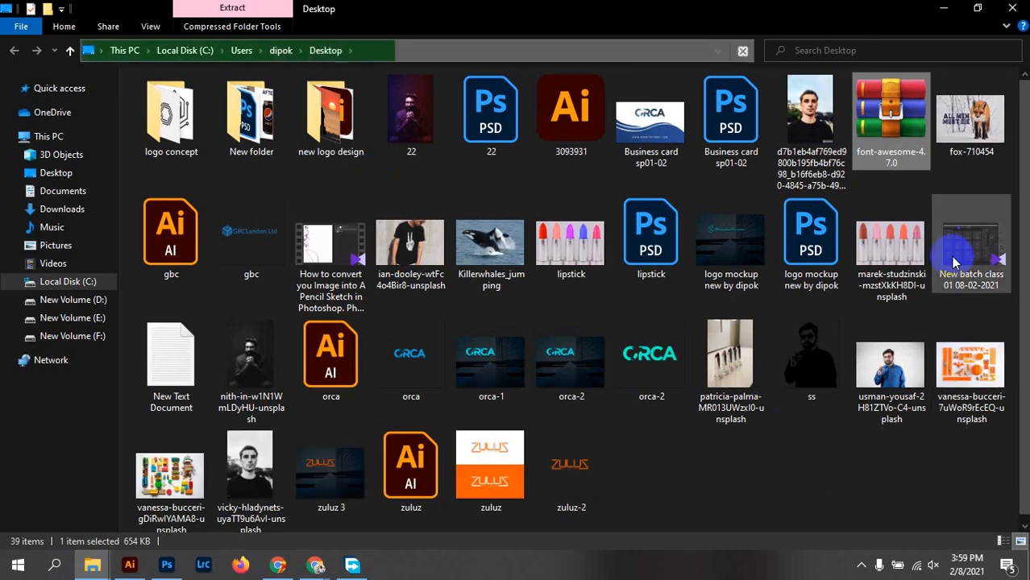
# Extract font-awesome-4.7.0.zip and open its fonts folder
pyautogui.rightClick(891, 137)
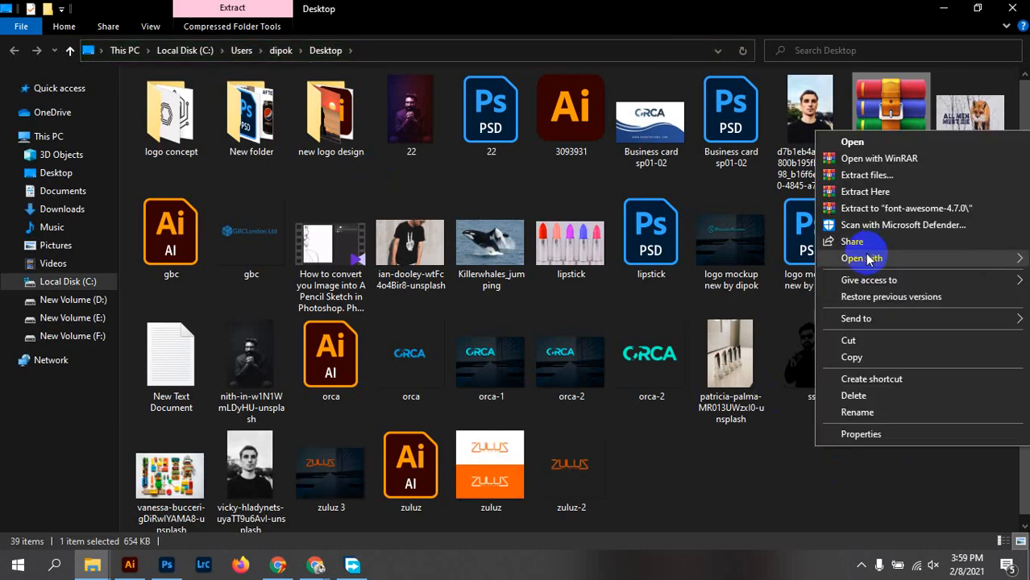
pyautogui.click(868, 210)
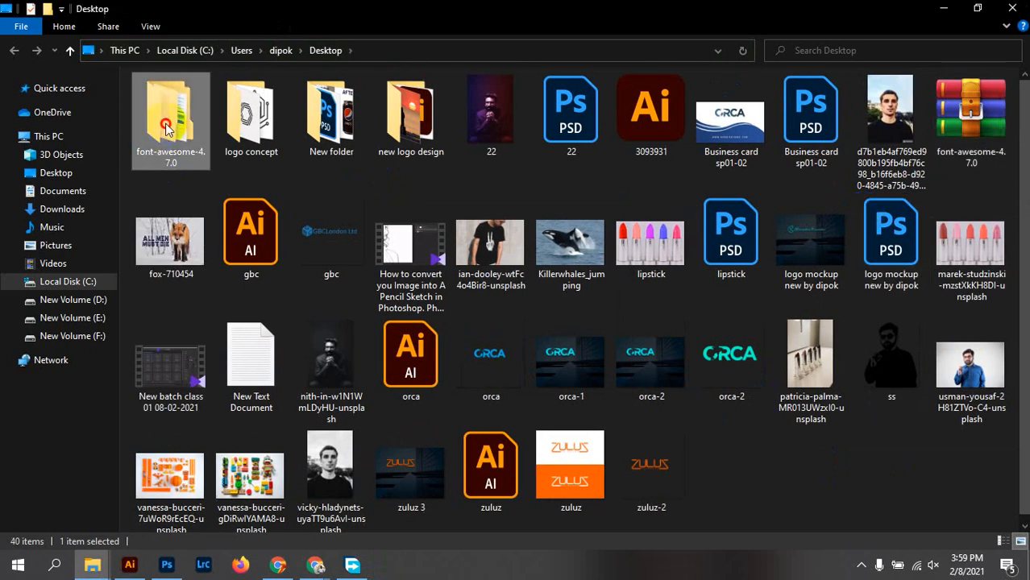
pyautogui.doubleClick(167, 127)
pyautogui.doubleClick(172, 101)
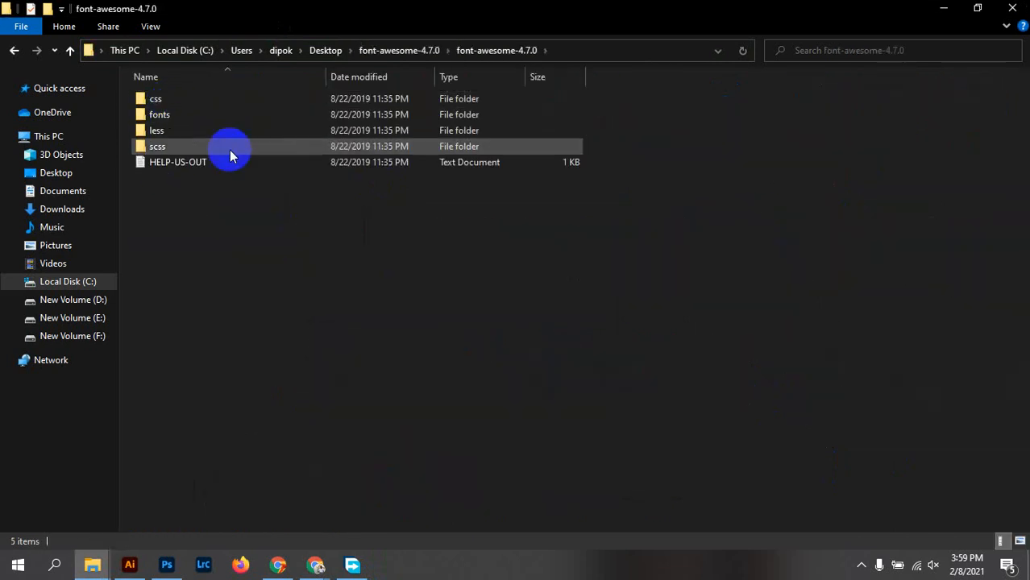
pyautogui.doubleClick(248, 116)
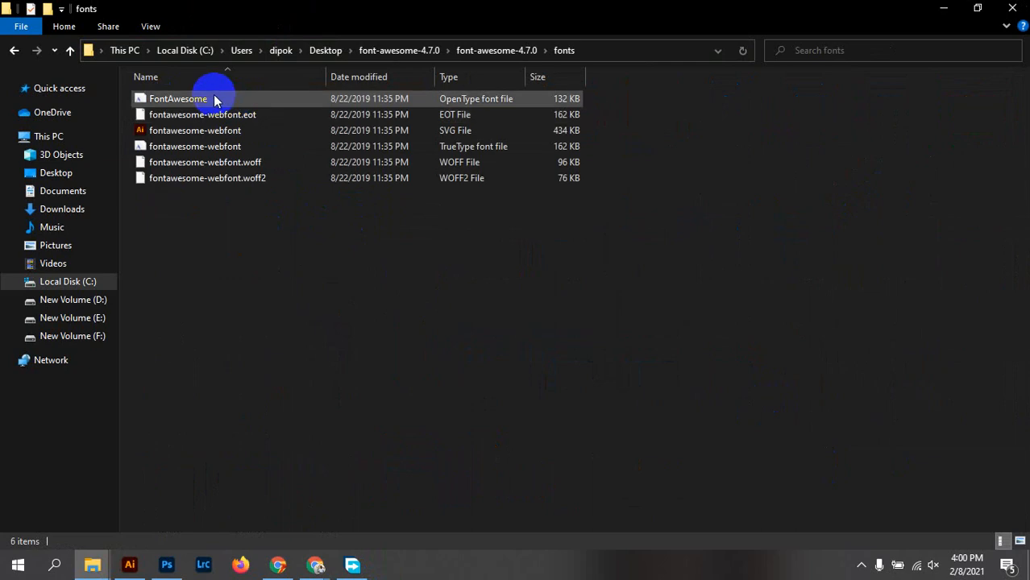
# Install the FontAwesome OpenType font and the fontawesome-webfont TrueType font, replacing the existing one
pyautogui.click(216, 100)
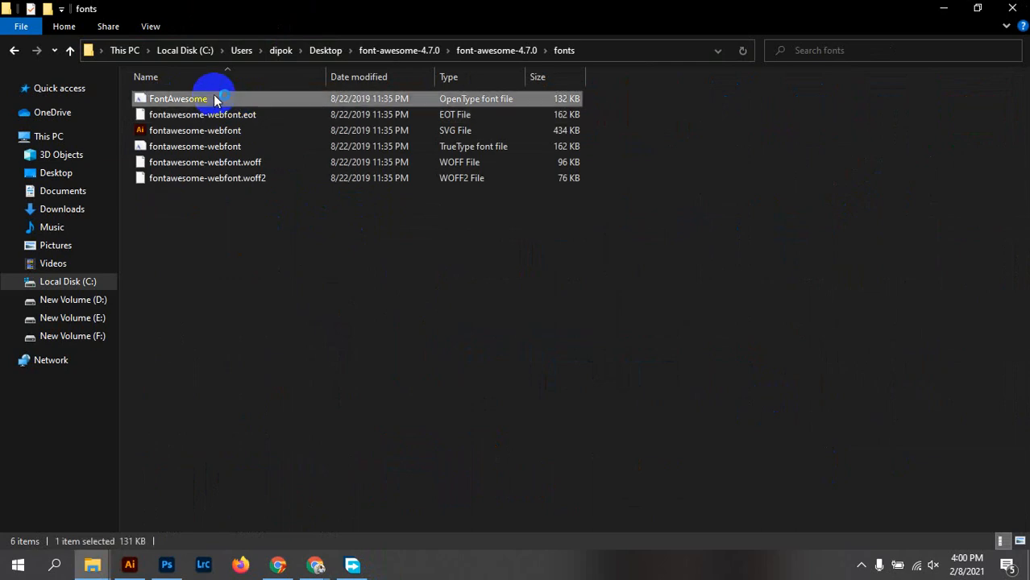
pyautogui.doubleClick(216, 100)
pyautogui.click(164, 139)
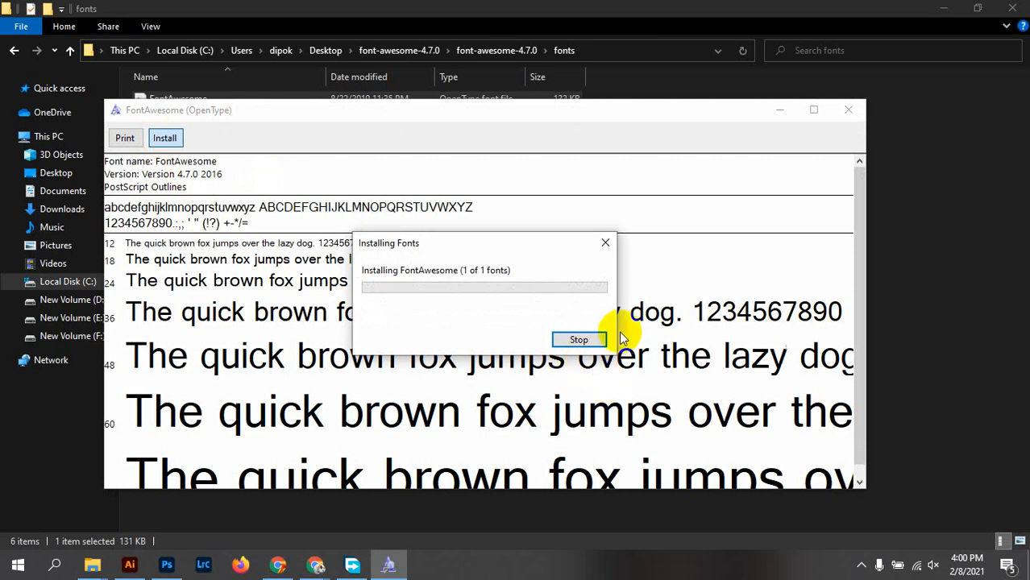
pyautogui.click(848, 110)
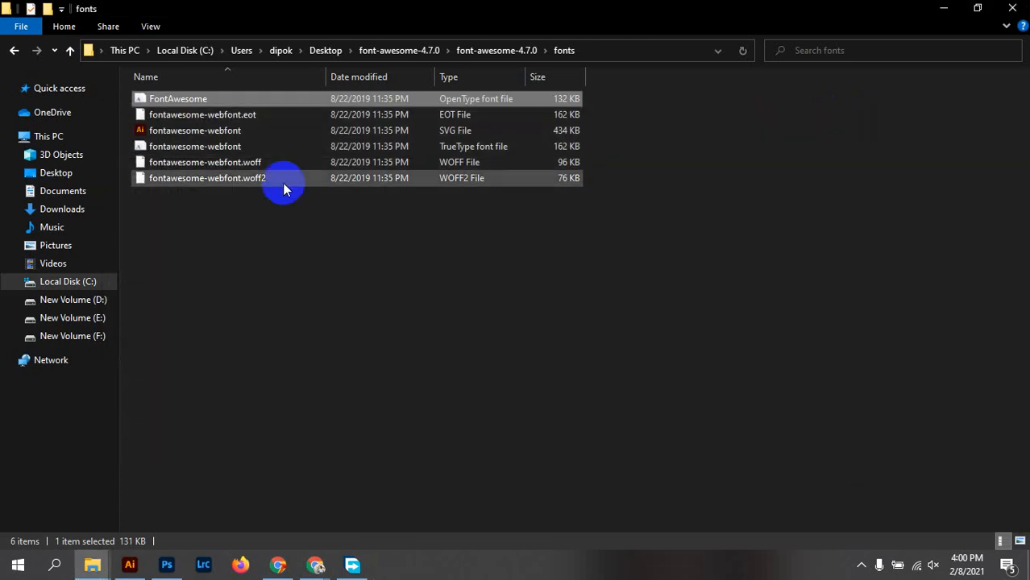
pyautogui.doubleClick(190, 151)
pyautogui.click(186, 157)
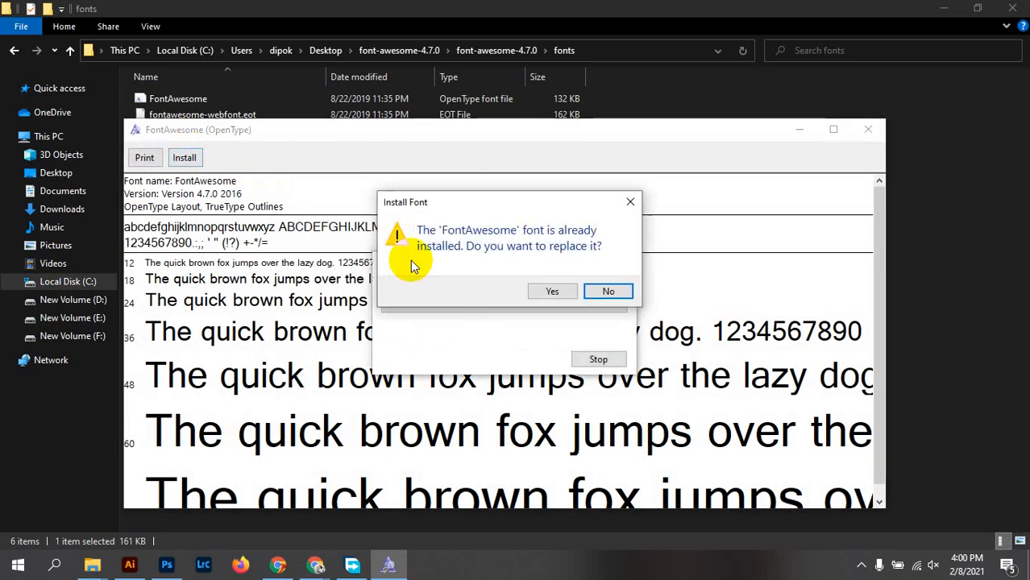
pyautogui.click(553, 294)
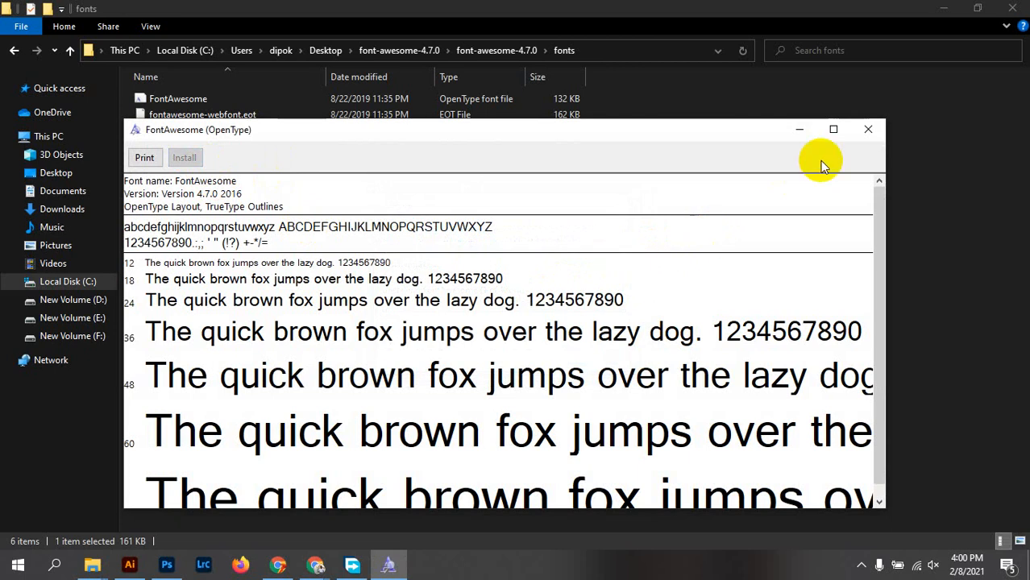
pyautogui.click(871, 131)
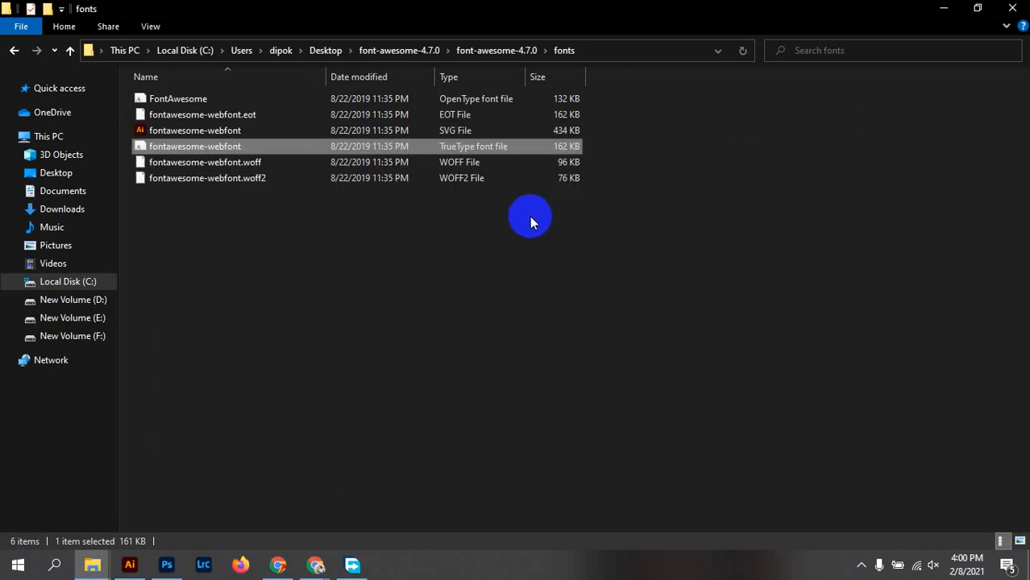
# Close the File Explorer and Free Download Manager windows
pyautogui.click(14, 51)
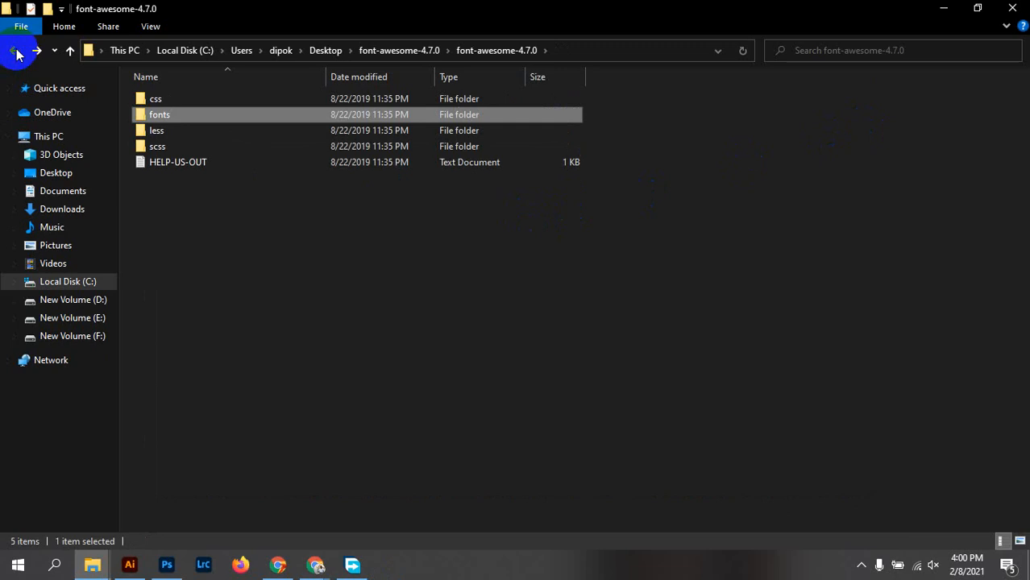
pyautogui.click(1007, 11)
pyautogui.click(1014, 57)
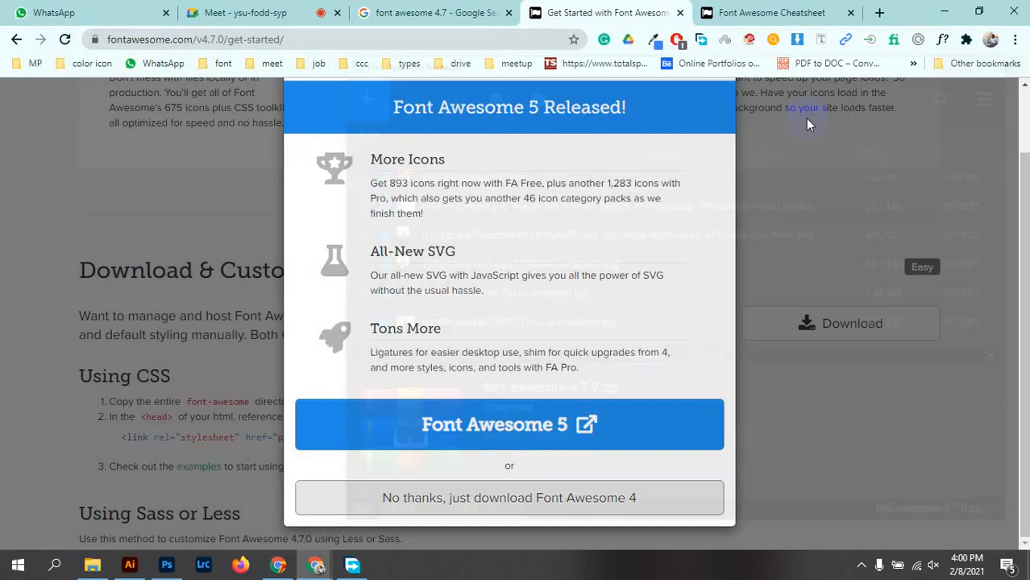
# Add a trial text layer on the card set in FontAwesome Regular
pyautogui.click(167, 565)
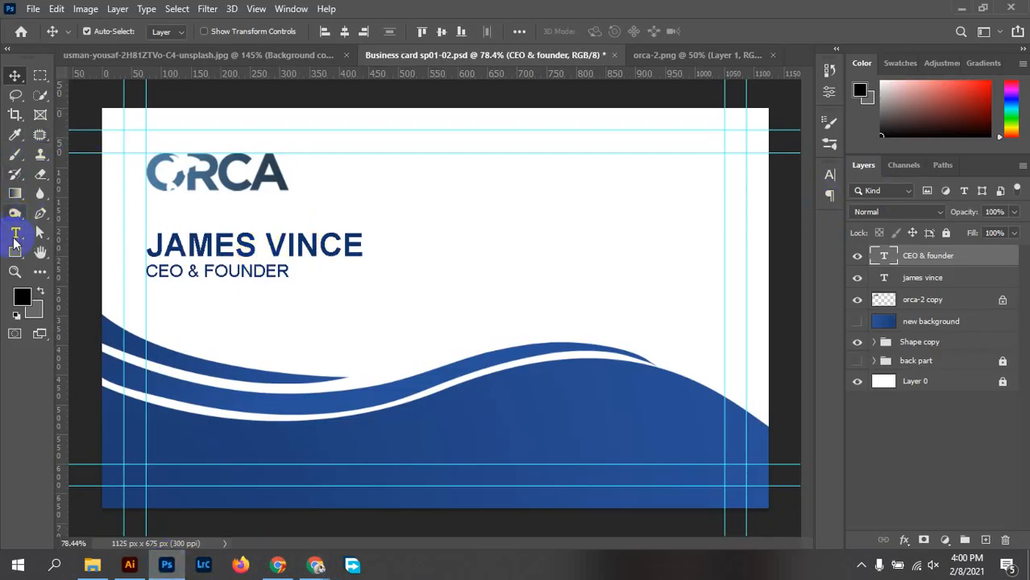
pyautogui.click(14, 238)
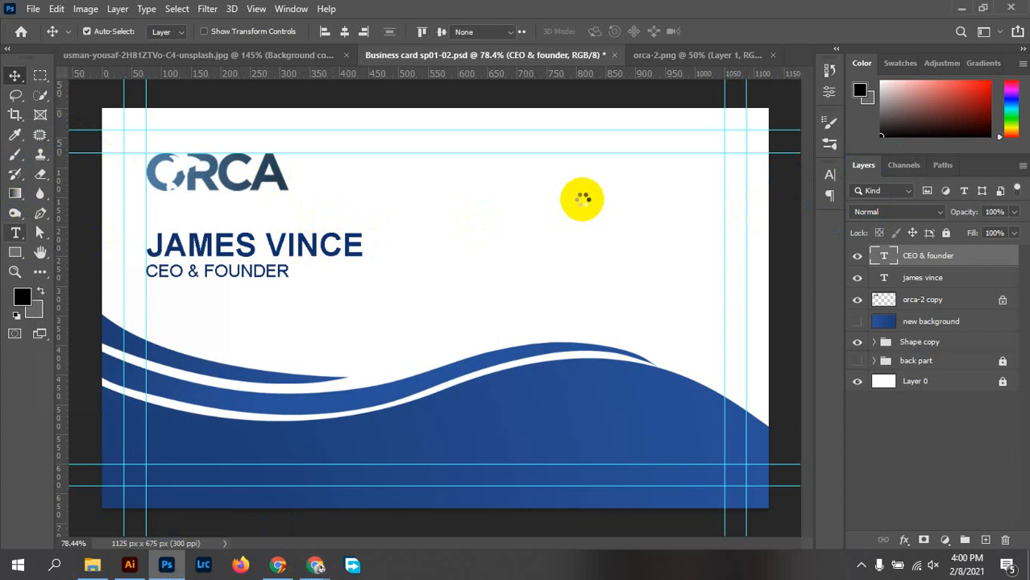
pyautogui.click(582, 191)
pyautogui.click(582, 191)
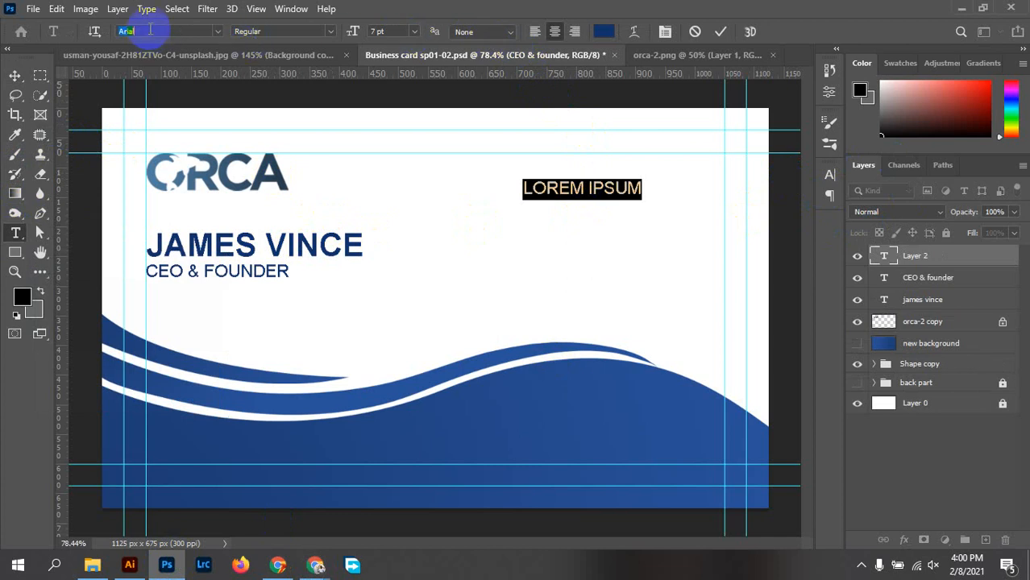
pyautogui.write('font')
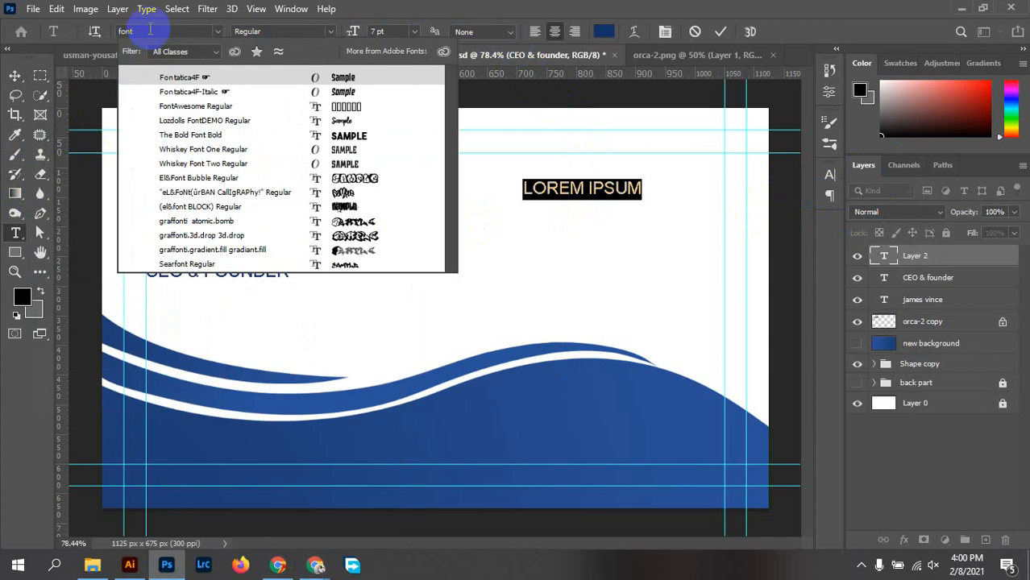
pyautogui.write(' aw')
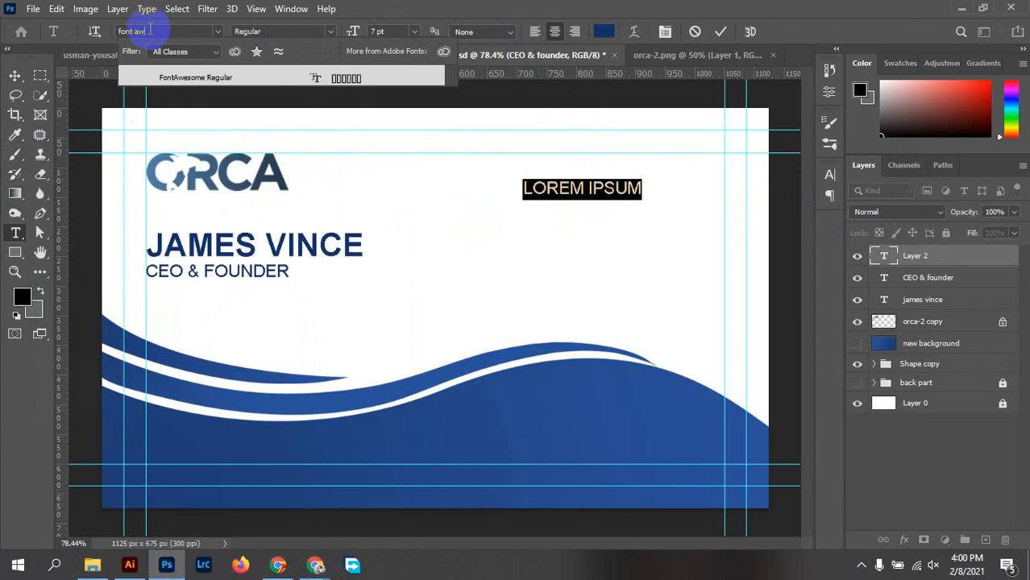
pyautogui.click(244, 76)
# Discard the trial text layer and return to the Font Awesome page in Chrome
pyautogui.click(610, 185)
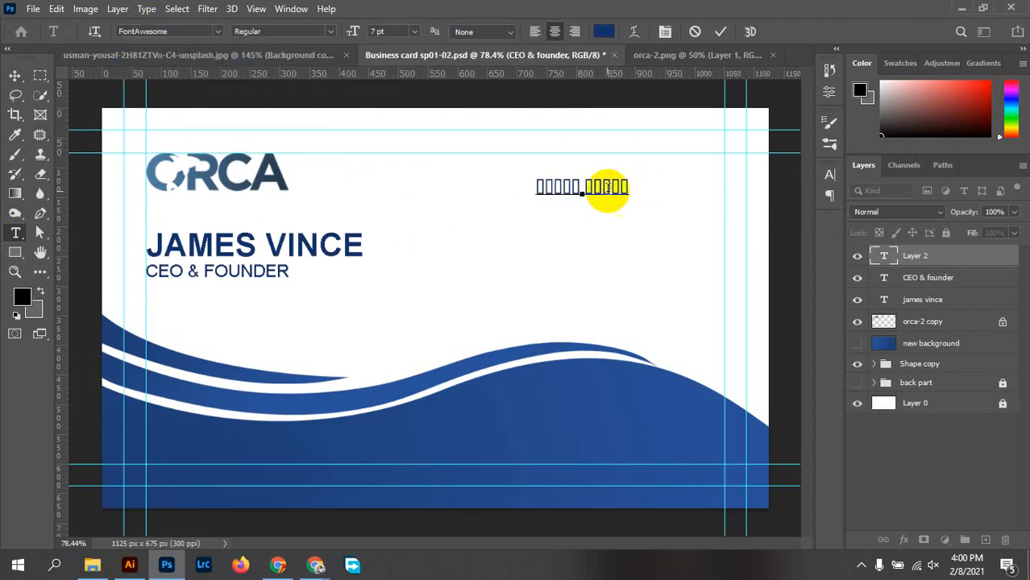
pyautogui.moveTo(540, 184); pyautogui.dragTo(679, 176)
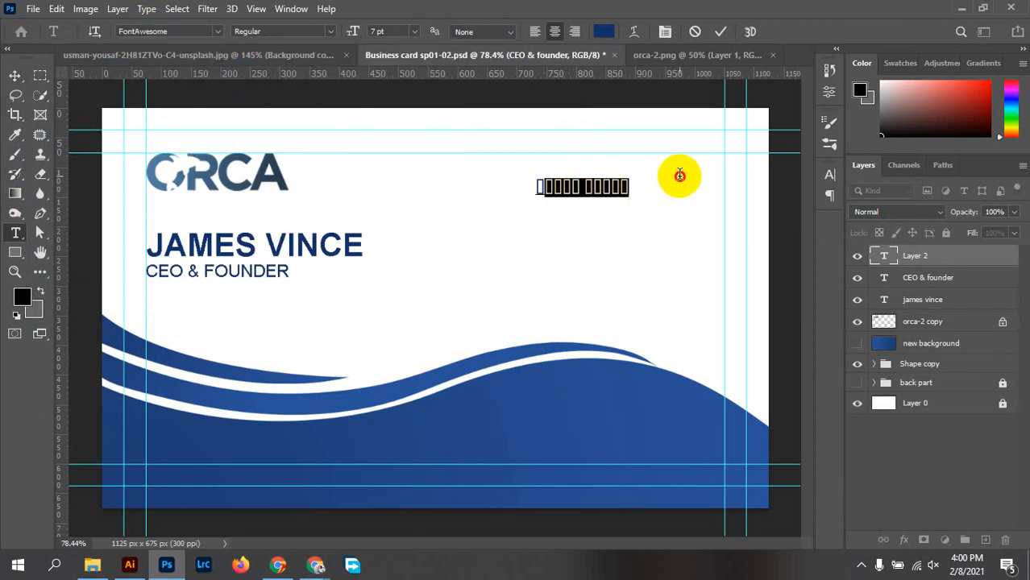
pyautogui.click(694, 32)
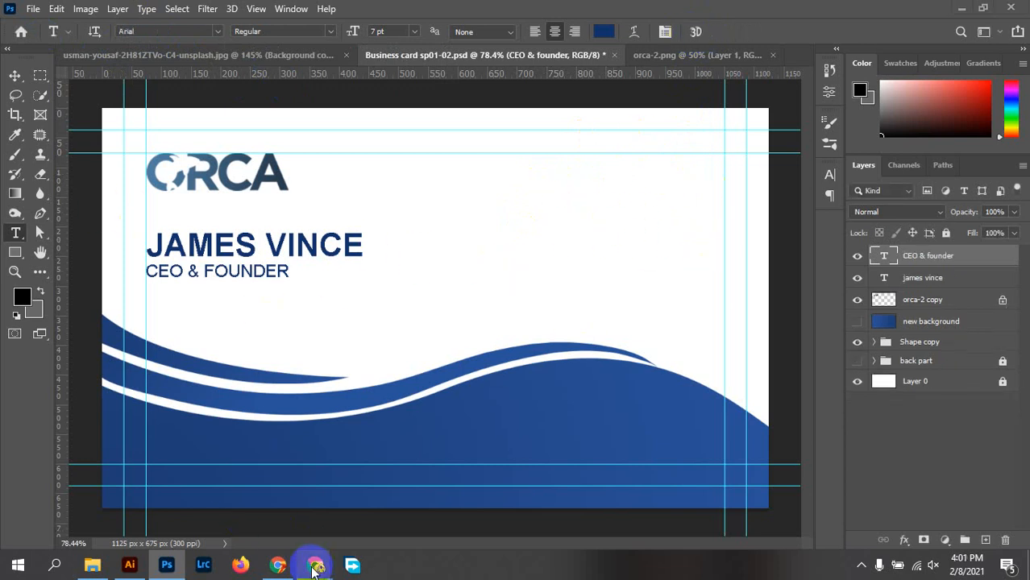
pyautogui.moveTo(310, 565)
pyautogui.click(241, 480)
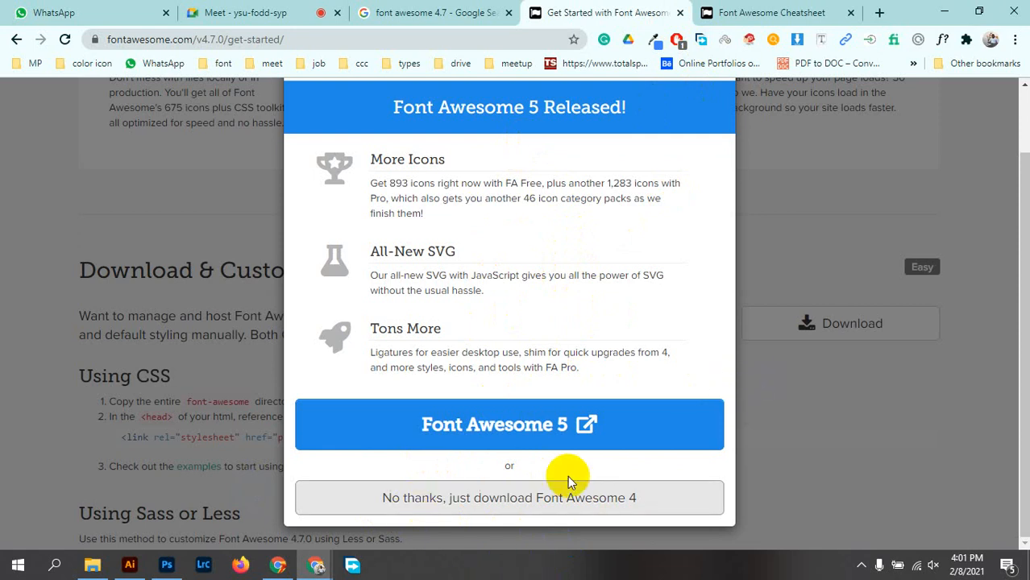
# Close the Font Awesome 5 download popup and go to the Font Awesome Cheatsheet page
pyautogui.scroll(2, 690, 162)
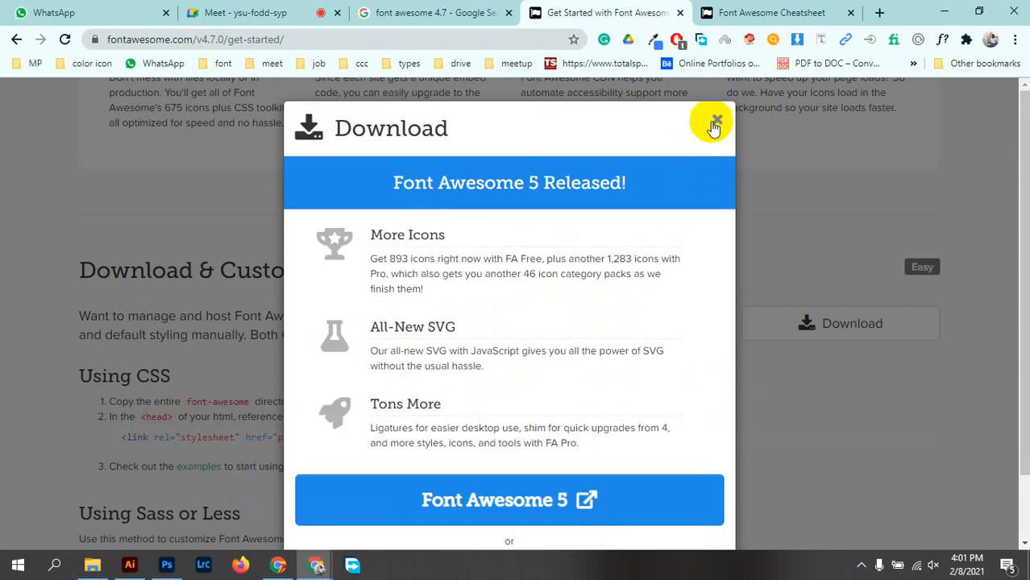
pyautogui.click(716, 121)
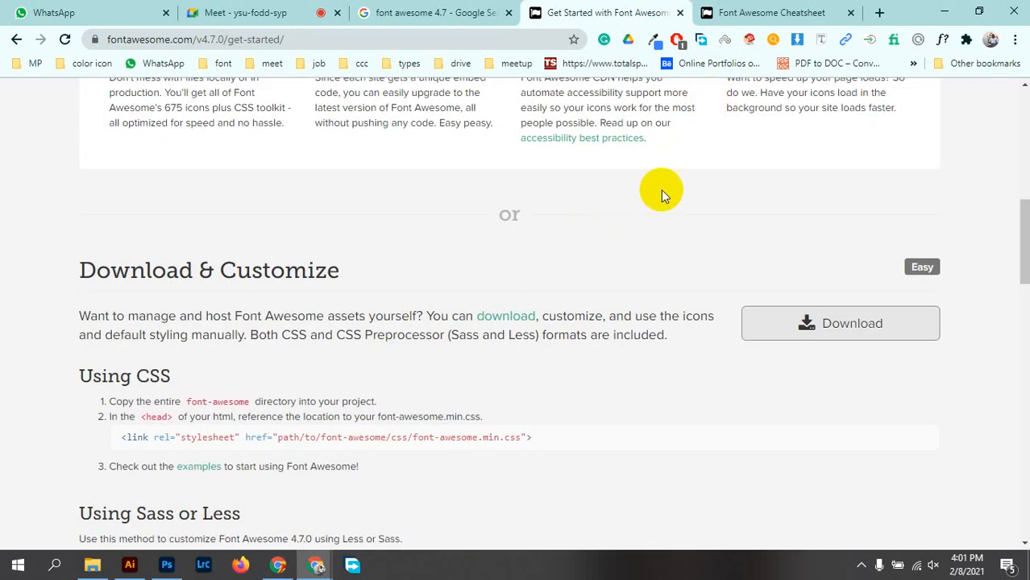
pyautogui.click(733, 12)
# Browse the Font Awesome 4.7.0 cheatsheet icon list and open its find-in-page search
pyautogui.scroll(-3, 254, 388)
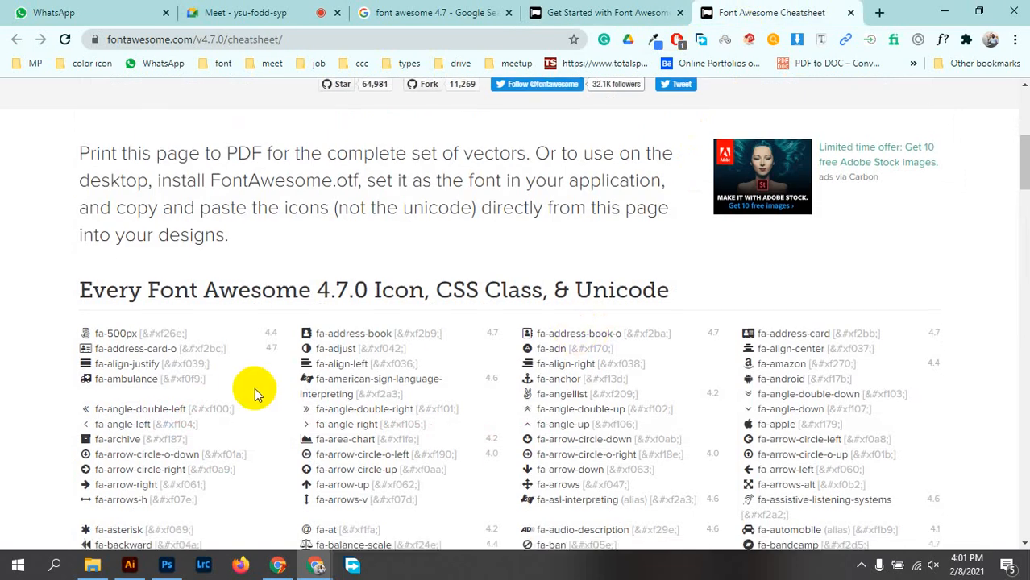
pyautogui.scroll(-15, 621, 349)
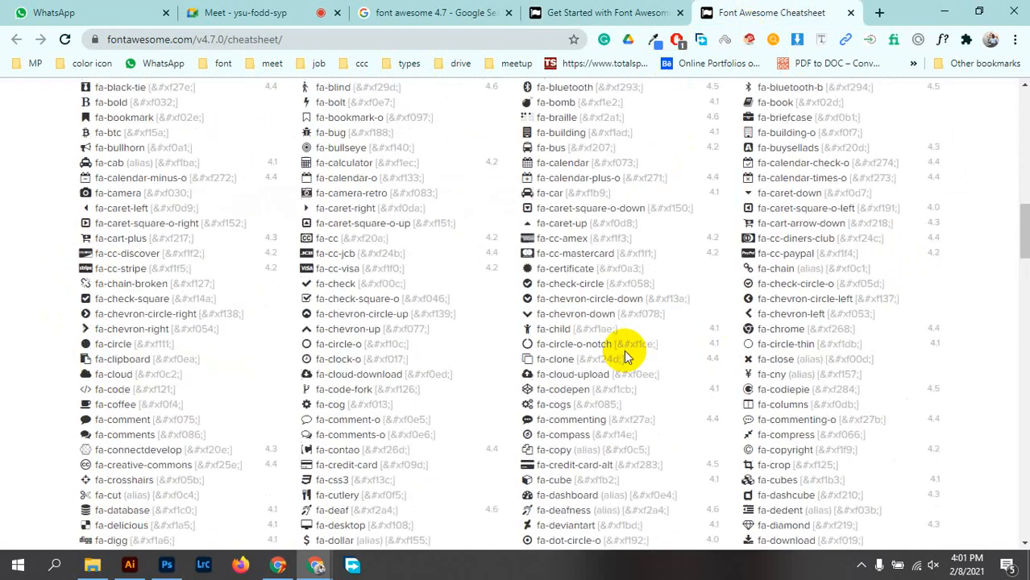
pyautogui.scroll(-20, 599, 359)
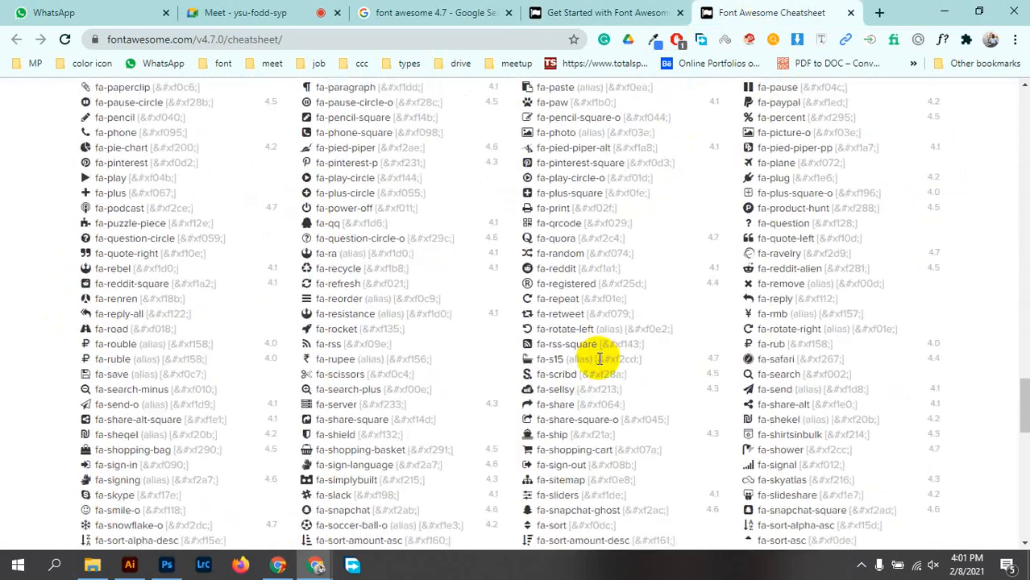
pyautogui.scroll(20, 586, 372)
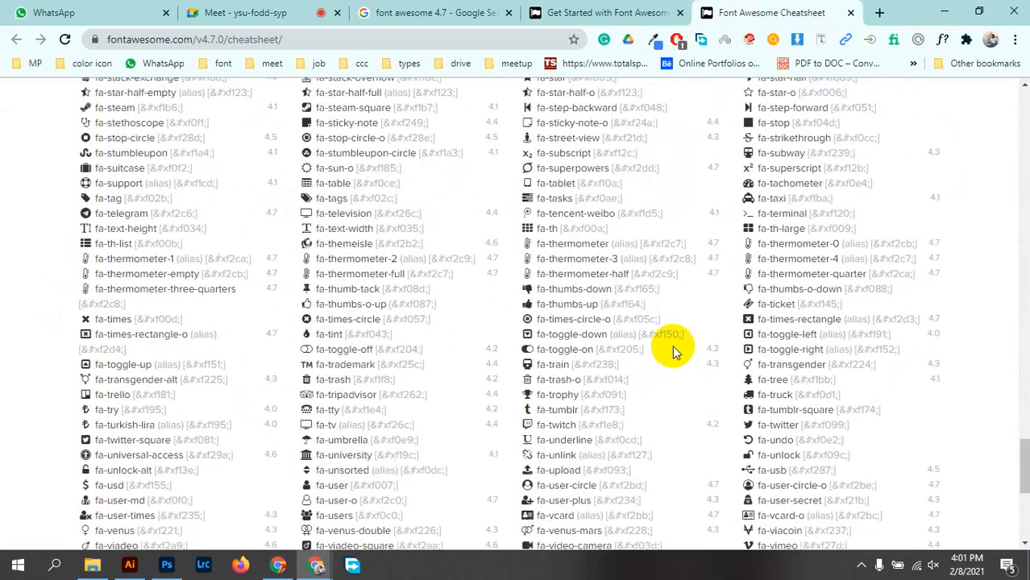
pyautogui.scroll(15, 709, 233)
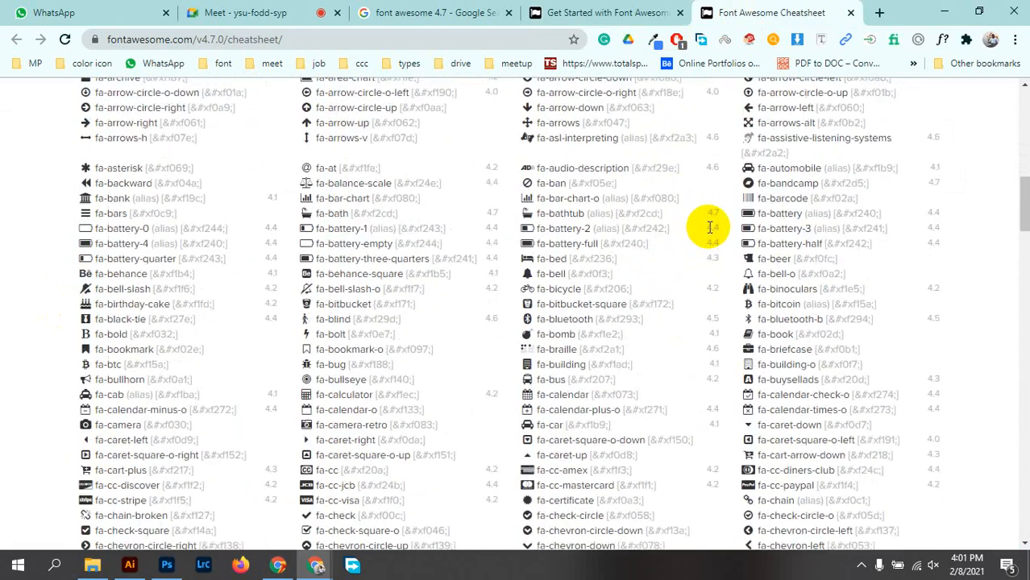
pyautogui.scroll(-8, 787, 269)
pyautogui.scroll(-1, 579, 313)
pyautogui.scroll(4, 648, 283)
pyautogui.hotkey('ctrl', 'f')
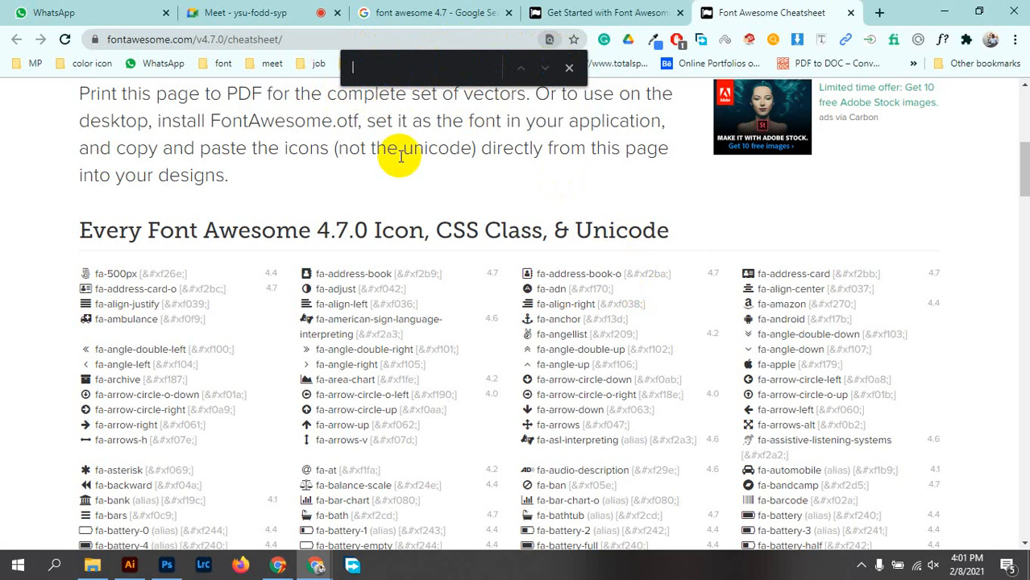
# Search the cheatsheet for 'phone' and step through matches to the fa-phone entry
pyautogui.write('cell')
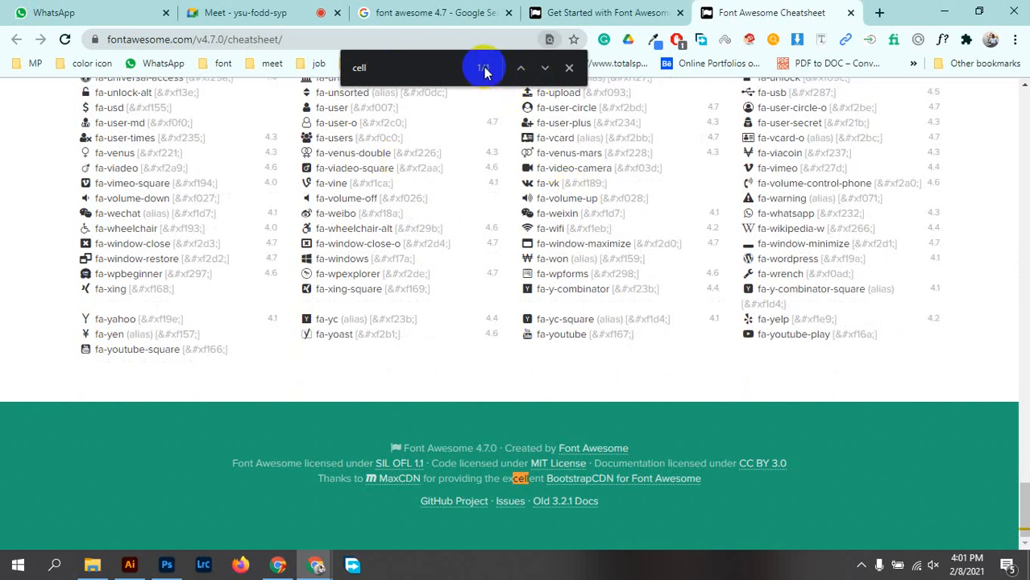
pyautogui.click(542, 81)
pyautogui.doubleClick(374, 69)
pyautogui.write('p')
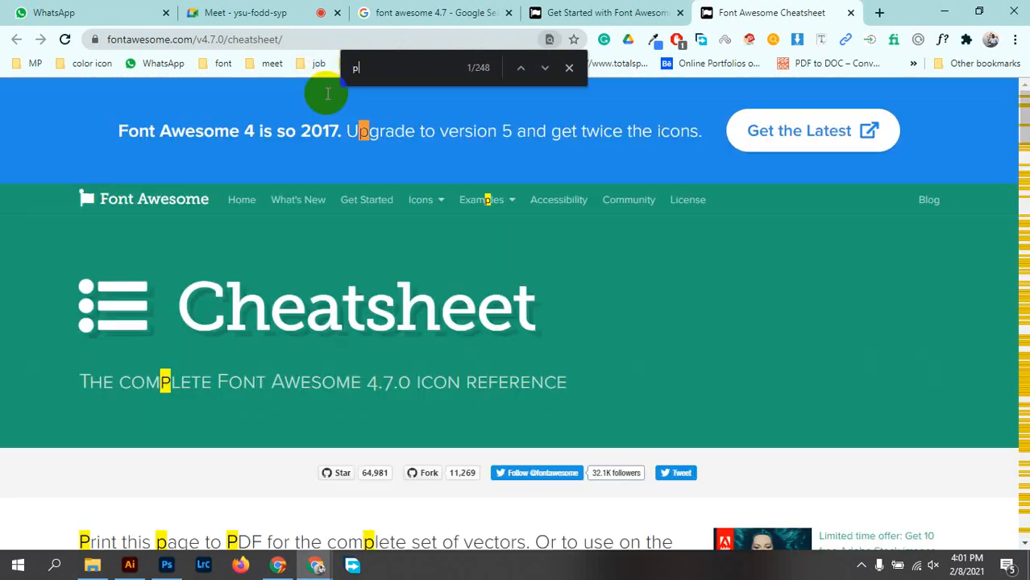
pyautogui.write('hone')
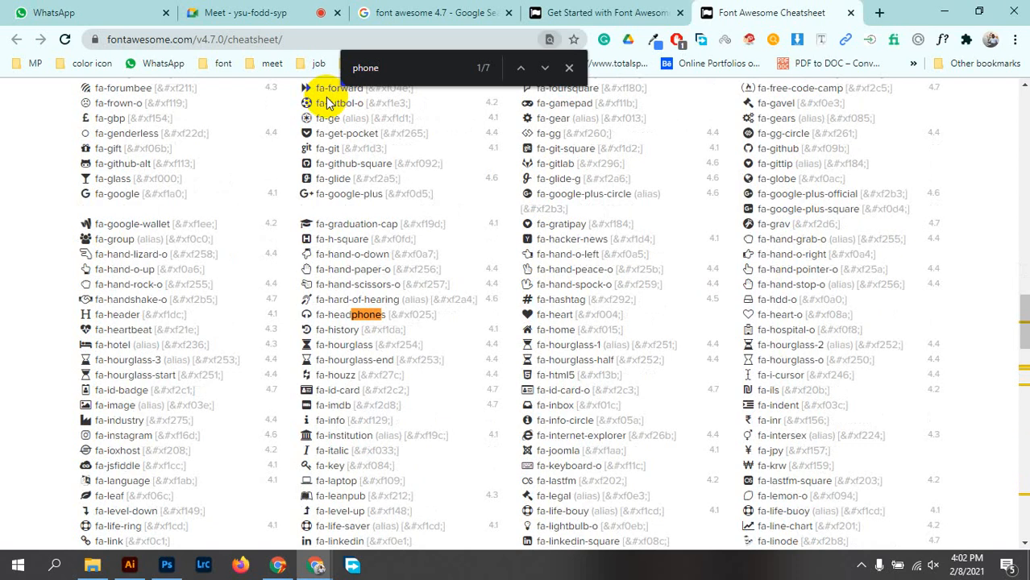
pyautogui.click(458, 71)
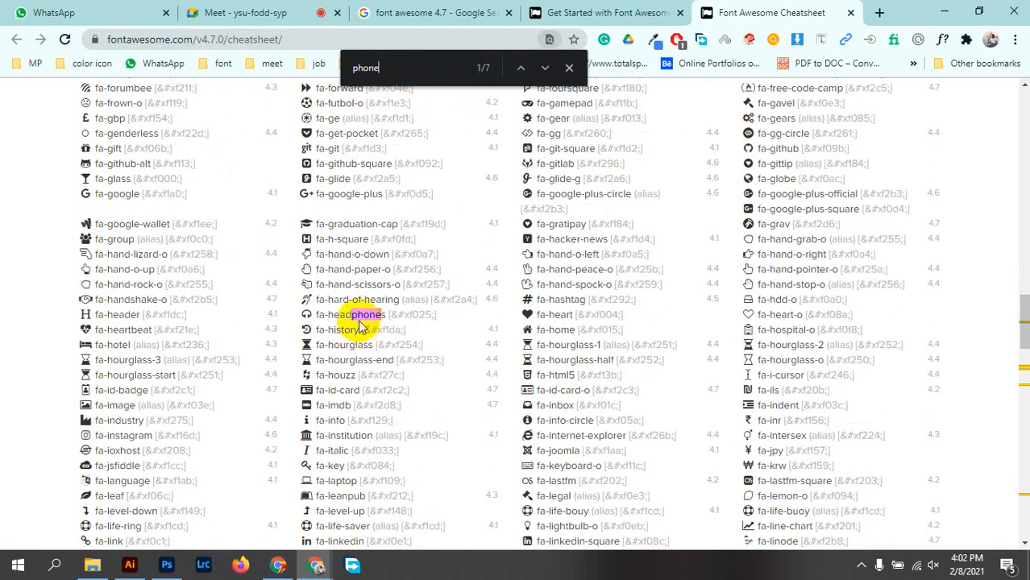
pyautogui.click(546, 69)
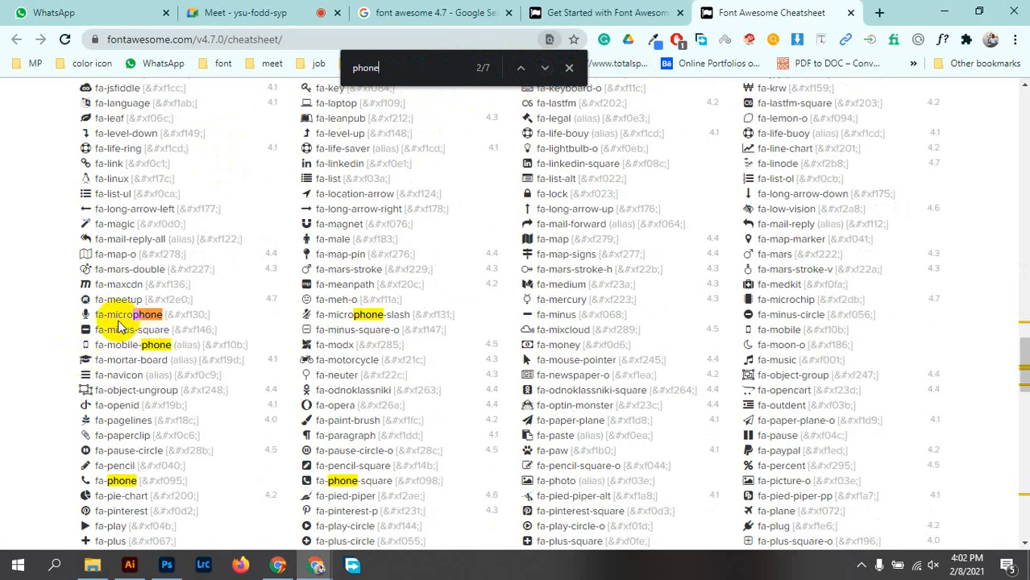
pyautogui.click(548, 70)
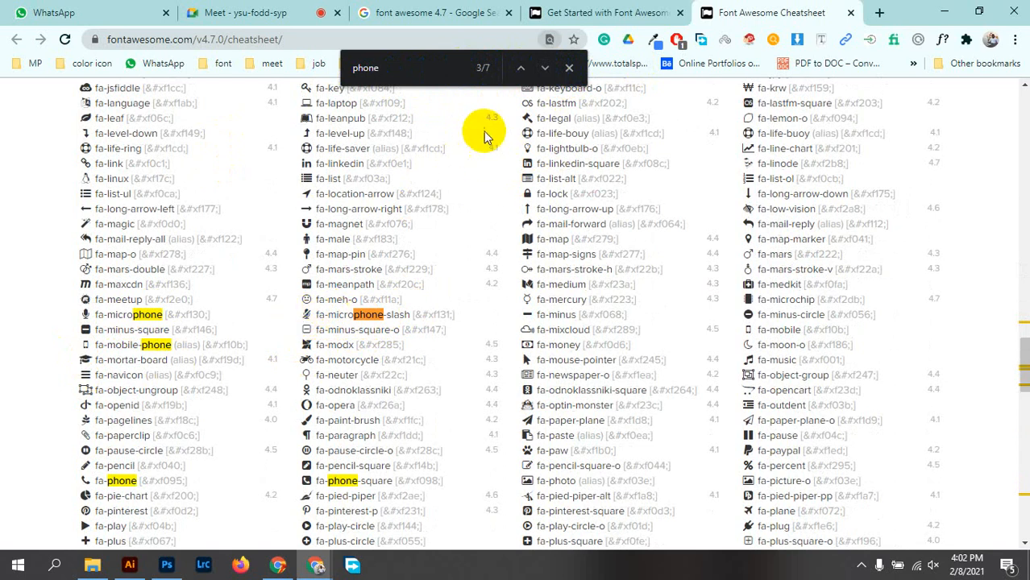
pyautogui.click(545, 67)
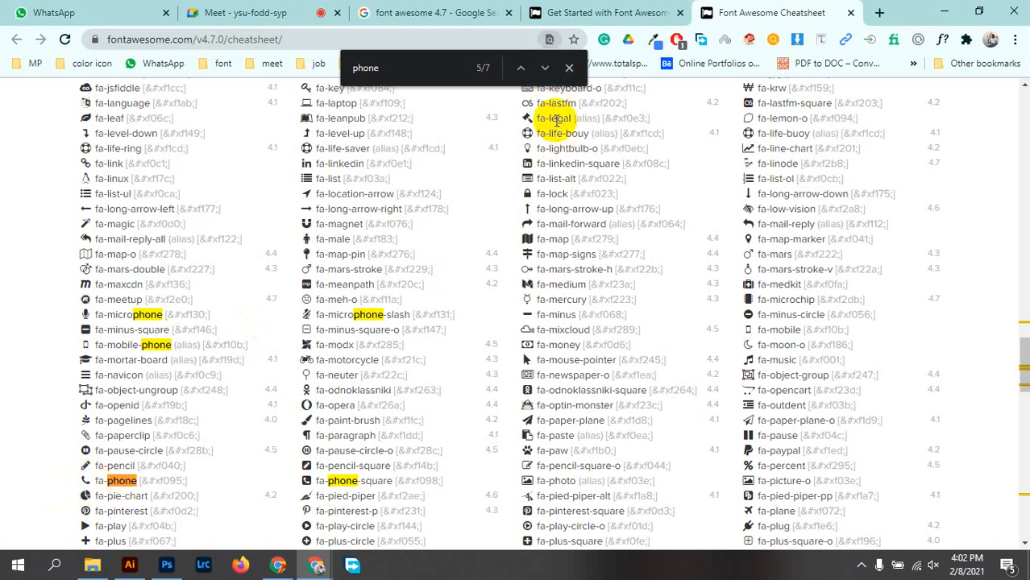
pyautogui.click(546, 70)
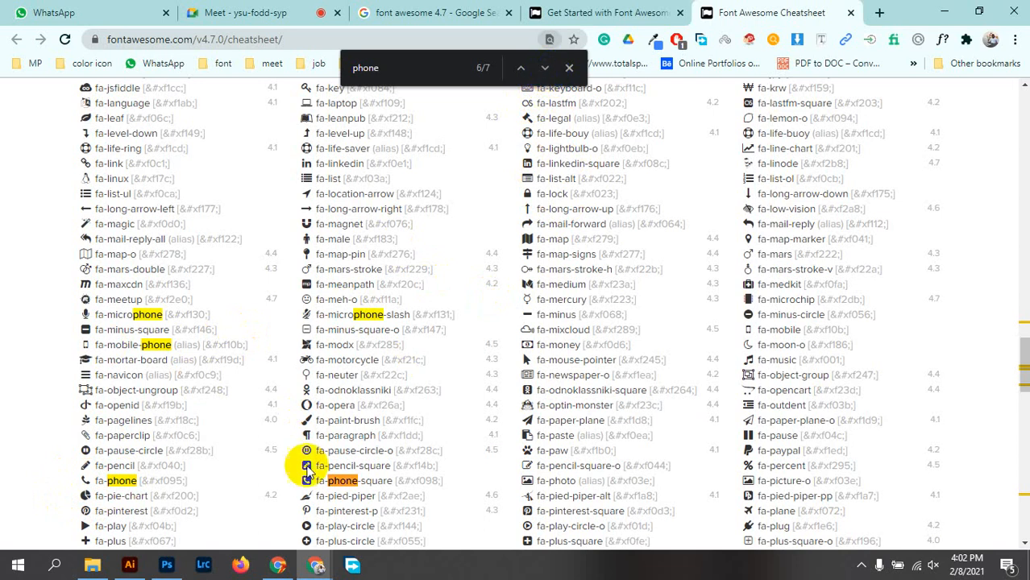
pyautogui.scroll(-3, 443, 467)
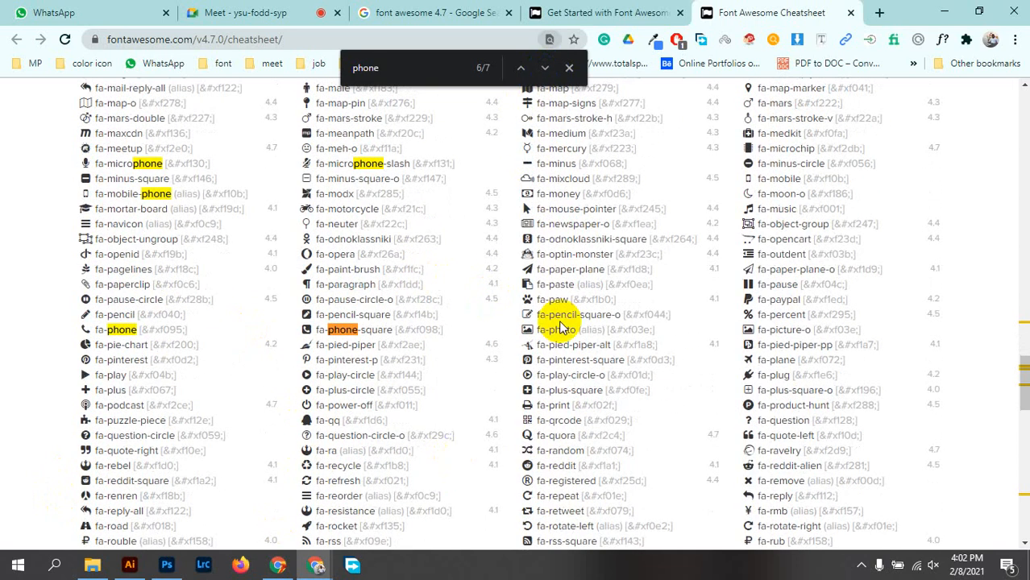
pyautogui.click(547, 71)
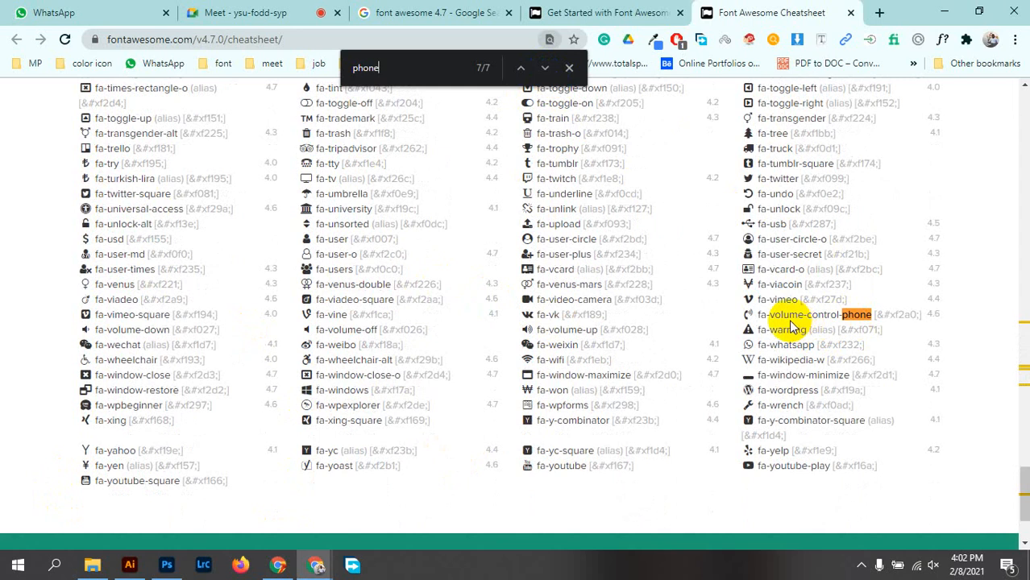
pyautogui.click(521, 69)
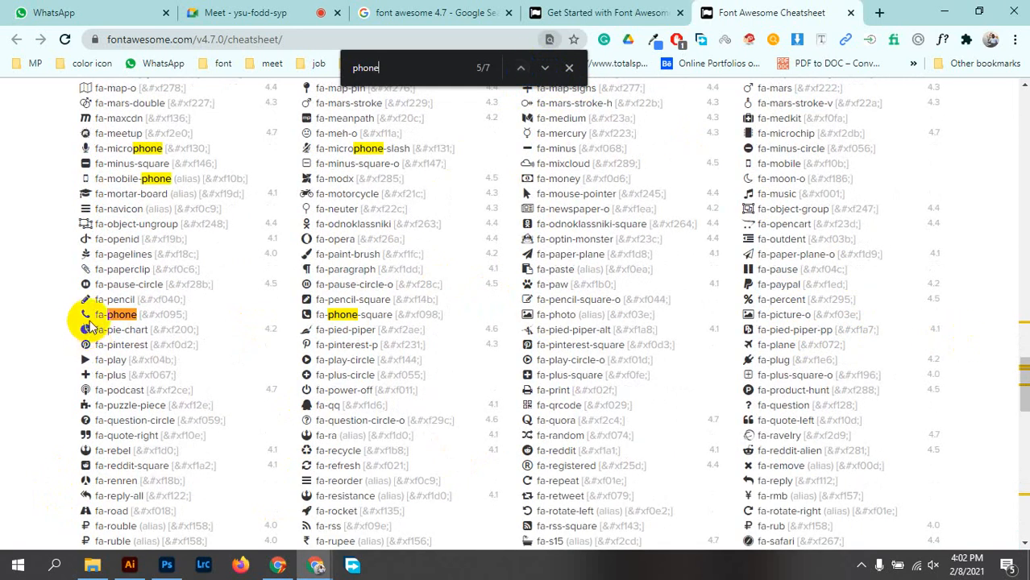
# Copy the fa-phone icon glyph from the cheatsheet
pyautogui.click(71, 318)
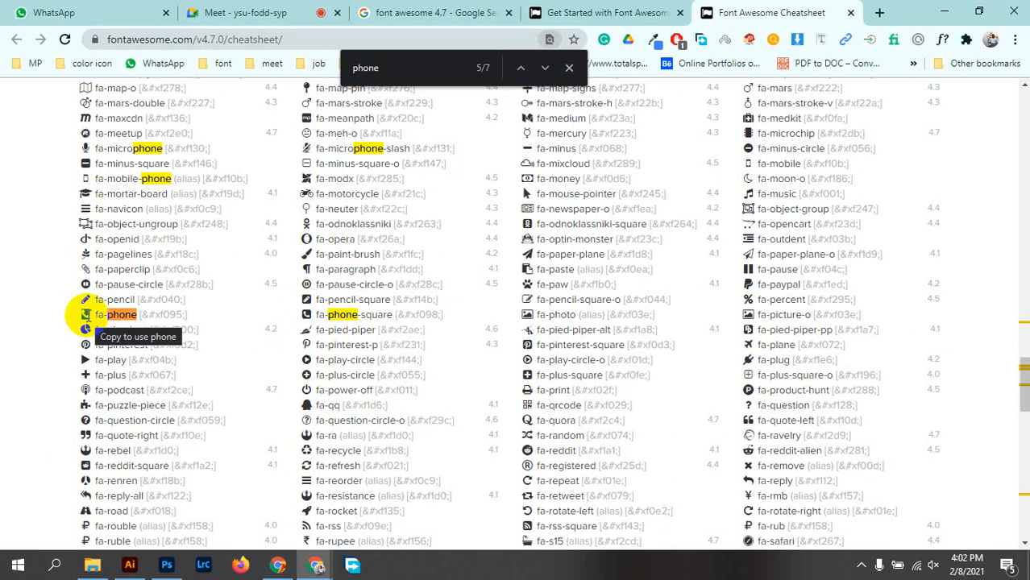
pyautogui.rightClick(86, 309)
pyautogui.click(131, 327)
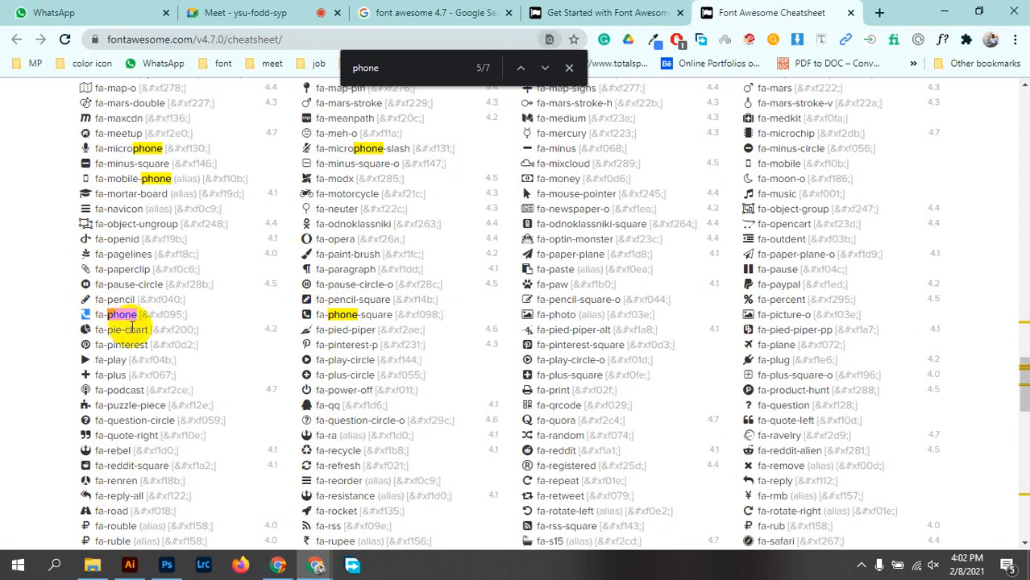
pyautogui.click(91, 310)
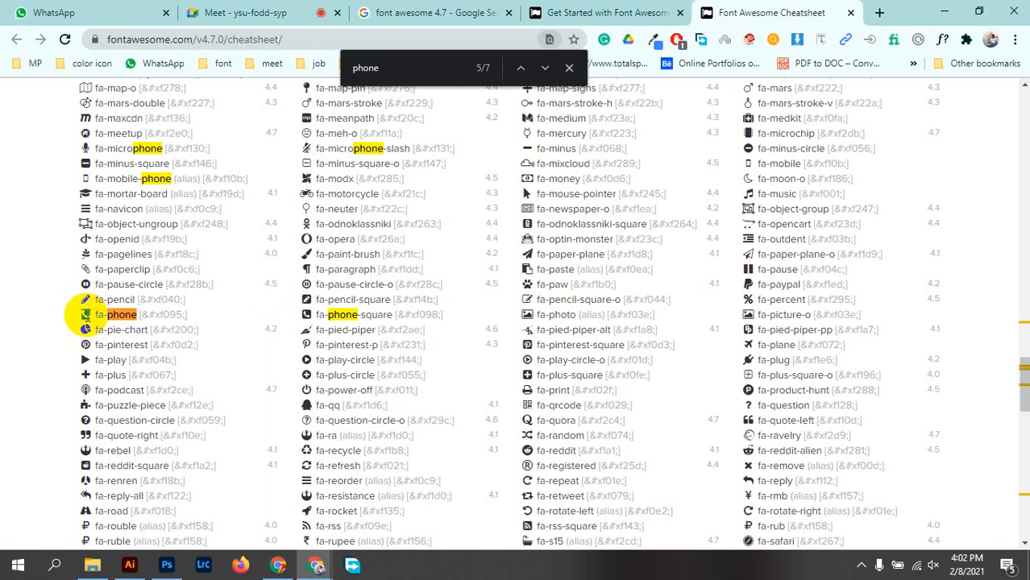
pyautogui.rightClick(85, 315)
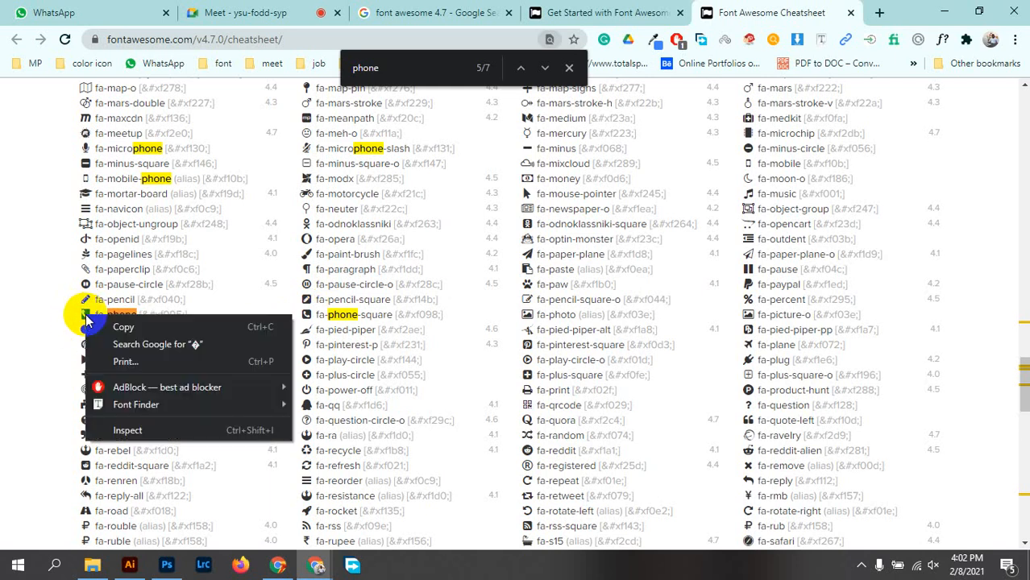
pyautogui.click(126, 325)
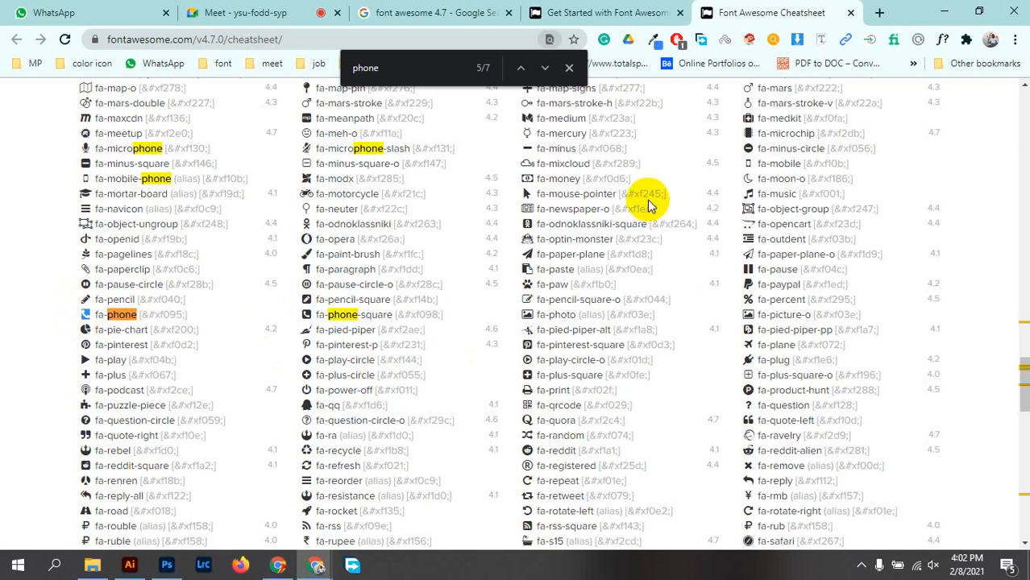
# Return from the cheatsheet to the business card document in Photoshop
pyautogui.click(444, 13)
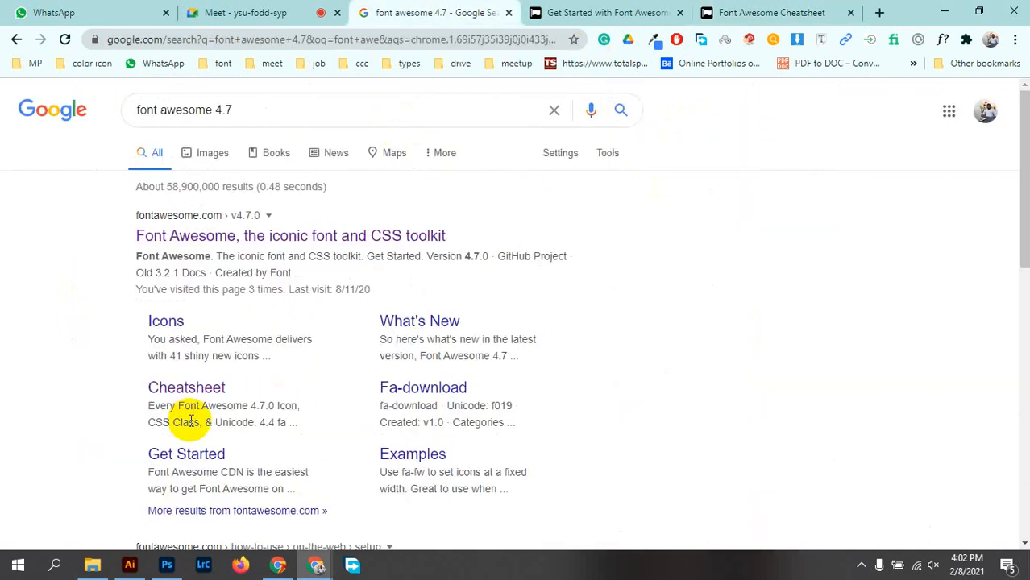
pyautogui.click(824, 8)
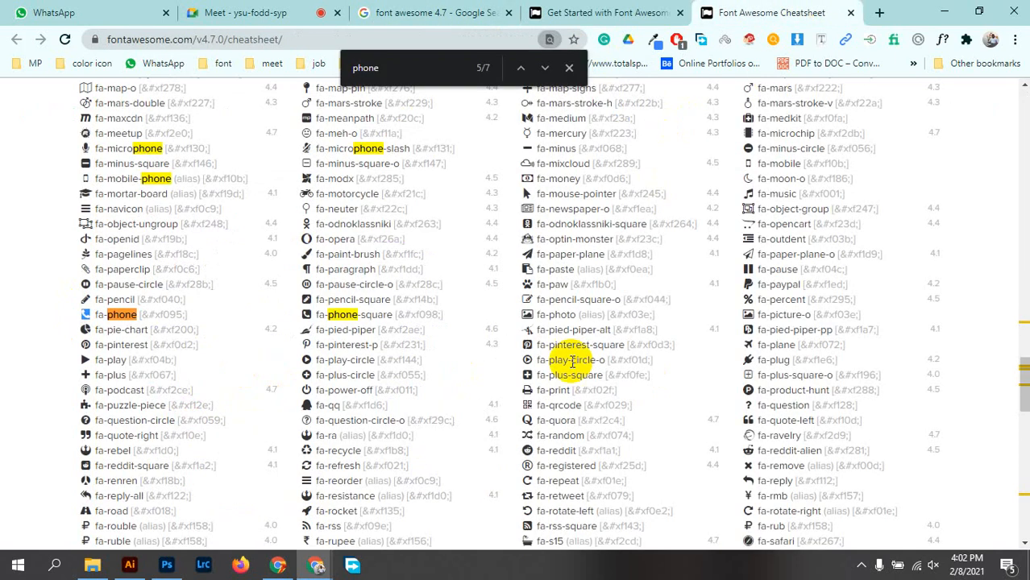
pyautogui.scroll(10, 518, 342)
pyautogui.scroll(15, 513, 321)
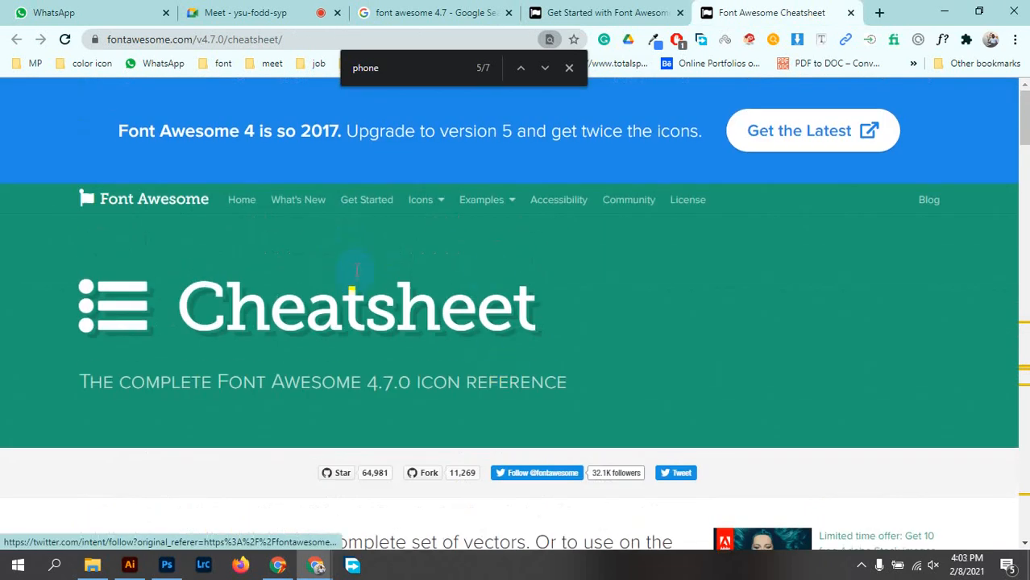
pyautogui.click(167, 565)
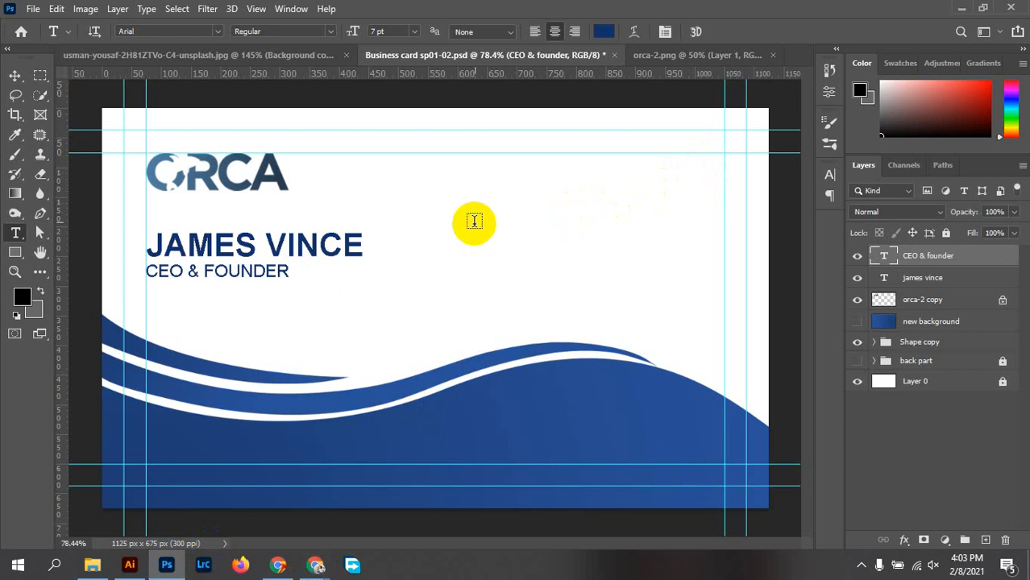
# Paste the copied phone glyph into a new text layer at the card's upper right and select it
pyautogui.click(511, 206)
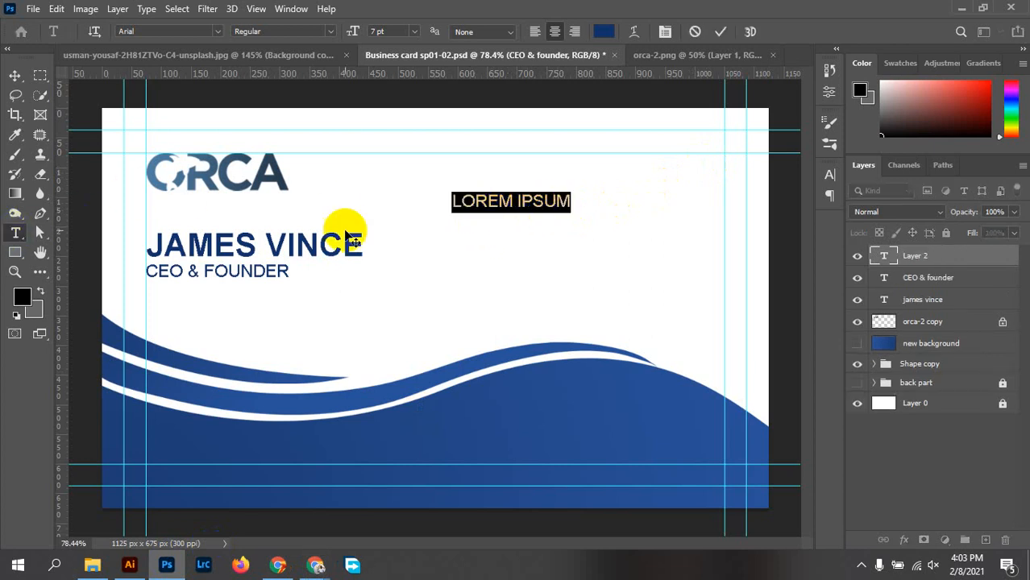
pyautogui.press('BackSpace')
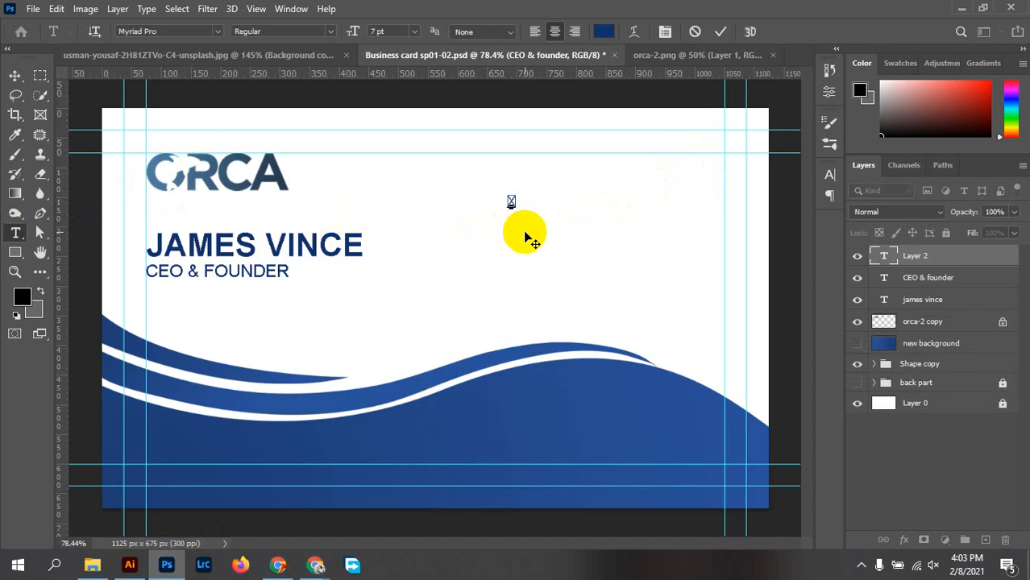
pyautogui.scroll(6, 520, 216)
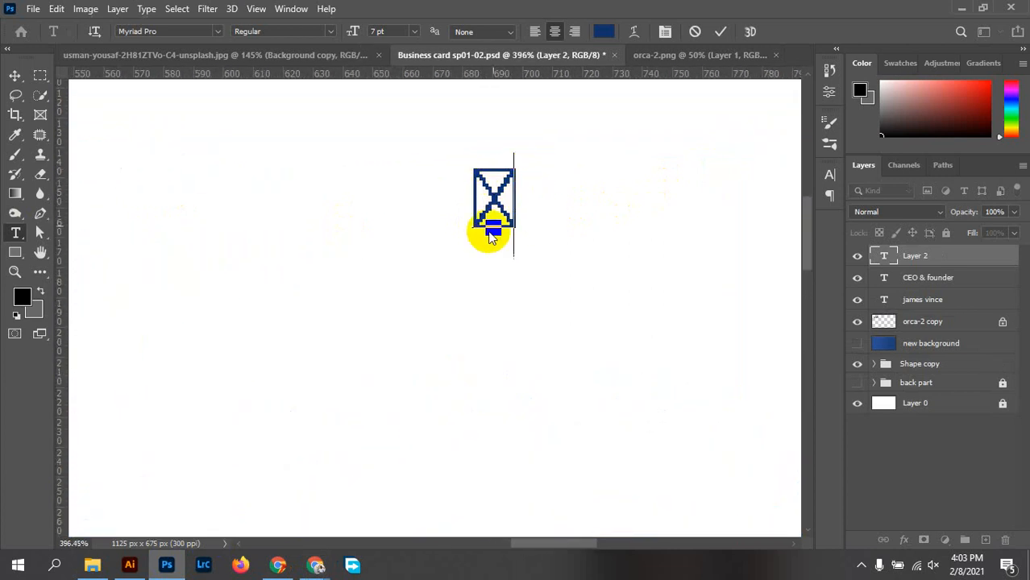
pyautogui.click(489, 180)
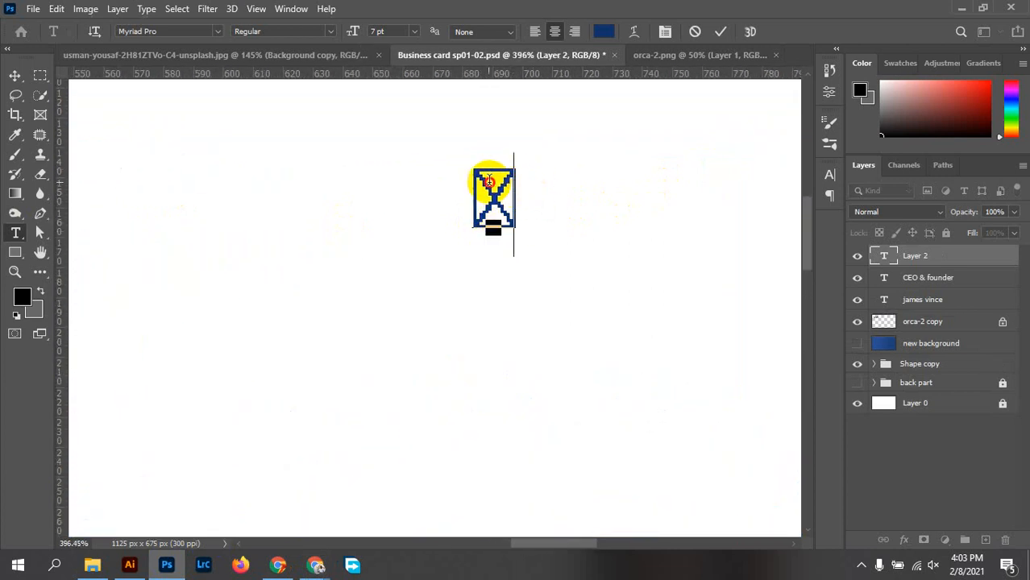
pyautogui.moveTo(502, 202); pyautogui.dragTo(471, 198)
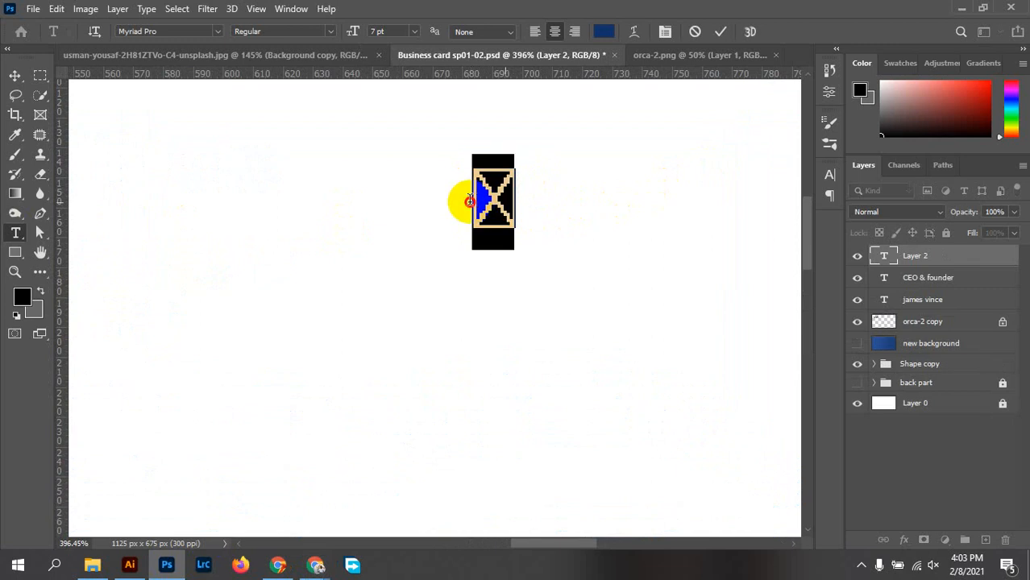
# Set the glyph to FontAwesome Regular, commit it, and name the layer 'phone icon'
pyautogui.click(181, 33)
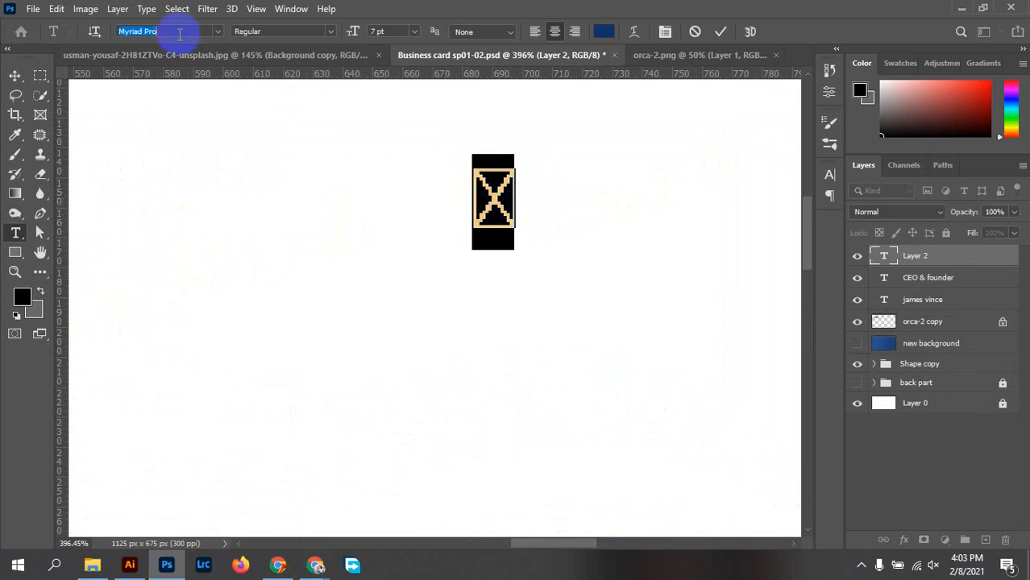
pyautogui.write('font')
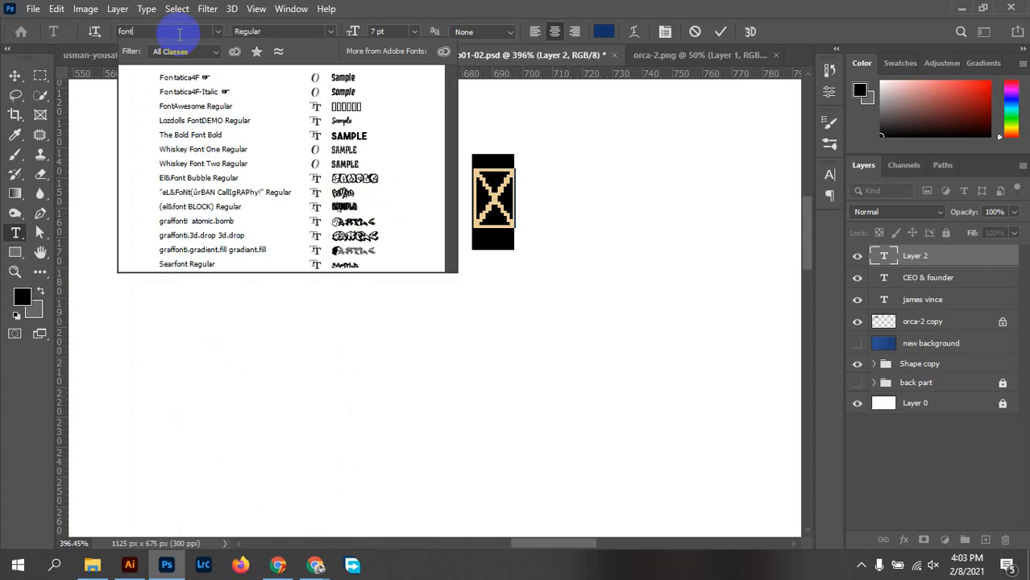
pyautogui.write(' awe')
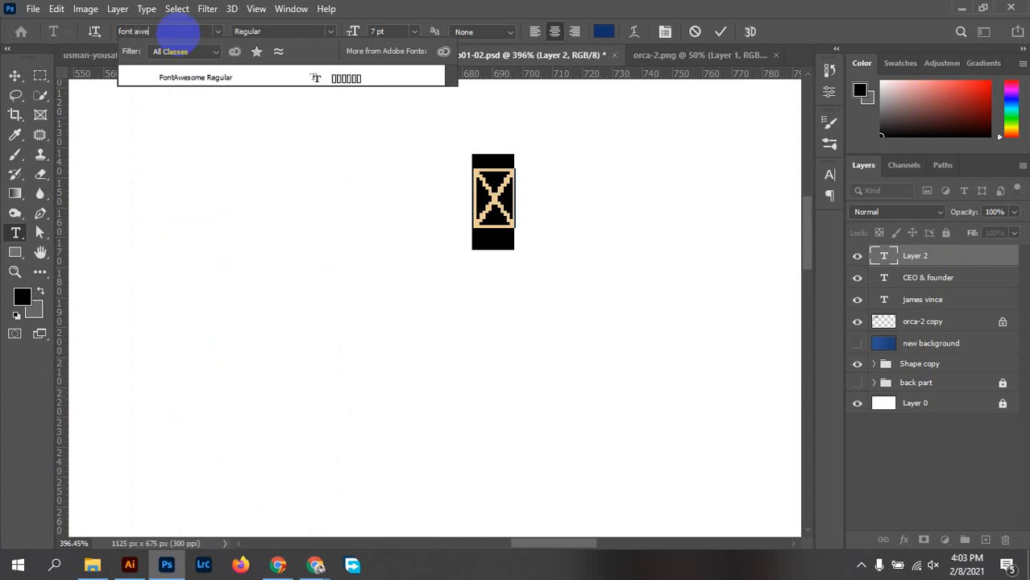
pyautogui.write('some')
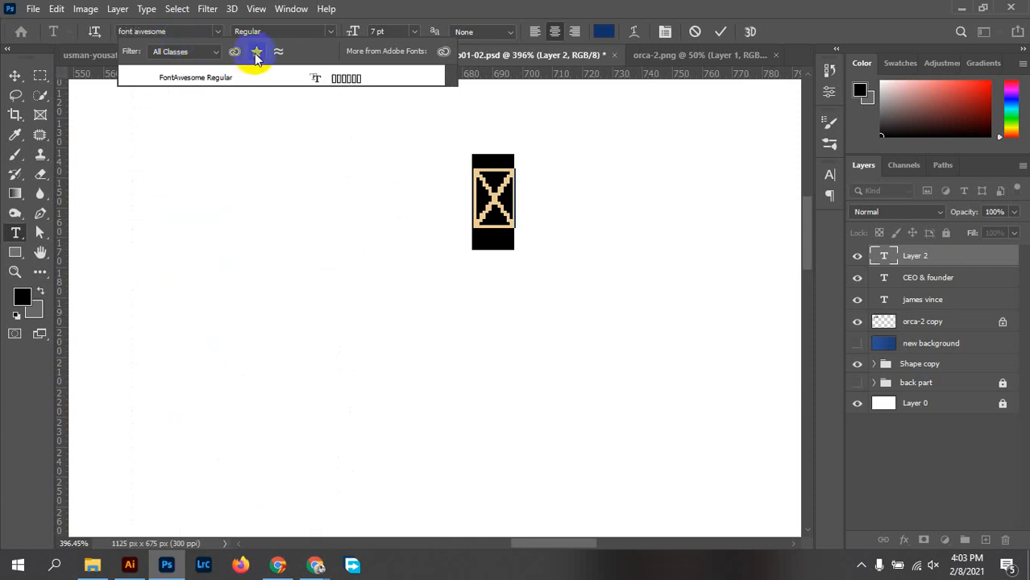
pyautogui.click(350, 78)
pyautogui.moveTo(525, 238); pyautogui.dragTo(517, 202)
pyautogui.click(728, 39)
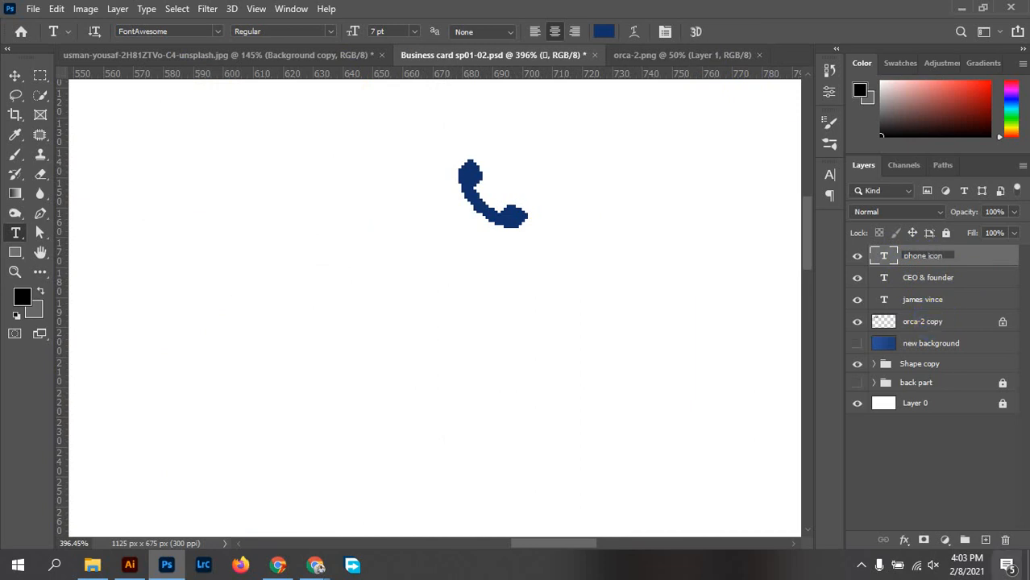
pyautogui.press('Return')
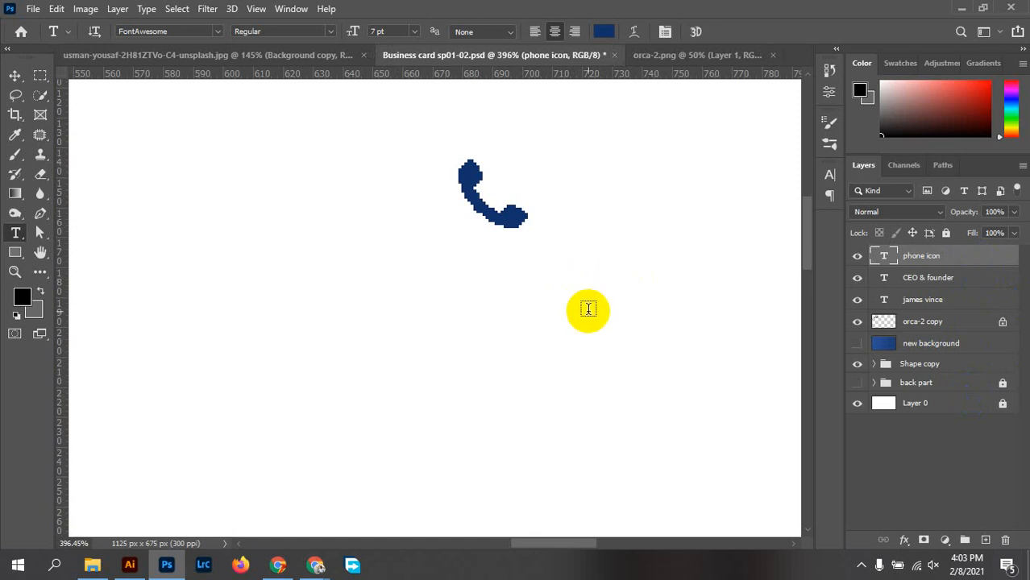
# Scale the phone icon to about 236% and rotate it roughly 101° beside the name
pyautogui.click(14, 75)
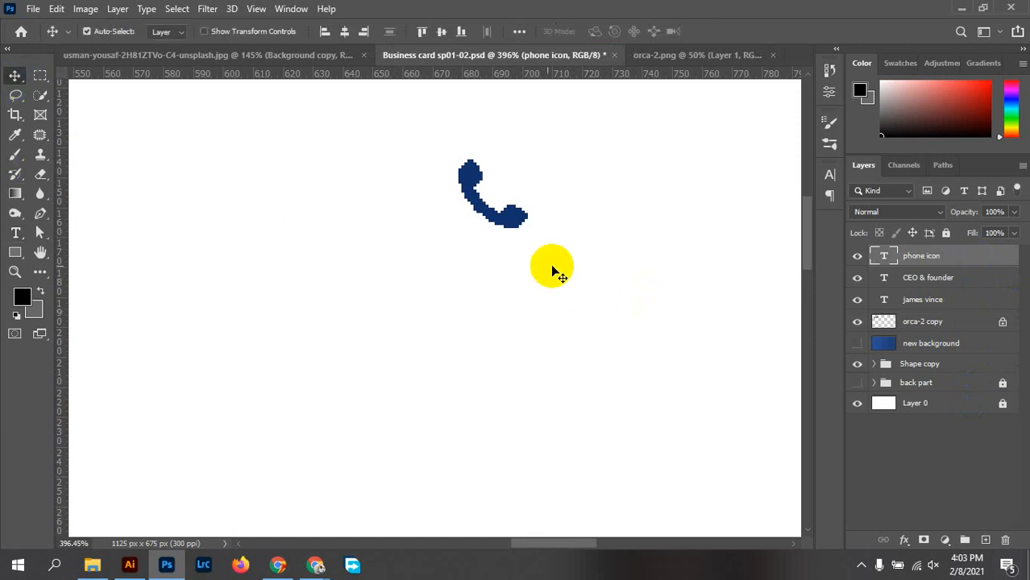
pyautogui.scroll(-10, 540, 262)
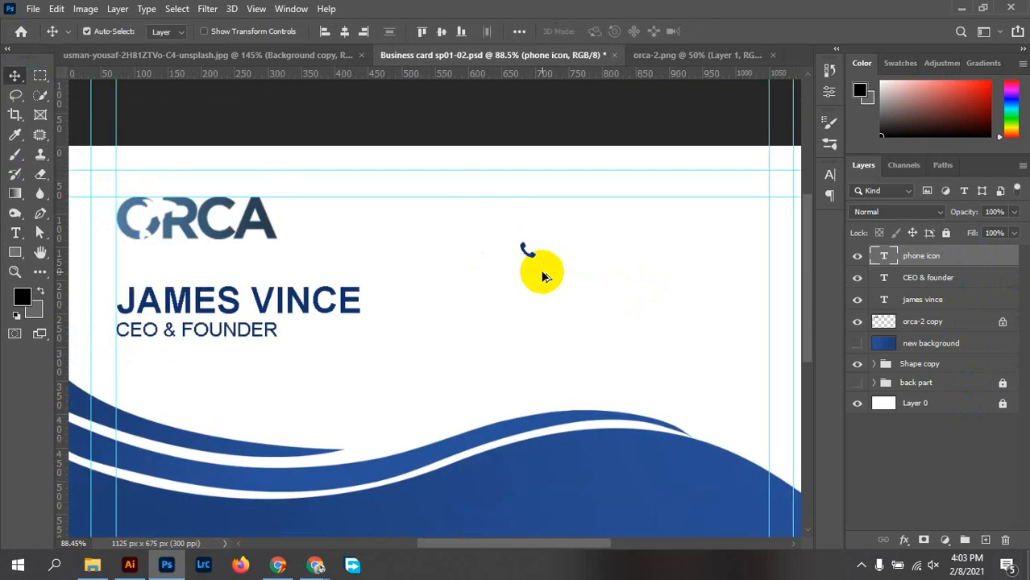
pyautogui.moveTo(541, 272)
pyautogui.mouseDown()
pyautogui.moveTo(502, 251)
pyautogui.moveTo(537, 286)
pyautogui.mouseUp()
pyautogui.hotkey('ctrl', 't')
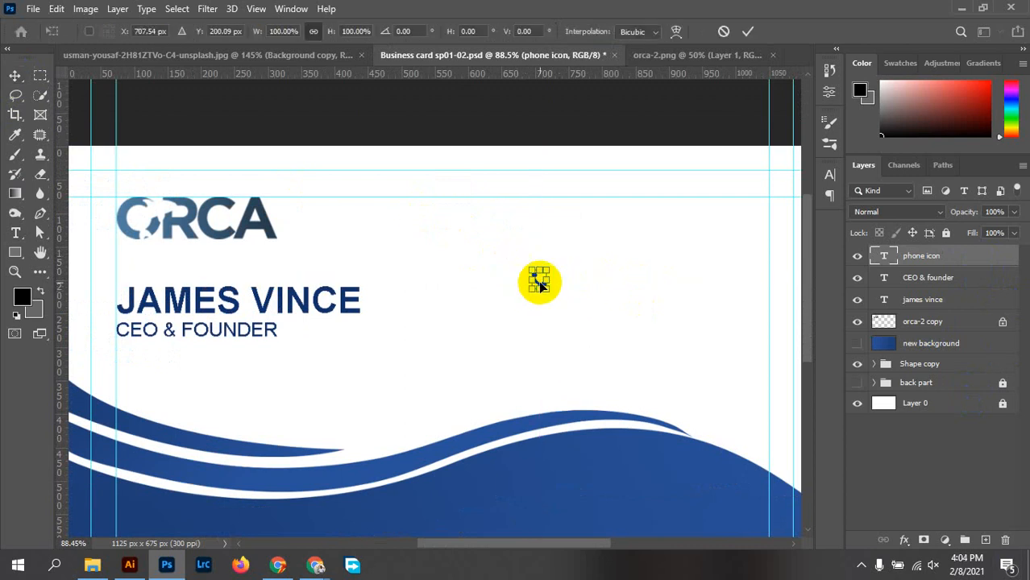
pyautogui.moveTo(547, 287); pyautogui.dragTo(576, 325)
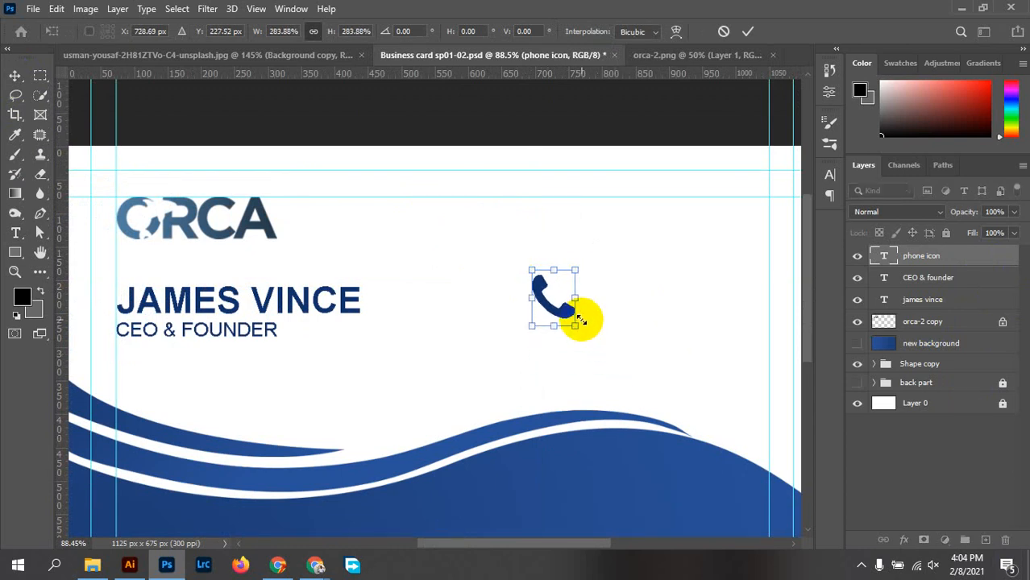
pyautogui.scroll(5, 575, 325)
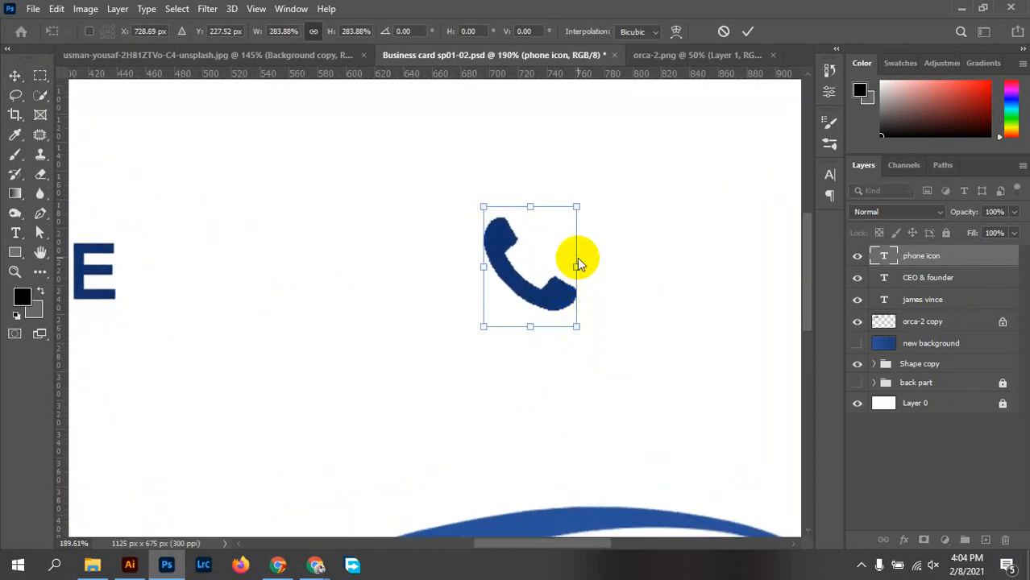
pyautogui.moveTo(575, 268)
pyautogui.mouseDown()
pyautogui.moveTo(617, 270)
pyautogui.moveTo(545, 268)
pyautogui.moveTo(566, 274)
pyautogui.mouseUp()
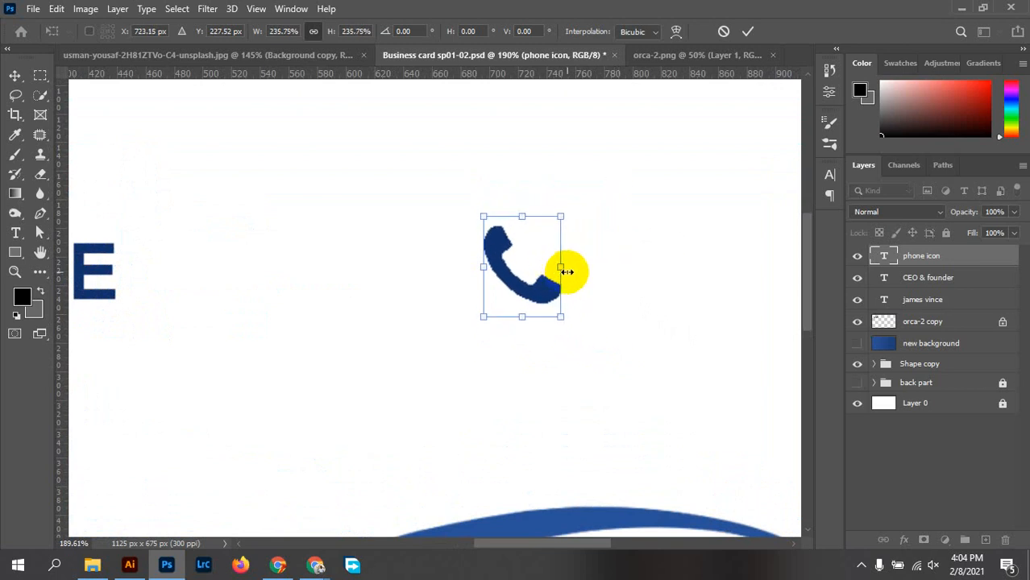
pyautogui.moveTo(568, 335); pyautogui.dragTo(323, 355)
pyautogui.click(749, 33)
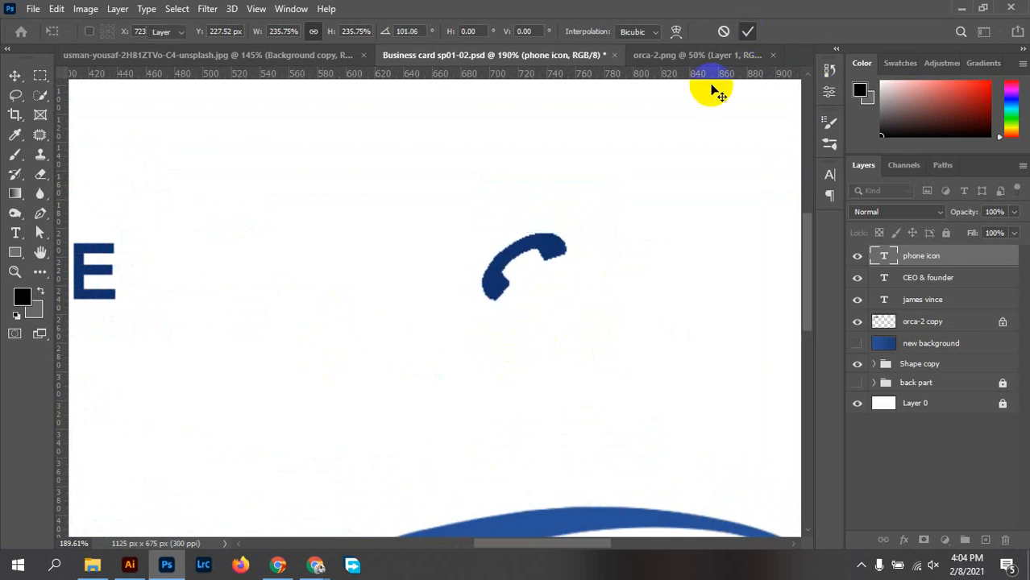
pyautogui.scroll(-4, 588, 282)
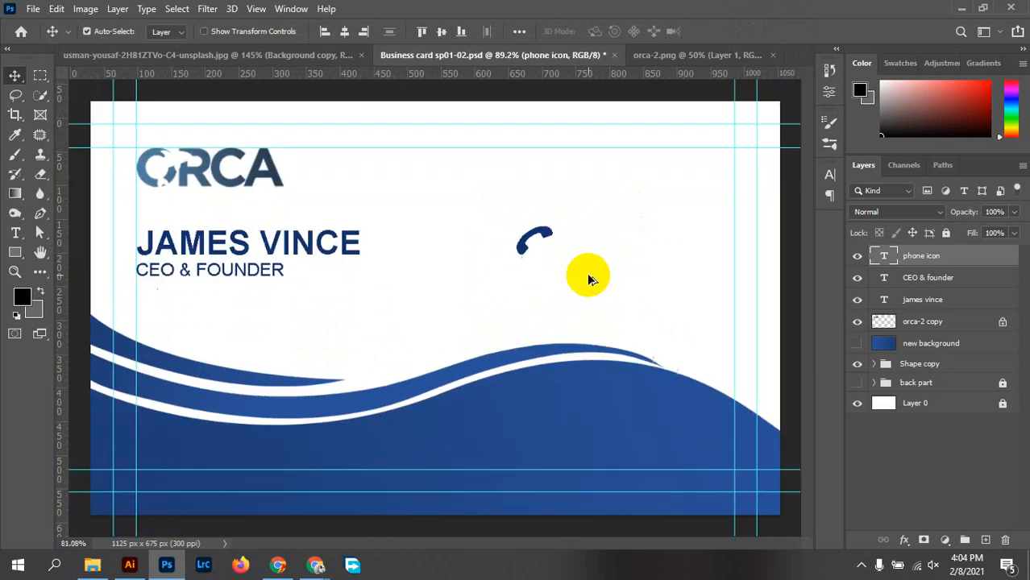
# Move the phone icon up and slightly left, and rotate it back about 6°
pyautogui.scroll(2, 545, 258)
pyautogui.moveTo(535, 250); pyautogui.dragTo(526, 173)
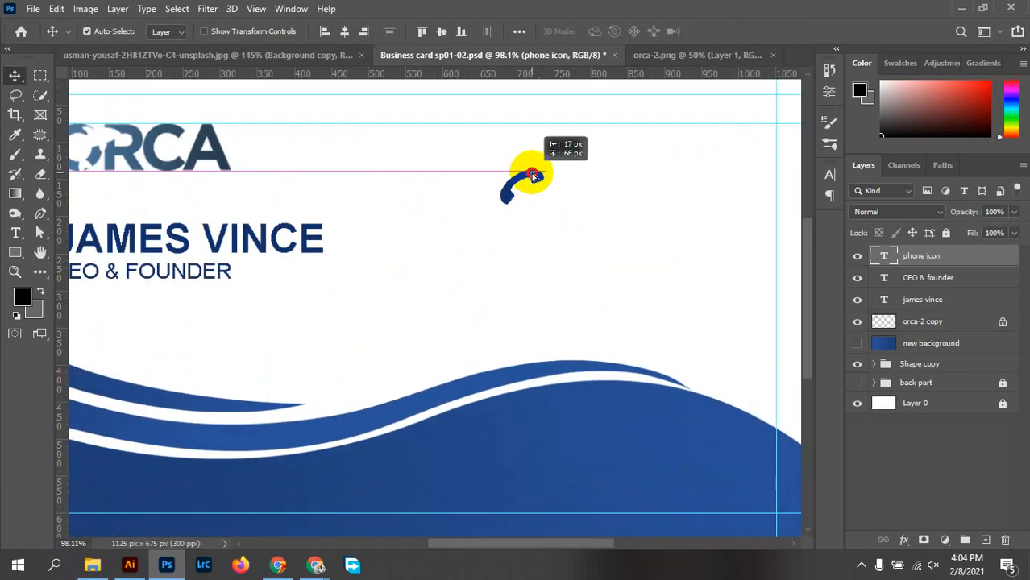
pyautogui.hotkey('ctrl', 't')
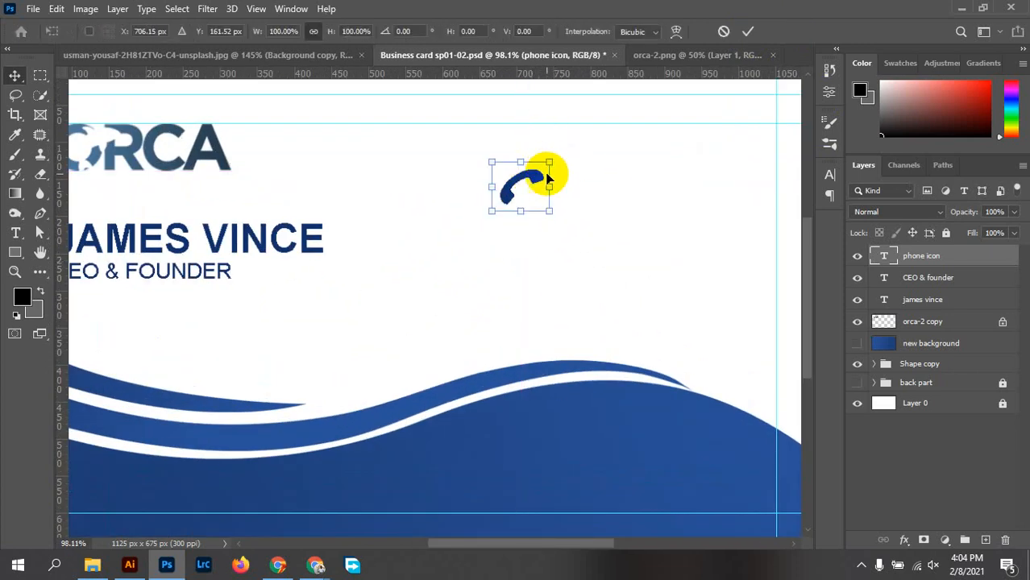
pyautogui.moveTo(561, 161)
pyautogui.mouseDown()
pyautogui.moveTo(555, 149)
pyautogui.moveTo(558, 158)
pyautogui.mouseUp()
pyautogui.click(748, 32)
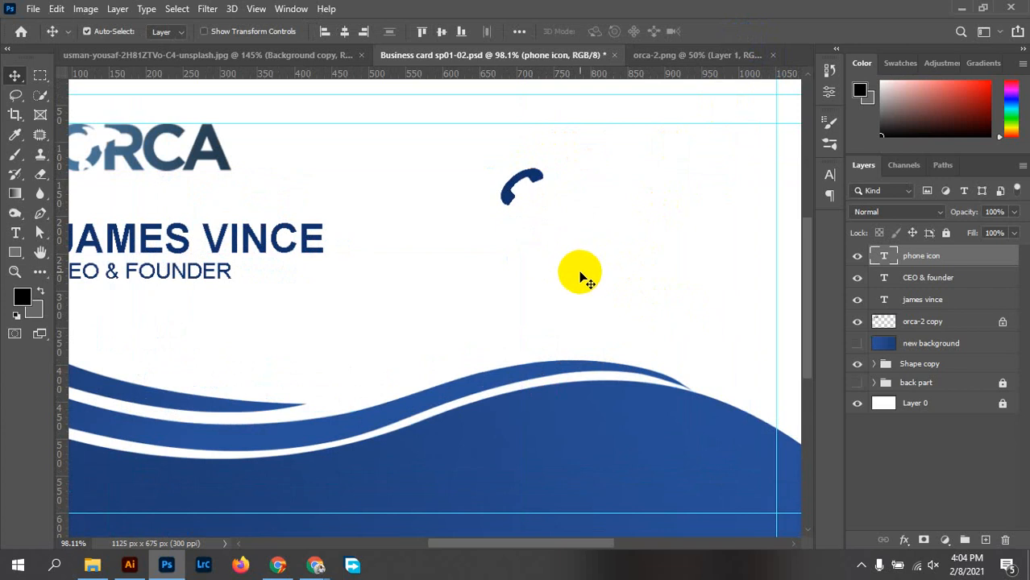
# Add two vertical guides bracketing the phone icon, one at X 730.9 px
pyautogui.moveTo(59, 317); pyautogui.dragTo(499, 364)
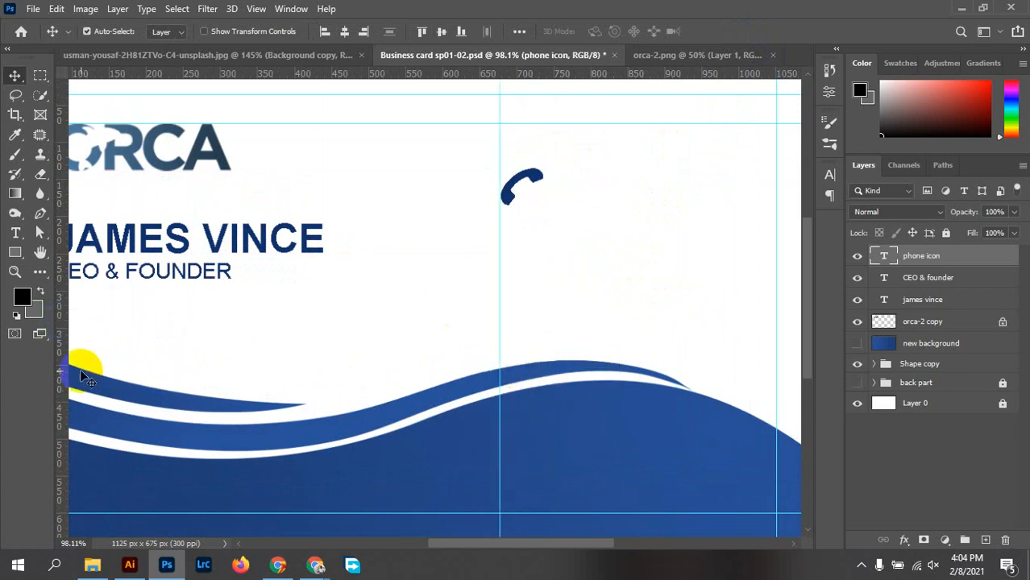
pyautogui.moveTo(62, 376); pyautogui.dragTo(558, 377)
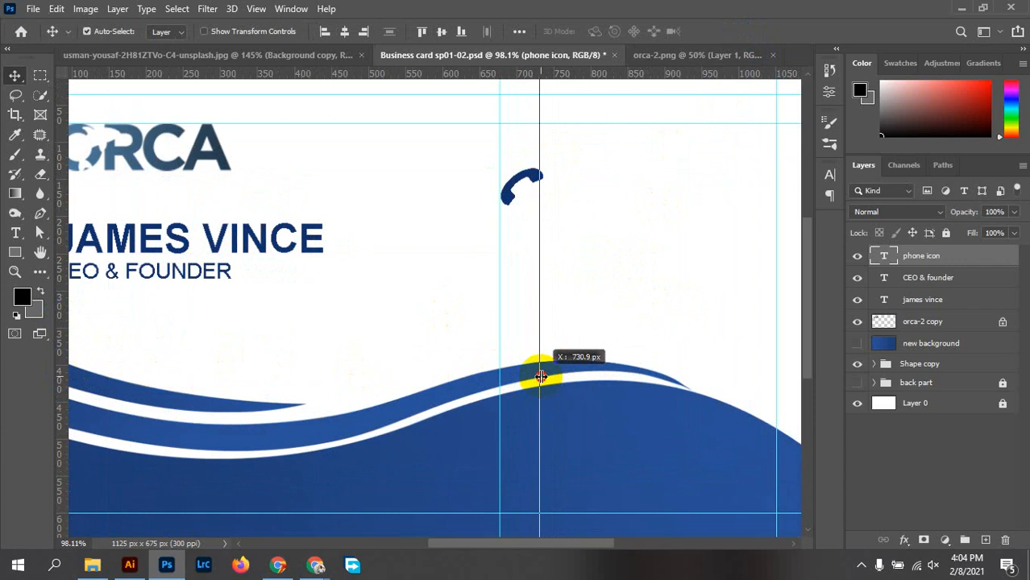
pyautogui.moveTo(541, 376); pyautogui.dragTo(541, 376)
pyautogui.scroll(-2, 544, 369)
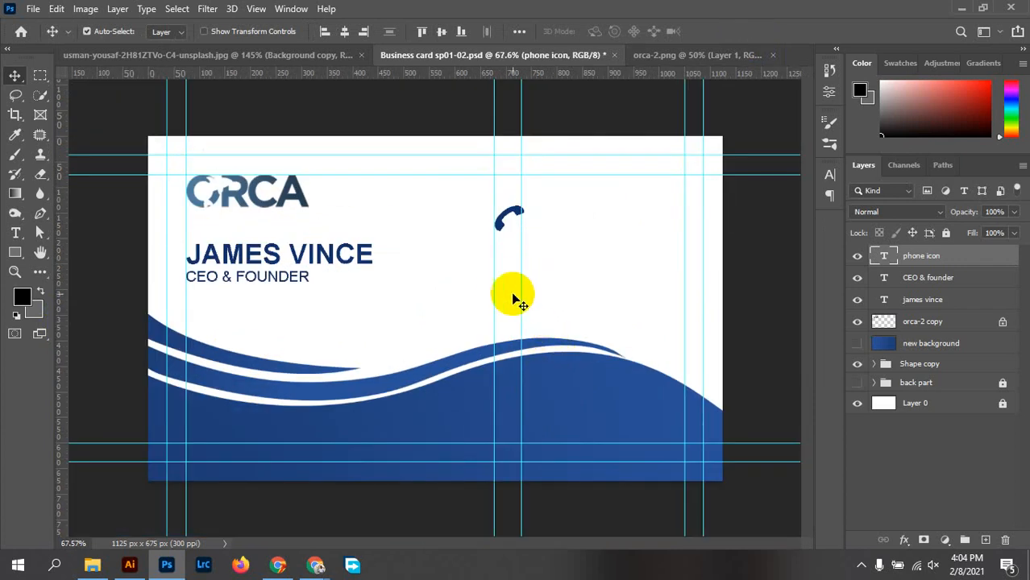
# Shift a vertical guide left to about X 622 px and nudge the phone icon between the guides
pyautogui.moveTo(493, 277)
pyautogui.mouseDown()
pyautogui.moveTo(466, 277)
pyautogui.moveTo(499, 272)
pyautogui.moveTo(489, 273)
pyautogui.mouseUp()
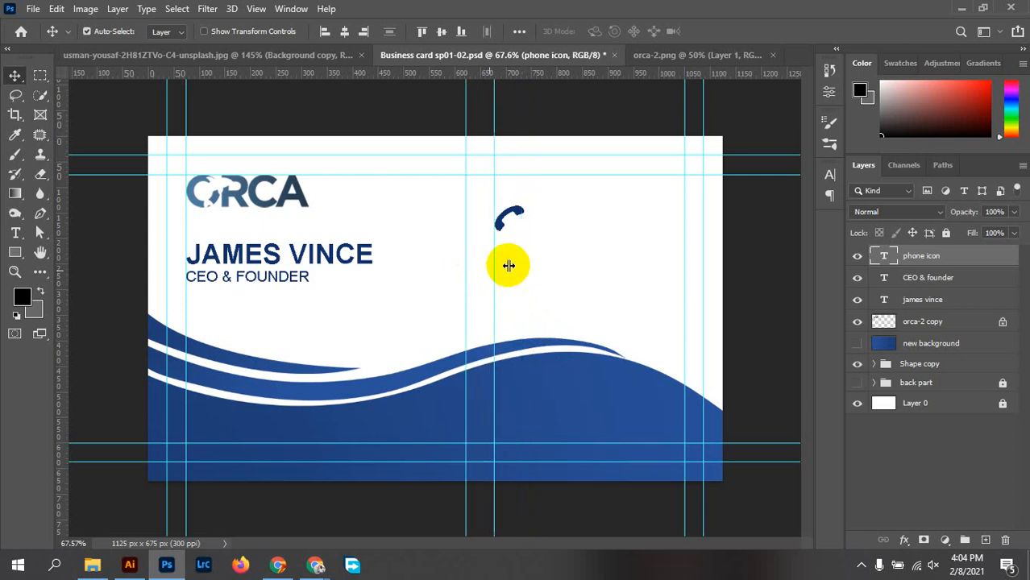
pyautogui.keyDown('alt'); pyautogui.scroll(3, 510, 232); pyautogui.keyUp('alt')
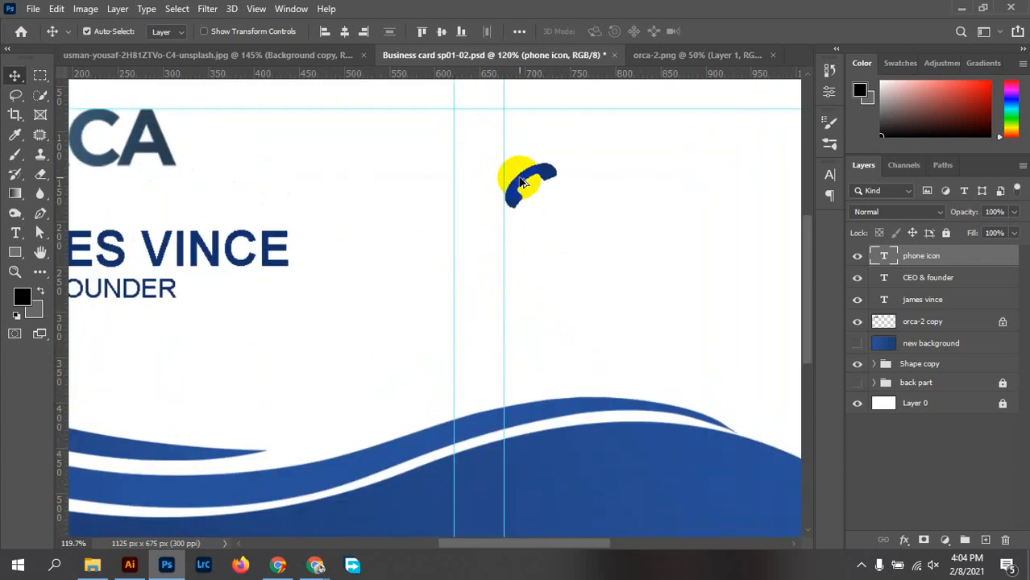
pyautogui.moveTo(524, 171); pyautogui.dragTo(462, 205)
pyautogui.scroll(5, 464, 209)
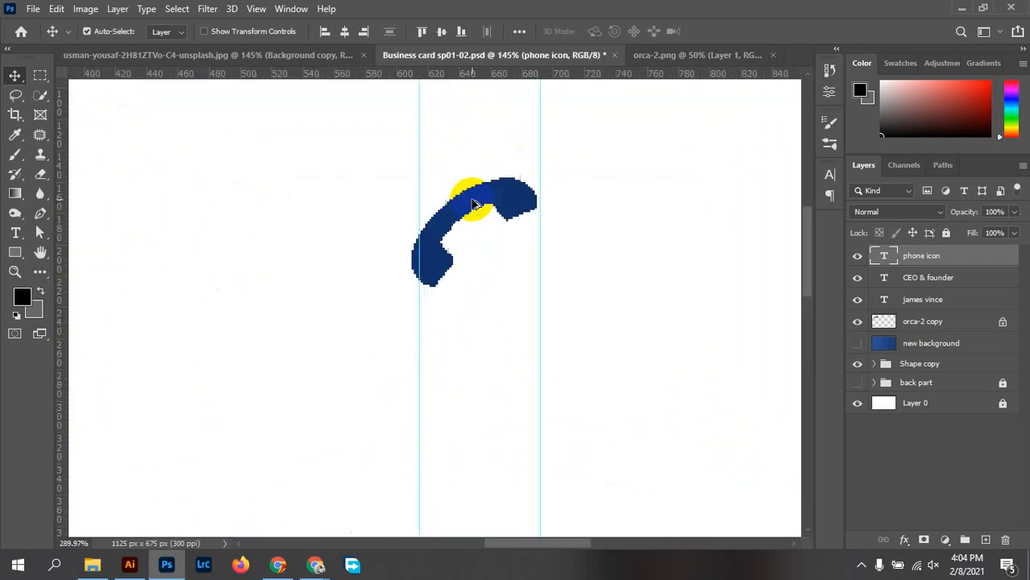
pyautogui.moveTo(427, 233); pyautogui.dragTo(443, 234)
pyautogui.moveTo(421, 285); pyautogui.dragTo(413, 282)
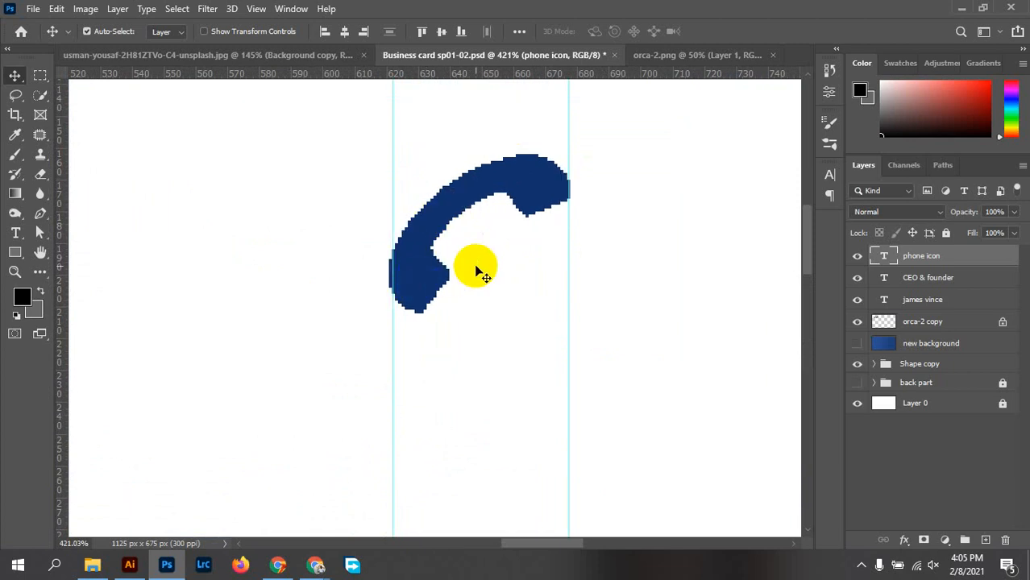
pyautogui.press('Right')
pyautogui.press('Right')
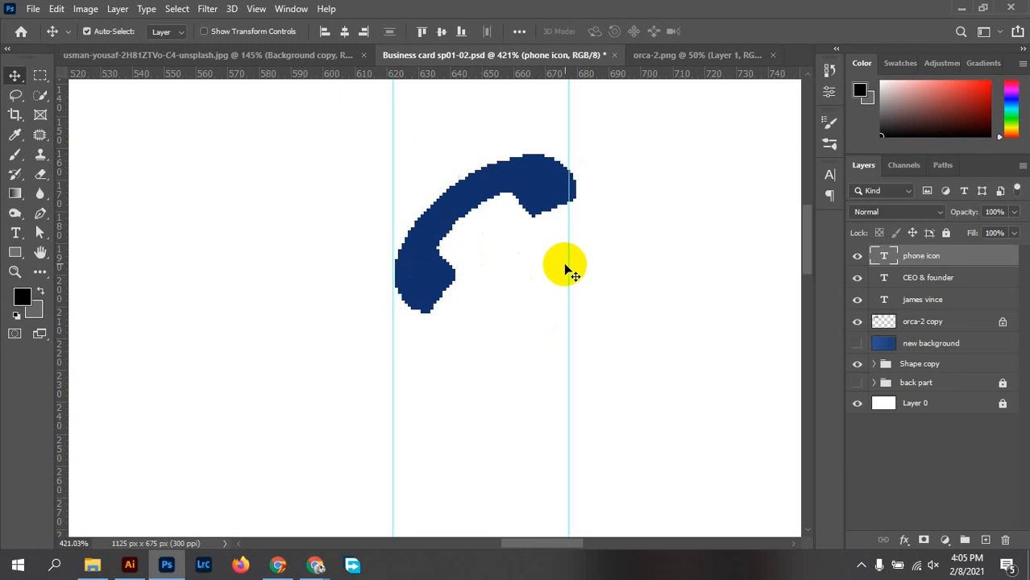
# Shrink the phone icon to about 95%, then return to Chrome
pyautogui.hotkey('ctrl', 't')
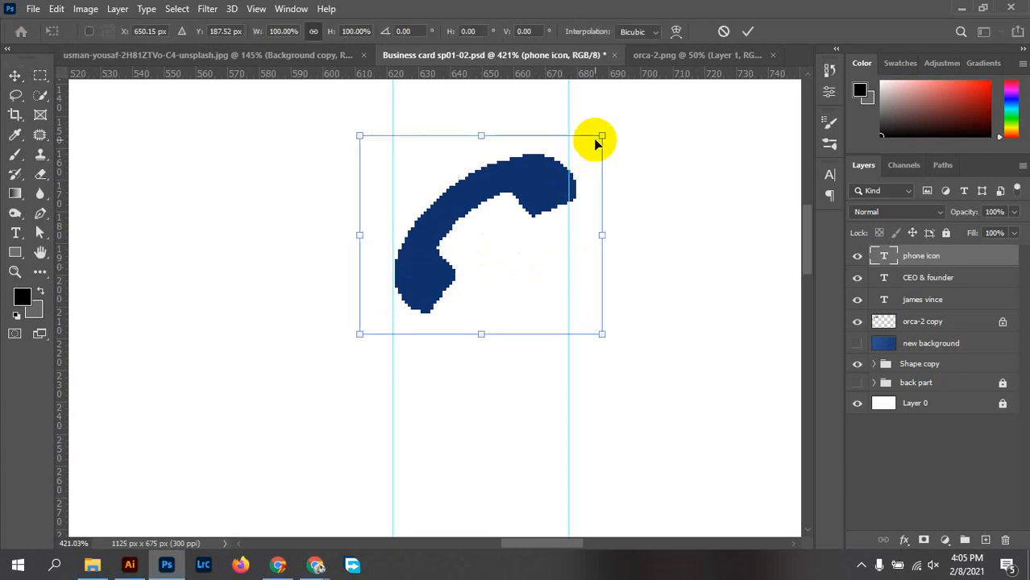
pyautogui.moveTo(602, 135); pyautogui.dragTo(591, 143)
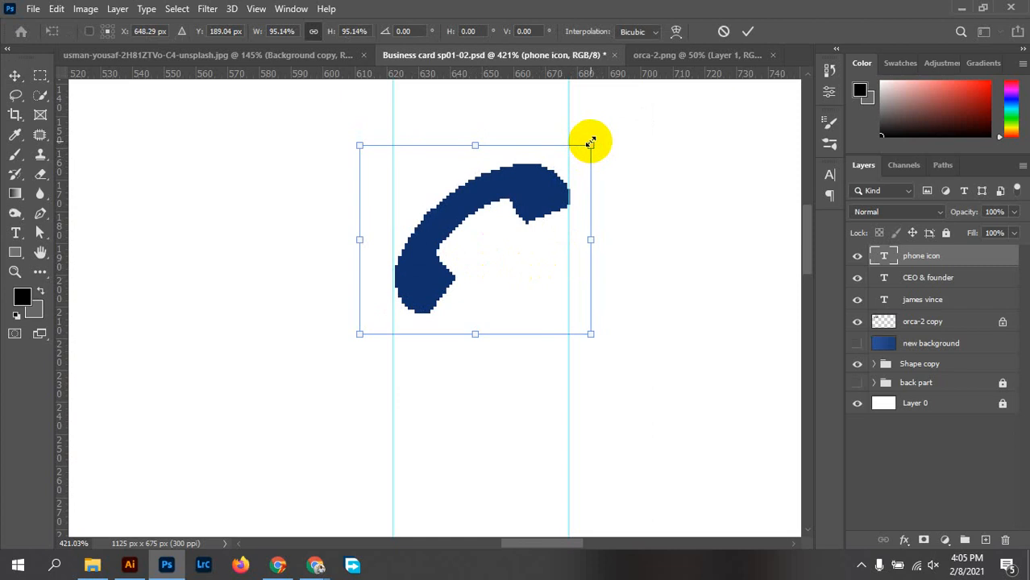
pyautogui.click(748, 30)
pyautogui.scroll(-8, 594, 339)
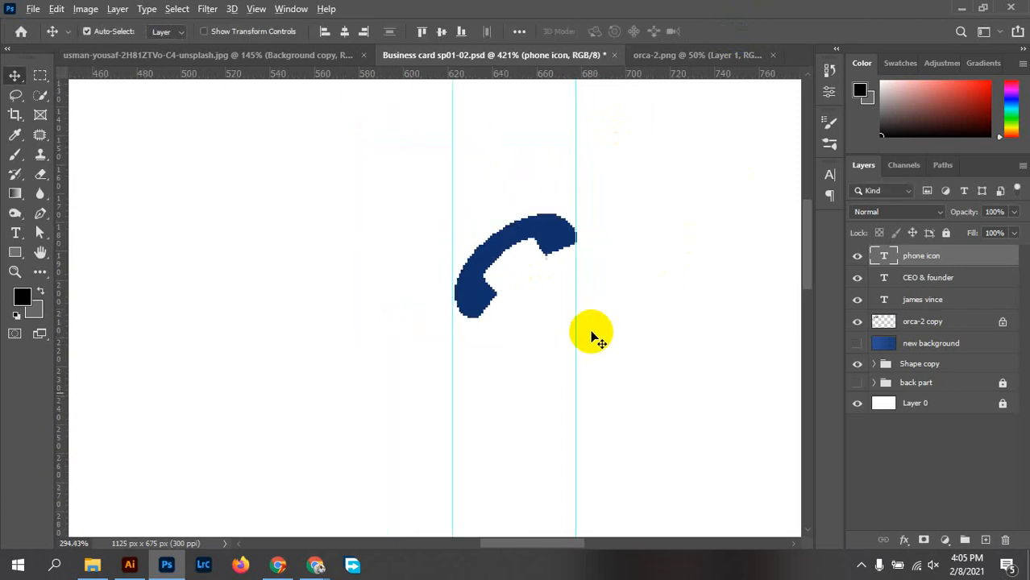
pyautogui.scroll(-2, 594, 338)
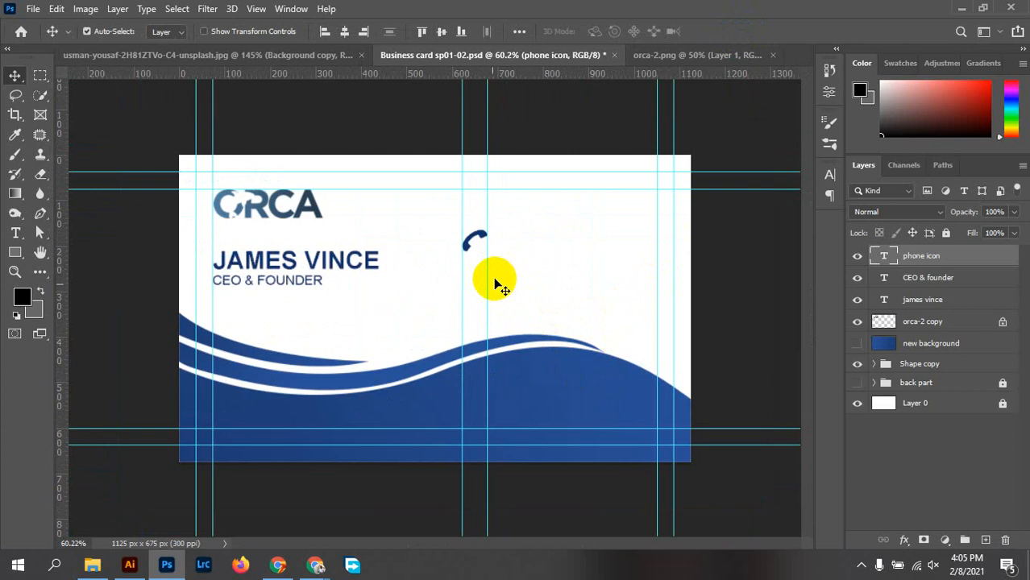
pyautogui.click(315, 567)
# On the Font Awesome cheatsheet, replace the 'phone' search with 'mail', then 'email'
pyautogui.click(272, 496)
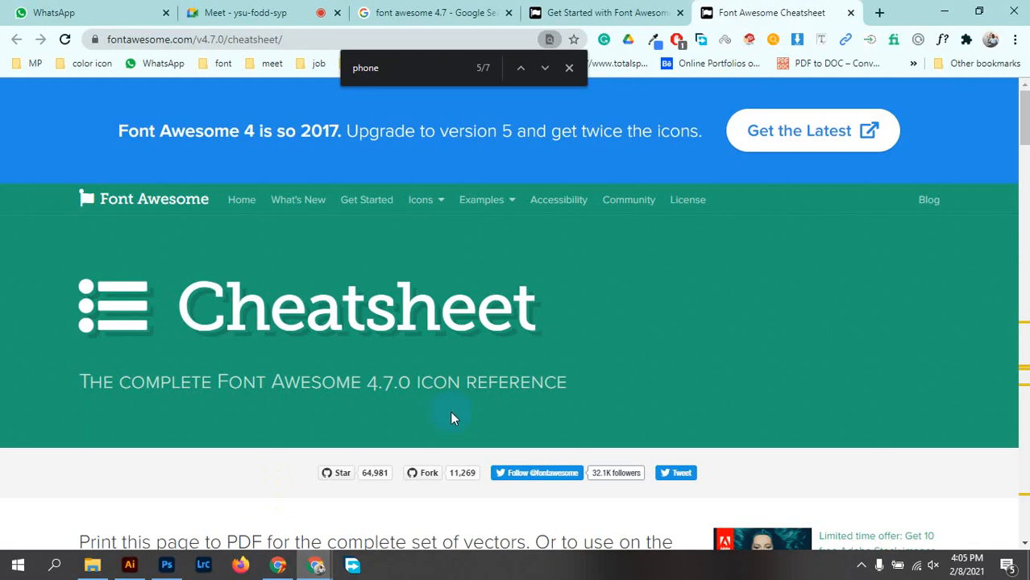
pyautogui.scroll(-10, 679, 270)
pyautogui.click(377, 66)
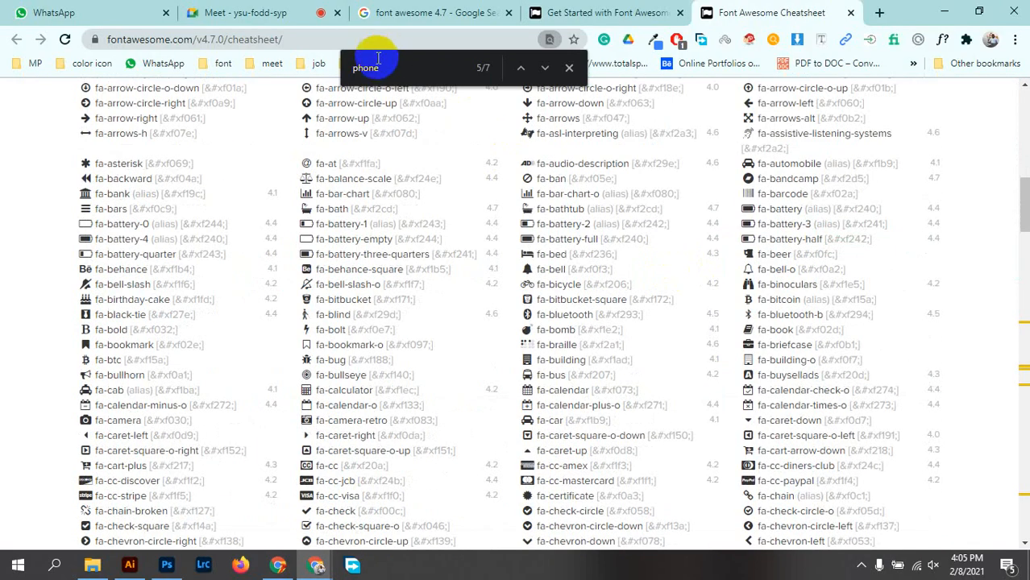
pyautogui.click(398, 71)
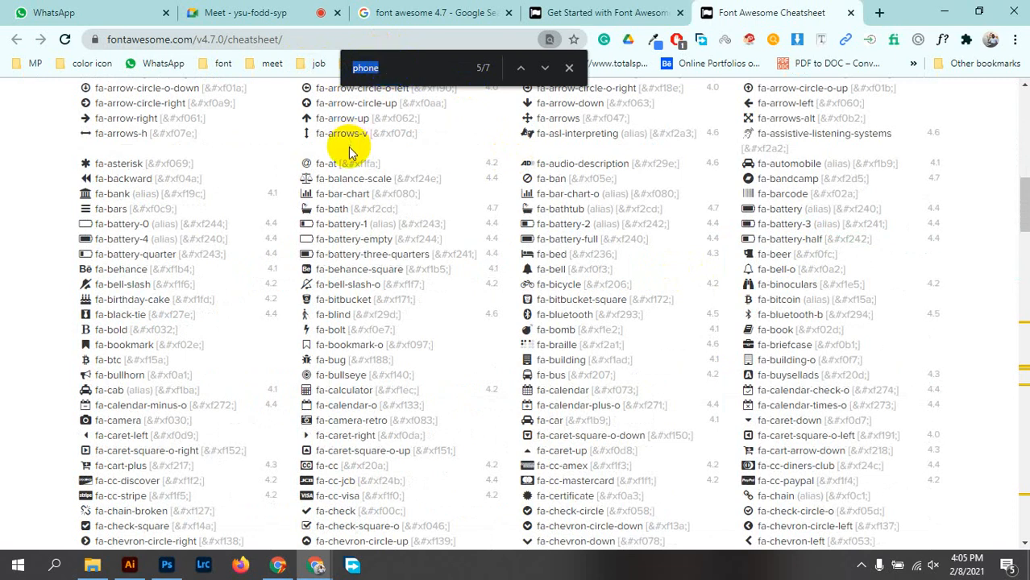
pyautogui.write('mail')
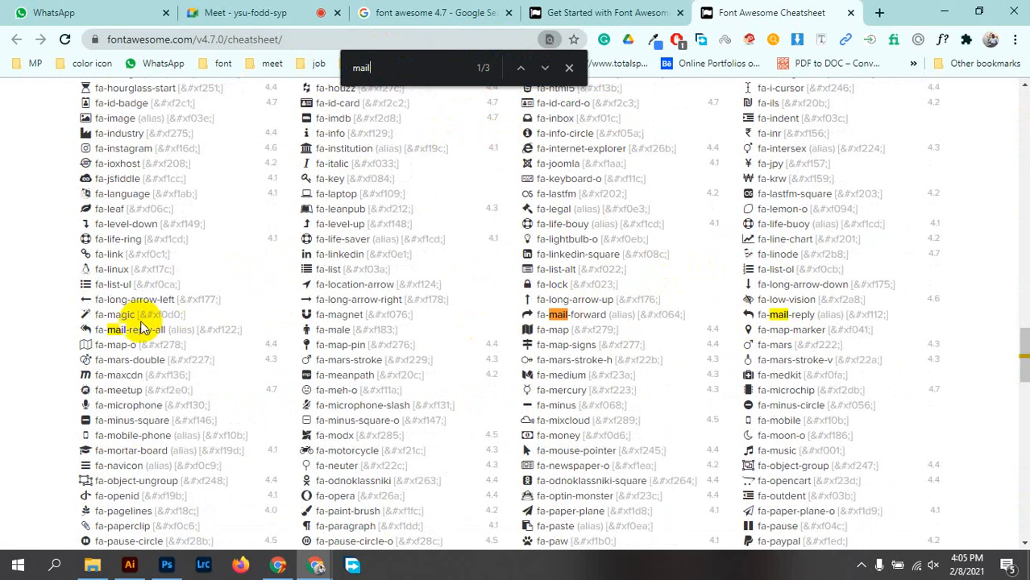
pyautogui.click(356, 65)
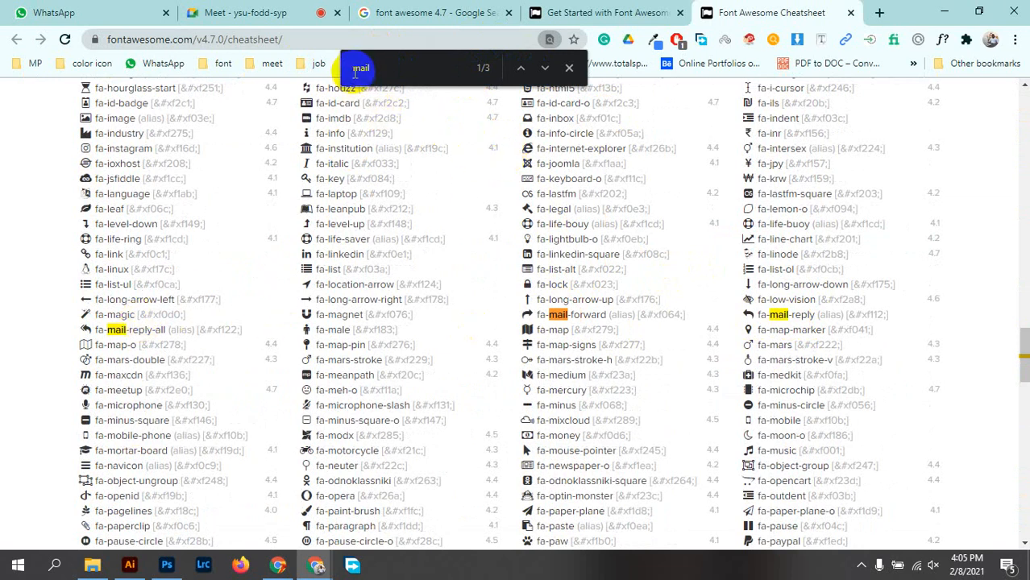
pyautogui.write('e')
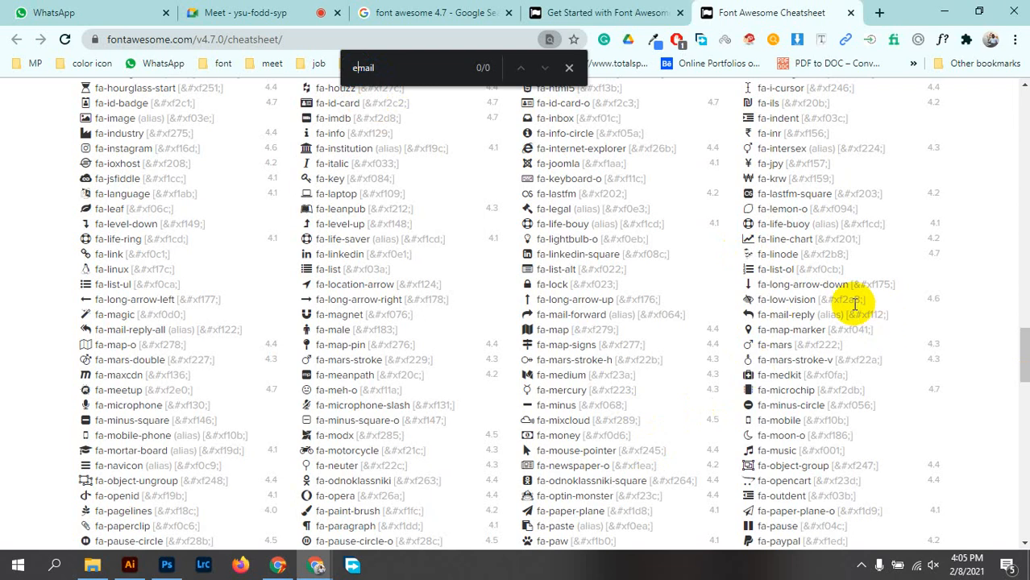
# Search the cheatsheet for 'message', then 'sm', scrolling through the icon list
pyautogui.moveTo(405, 68); pyautogui.dragTo(310, 66)
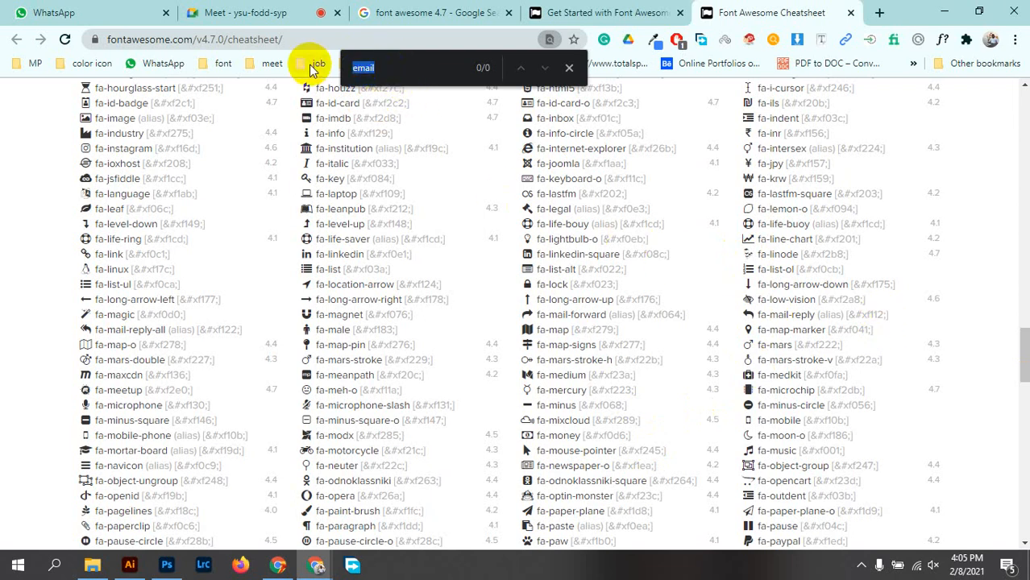
pyautogui.write('messa')
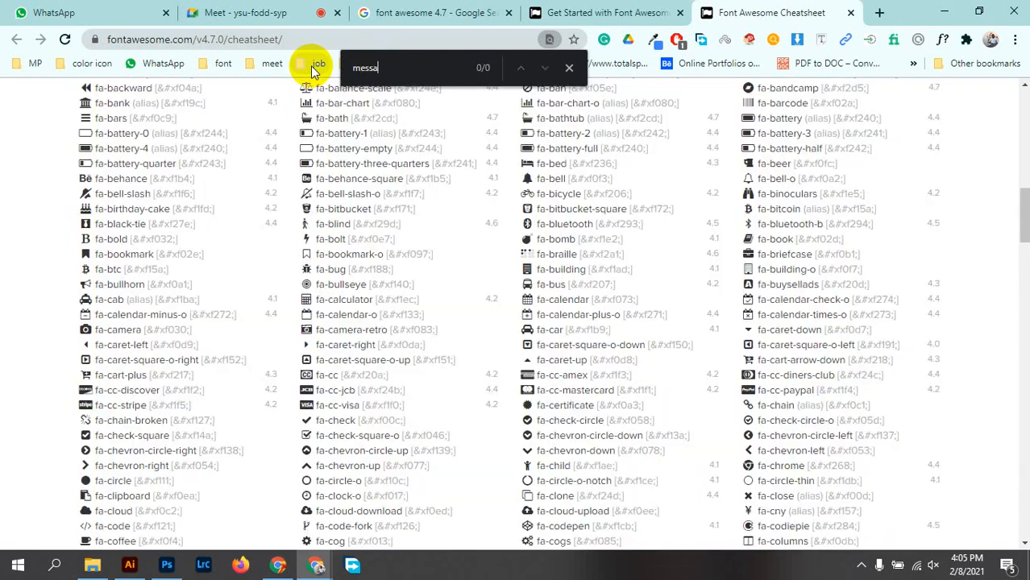
pyautogui.write('ge')
pyautogui.moveTo(426, 68); pyautogui.dragTo(369, 69)
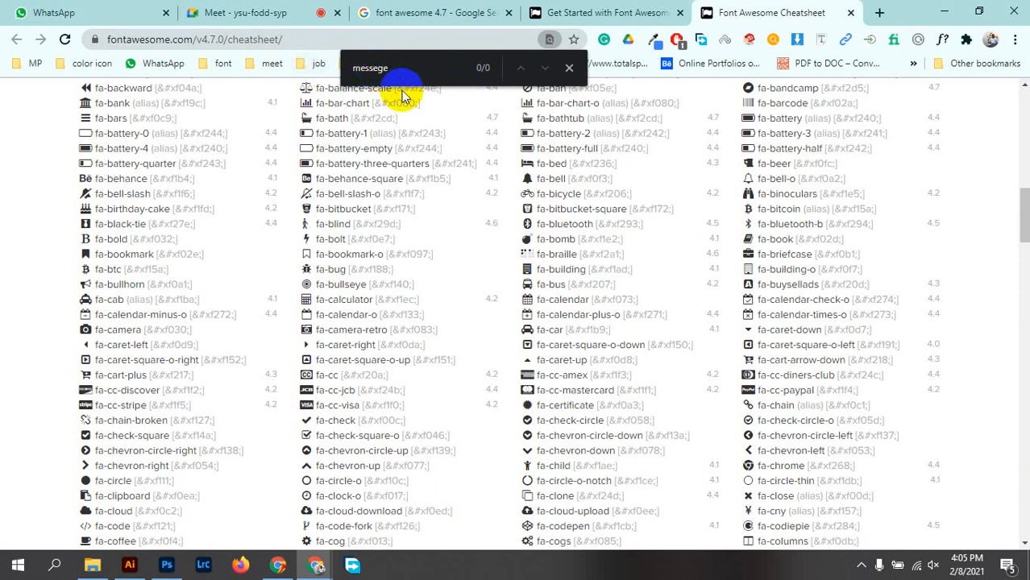
pyautogui.moveTo(391, 64); pyautogui.dragTo(312, 51)
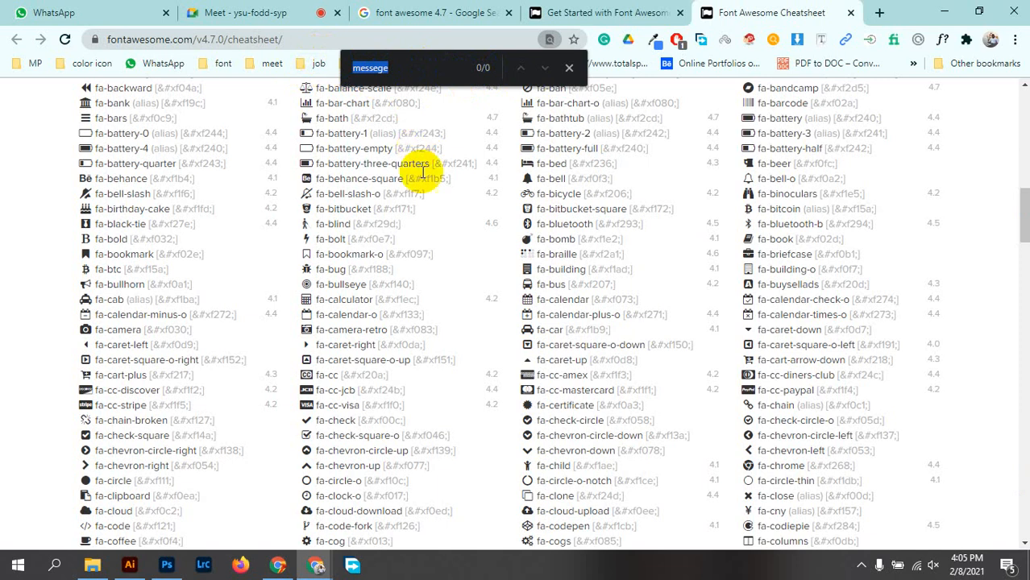
pyautogui.scroll(3, 482, 279)
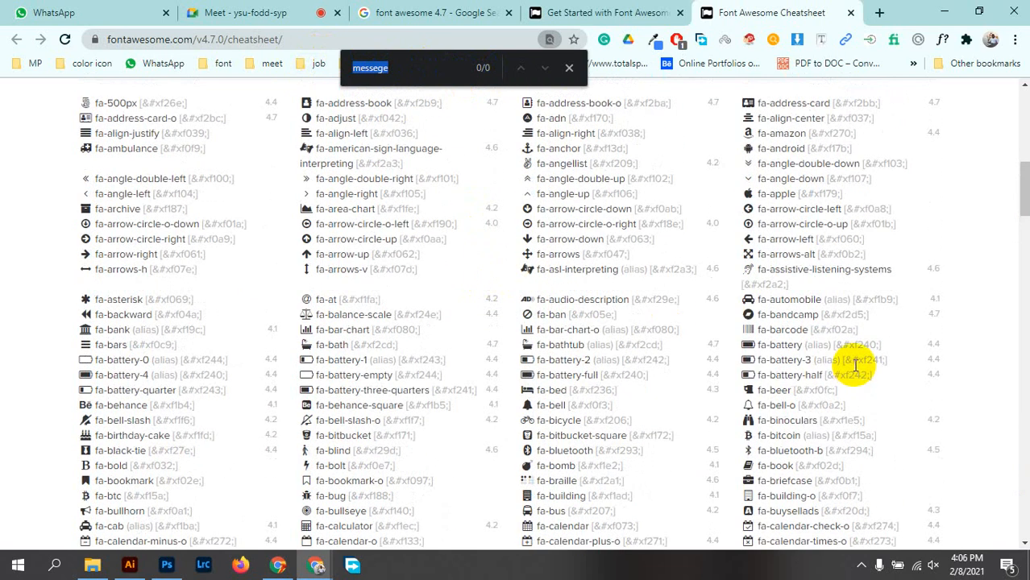
pyautogui.scroll(-4, 851, 365)
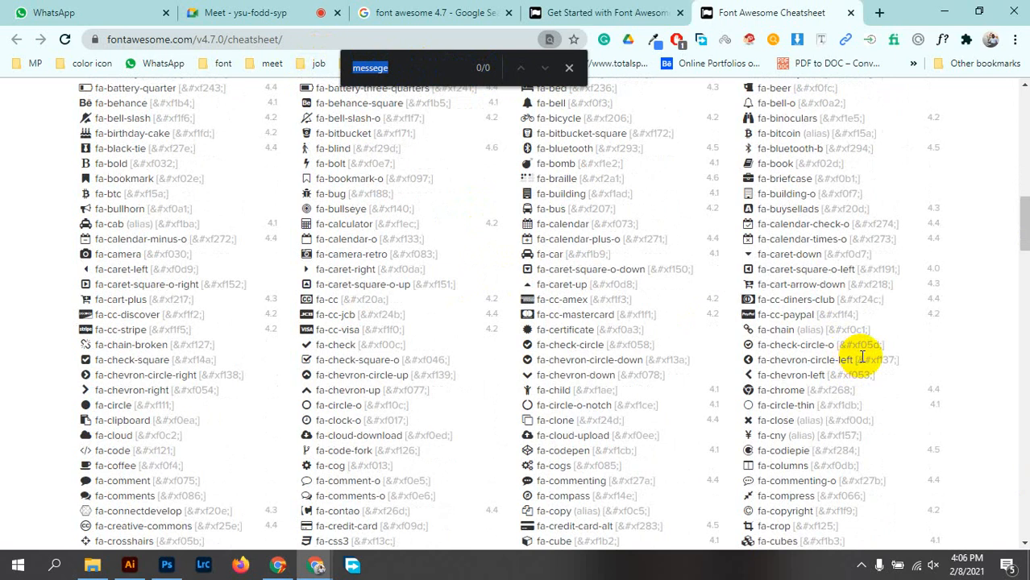
pyautogui.write('sm')
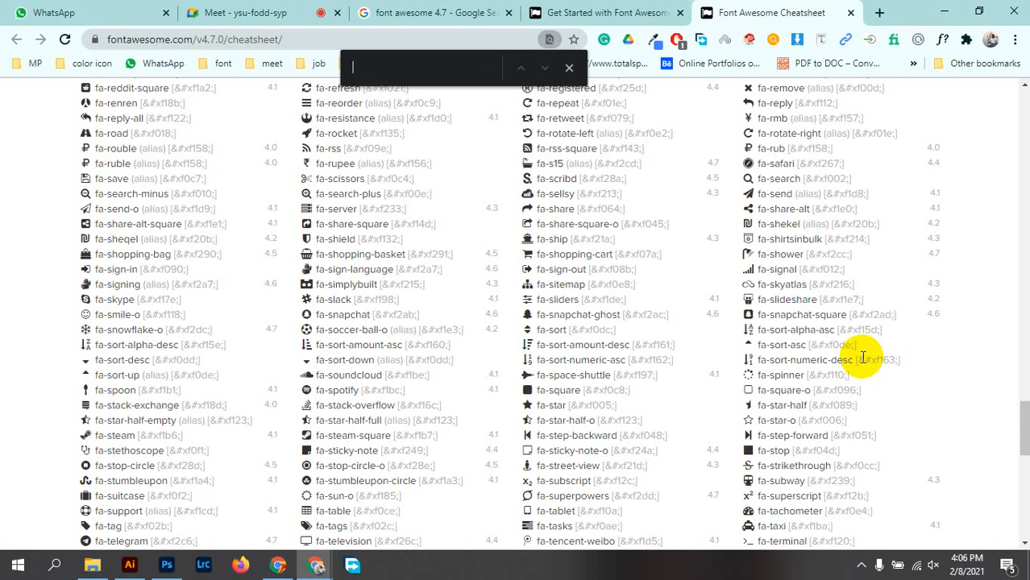
# Search 'send', copy the fa-send paper-plane glyph, and return to the Photoshop card
pyautogui.write('se')
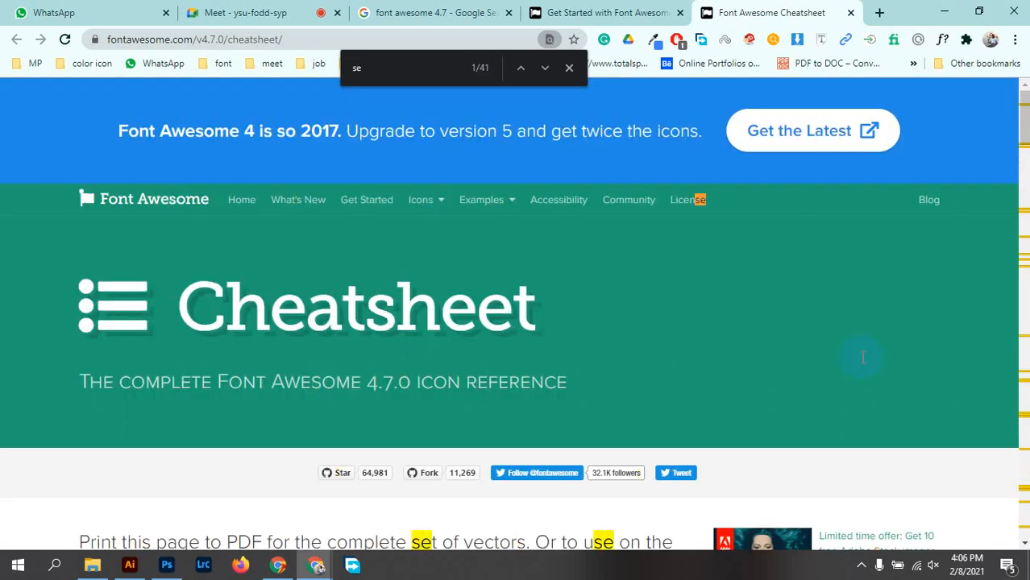
pyautogui.write('nd')
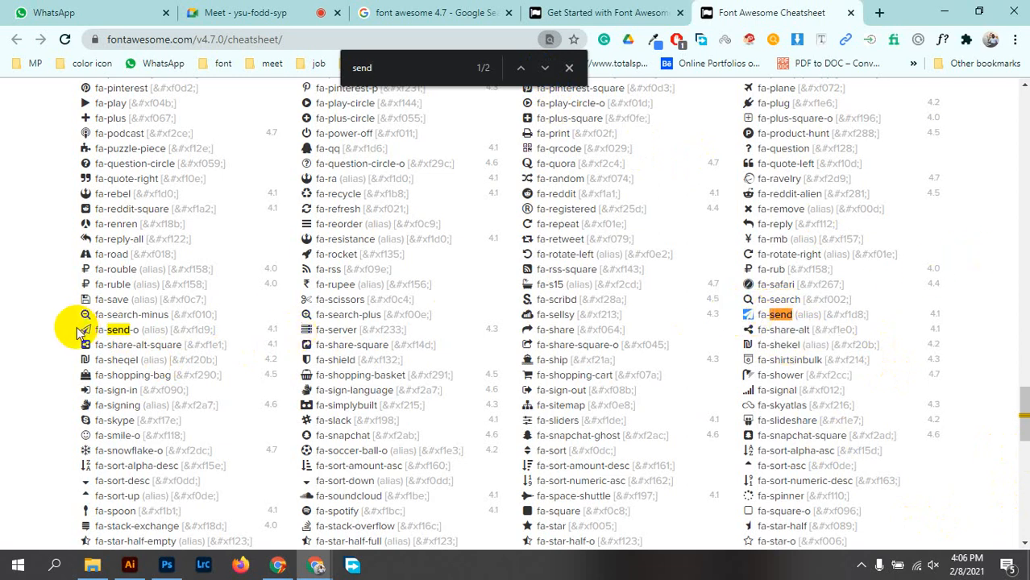
pyautogui.click(746, 315)
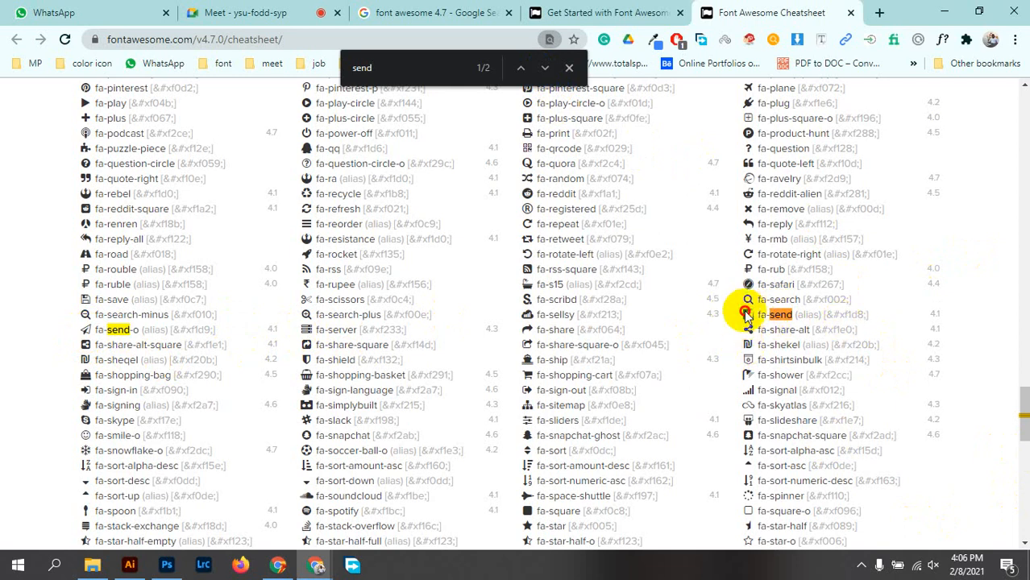
pyautogui.rightClick(746, 315)
pyautogui.click(765, 320)
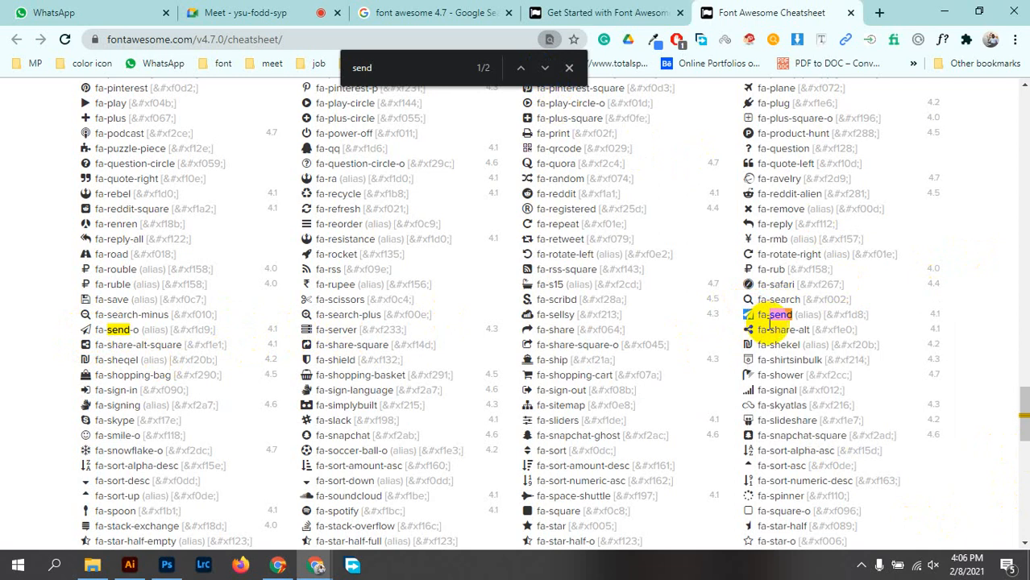
pyautogui.click(166, 566)
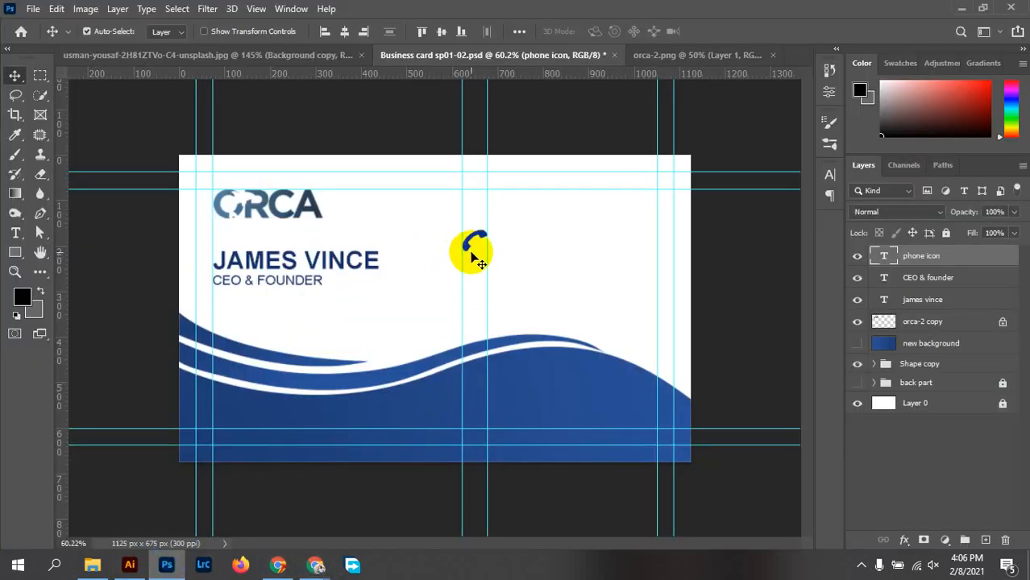
# Try pasting the paper-plane glyph into a duplicated phone icon, then delete that duplicate layer
pyautogui.scroll(3, 476, 256)
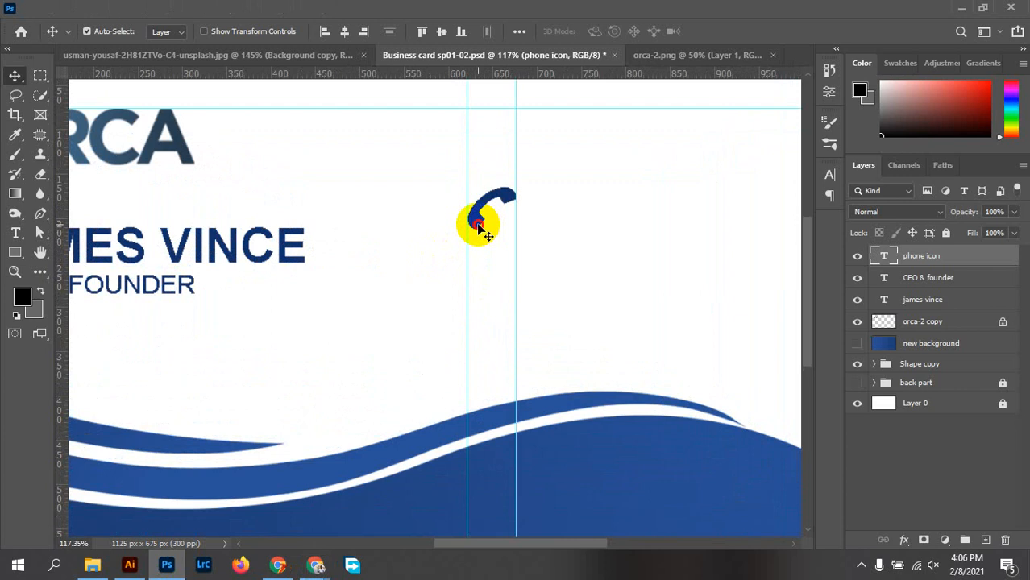
pyautogui.moveTo(476, 221); pyautogui.dragTo(477, 277)
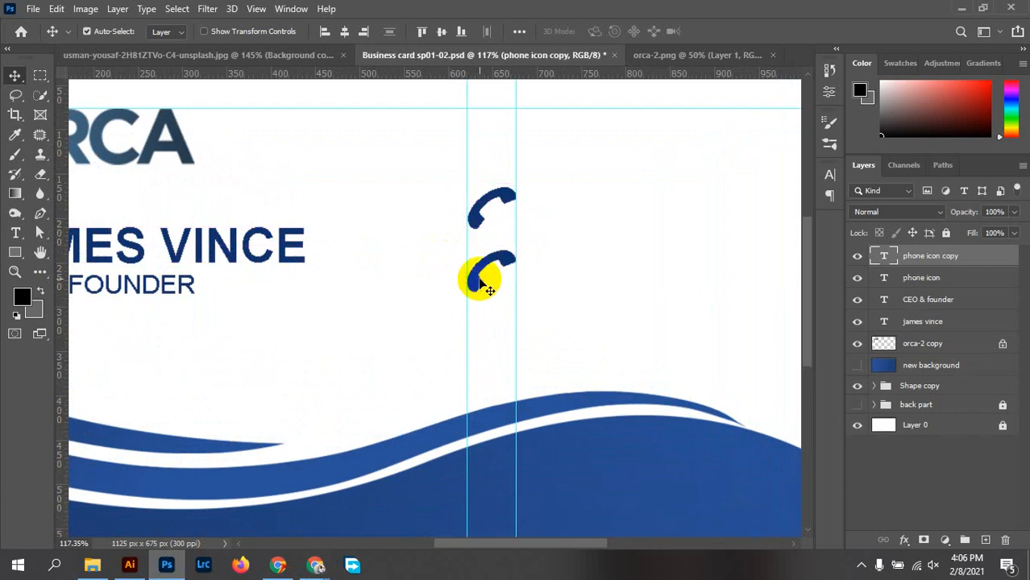
pyautogui.doubleClick(477, 277)
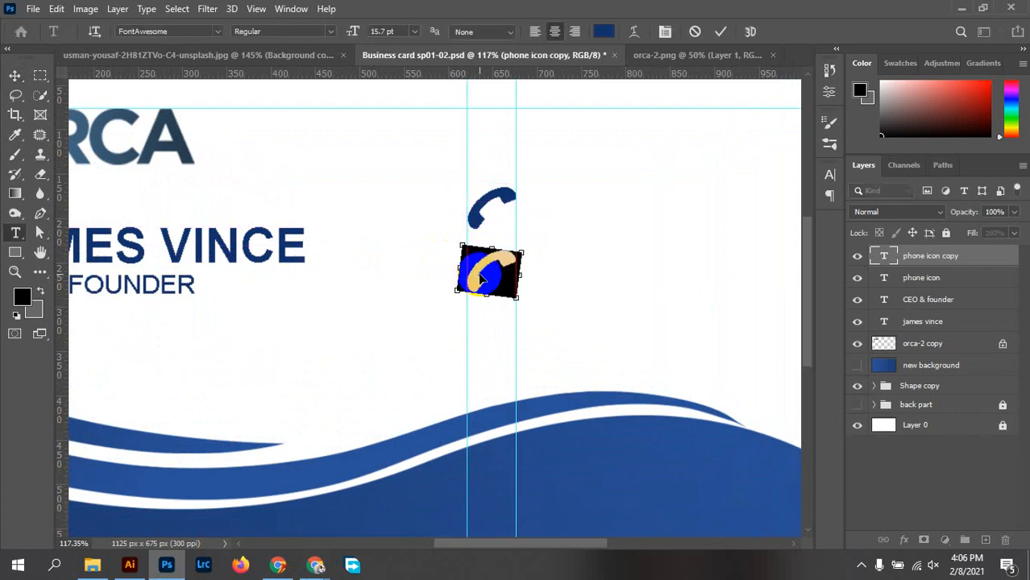
pyautogui.hotkey('ctrl', 'v')
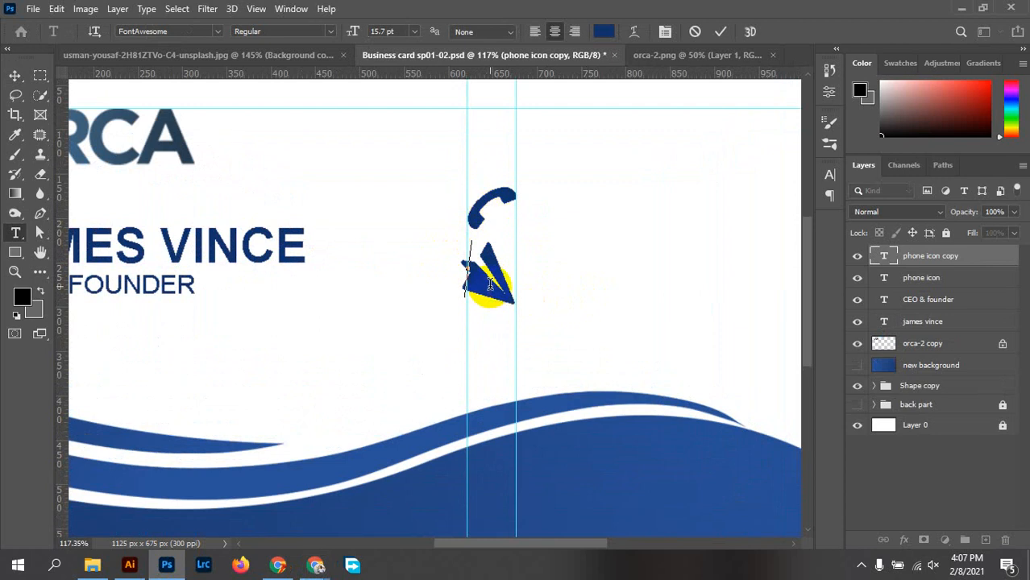
pyautogui.click(693, 31)
pyautogui.press('v')
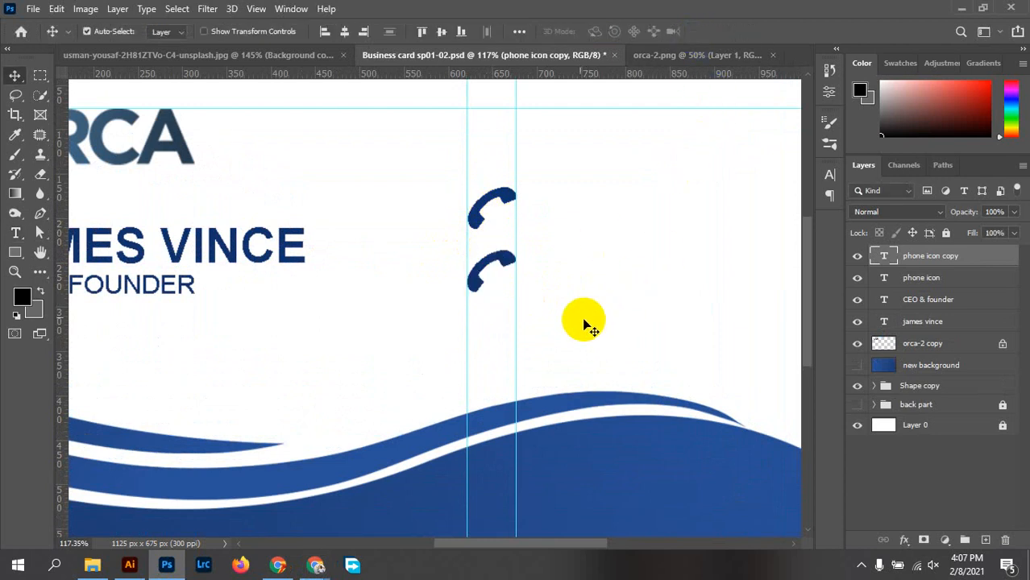
pyautogui.press('Delete')
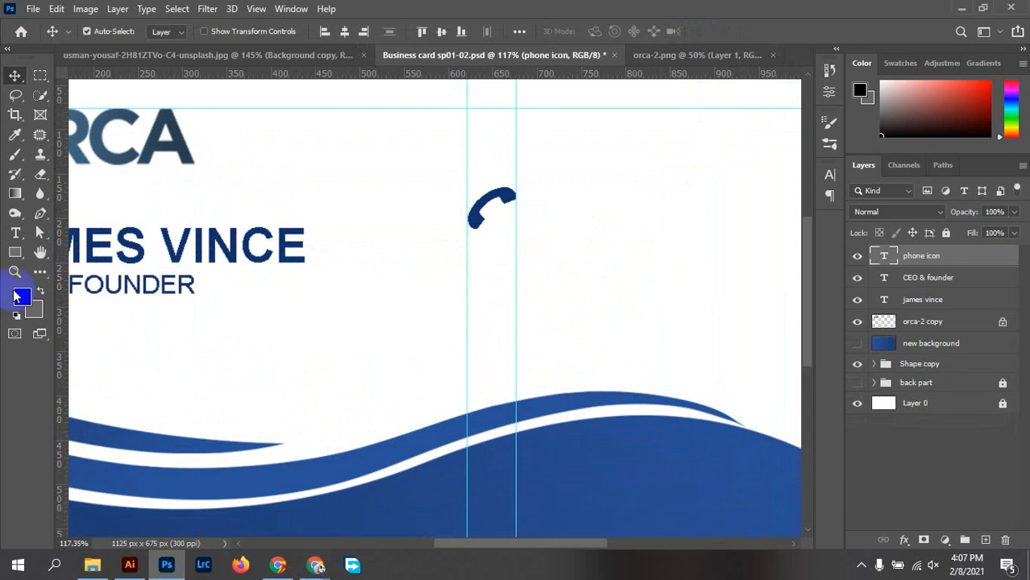
# Create a new text layer below the phone icon with the paper-plane glyph set in FontAwesome
pyautogui.click(18, 238)
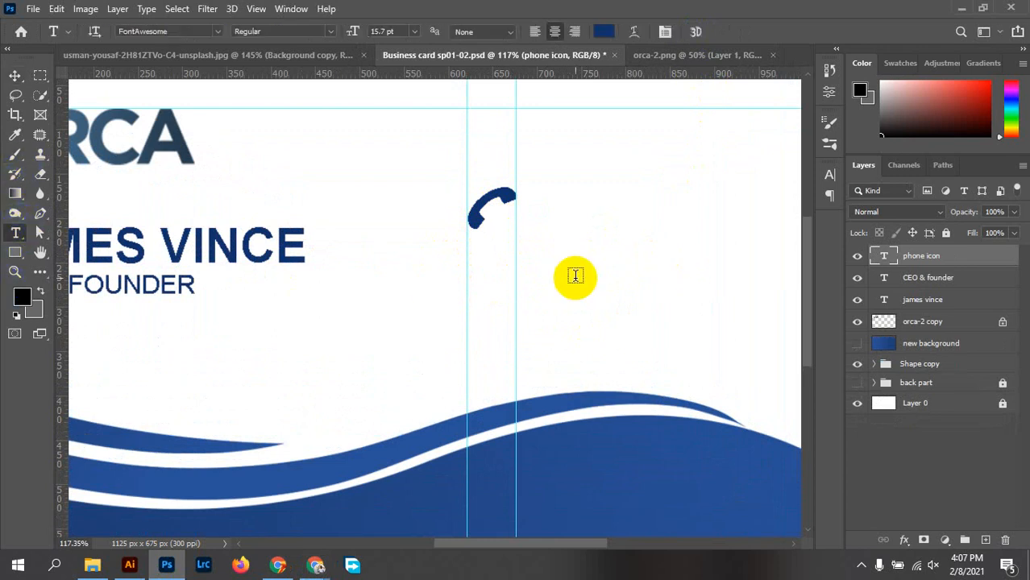
pyautogui.click(474, 287)
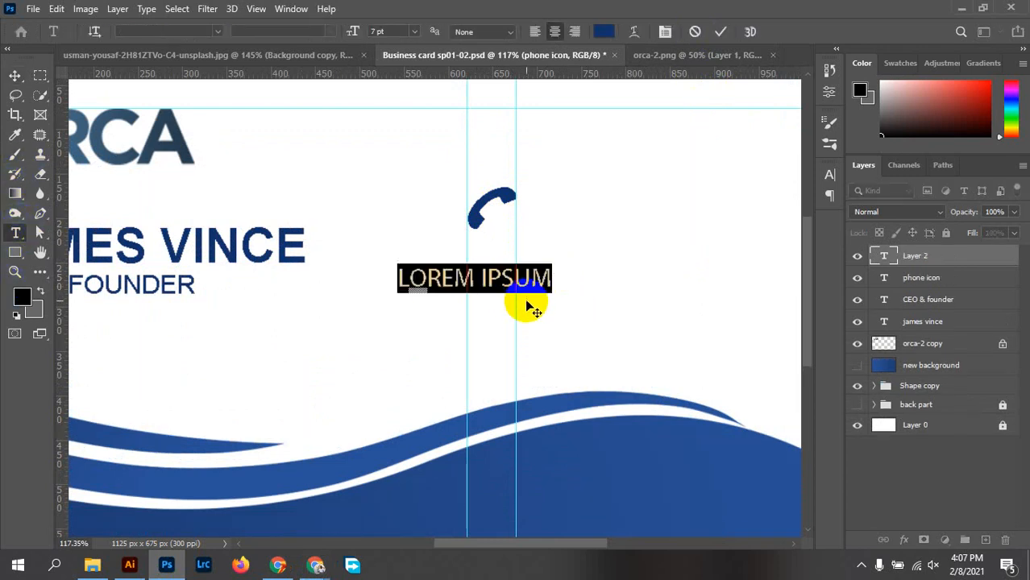
pyautogui.press('BackSpace')
pyautogui.moveTo(474, 279); pyautogui.dragTo(453, 281)
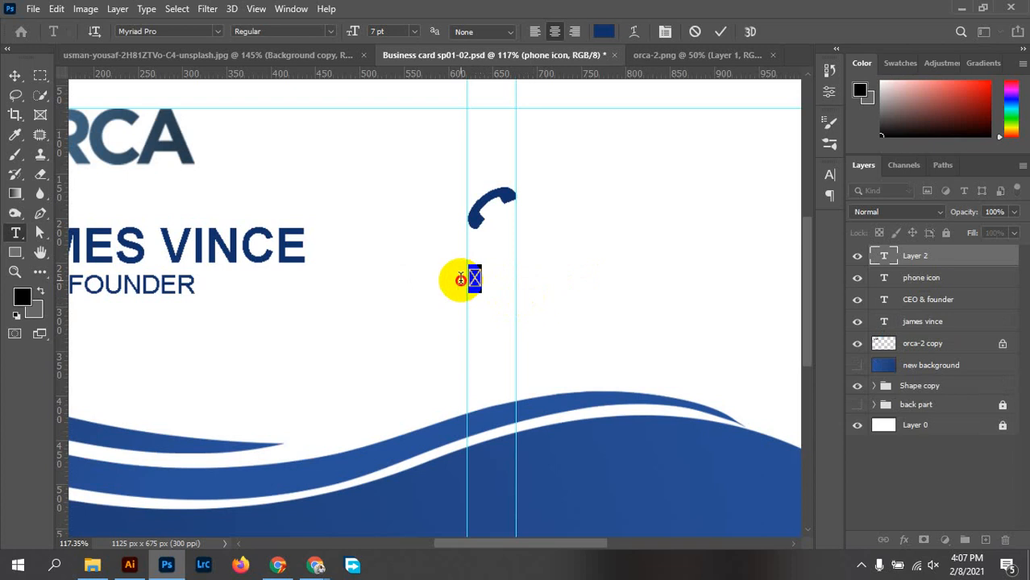
pyautogui.click(162, 31)
pyautogui.write('f')
pyautogui.press('BackSpace')
pyautogui.write('on')
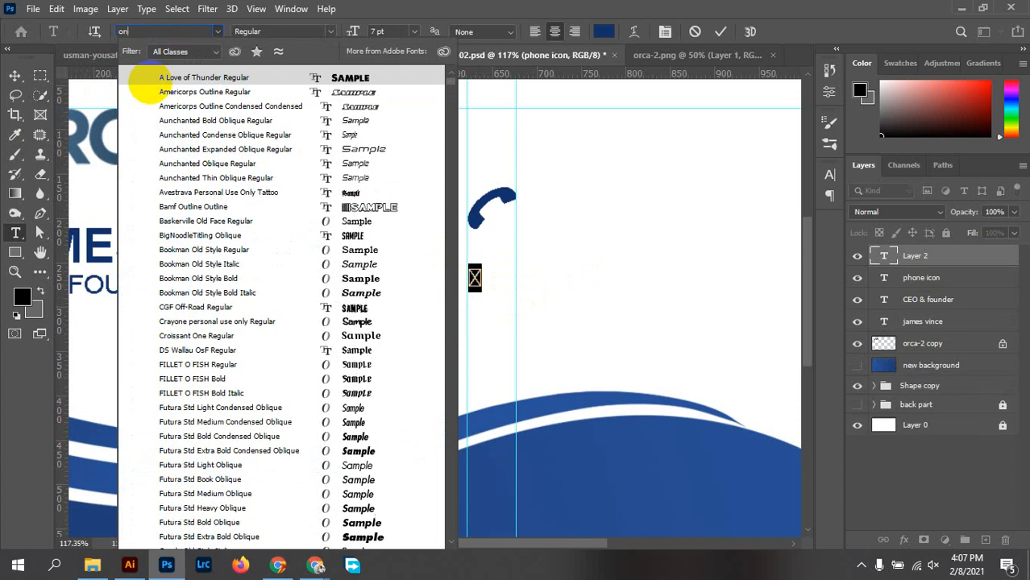
pyautogui.write('tAwesome')
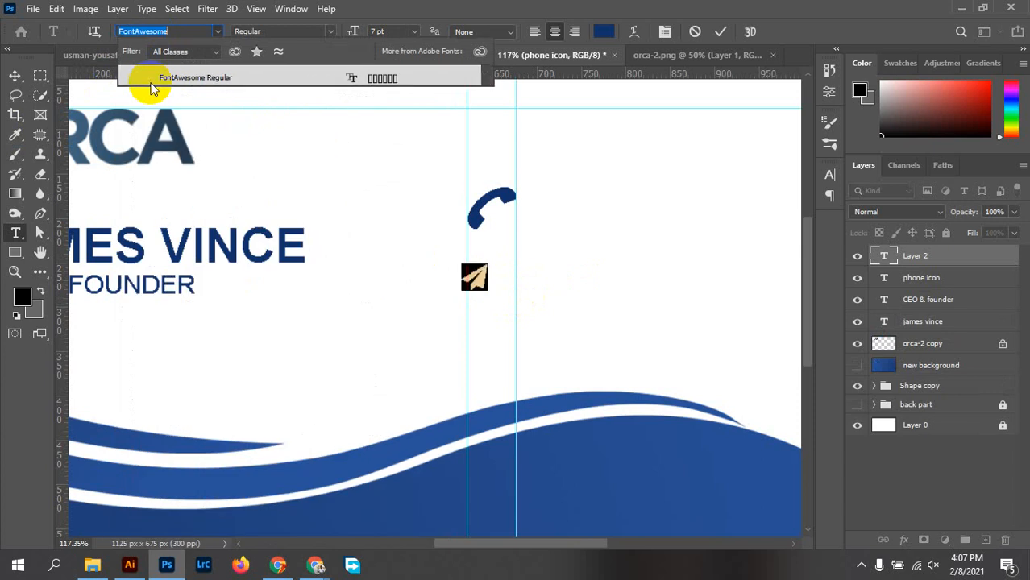
pyautogui.click(192, 83)
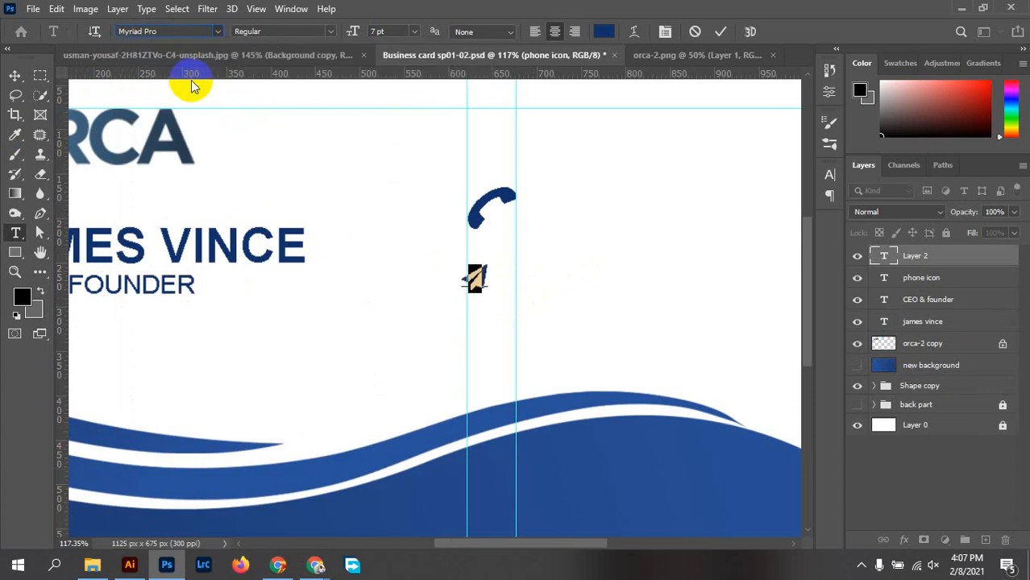
pyautogui.click(722, 32)
# Nudge the paper plane under the phone icon and enlarge it to 193.51%, then switch to Chrome
pyautogui.scroll(2, 488, 295)
pyautogui.scroll(3, 487, 296)
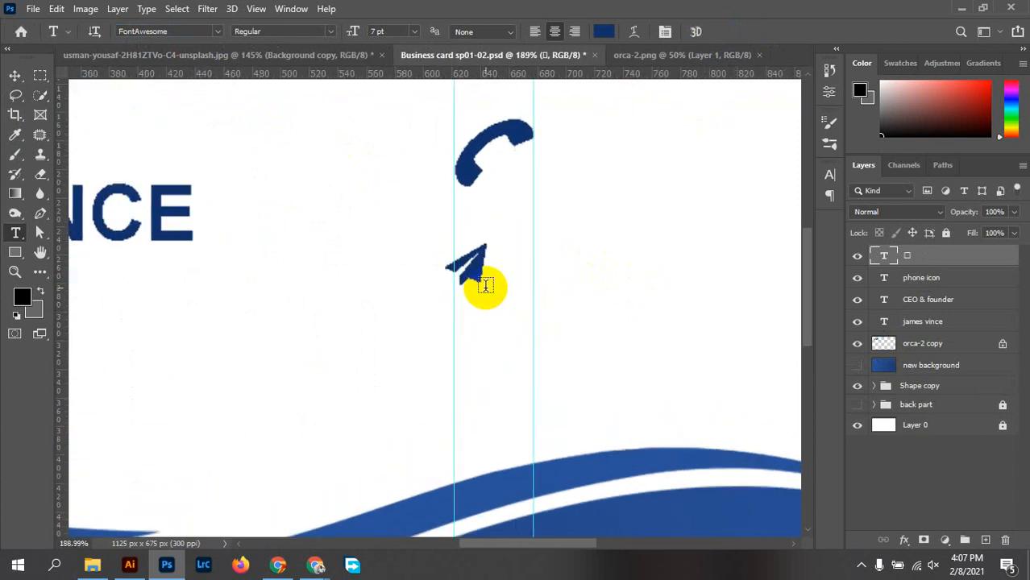
pyautogui.press('v')
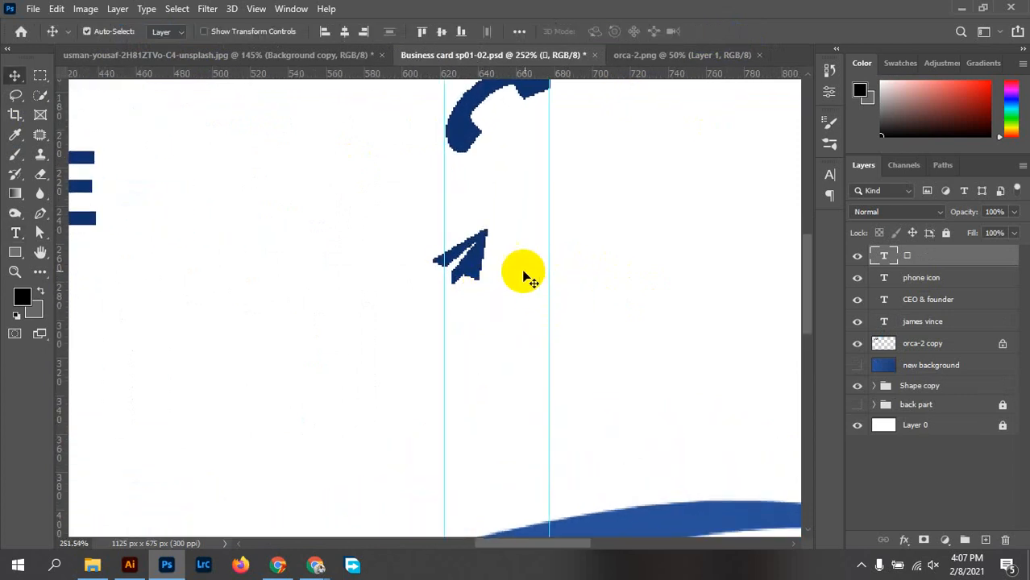
pyautogui.moveTo(478, 265); pyautogui.dragTo(484, 263)
pyautogui.scroll(3, 482, 279)
pyautogui.scroll(-5, 485, 264)
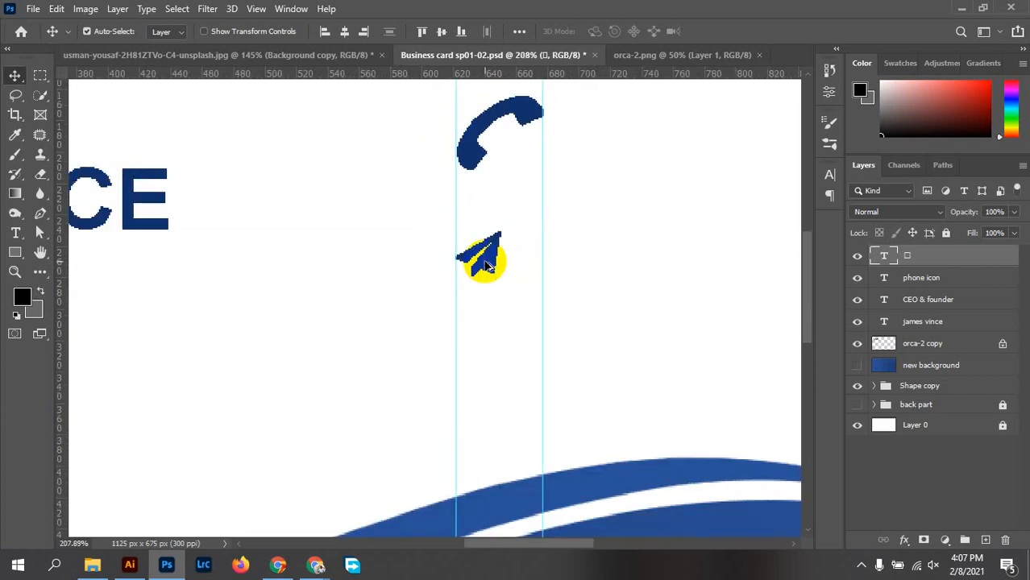
pyautogui.hotkey('ctrl', 't')
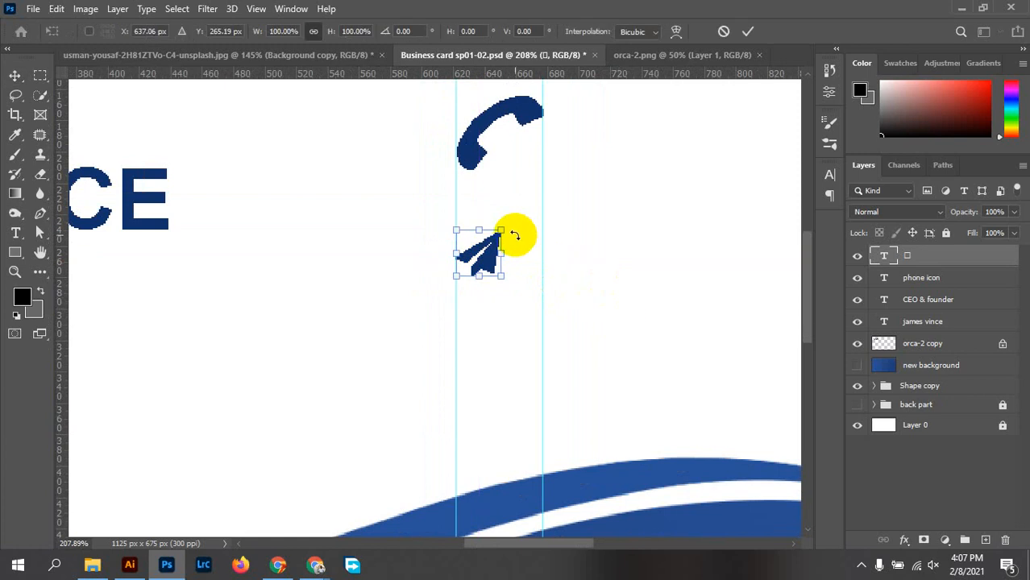
pyautogui.moveTo(503, 229); pyautogui.dragTo(557, 191)
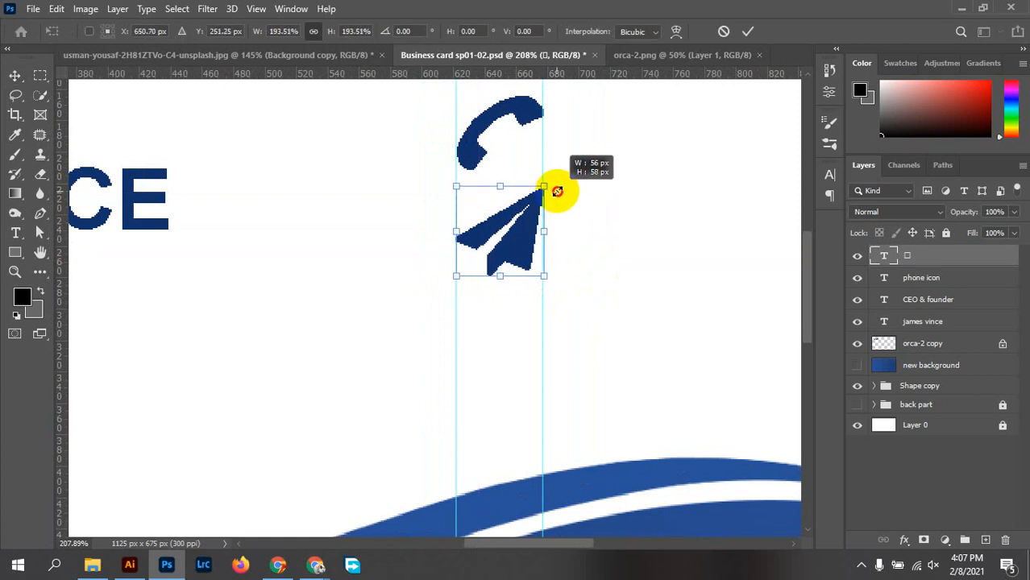
pyautogui.click(748, 31)
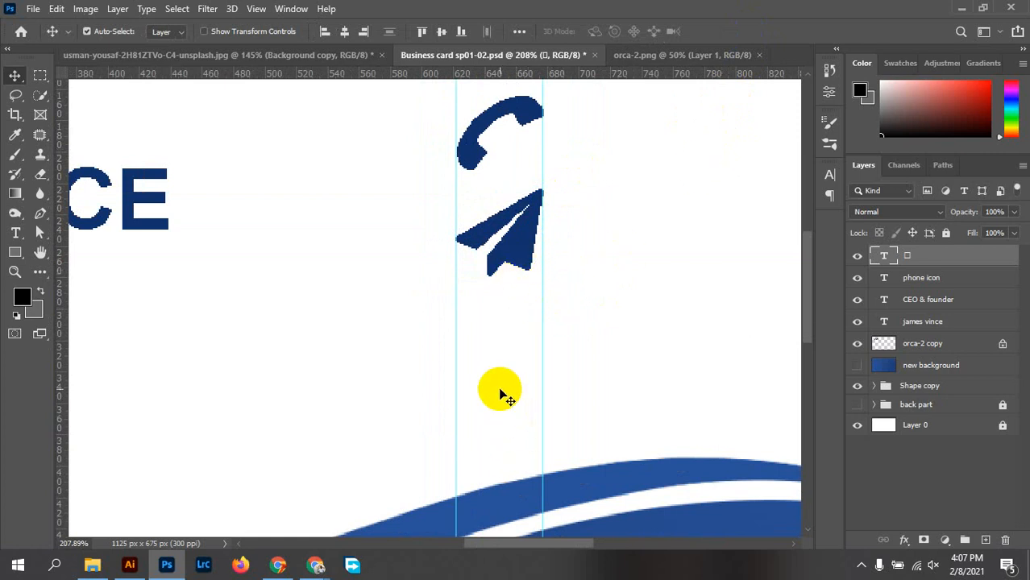
pyautogui.click(312, 566)
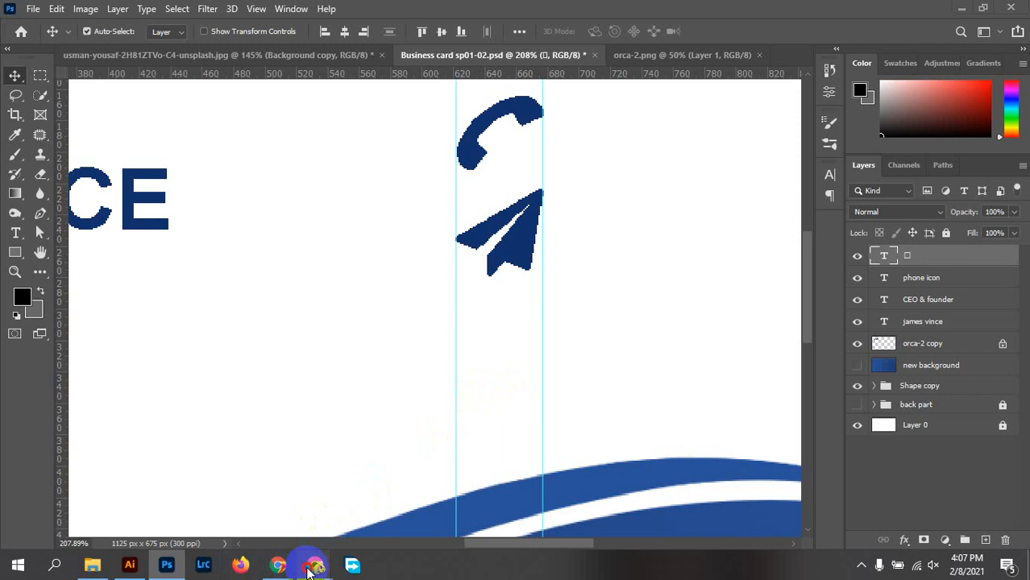
# Search the cheatsheet for 'skype', copy the fa-skype glyph, and go back to Photoshop
pyautogui.click(271, 501)
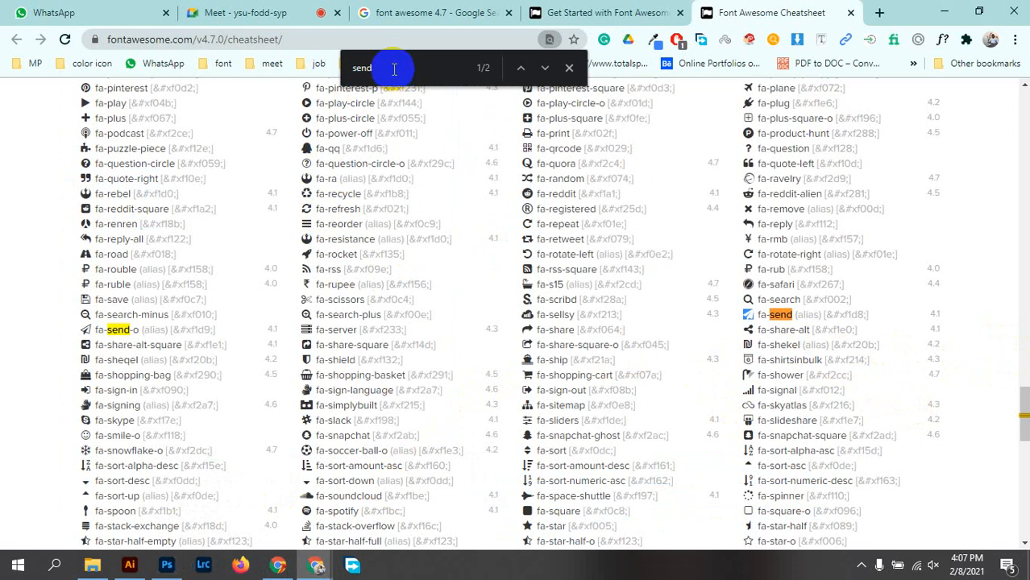
pyautogui.moveTo(391, 67); pyautogui.dragTo(308, 91)
pyautogui.write('kyp')
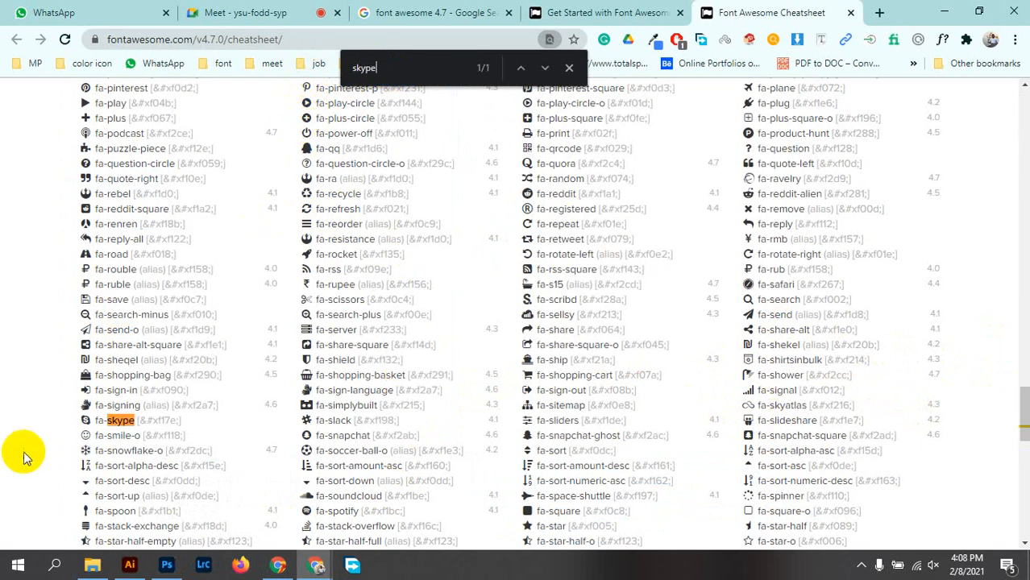
pyautogui.click(83, 421)
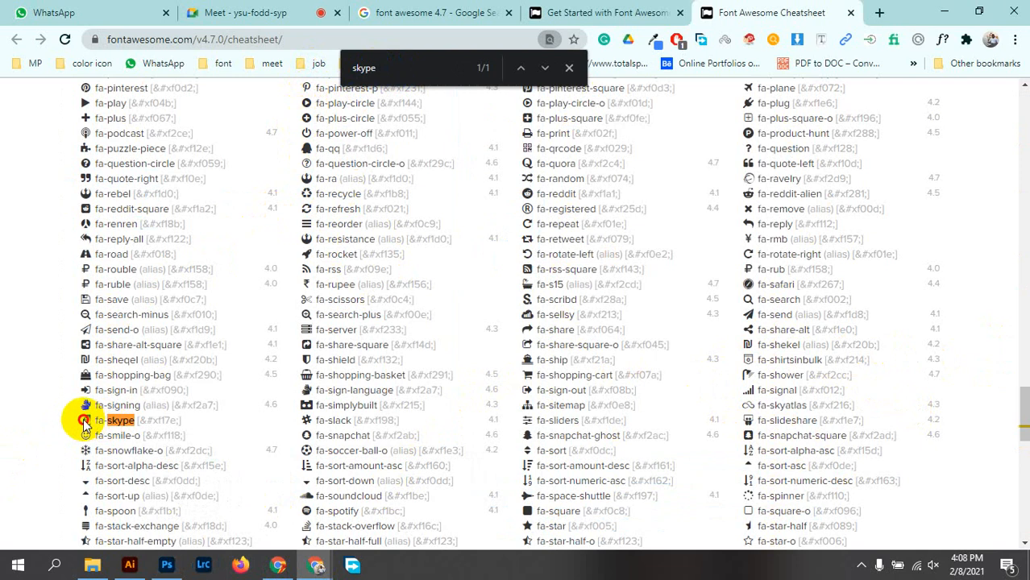
pyautogui.rightClick(84, 416)
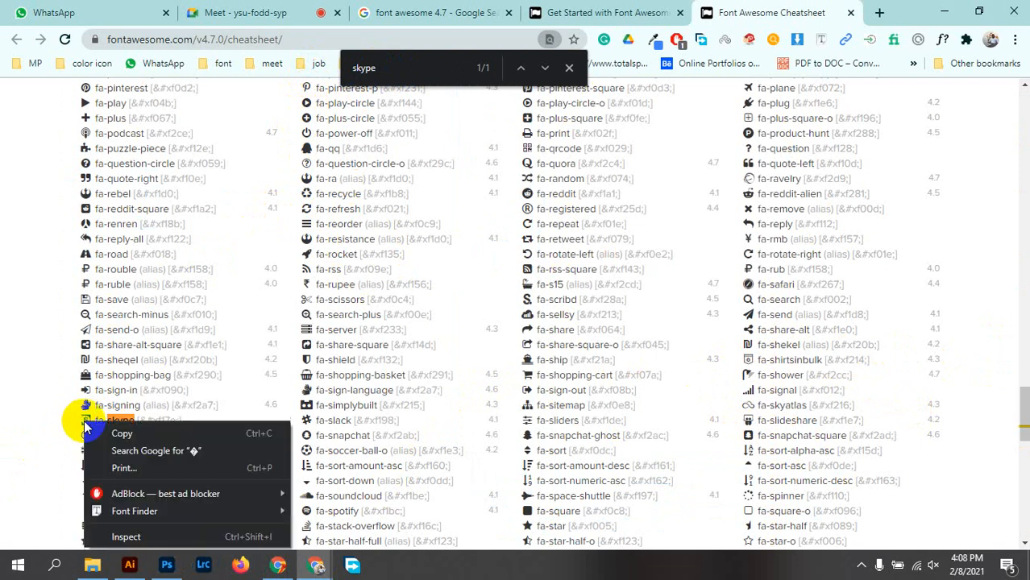
pyautogui.click(137, 427)
pyautogui.click(167, 565)
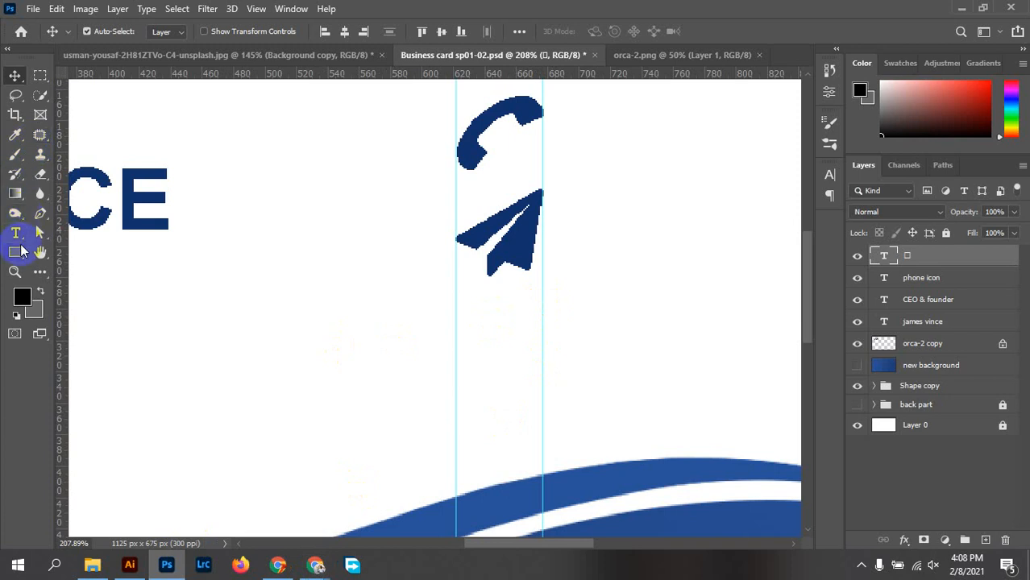
# Add a text layer below the send icon with the pasted Skype glyph in FontAwesome
pyautogui.click(14, 242)
pyautogui.click(14, 234)
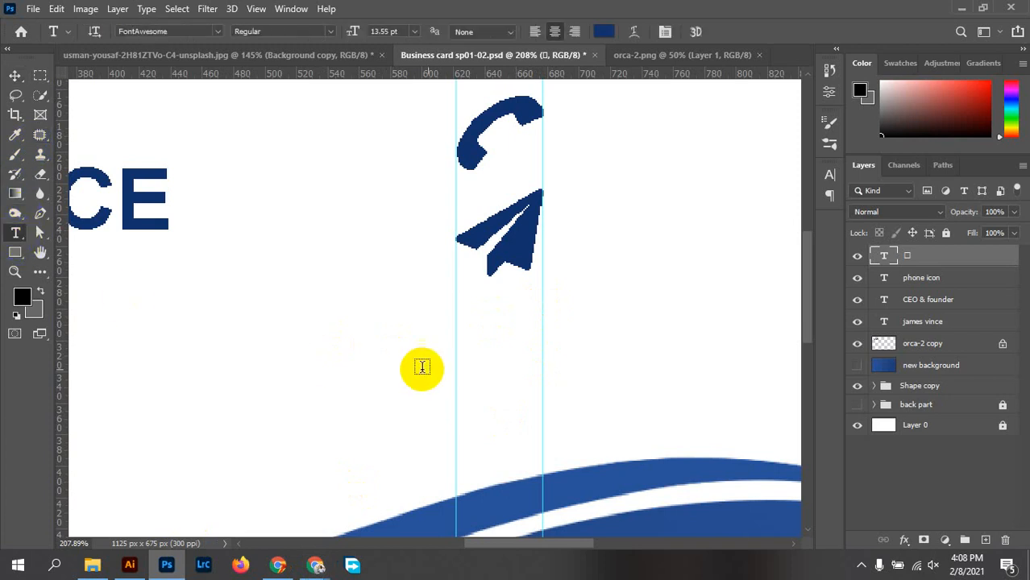
pyautogui.click(520, 383)
pyautogui.hotkey('ctrl', 'v')
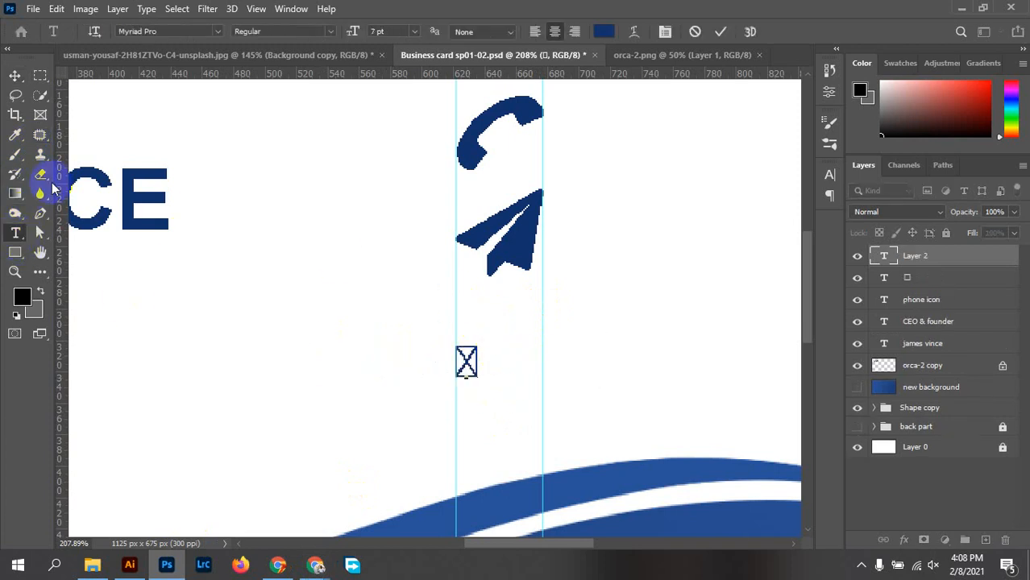
pyautogui.doubleClick(472, 364)
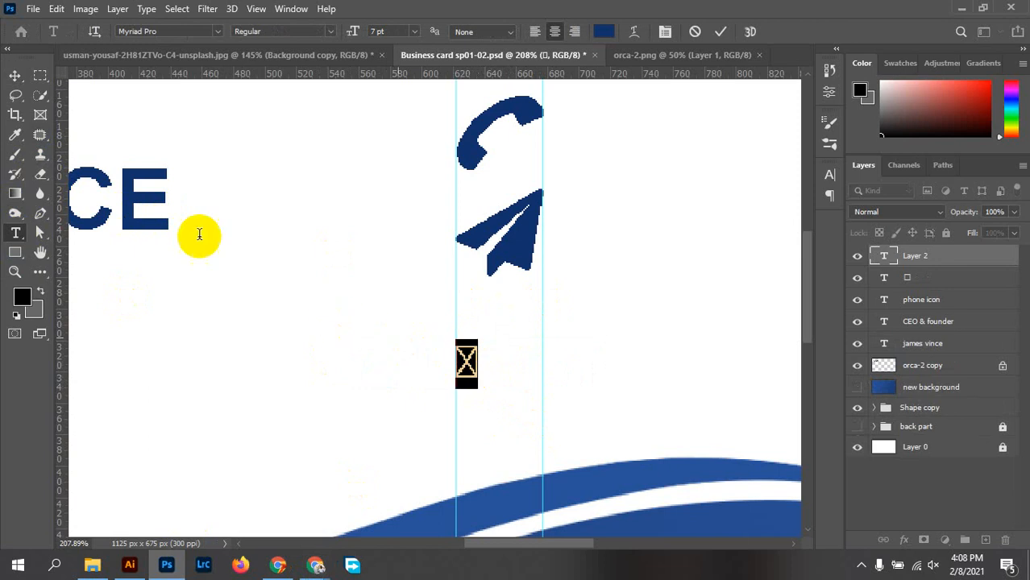
pyautogui.click(167, 30)
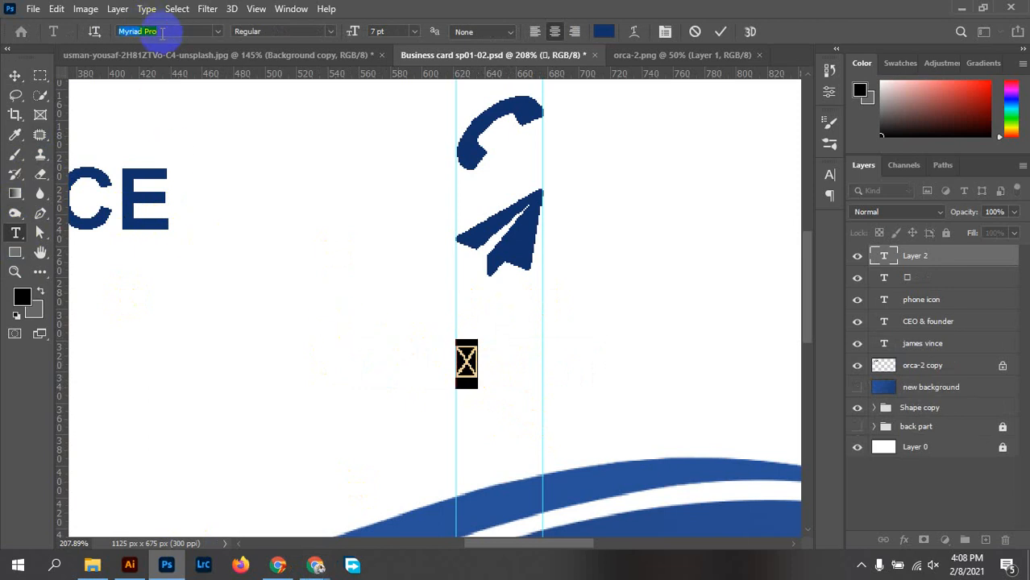
pyautogui.write('font')
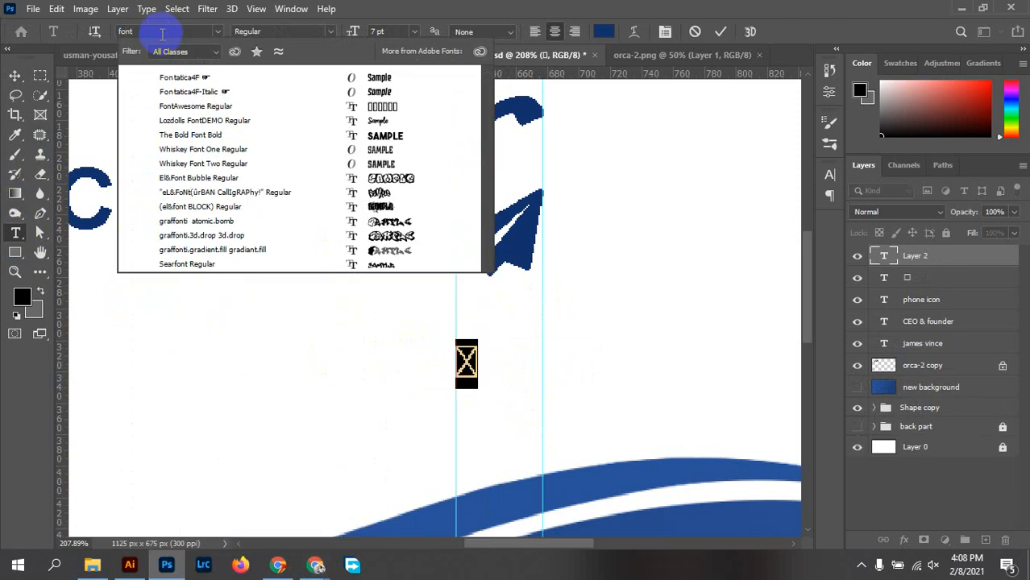
pyautogui.write(' awe')
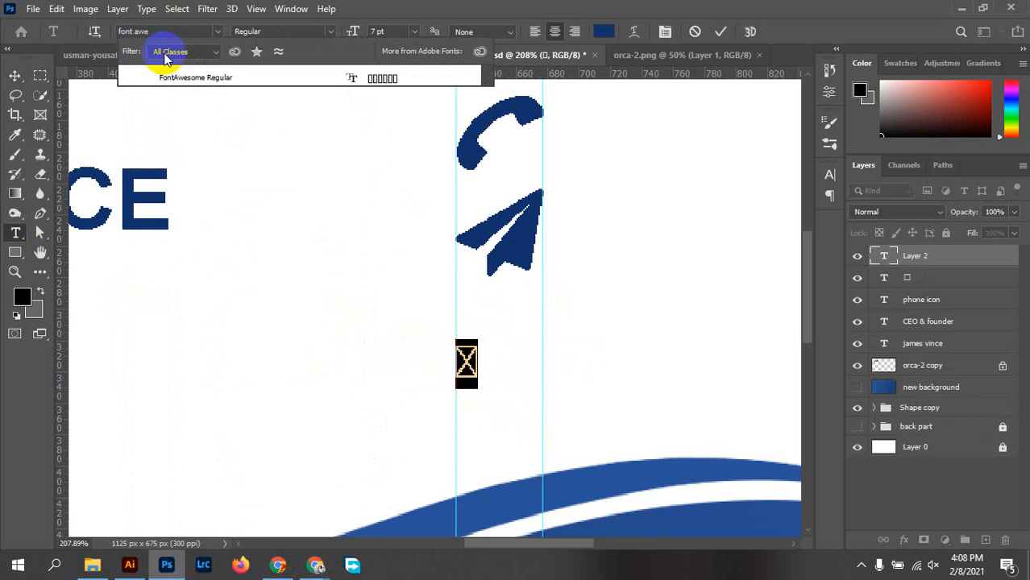
pyautogui.click(195, 77)
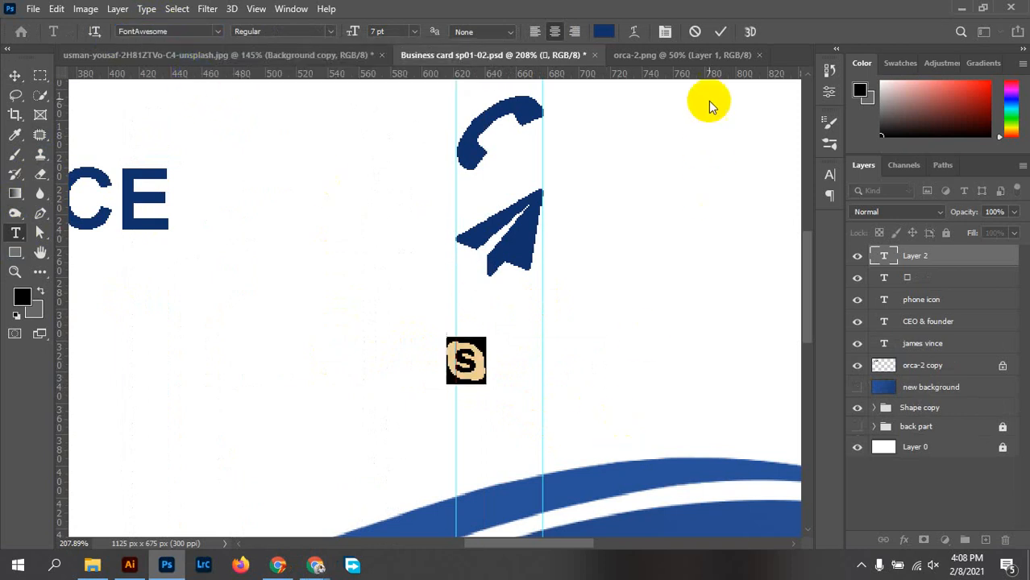
pyautogui.click(720, 32)
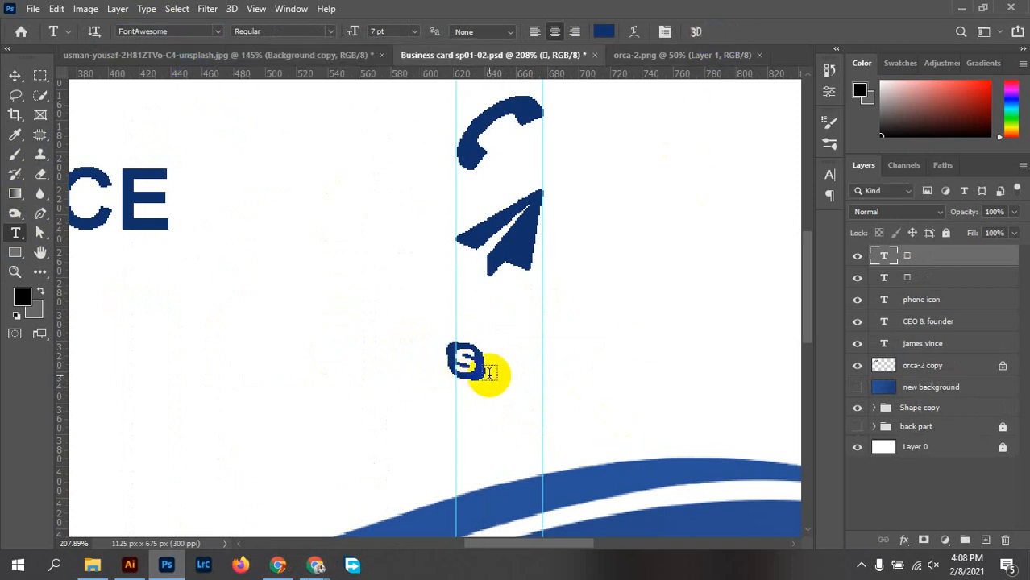
# Position the Skype icon under the send icon and scale it to about 220%
pyautogui.press('v')
pyautogui.moveTo(473, 369); pyautogui.dragTo(545, 270)
pyautogui.hotkey('ctrl', 't')
pyautogui.moveTo(504, 333); pyautogui.dragTo(498, 367)
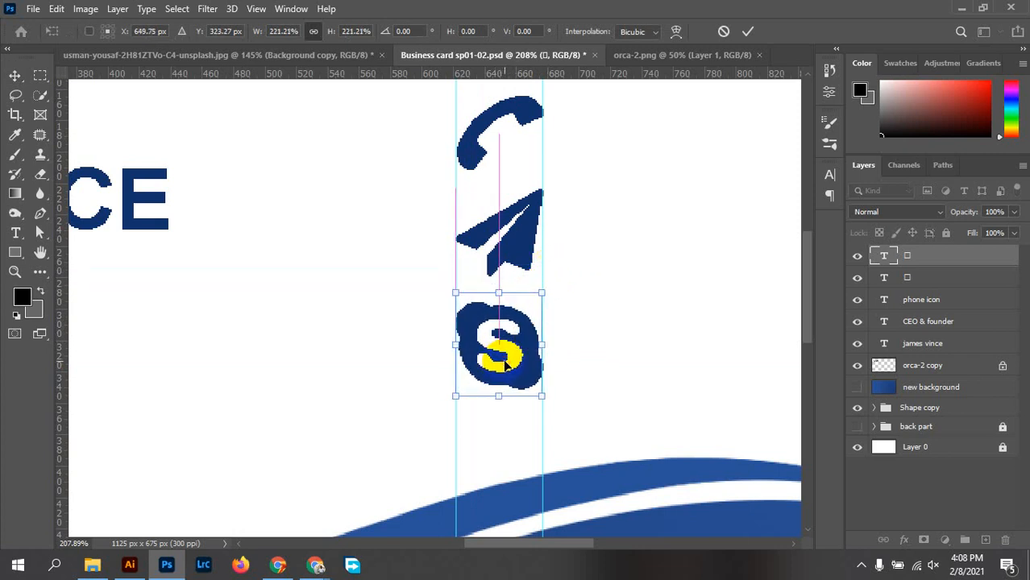
pyautogui.moveTo(544, 292); pyautogui.dragTo(545, 292)
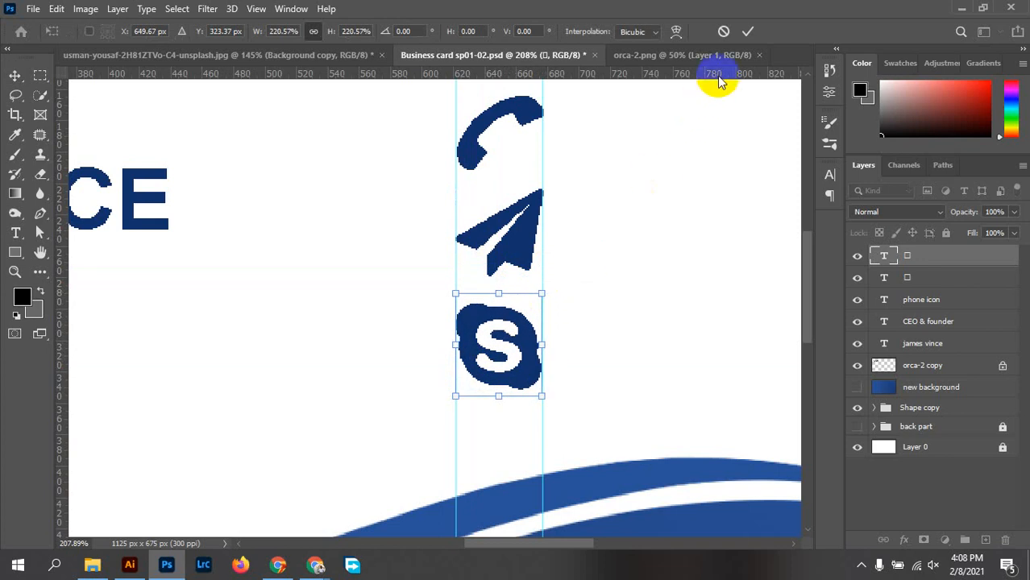
pyautogui.click(747, 31)
pyautogui.scroll(-5, 530, 361)
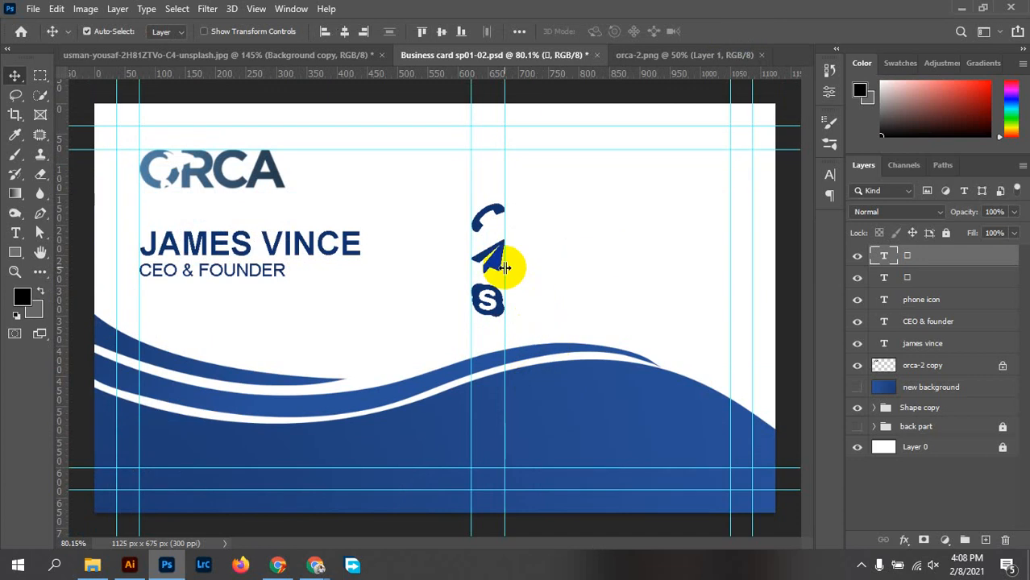
# Move the phone, send and Skype icons up slightly to tighten the column
pyautogui.moveTo(499, 213)
pyautogui.mouseDown()
pyautogui.moveTo(490, 193)
pyautogui.moveTo(491, 203)
pyautogui.mouseUp()
pyautogui.moveTo(501, 255); pyautogui.dragTo(501, 241)
pyautogui.moveTo(503, 307); pyautogui.dragTo(503, 299)
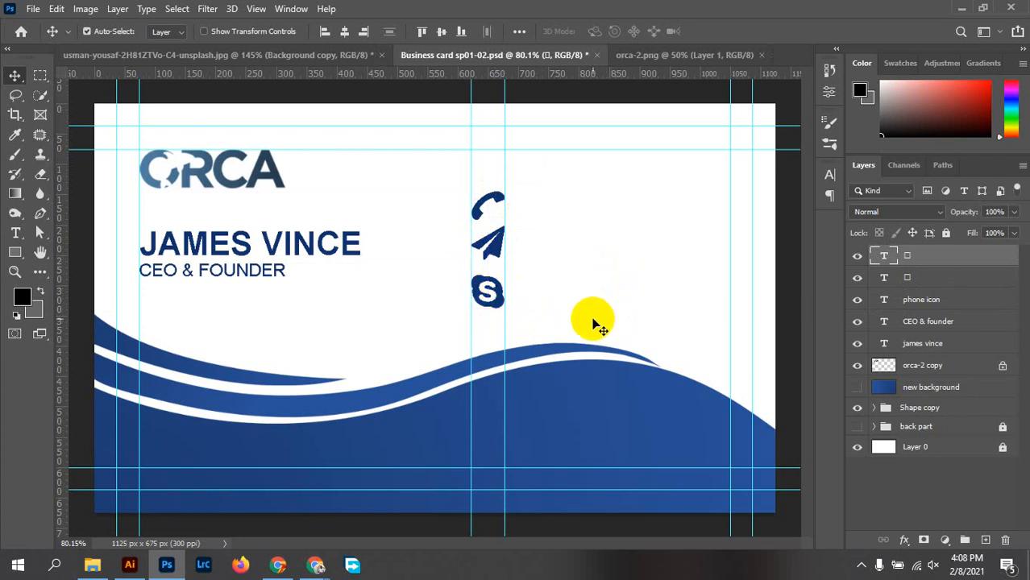
pyautogui.scroll(-4, 593, 322)
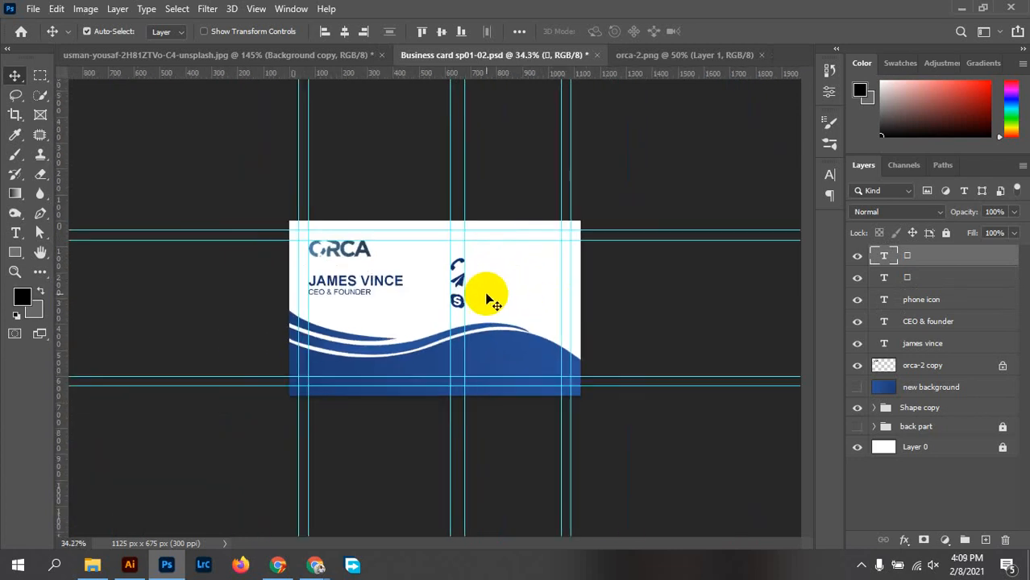
pyautogui.scroll(5, 477, 284)
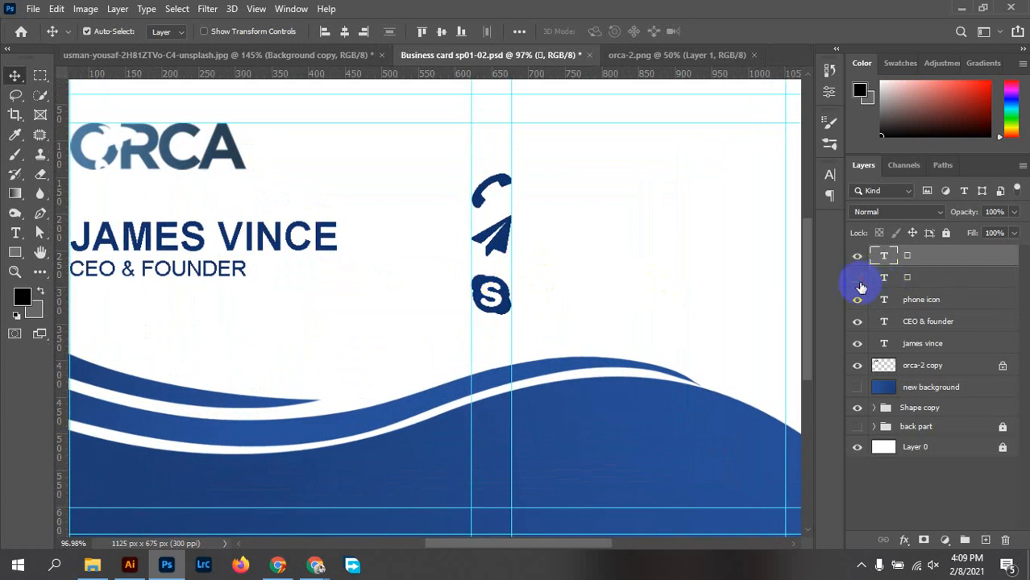
# Rename the send icon layer 'mail' and the Skype icon layer 'skp'
pyautogui.click(858, 281)
pyautogui.click(857, 280)
pyautogui.doubleClick(911, 280)
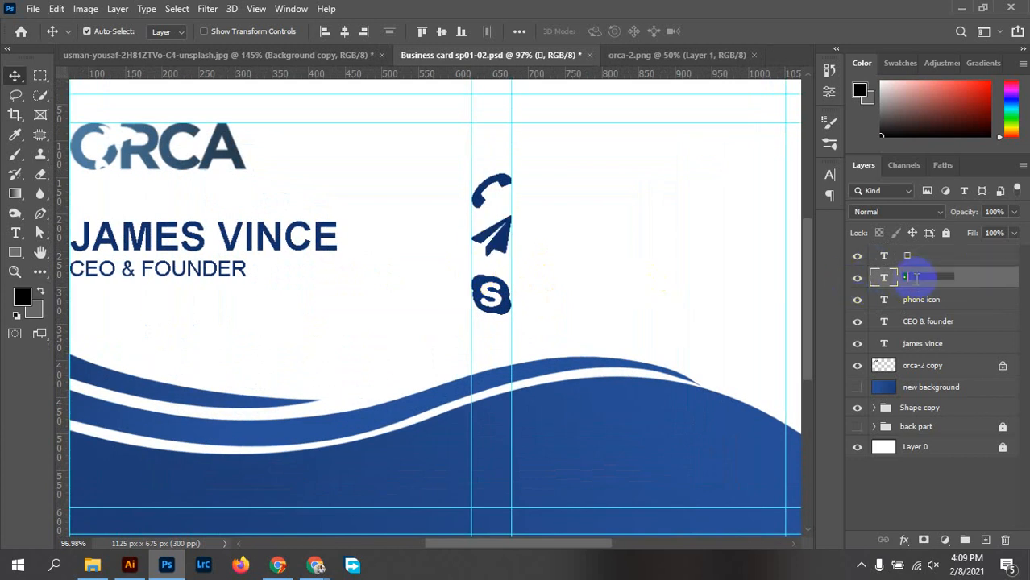
pyautogui.write('mail')
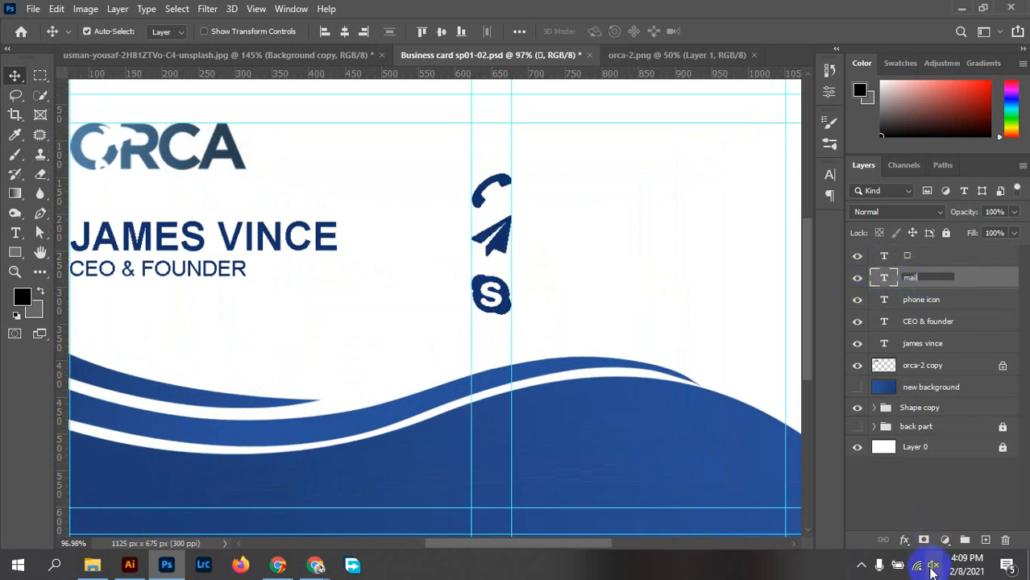
pyautogui.click(909, 258)
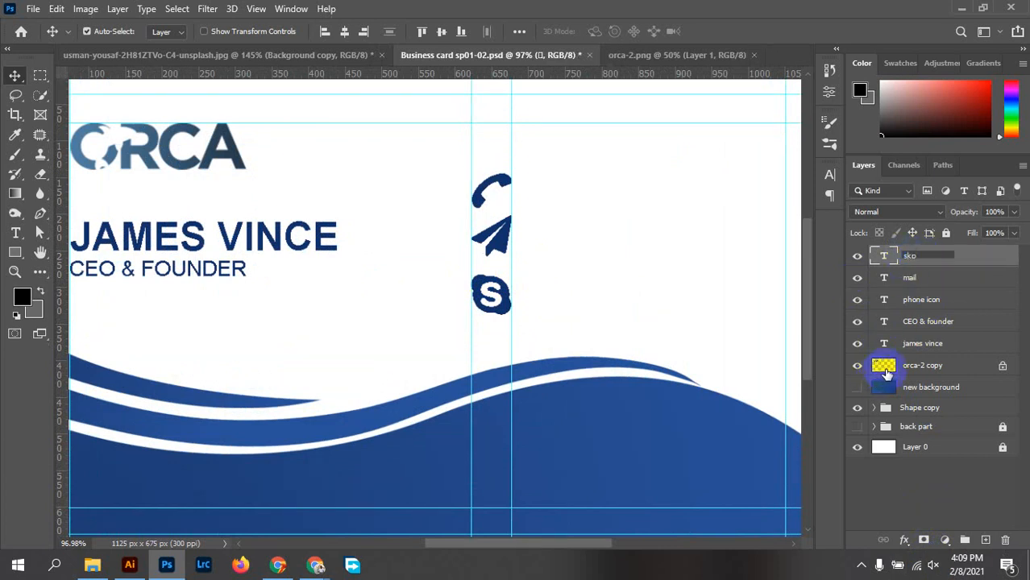
pyautogui.click(1006, 278)
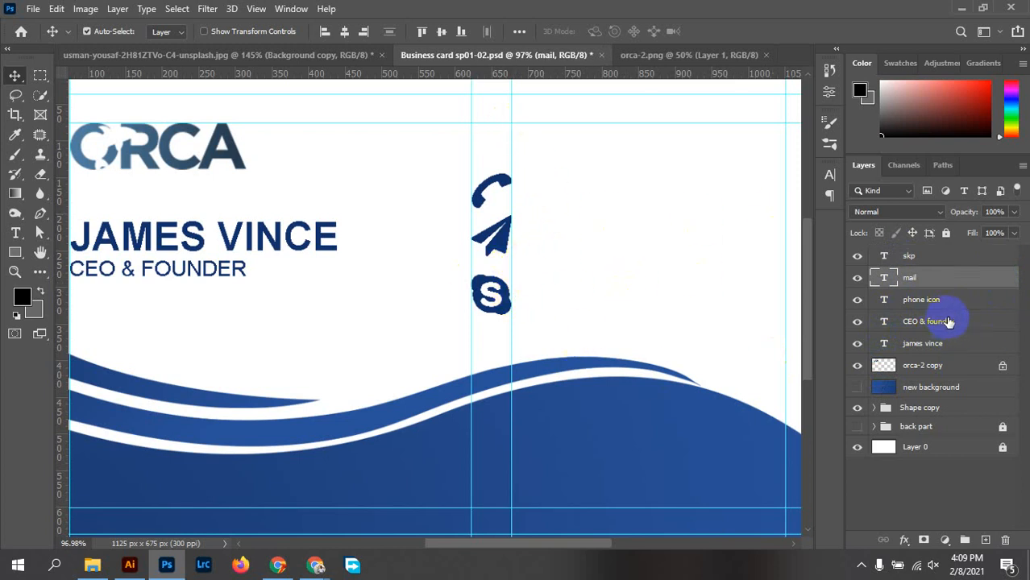
# Scale the skp, mail and phone layers together to 77.29%
pyautogui.click(919, 256)
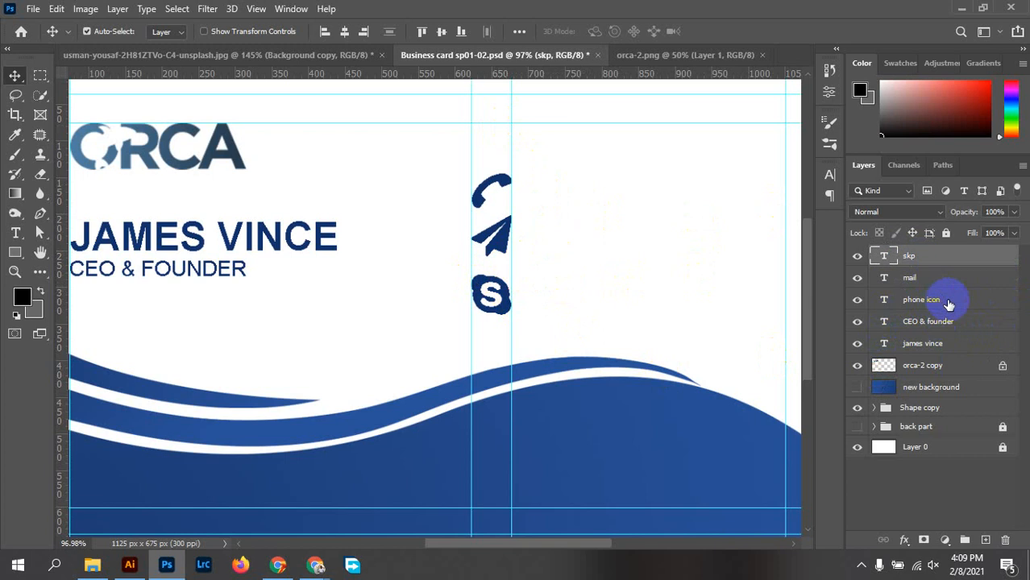
pyautogui.keyDown('shift'); pyautogui.click(949, 300); pyautogui.keyUp('shift')
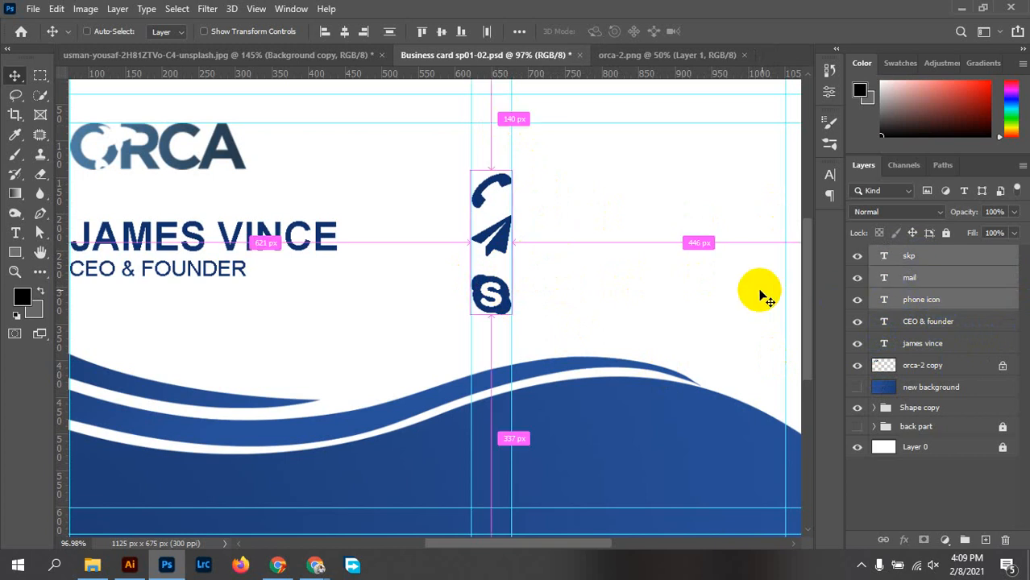
pyautogui.hotkey('ctrl', 't')
pyautogui.moveTo(511, 314); pyautogui.dragTo(490, 283)
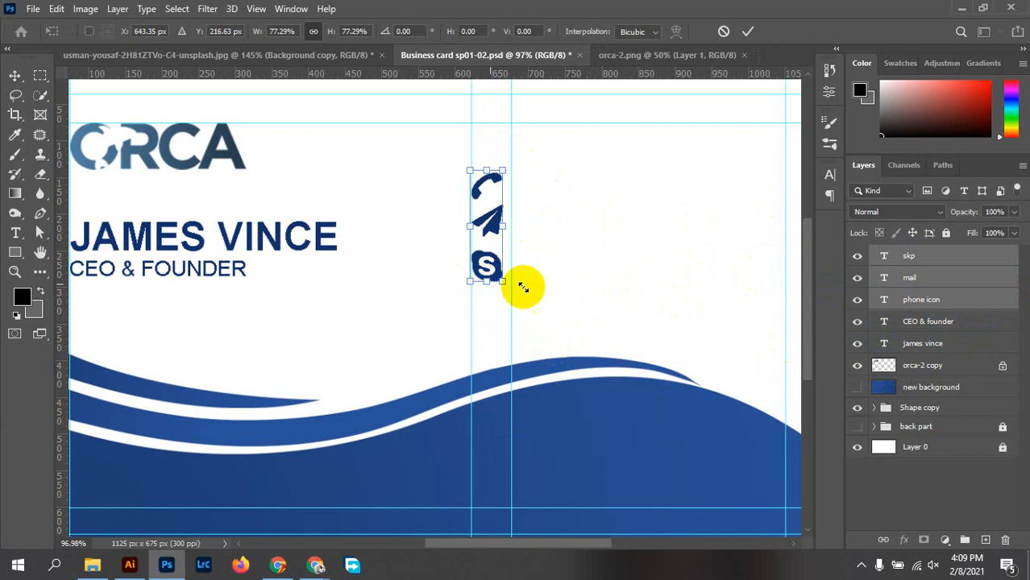
pyautogui.click(747, 32)
# Deselect the icons and shift the vertical guide slightly left onto them
pyautogui.click(529, 242)
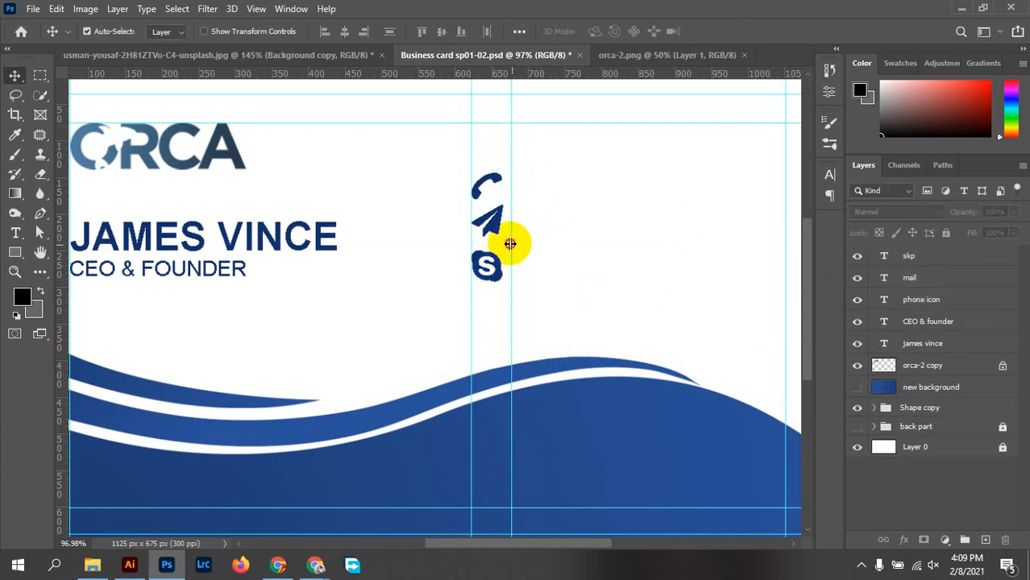
pyautogui.moveTo(511, 243); pyautogui.dragTo(504, 242)
pyautogui.scroll(-4, 549, 242)
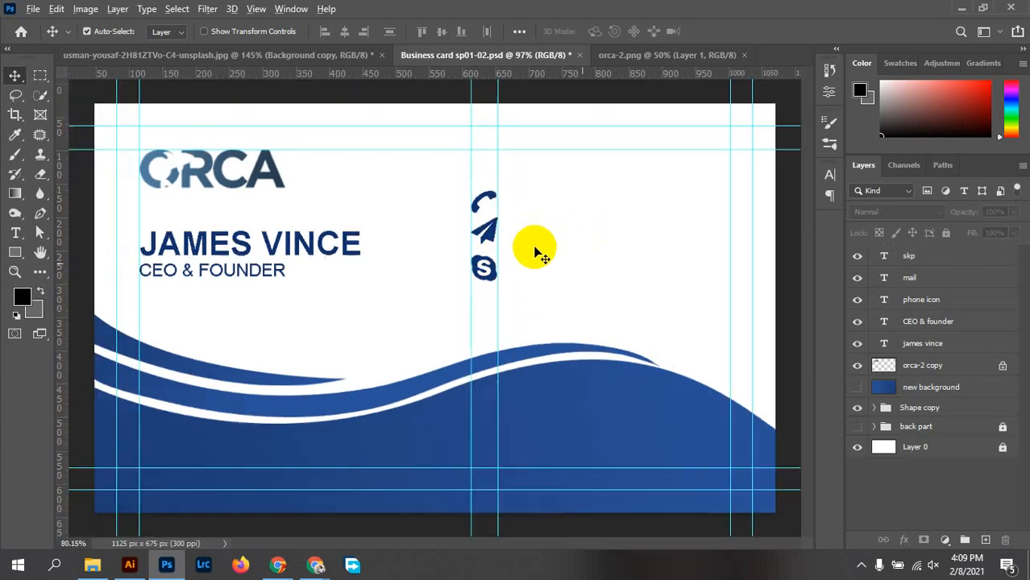
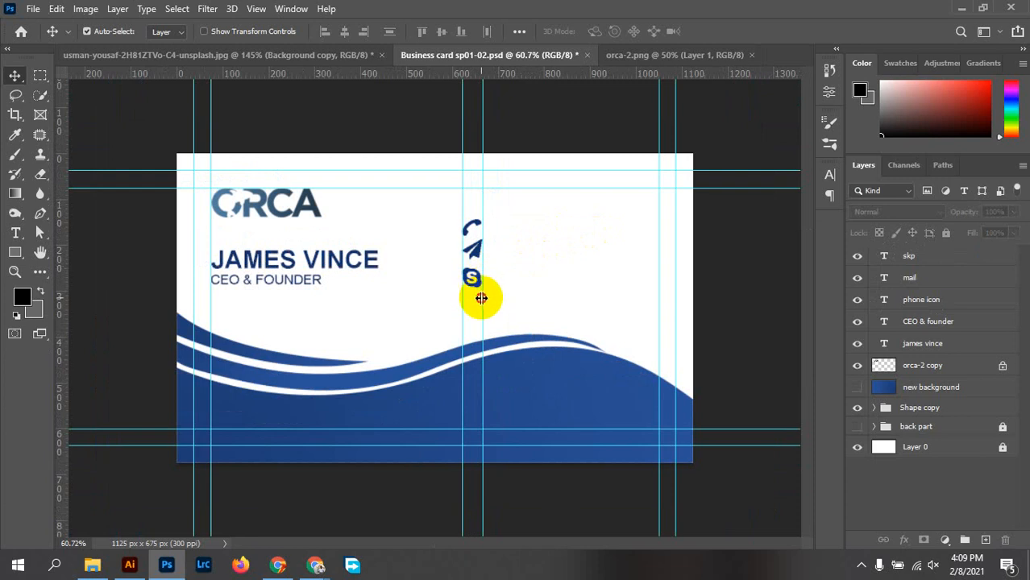
# Shift the vertical guide slightly right and commit a size edit on the phone icon glyph
pyautogui.moveTo(481, 299); pyautogui.dragTo(487, 300)
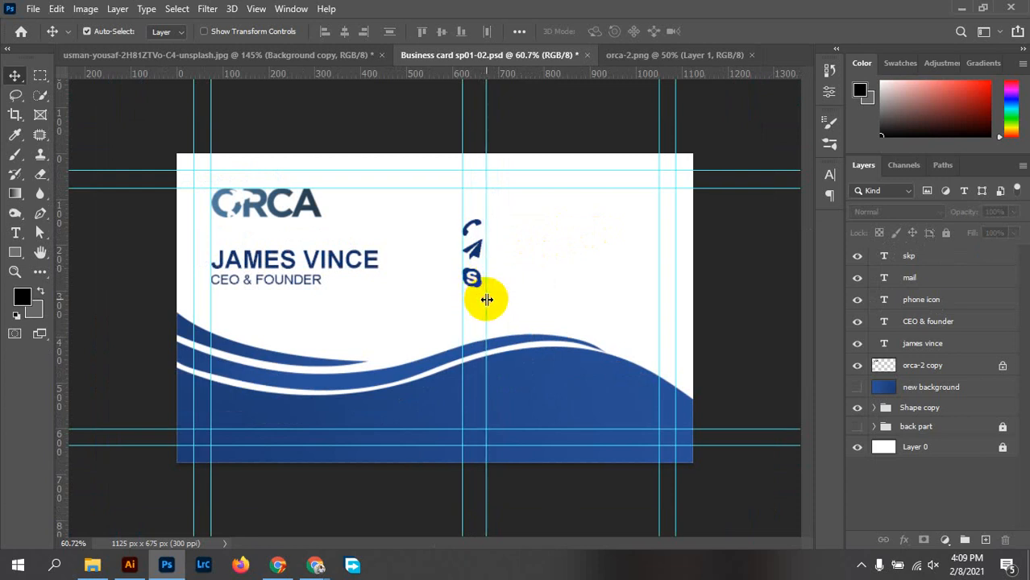
pyautogui.doubleClick(473, 232)
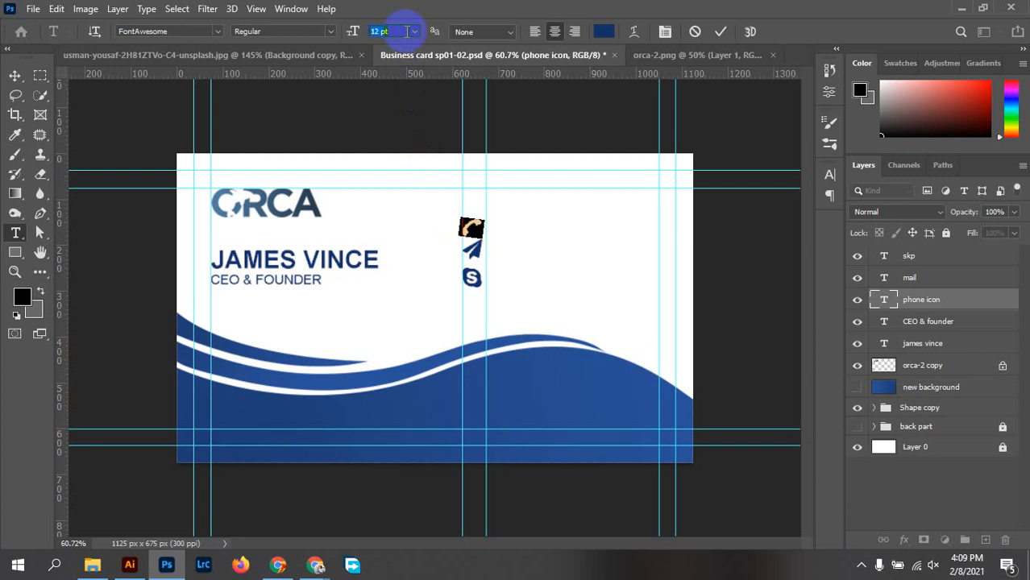
pyautogui.click(720, 32)
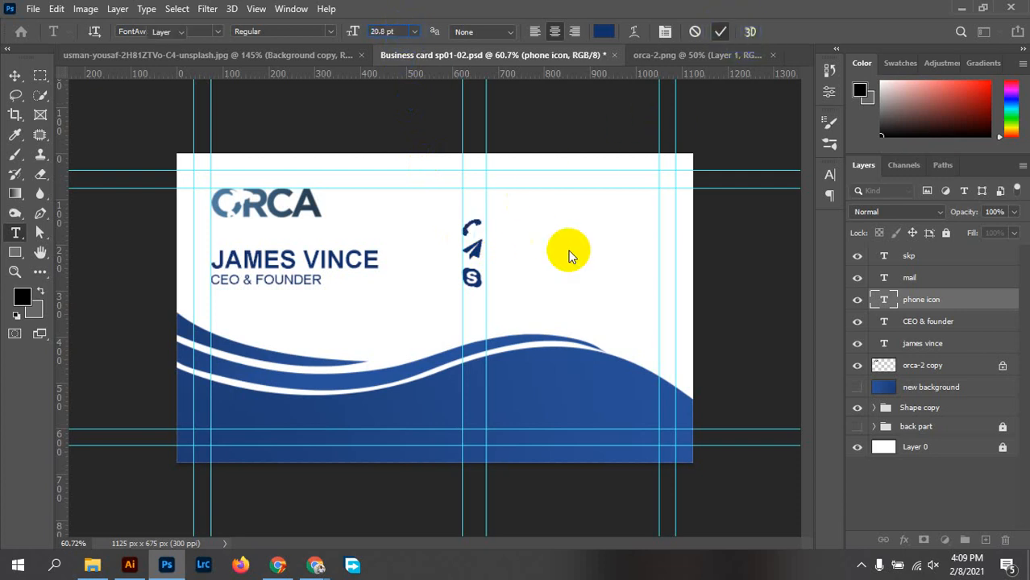
pyautogui.press('v')
pyautogui.scroll(5, 479, 246)
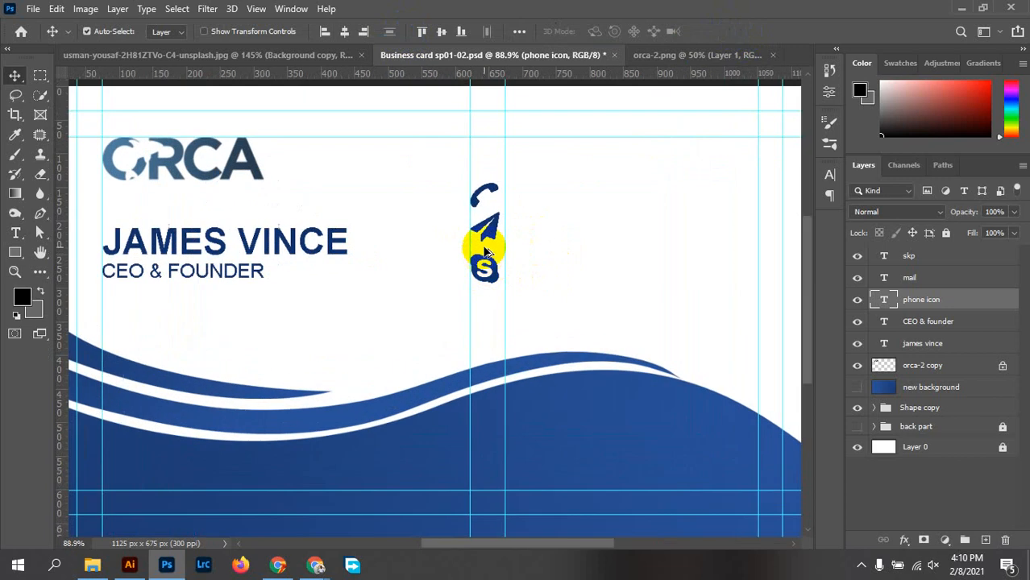
# Set the mail icon glyph to 11 pt and the Skype icon glyph to 12 pt
pyautogui.click(488, 234)
pyautogui.doubleClick(487, 234)
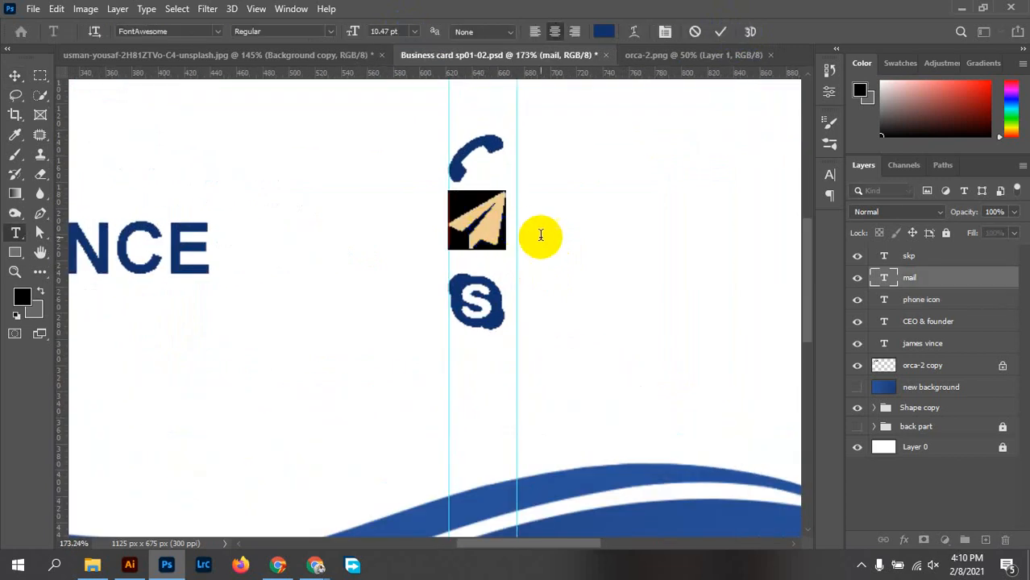
pyautogui.doubleClick(384, 31)
pyautogui.write('12')
pyautogui.press('Return')
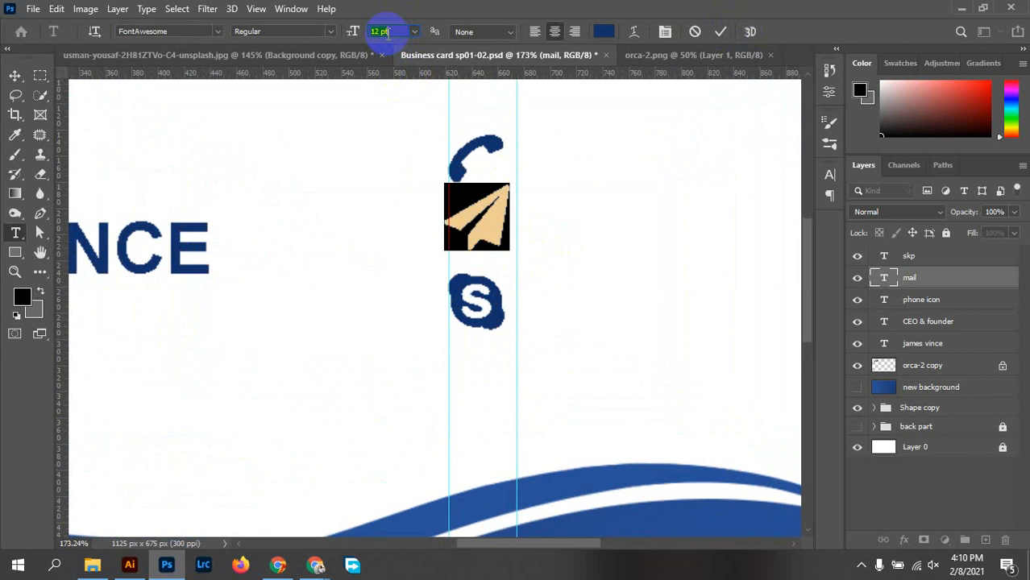
pyautogui.press('Down')
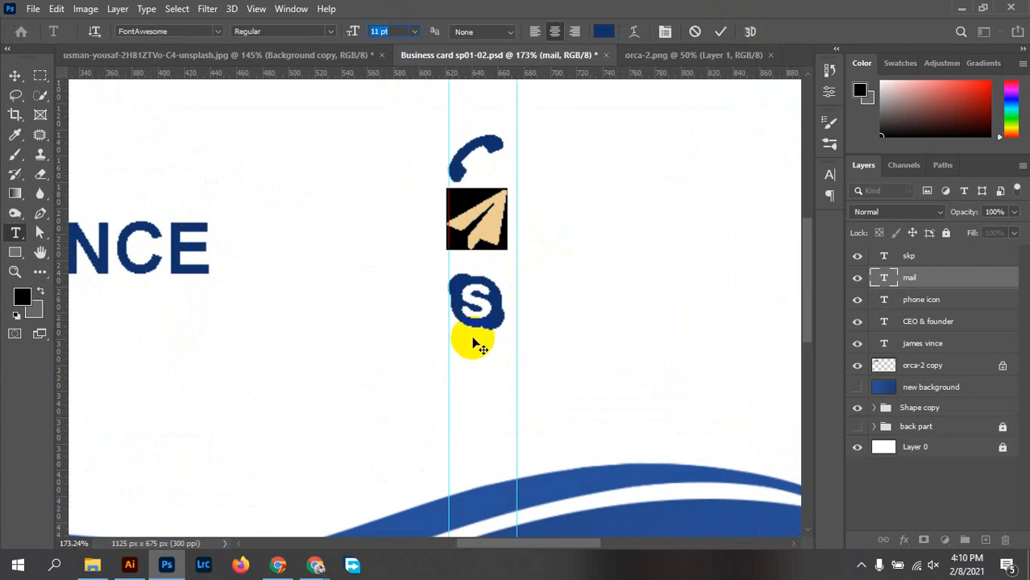
pyautogui.click(721, 32)
pyautogui.press('v')
pyautogui.doubleClick(483, 288)
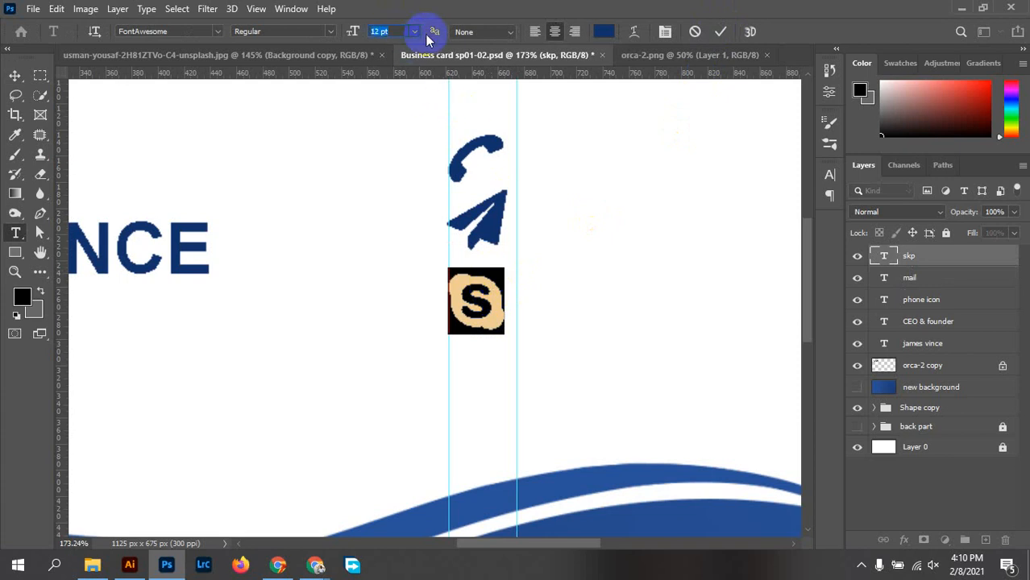
pyautogui.click(721, 32)
# Align the right vertical guide with the icons' right edge at the paper-plane's tip
pyautogui.press('v')
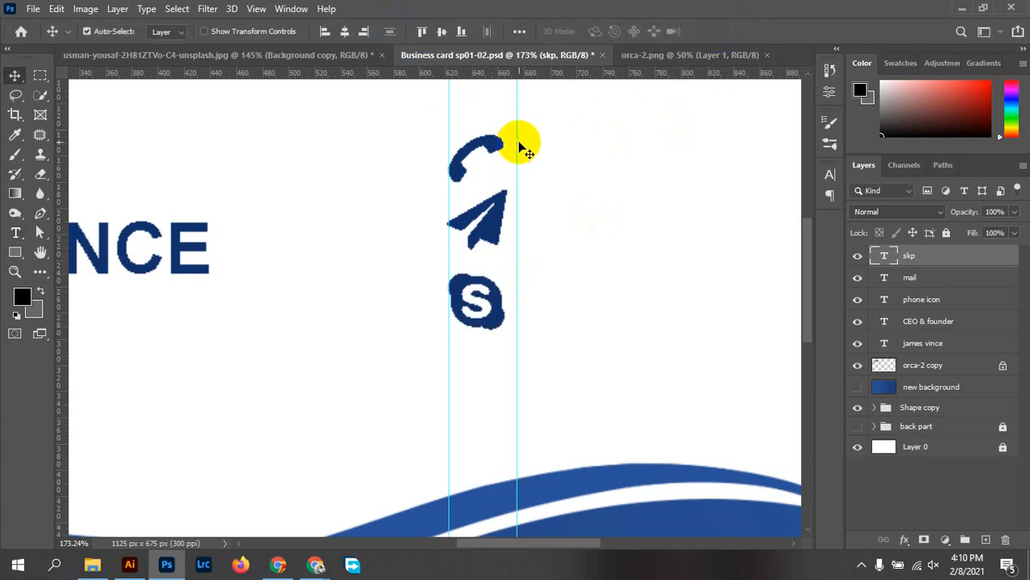
pyautogui.moveTo(519, 140); pyautogui.dragTo(509, 137)
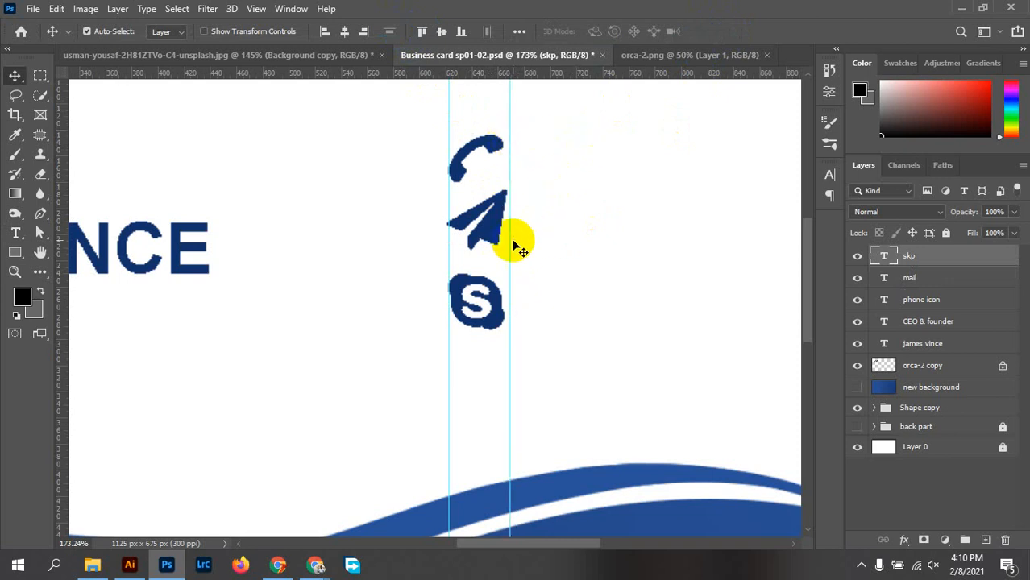
pyautogui.moveTo(511, 241); pyautogui.dragTo(510, 242)
pyautogui.scroll(5, 524, 210)
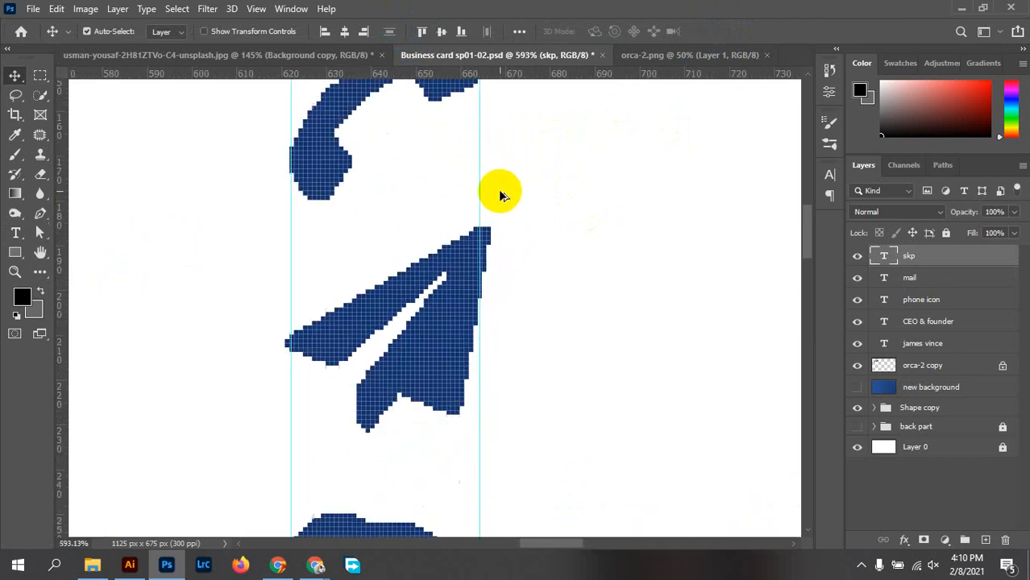
pyautogui.moveTo(479, 208); pyautogui.dragTo(490, 209)
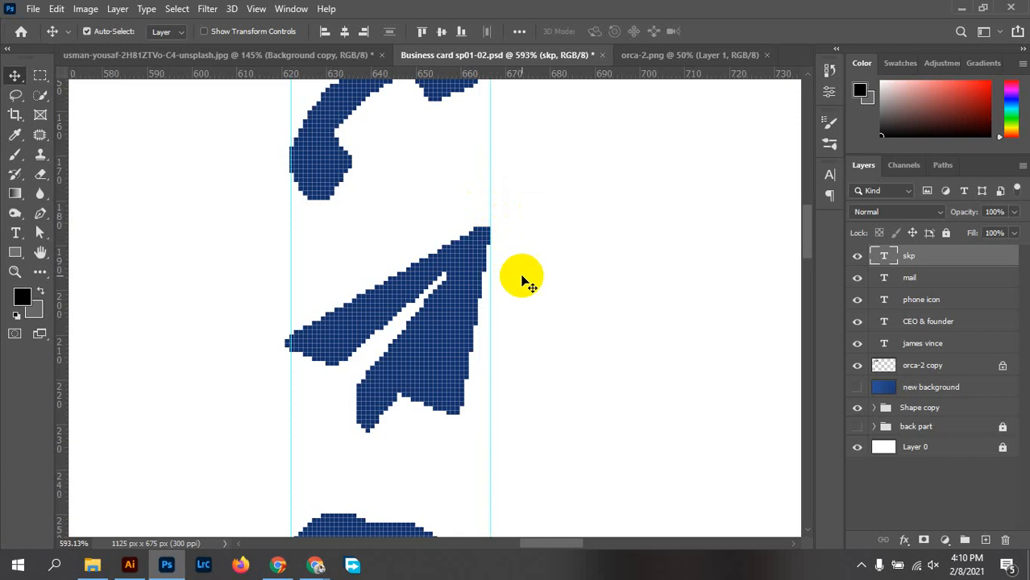
pyautogui.scroll(-3, 532, 255)
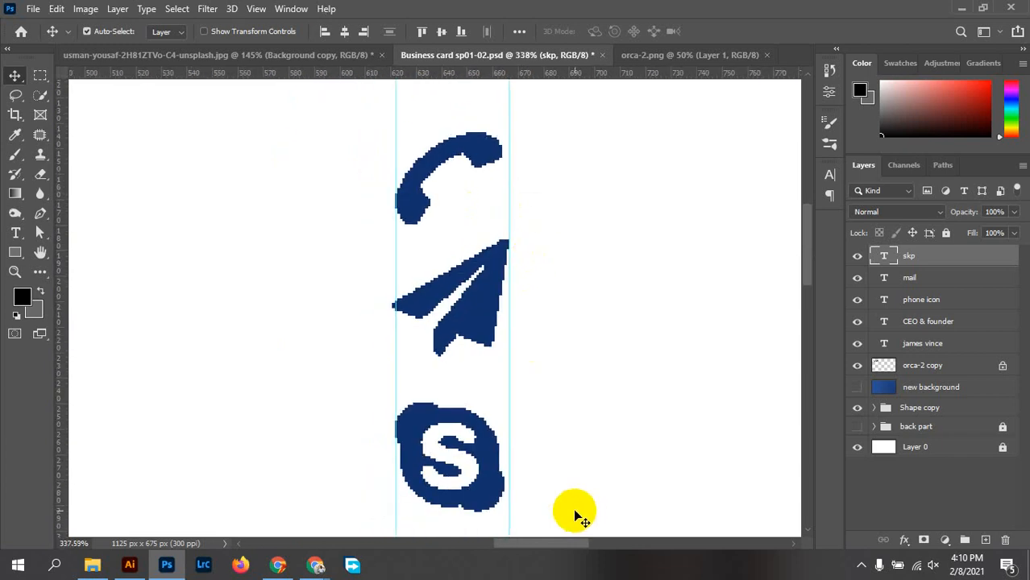
pyautogui.scroll(1, 502, 481)
pyautogui.scroll(2, 502, 480)
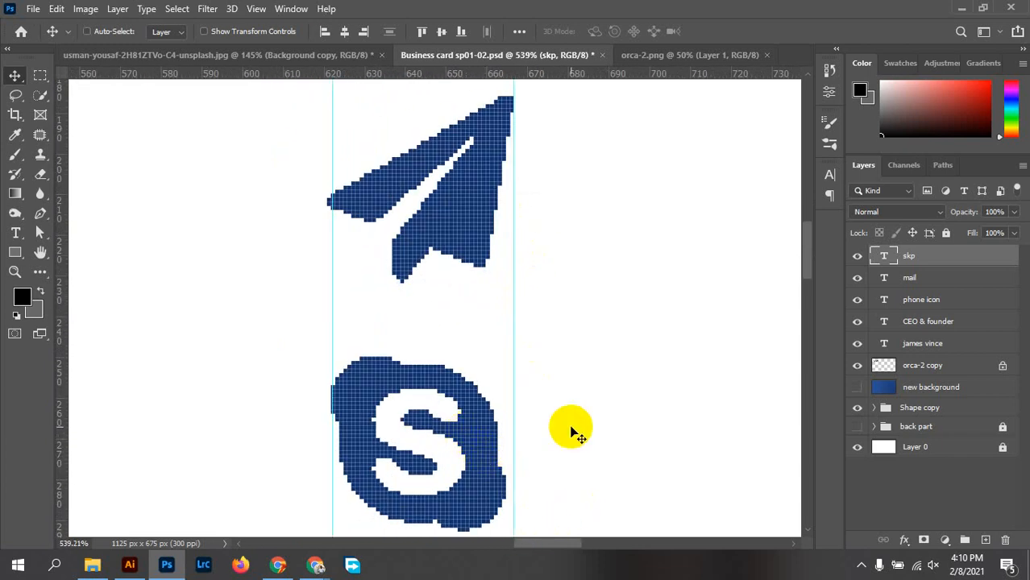
# Scale the Skype icon up to about 104.34% to match the other icons
pyautogui.hotkey('ctrl', 't')
pyautogui.scroll(-1, 523, 484)
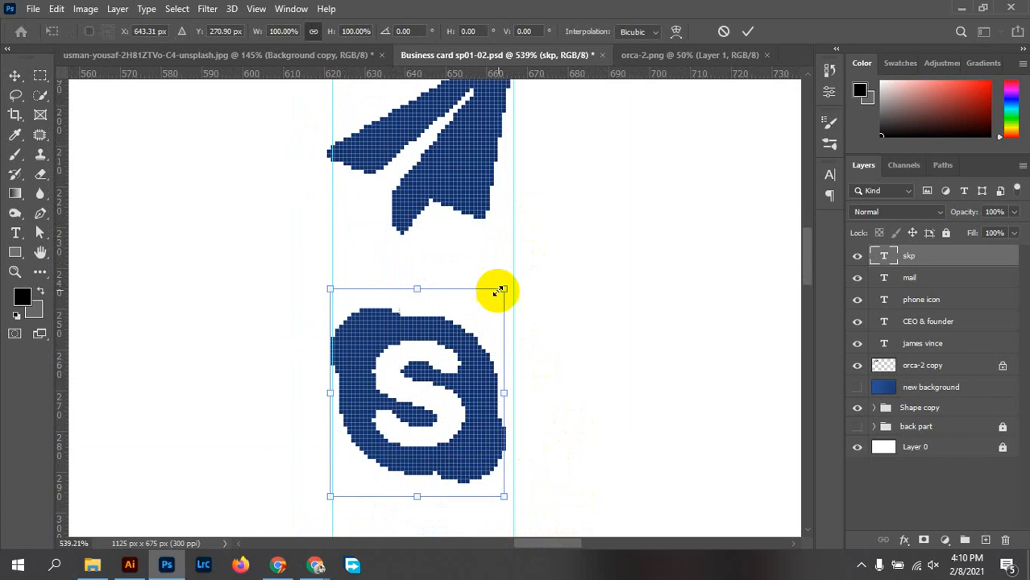
pyautogui.moveTo(505, 290); pyautogui.dragTo(512, 279)
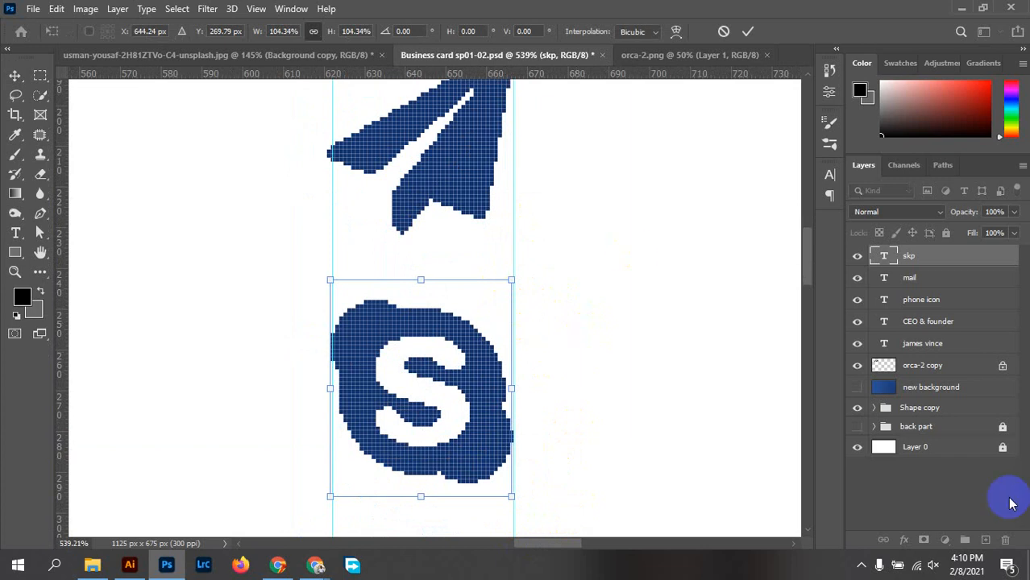
pyautogui.click(861, 566)
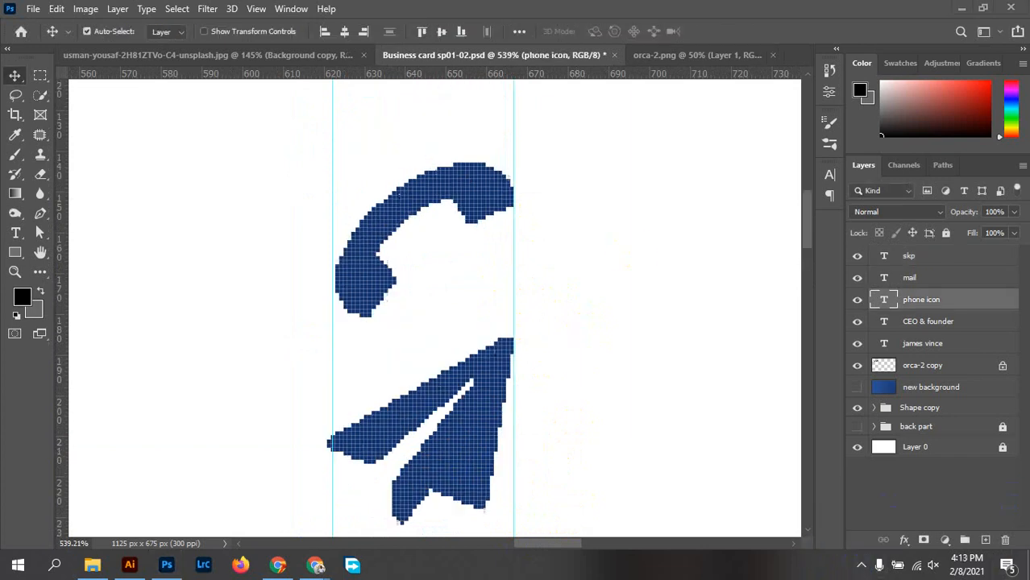
pyautogui.scroll(-5, 507, 291)
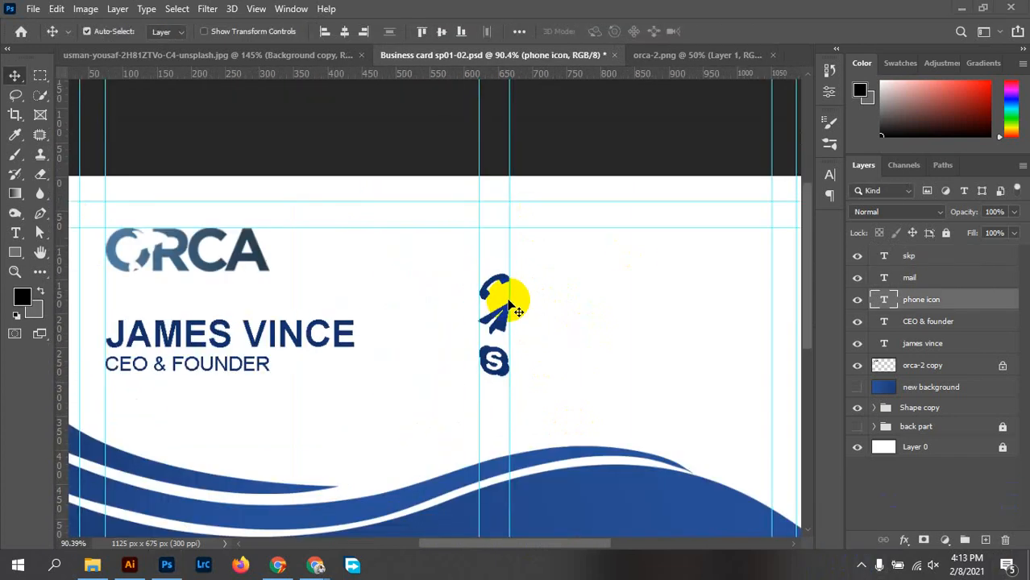
pyautogui.scroll(-3, 507, 309)
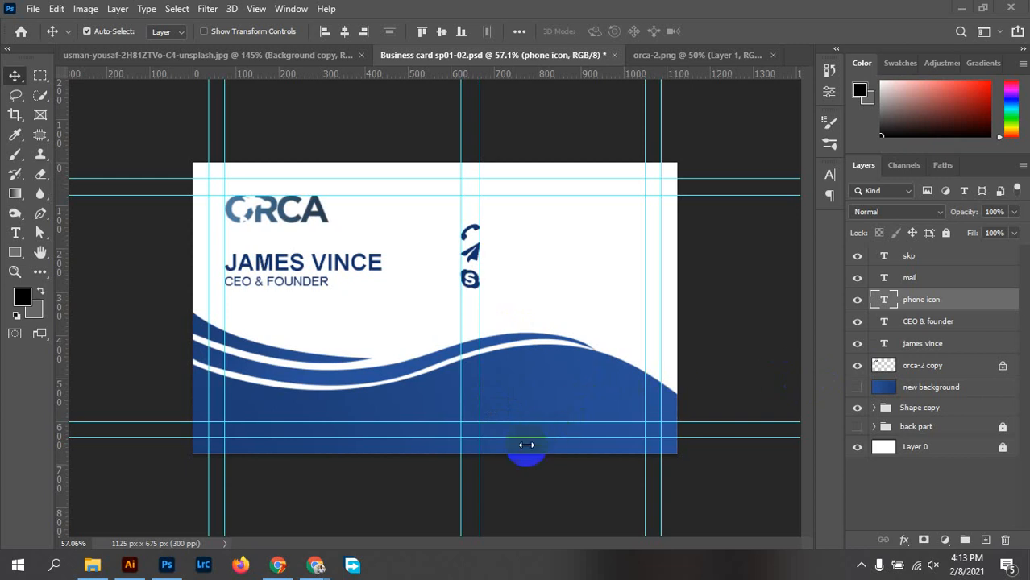
# Search the Font Awesome cheatsheet for 'home' and jump to the fa-home entry
pyautogui.moveTo(315, 563)
pyautogui.click(274, 489)
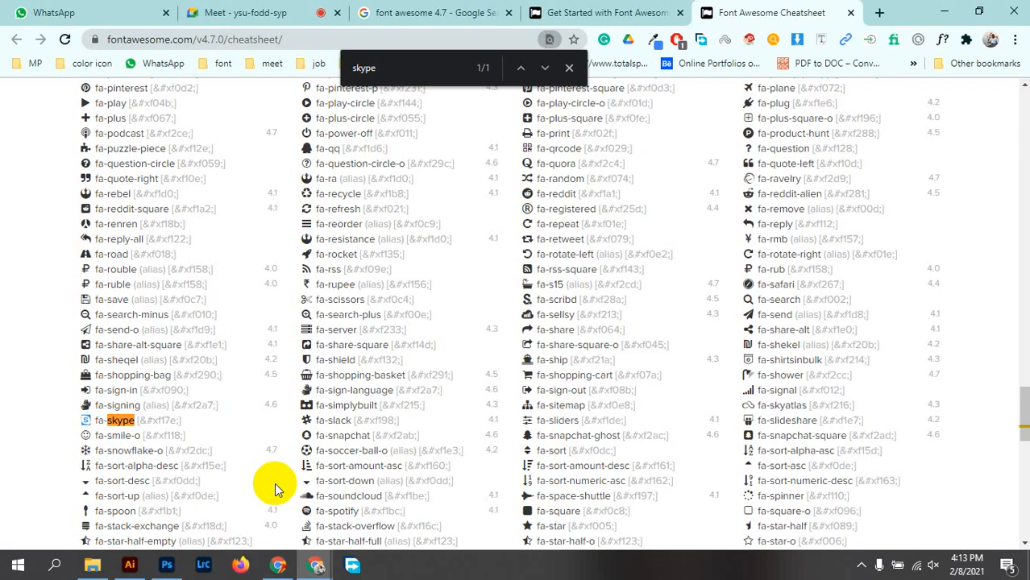
pyautogui.moveTo(380, 68); pyautogui.dragTo(308, 70)
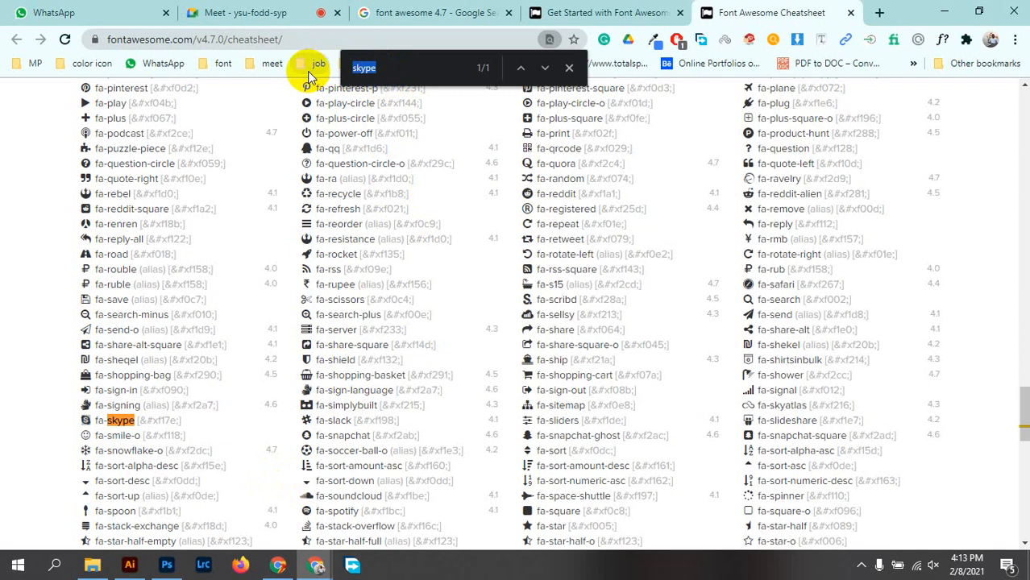
pyautogui.write('home')
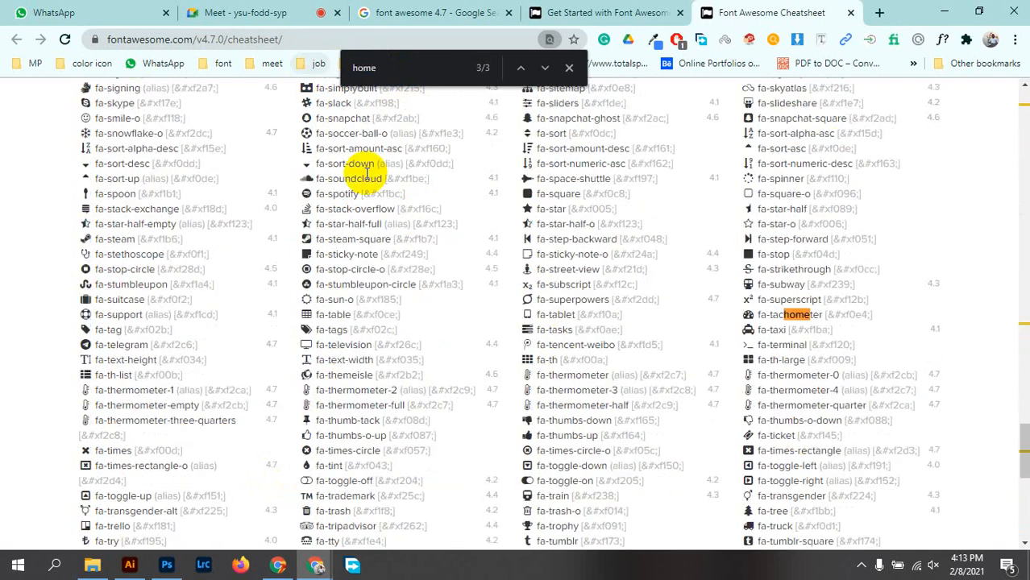
pyautogui.click(539, 74)
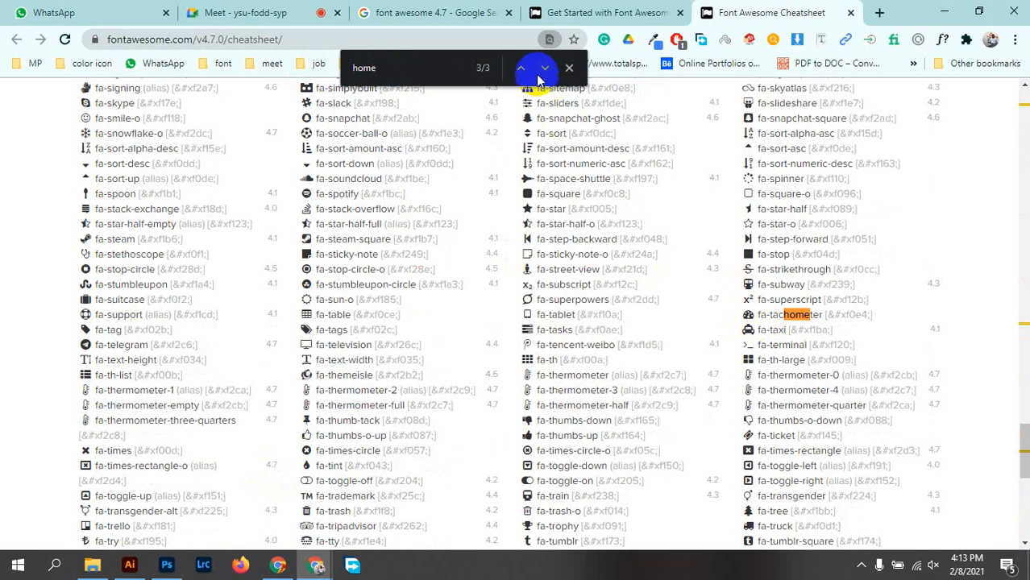
pyautogui.click(543, 71)
pyautogui.click(543, 71)
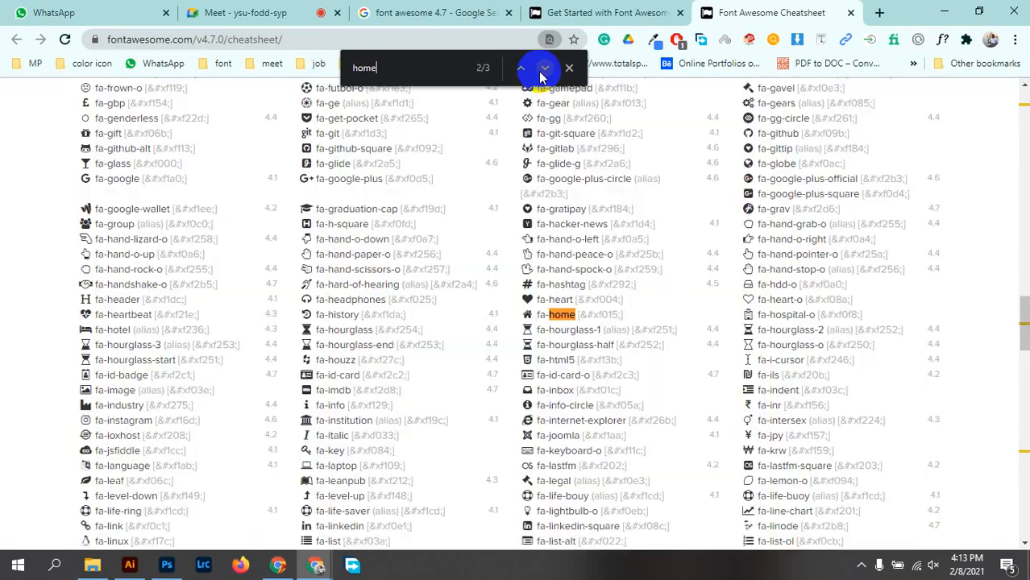
# Copy the fa-home glyph and return to the Photoshop business card
pyautogui.rightClick(525, 313)
pyautogui.click(551, 320)
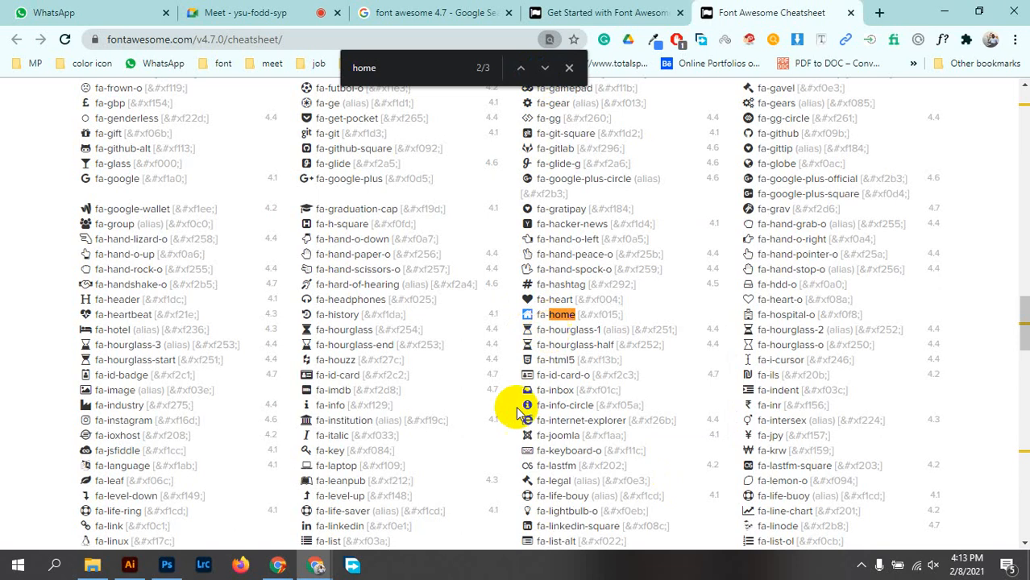
pyautogui.click(161, 567)
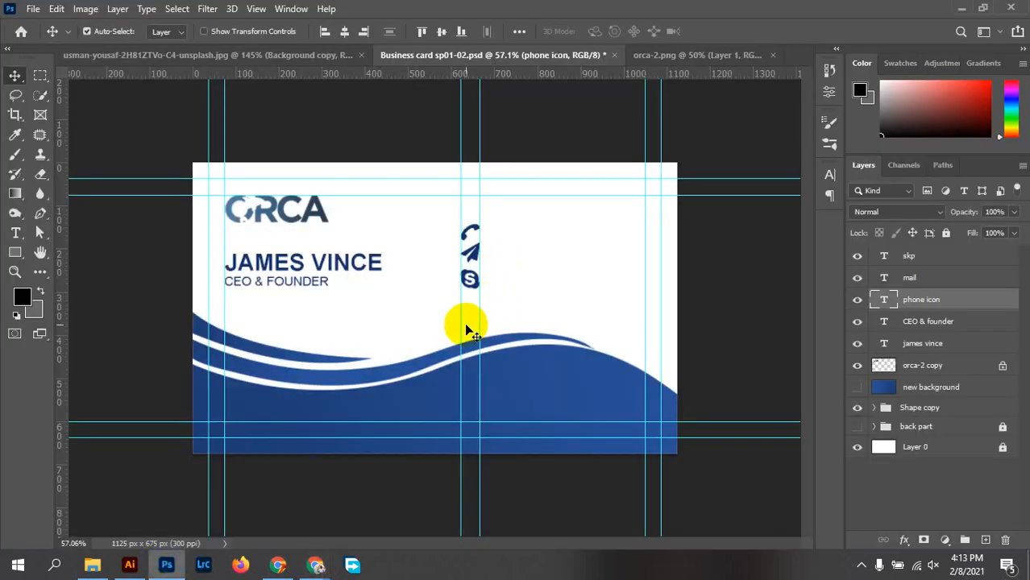
# Paste the home glyph into a new text layer below the icons, set in FontAwesome
pyautogui.click(15, 233)
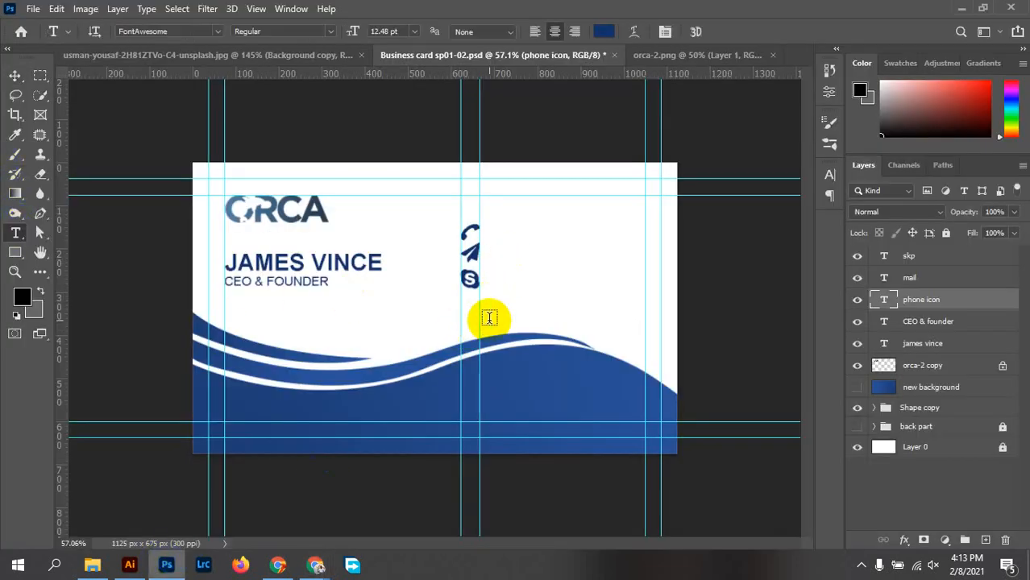
pyautogui.click(476, 320)
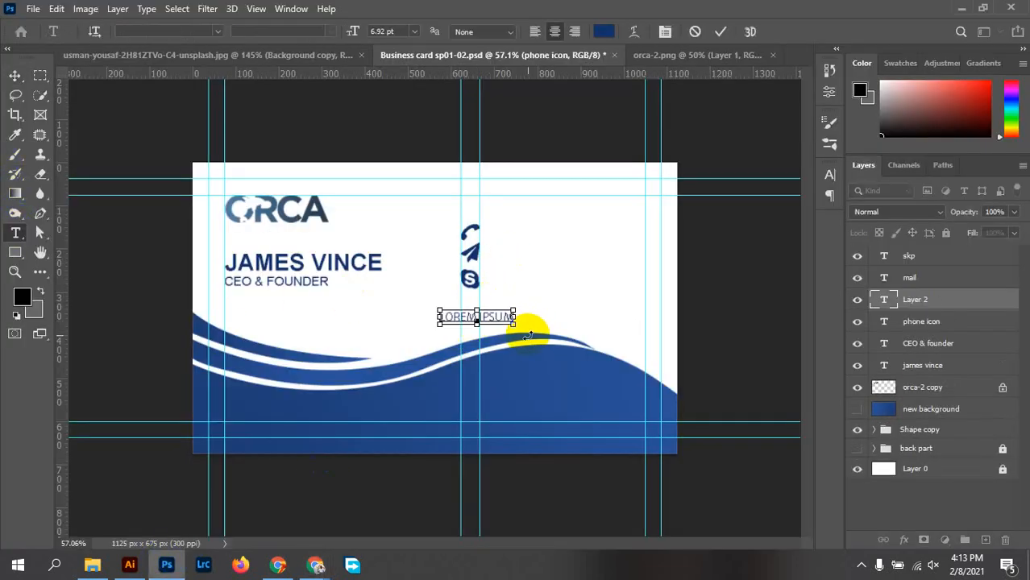
pyautogui.hotkey('ctrl', 'v')
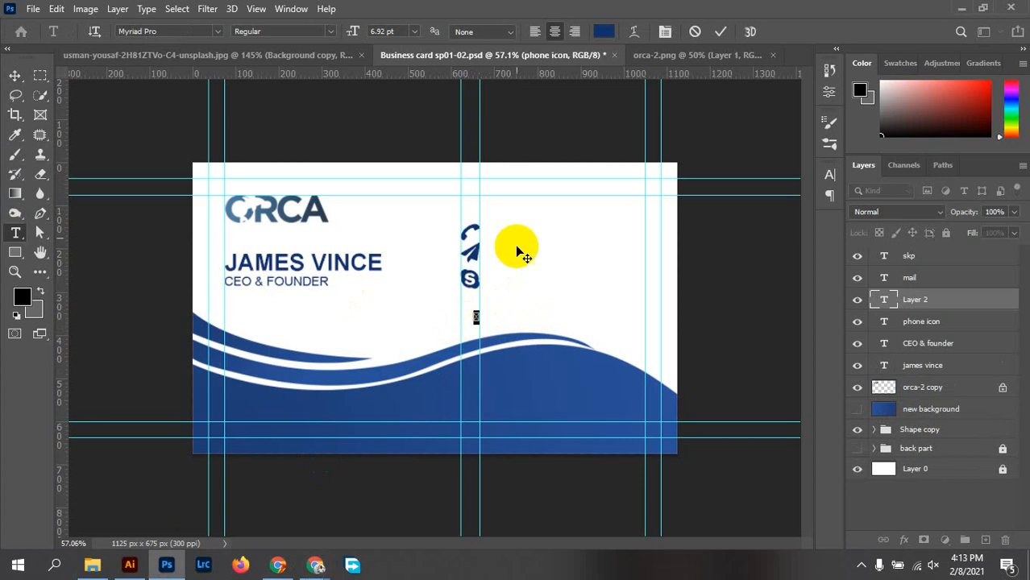
pyautogui.click(160, 31)
pyautogui.write('fon')
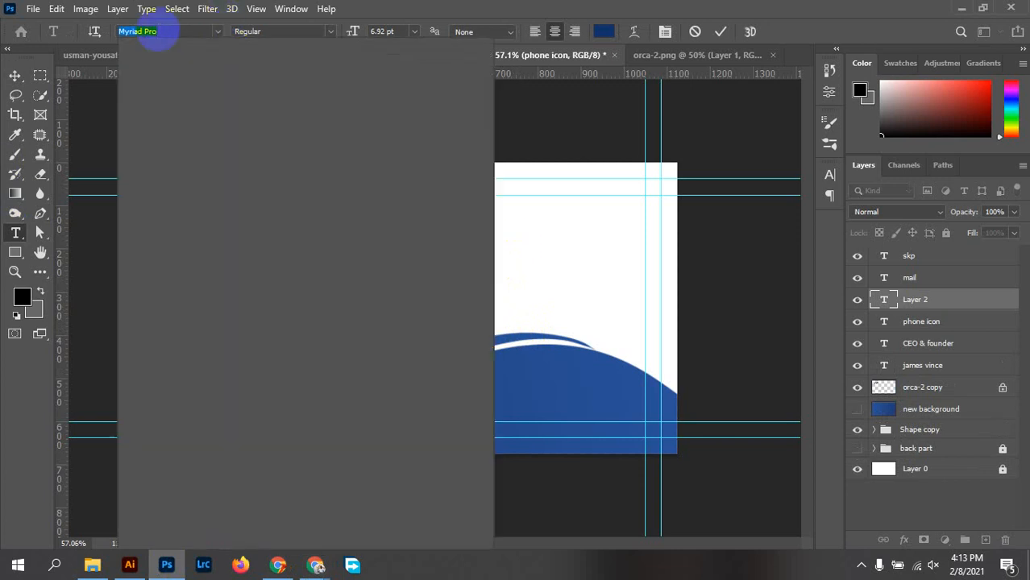
pyautogui.write('t aw')
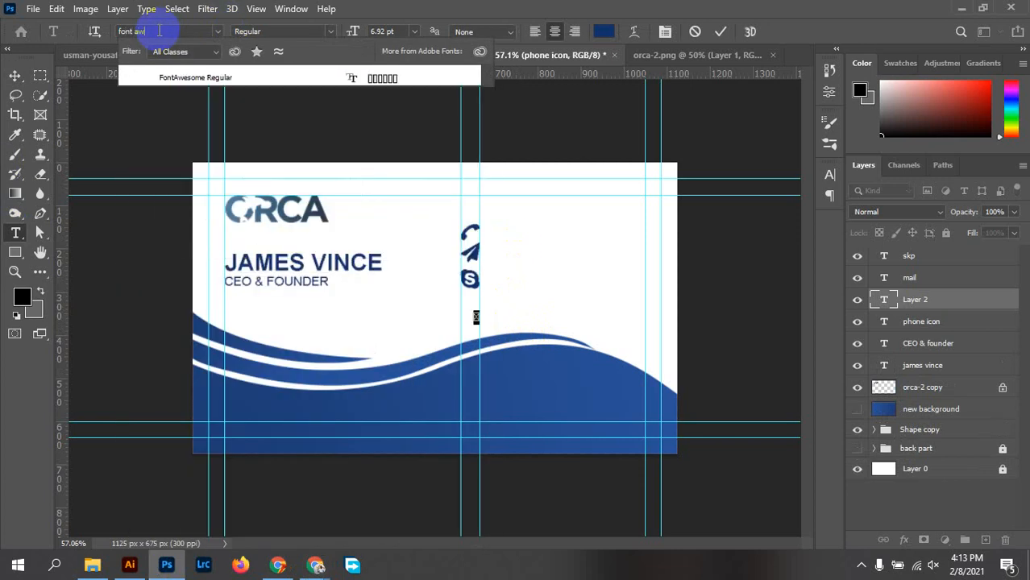
pyautogui.write('esome')
pyautogui.click(391, 81)
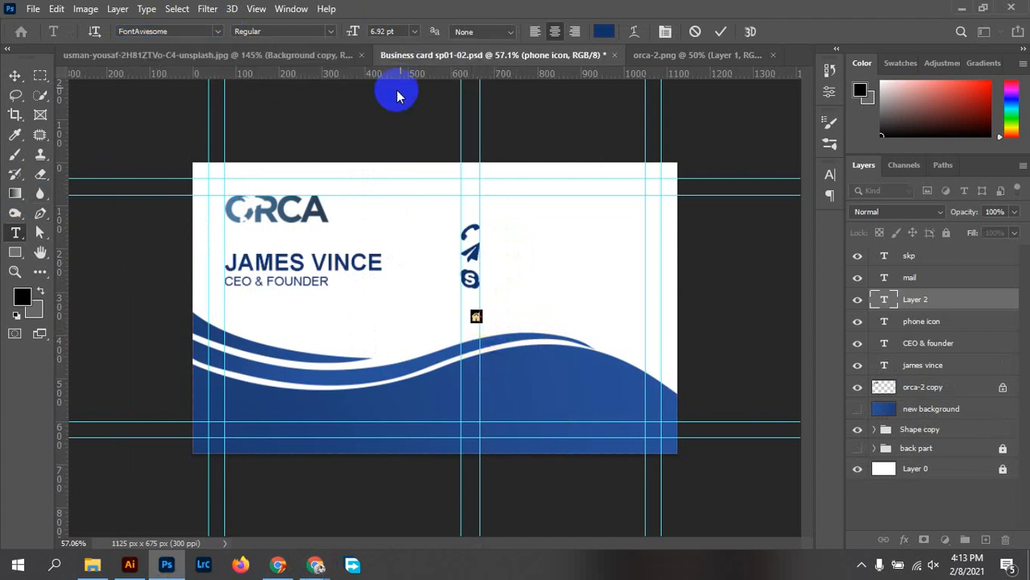
# Make the house icon's text colour white and commit the text
pyautogui.click(603, 31)
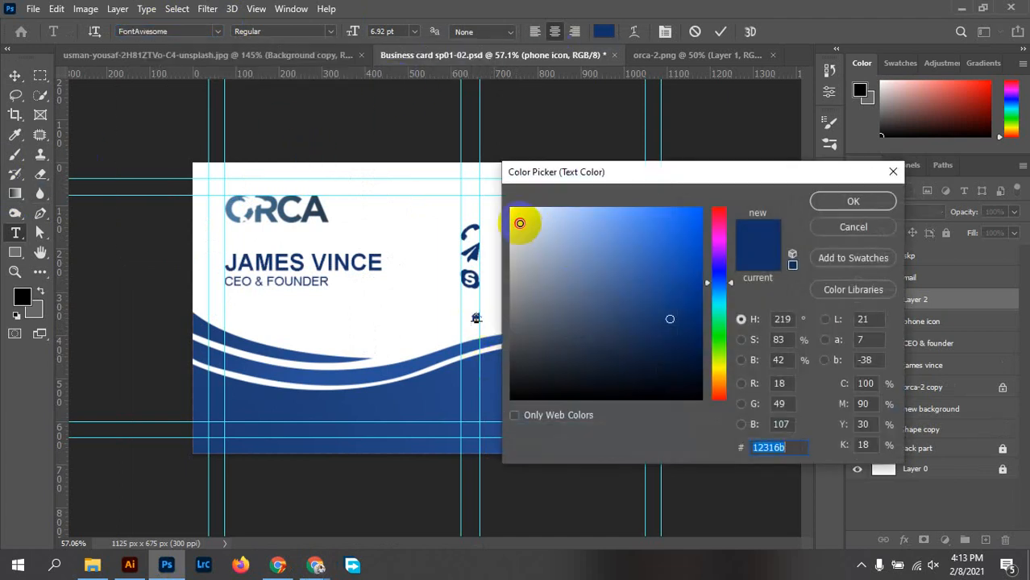
pyautogui.moveTo(520, 223); pyautogui.dragTo(490, 184)
pyautogui.click(853, 201)
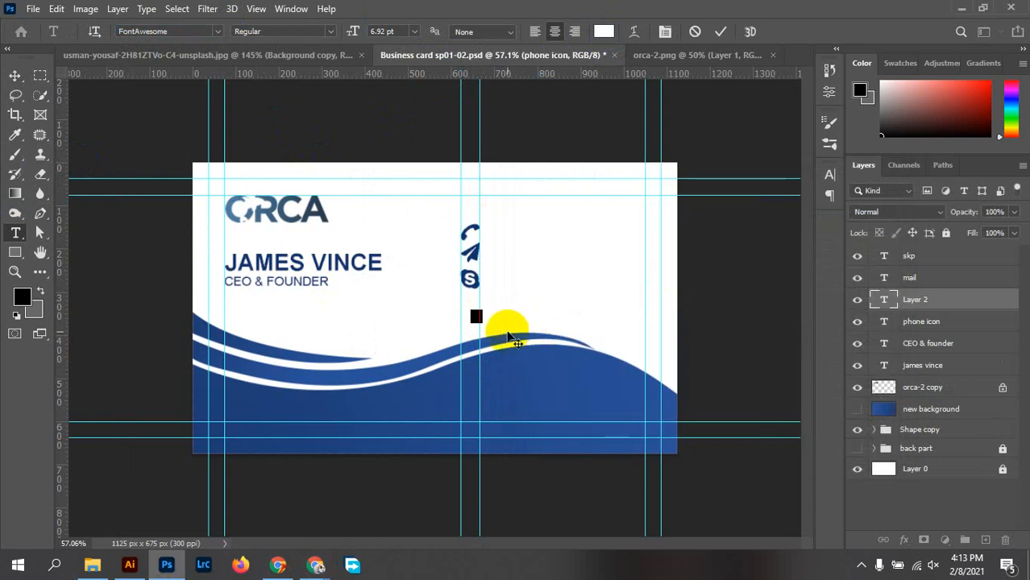
pyautogui.doubleClick(480, 317)
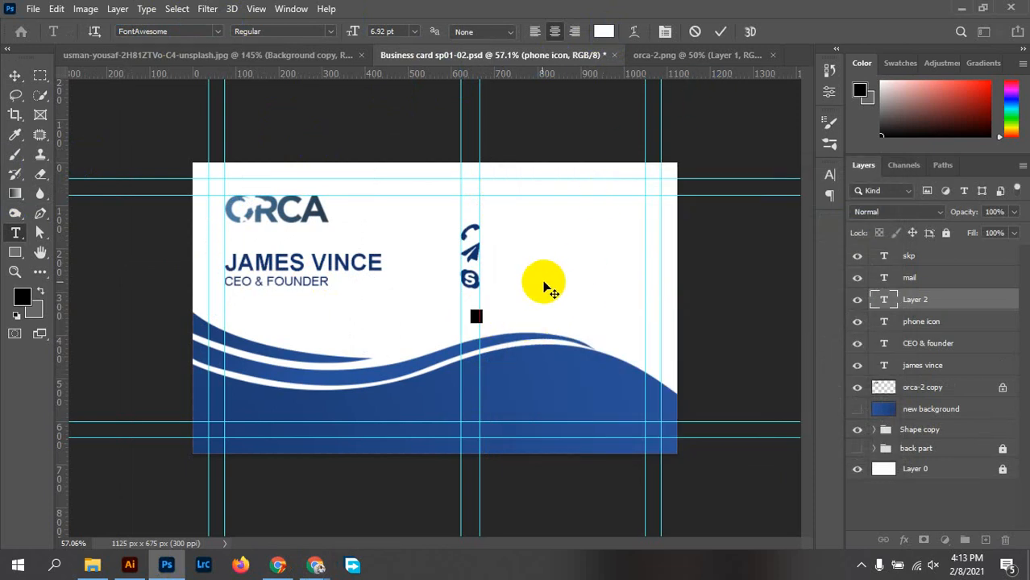
pyautogui.scroll(4, 482, 354)
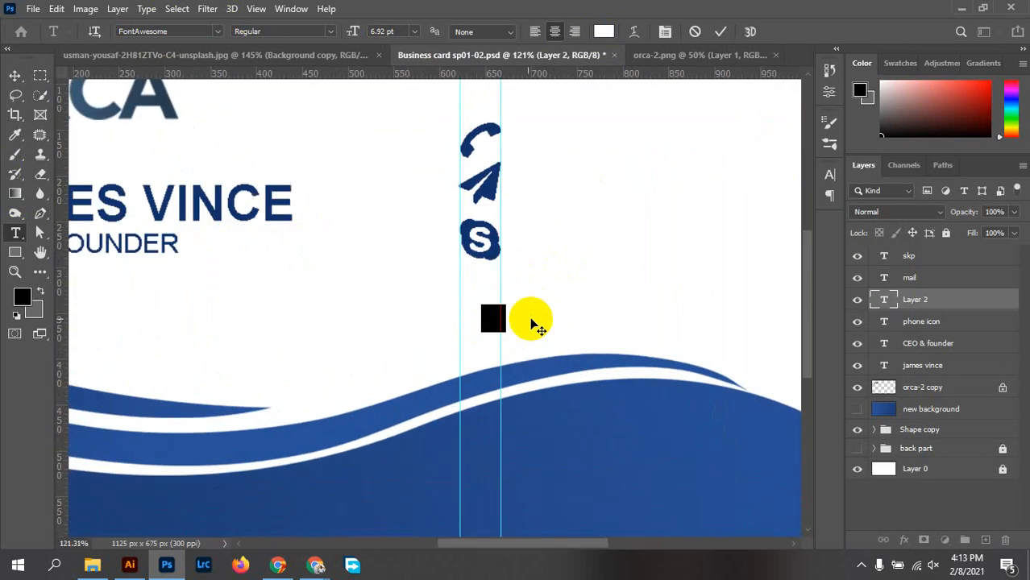
pyautogui.click(720, 32)
# Move the house icon down onto the blue wave, centred between the guides
pyautogui.click(16, 75)
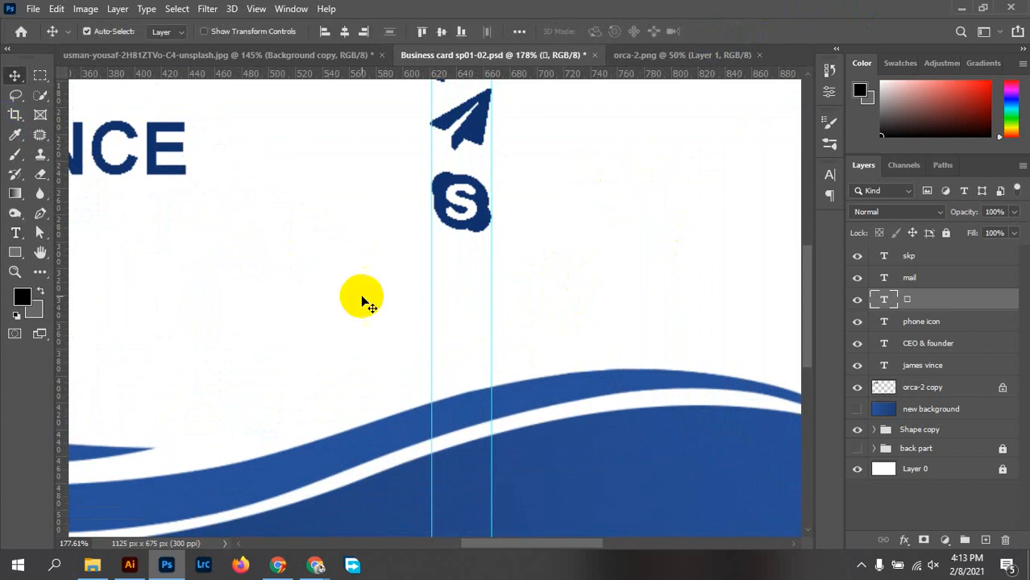
pyautogui.moveTo(480, 329); pyautogui.dragTo(467, 458)
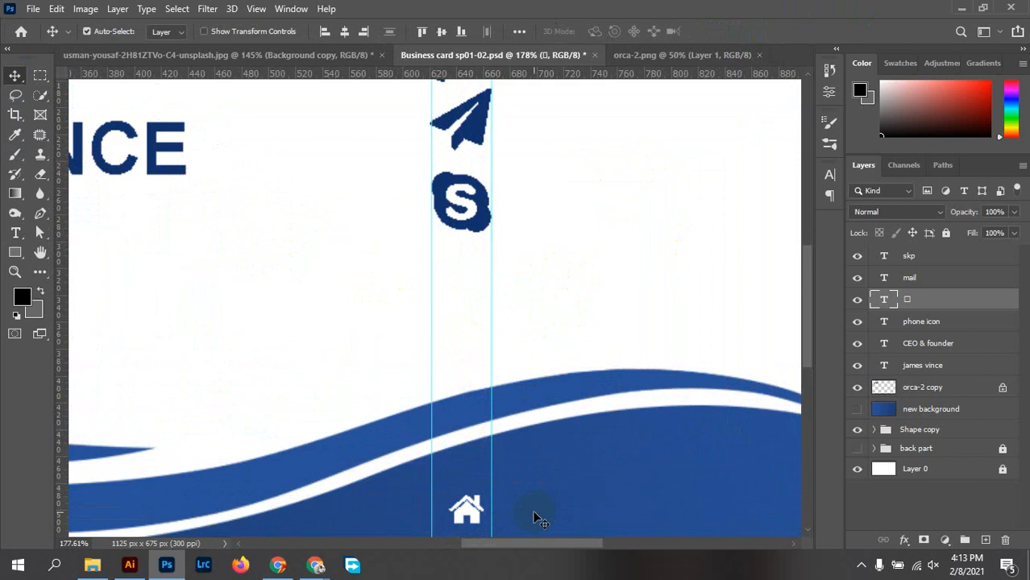
pyautogui.scroll(3, 533, 450)
pyautogui.moveTo(519, 348); pyautogui.dragTo(489, 191)
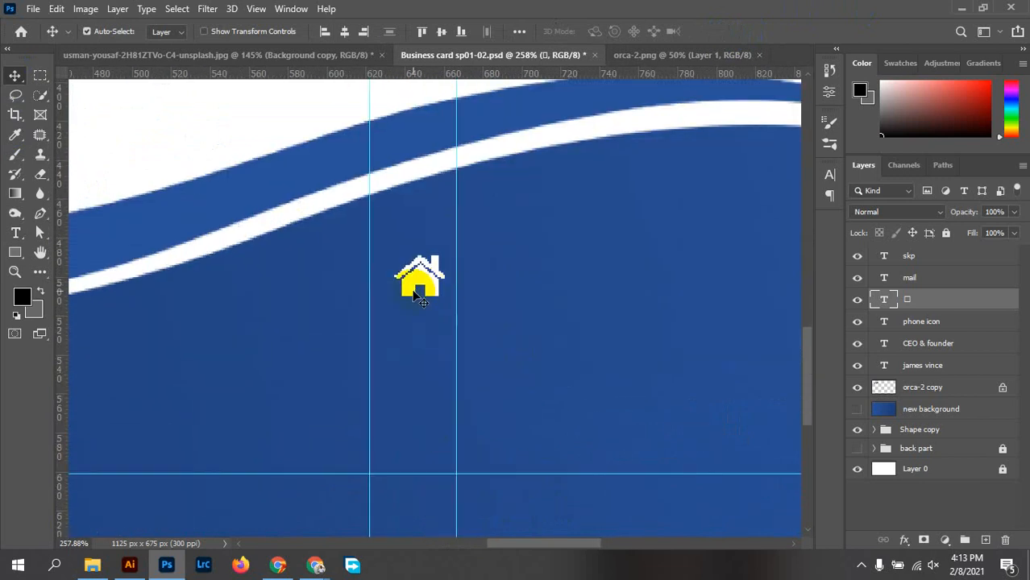
pyautogui.moveTo(421, 288); pyautogui.dragTo(393, 349)
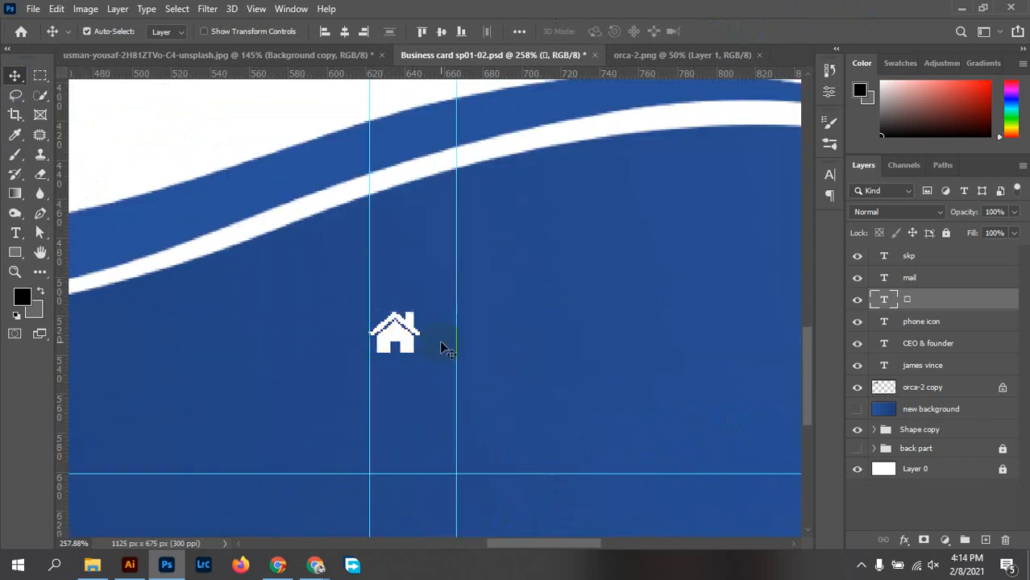
# Enlarge the house icon to about 170%
pyautogui.press('ctrl')
pyautogui.hotkey('ctrl', 't')
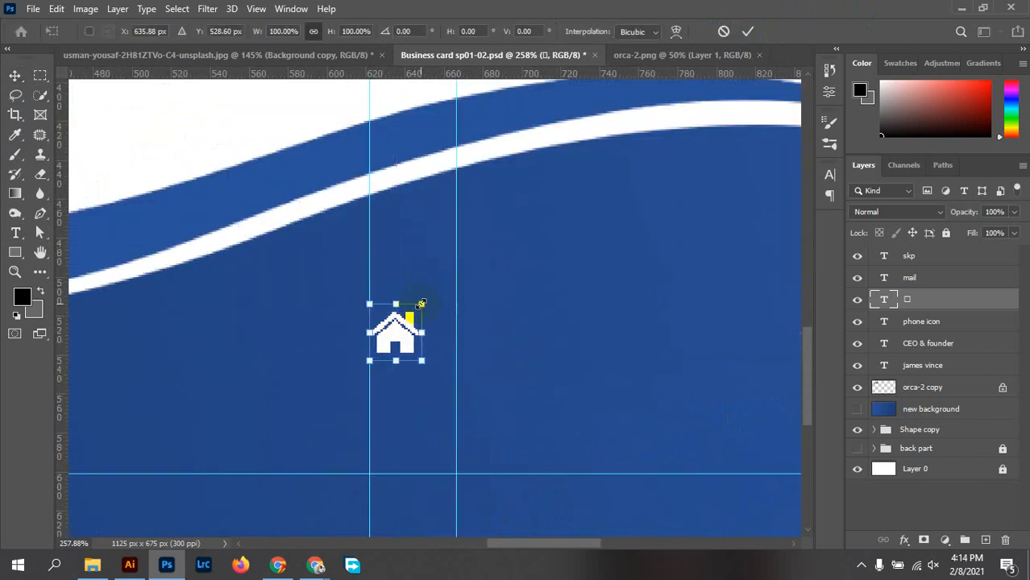
pyautogui.moveTo(425, 302); pyautogui.dragTo(469, 269)
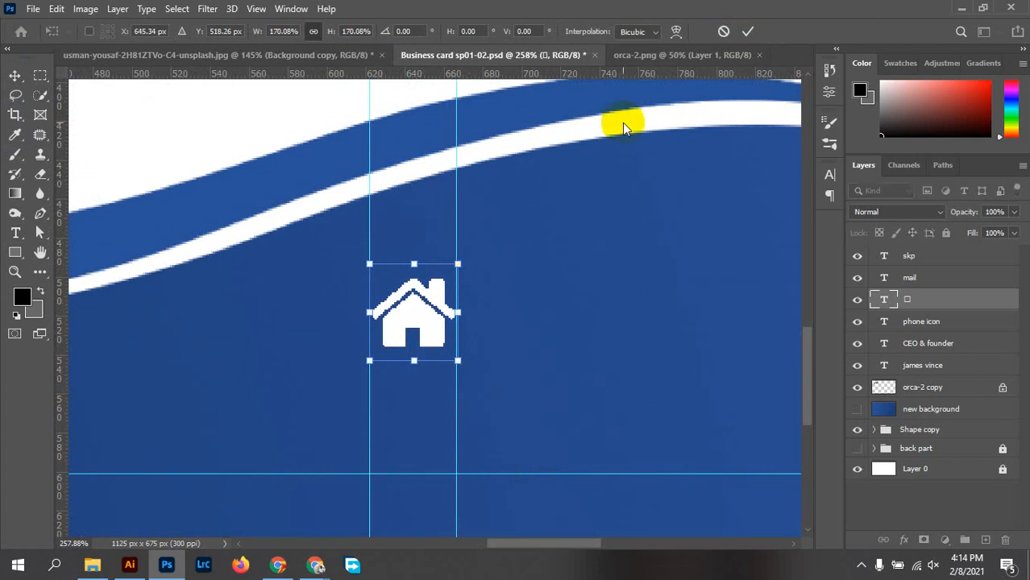
pyautogui.click(748, 31)
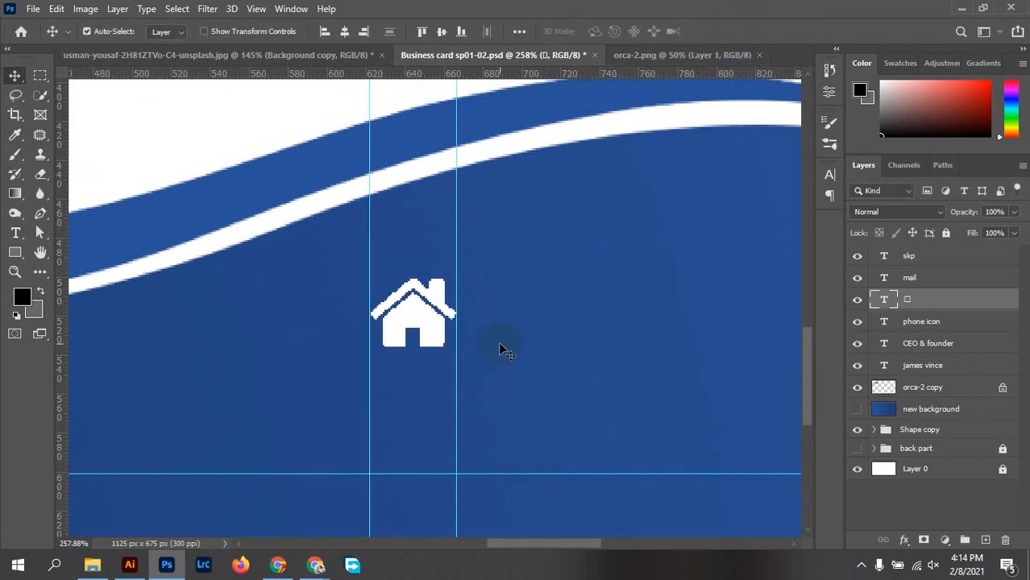
pyautogui.scroll(-5, 487, 345)
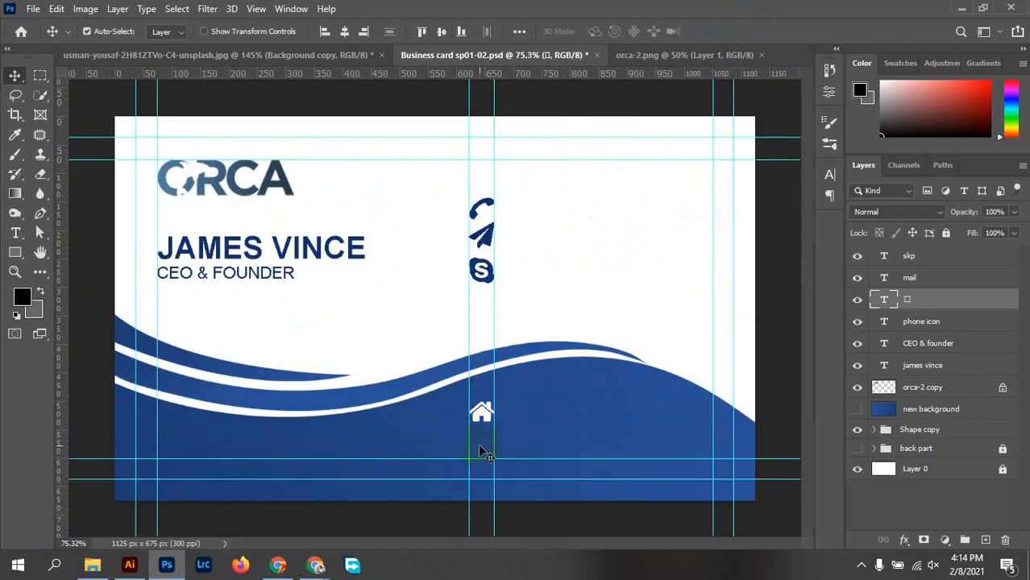
pyautogui.scroll(2, 481, 452)
# Fine-tune the house icon's position by a pixel and scale it up slightly
pyautogui.moveTo(486, 427); pyautogui.dragTo(484, 426)
pyautogui.scroll(4, 504, 433)
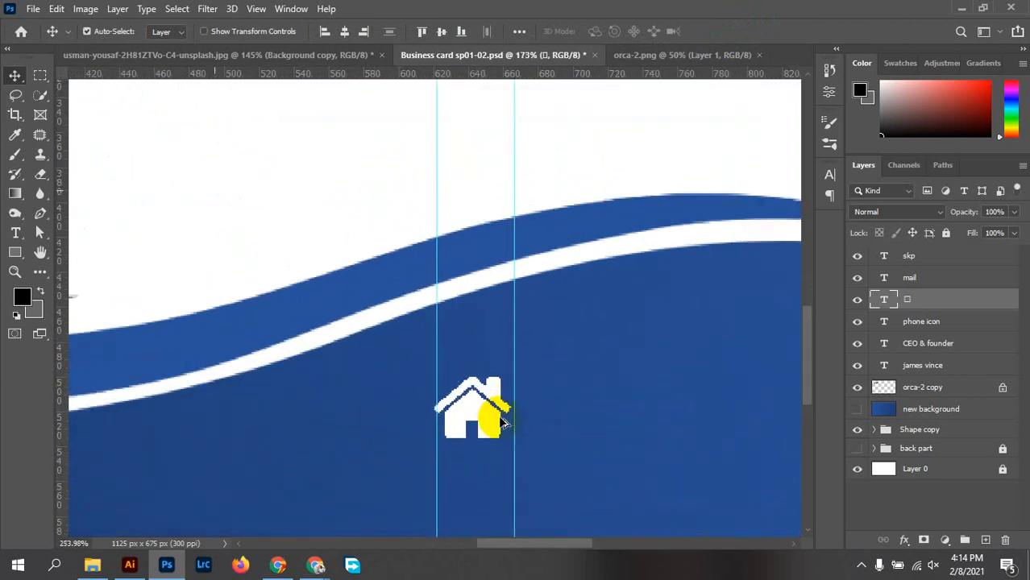
pyautogui.scroll(4, 484, 409)
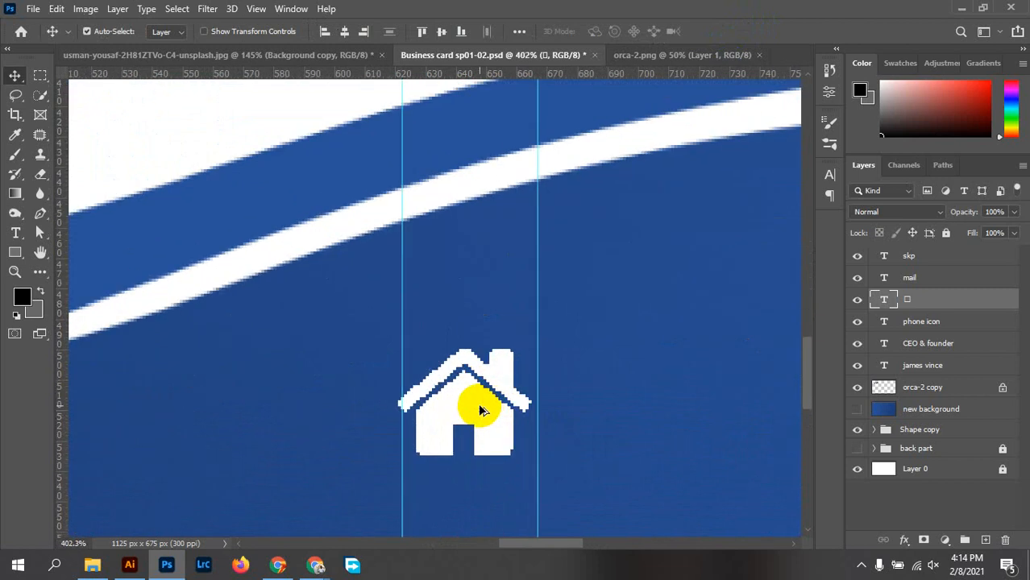
pyautogui.moveTo(395, 391); pyautogui.dragTo(399, 390)
pyautogui.hotkey('ctrl', 't')
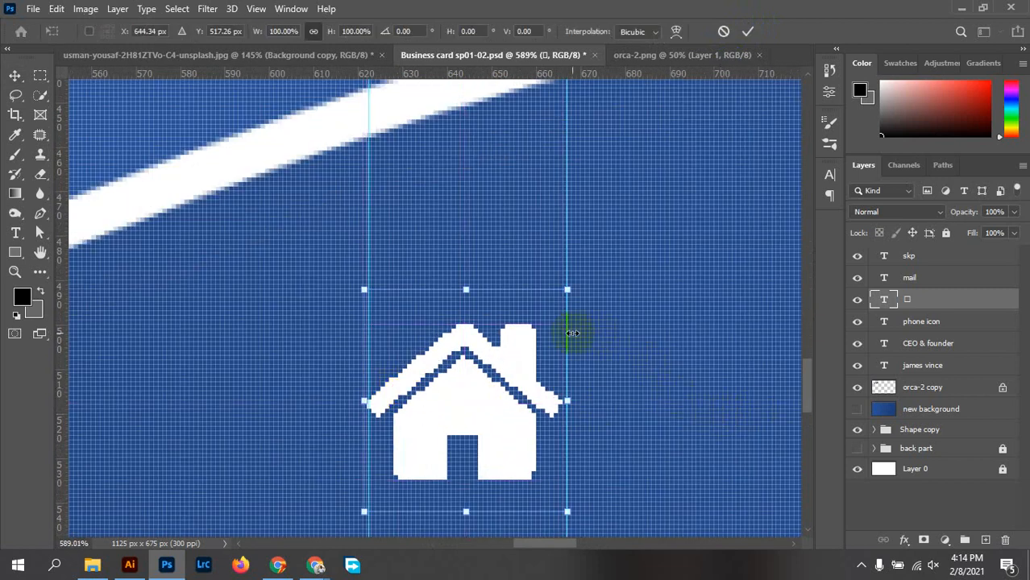
pyautogui.moveTo(568, 287); pyautogui.dragTo(574, 284)
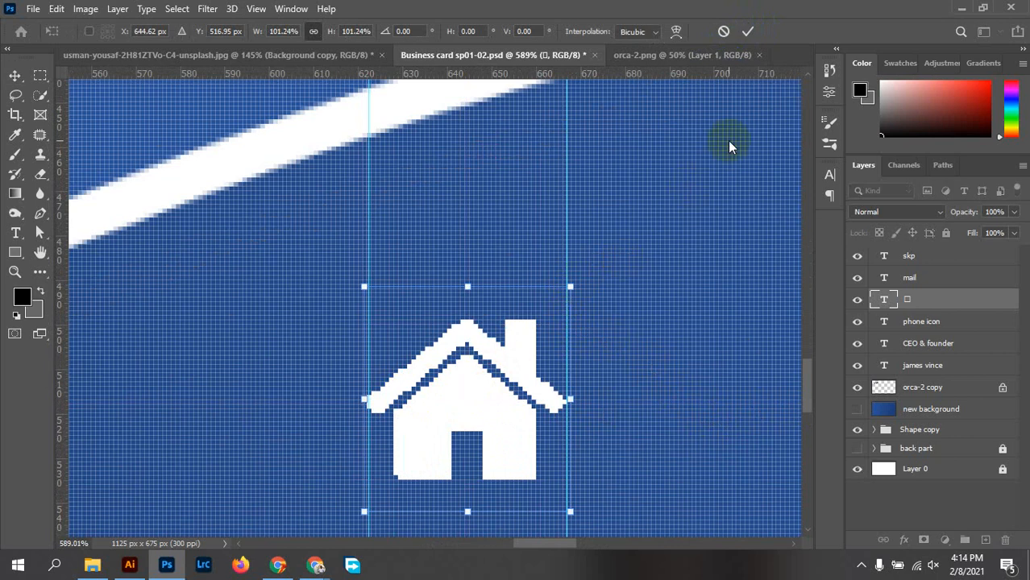
pyautogui.click(748, 32)
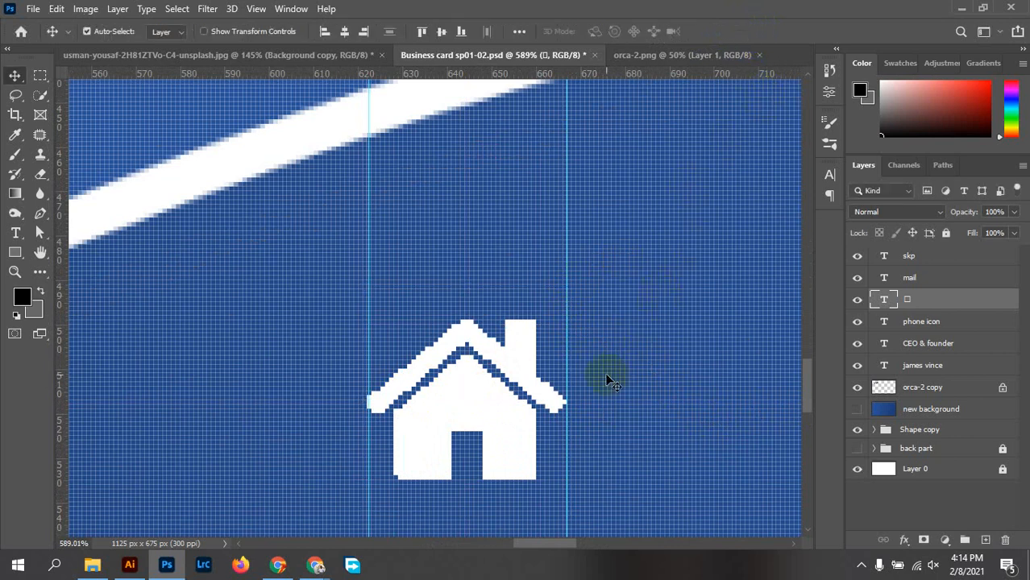
pyautogui.scroll(-10, 609, 380)
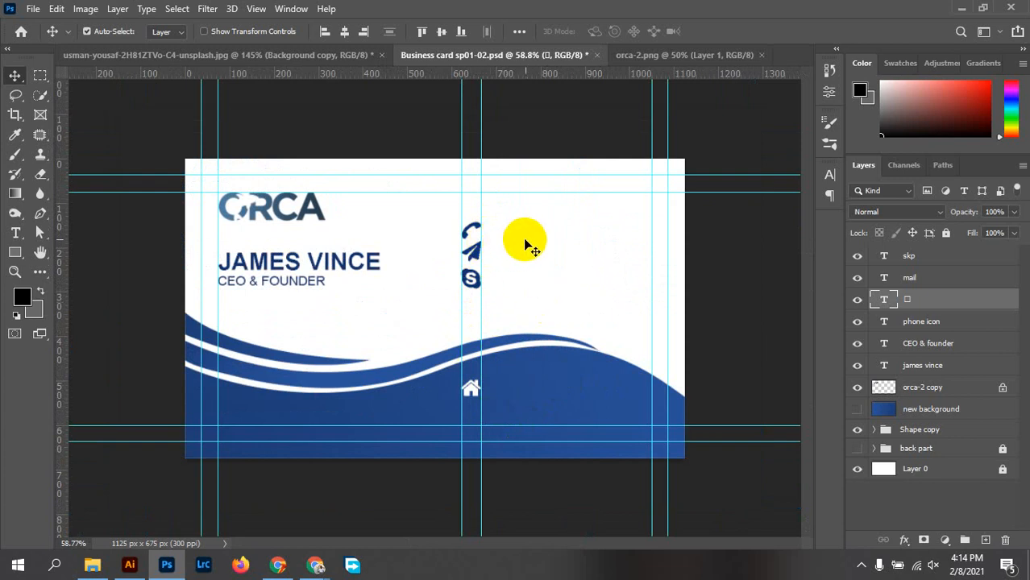
pyautogui.scroll(2, 475, 309)
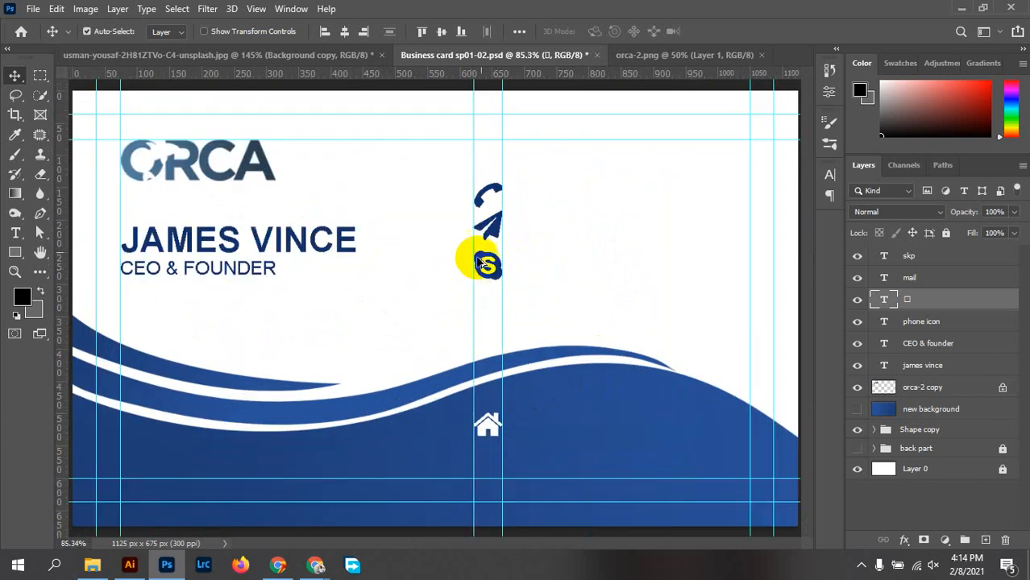
pyautogui.scroll(2, 482, 262)
# Rename the house icon layer 'home' and move it to the top of the Layers panel
pyautogui.click(487, 306)
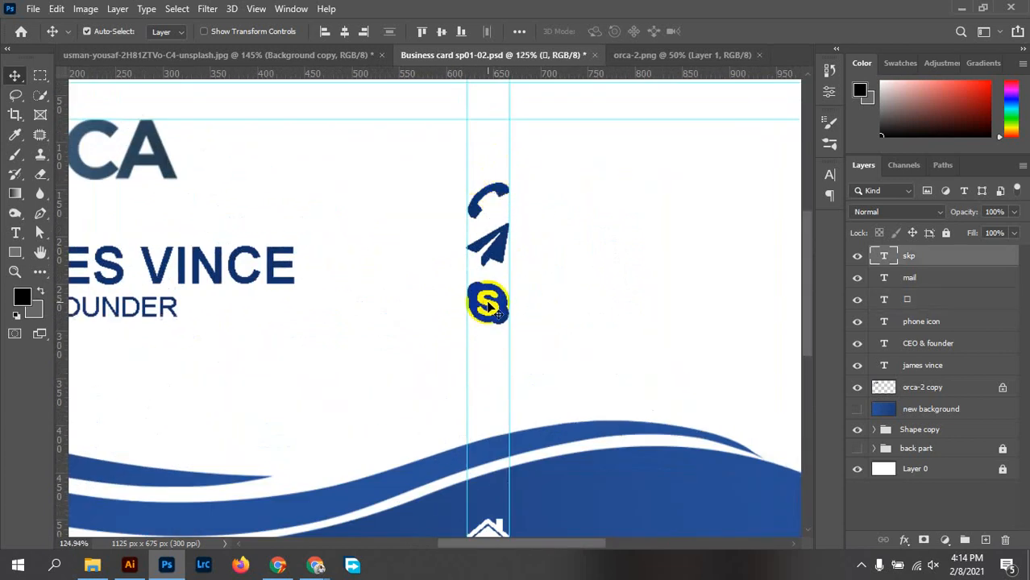
pyautogui.click(923, 308)
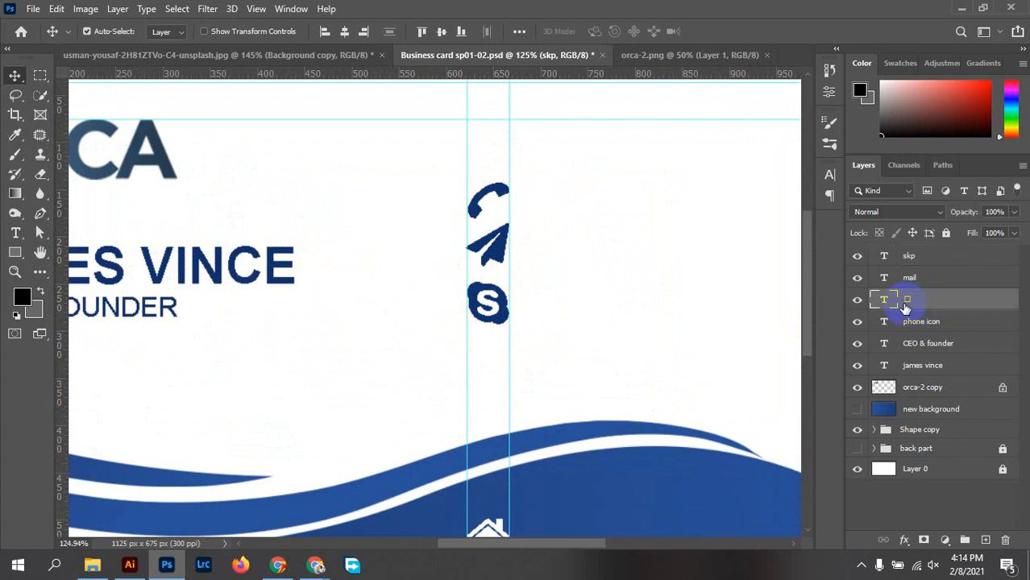
pyautogui.doubleClick(906, 304)
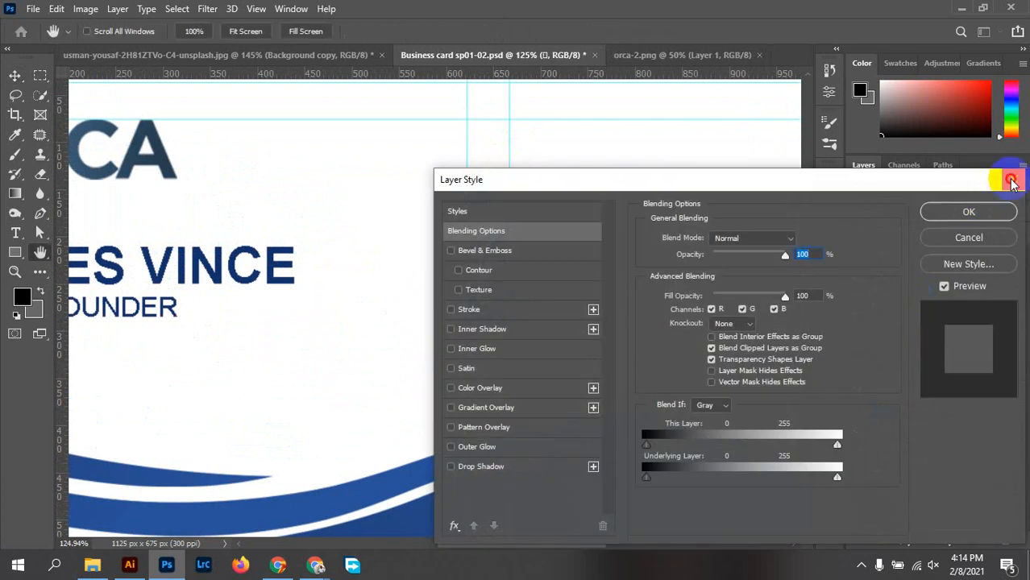
pyautogui.click(1012, 173)
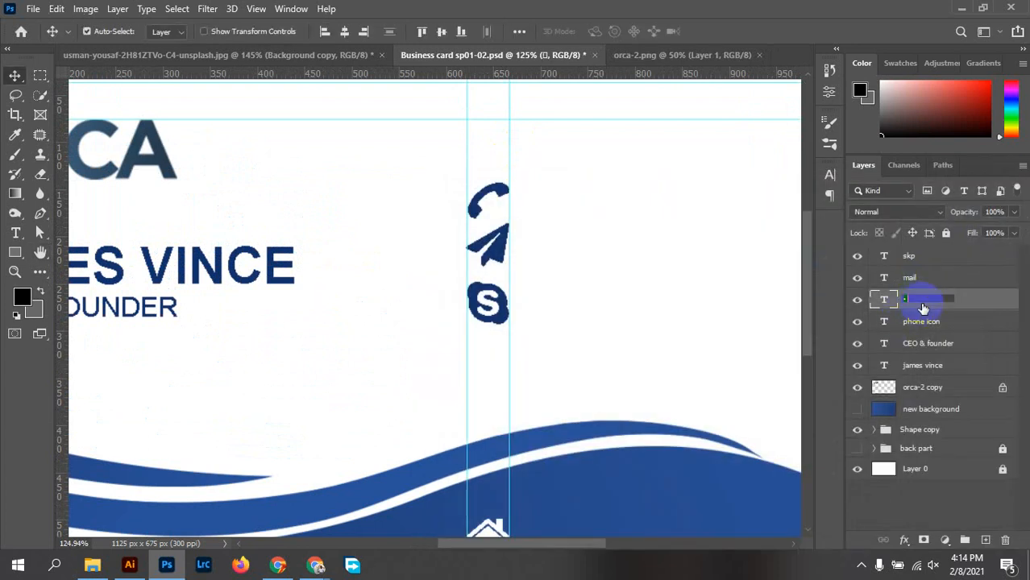
pyautogui.write('home')
pyautogui.click(984, 303)
pyautogui.moveTo(984, 300); pyautogui.dragTo(970, 253)
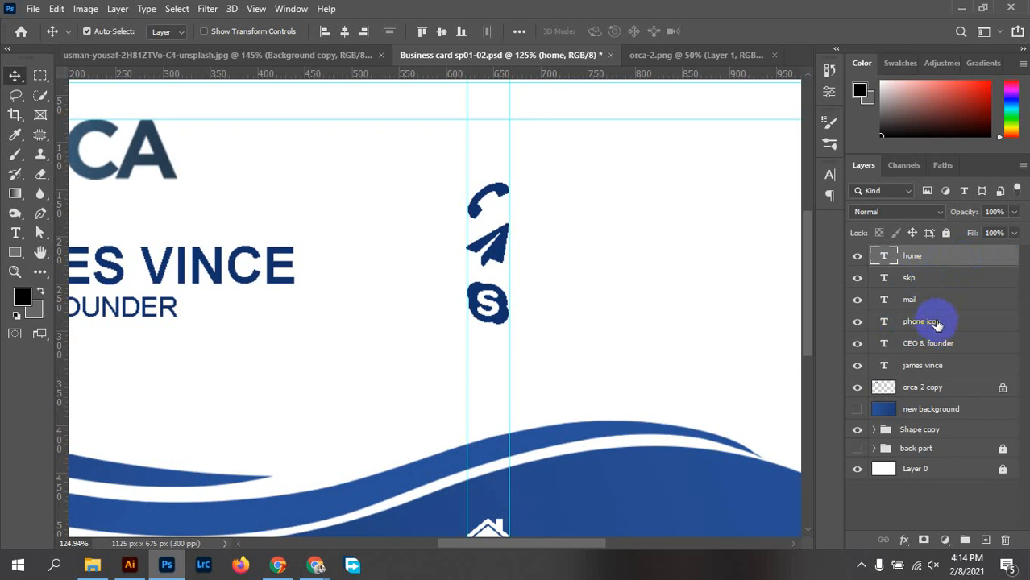
# Lower the mail and Skype icons about 16 px, Skype another 10 px, and select all three icon layers
pyautogui.moveTo(494, 300); pyautogui.dragTo(497, 324)
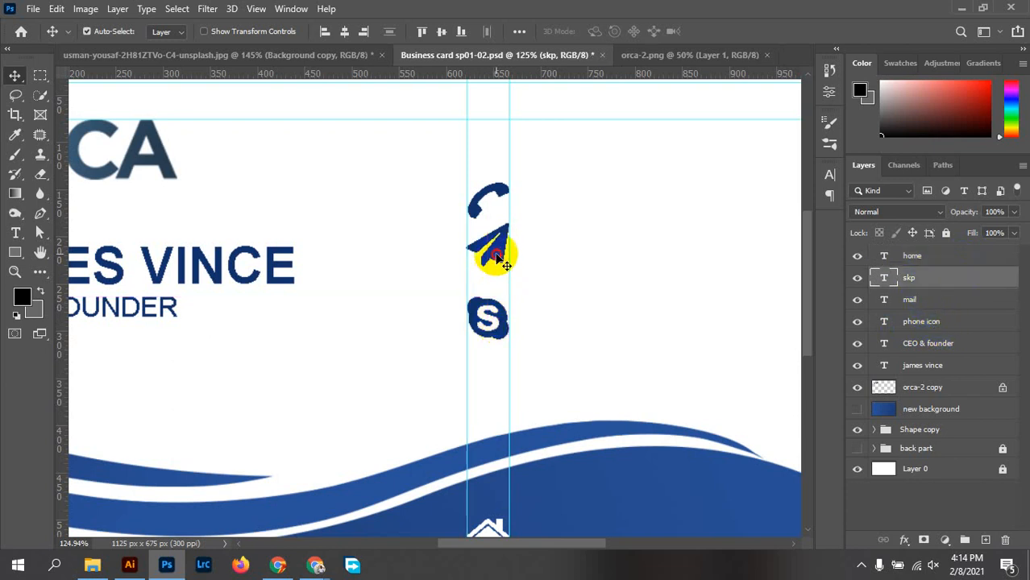
pyautogui.moveTo(490, 253); pyautogui.dragTo(498, 269)
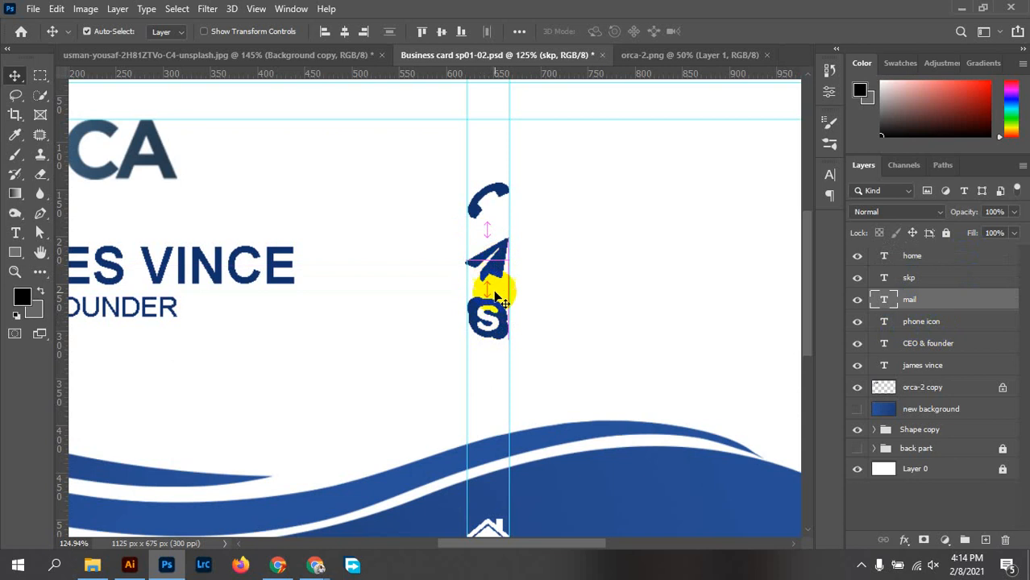
pyautogui.moveTo(487, 331); pyautogui.dragTo(489, 338)
pyautogui.click(496, 264)
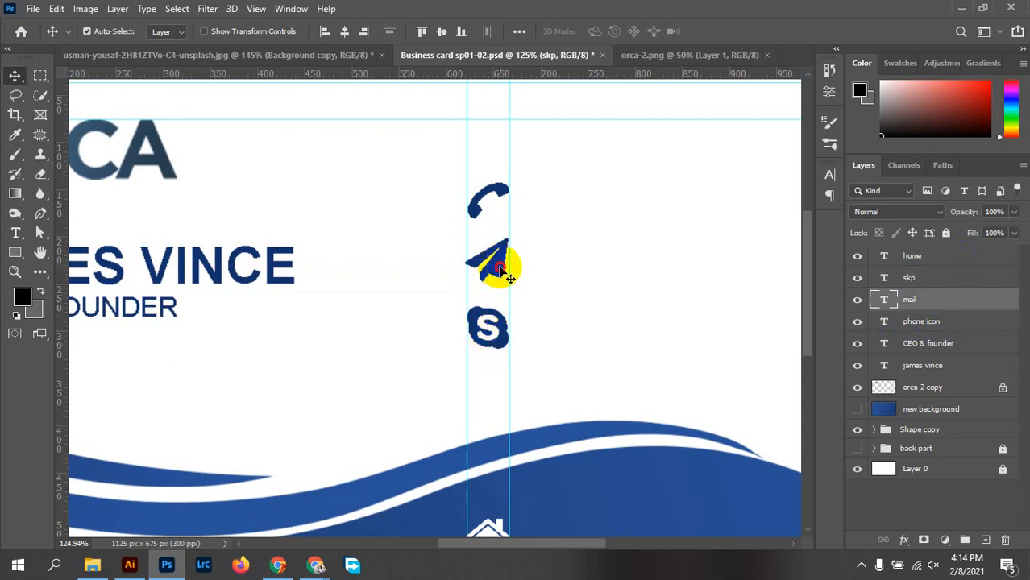
pyautogui.click(923, 281)
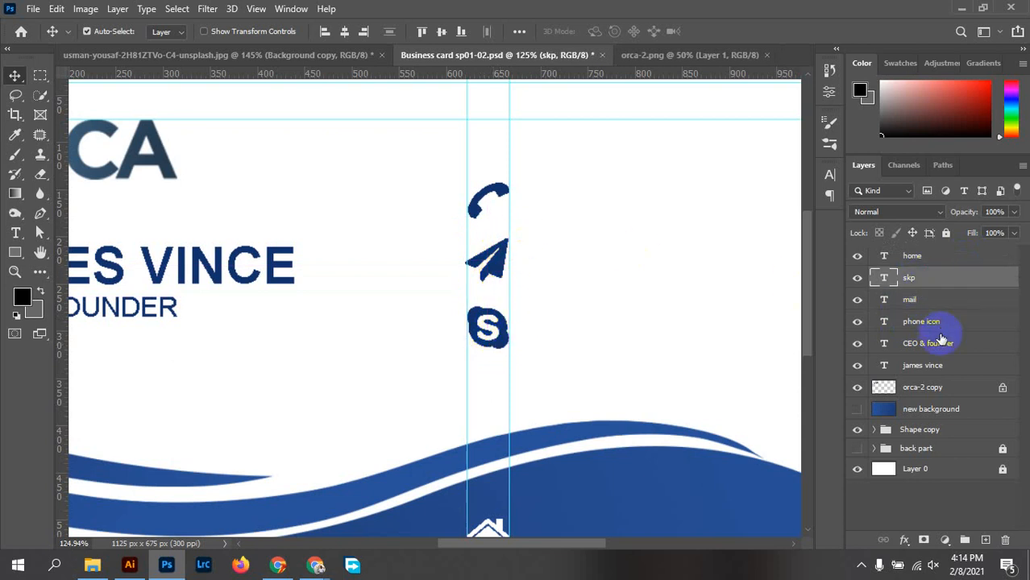
pyautogui.keyDown('shift'); pyautogui.click(931, 324); pyautogui.keyUp('shift')
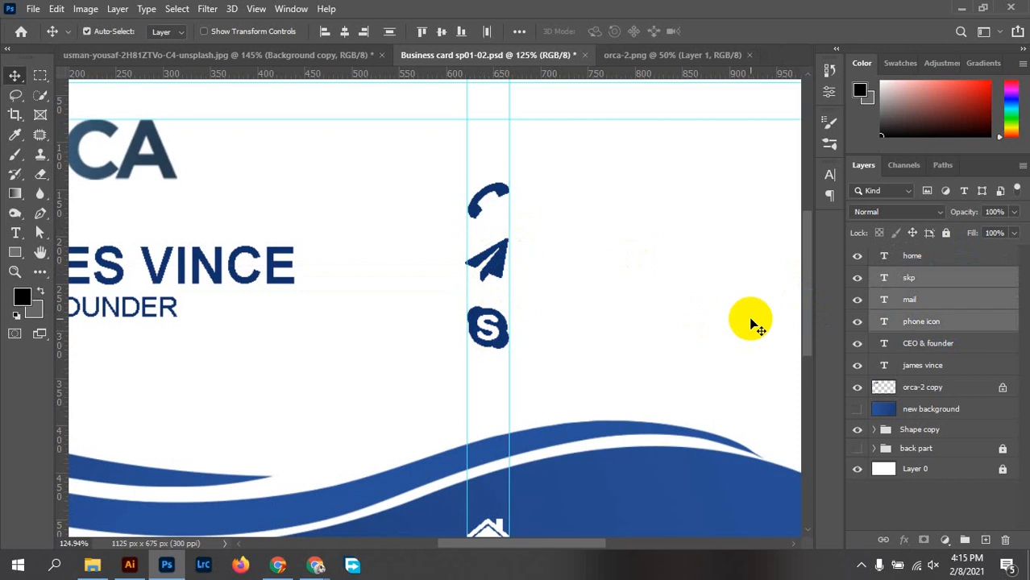
# Align the three icons' horizontal centres and distribute their vertical centres relative to the selection
pyautogui.click(519, 31)
pyautogui.click(563, 170)
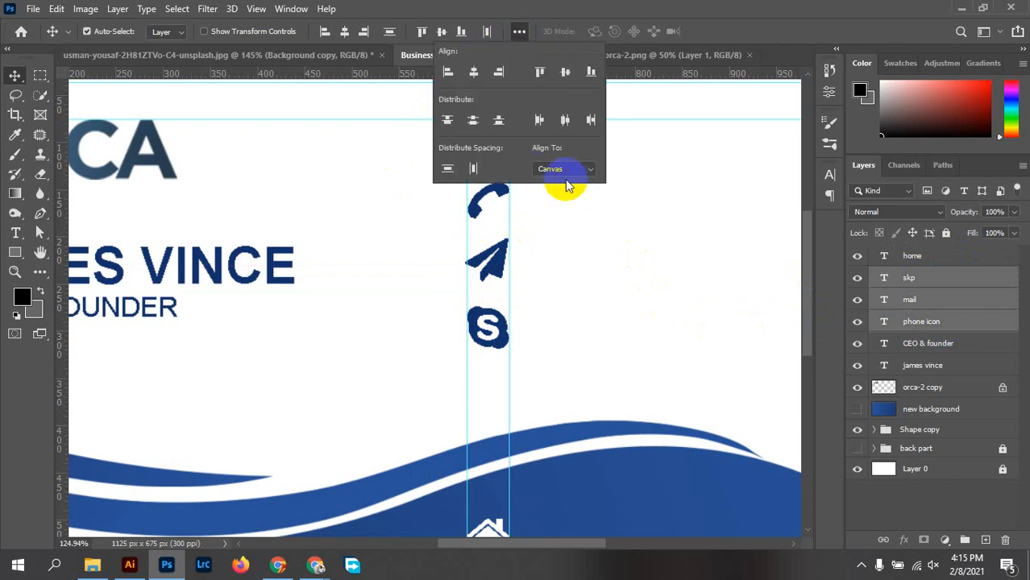
pyautogui.click(549, 182)
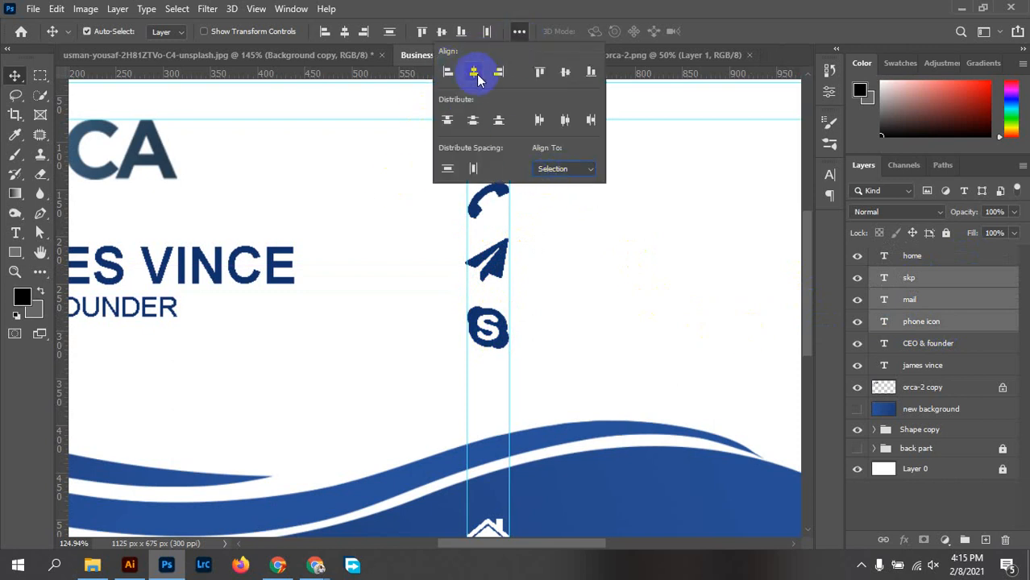
pyautogui.click(475, 74)
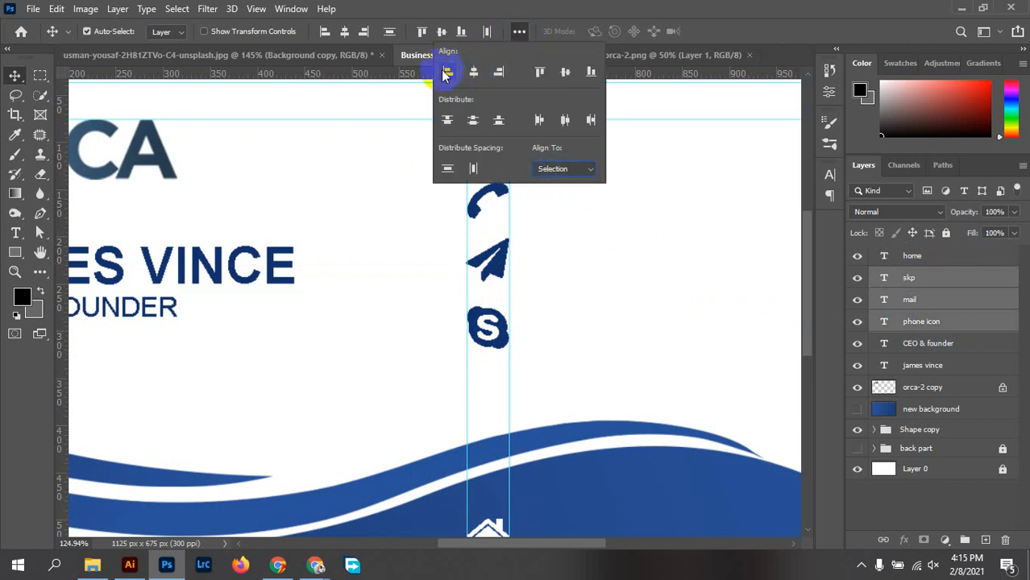
pyautogui.click(474, 121)
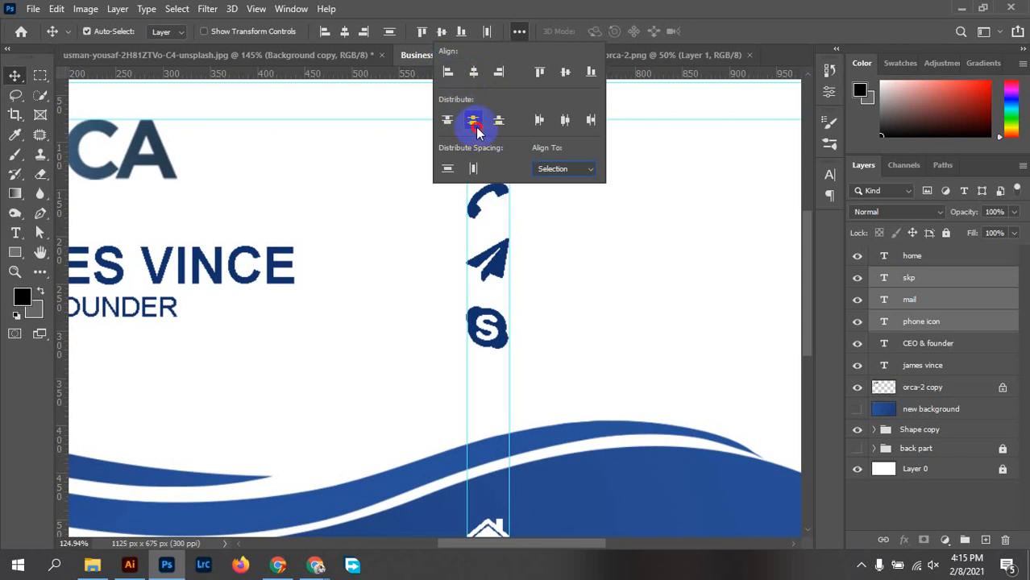
pyautogui.click(649, 216)
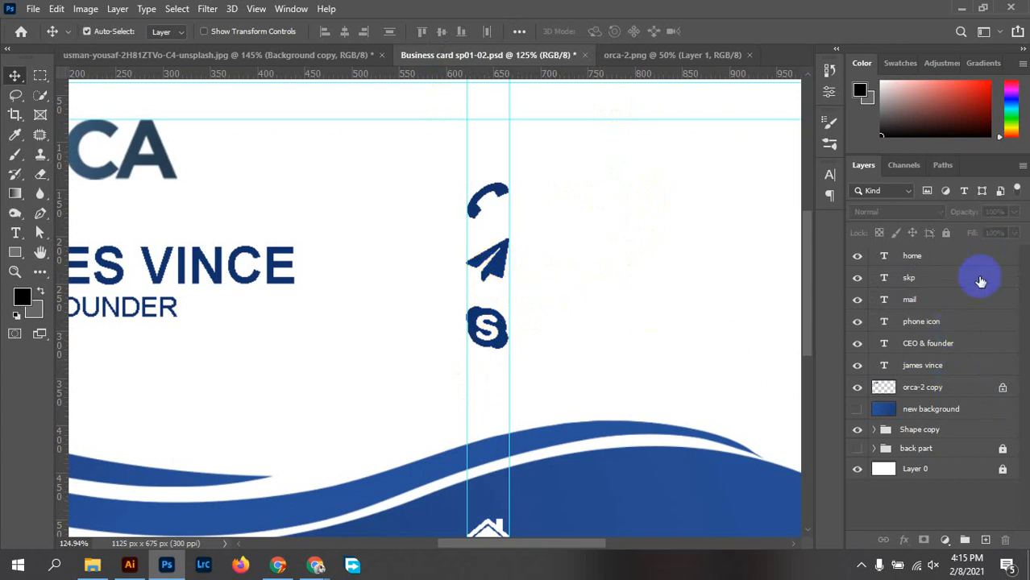
# Save Business card sp01-02.psd
pyautogui.hotkey('ctrl', 's')
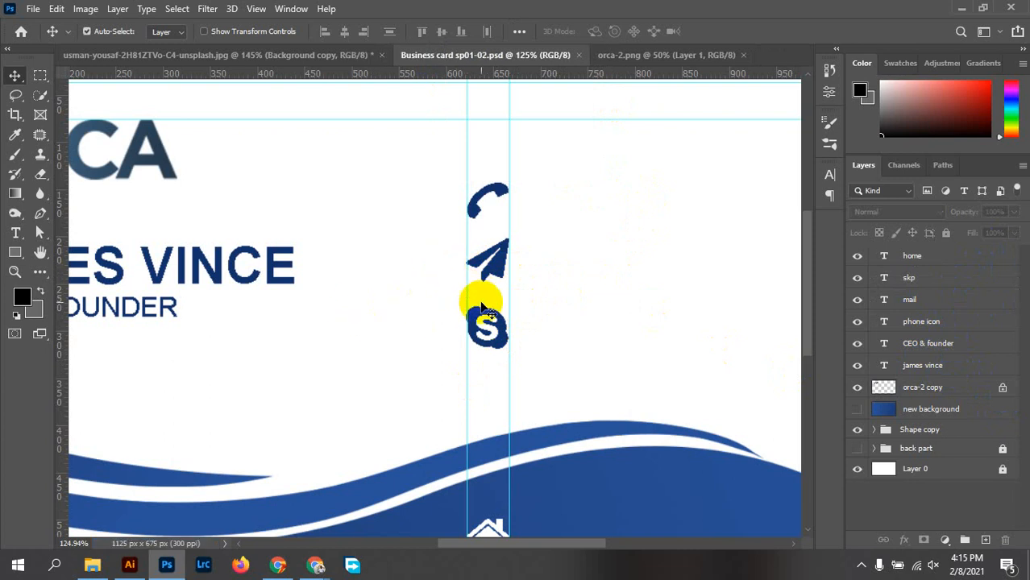
pyautogui.scroll(-5, 494, 282)
pyautogui.scroll(3, 349, 313)
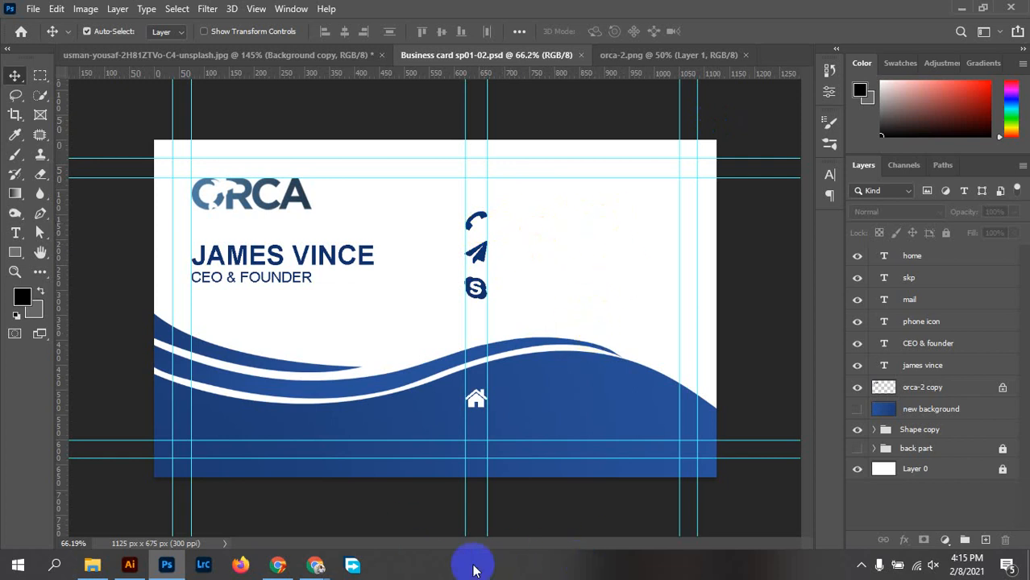
pyautogui.moveTo(315, 567)
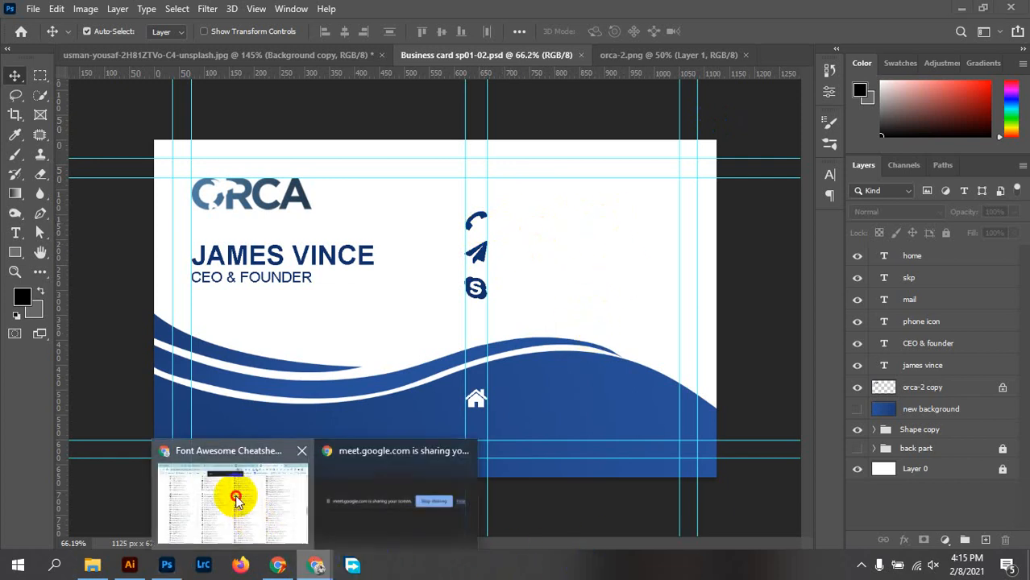
pyautogui.click(231, 490)
pyautogui.click(257, 10)
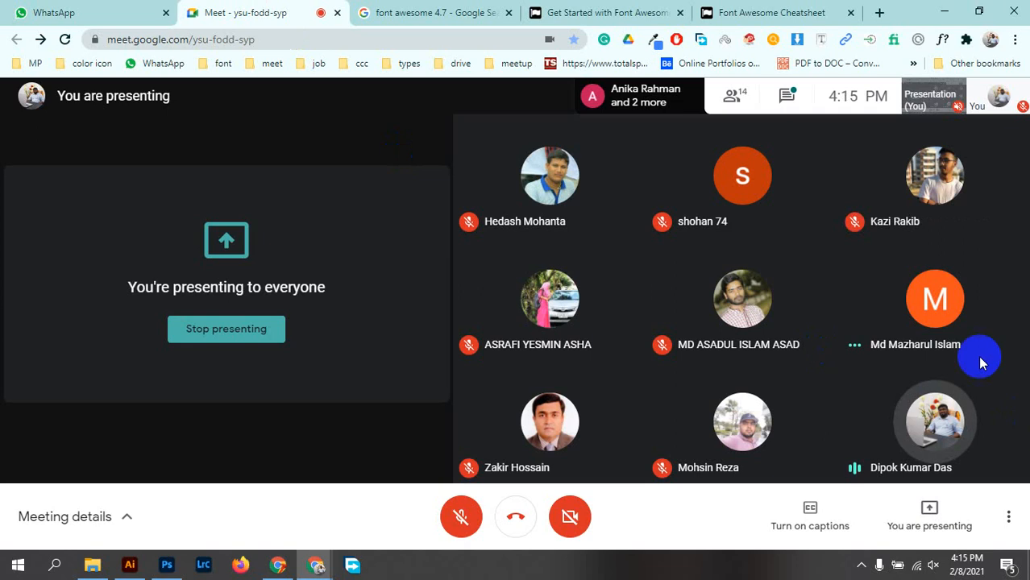
pyautogui.click(861, 567)
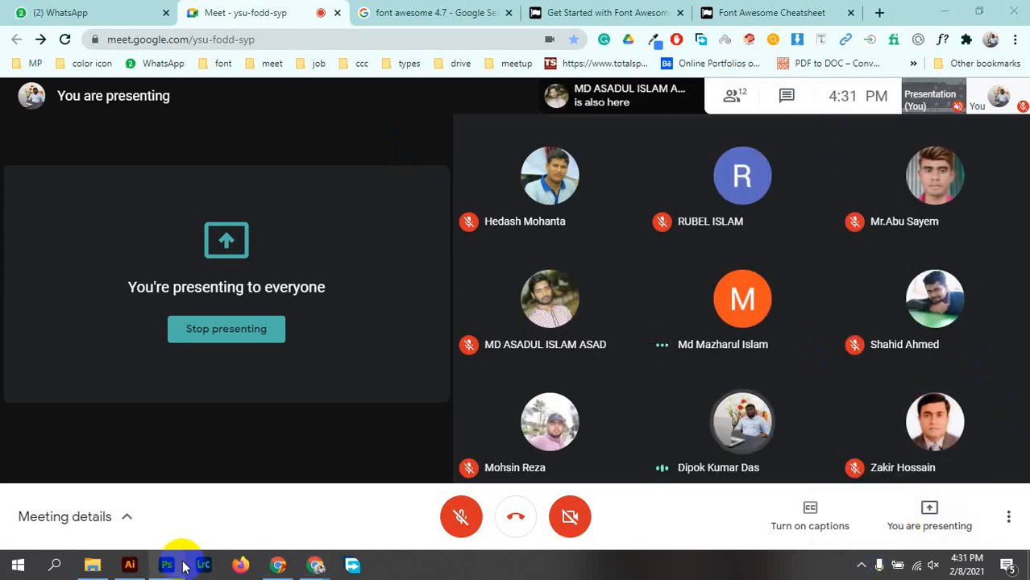
pyautogui.click(166, 565)
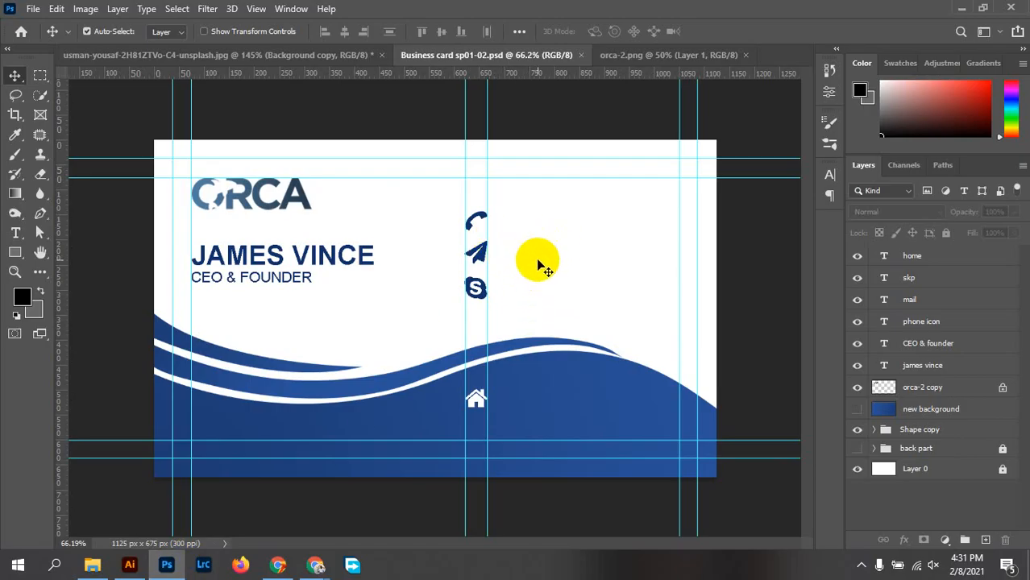
# Add a new text layer containing the phone number
pyautogui.scroll(5, 519, 246)
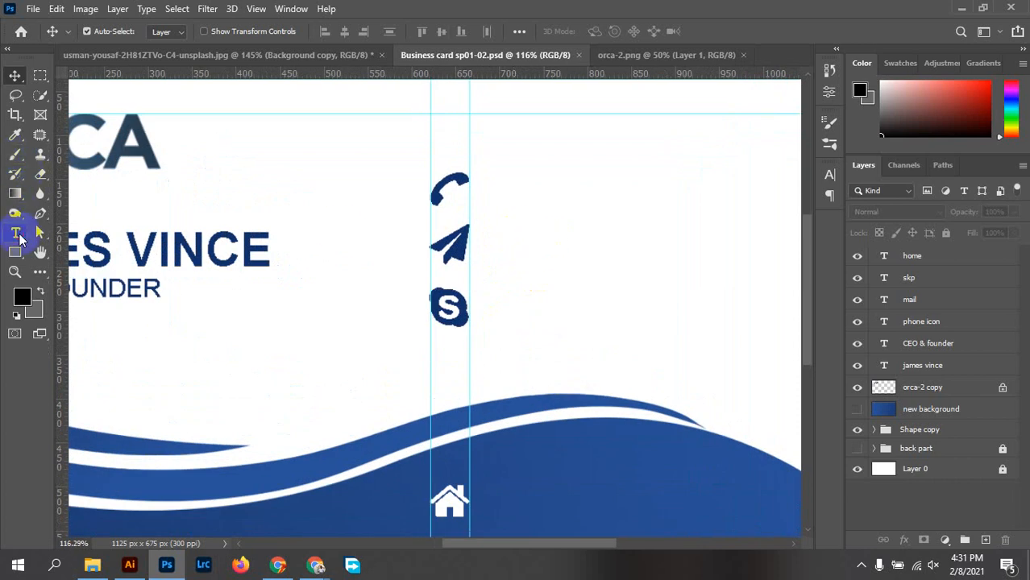
pyautogui.click(15, 233)
pyautogui.click(547, 195)
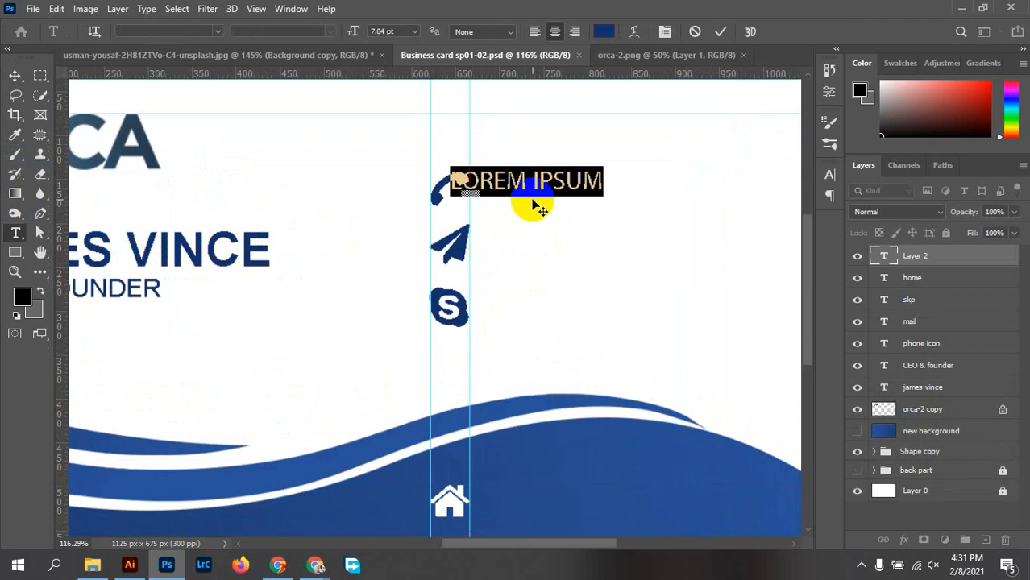
pyautogui.press('BackSpace')
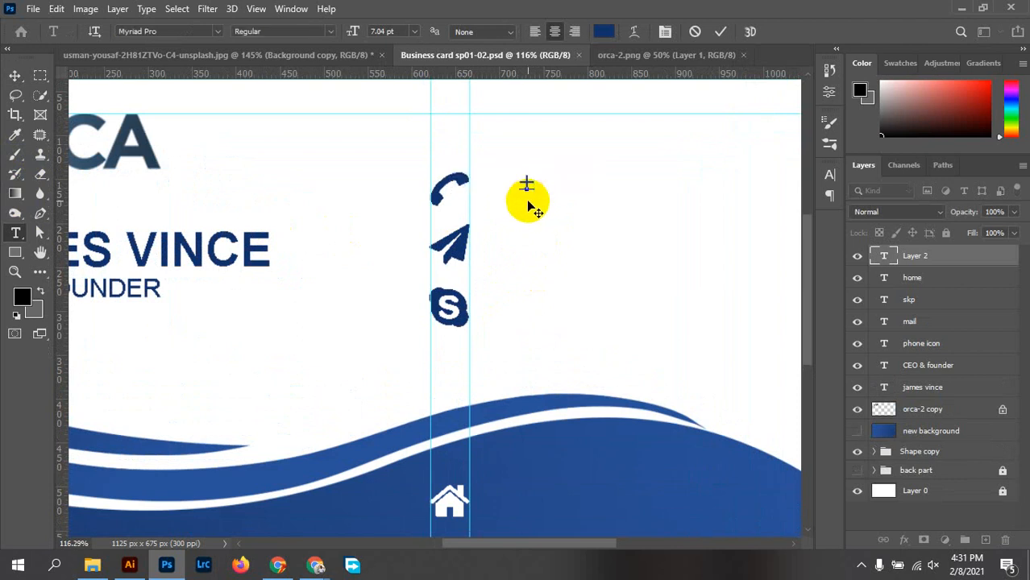
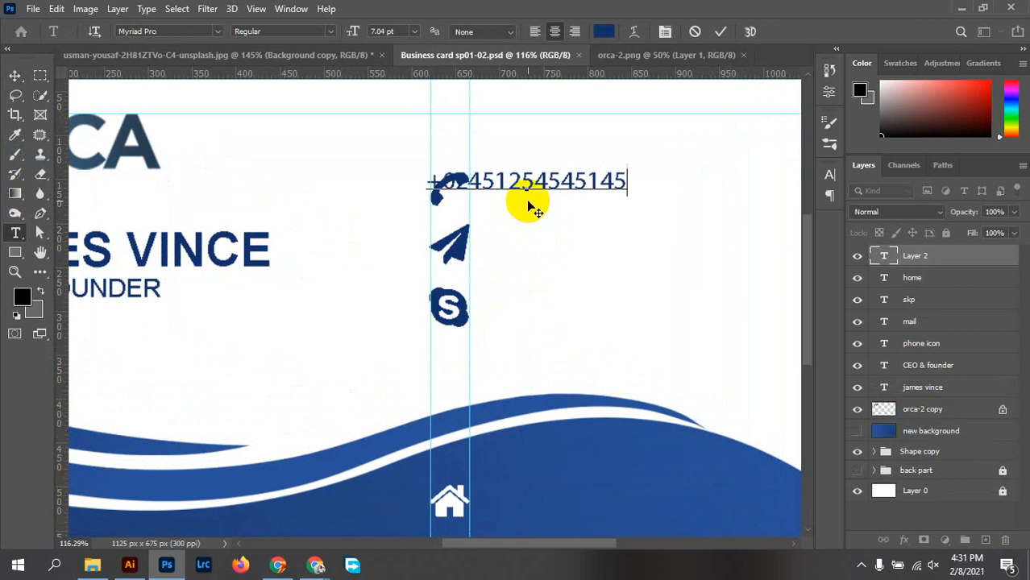
pyautogui.click(720, 32)
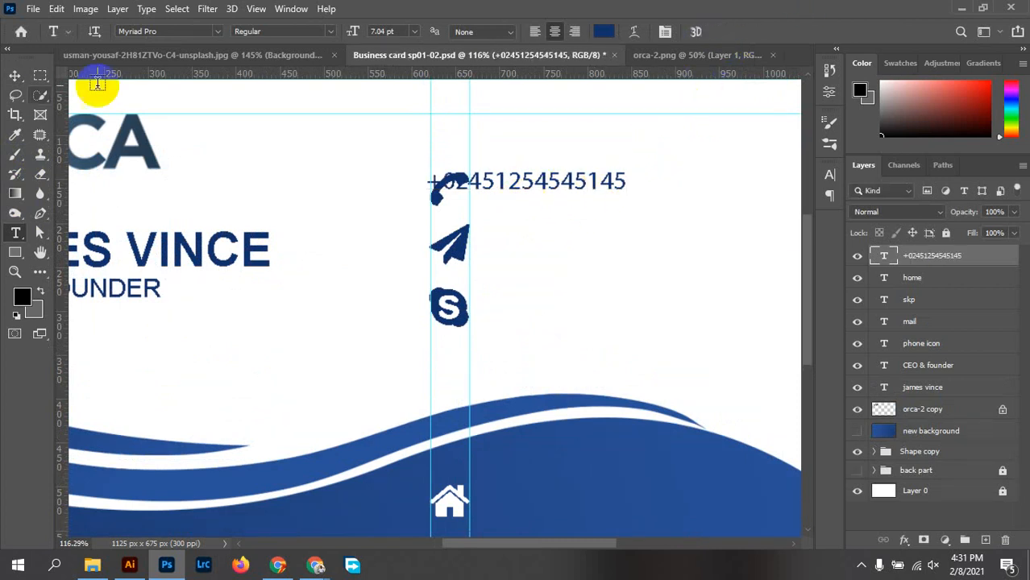
# Move the phone number beside the phone icon and set its size to 8 pt
pyautogui.click(14, 76)
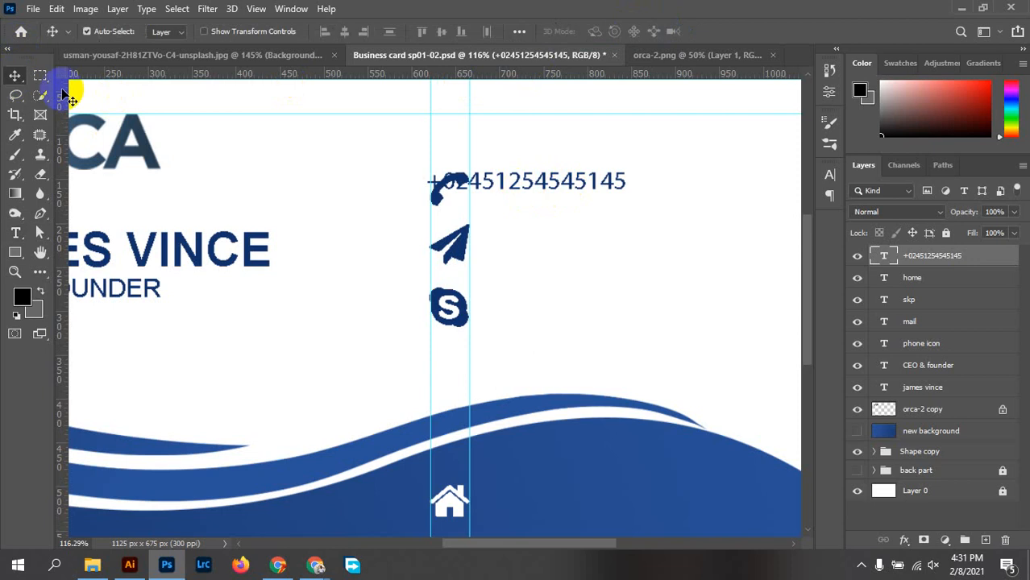
pyautogui.moveTo(524, 174); pyautogui.dragTo(576, 183)
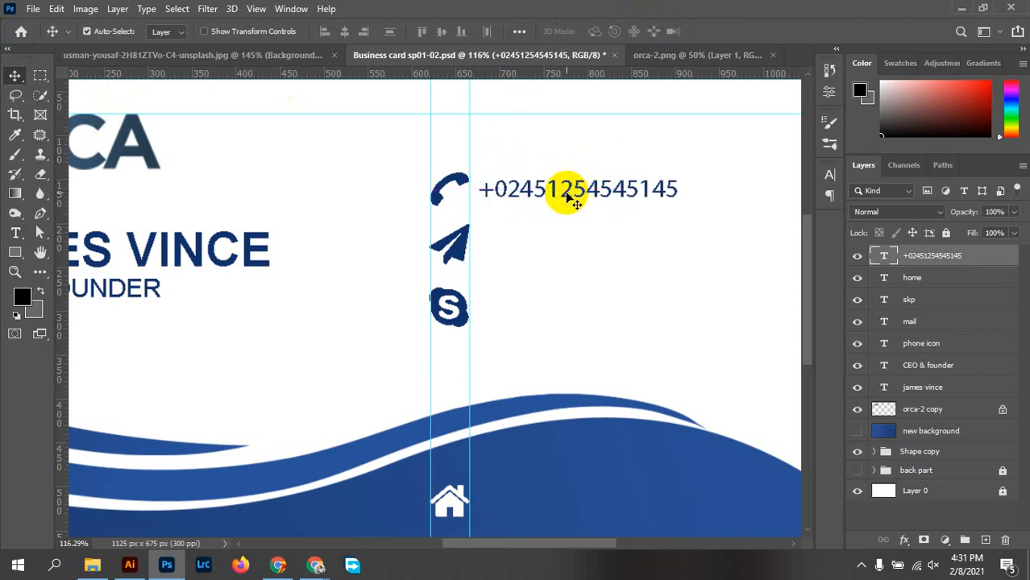
pyautogui.scroll(2, 553, 212)
pyautogui.scroll(-5, 553, 213)
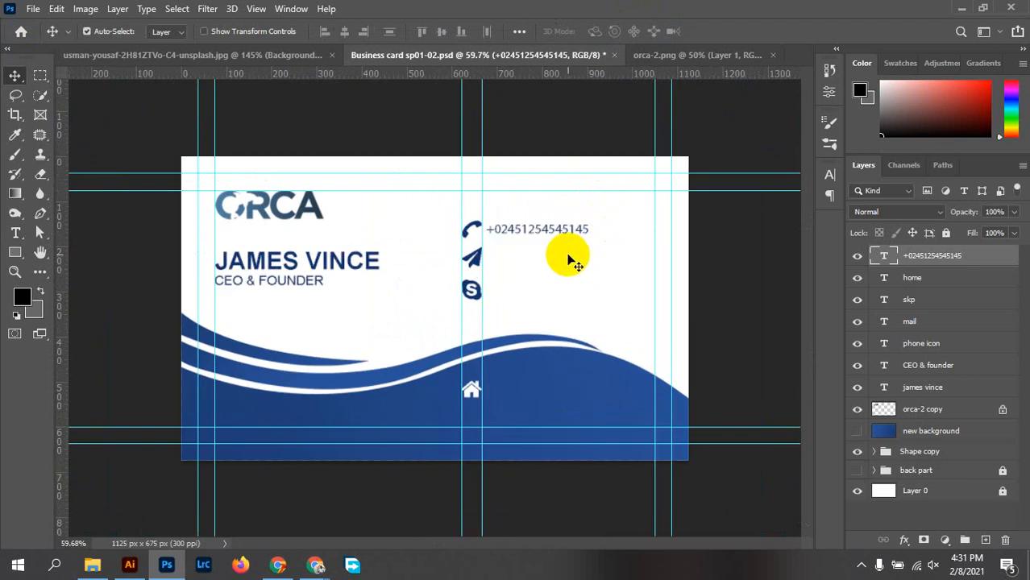
pyautogui.click(548, 233)
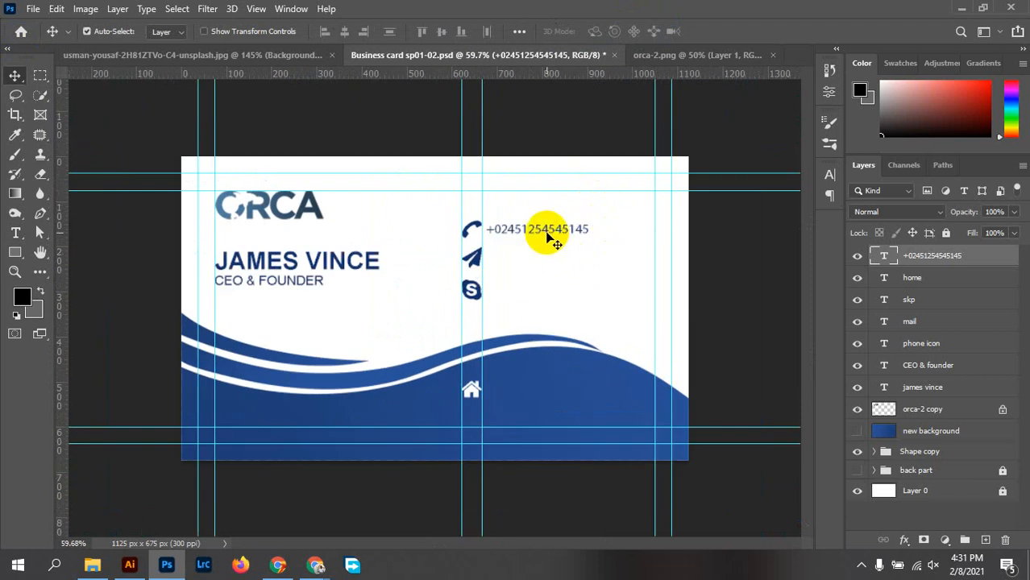
pyautogui.doubleClick(547, 232)
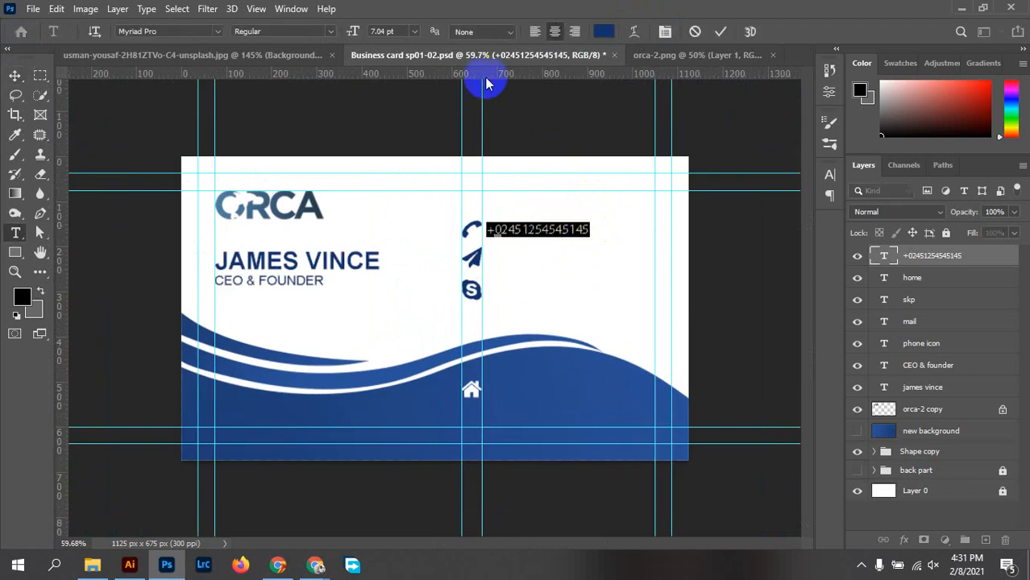
pyautogui.write('8')
pyautogui.press('Return')
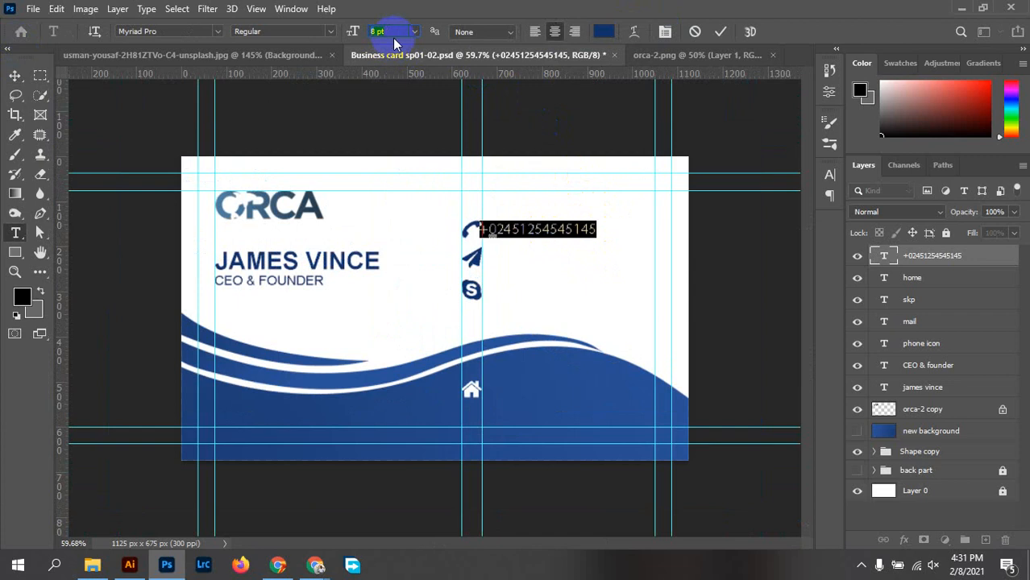
pyautogui.click(721, 31)
pyautogui.scroll(2, 513, 240)
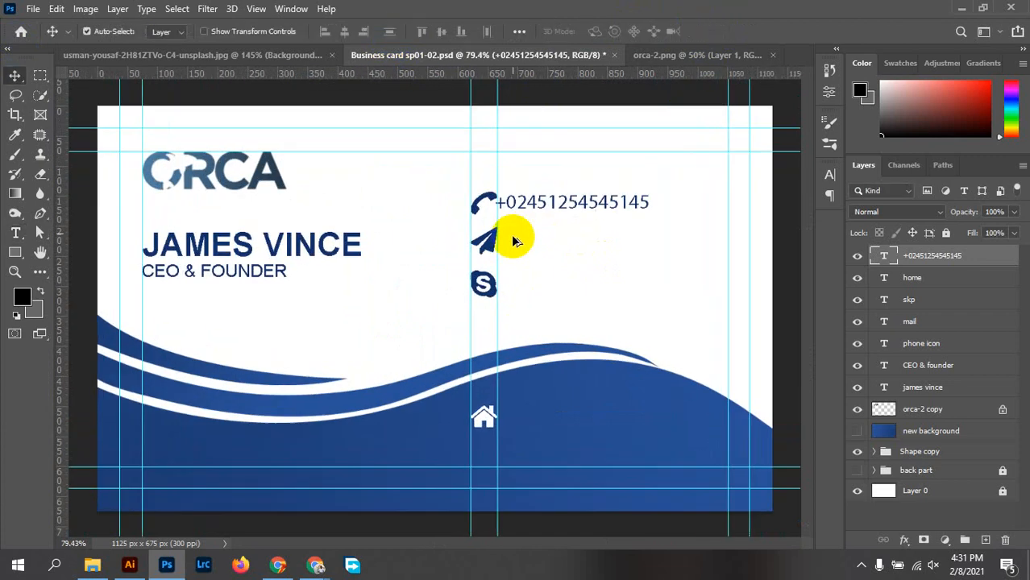
pyautogui.scroll(3, 516, 241)
pyautogui.moveTo(545, 191); pyautogui.dragTo(570, 193)
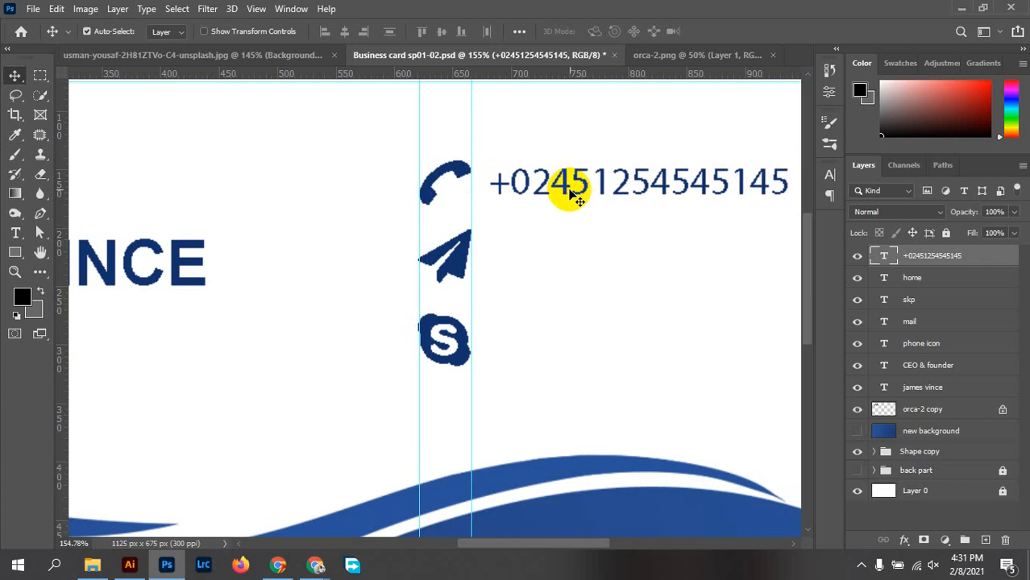
# Change the phone number font to Arial Regular and fine-tune its position beside the icon
pyautogui.doubleClick(570, 194)
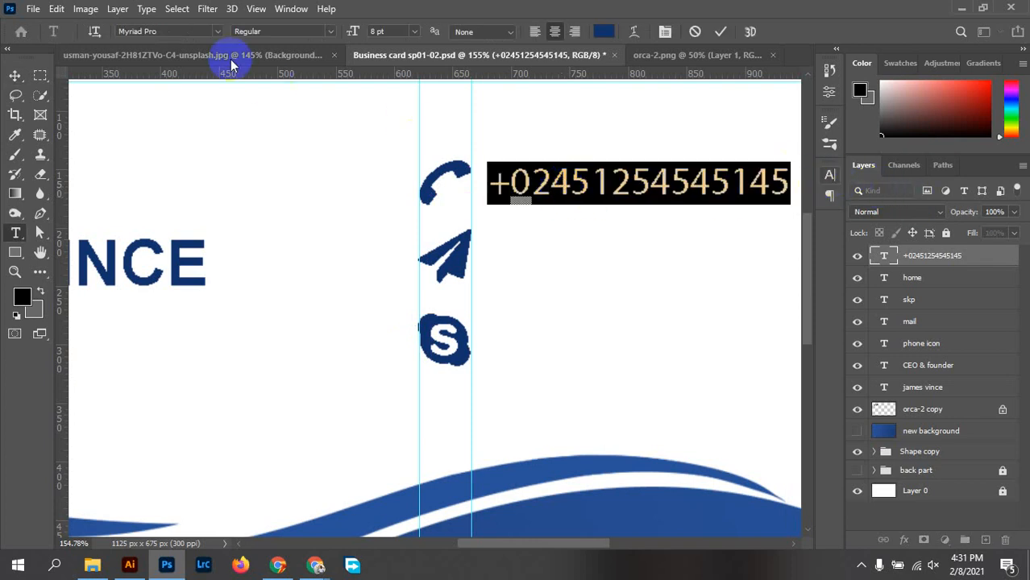
pyautogui.click(174, 30)
pyautogui.write('arial')
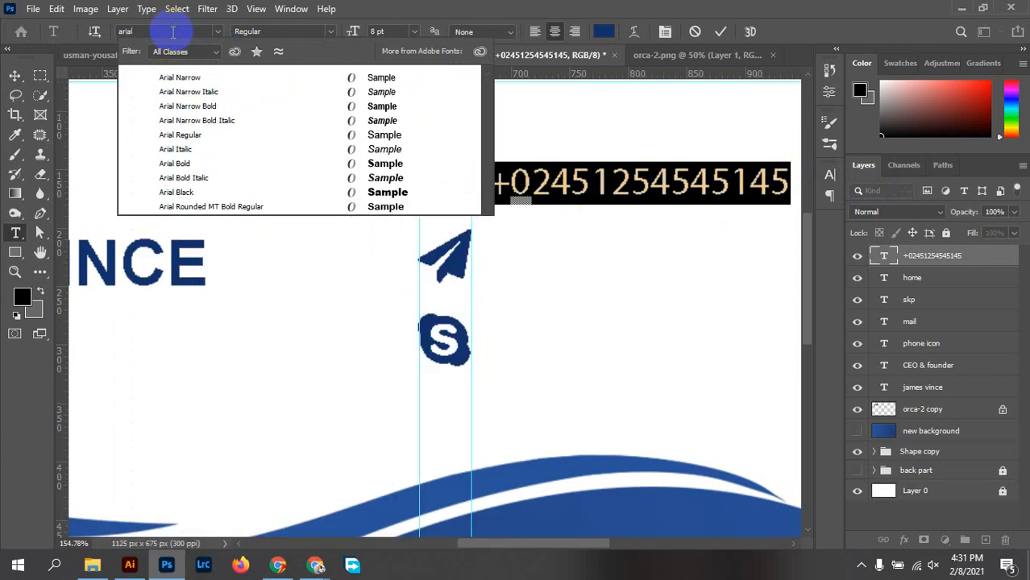
pyautogui.click(221, 135)
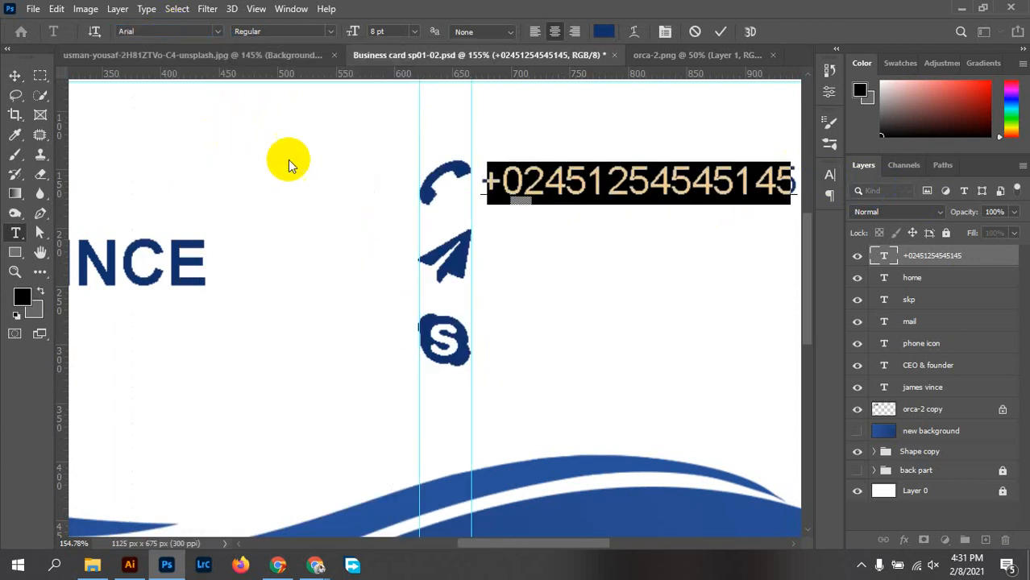
pyautogui.click(722, 32)
pyautogui.press('v')
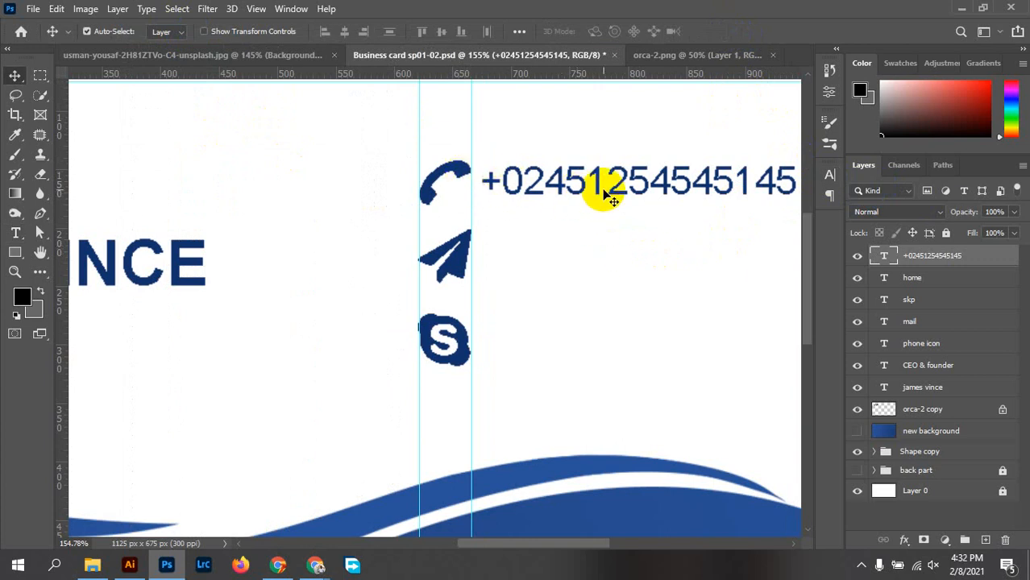
pyautogui.moveTo(610, 197); pyautogui.dragTo(612, 190)
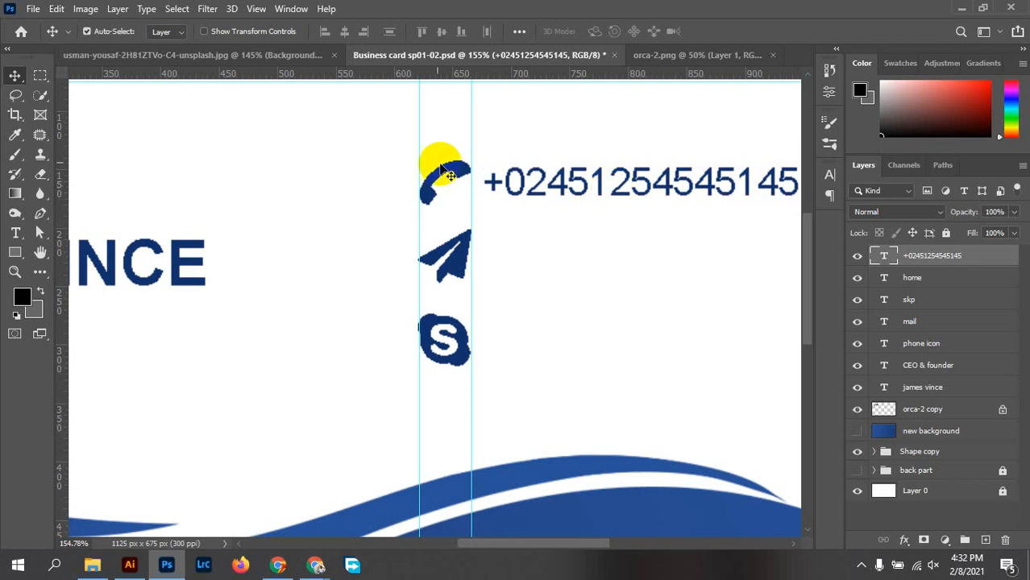
pyautogui.keyDown('ctrl'); pyautogui.click(941, 345); pyautogui.keyUp('ctrl')
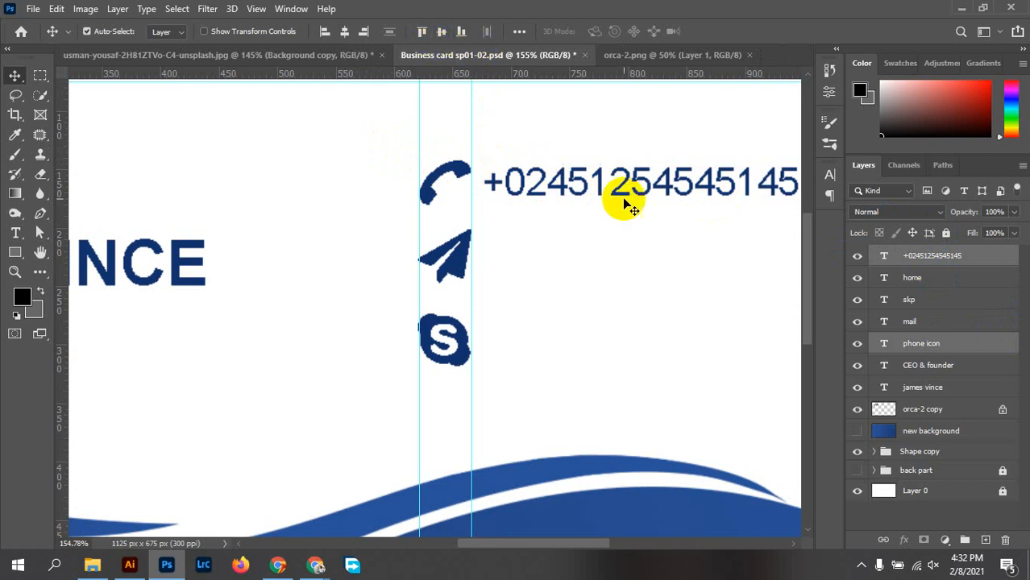
pyautogui.click(665, 234)
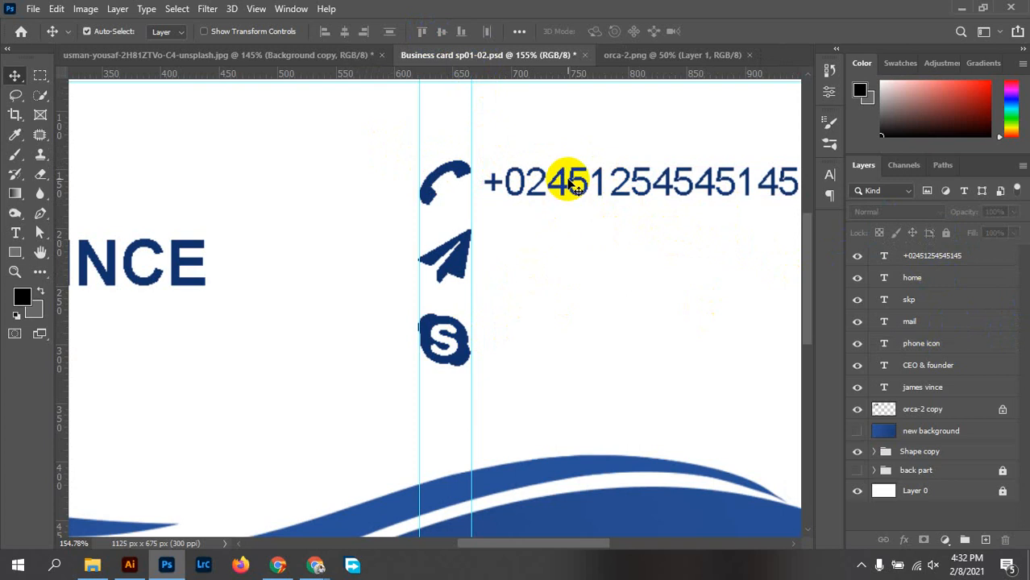
# Duplicate the phone number beside the paper-plane and Skype icons
pyautogui.moveTo(575, 184); pyautogui.dragTo(575, 257)
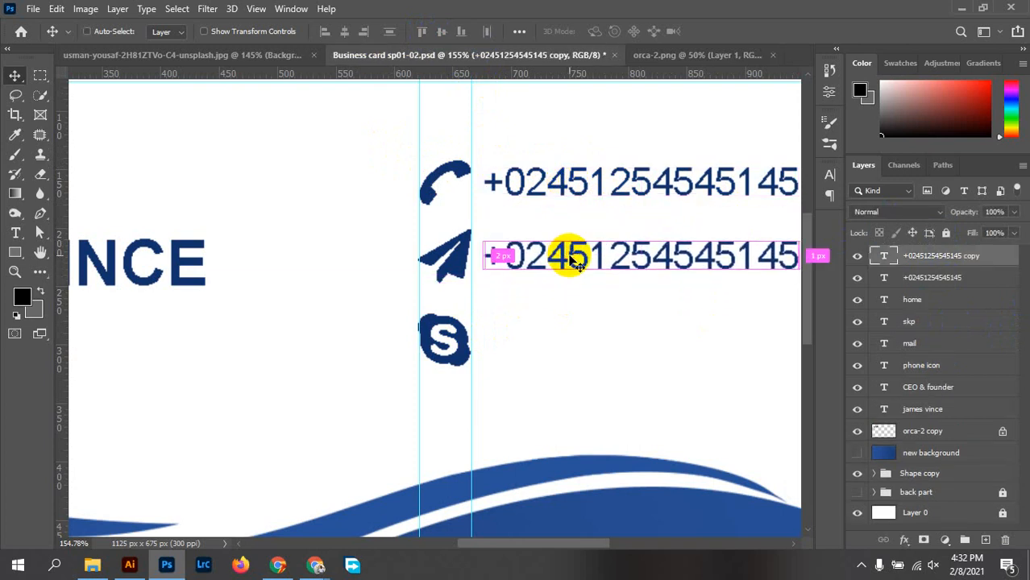
pyautogui.moveTo(570, 258); pyautogui.dragTo(575, 344)
pyautogui.click(580, 311)
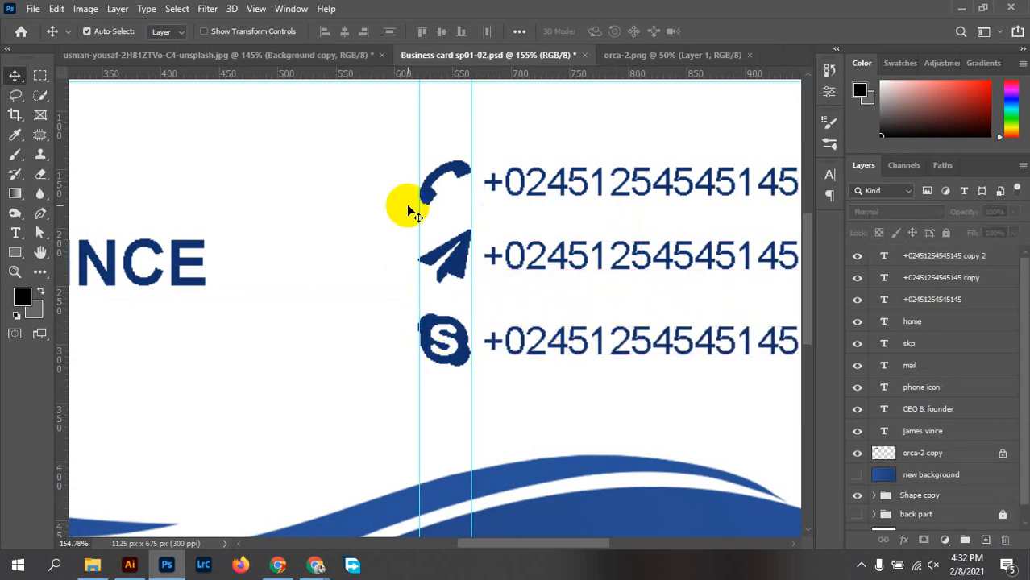
# Scale the three contact icons to about 90.5% and realign the top and middle numbers
pyautogui.moveTo(403, 153); pyautogui.dragTo(450, 374)
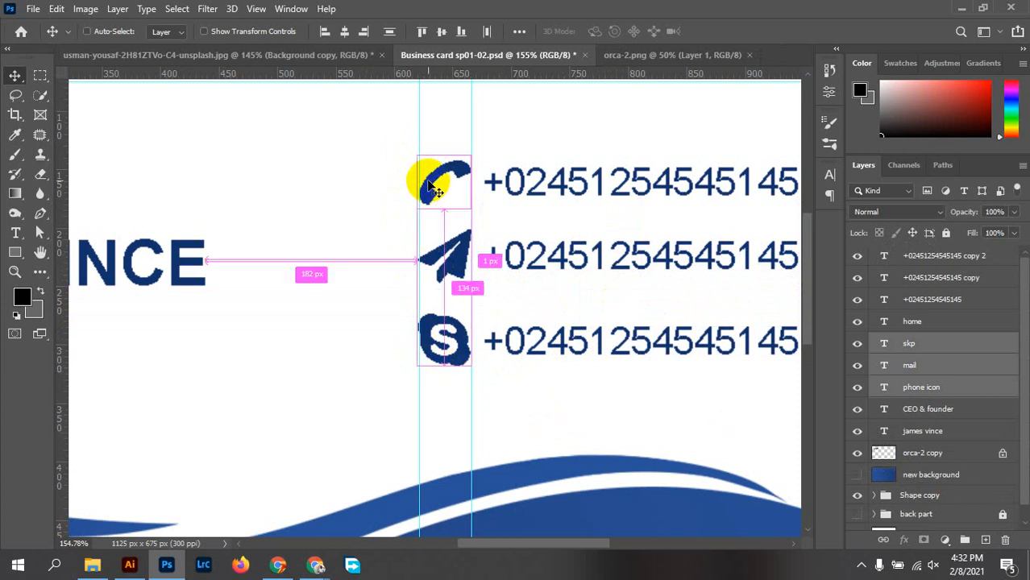
pyautogui.hotkey('ctrl', 't')
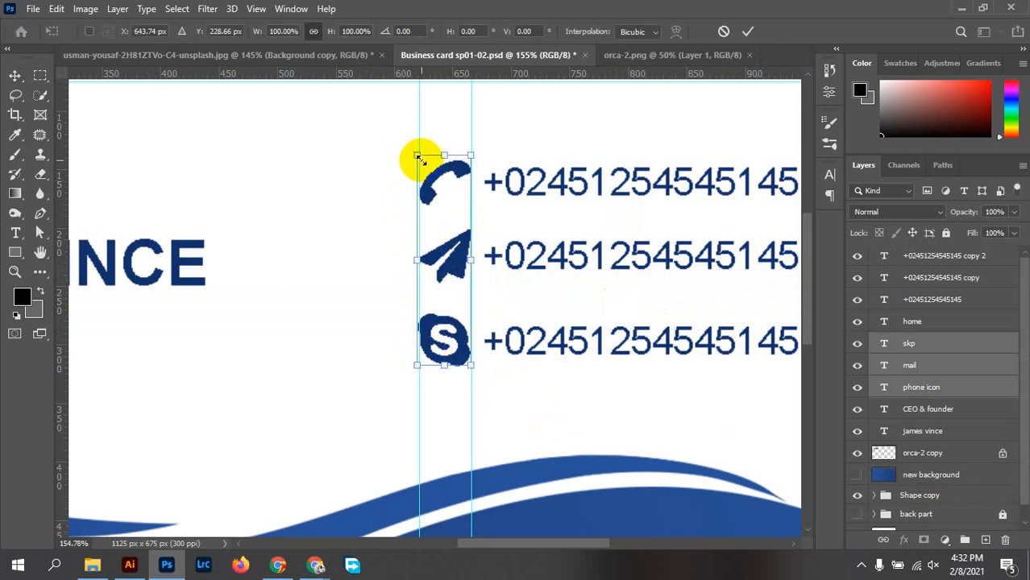
pyautogui.moveTo(421, 159); pyautogui.dragTo(432, 173)
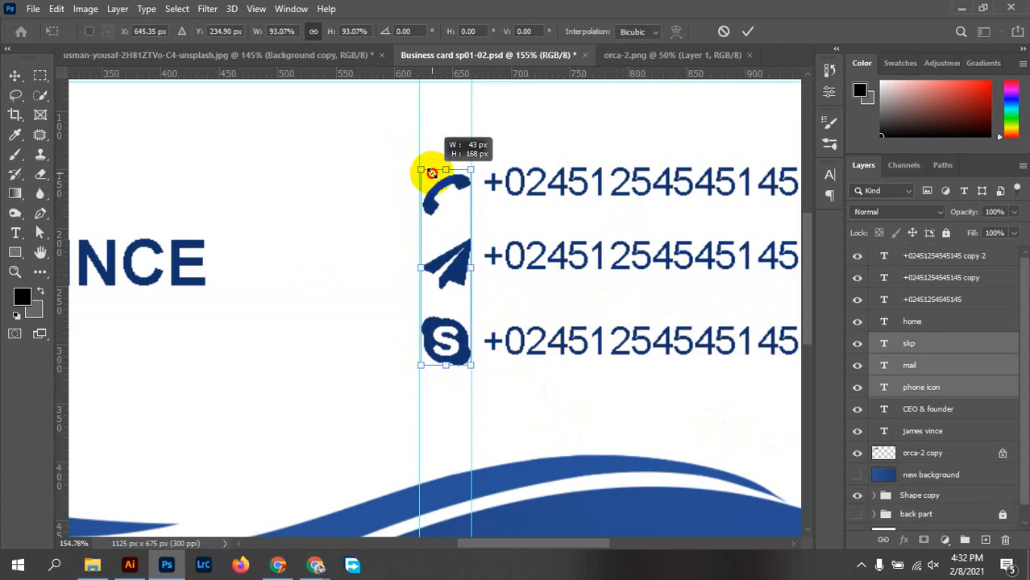
pyautogui.moveTo(432, 172); pyautogui.dragTo(436, 176)
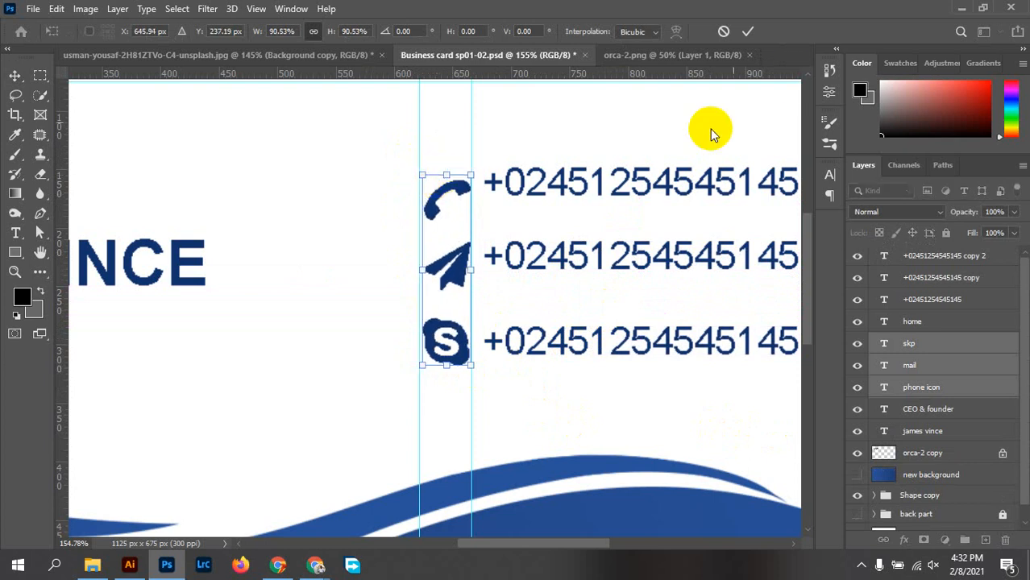
pyautogui.click(748, 30)
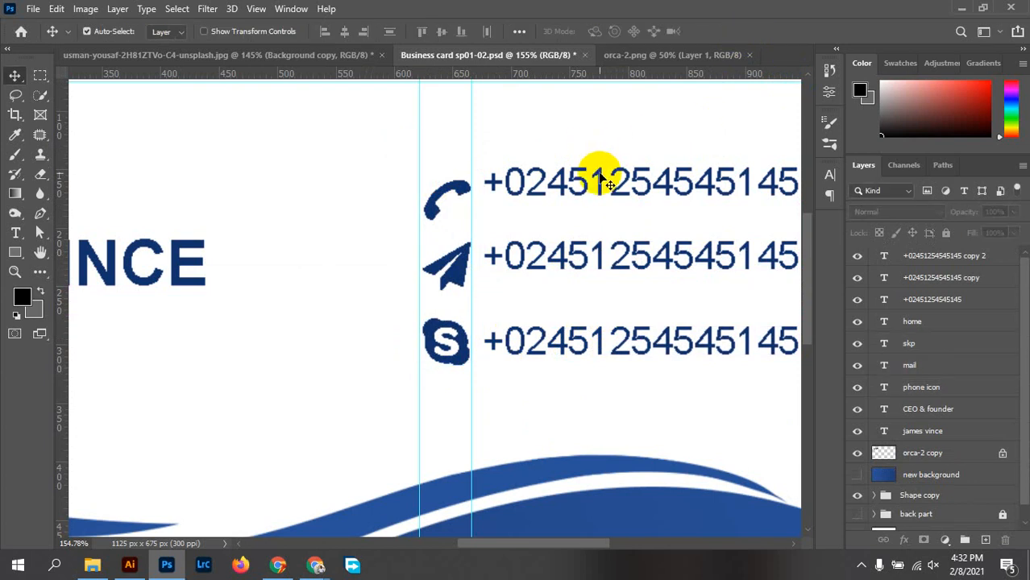
pyautogui.moveTo(593, 169); pyautogui.dragTo(598, 193)
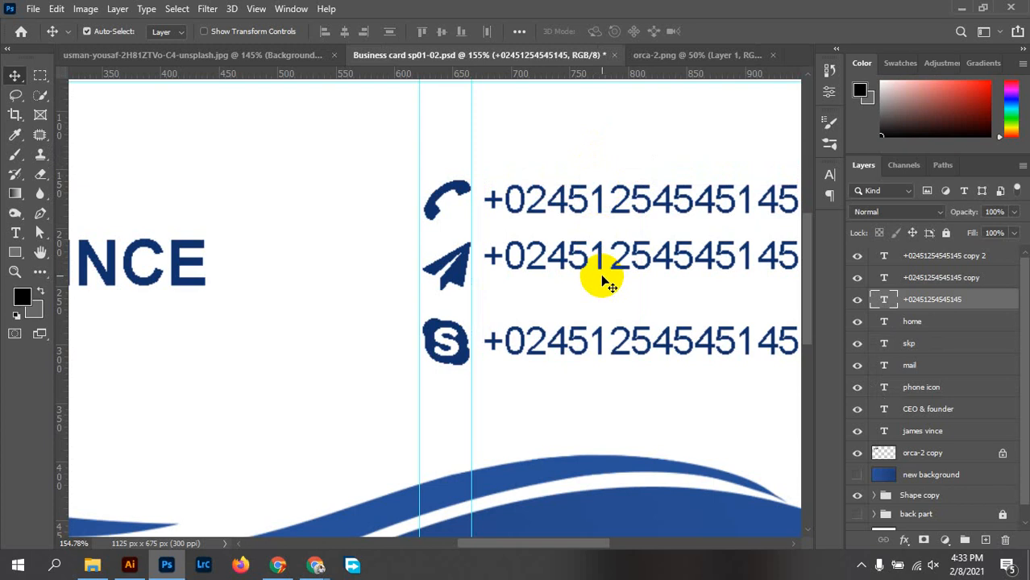
pyautogui.moveTo(584, 248); pyautogui.dragTo(593, 267)
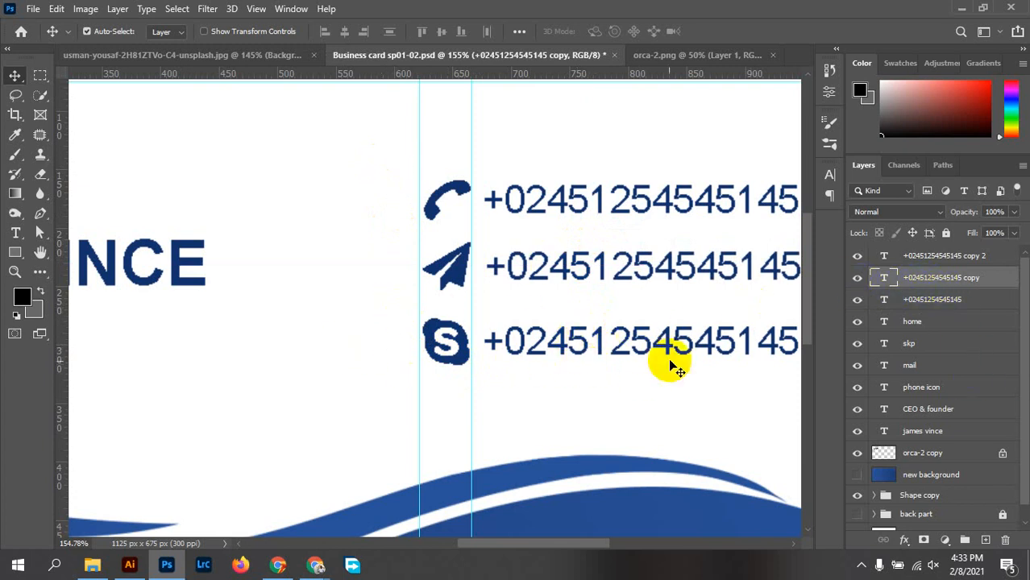
# Overwrite the middle phone number with the sample company e-mail address and commit the text
pyautogui.doubleClick(518, 278)
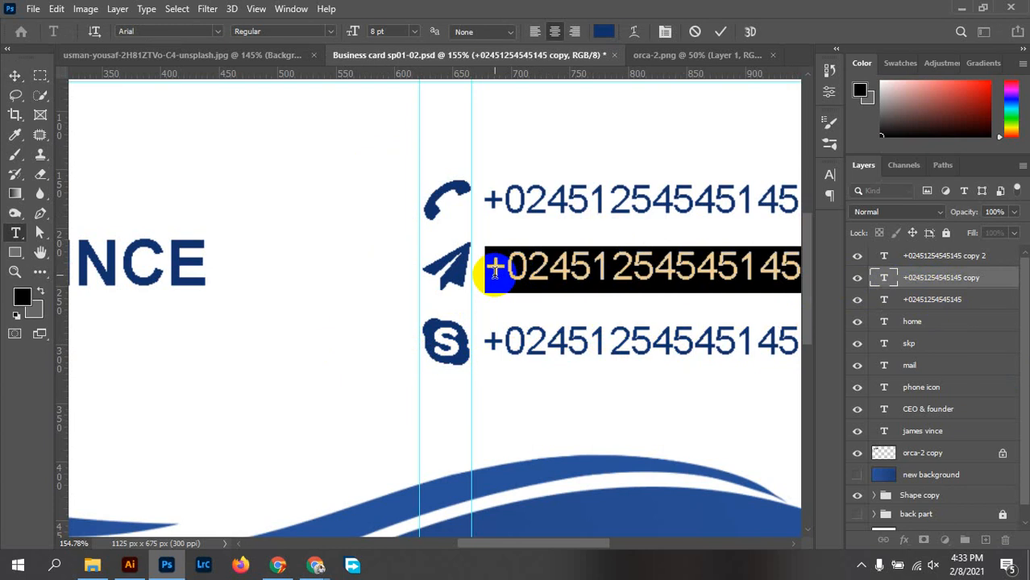
pyautogui.write('INFO')
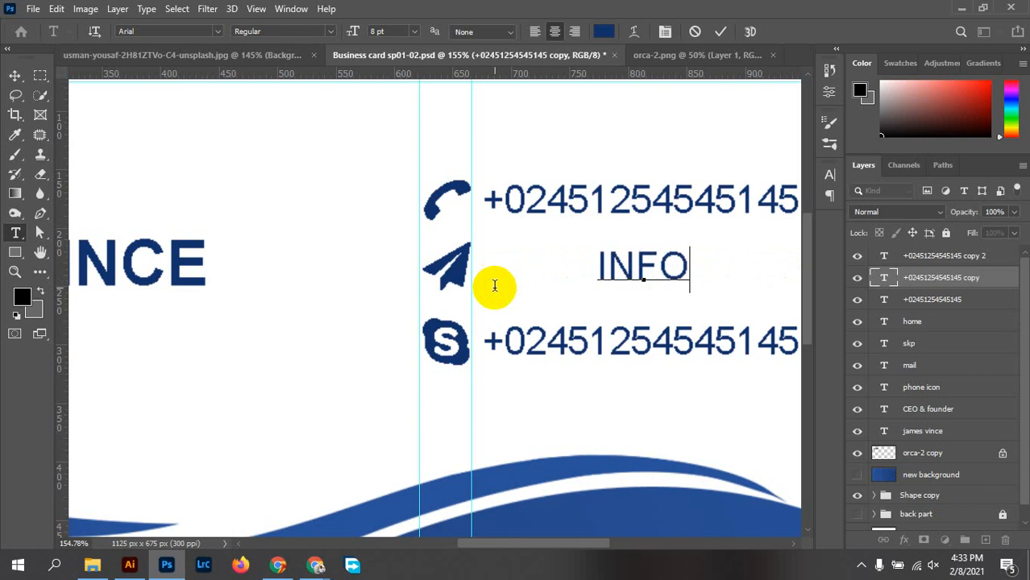
pyautogui.press('BackSpace')
pyautogui.press('BackSpace')
pyautogui.press('BackSpace')
pyautogui.press('BackSpace')
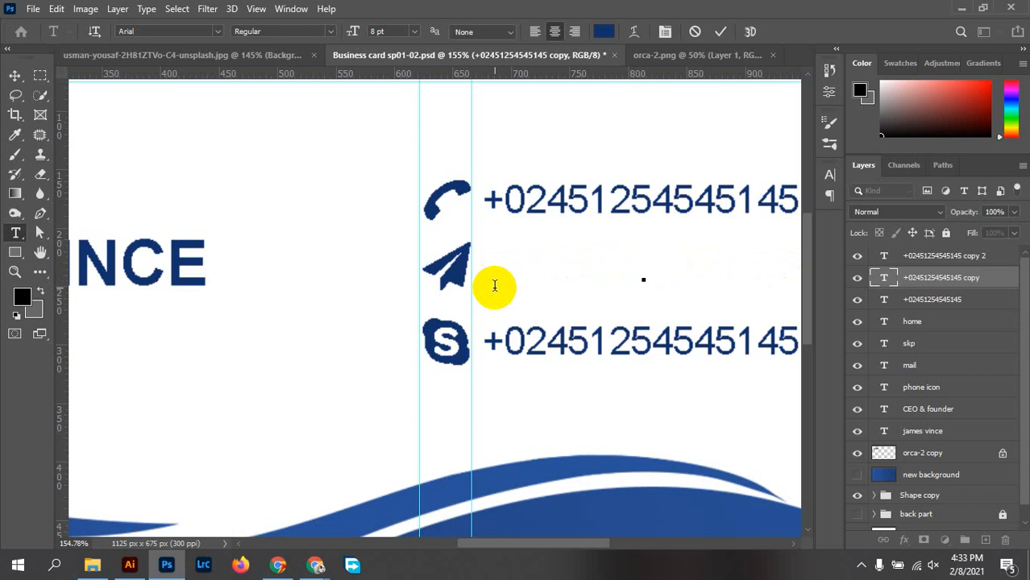
pyautogui.click(830, 174)
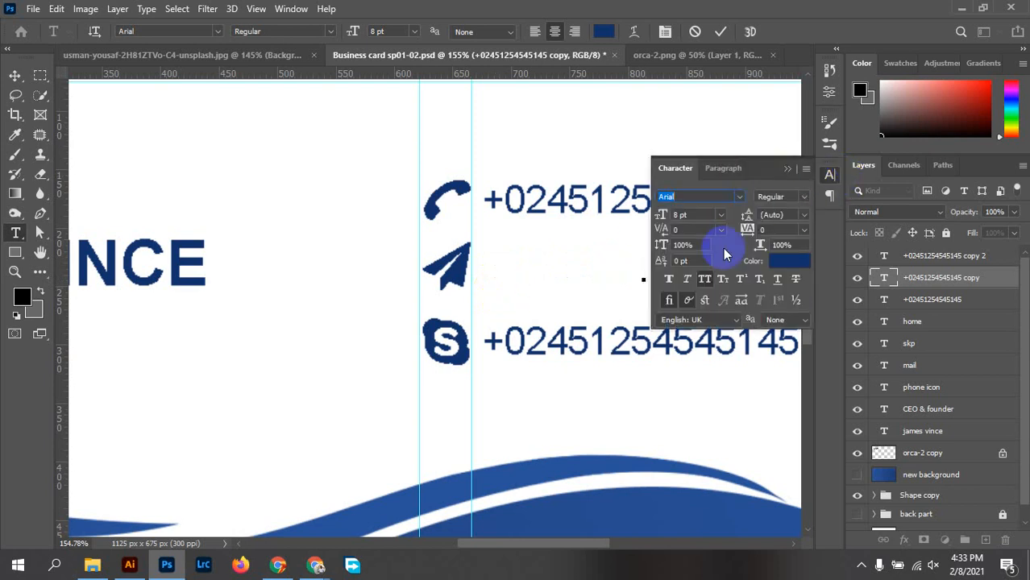
pyautogui.click(829, 177)
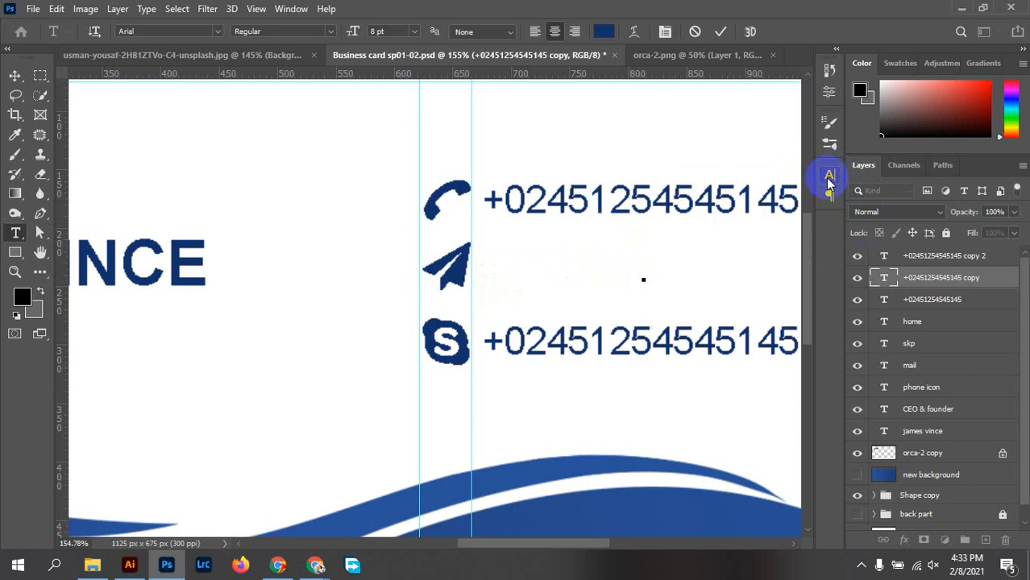
pyautogui.write('info')
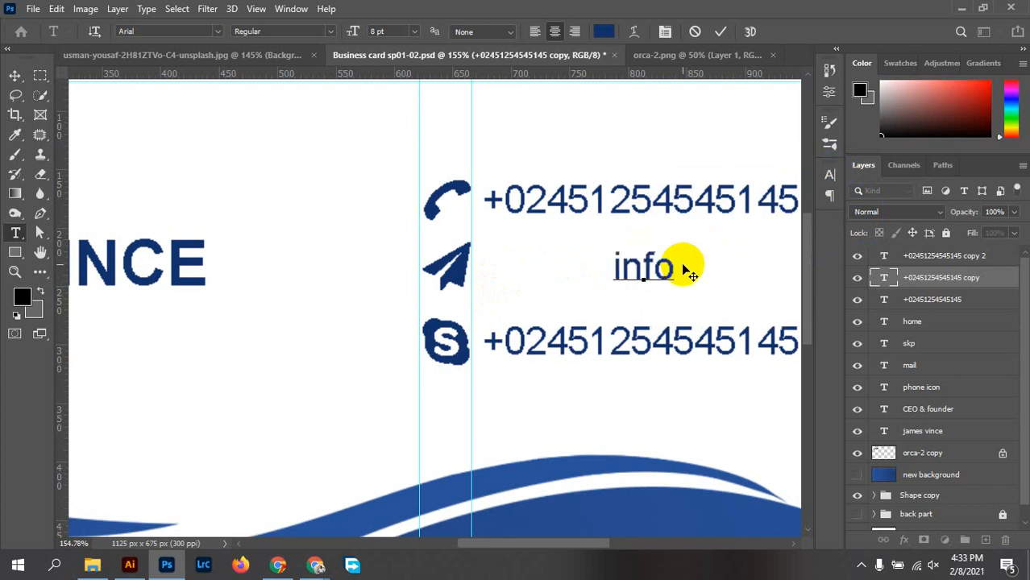
pyautogui.write('@')
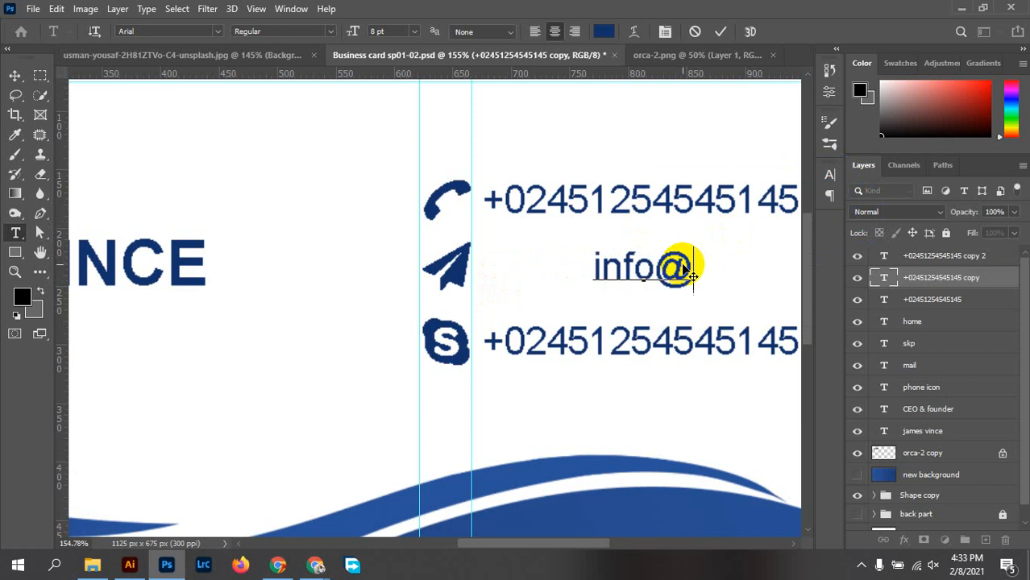
pyautogui.write('coma')
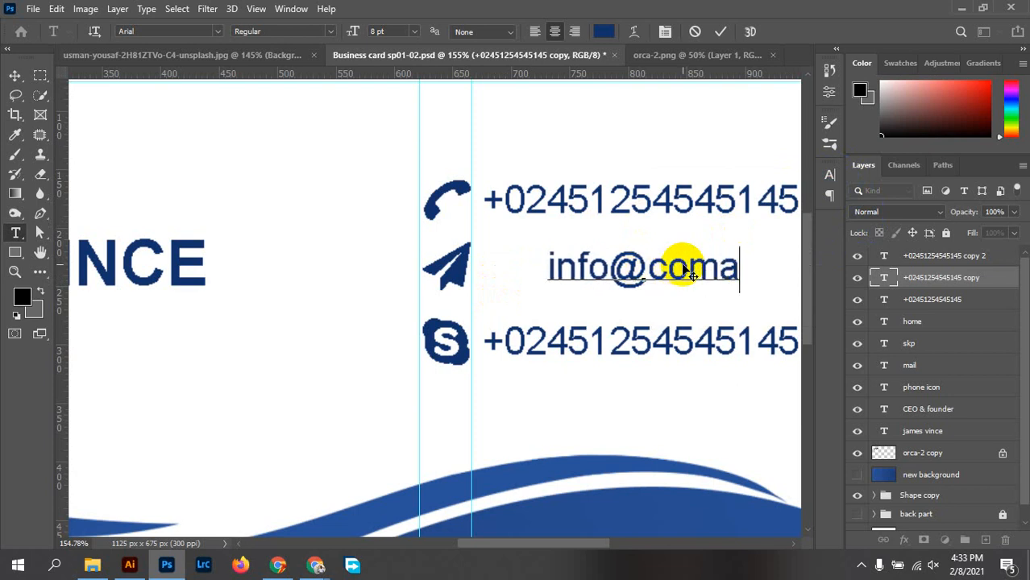
pyautogui.press('BackSpace')
pyautogui.write('panyn')
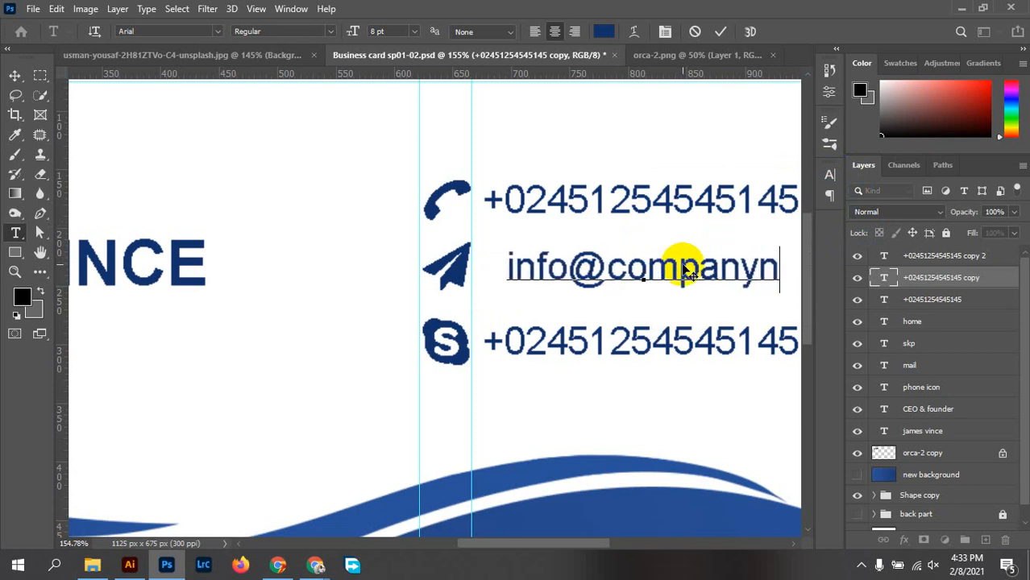
pyautogui.write('ame')
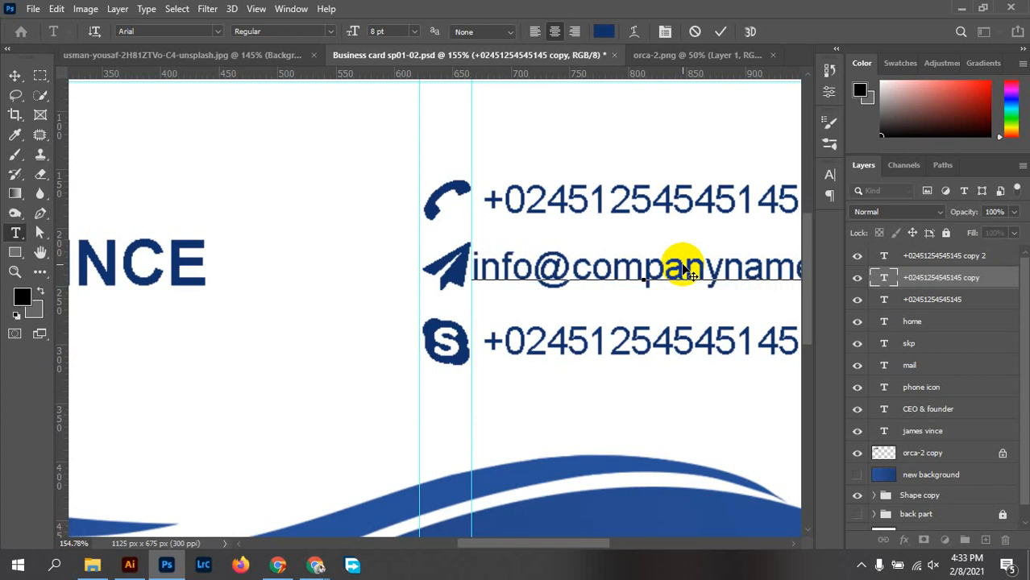
pyautogui.write('.com')
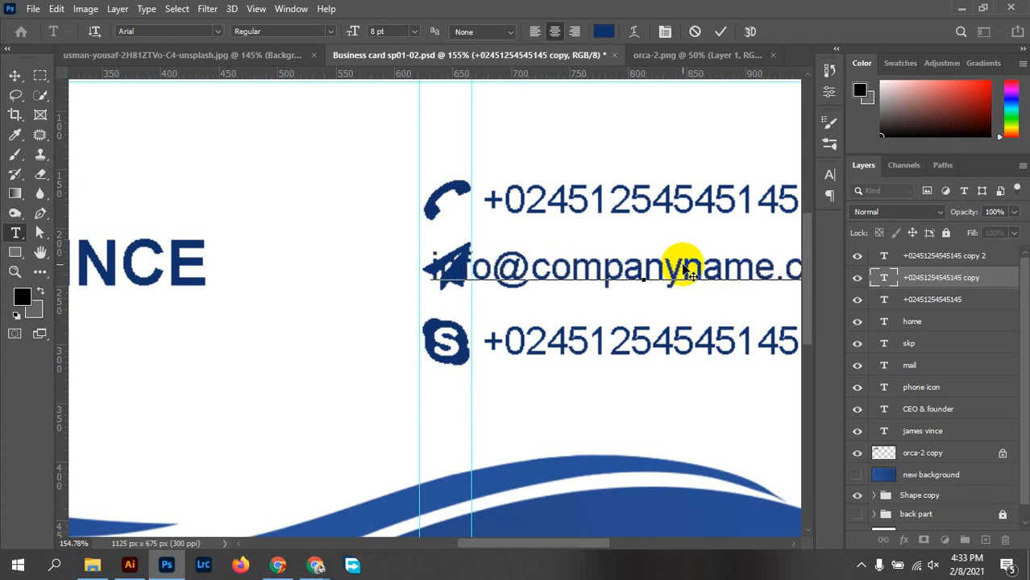
pyautogui.click(720, 30)
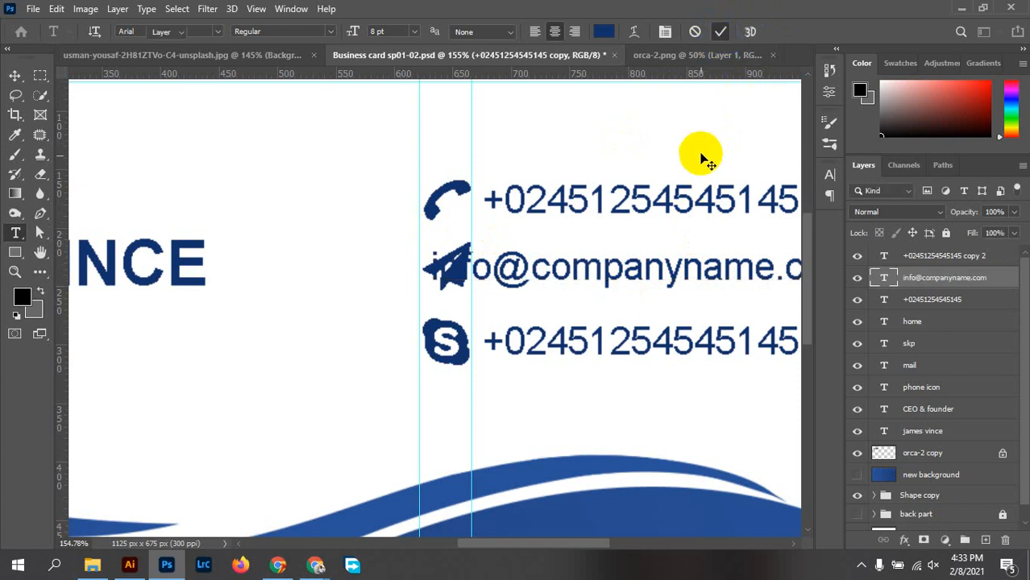
pyautogui.press('v')
pyautogui.scroll(-4, 660, 295)
# Shift the e-mail line slightly to the right
pyautogui.moveTo(647, 269); pyautogui.dragTo(511, 284)
pyautogui.scroll(3, 375, 259)
pyautogui.moveTo(375, 259); pyautogui.dragTo(433, 258)
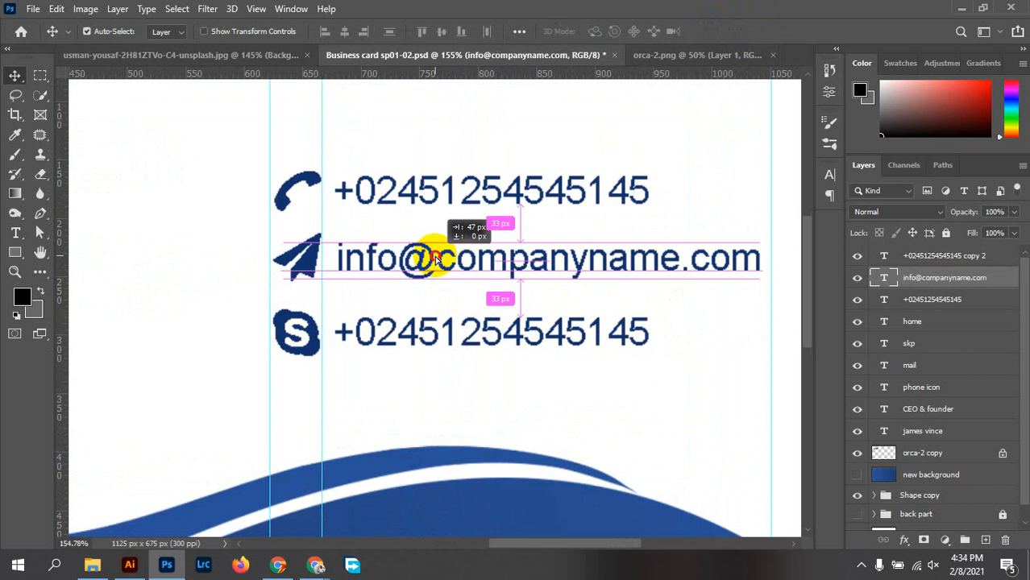
pyautogui.moveTo(434, 258); pyautogui.dragTo(433, 258)
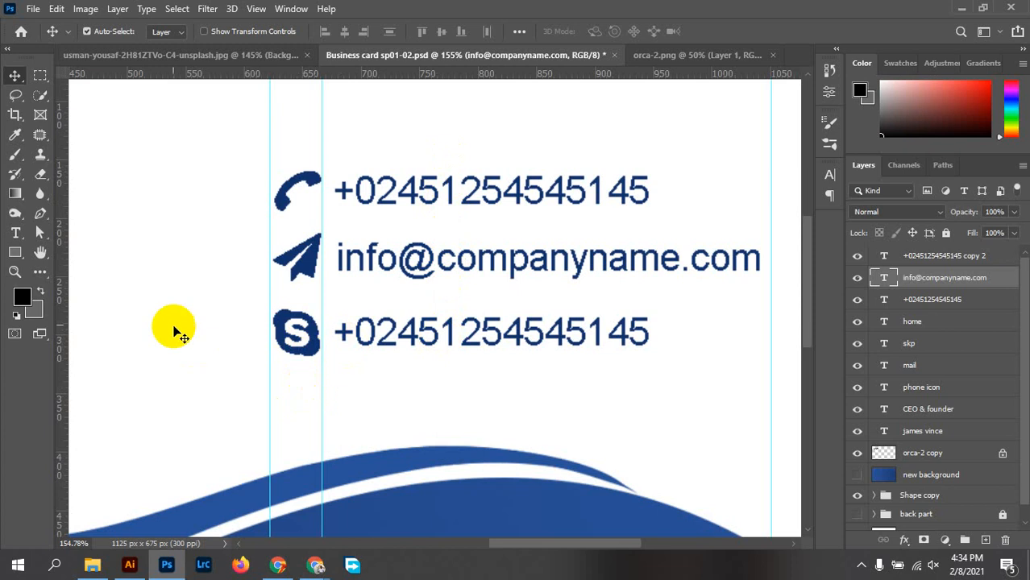
# Add a vertical guide at about X 679 px and snap both phone numbers to it
pyautogui.moveTo(62, 291); pyautogui.dragTo(333, 311)
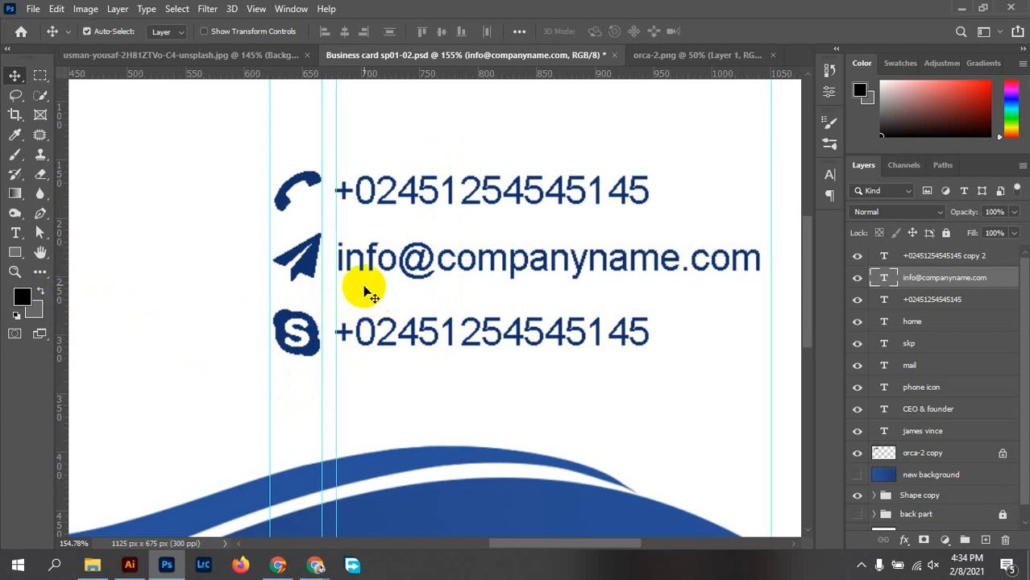
pyautogui.scroll(3, 363, 222)
pyautogui.scroll(2, 315, 179)
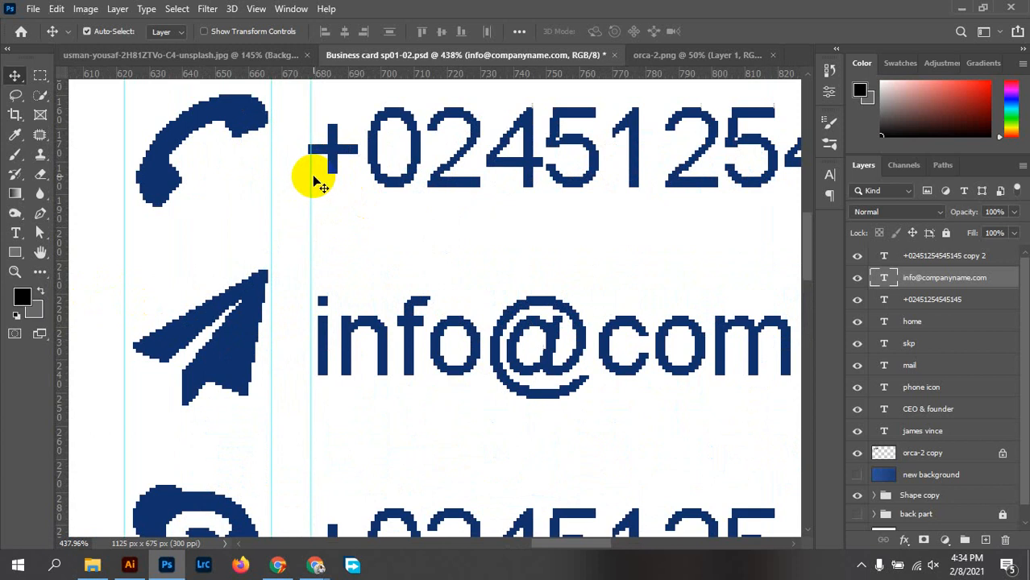
pyautogui.moveTo(312, 173); pyautogui.dragTo(318, 175)
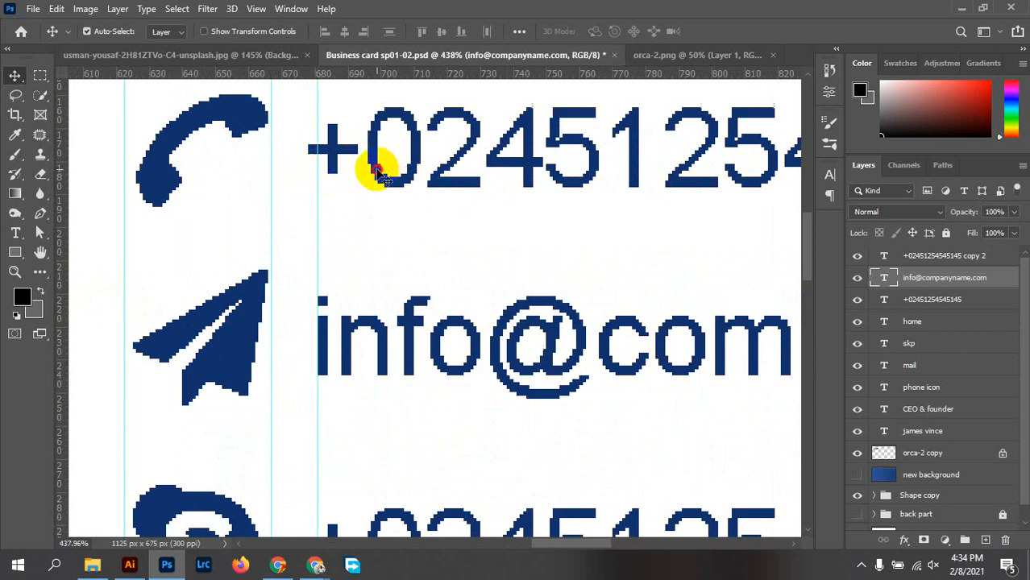
pyautogui.moveTo(380, 166); pyautogui.dragTo(391, 176)
pyautogui.scroll(-3, 472, 379)
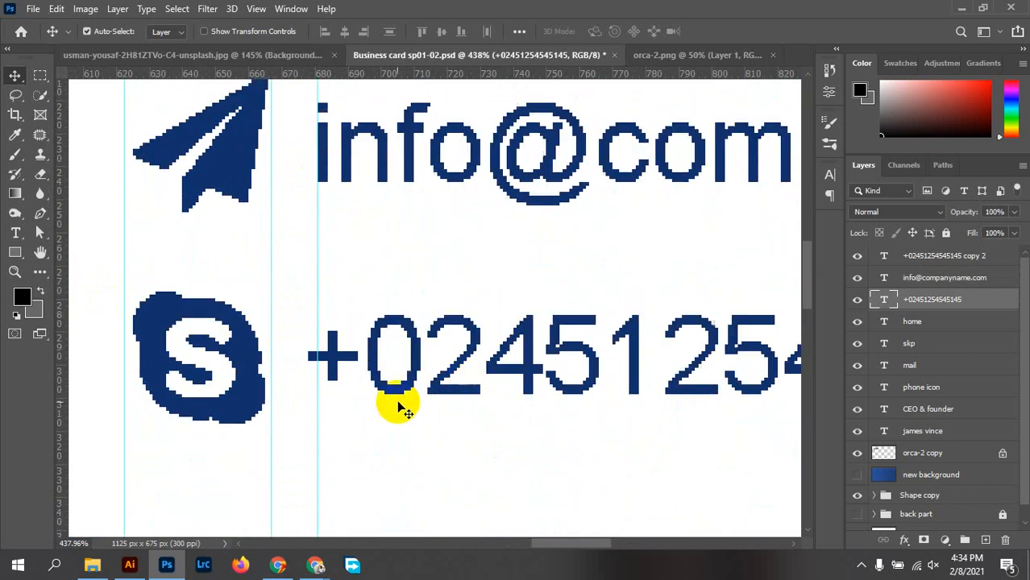
pyautogui.moveTo(376, 378)
pyautogui.mouseDown()
pyautogui.moveTo(374, 366)
pyautogui.moveTo(383, 370)
pyautogui.mouseUp()
# Type the start of the Skype handle in capitals over the bottom phone number
pyautogui.doubleClick(383, 371)
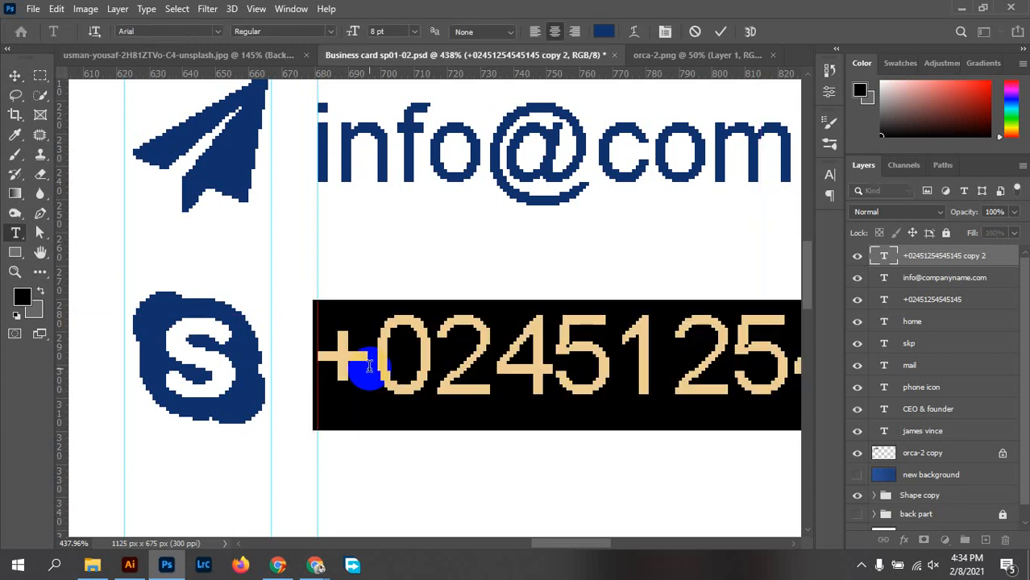
pyautogui.write('@')
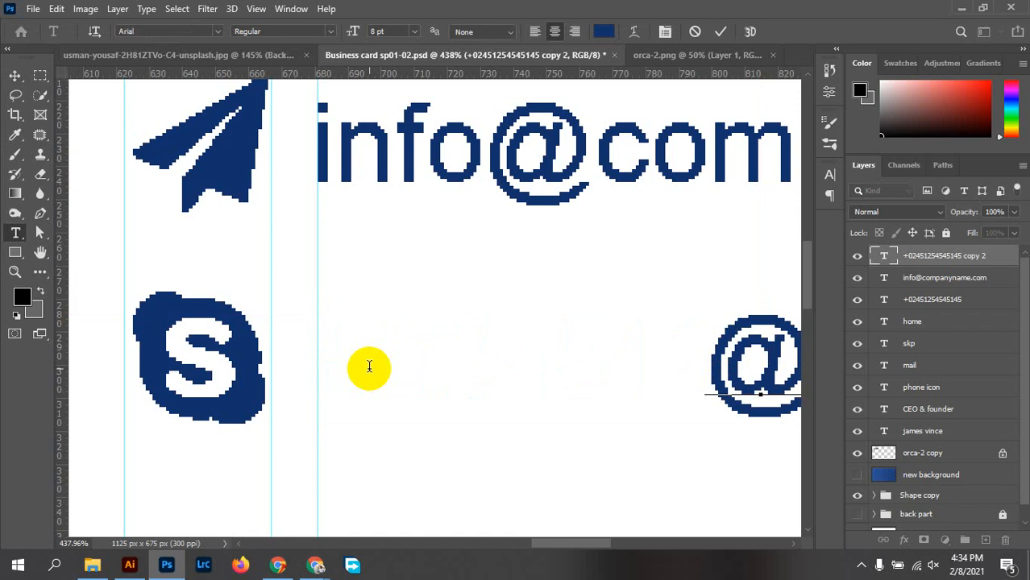
pyautogui.write('C')
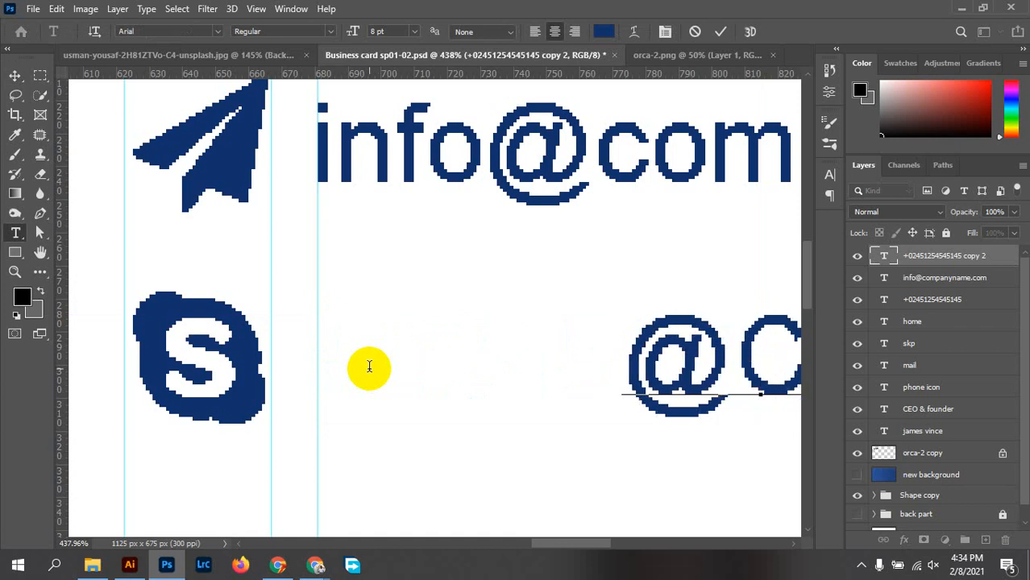
pyautogui.write('OM')
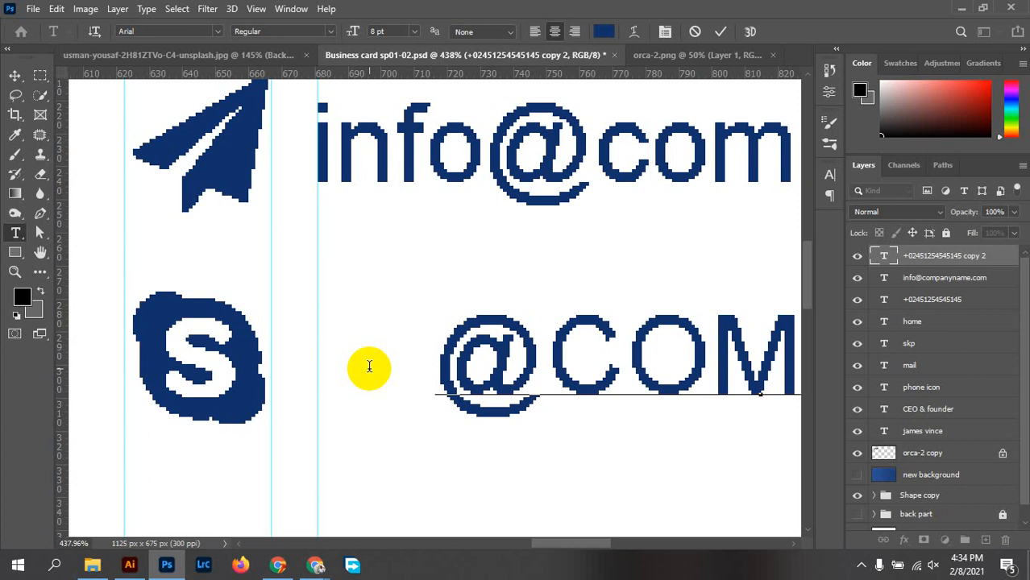
pyautogui.scroll(-5, 521, 304)
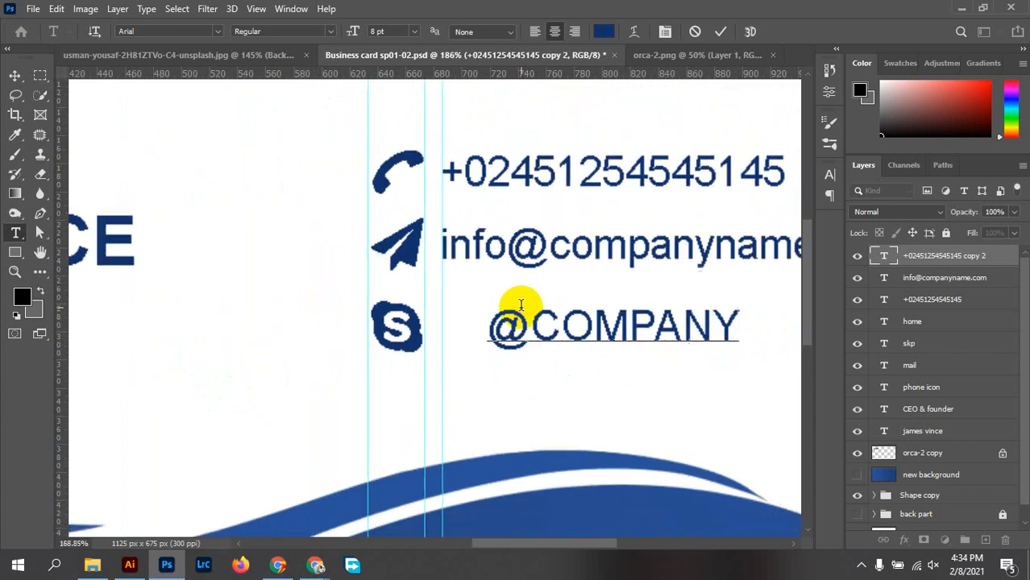
pyautogui.scroll(-1, 521, 305)
pyautogui.write('AME')
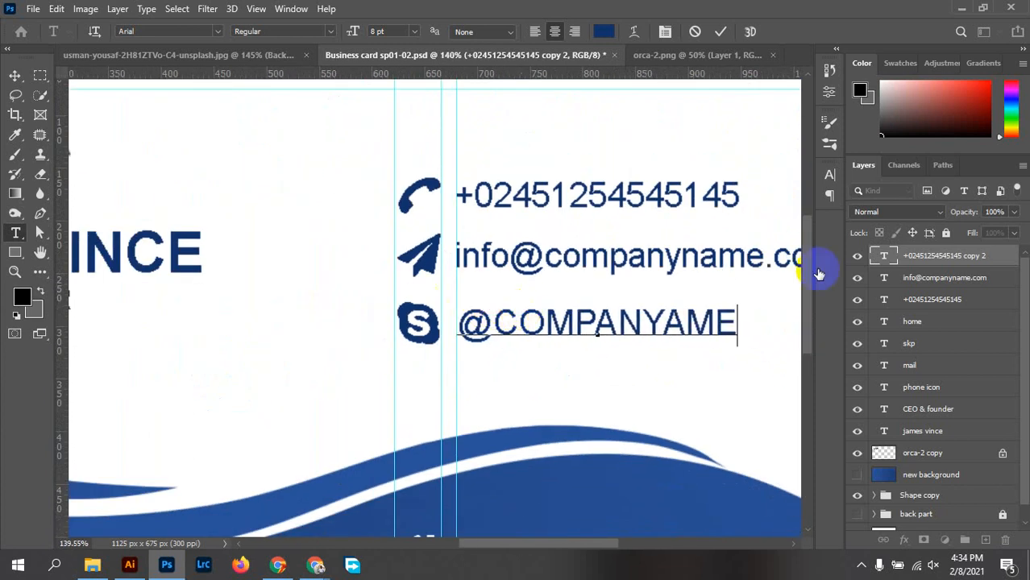
pyautogui.click(830, 175)
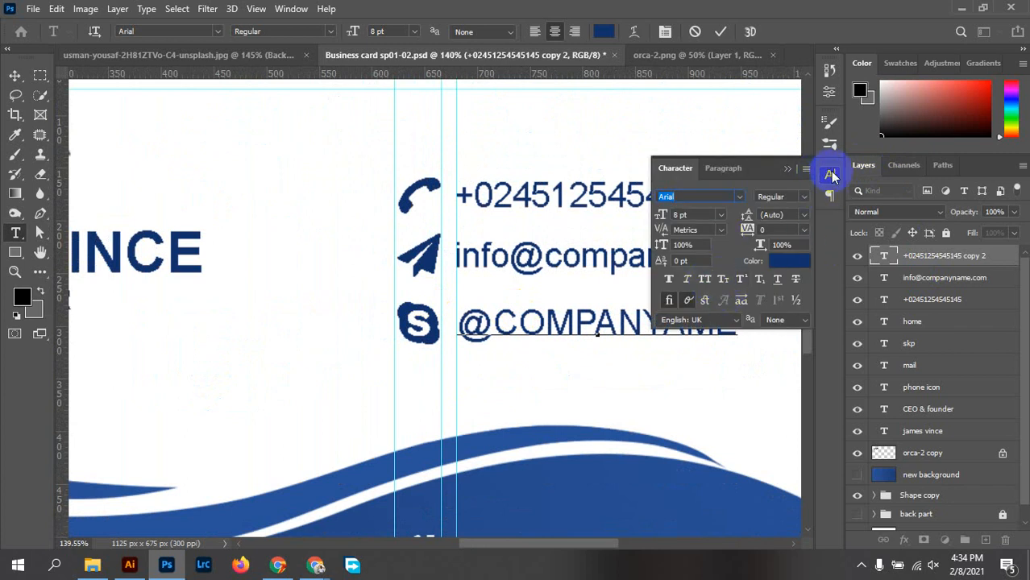
pyautogui.click(833, 173)
# Turn off All Caps for the handle, append 01214, and commit the text
pyautogui.doubleClick(632, 327)
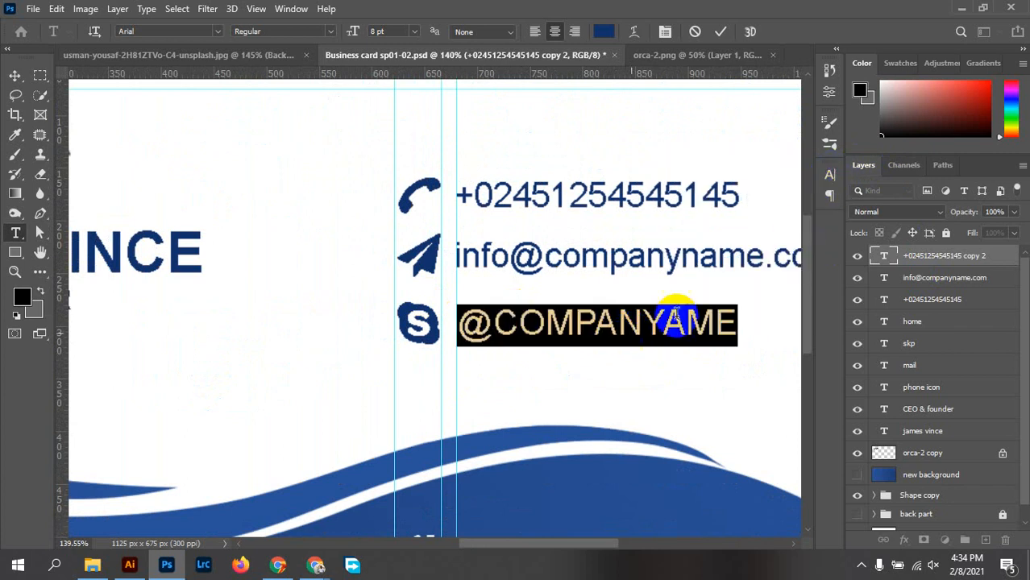
pyautogui.click(830, 175)
pyautogui.click(706, 281)
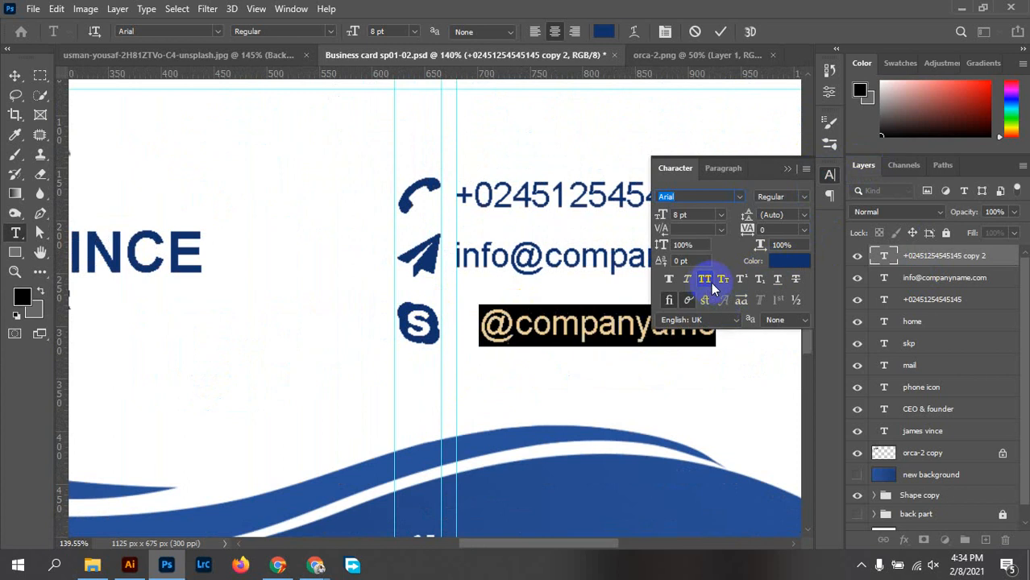
pyautogui.click(832, 173)
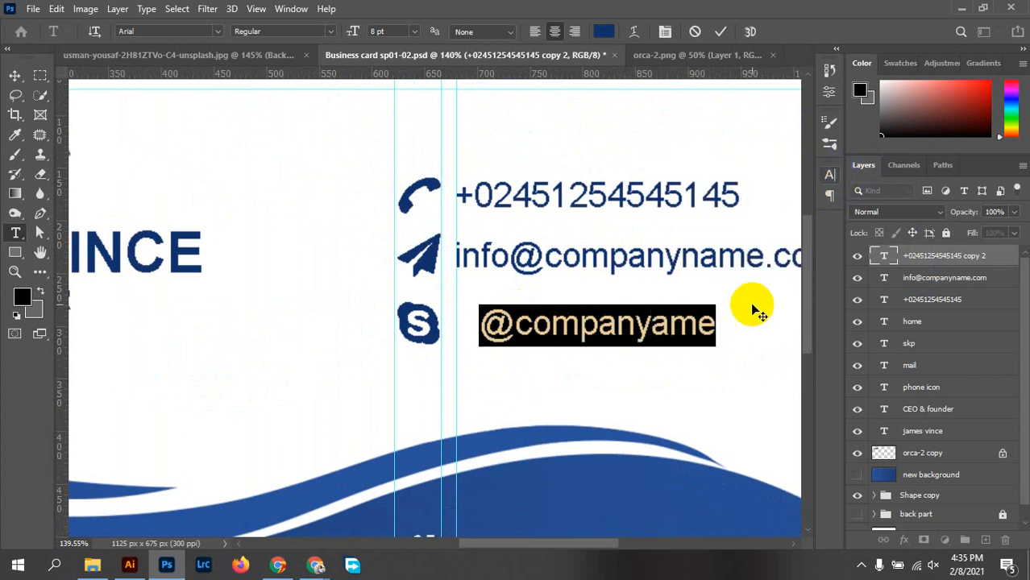
pyautogui.click(714, 325)
pyautogui.write('01214')
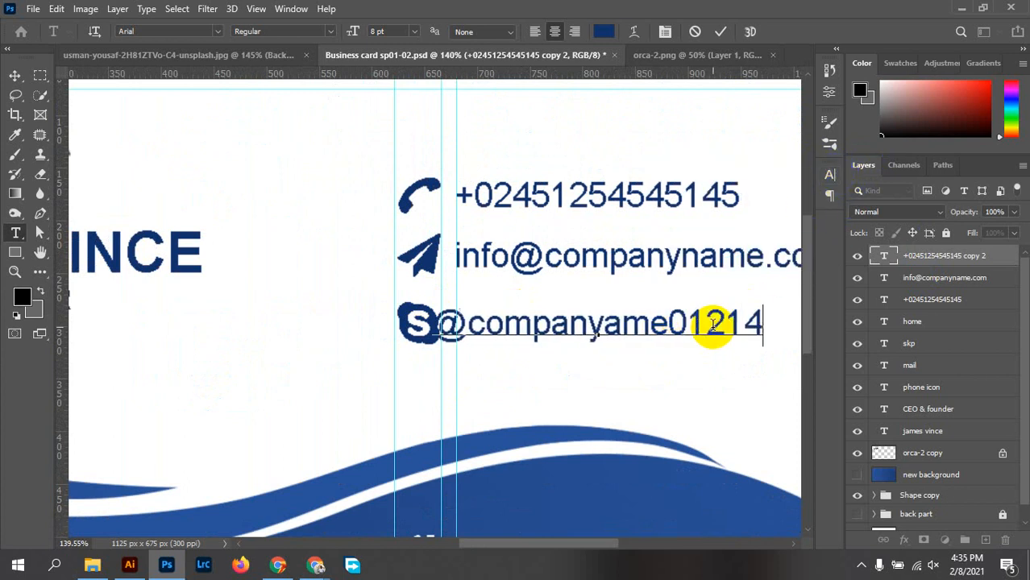
pyautogui.click(724, 32)
# Move the Skype line right so it sits just clear of the Skype icon
pyautogui.press('v')
pyautogui.moveTo(617, 329)
pyautogui.mouseDown()
pyautogui.moveTo(626, 340)
pyautogui.moveTo(636, 333)
pyautogui.mouseUp()
pyautogui.scroll(5, 501, 328)
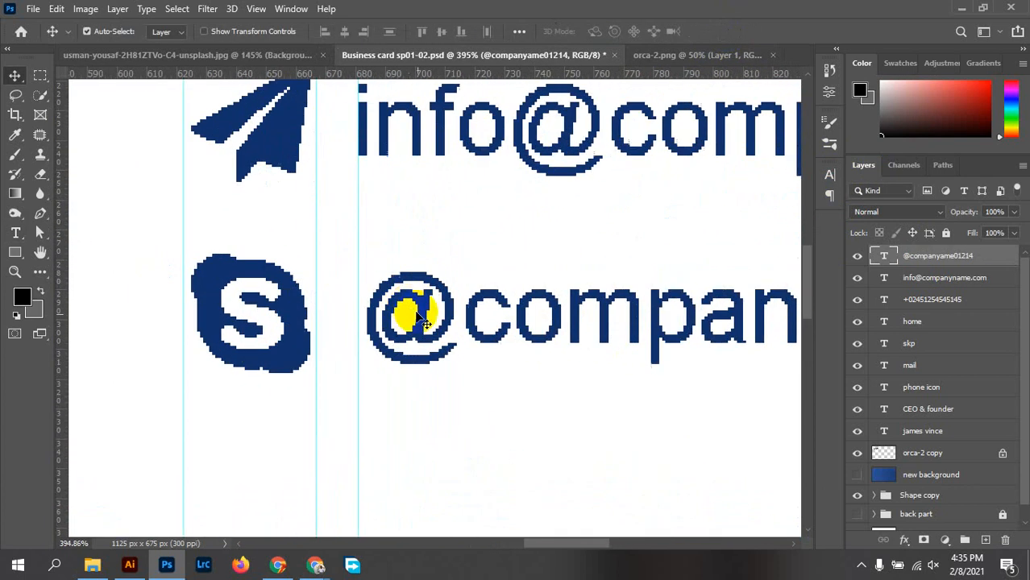
pyautogui.moveTo(410, 335); pyautogui.dragTo(409, 333)
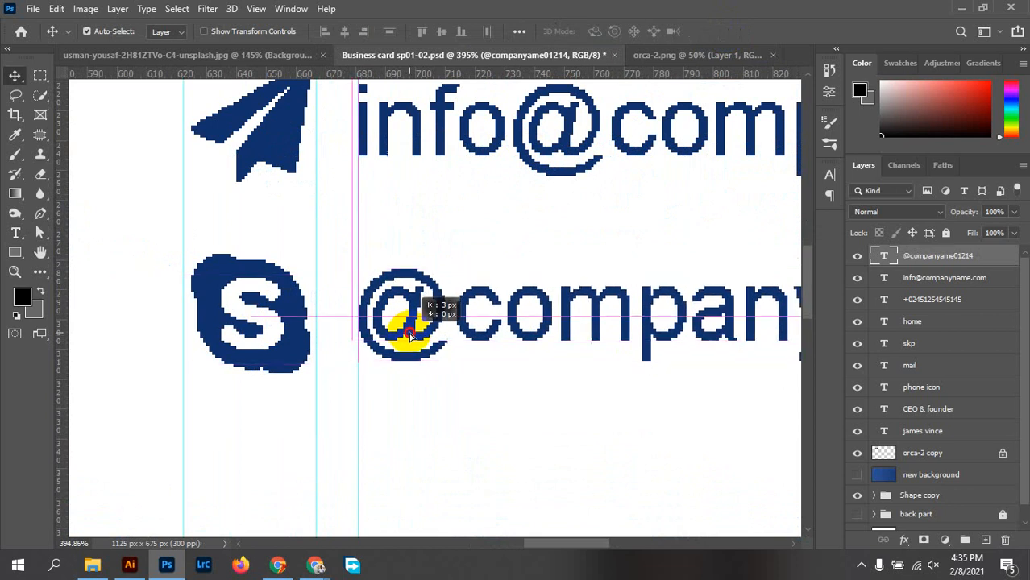
# Review the whole card zoomed out, then nudge the contact-detail guide a few pixels right
pyautogui.click(449, 250)
pyautogui.scroll(-8, 449, 249)
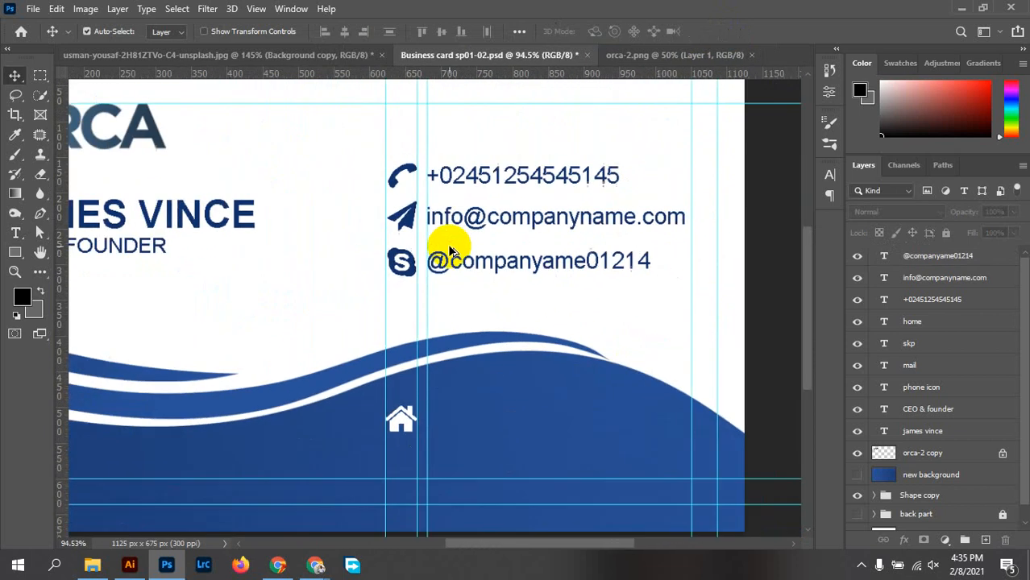
pyautogui.scroll(-5, 449, 249)
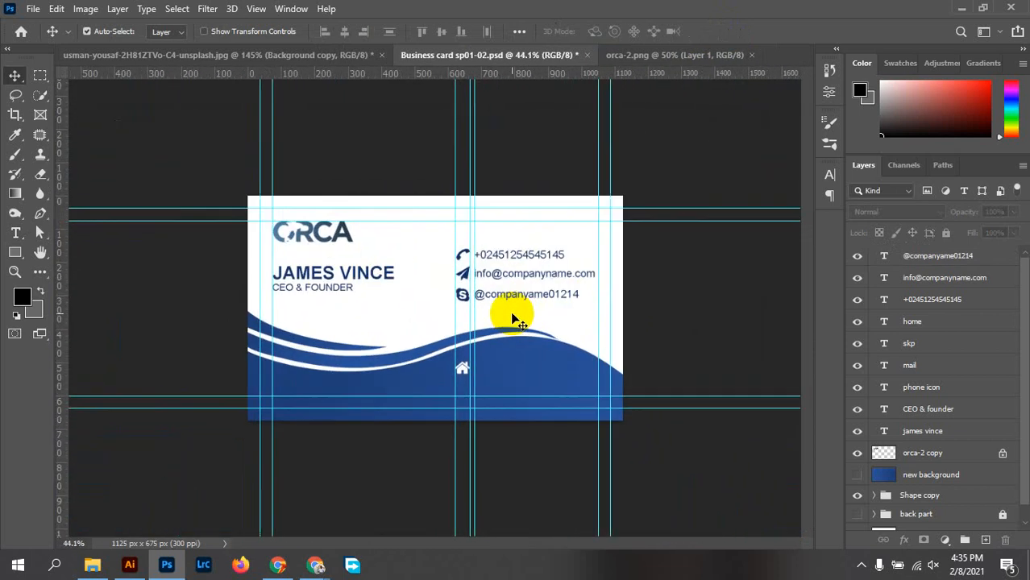
pyautogui.scroll(4, 537, 314)
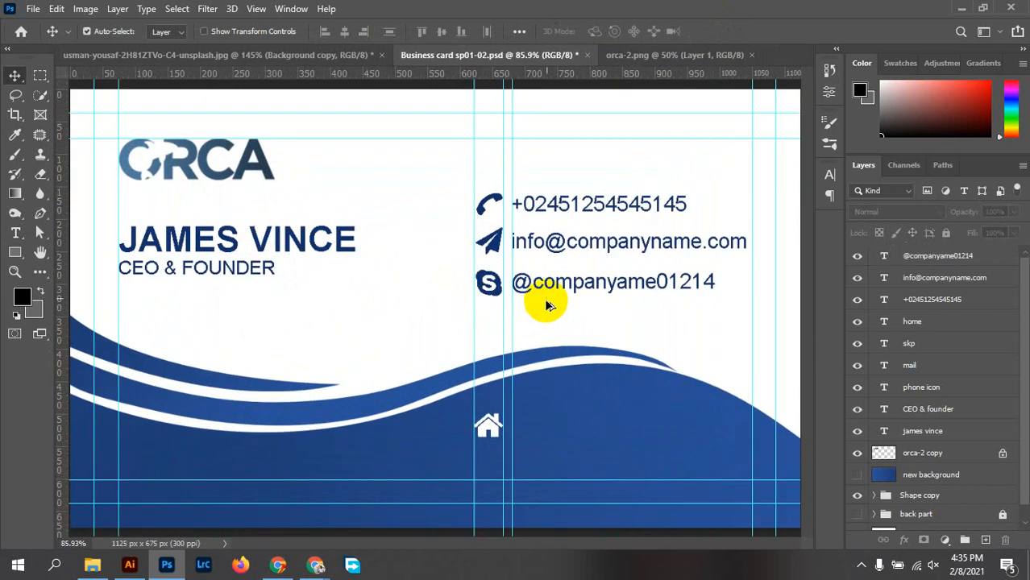
pyautogui.scroll(2, 556, 295)
pyautogui.scroll(-4, 566, 295)
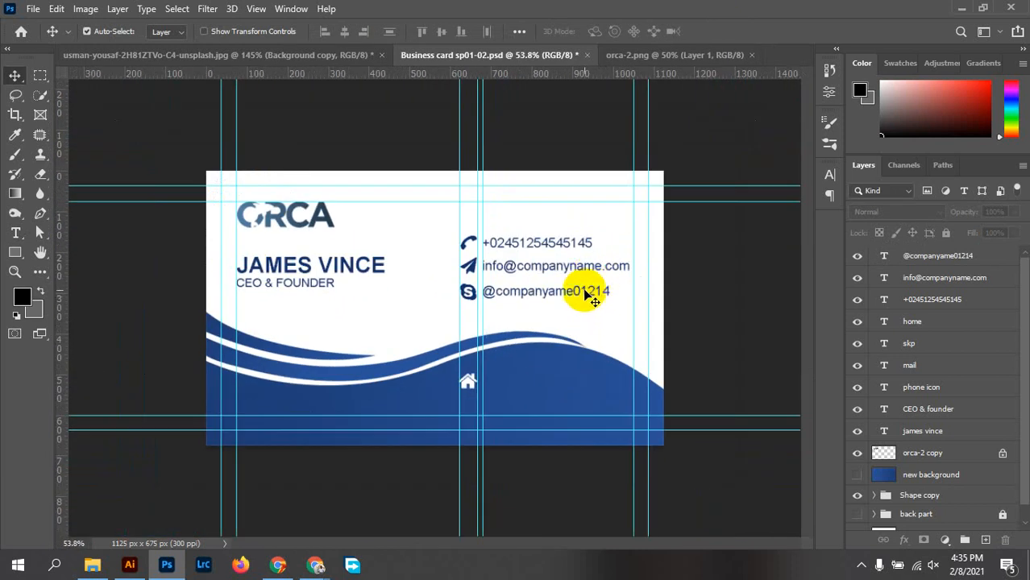
pyautogui.scroll(-2, 573, 298)
pyautogui.scroll(-1, 527, 313)
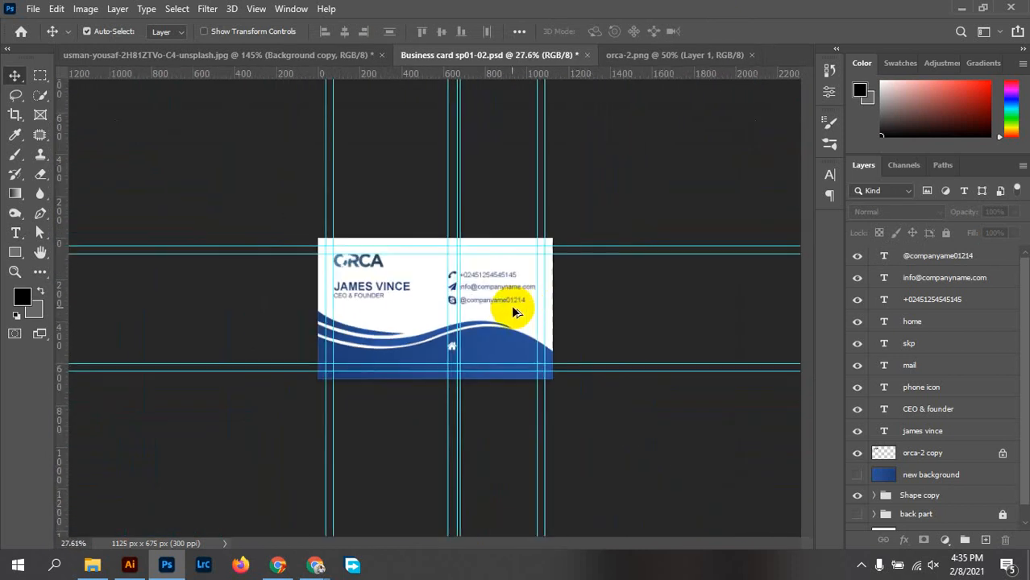
pyautogui.scroll(-2, 512, 313)
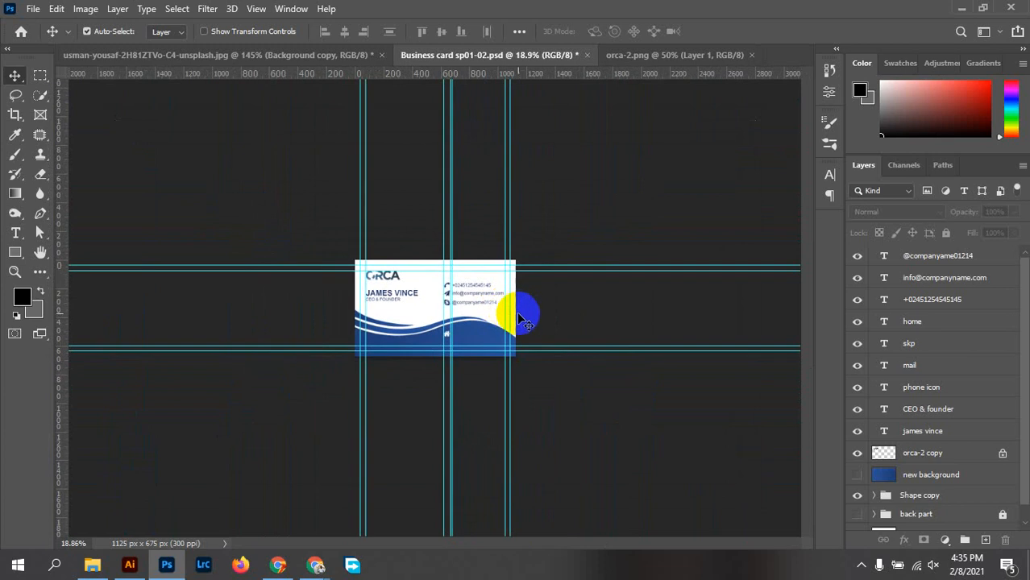
pyautogui.scroll(1, 496, 322)
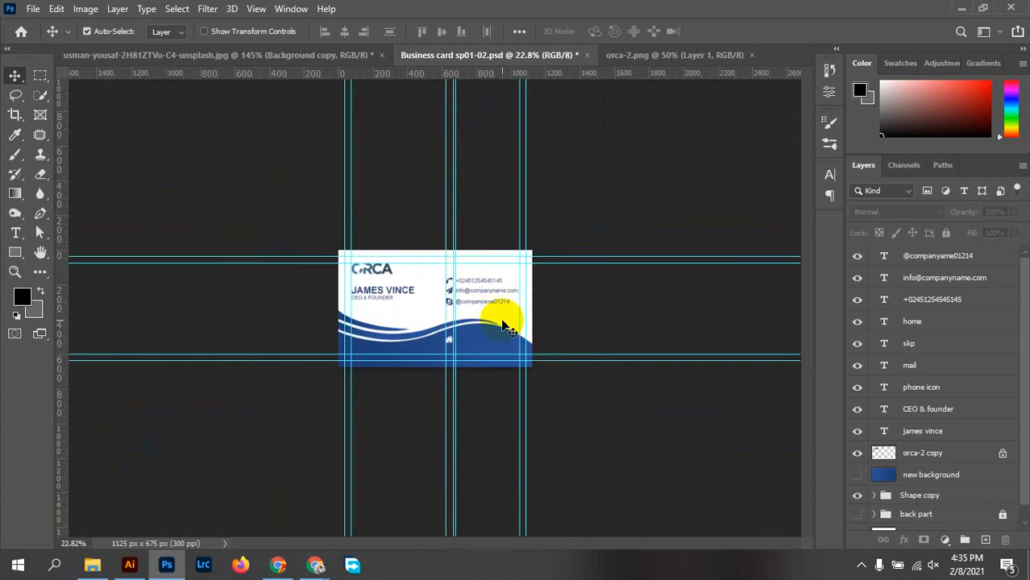
pyautogui.scroll(1, 503, 324)
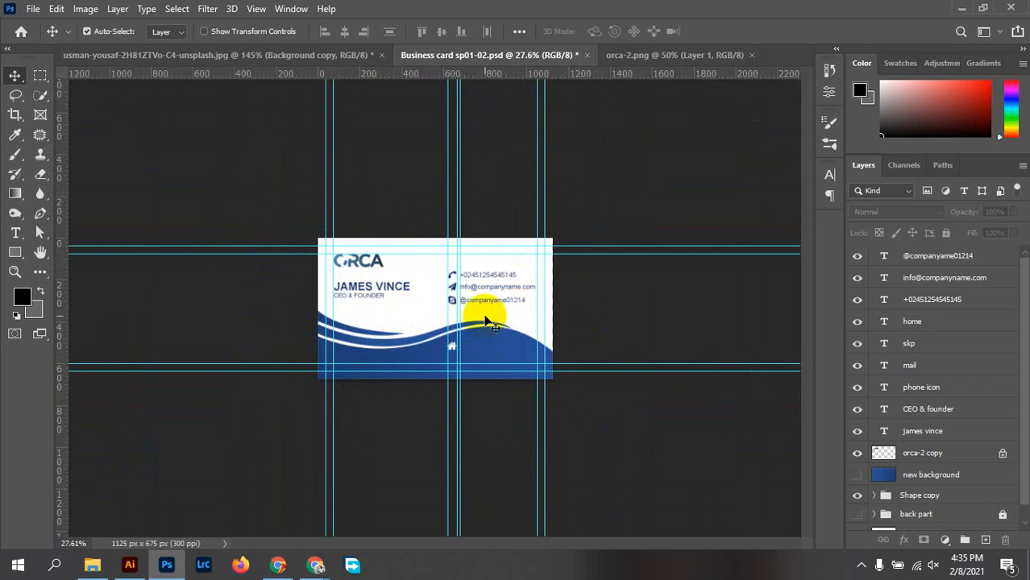
pyautogui.scroll(5, 488, 316)
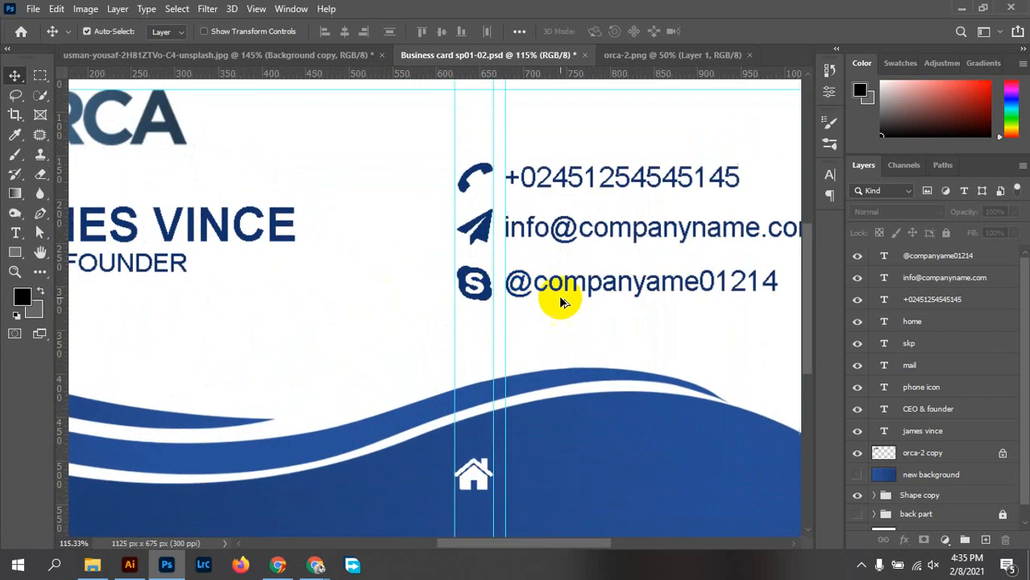
pyautogui.scroll(3, 562, 301)
pyautogui.scroll(-5, 521, 298)
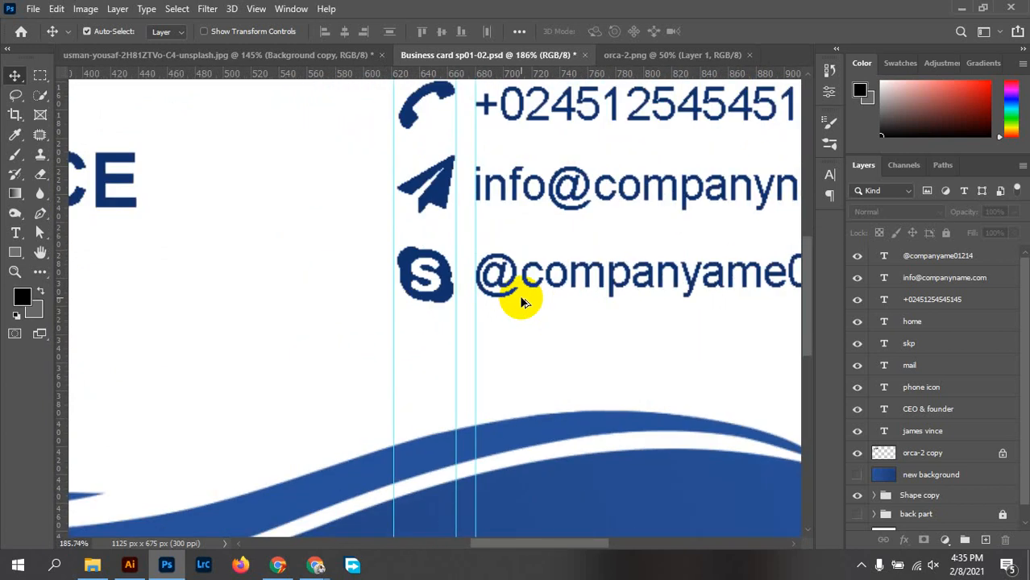
pyautogui.moveTo(393, 331); pyautogui.dragTo(397, 330)
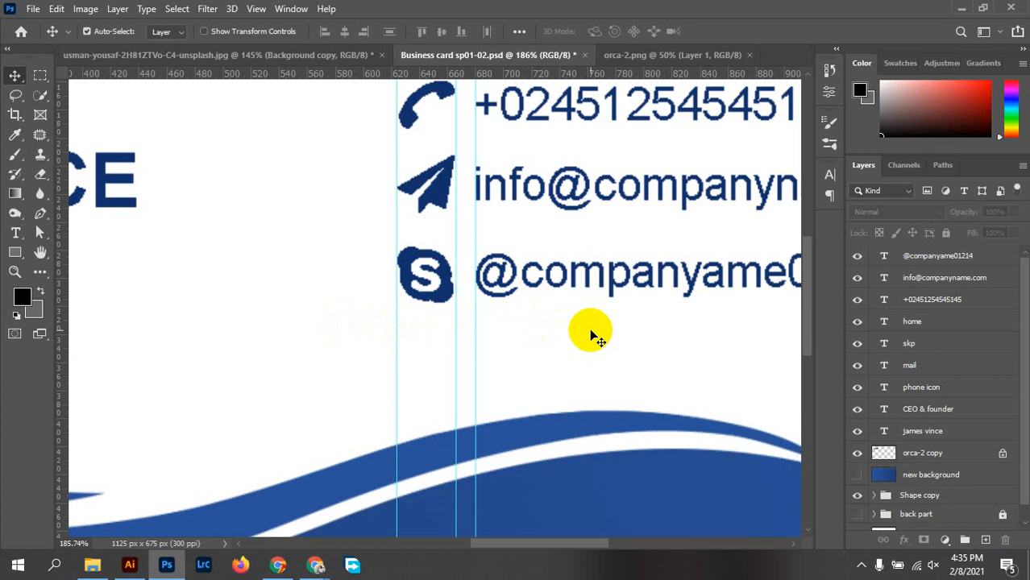
pyautogui.scroll(-2, 572, 366)
pyautogui.scroll(-2, 568, 360)
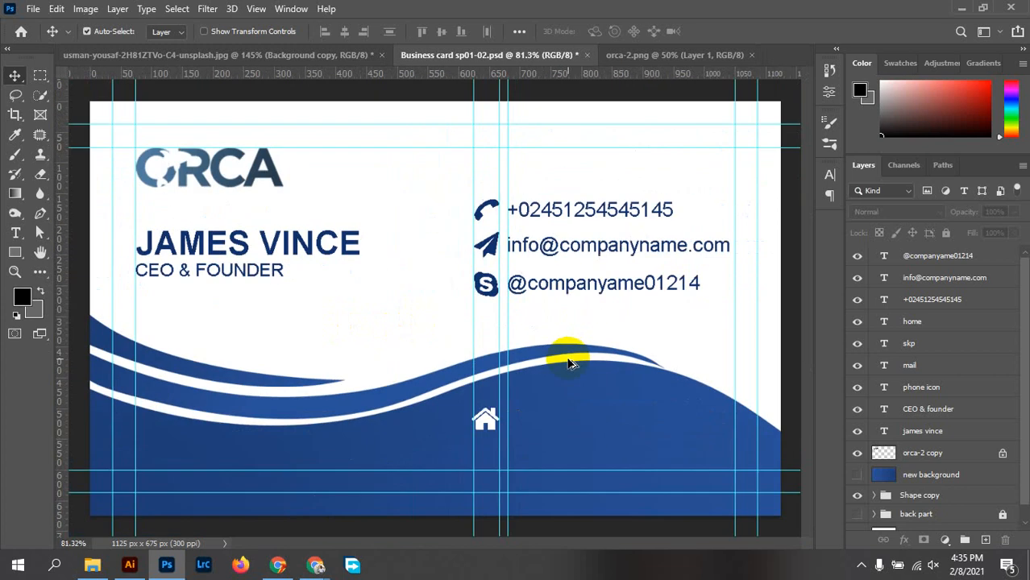
pyautogui.scroll(5, 504, 403)
pyautogui.scroll(2, 501, 405)
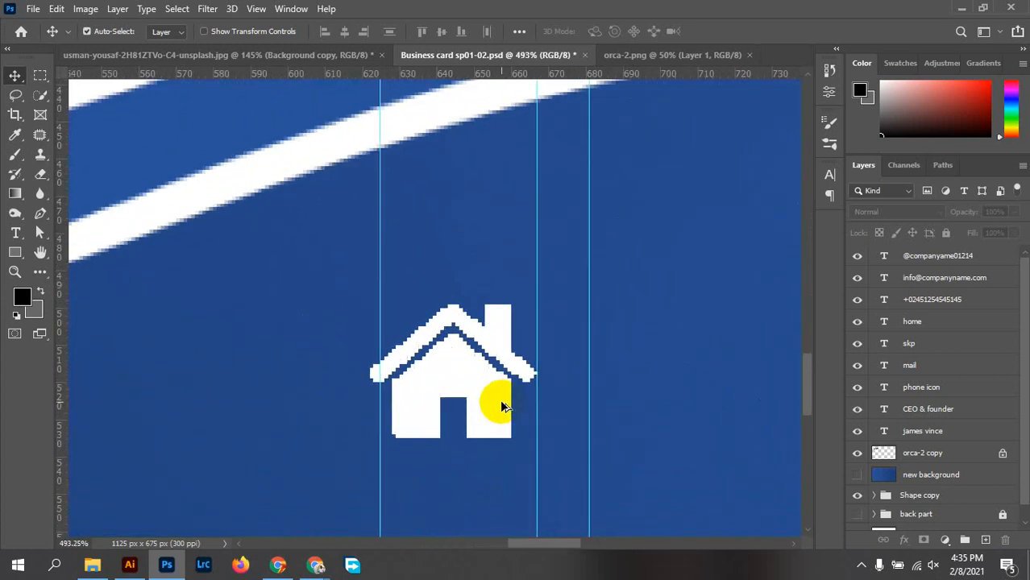
# Nudge the white home icon and scale it down to about 94% with Free Transform
pyautogui.moveTo(474, 407); pyautogui.dragTo(488, 410)
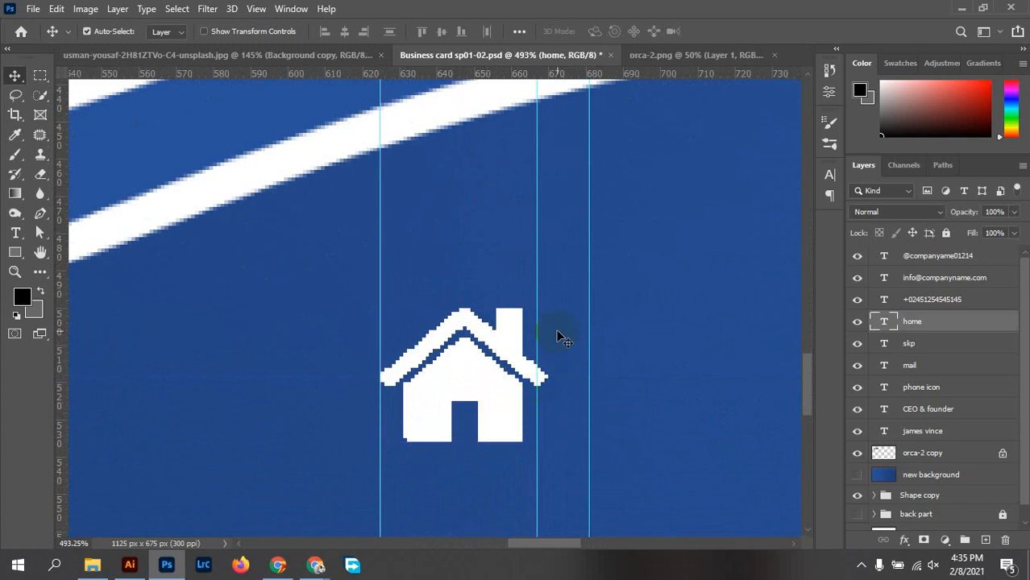
pyautogui.hotkey('ctrl', 't')
pyautogui.moveTo(552, 282); pyautogui.dragTo(540, 290)
pyautogui.click(749, 32)
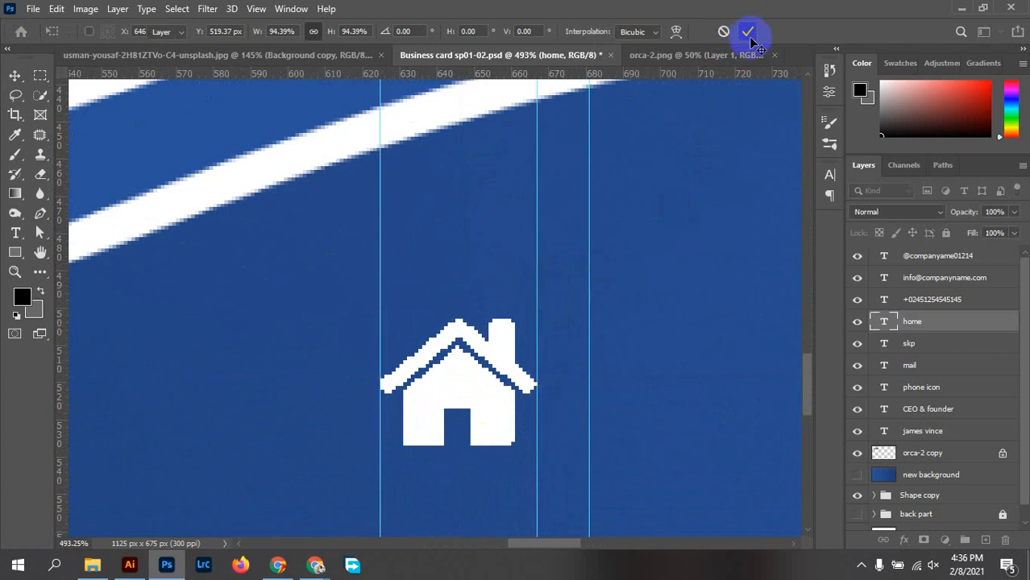
pyautogui.scroll(-3, 540, 379)
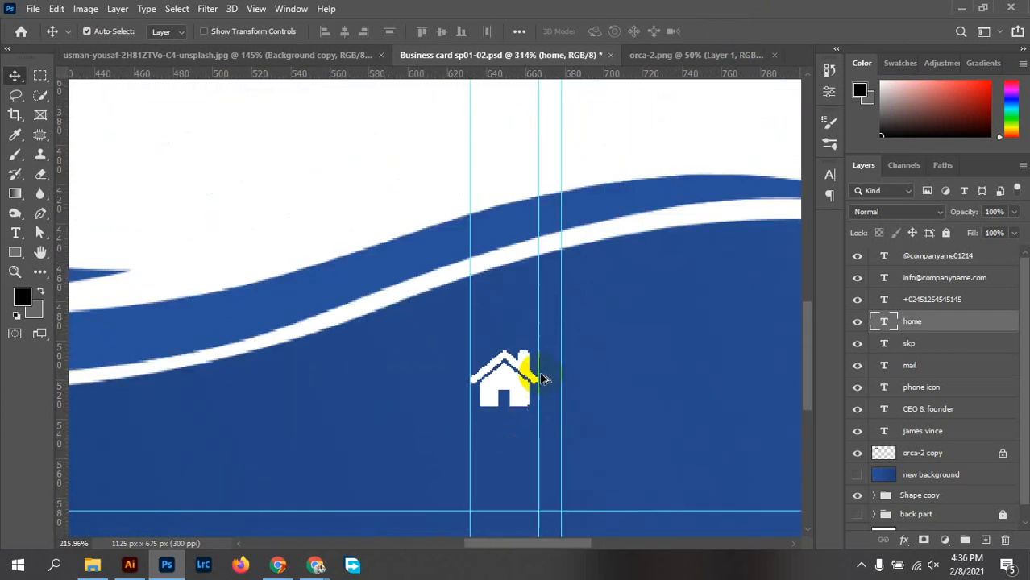
pyautogui.scroll(-3, 542, 378)
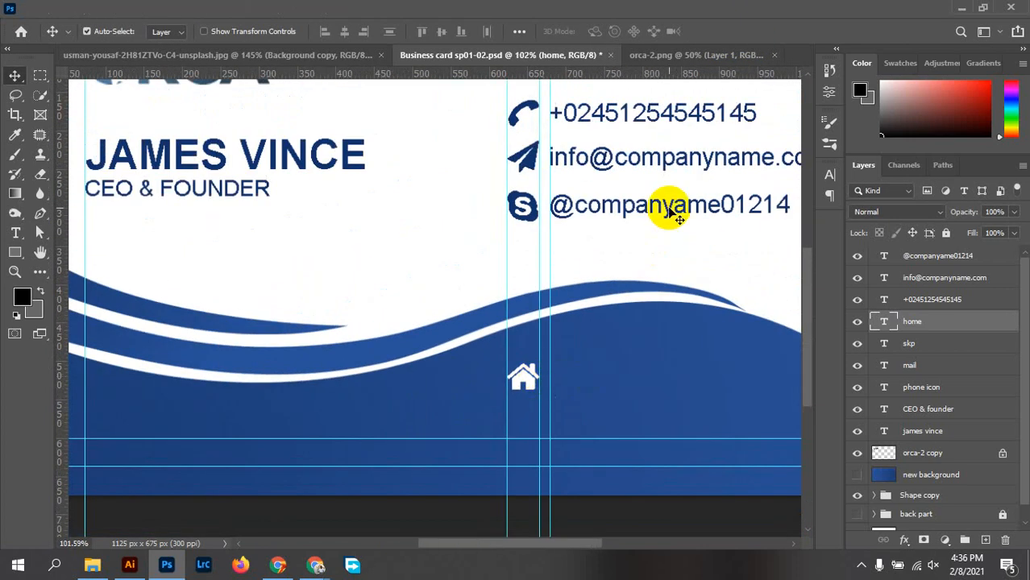
# Duplicate the Skype line beside the home icon and move the copy down 3 px
pyautogui.moveTo(669, 212); pyautogui.dragTo(673, 379)
pyautogui.scroll(5, 581, 391)
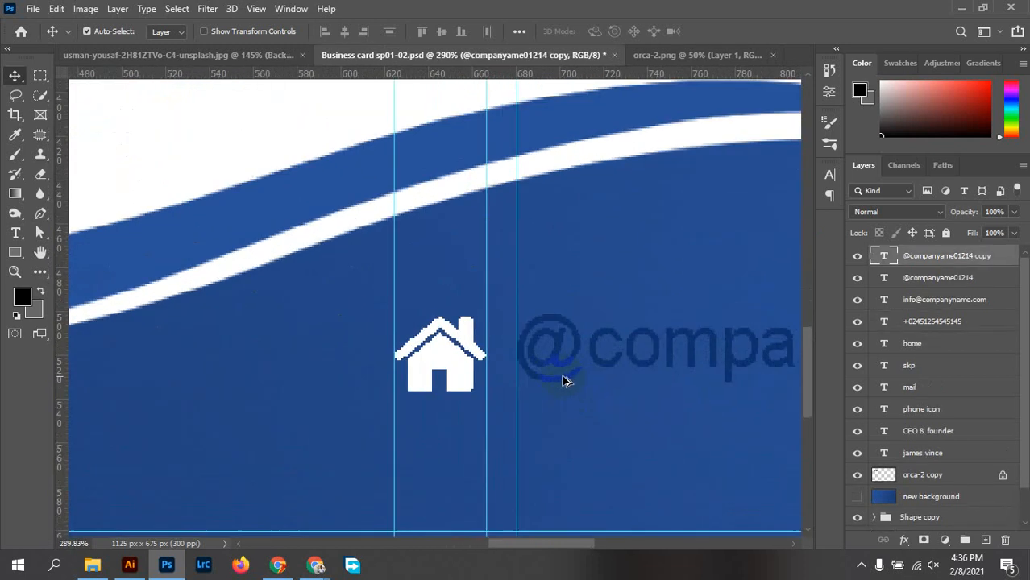
pyautogui.scroll(2, 564, 380)
pyautogui.moveTo(558, 356); pyautogui.dragTo(559, 373)
pyautogui.scroll(-5, 564, 375)
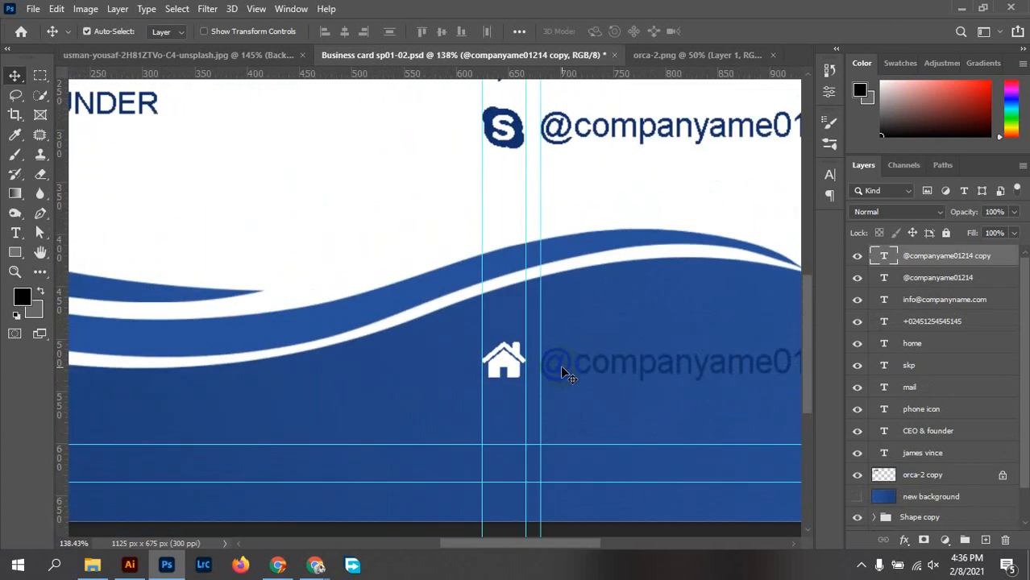
# Recolour the copied text to white #ffffff
pyautogui.doubleClick(556, 364)
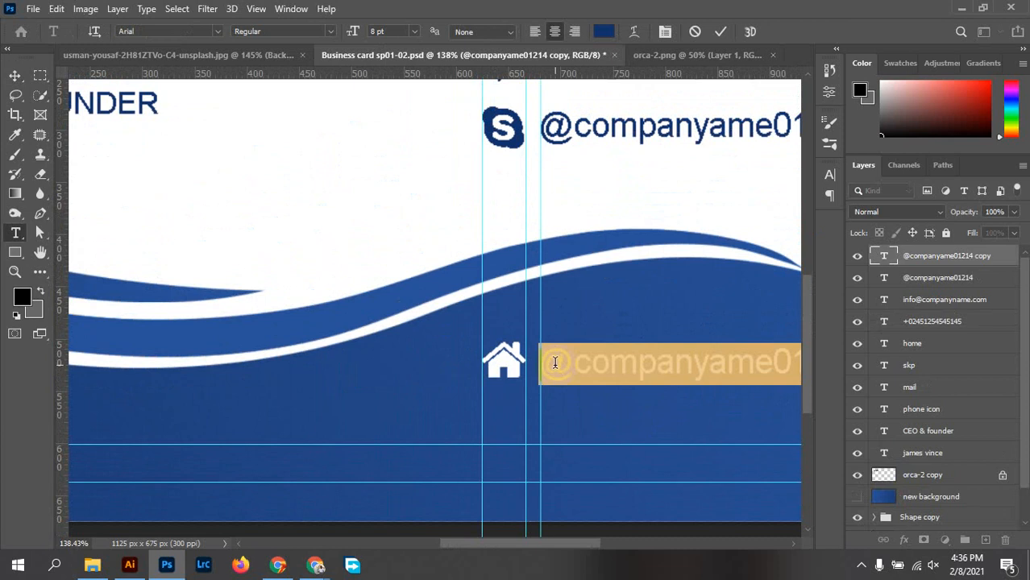
pyautogui.click(604, 32)
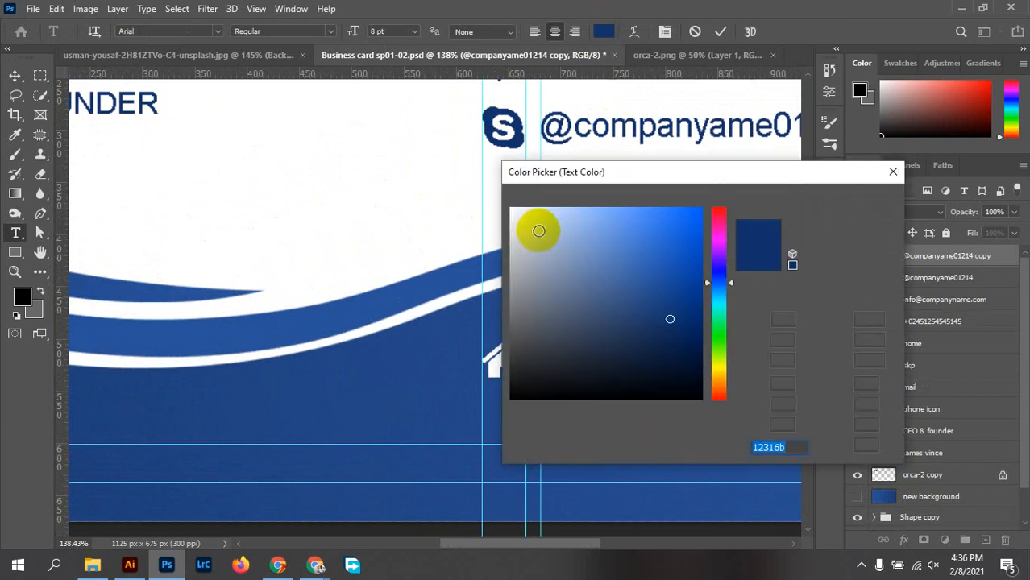
pyautogui.moveTo(526, 220); pyautogui.dragTo(506, 190)
pyautogui.click(855, 200)
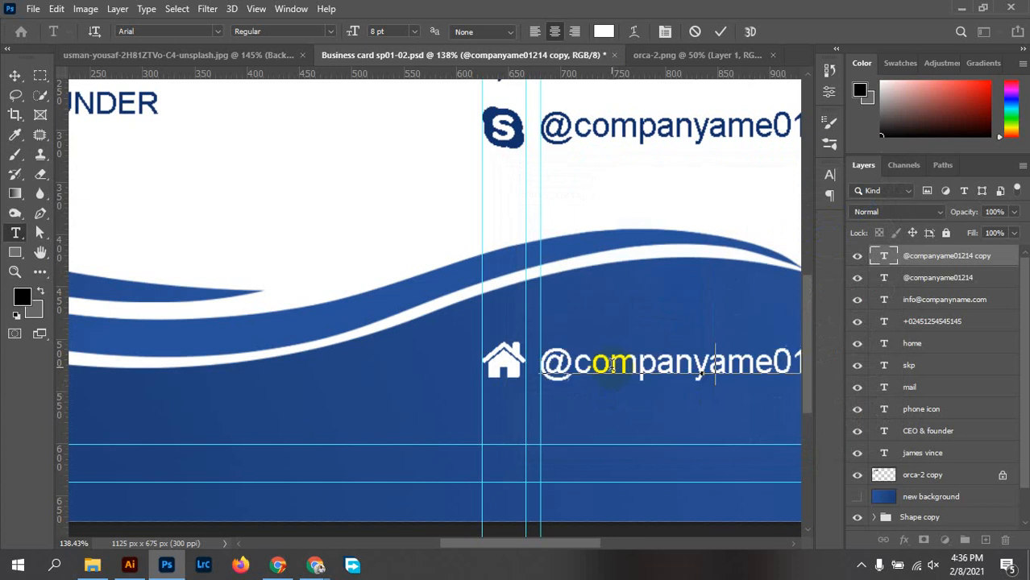
# Type the two-line sample street address over the copied text and commit it
pyautogui.write('Road')
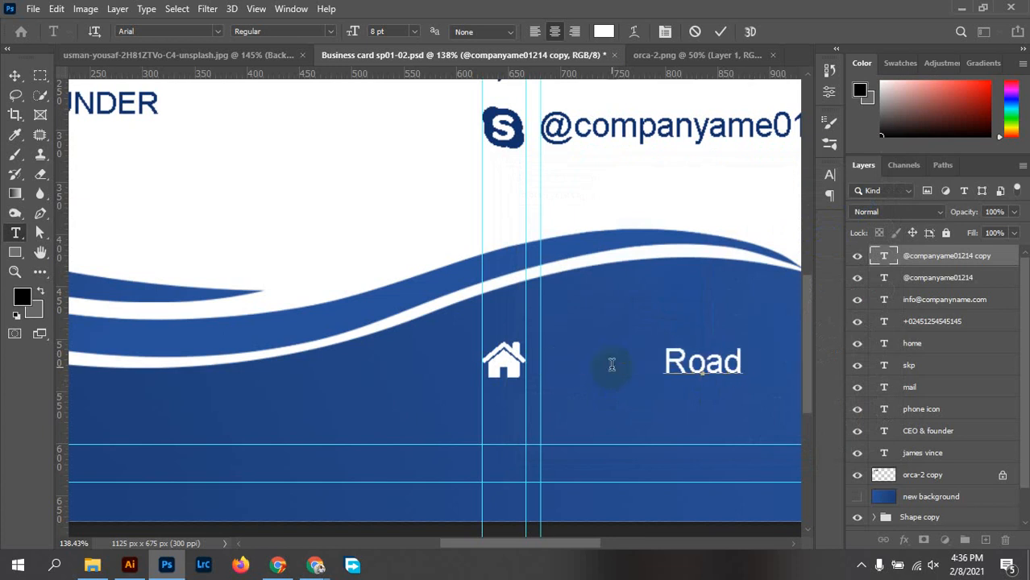
pyautogui.write(' no.')
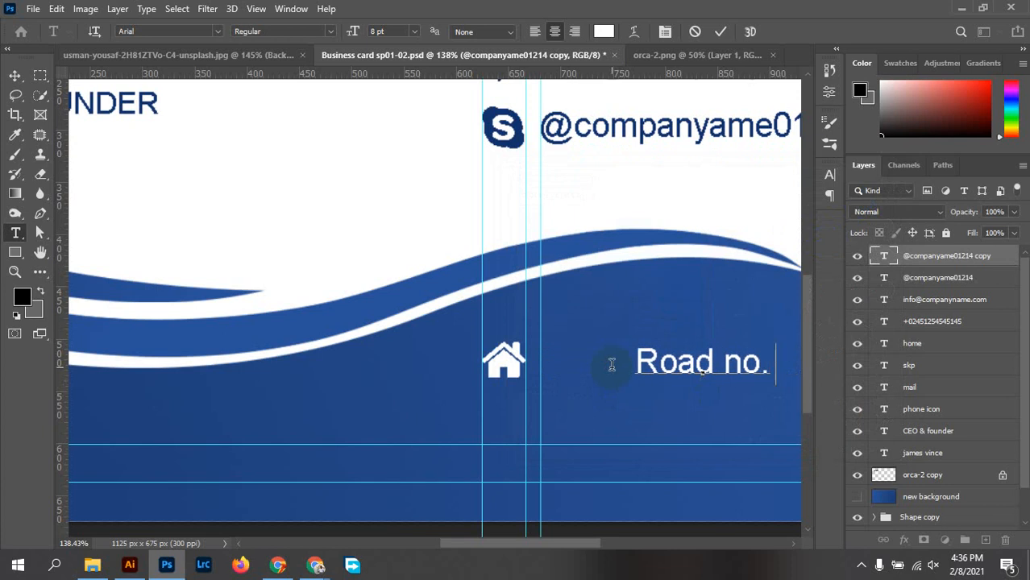
pyautogui.write('-')
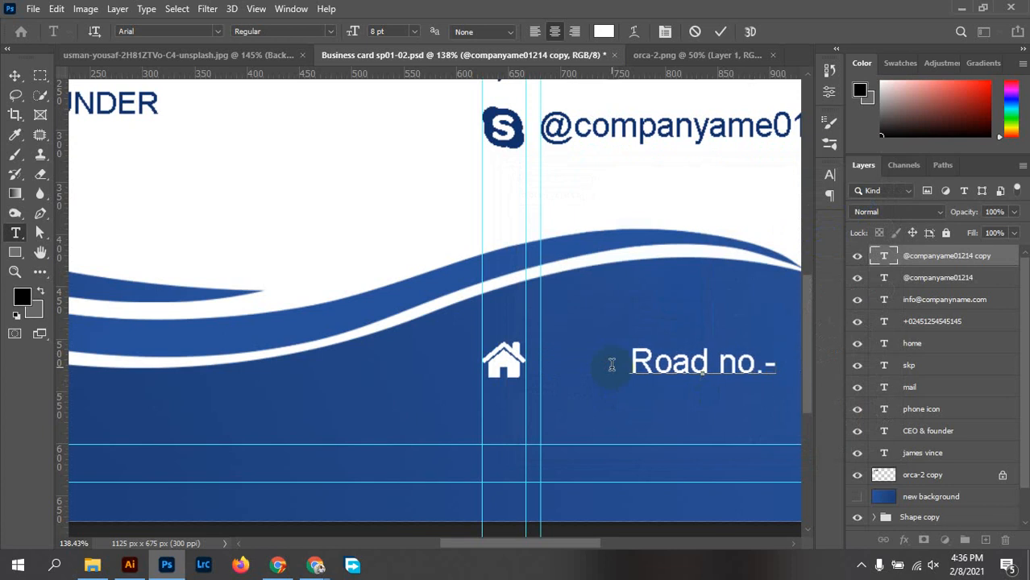
pyautogui.write('02')
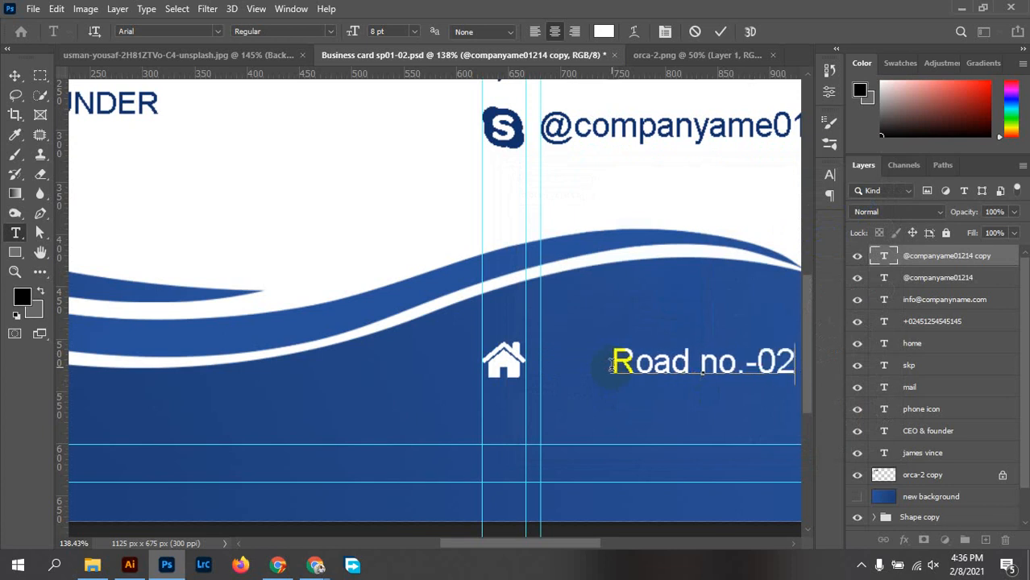
pyautogui.write(',')
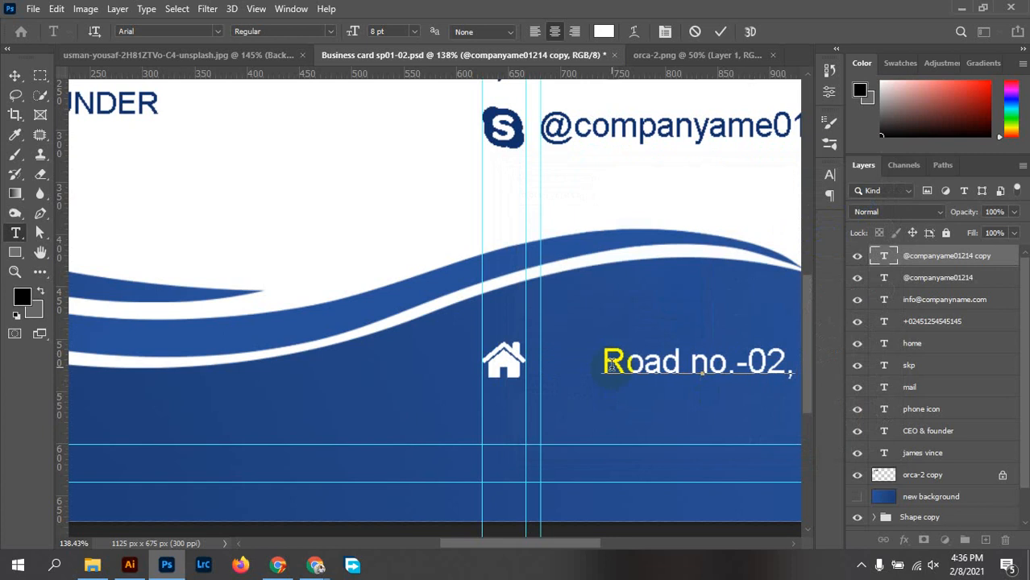
pyautogui.write(' Ho')
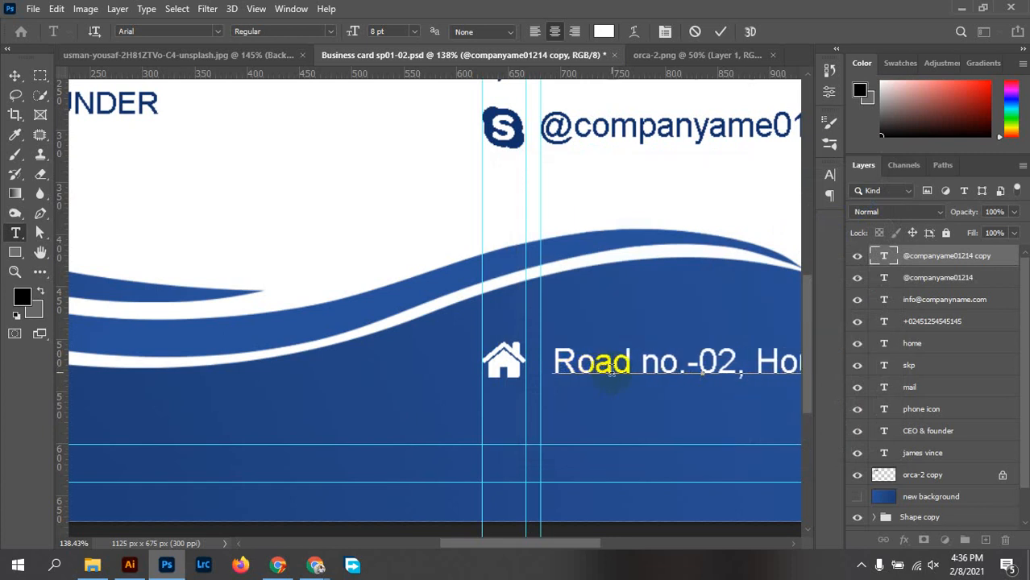
pyautogui.write('use no.')
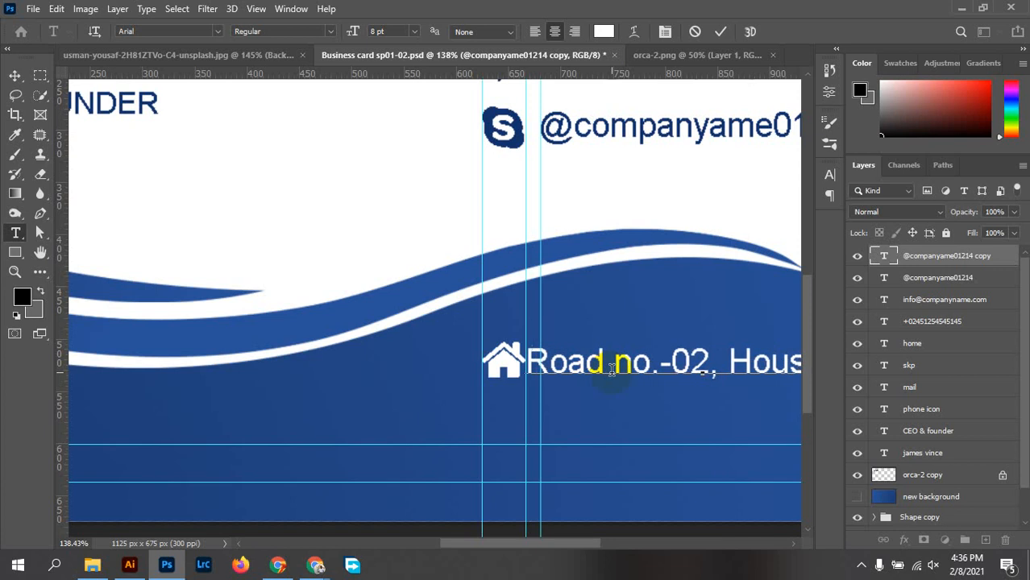
pyautogui.write('-')
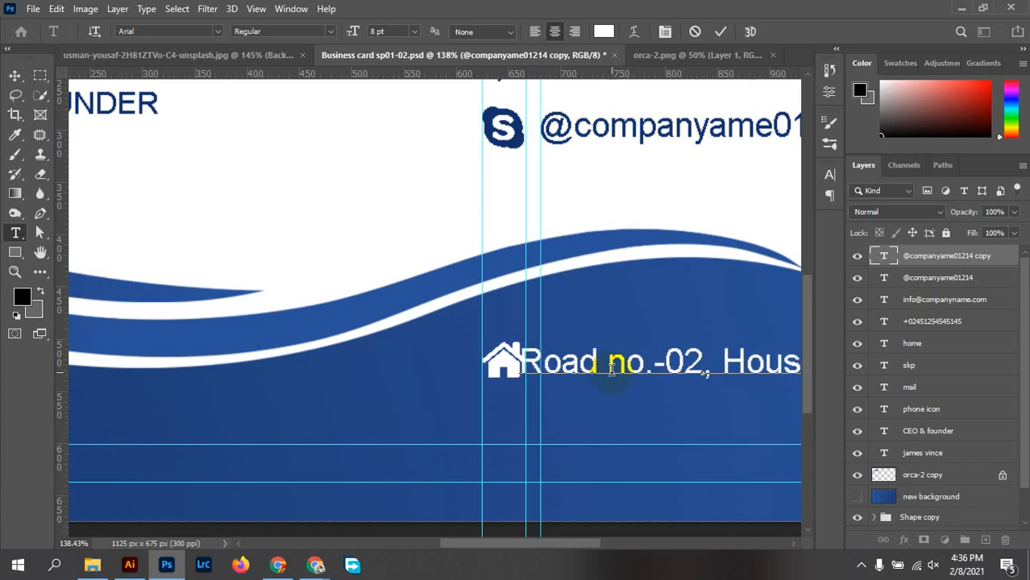
pyautogui.write('e ')
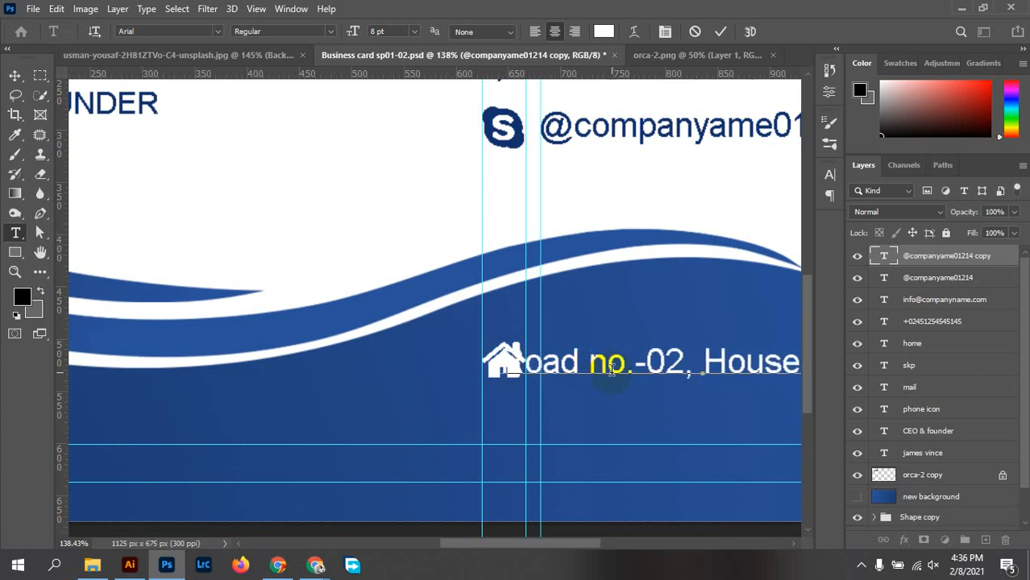
pyautogui.write('n')
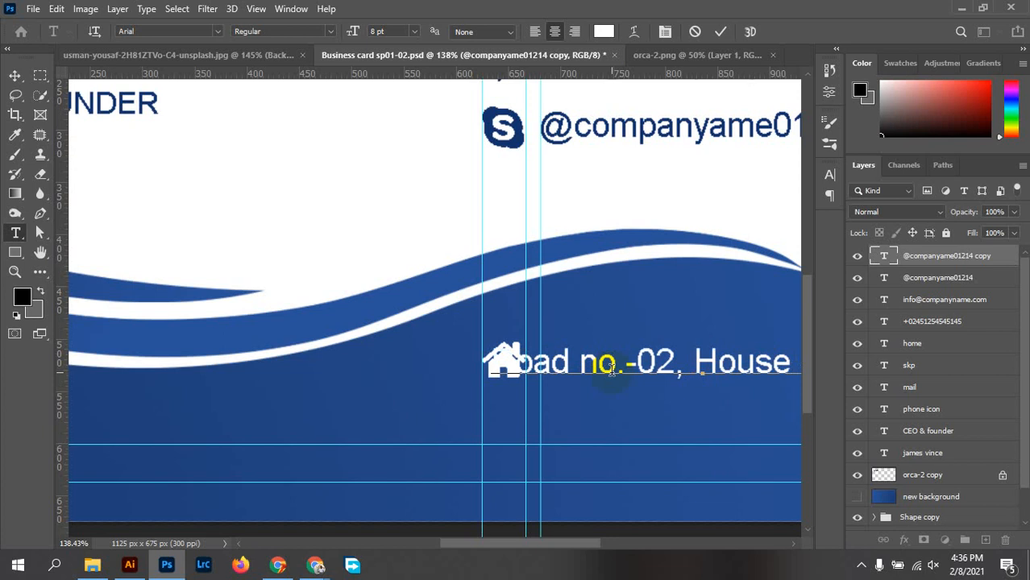
pyautogui.scroll(-4, 610, 372)
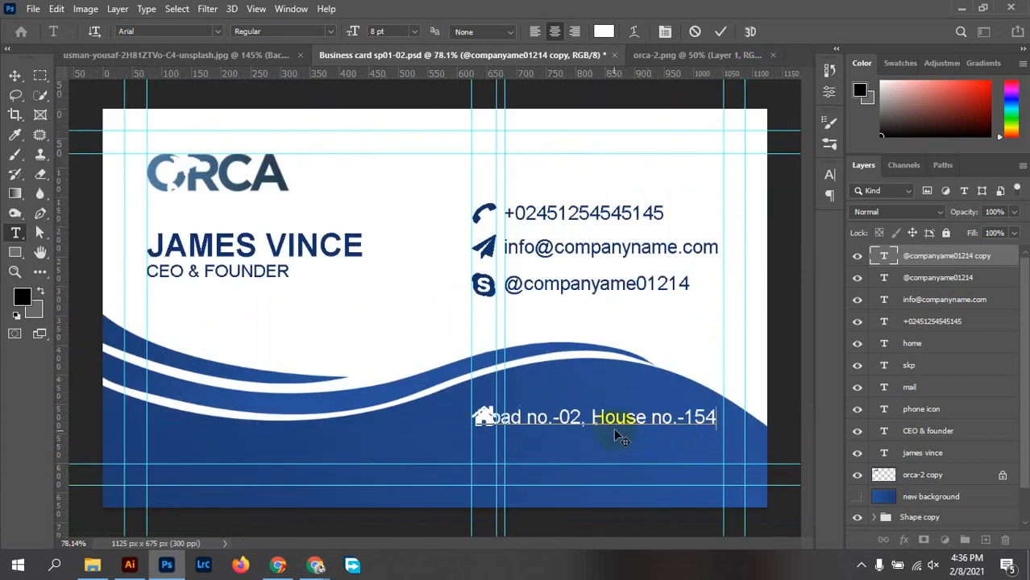
pyautogui.scroll(2, 602, 442)
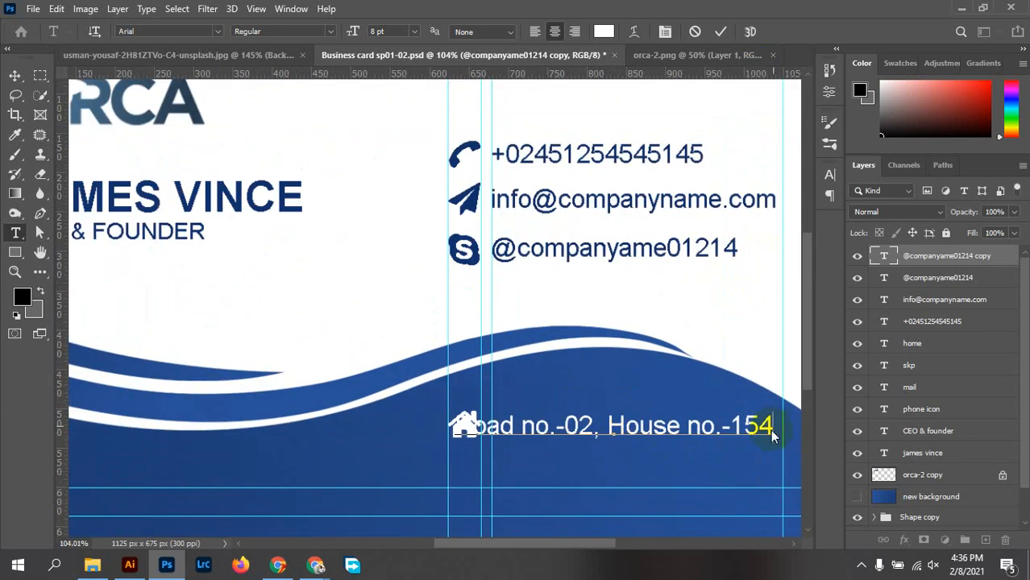
pyautogui.hotkey('alt', 'space')
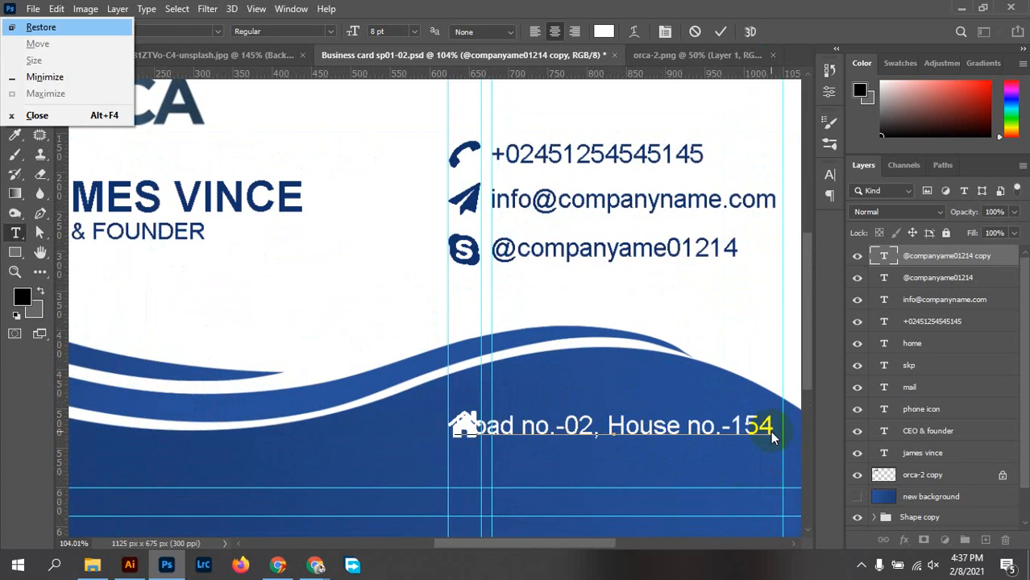
pyautogui.press('Escape')
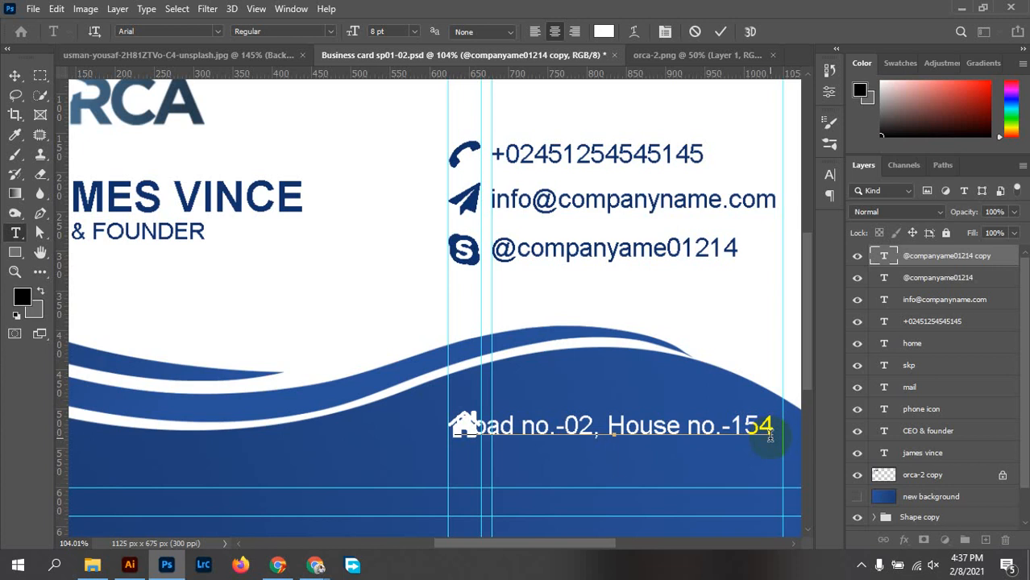
pyautogui.write('East')
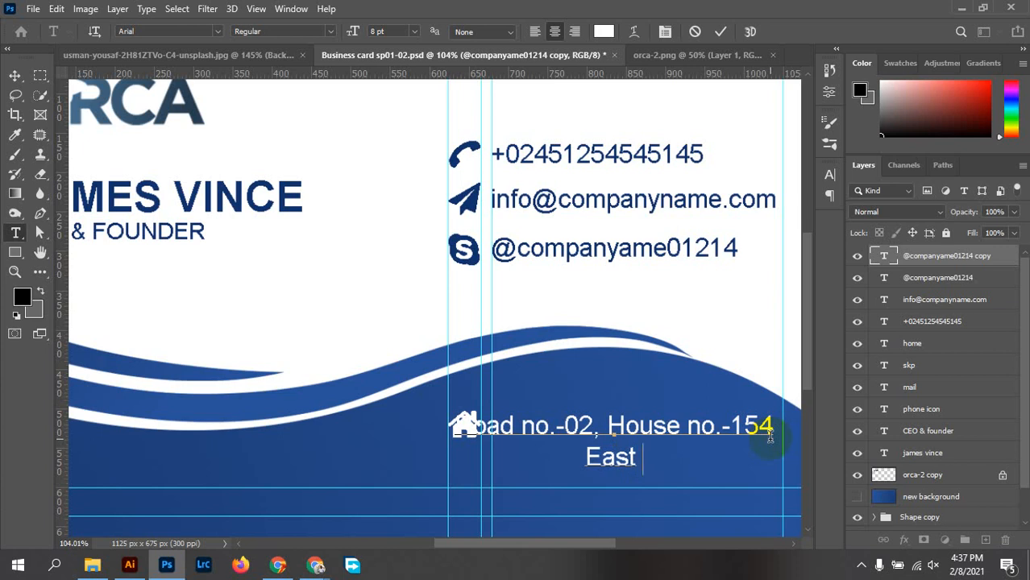
pyautogui.write(' co')
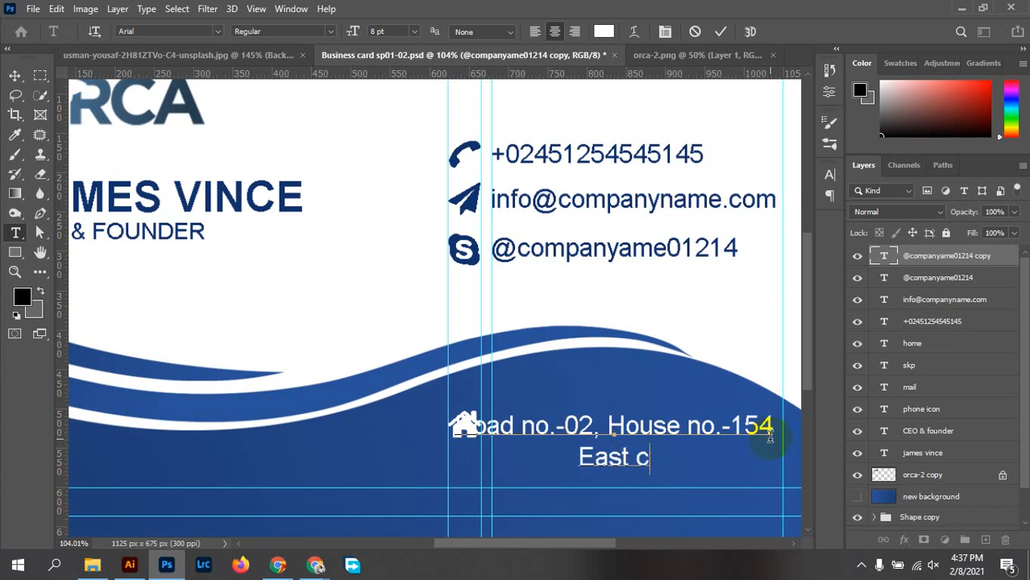
pyautogui.press('BackSpace')
pyautogui.press('BackSpace')
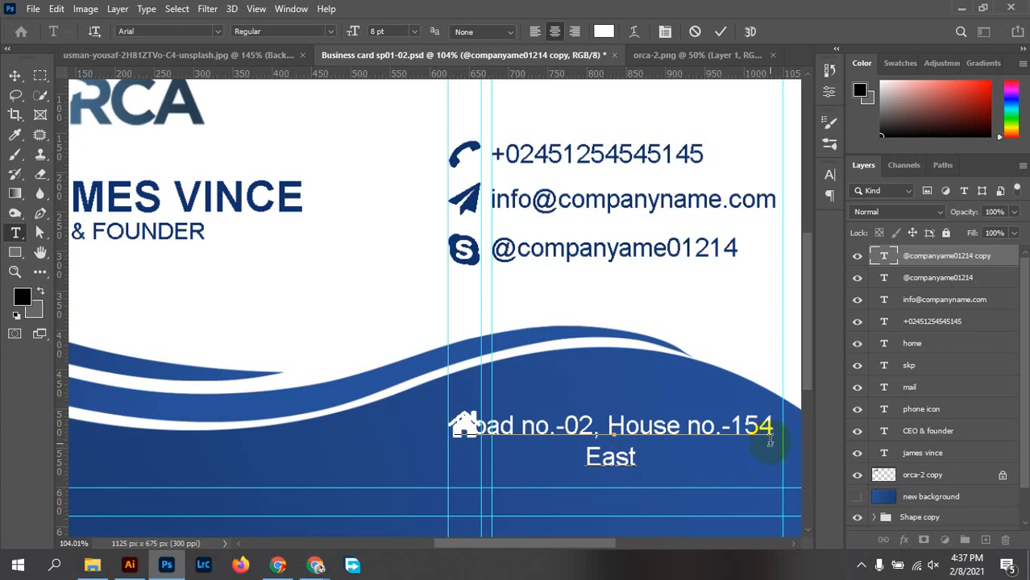
pyautogui.write('Corne')
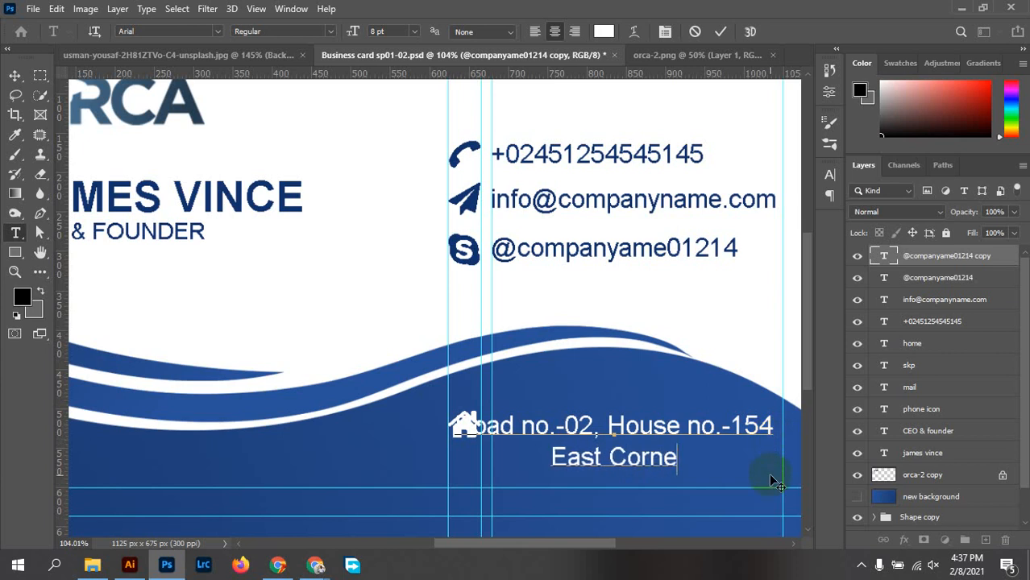
pyautogui.write('r, ')
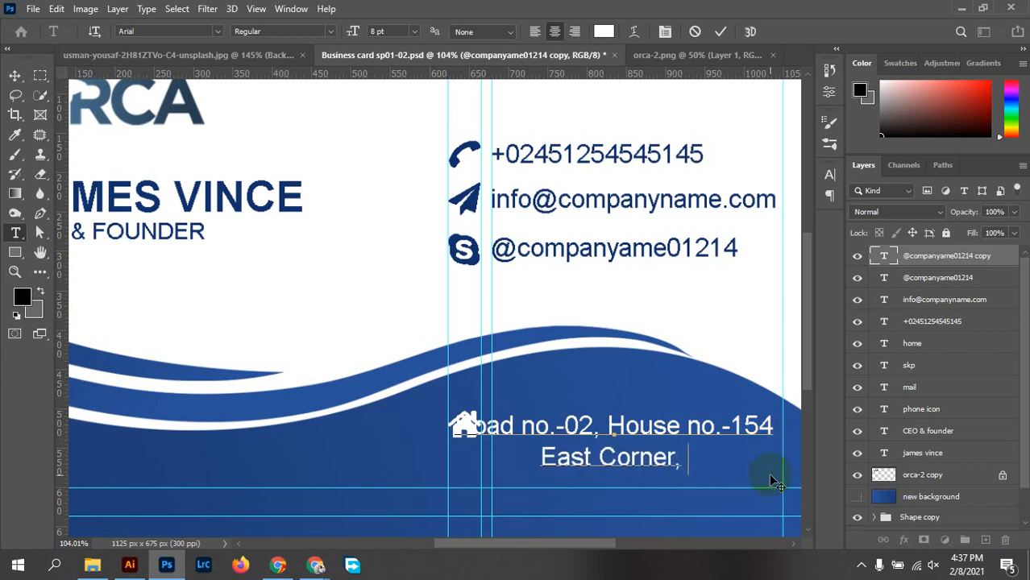
pyautogui.write('NY')
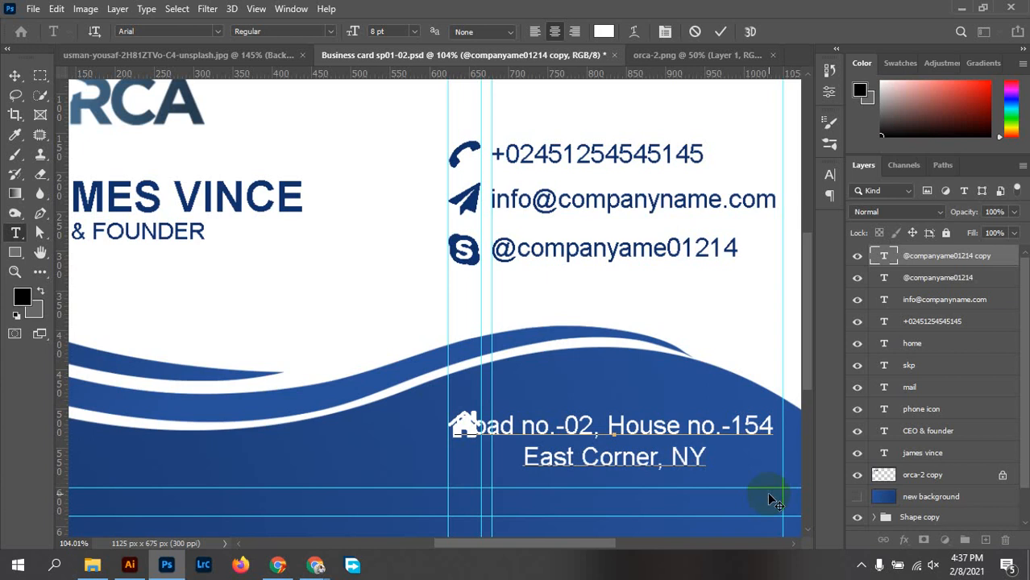
pyautogui.write(',')
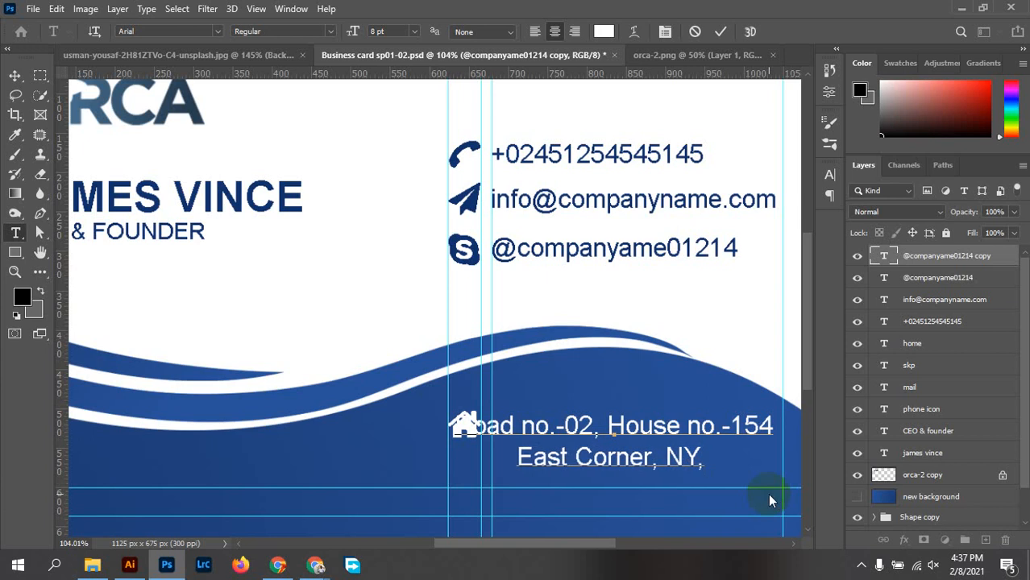
pyautogui.write(' C A, ')
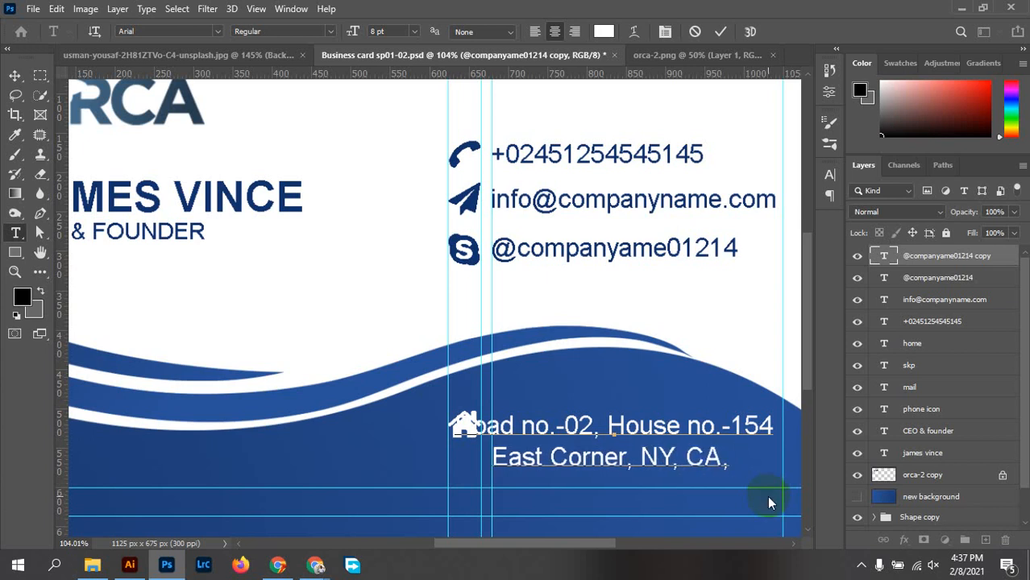
pyautogui.write(' USA')
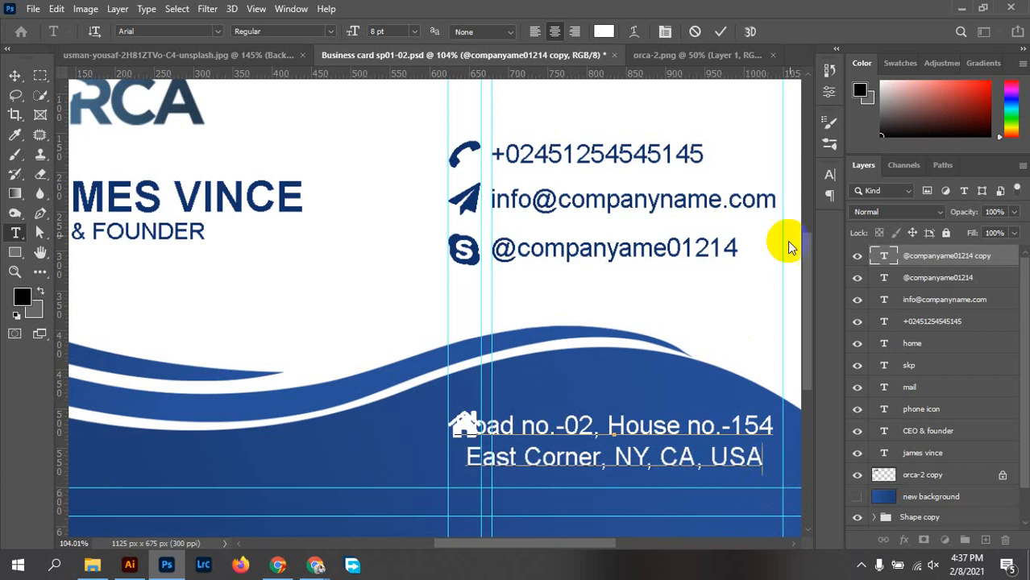
pyautogui.click(721, 31)
# Shift the address text slightly to the right
pyautogui.press('v')
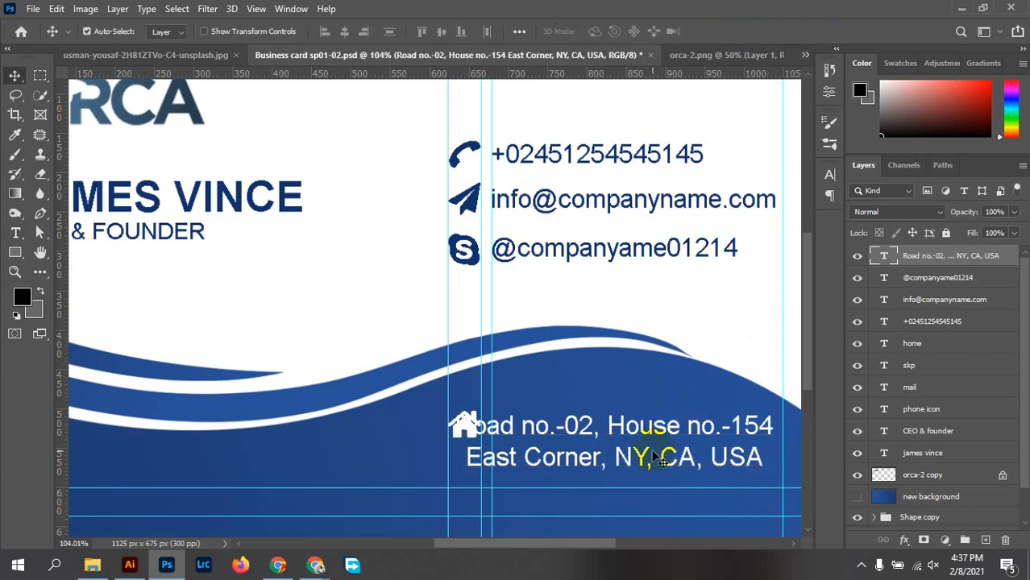
pyautogui.scroll(5, 658, 457)
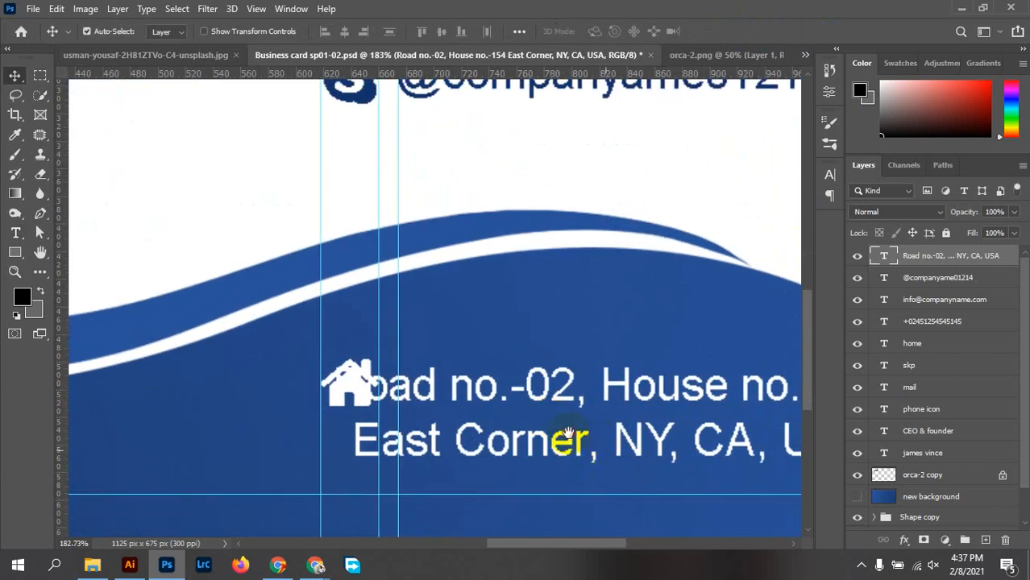
pyautogui.moveTo(569, 435); pyautogui.dragTo(451, 375)
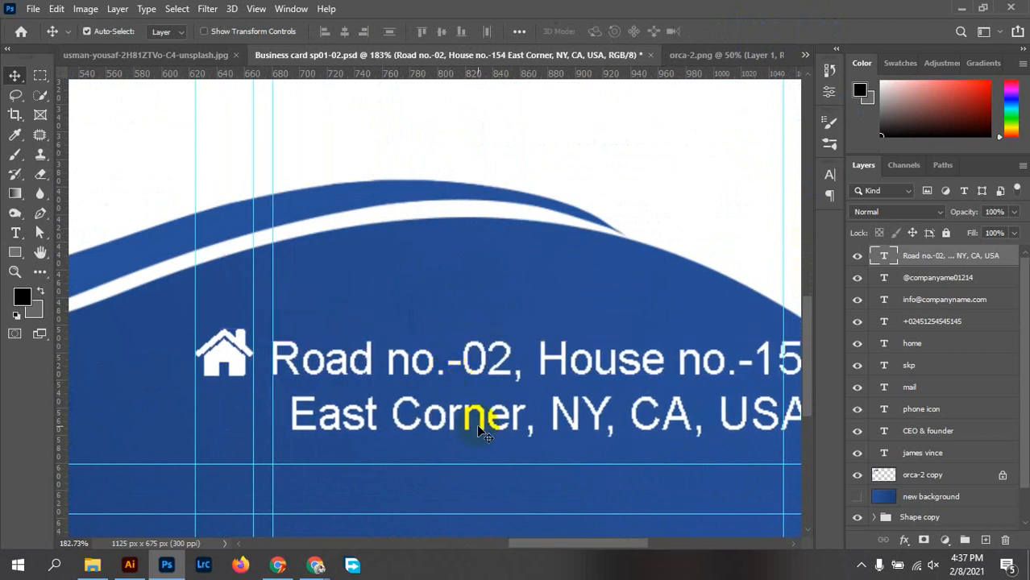
pyautogui.scroll(-2, 465, 428)
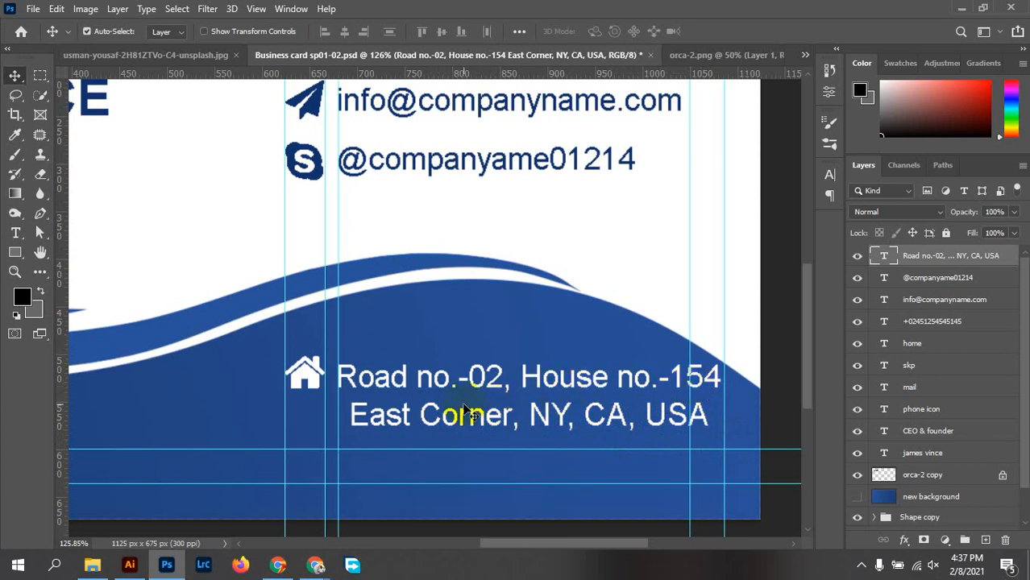
# Delete the periods after both 'no' in the address text
pyautogui.doubleClick(451, 380)
pyautogui.click(459, 377)
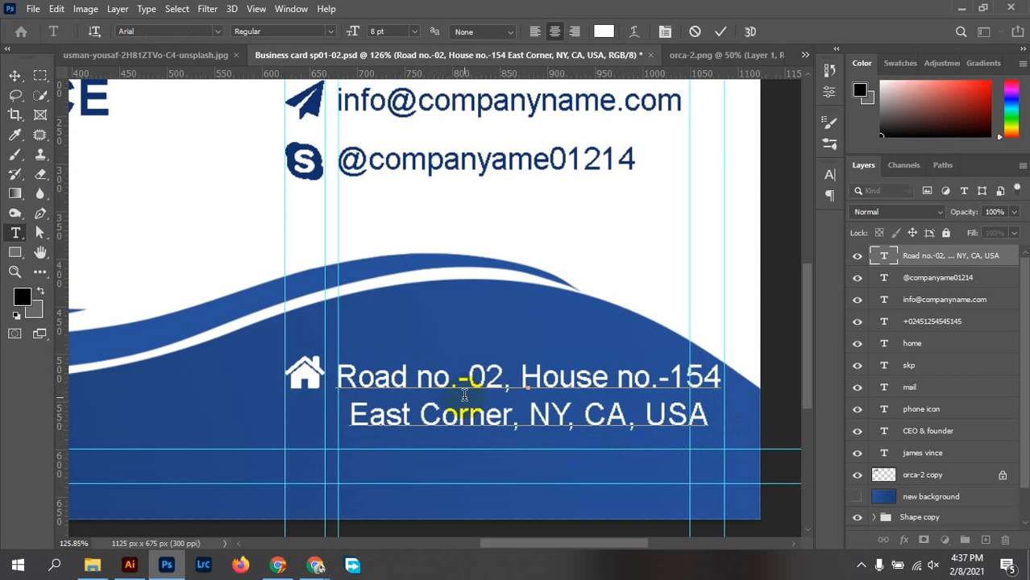
pyautogui.press('BackSpace')
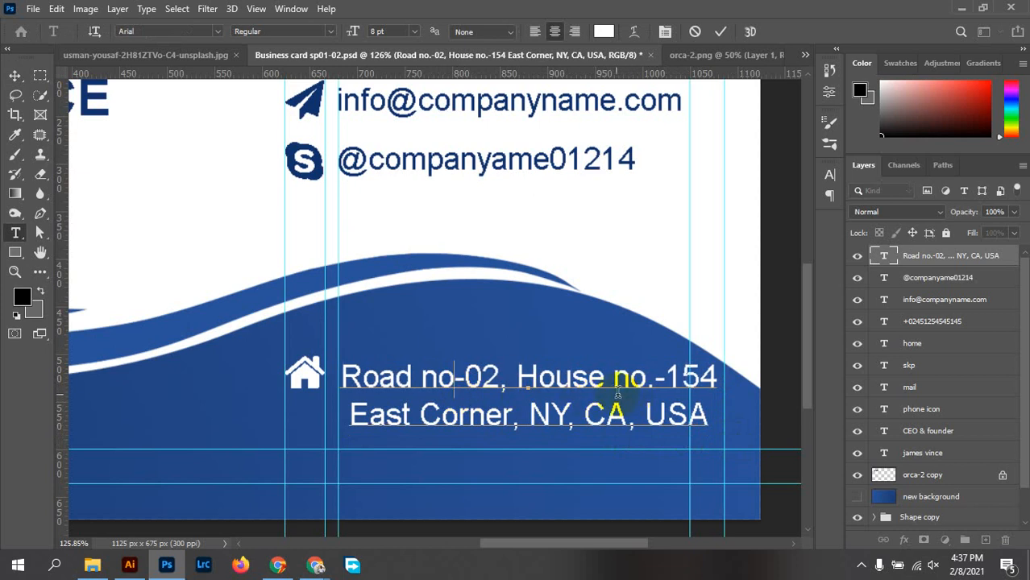
pyautogui.click(654, 379)
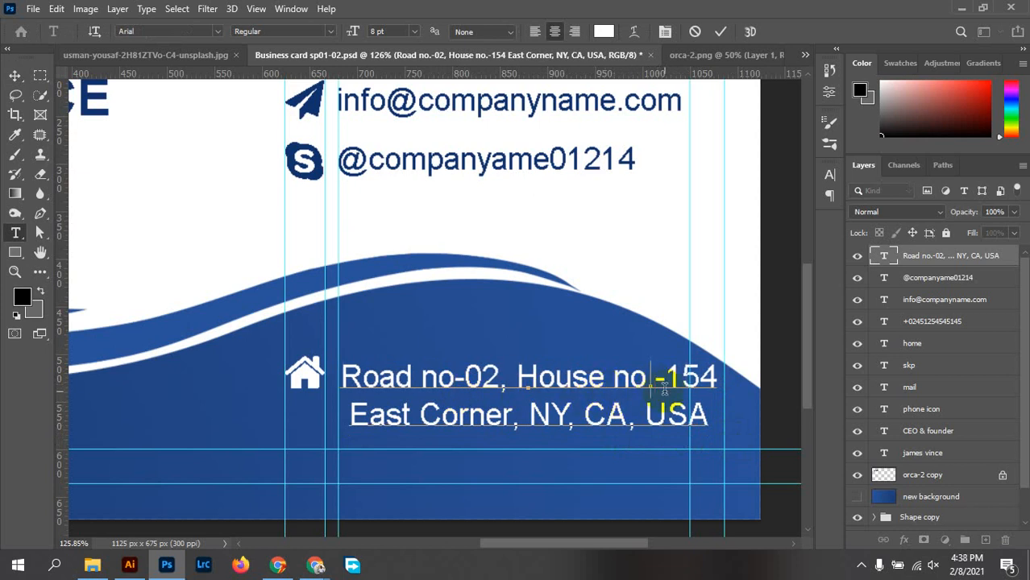
pyautogui.press('BackSpace')
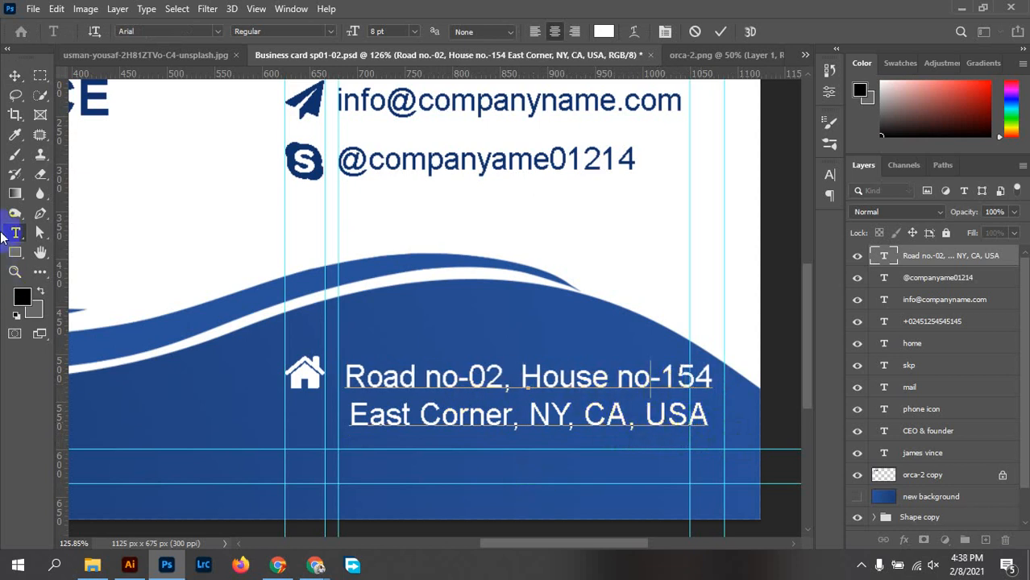
pyautogui.click(14, 74)
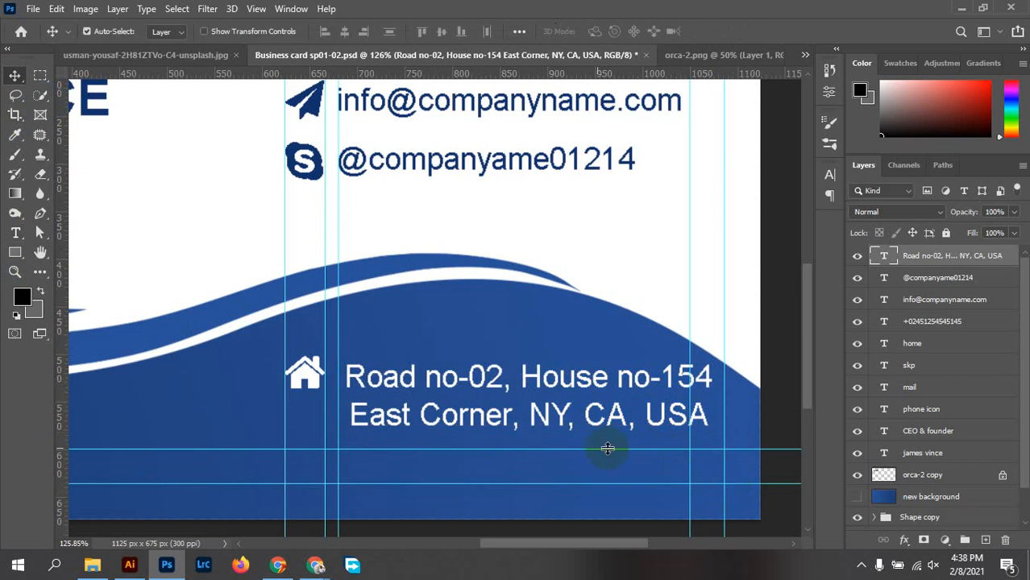
# Left-align the address text and move it left beside the house icon
pyautogui.doubleClick(553, 421)
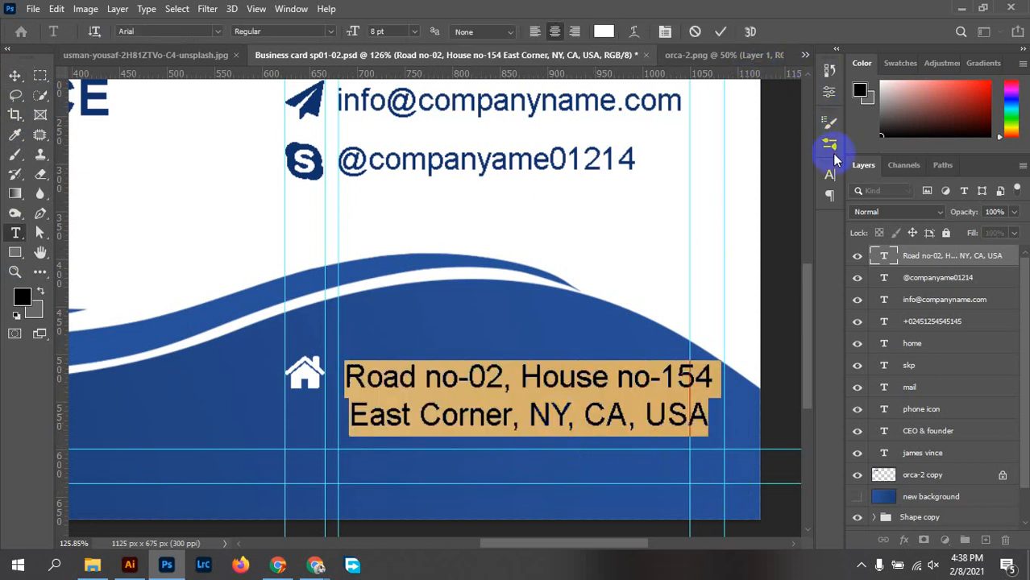
pyautogui.click(828, 195)
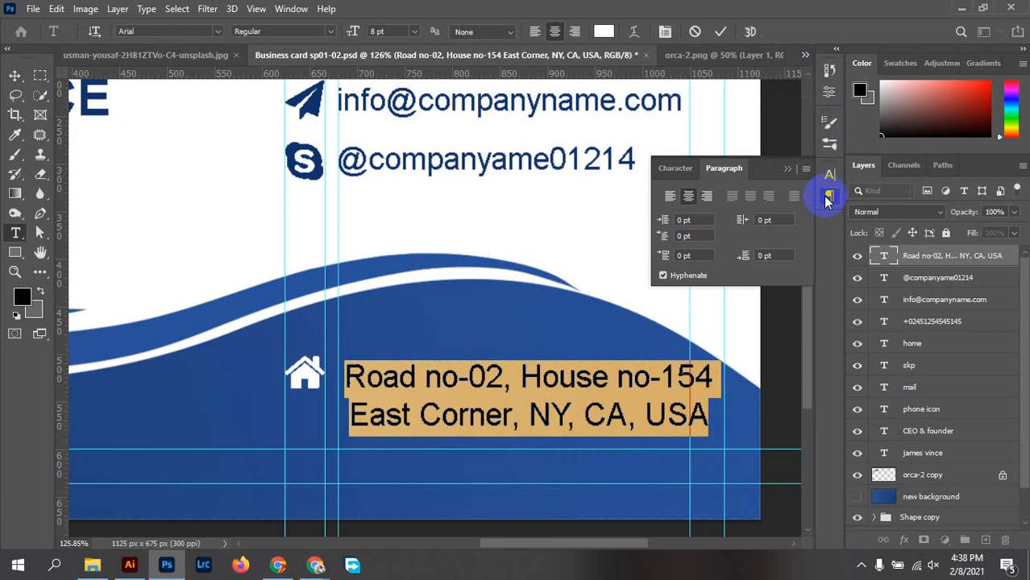
pyautogui.click(670, 198)
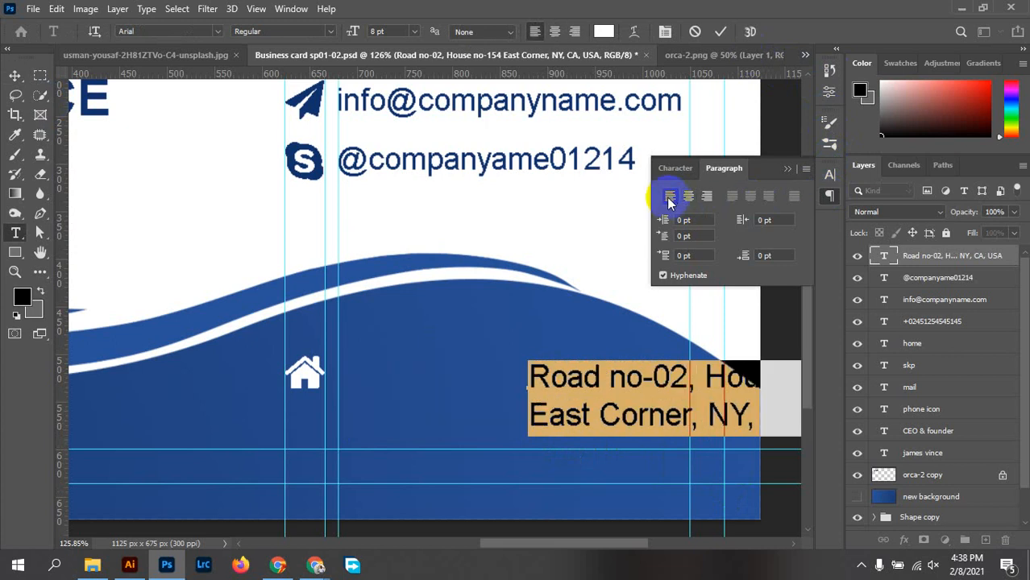
pyautogui.click(828, 195)
pyautogui.click(621, 386)
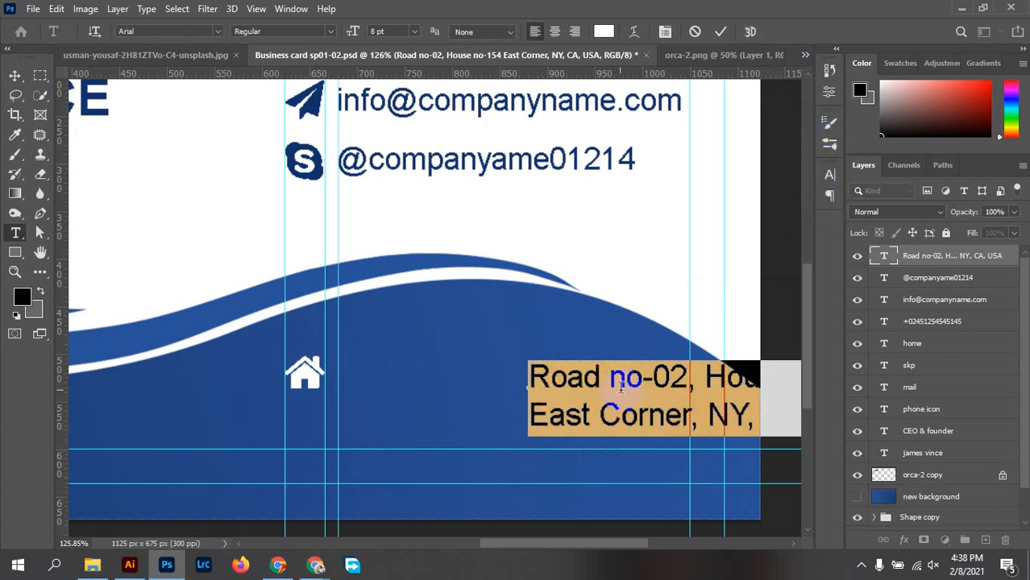
pyautogui.click(15, 75)
pyautogui.moveTo(564, 387); pyautogui.dragTo(371, 388)
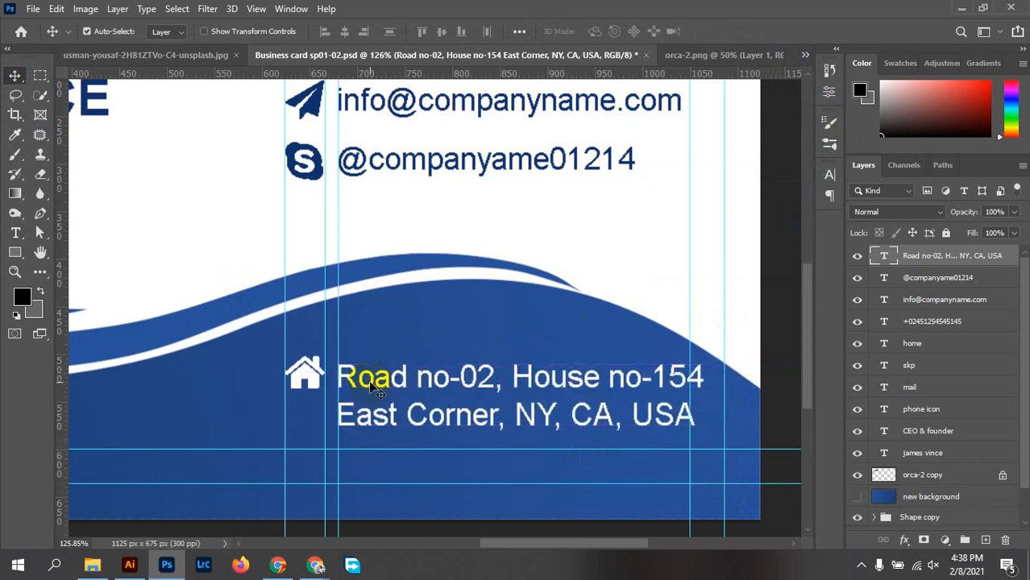
# Set the address text size to 7.5 pt and commit
pyautogui.doubleClick(439, 390)
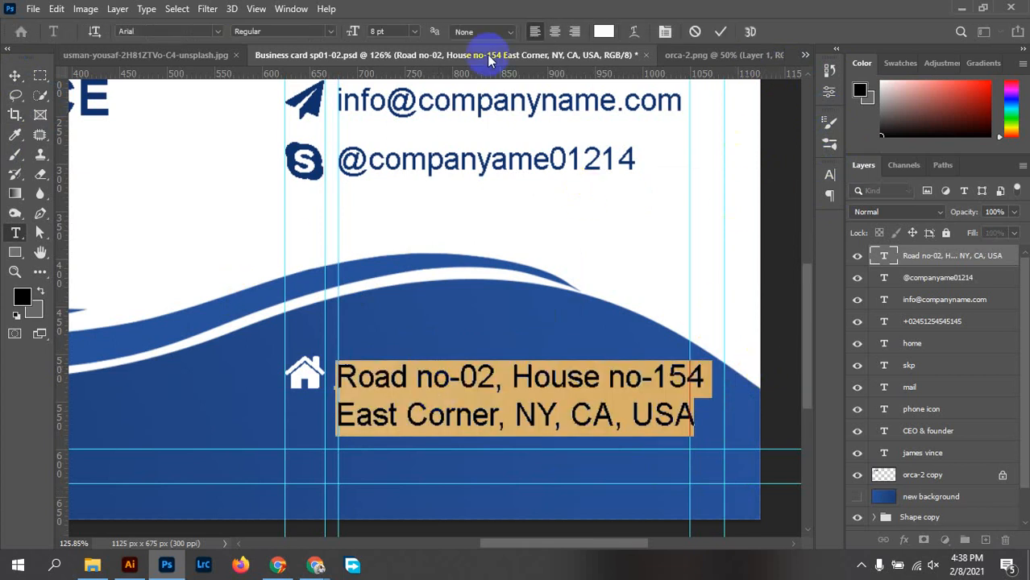
pyautogui.click(391, 31)
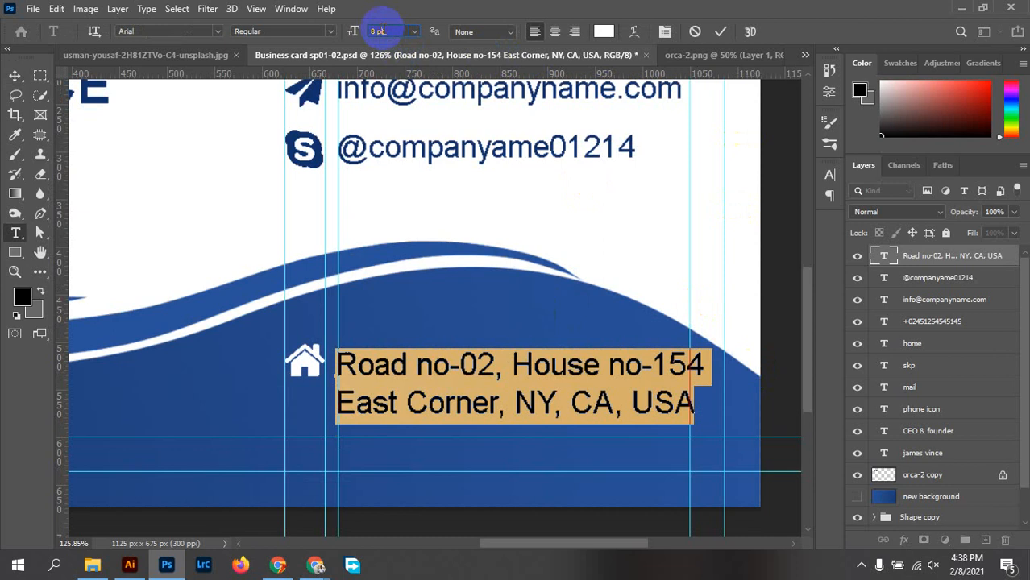
pyautogui.press('Down')
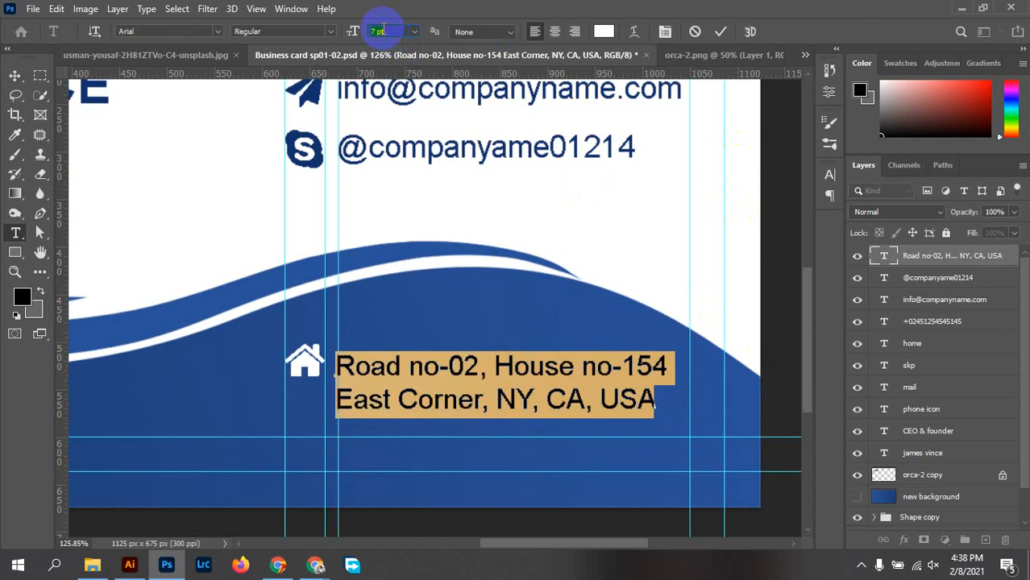
pyautogui.doubleClick(379, 31)
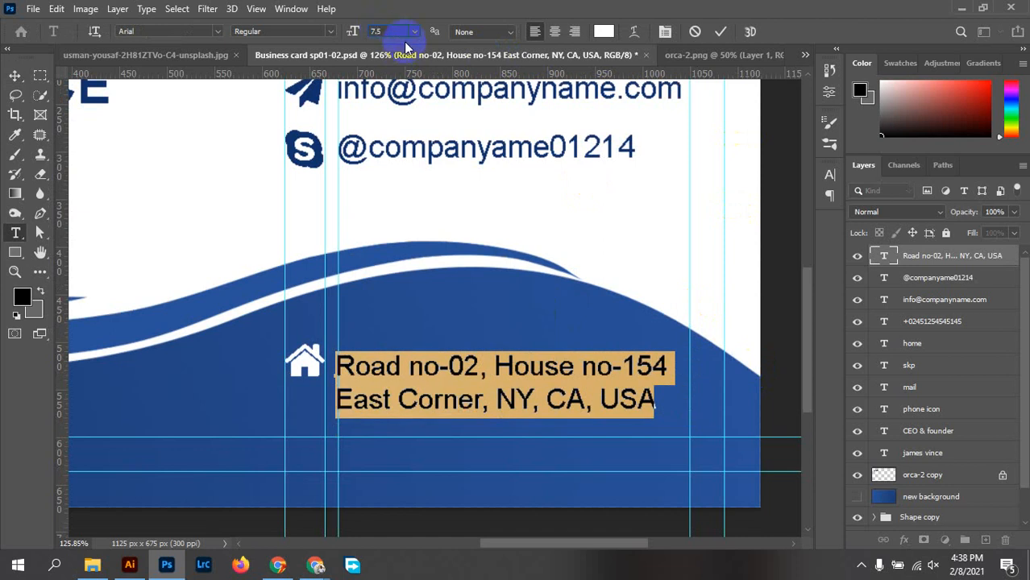
pyautogui.press('Return')
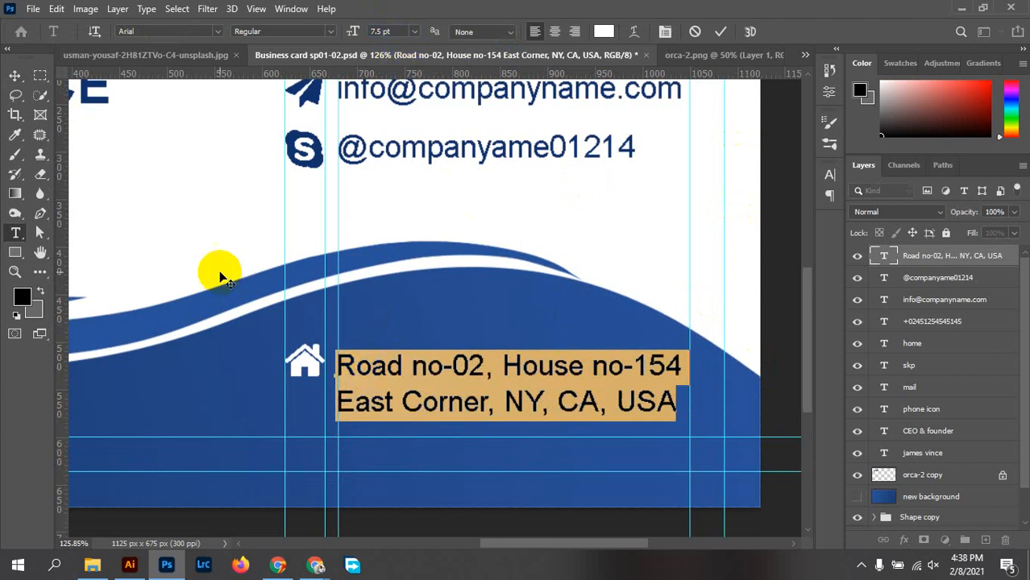
pyautogui.click(15, 75)
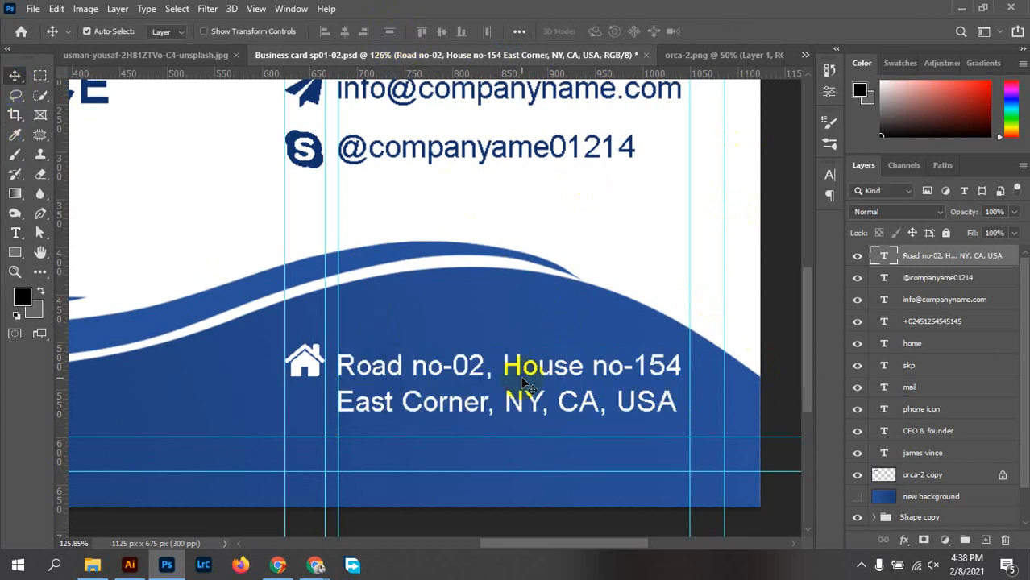
# Zoom in and nudge the address text so its left edge sits on the guide
pyautogui.scroll(6, 363, 383)
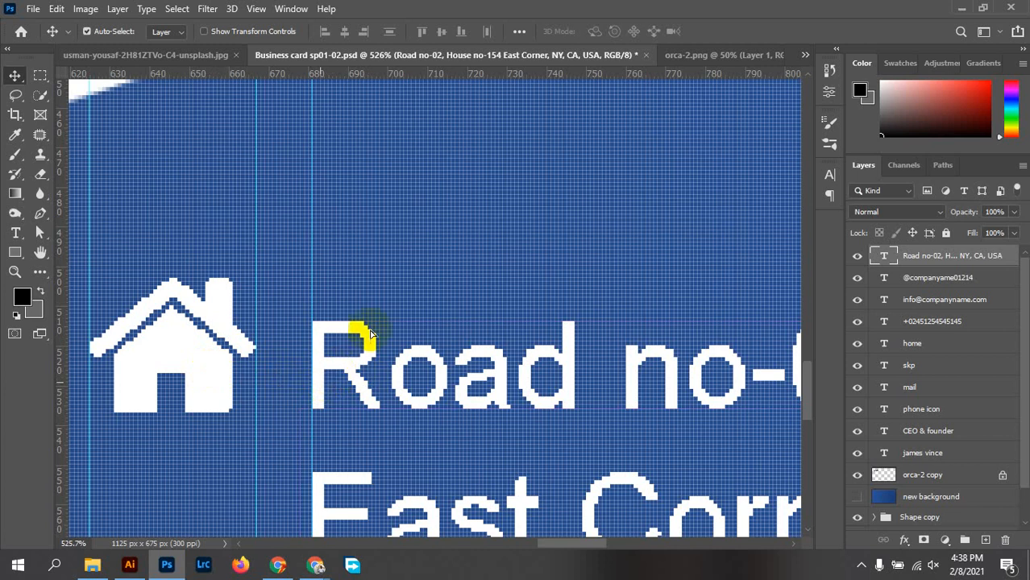
pyautogui.scroll(-1, 389, 310)
pyautogui.scroll(-4, 371, 326)
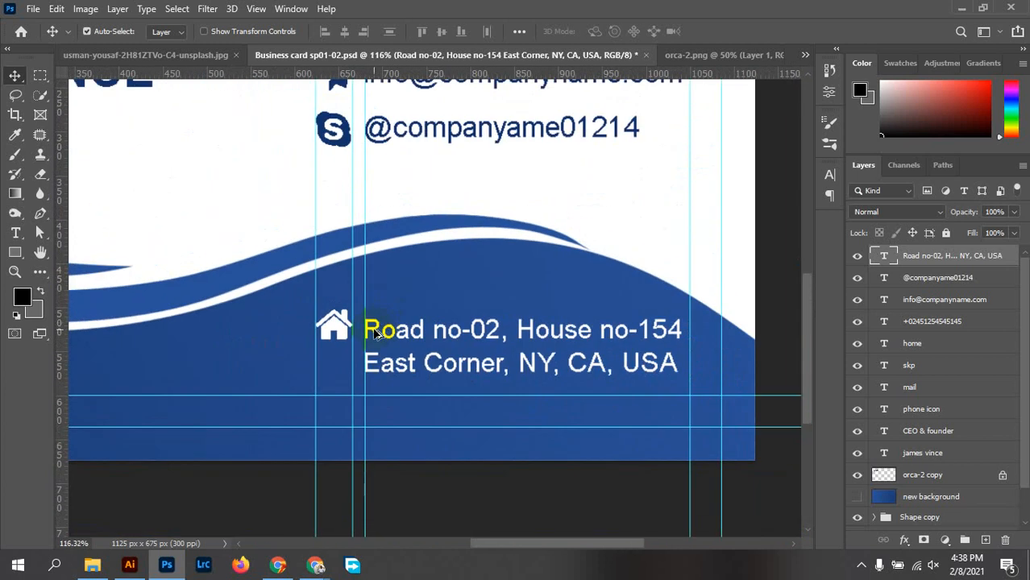
pyautogui.scroll(1, 365, 333)
pyautogui.scroll(3, 366, 331)
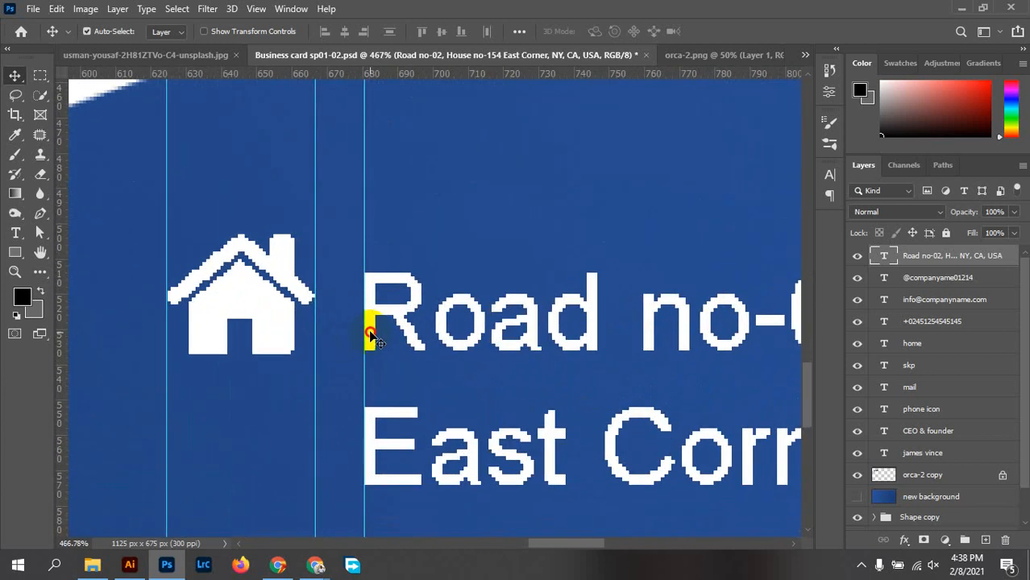
pyautogui.moveTo(369, 330); pyautogui.dragTo(369, 325)
pyautogui.scroll(-6, 387, 322)
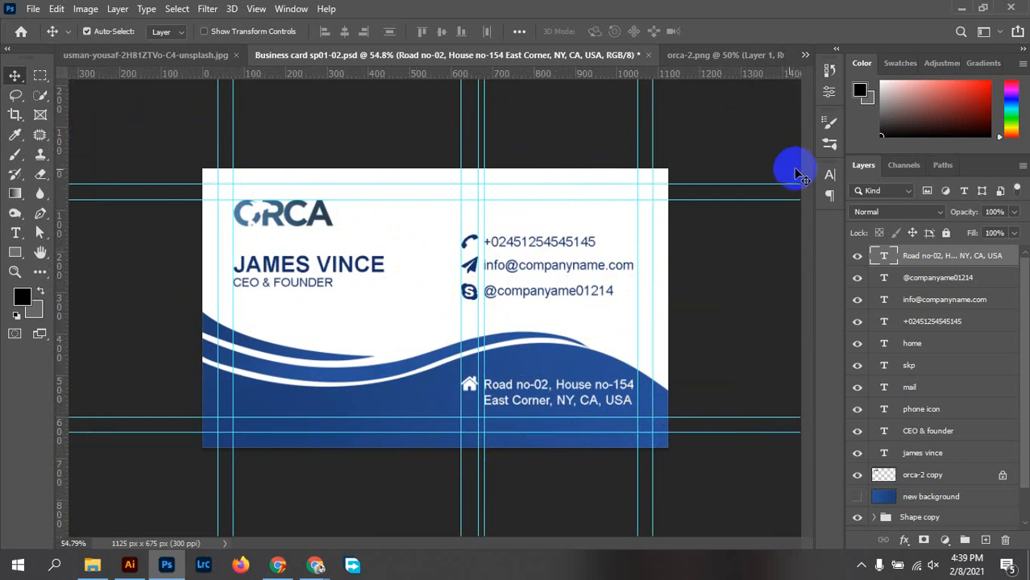
pyautogui.hotkey('ctrl', ';')
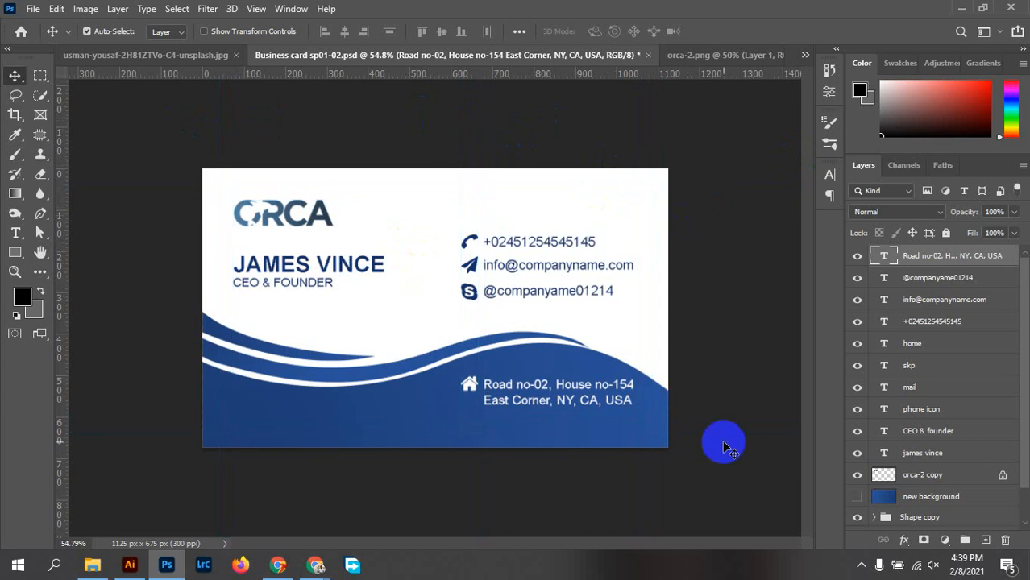
pyautogui.scroll(4, 428, 232)
pyautogui.scroll(-1, 528, 273)
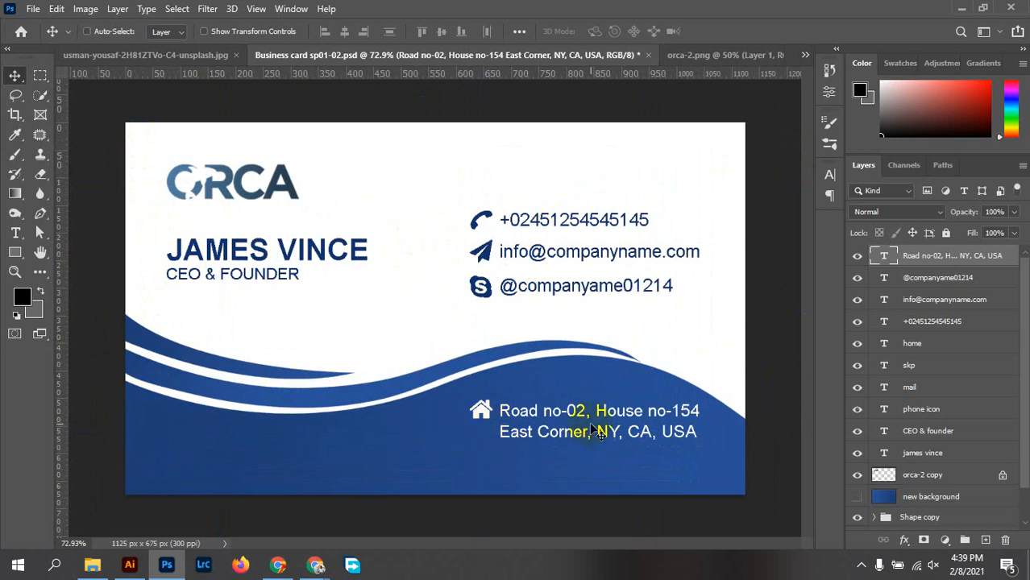
pyautogui.hotkey('ctrl', ';')
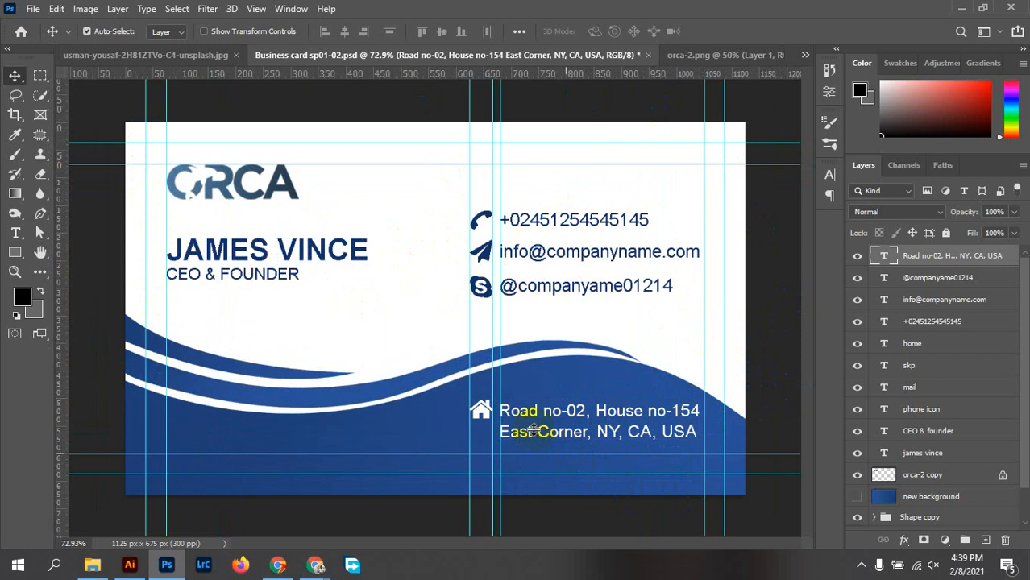
pyautogui.scroll(2, 564, 439)
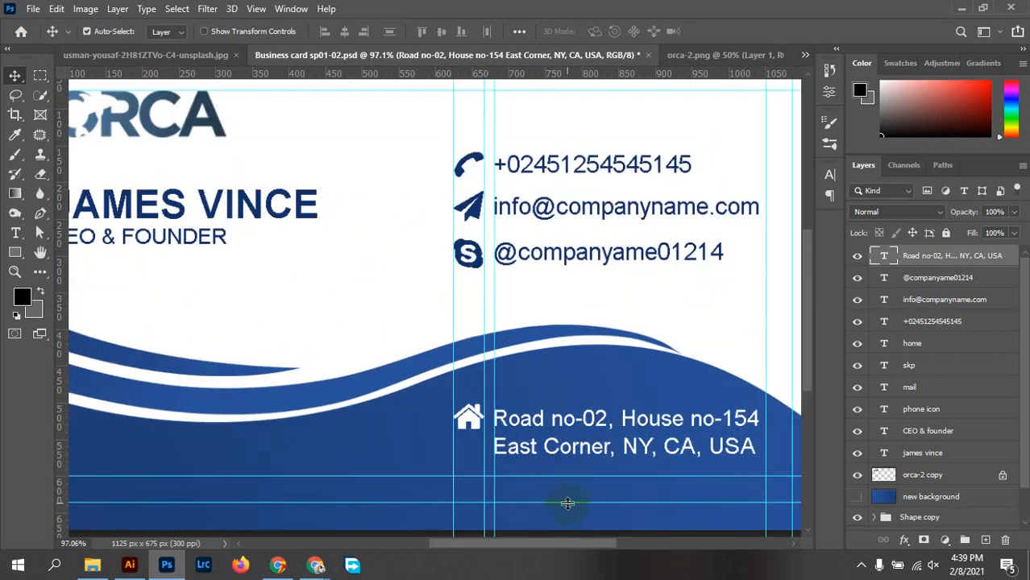
pyautogui.click(468, 418)
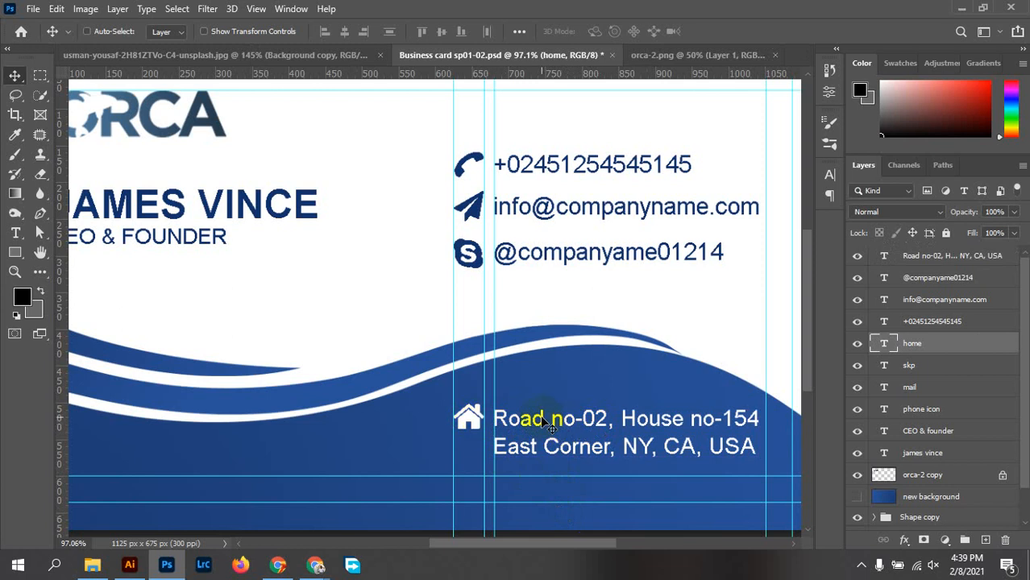
pyautogui.keyDown('ctrl'); pyautogui.click(540, 420); pyautogui.keyUp('ctrl')
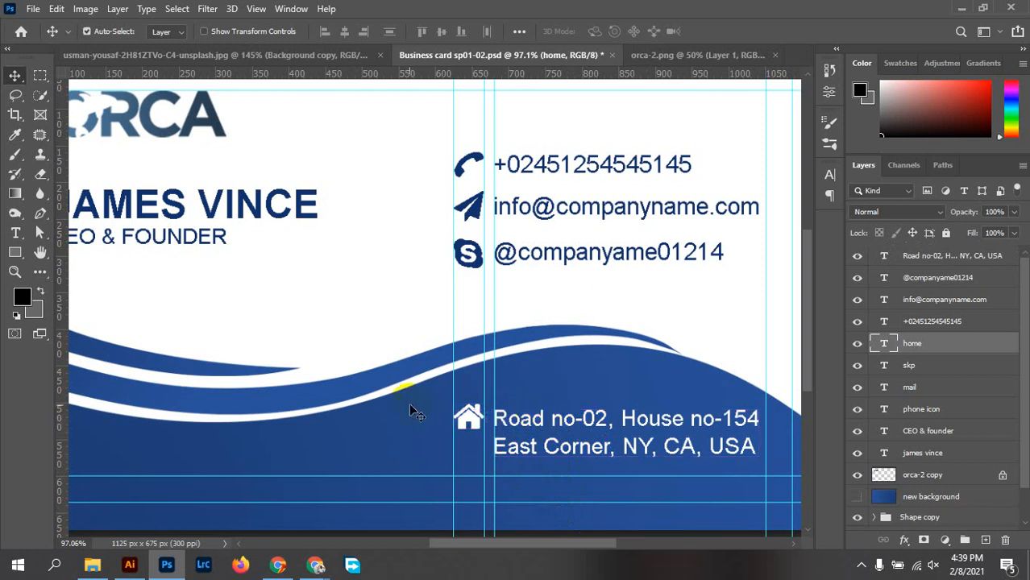
pyautogui.moveTo(413, 409); pyautogui.dragTo(499, 416)
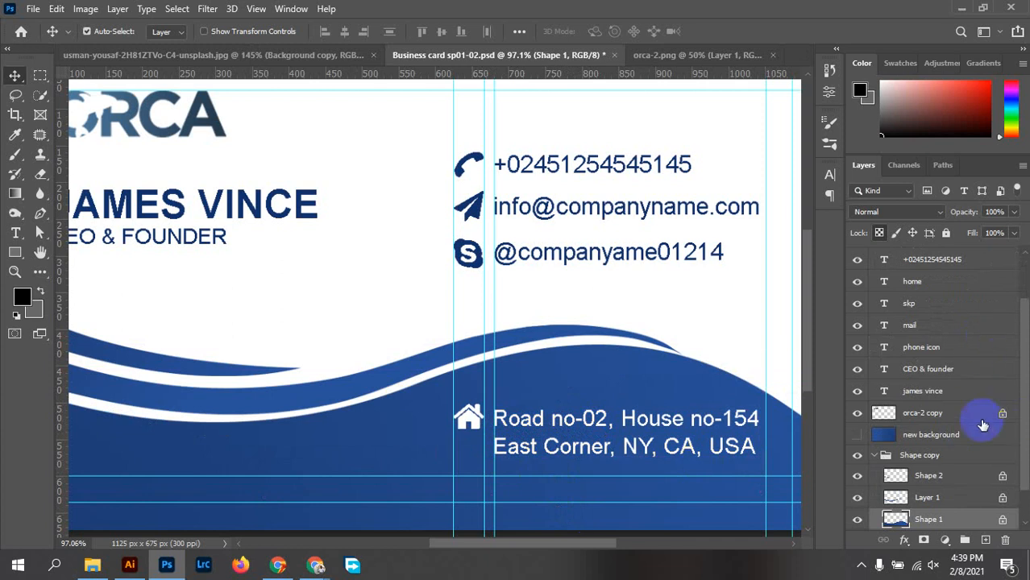
pyautogui.click(467, 417)
pyautogui.scroll(3, 982, 324)
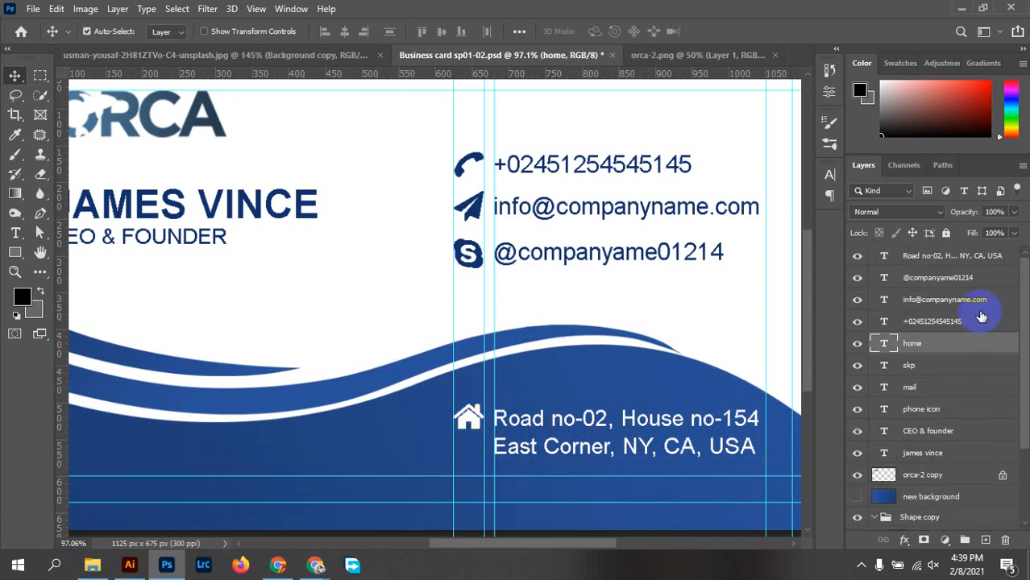
pyautogui.keyDown('ctrl'); pyautogui.click(949, 259); pyautogui.keyUp('ctrl')
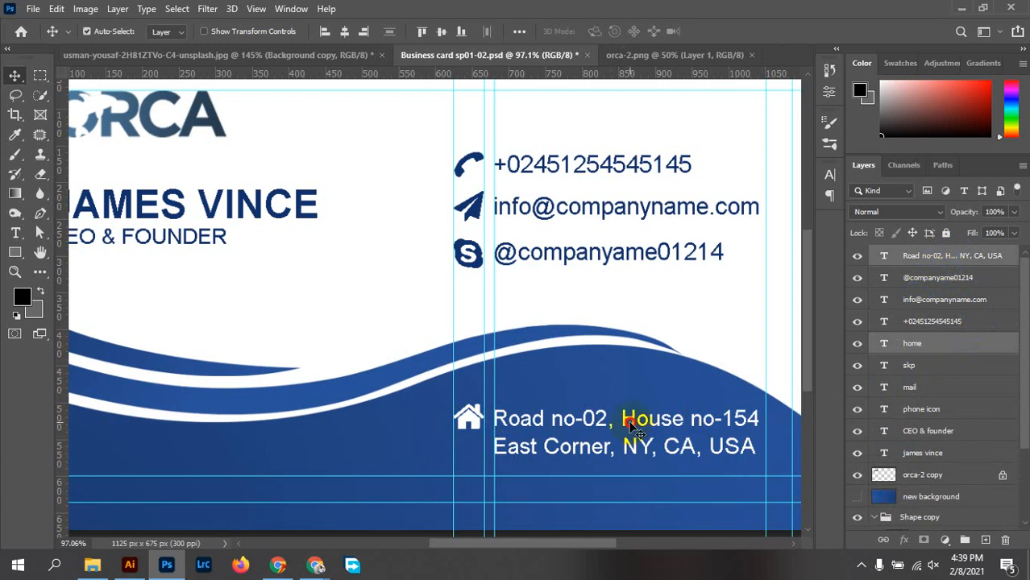
pyautogui.press('Down')
pyautogui.press('Down')
pyautogui.press('Down')
pyautogui.press('Down')
pyautogui.press('Down')
pyautogui.press('Down')
pyautogui.press('Down')
pyautogui.press('Down')
pyautogui.press('Down')
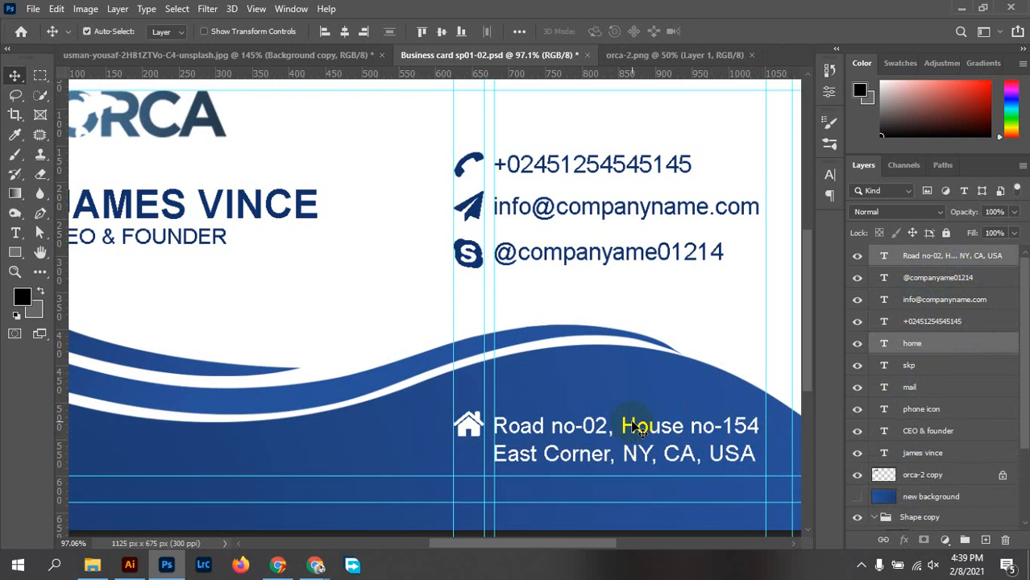
pyautogui.click(740, 295)
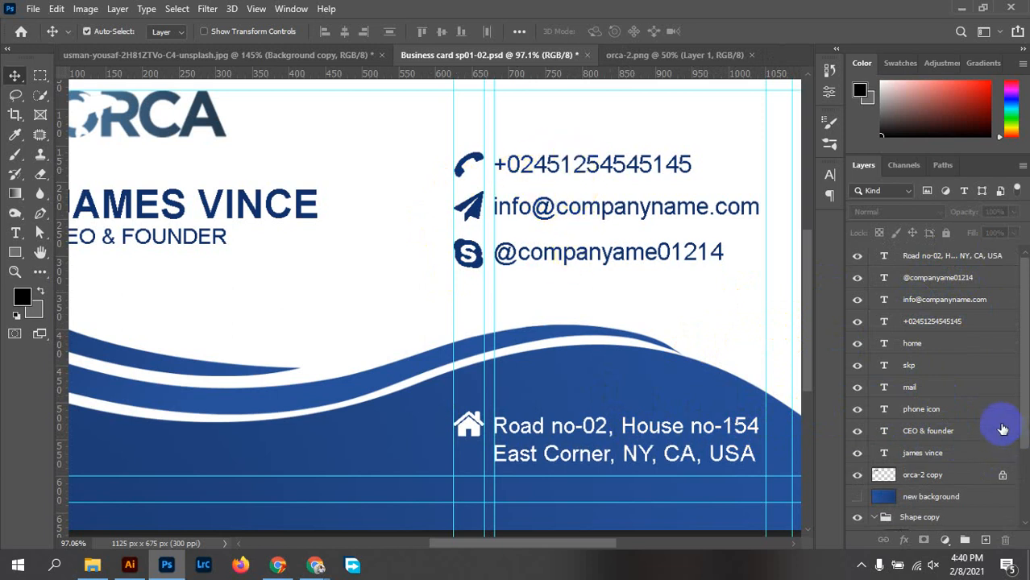
# Group the name and CEO & founder layers into a group named nmae & deg
pyautogui.click(951, 432)
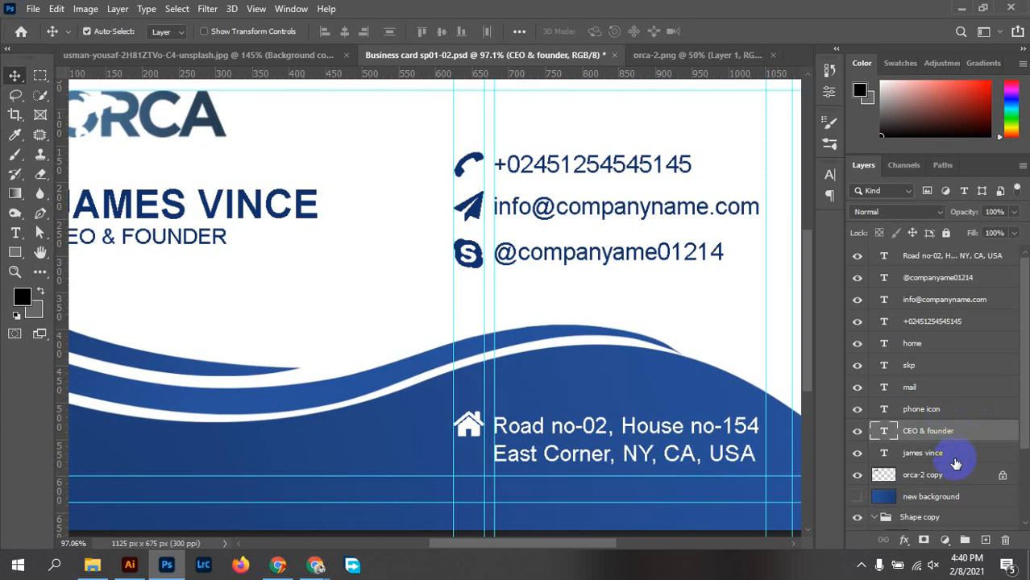
pyautogui.keyDown('ctrl'); pyautogui.click(955, 458); pyautogui.keyUp('ctrl')
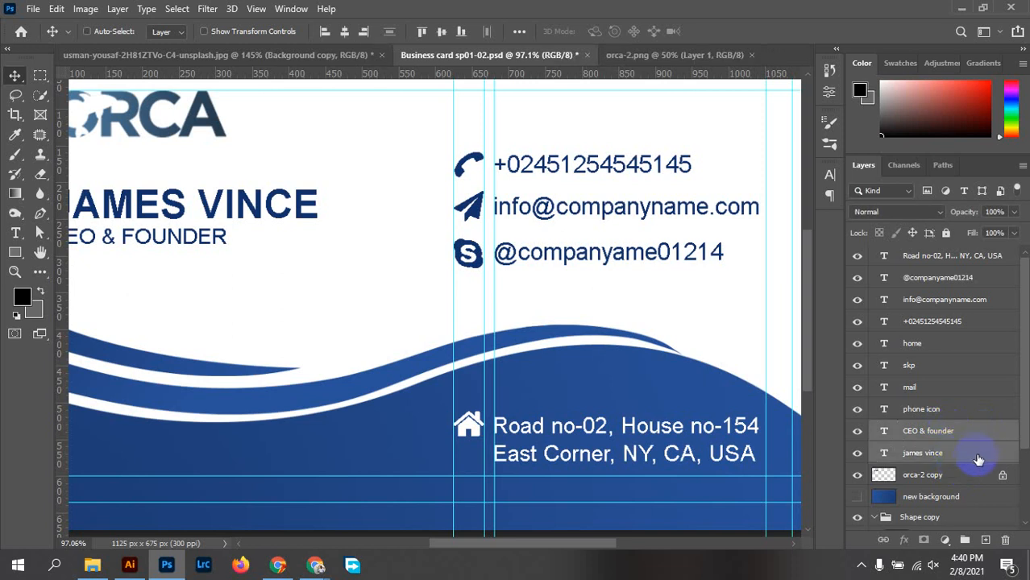
pyautogui.hotkey('ctrl', 'g')
pyautogui.doubleClick(915, 429)
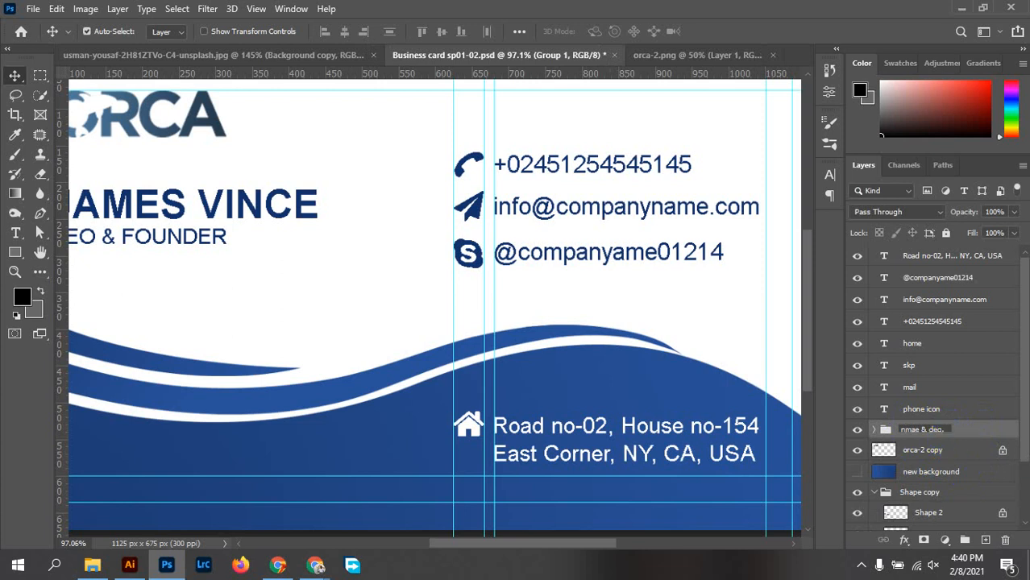
pyautogui.click(988, 445)
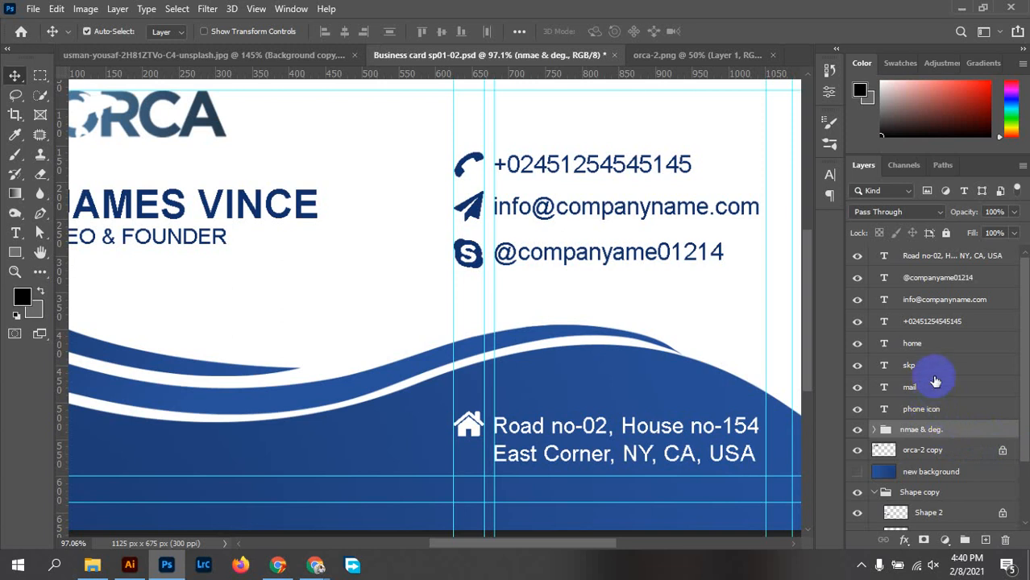
# Group the home, skp, mail and phone icon layers into a group named icon
pyautogui.click(924, 345)
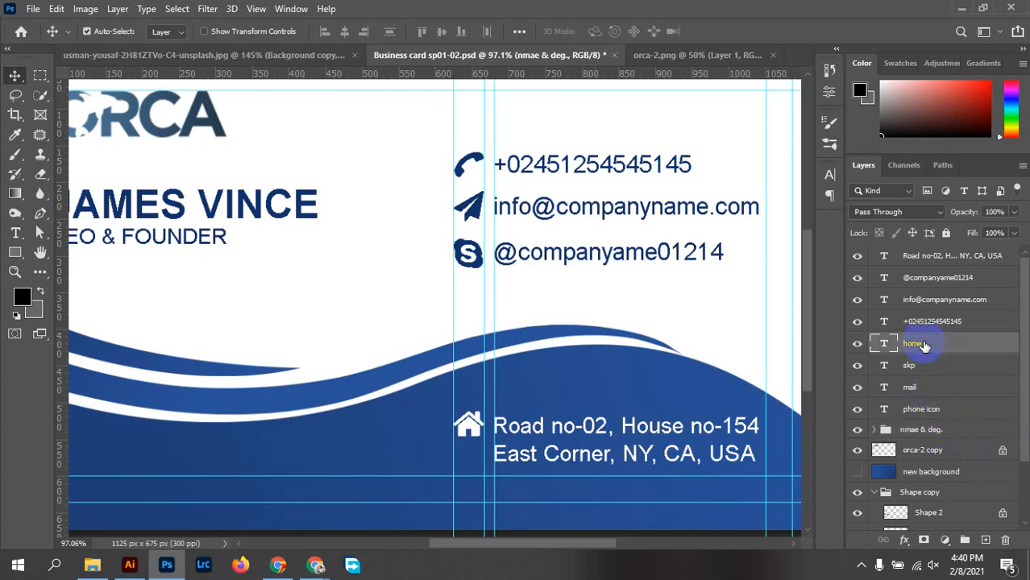
pyautogui.keyDown('shift'); pyautogui.click(946, 413); pyautogui.keyUp('shift')
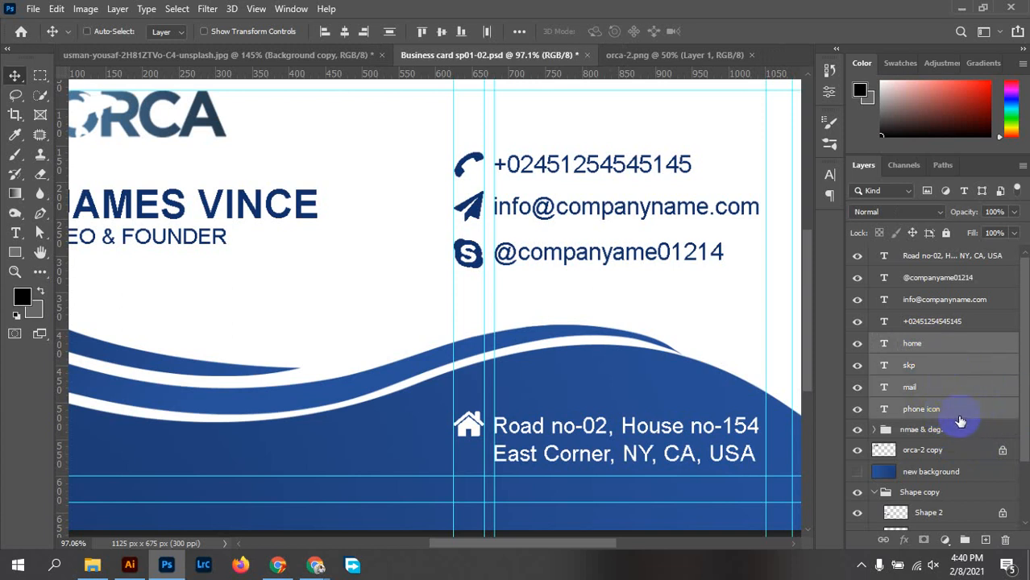
pyautogui.hotkey('ctrl', 'g')
pyautogui.doubleClick(915, 342)
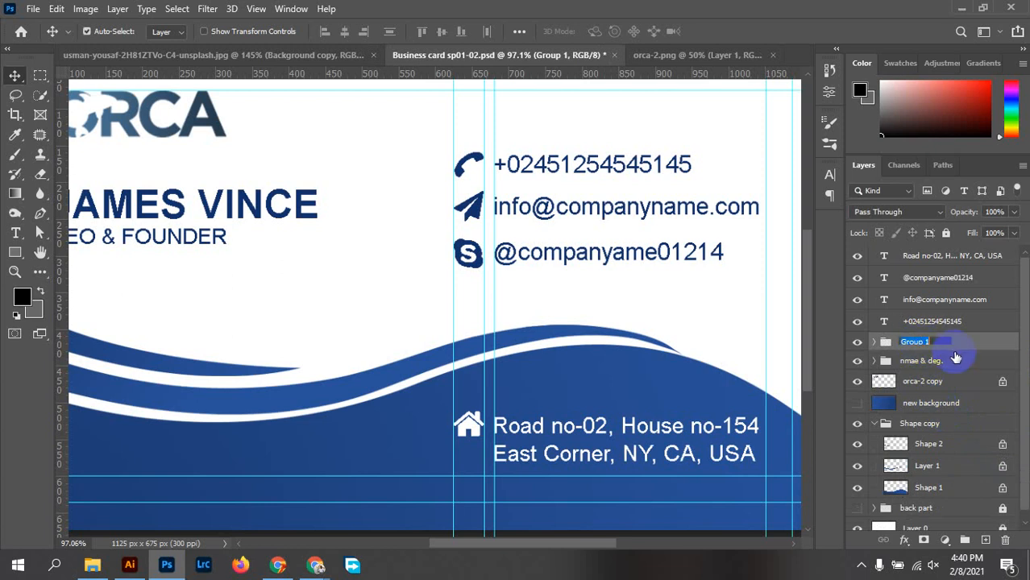
pyautogui.write('icon')
pyautogui.press('Return')
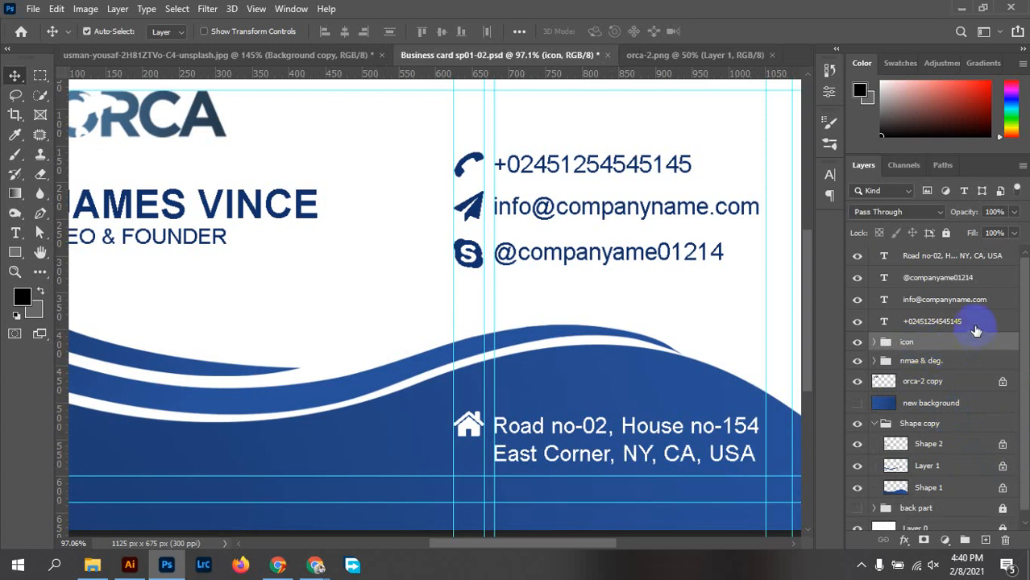
# Group the four contact text layers into a group named text
pyautogui.click(935, 255)
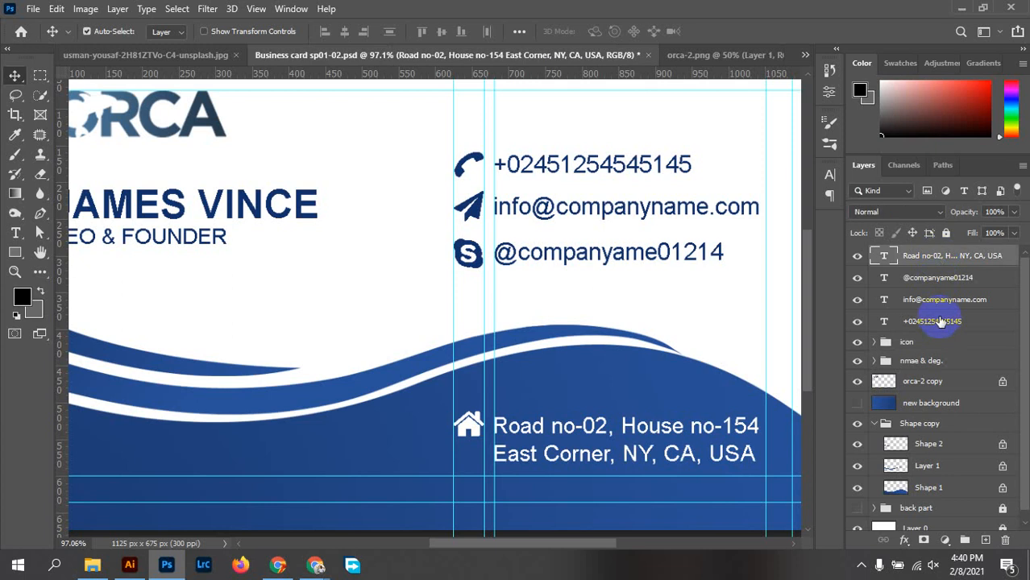
pyautogui.keyDown('ctrl'); pyautogui.click(940, 322); pyautogui.keyUp('ctrl')
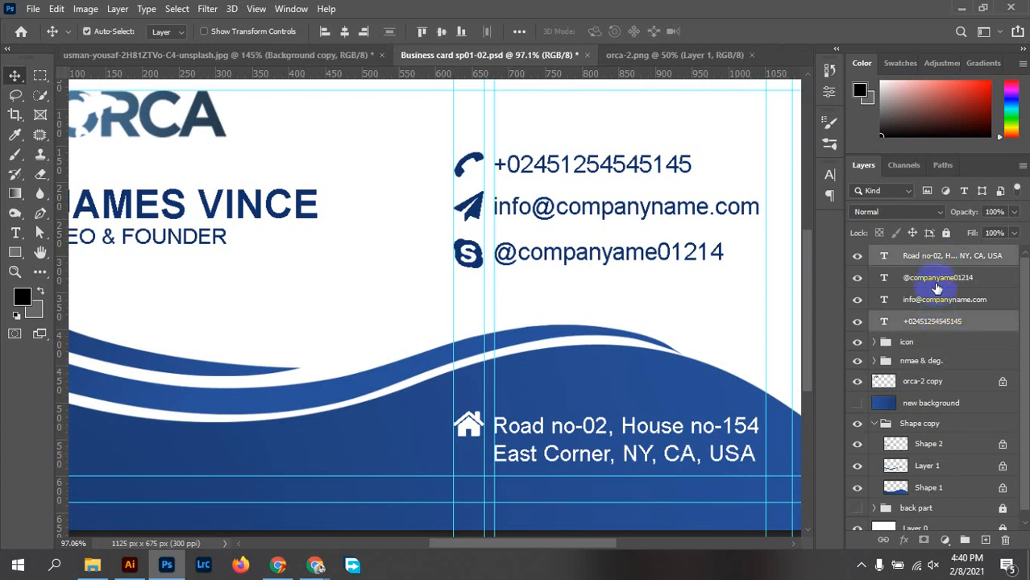
pyautogui.click(1003, 321)
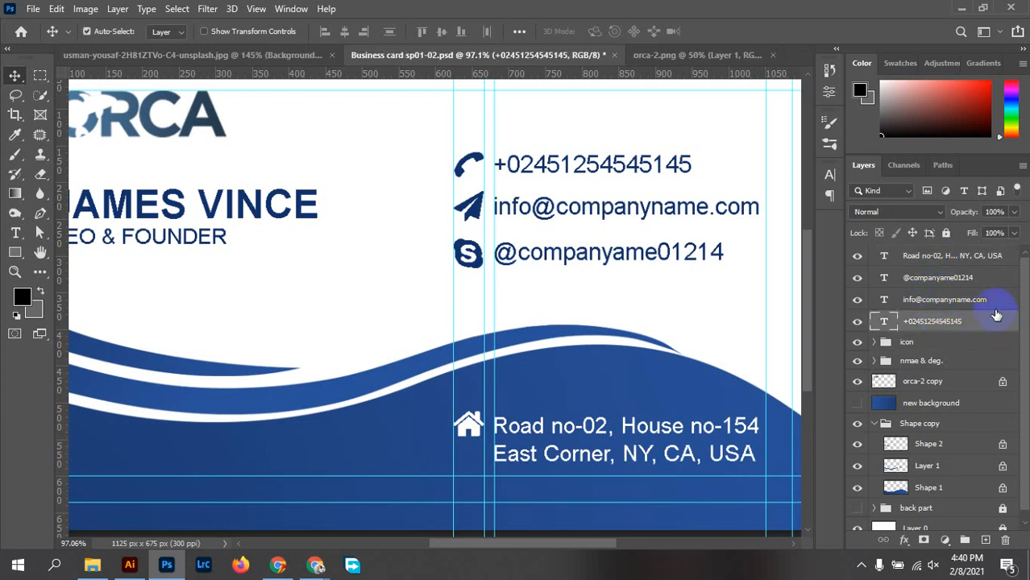
pyautogui.keyDown('shift'); pyautogui.click(960, 260); pyautogui.keyUp('shift')
pyautogui.hotkey('ctrl', 'g')
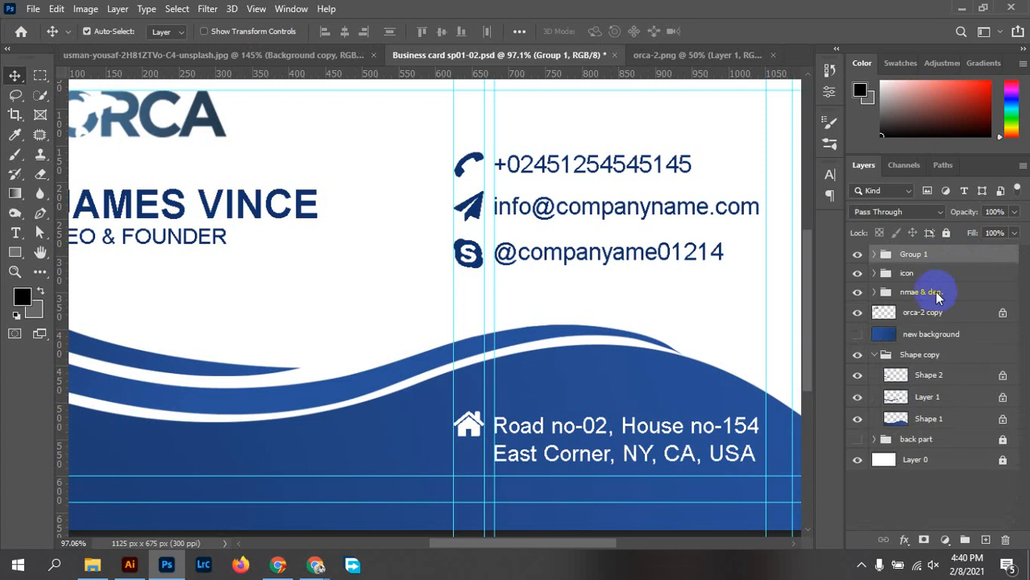
pyautogui.doubleClick(913, 255)
pyautogui.write('text')
pyautogui.click(1005, 250)
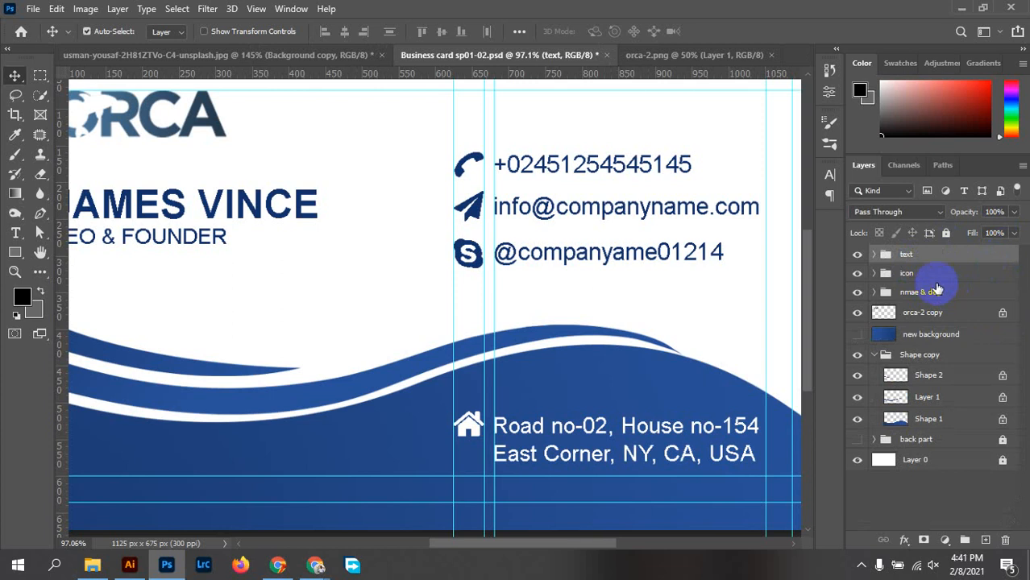
# Rename the orca-2 copy logo layer to logo
pyautogui.click(858, 316)
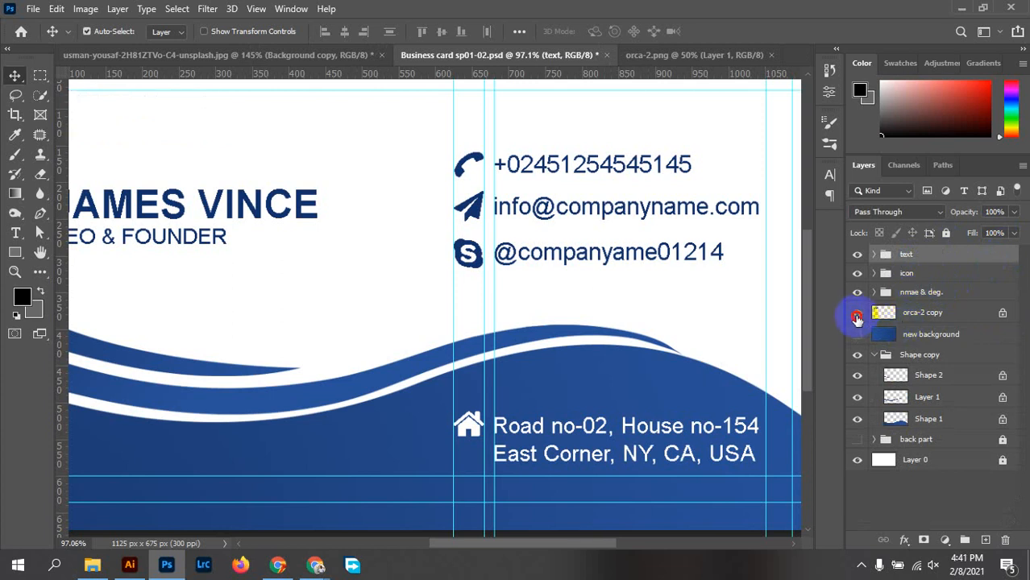
pyautogui.click(858, 316)
pyautogui.doubleClick(925, 313)
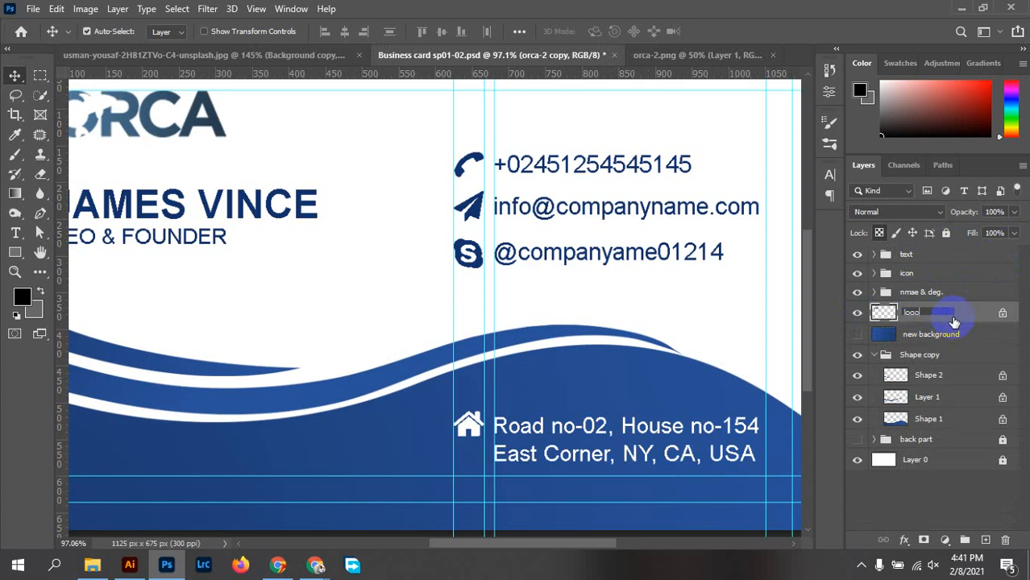
pyautogui.press('Return')
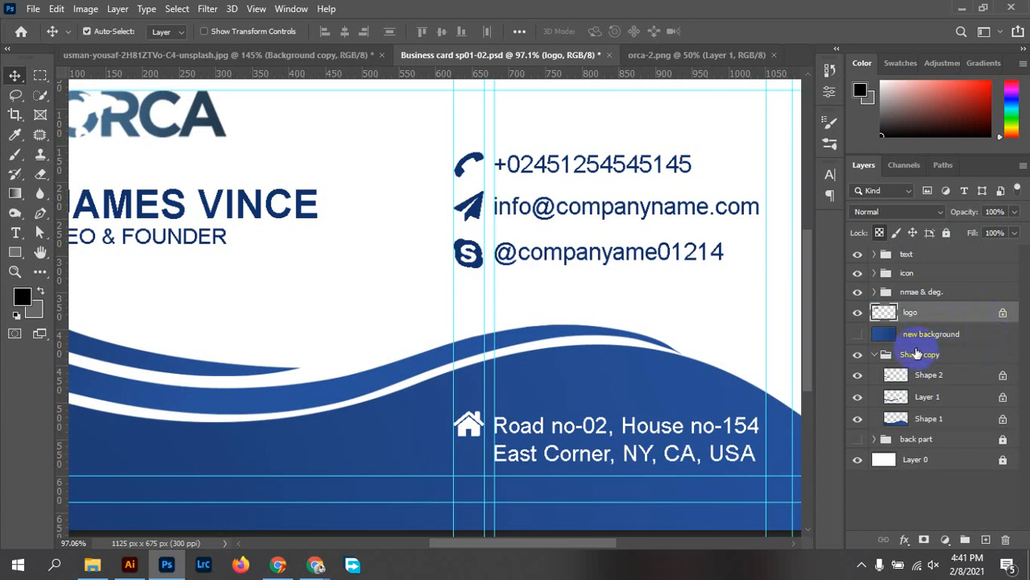
pyautogui.scroll(-4, 593, 375)
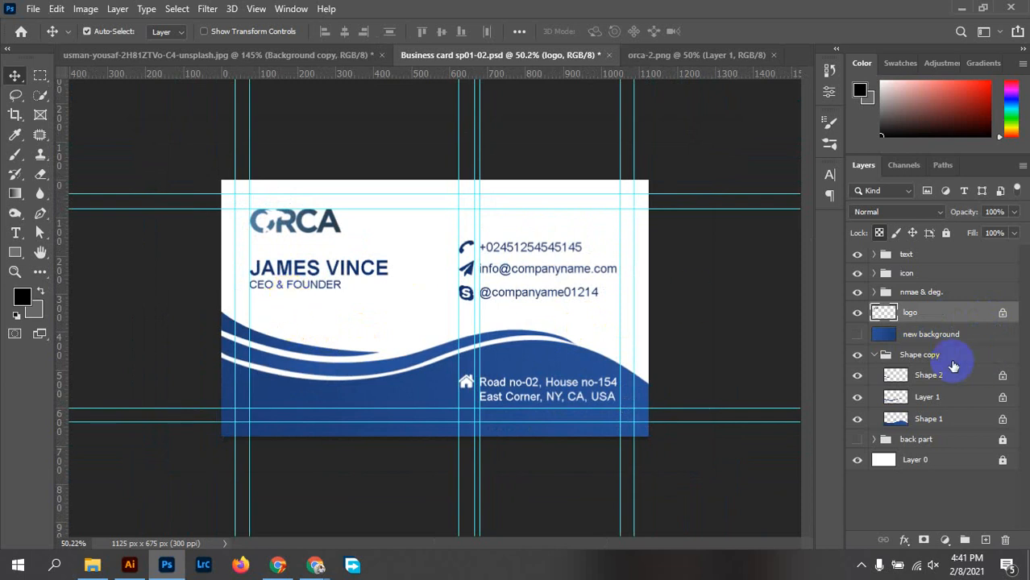
# Check the blue wave shapes, then delete the unused new background layer
pyautogui.click(879, 358)
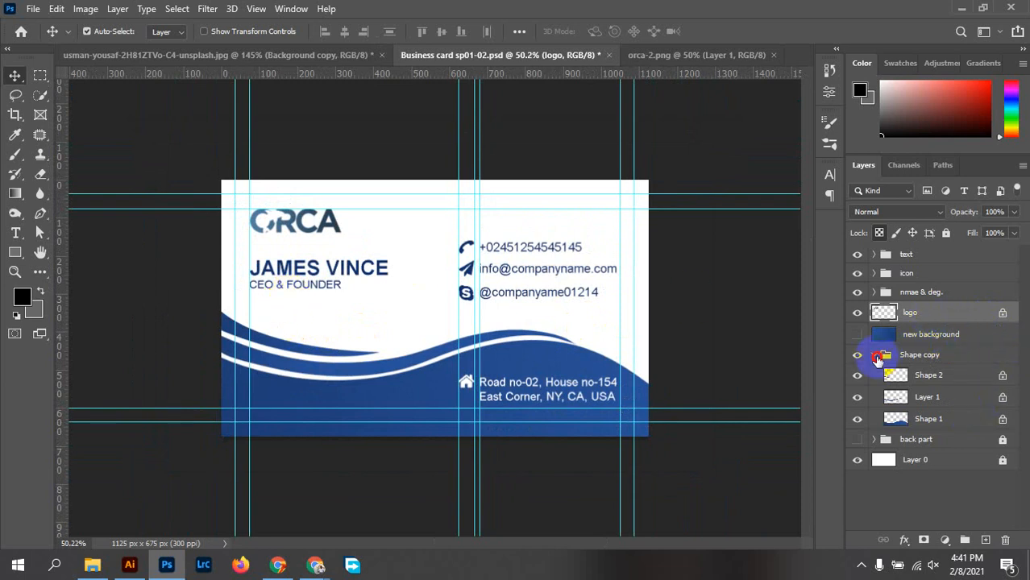
pyautogui.click(858, 361)
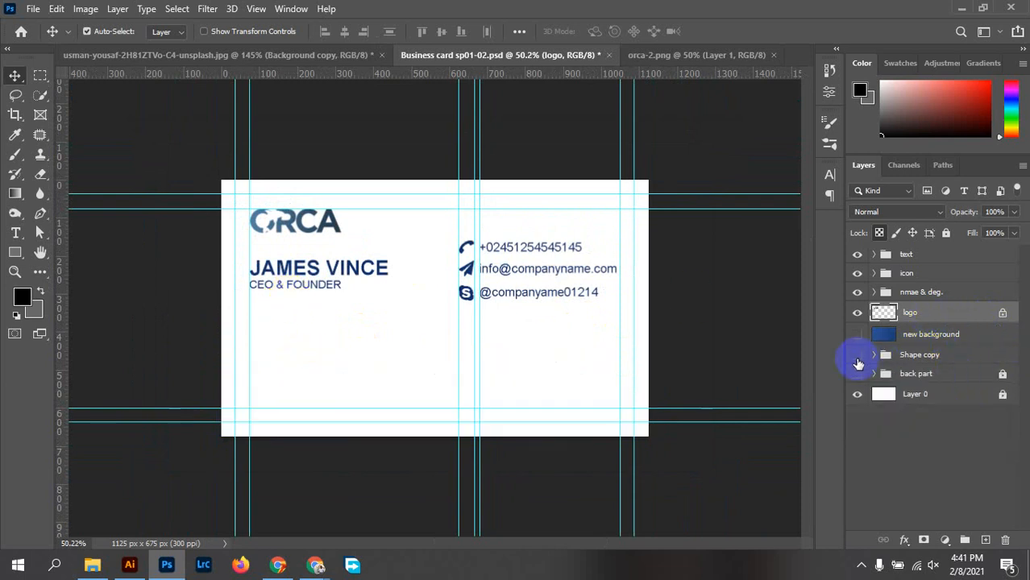
pyautogui.click(858, 357)
pyautogui.click(964, 363)
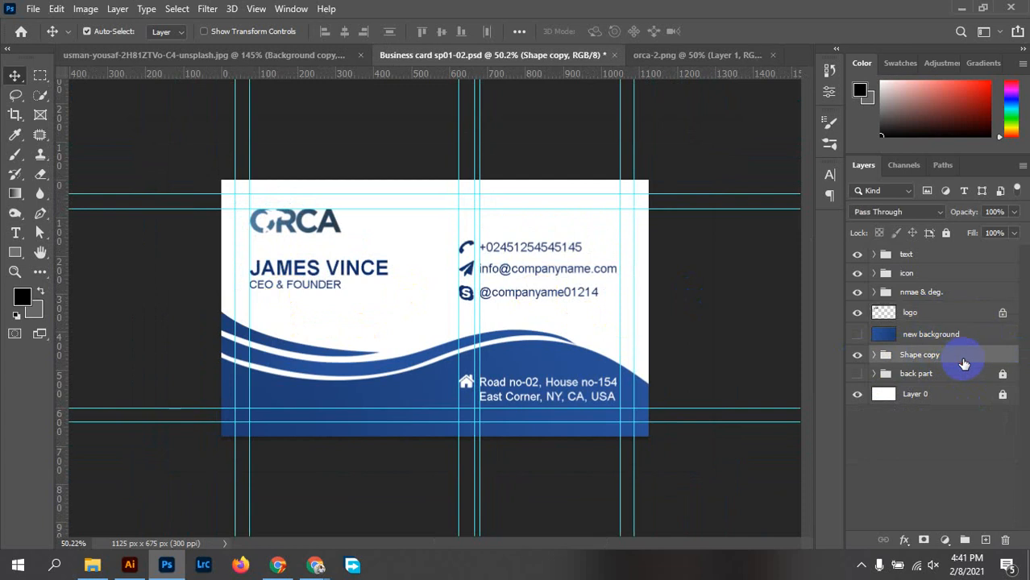
pyautogui.moveTo(944, 335); pyautogui.dragTo(1000, 536)
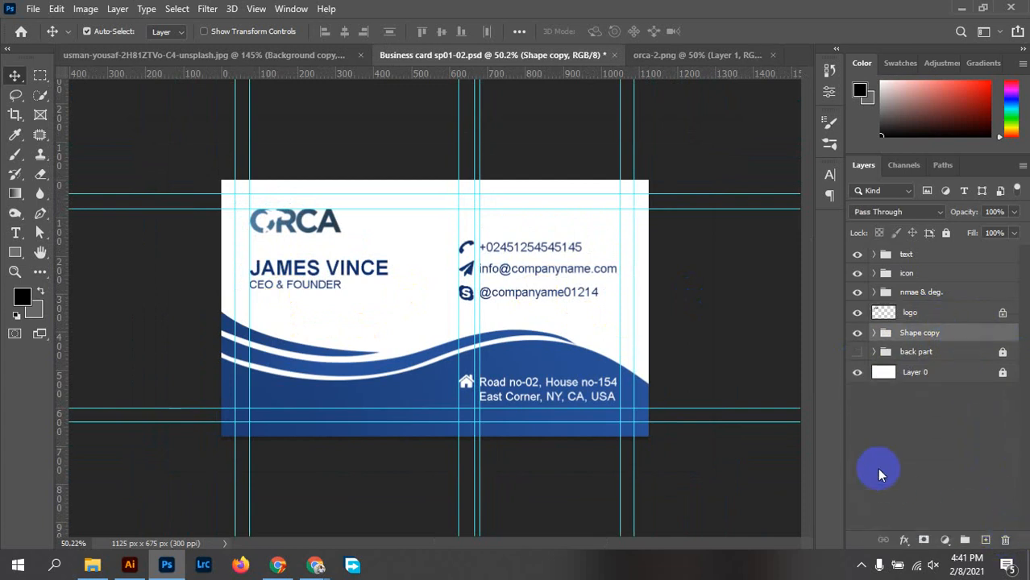
# Group all front design layers, text through Shape copy, into a group named 'front part'
pyautogui.keyDown('shift'); pyautogui.click(909, 256); pyautogui.keyUp('shift')
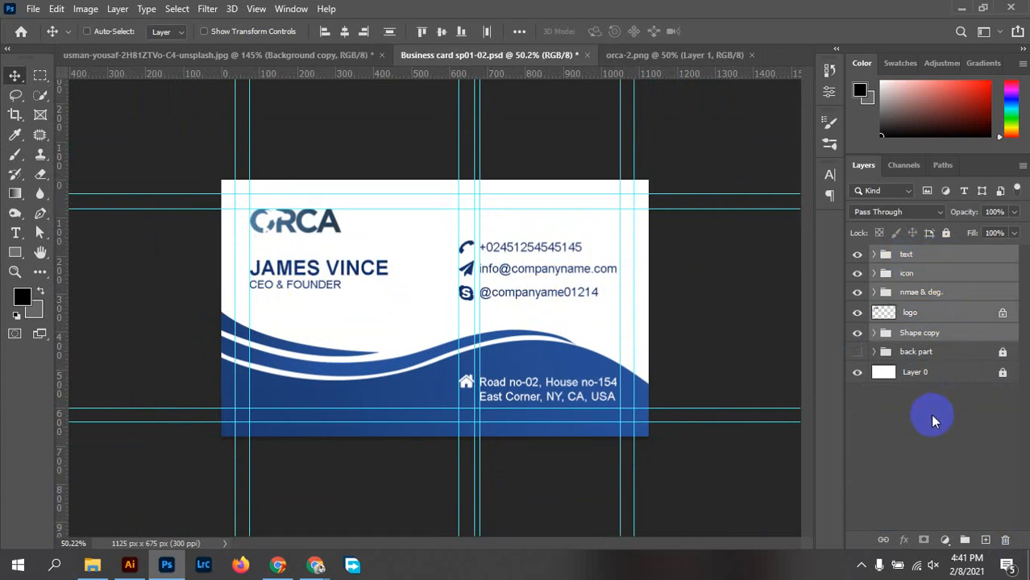
pyautogui.click(965, 540)
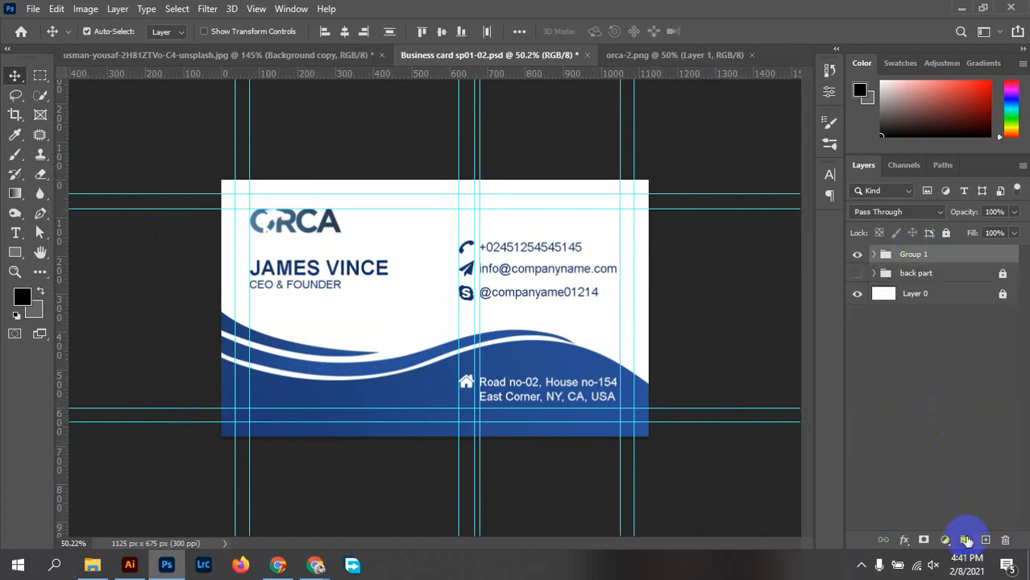
pyautogui.doubleClick(915, 255)
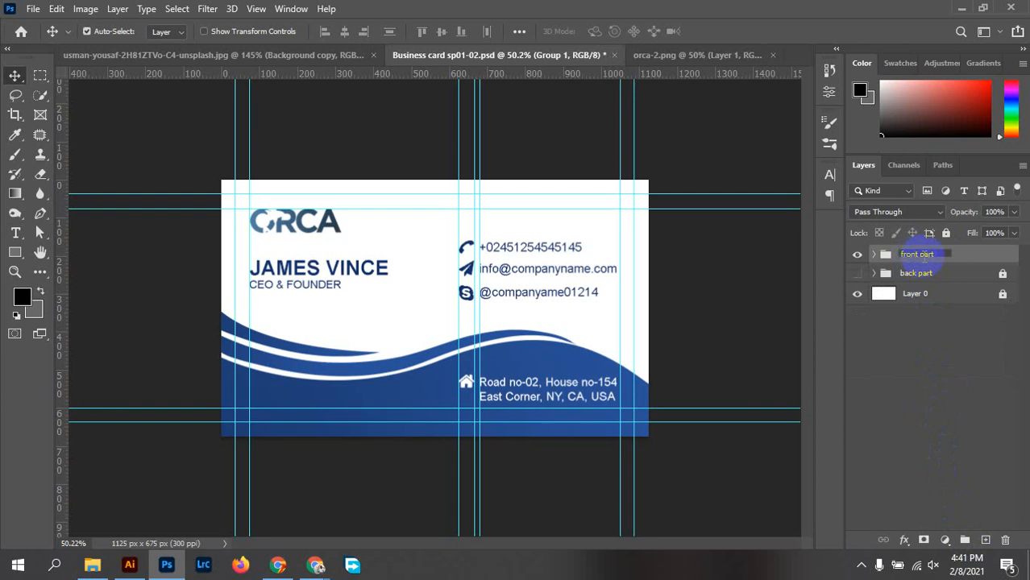
pyautogui.click(987, 256)
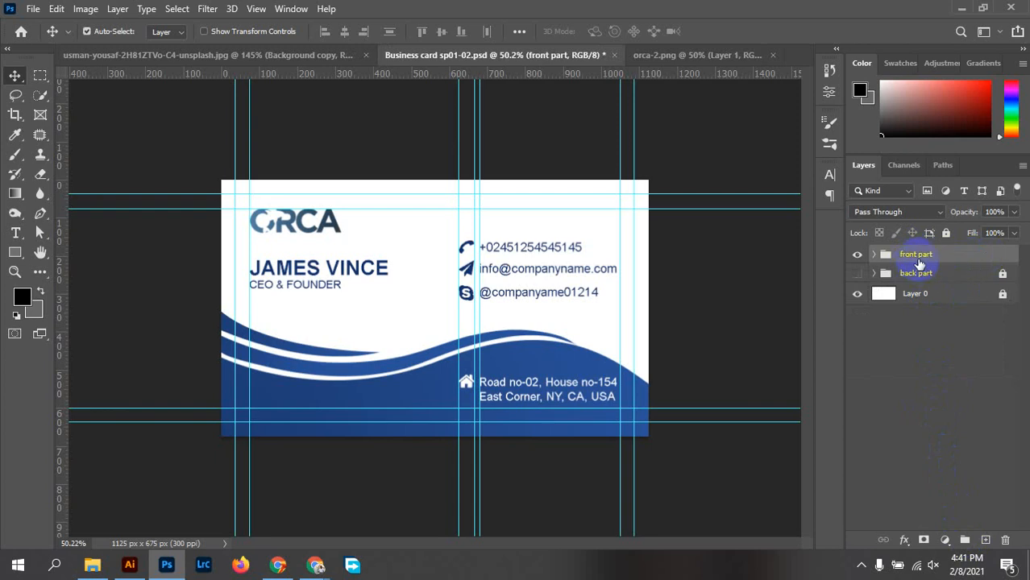
# Compare the back part and front part groups, leave the front showing, and save the document
pyautogui.click(857, 274)
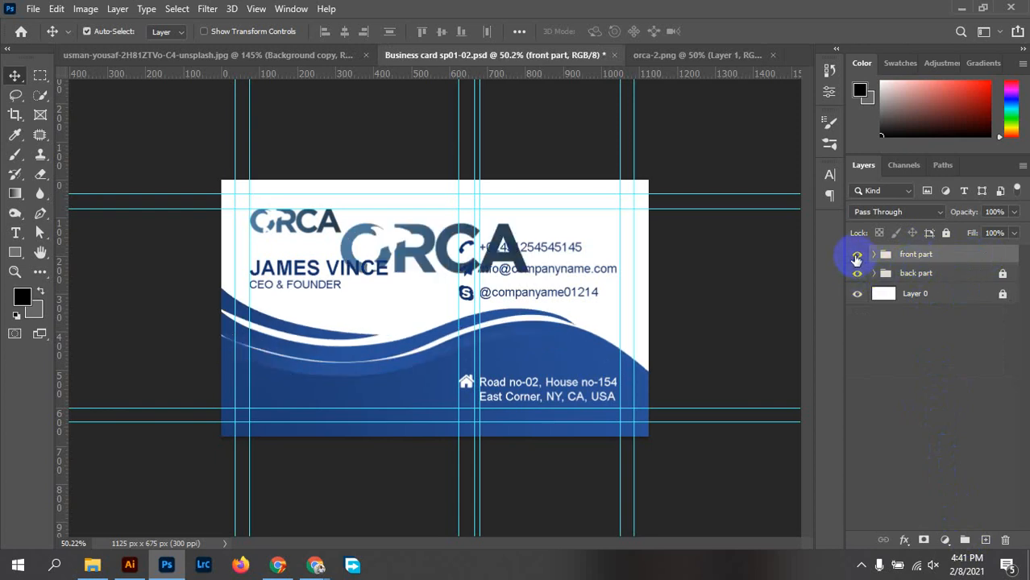
pyautogui.click(857, 254)
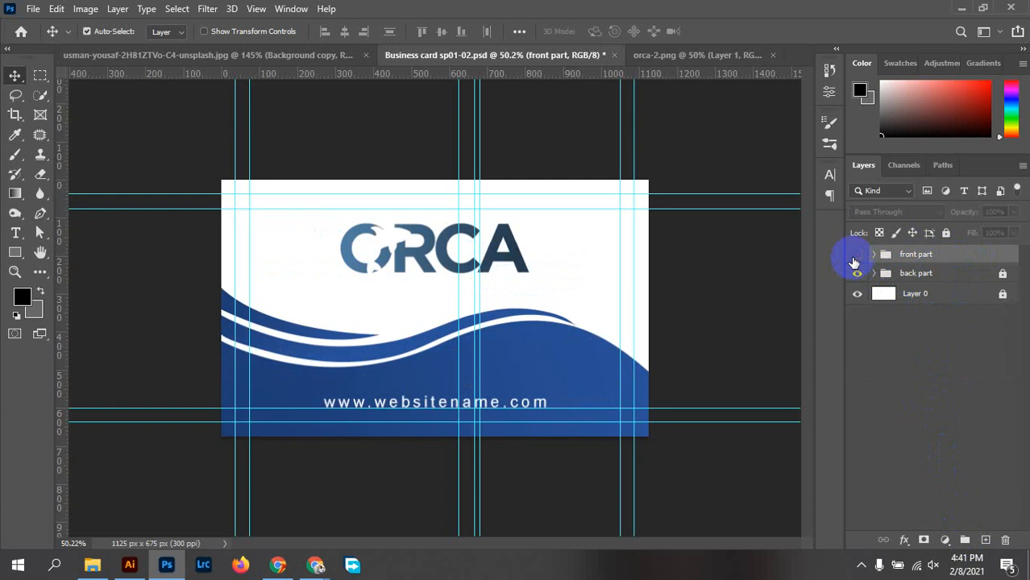
pyautogui.click(857, 273)
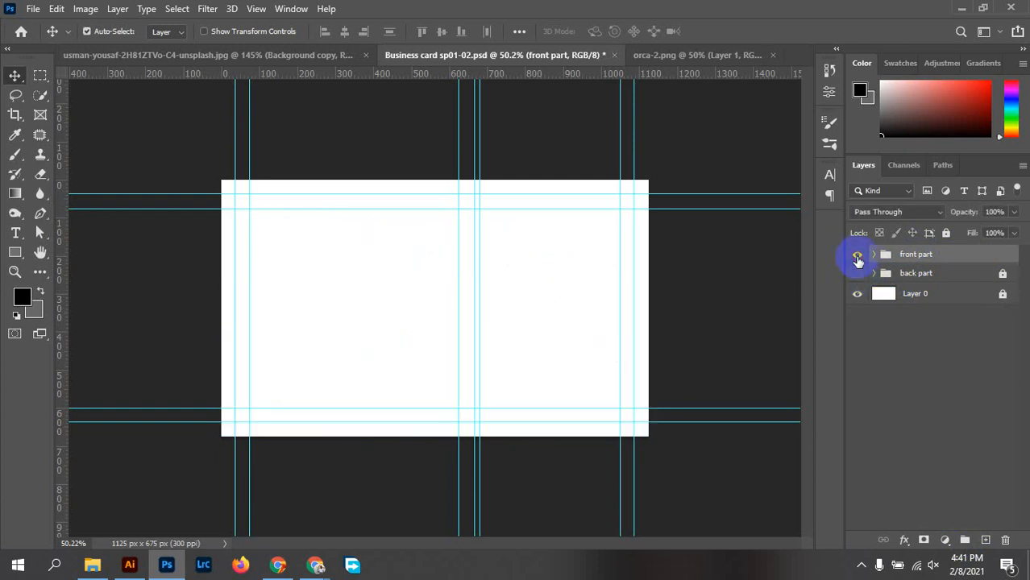
pyautogui.click(857, 255)
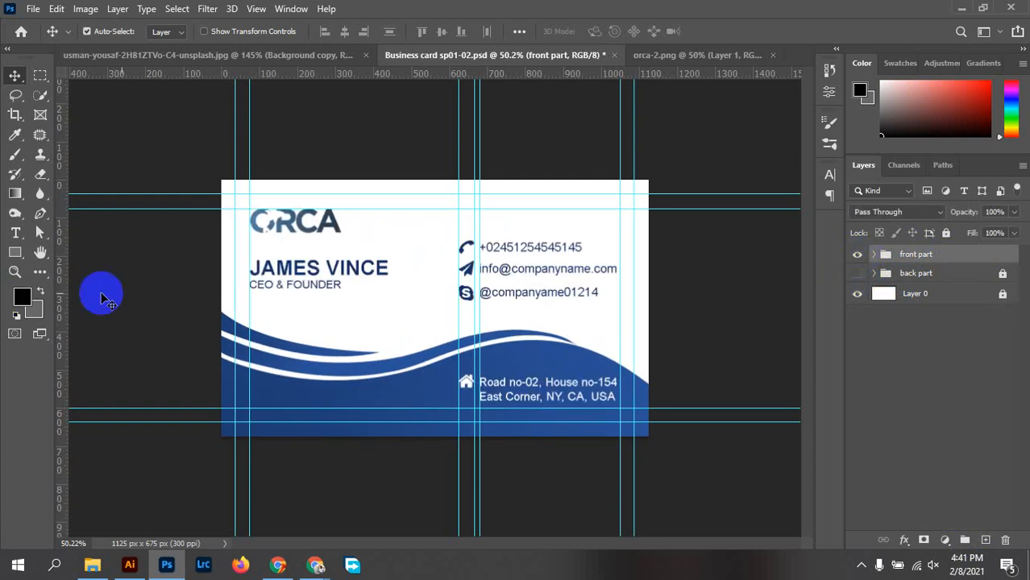
pyautogui.hotkey('ctrl', 's')
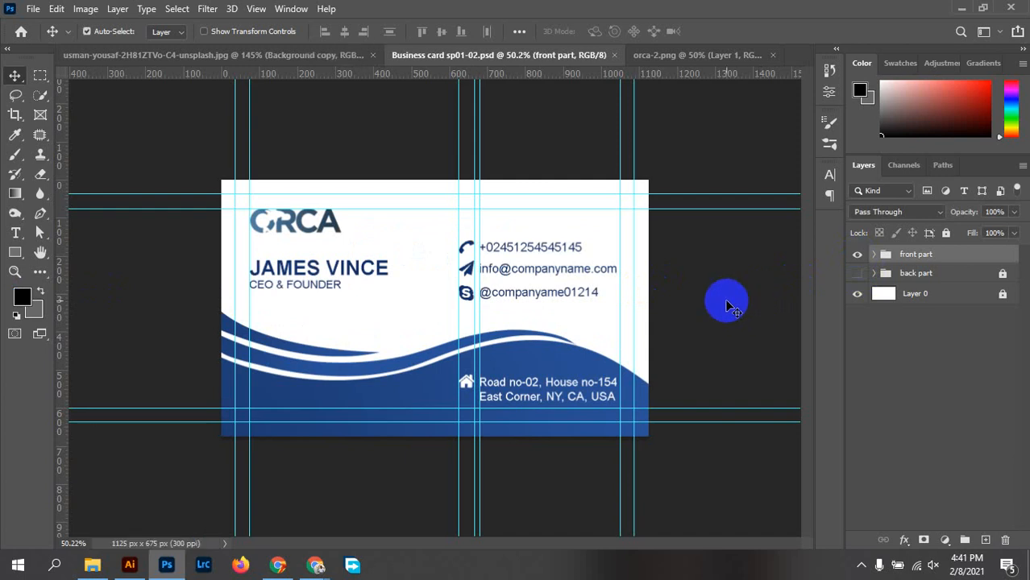
pyautogui.click(87, 31)
# Save a Quality 12 JPEG copy named 'Business card sp01-02 front' to the Desktop
pyautogui.click(33, 9)
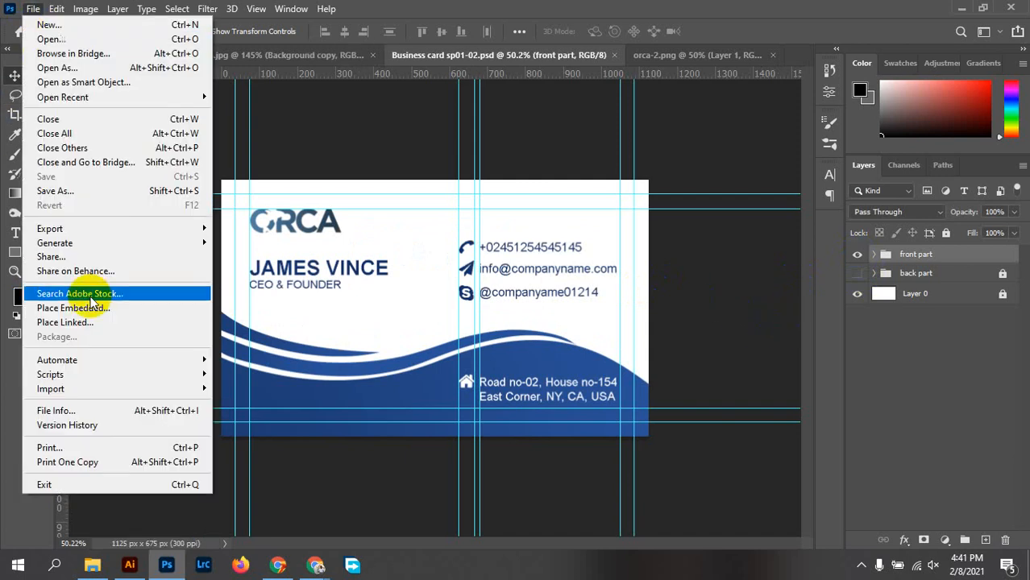
pyautogui.click(58, 192)
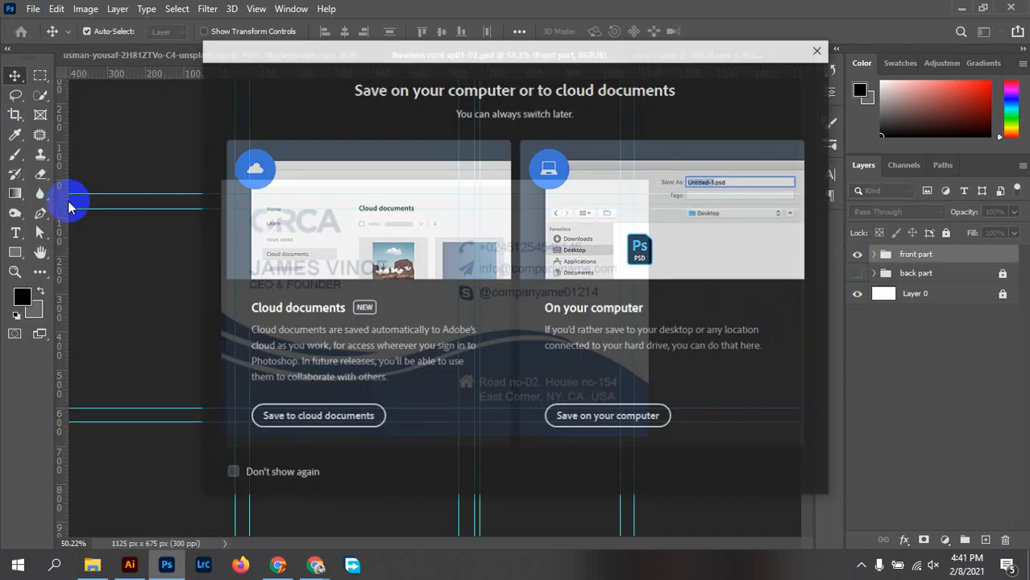
pyautogui.click(629, 417)
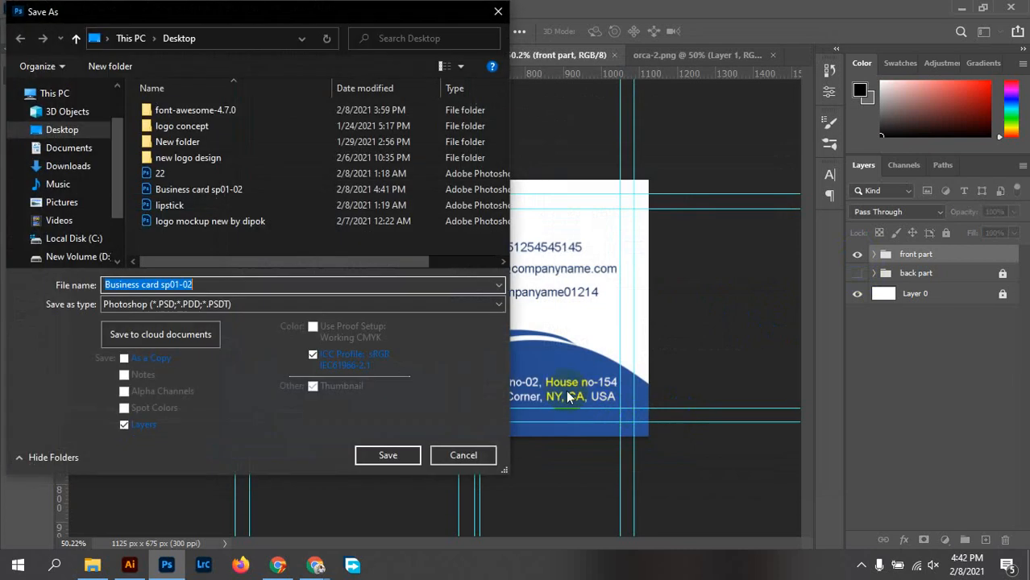
pyautogui.click(176, 305)
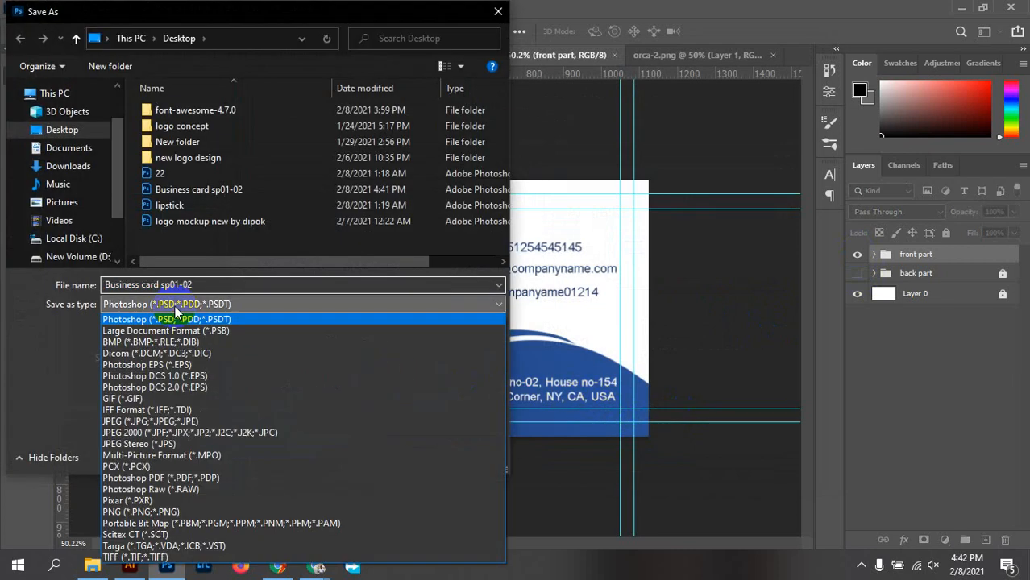
pyautogui.click(129, 421)
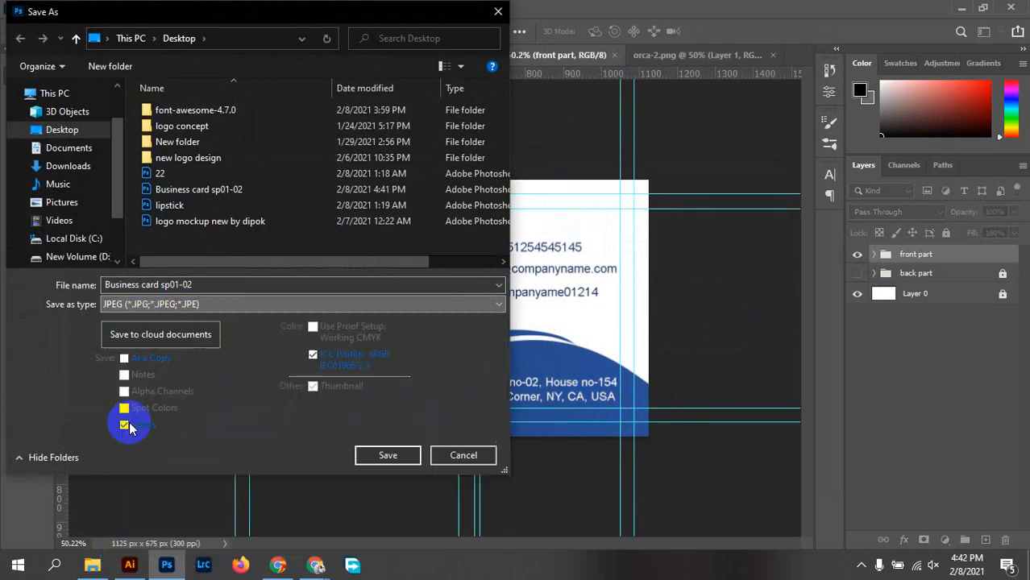
pyautogui.doubleClick(214, 284)
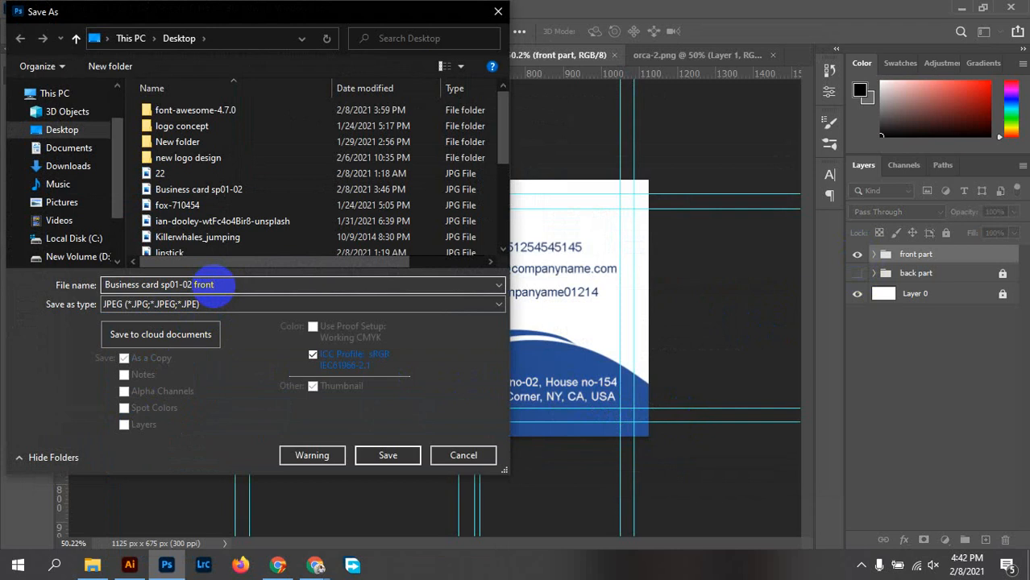
pyautogui.write('front')
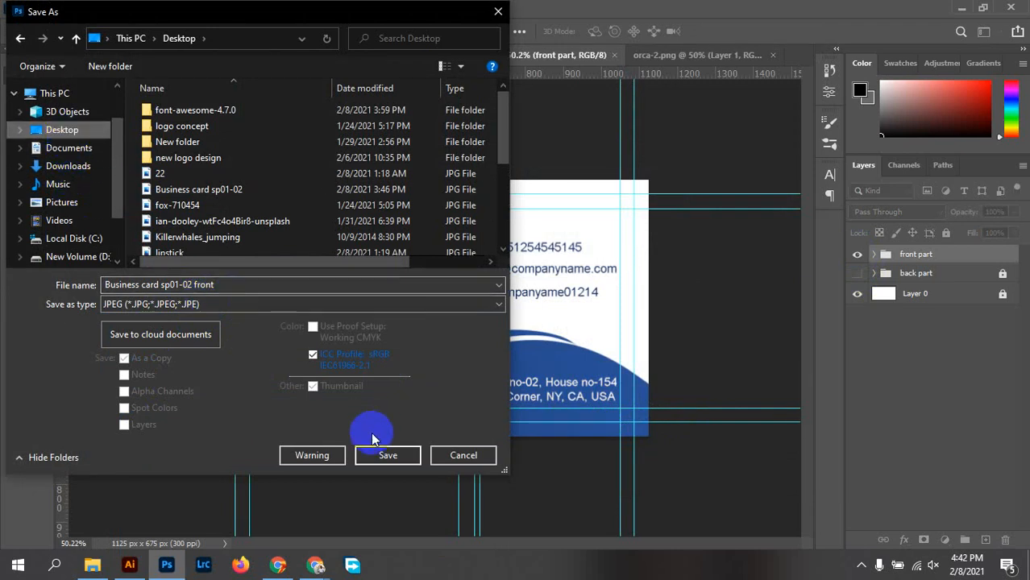
pyautogui.click(386, 454)
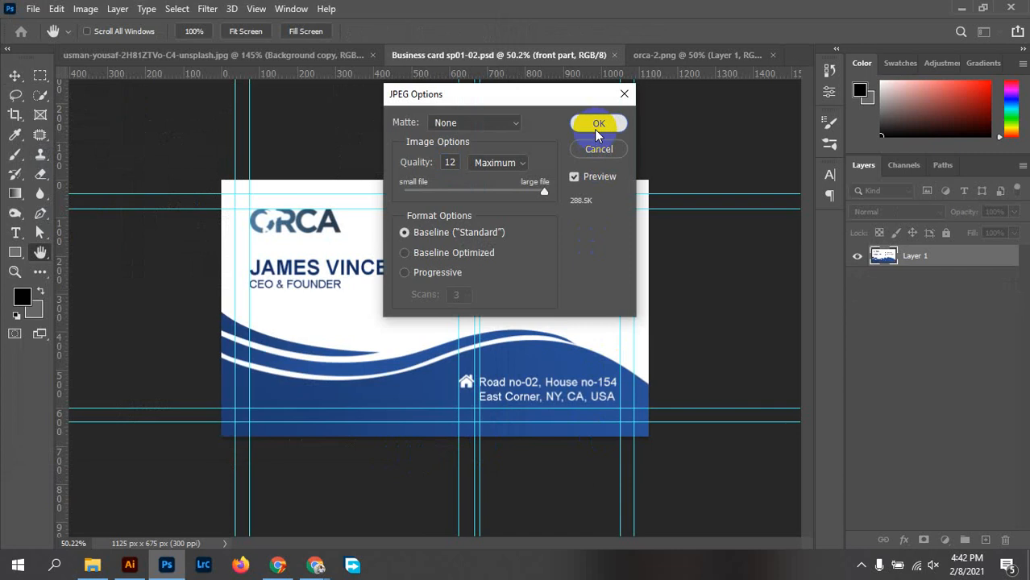
pyautogui.click(598, 128)
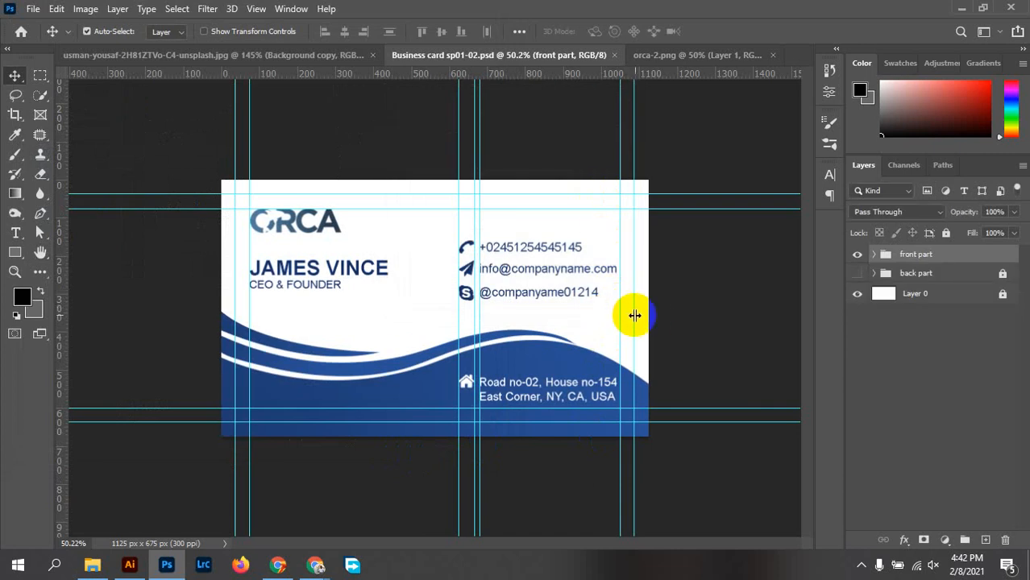
# Close the orca-2.png logo image and the portrait photo without saving changes
pyautogui.click(671, 144)
pyautogui.moveTo(675, 148); pyautogui.dragTo(696, 69)
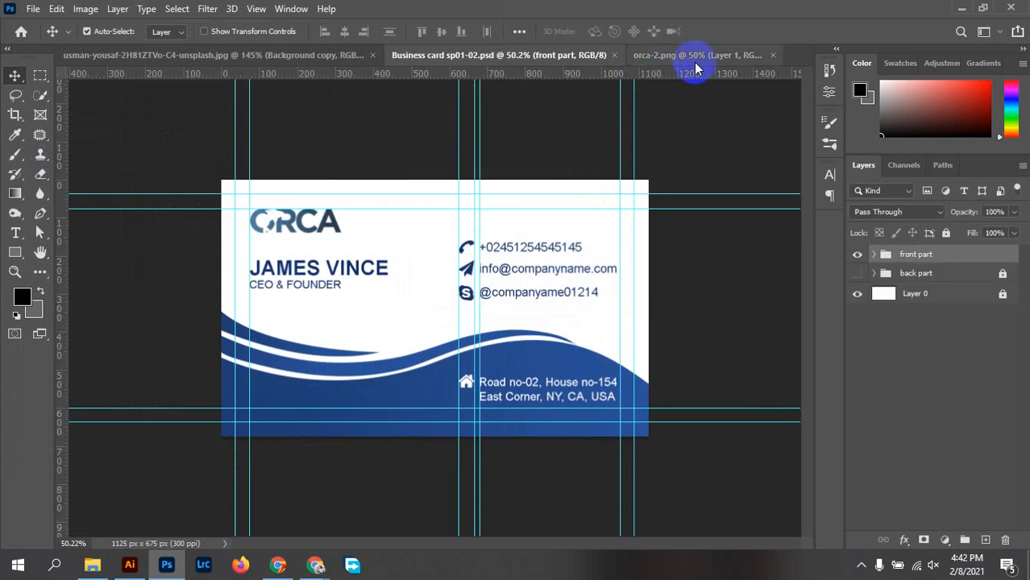
pyautogui.click(695, 56)
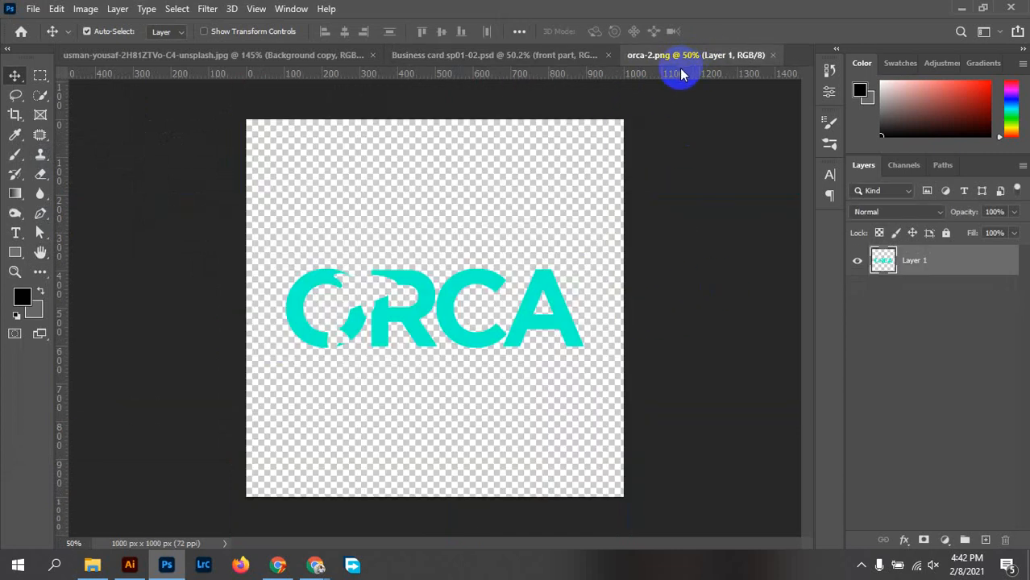
pyautogui.click(773, 55)
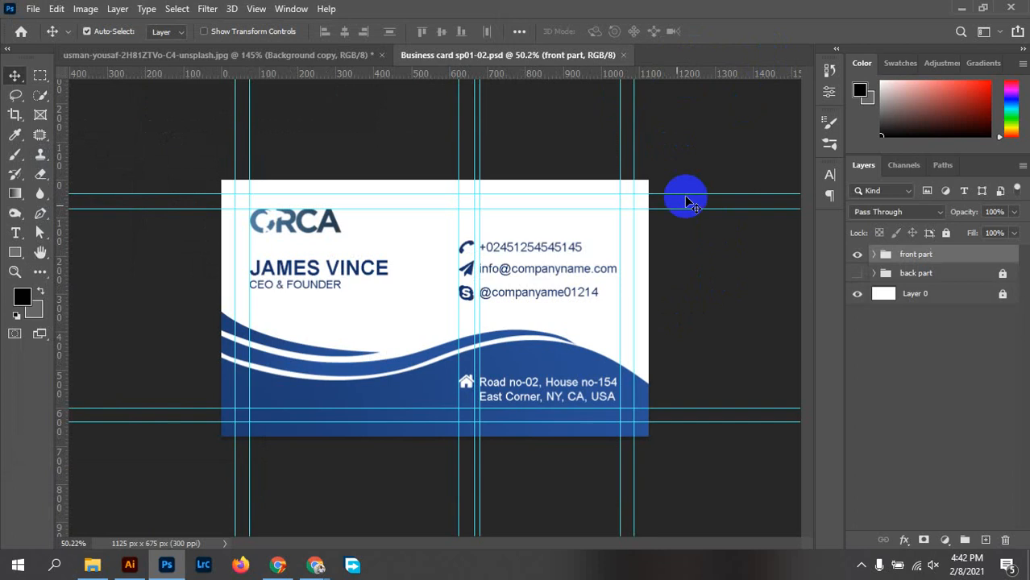
pyautogui.click(303, 58)
pyautogui.click(382, 55)
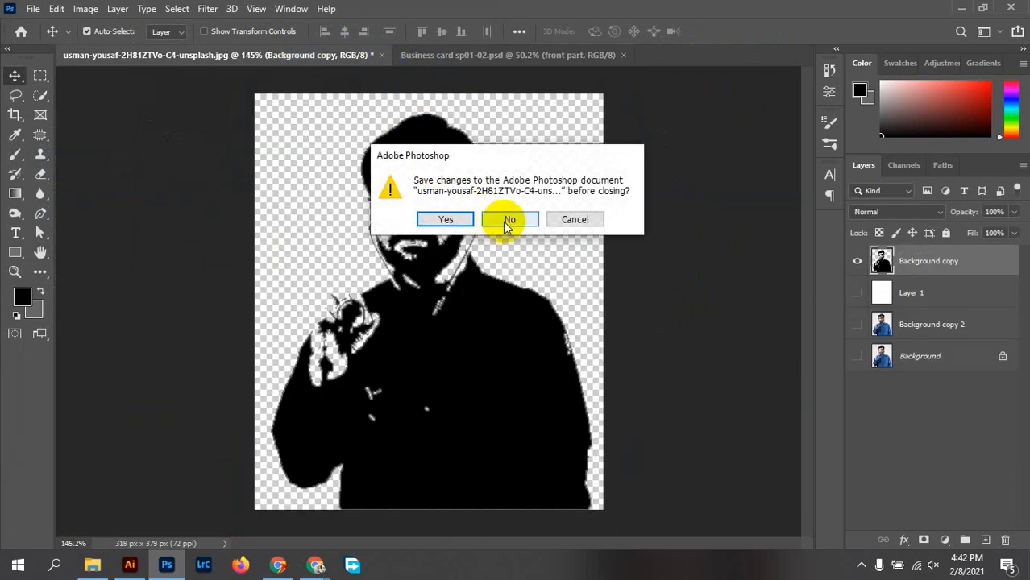
pyautogui.click(502, 221)
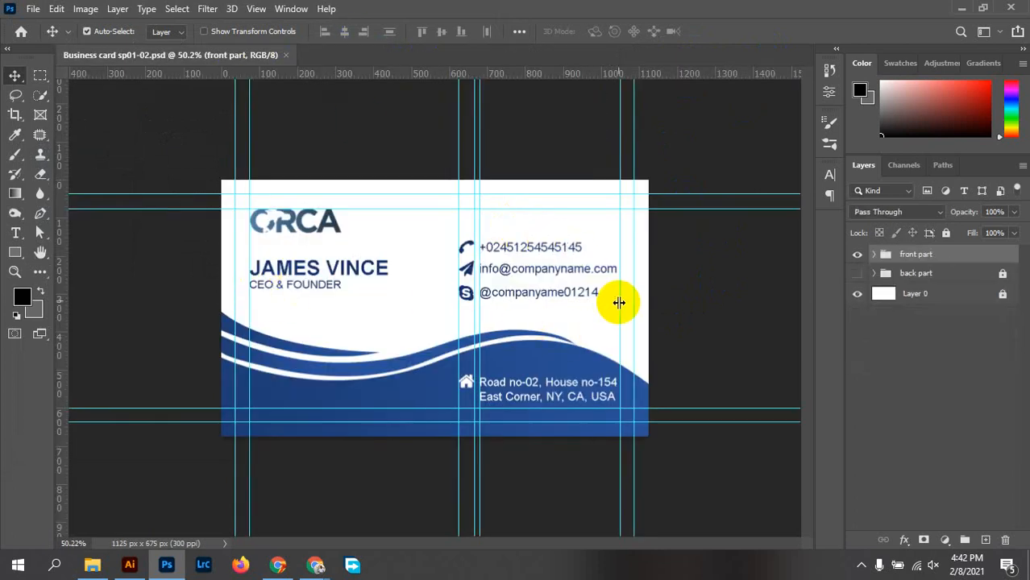
# Hide the front part group and show the back part group
pyautogui.click(815, 276)
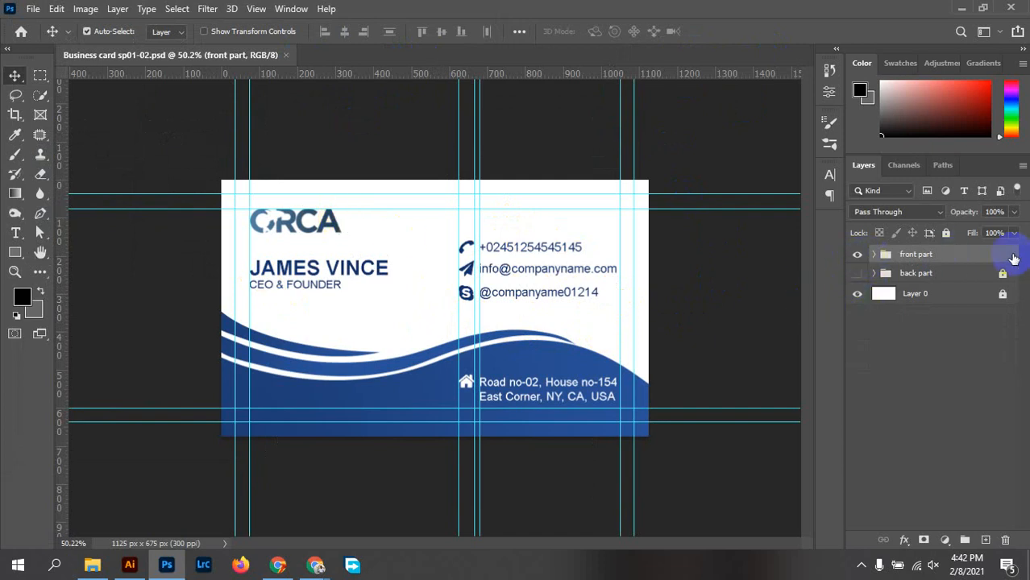
pyautogui.click(855, 255)
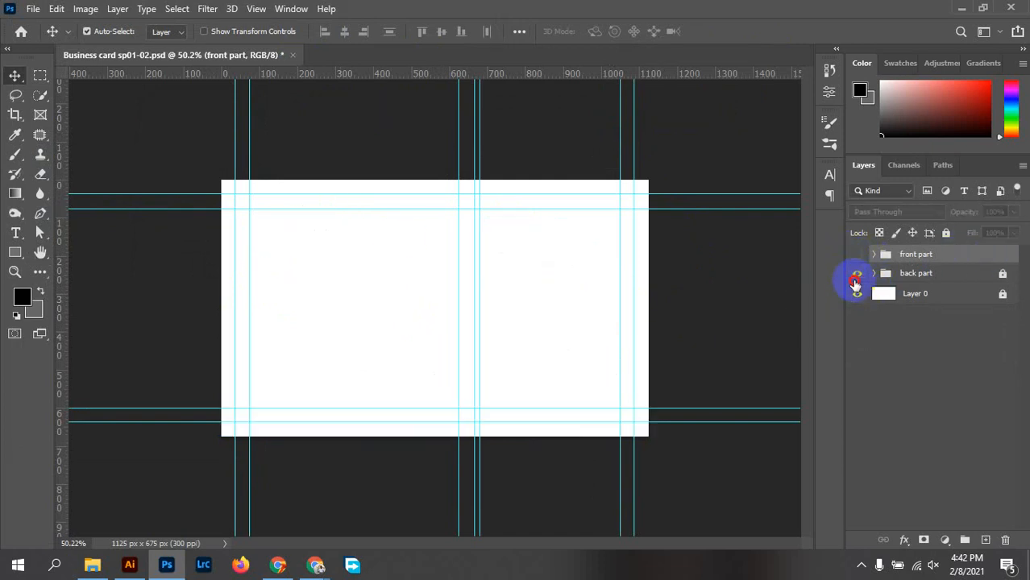
pyautogui.click(856, 276)
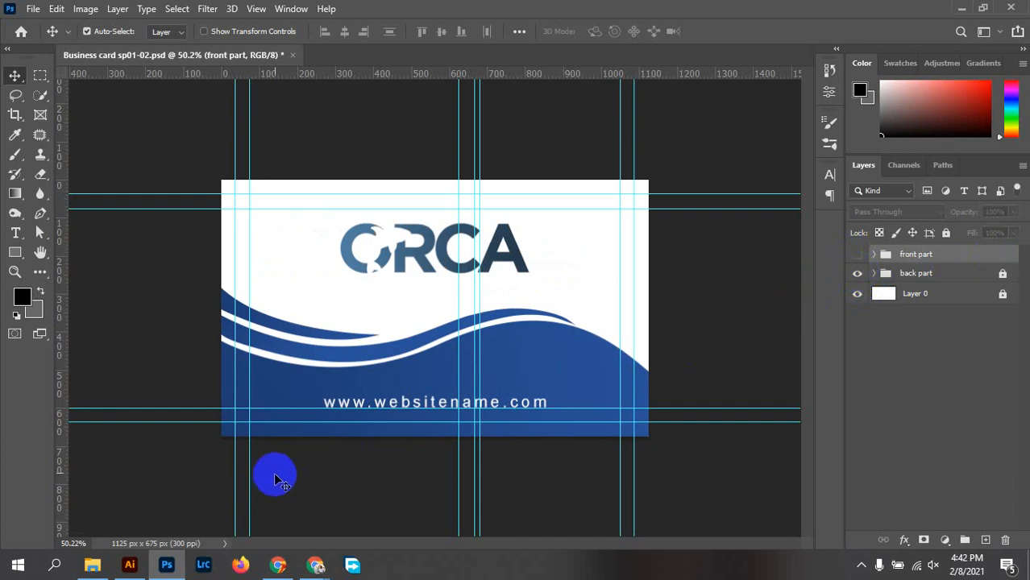
# Save a JPEG copy of the back design named 'Business card sp01-02 back'
pyautogui.hotkey('ctrl', 'shift', 's')
pyautogui.click(601, 415)
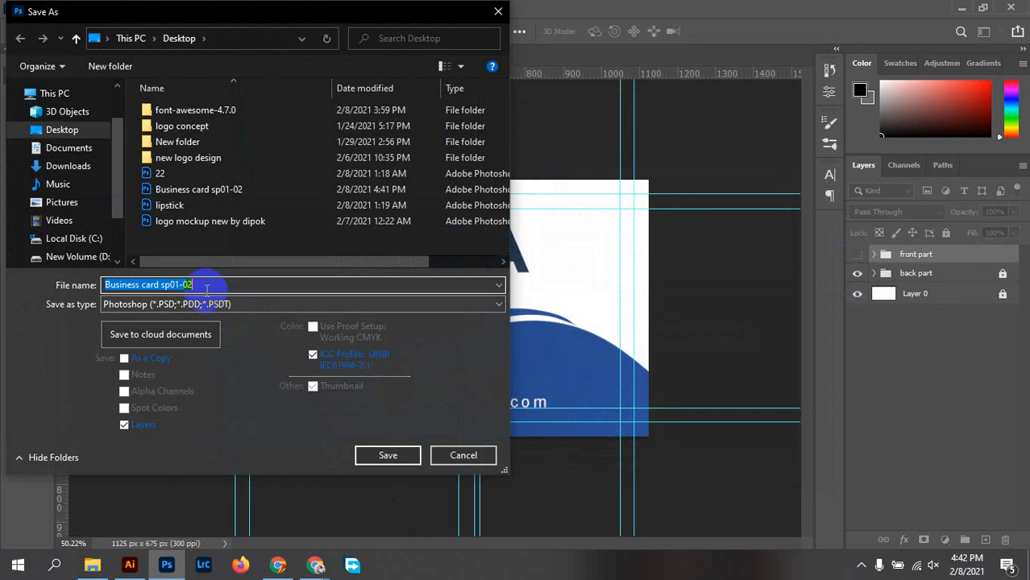
pyautogui.click(224, 304)
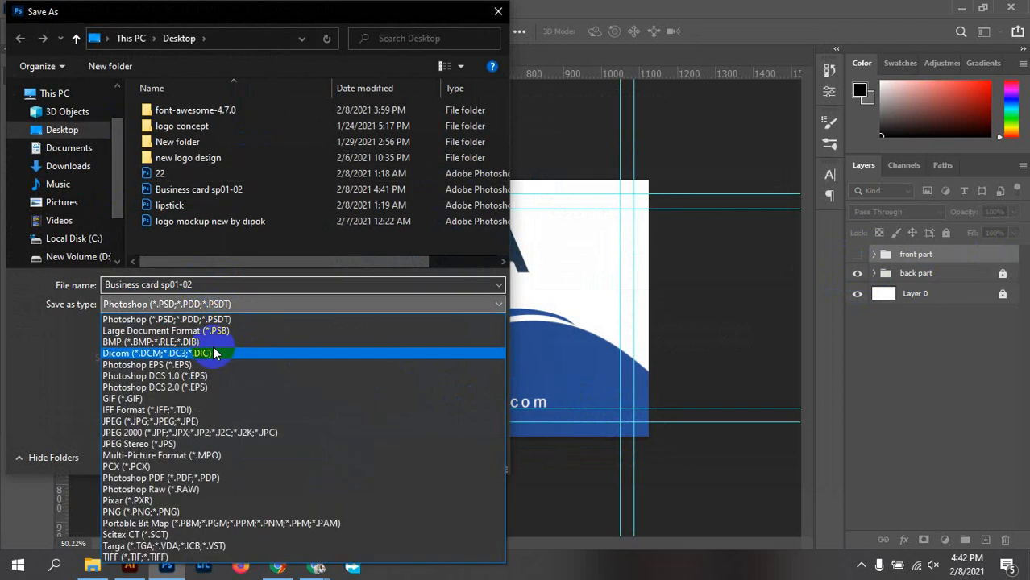
pyautogui.click(126, 422)
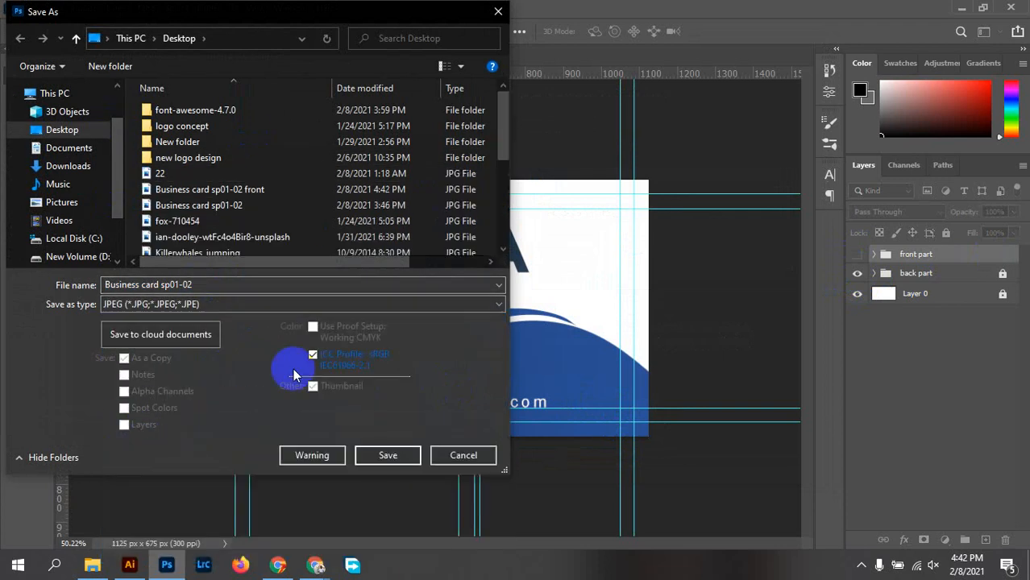
pyautogui.click(208, 284)
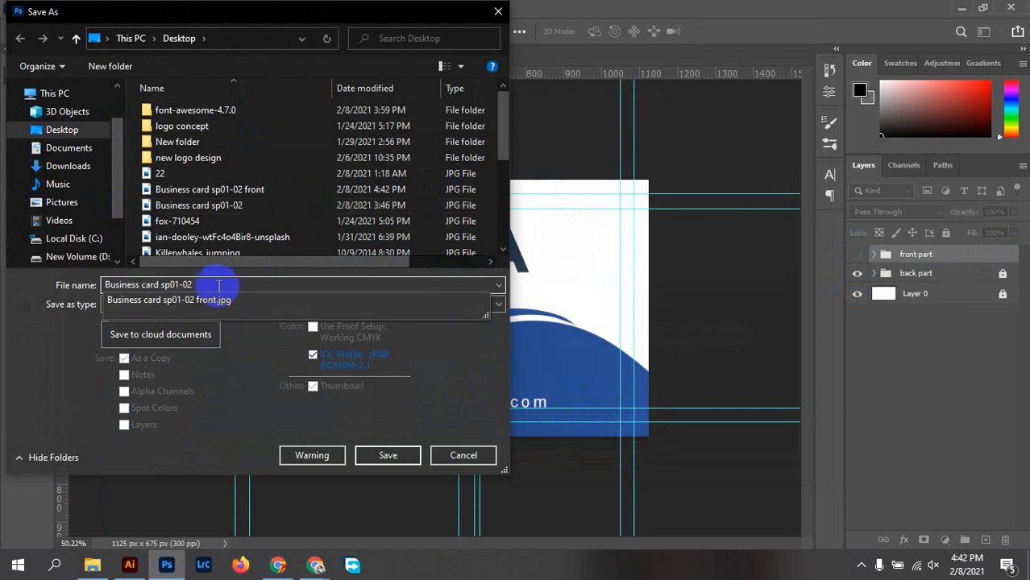
pyautogui.write('b')
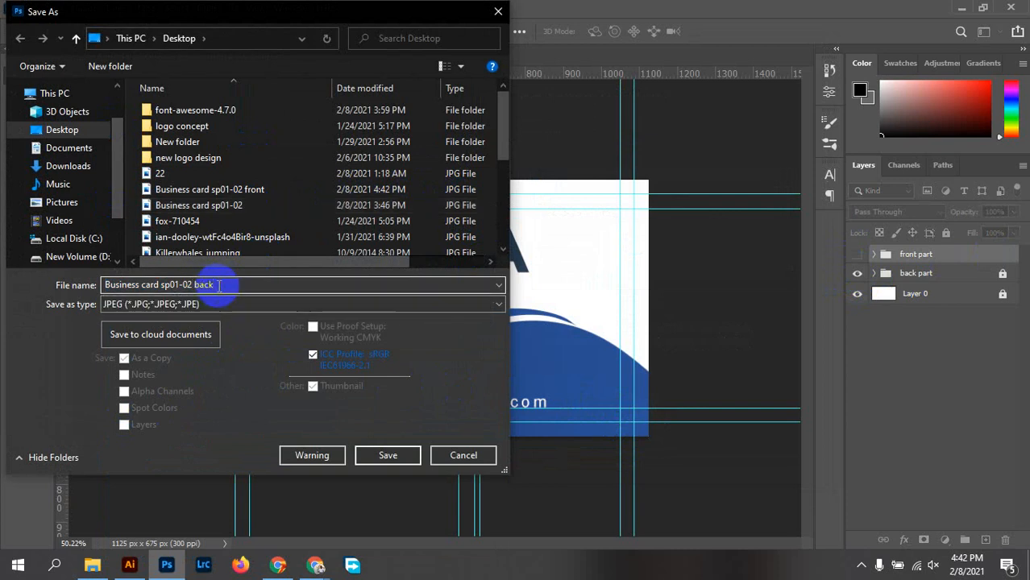
pyautogui.write('ack')
pyautogui.click(388, 456)
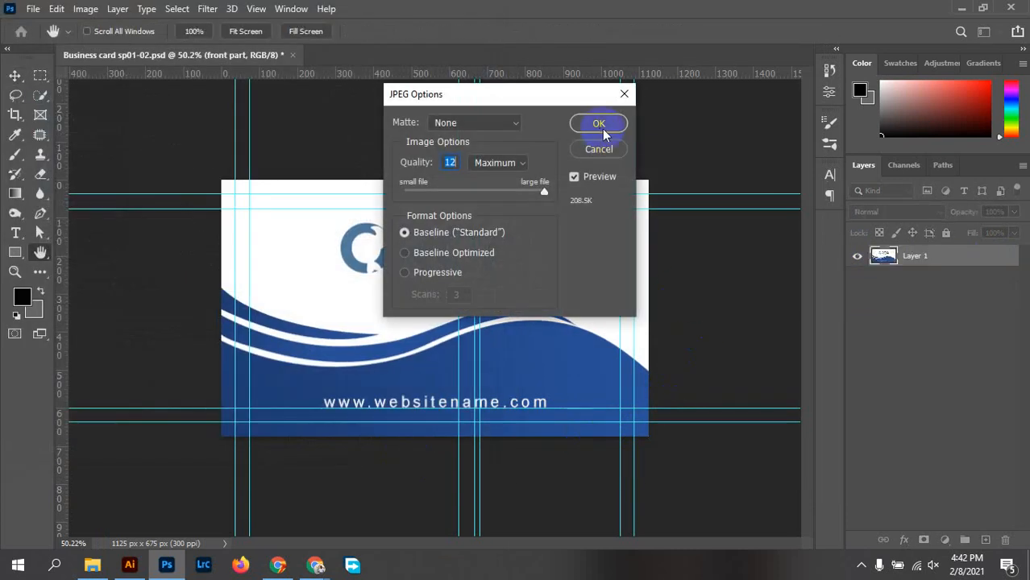
pyautogui.click(599, 125)
# Show the front part group, hide the back part, then save and close the document
pyautogui.hotkey('ctrl', 'z')
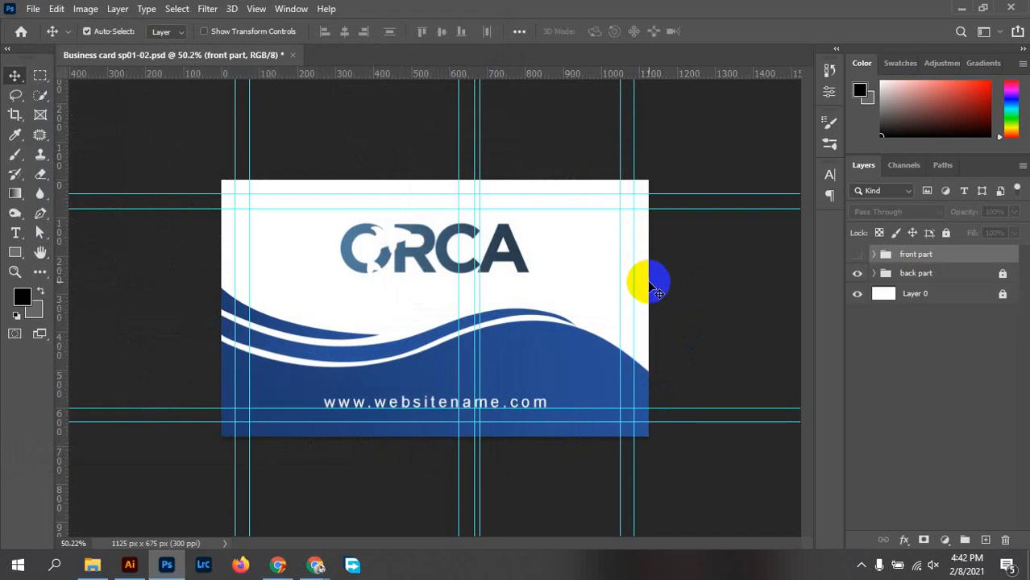
pyautogui.click(909, 252)
pyautogui.click(857, 254)
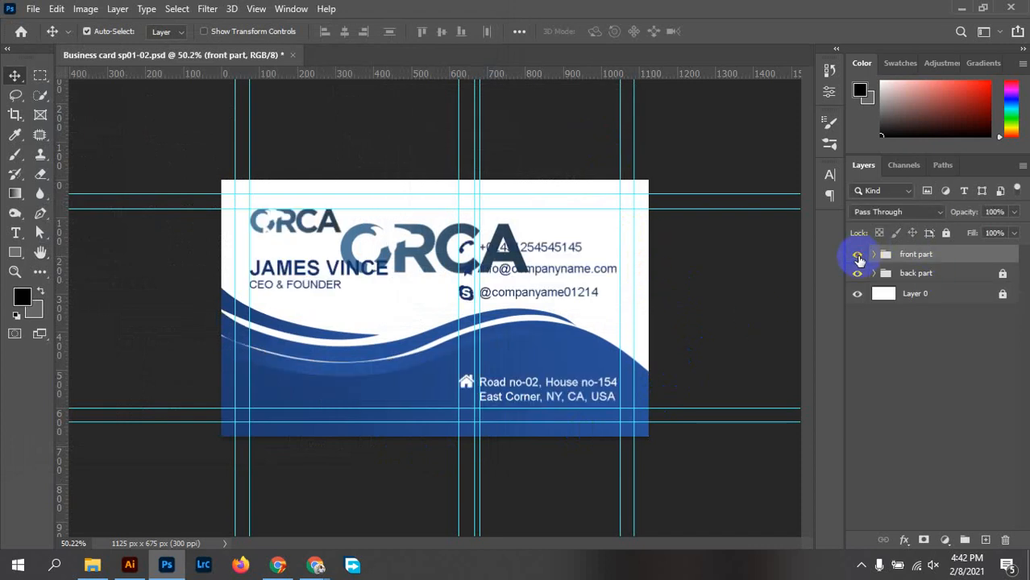
pyautogui.click(857, 274)
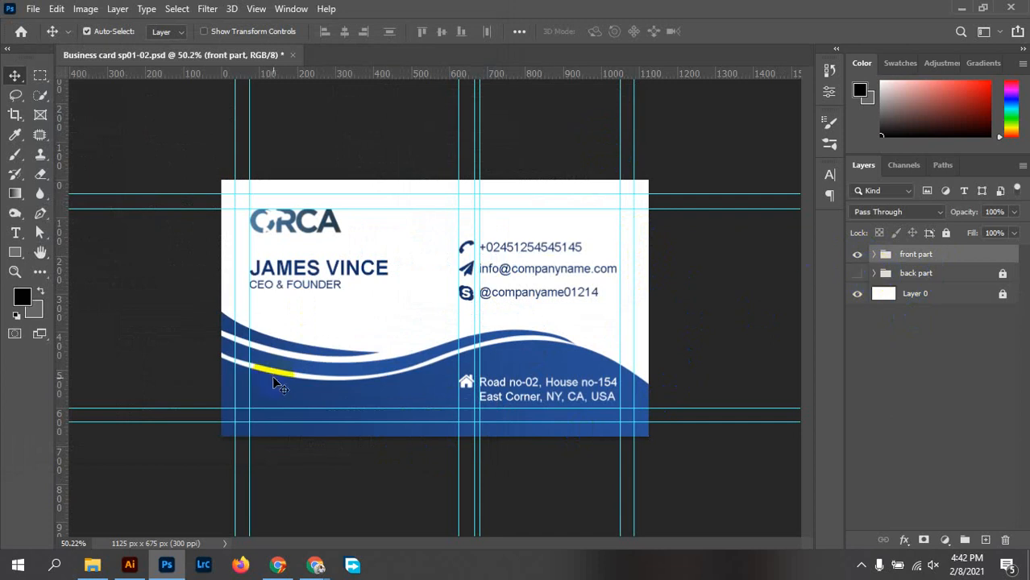
pyautogui.hotkey('ctrl', 's')
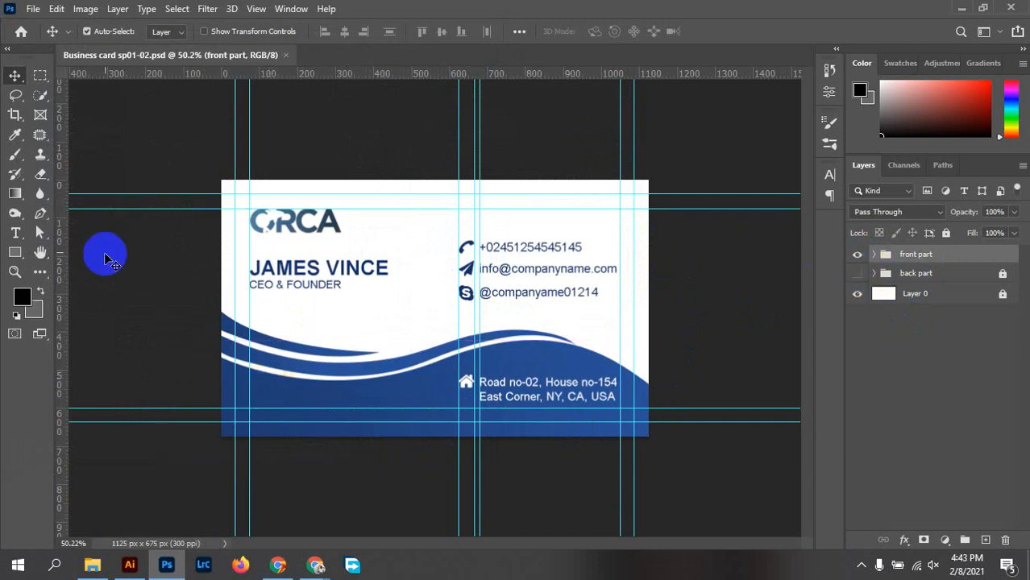
pyautogui.click(286, 55)
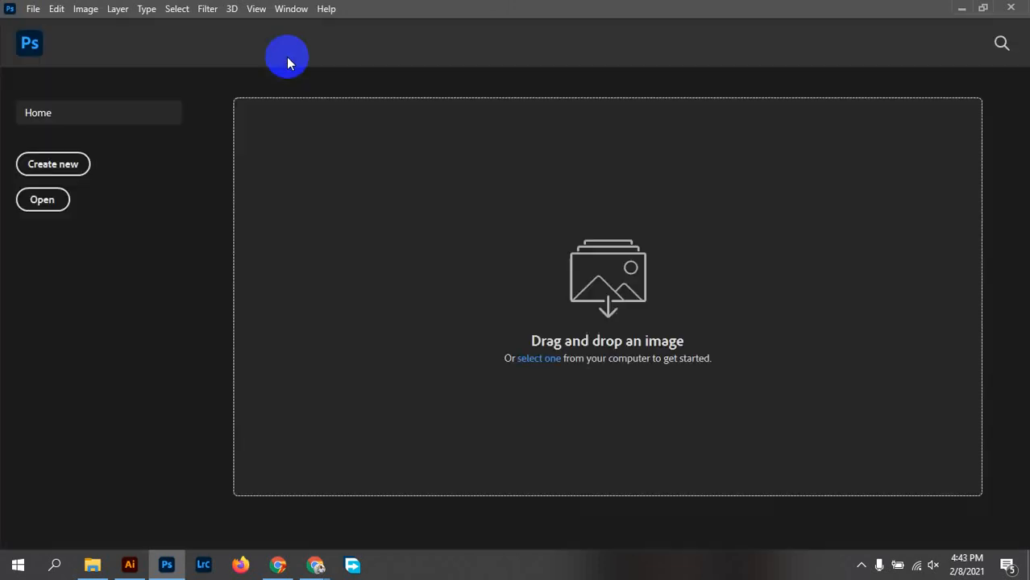
# Open Business card sp01-02.psd from the Desktop folder, then close it again
pyautogui.click(109, 567)
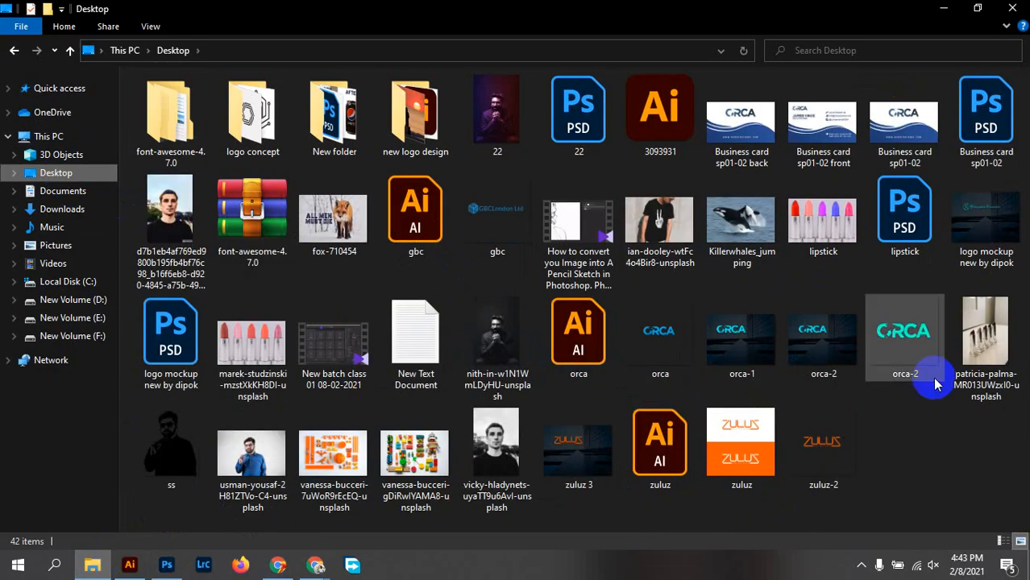
pyautogui.doubleClick(1007, 131)
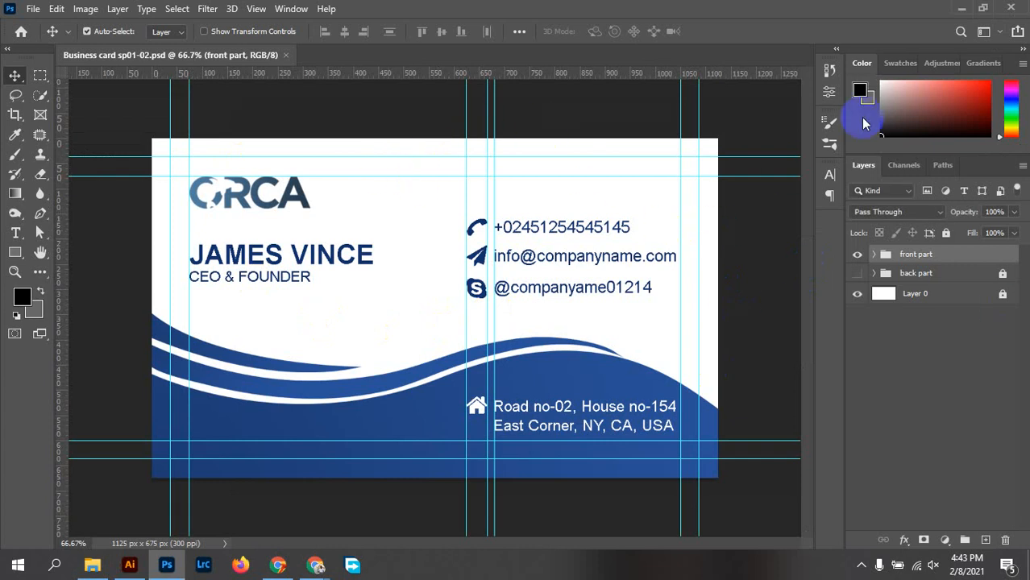
pyautogui.click(286, 56)
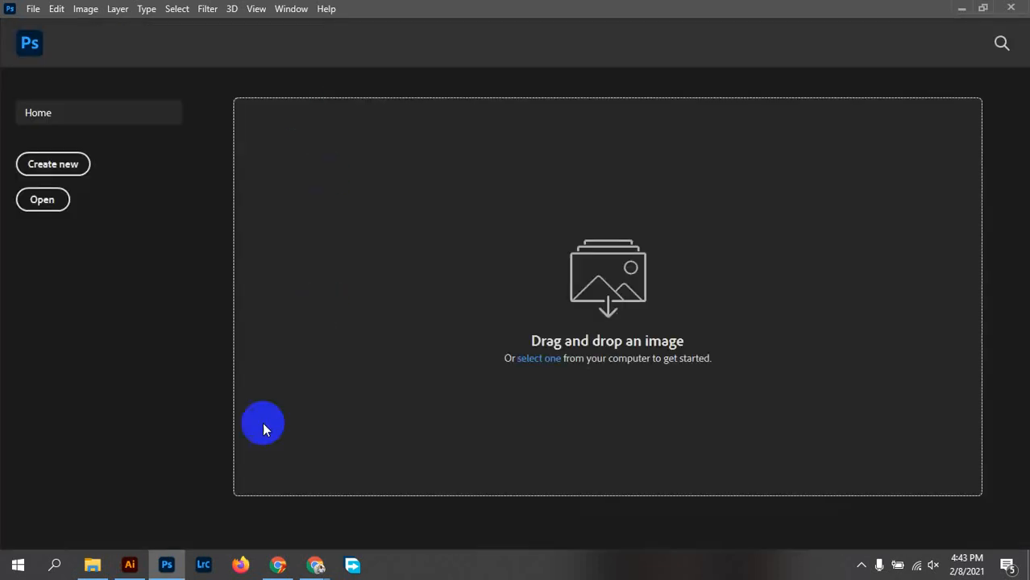
# Preview the back and front card JPEGs, then drag both into Photoshop to open them
pyautogui.click(92, 564)
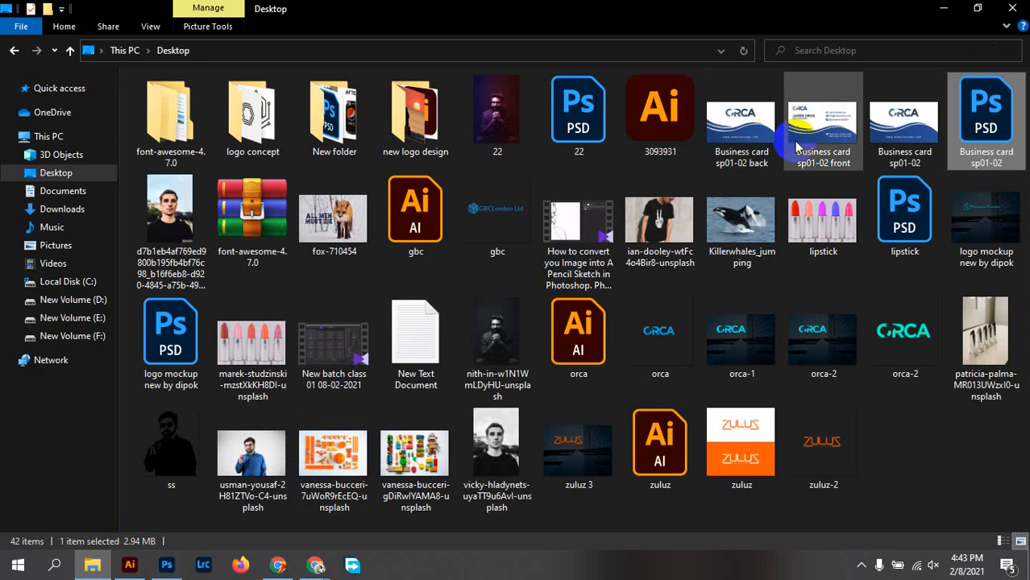
pyautogui.click(899, 142)
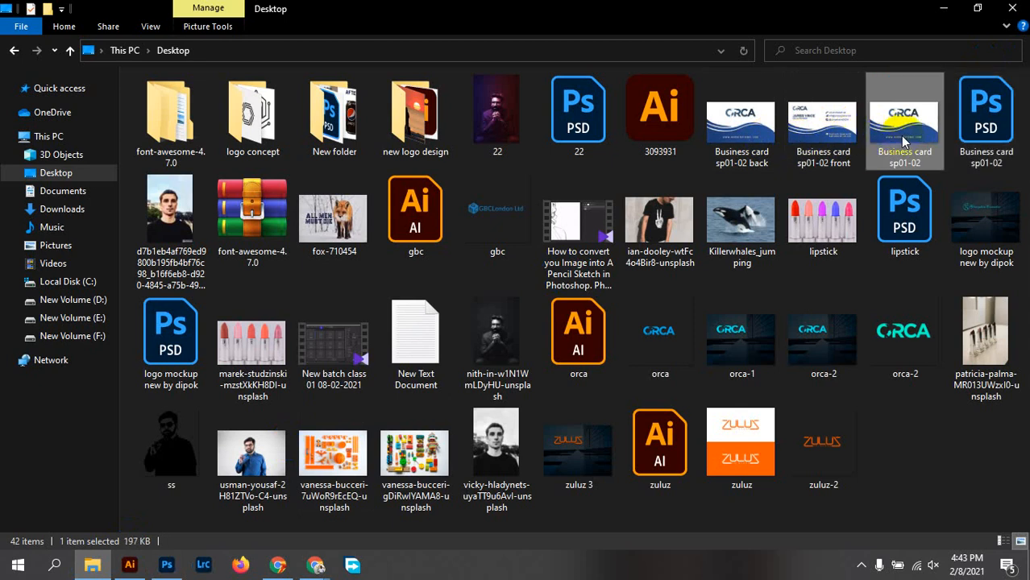
pyautogui.doubleClick(903, 141)
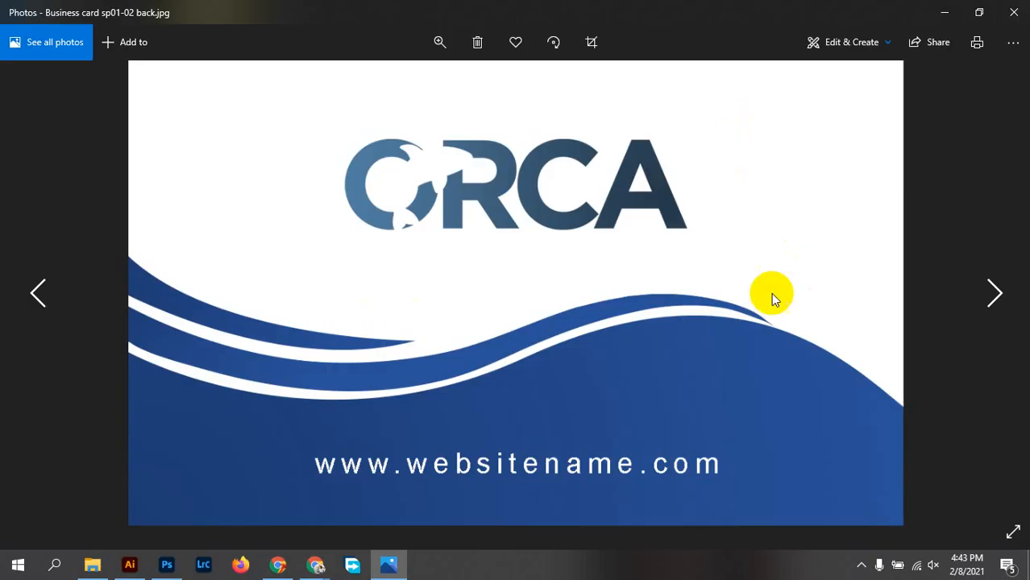
pyautogui.click(992, 297)
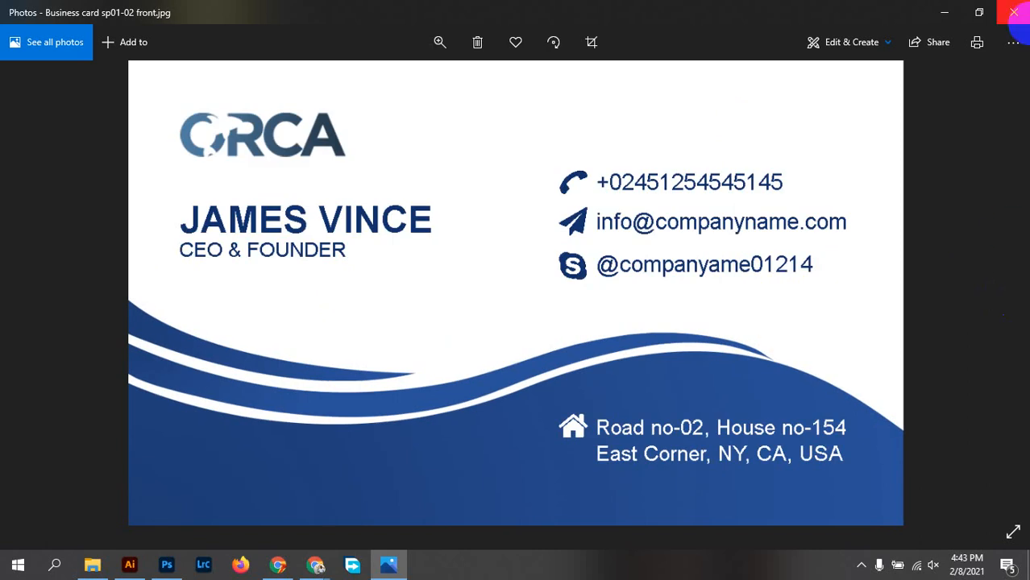
pyautogui.click(1014, 12)
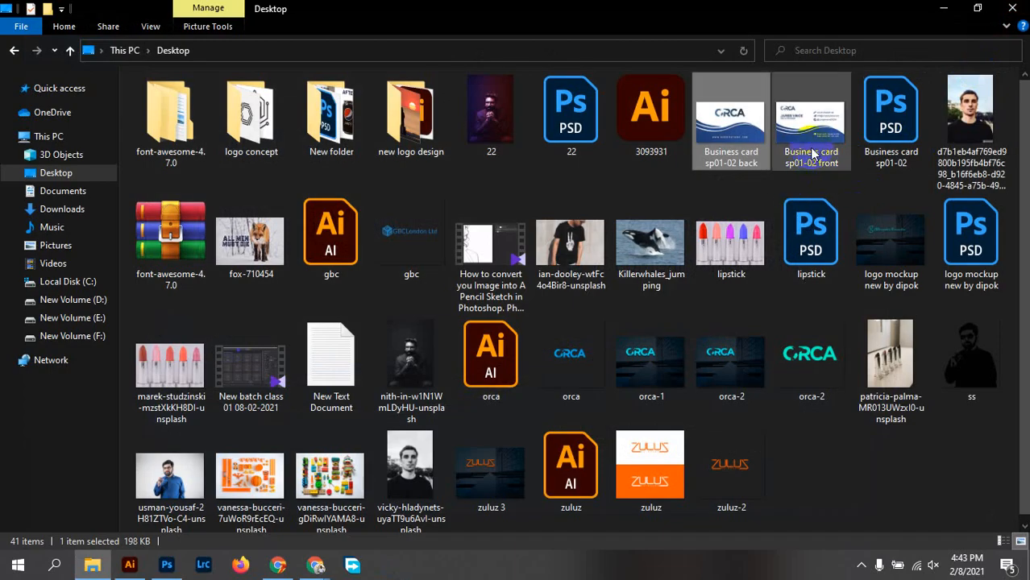
pyautogui.keyDown('ctrl'); pyautogui.click(812, 153); pyautogui.keyUp('ctrl')
pyautogui.moveTo(813, 153); pyautogui.dragTo(382, 236)
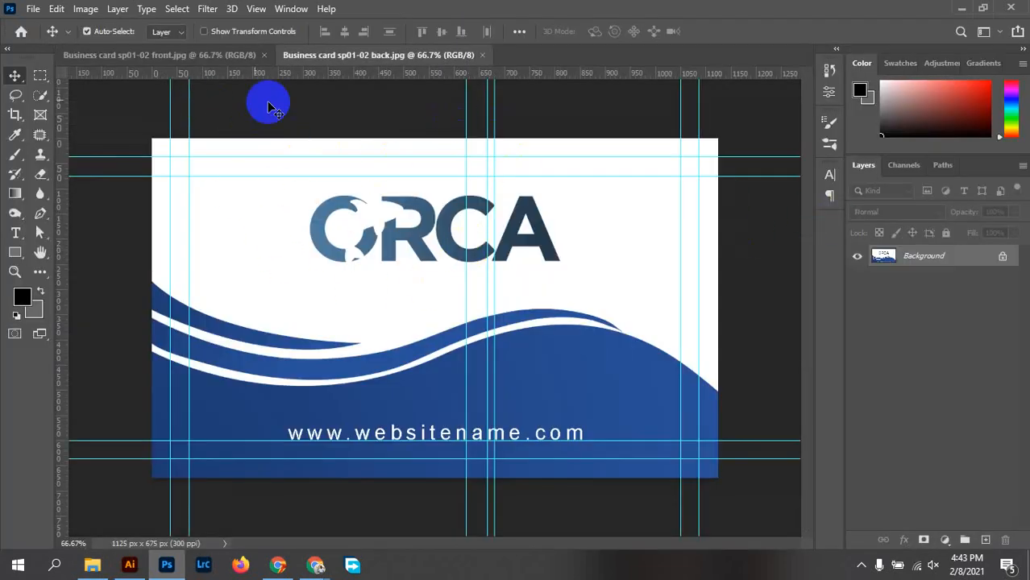
# Try moving the front card artwork and dismiss the locked Background layer warning
pyautogui.click(186, 58)
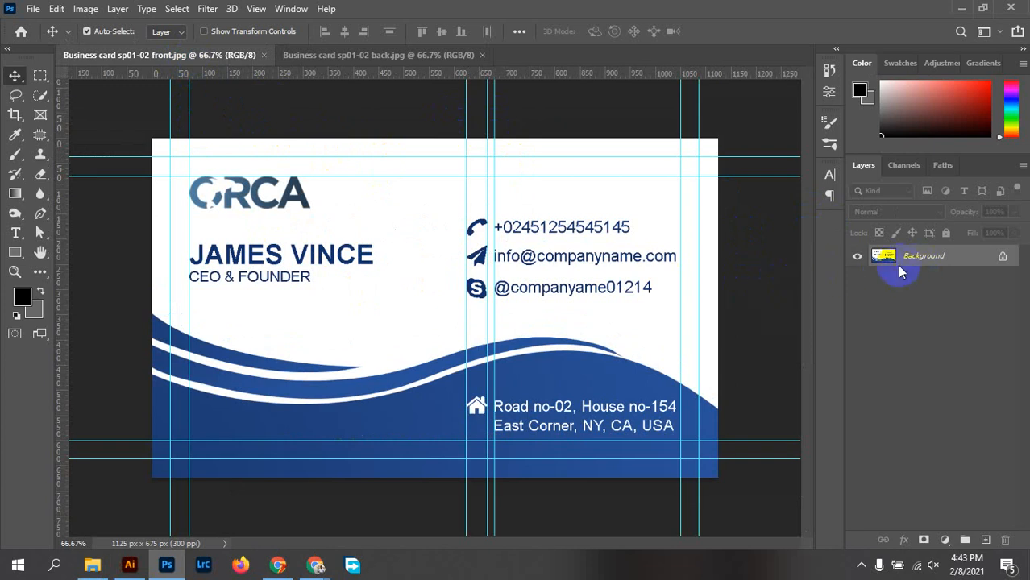
pyautogui.moveTo(536, 214); pyautogui.dragTo(653, 144)
pyautogui.click(636, 255)
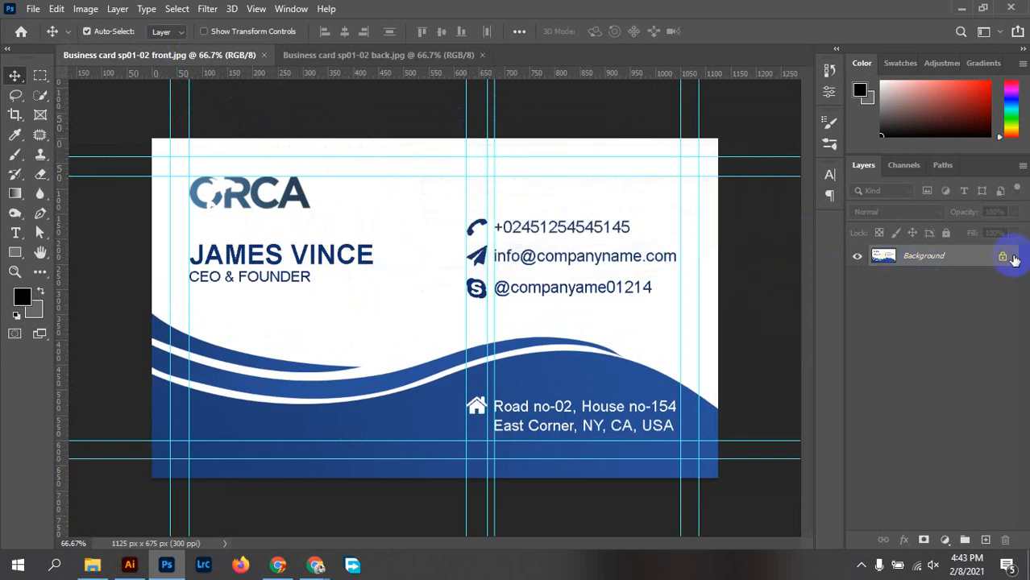
# Open 'Business card Mock up black 1' from New Volume (E:) > Work > Mockup
pyautogui.click(91, 565)
pyautogui.click(92, 316)
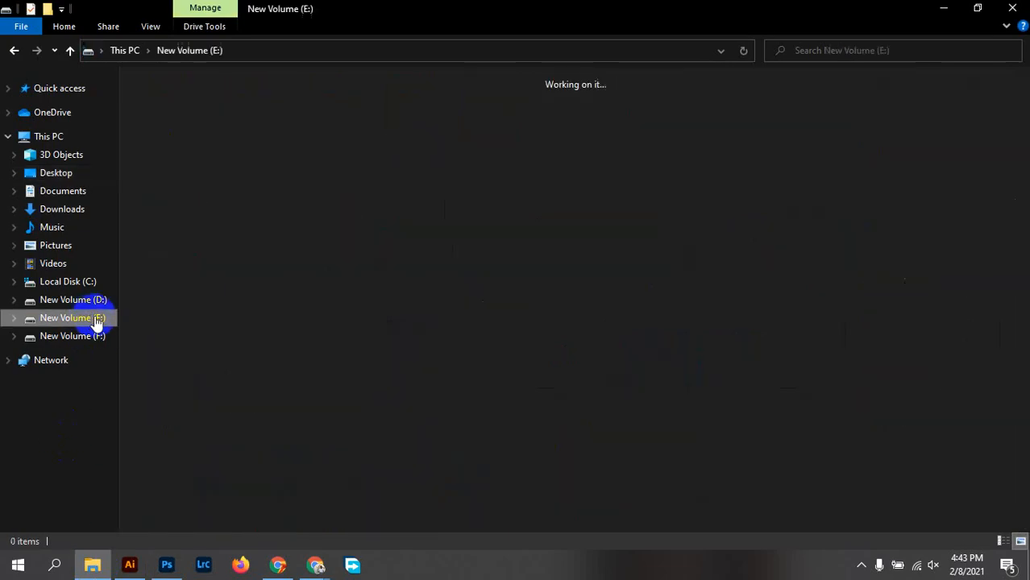
pyautogui.doubleClick(577, 310)
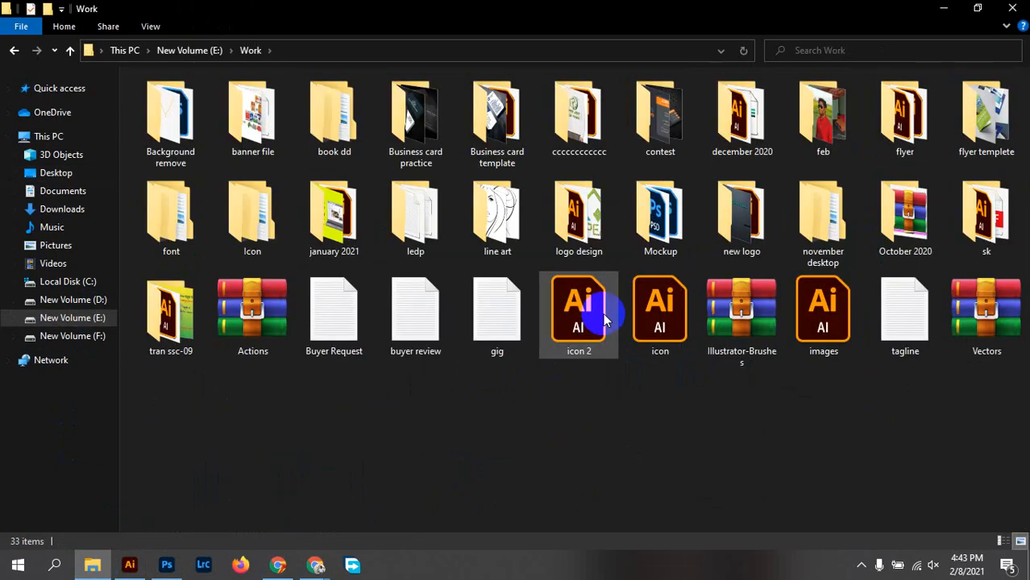
pyautogui.doubleClick(641, 229)
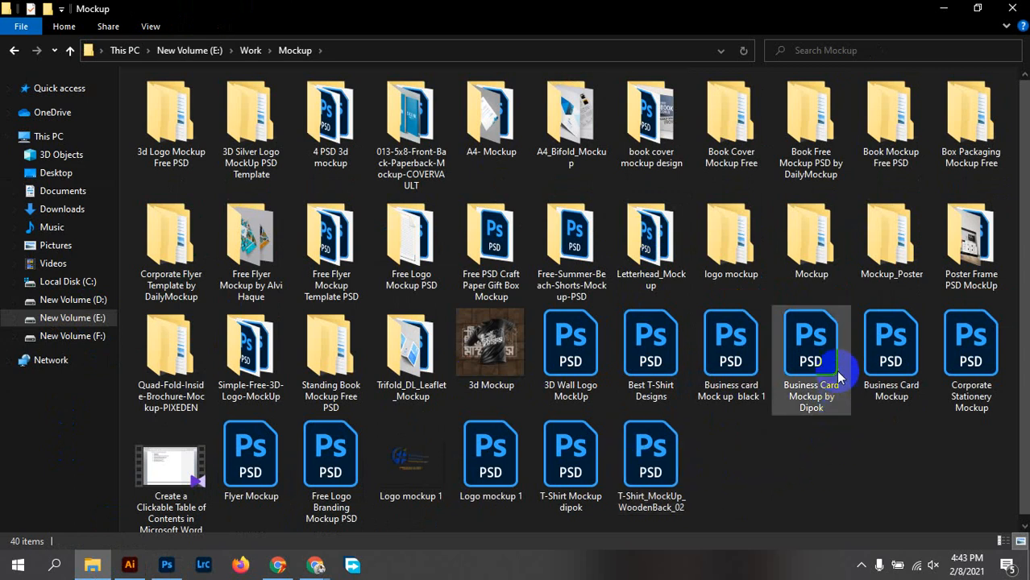
pyautogui.doubleClick(718, 339)
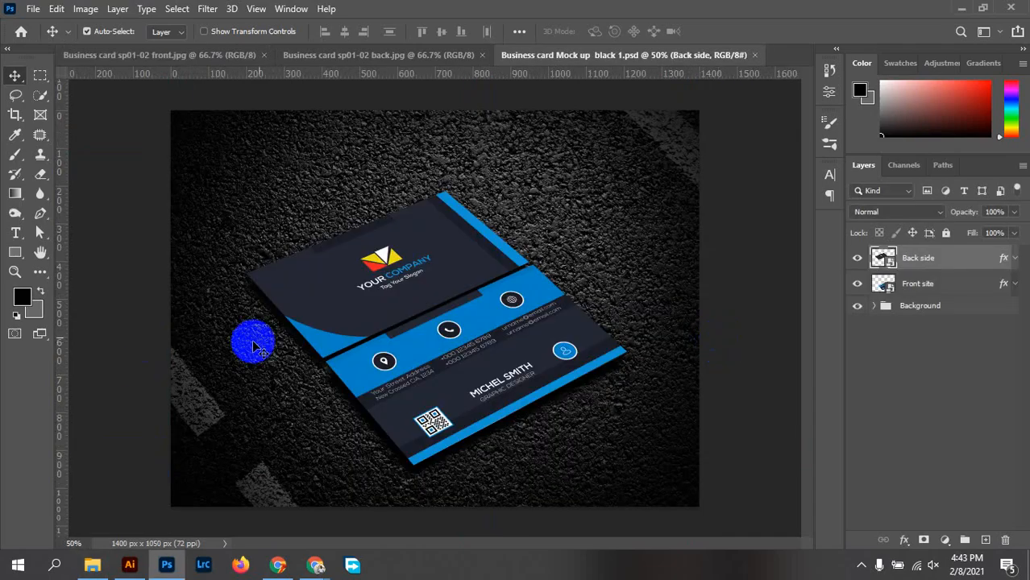
# Unlock the back card's Background layer, select all, and drag it into the Back side smart object
pyautogui.click(357, 58)
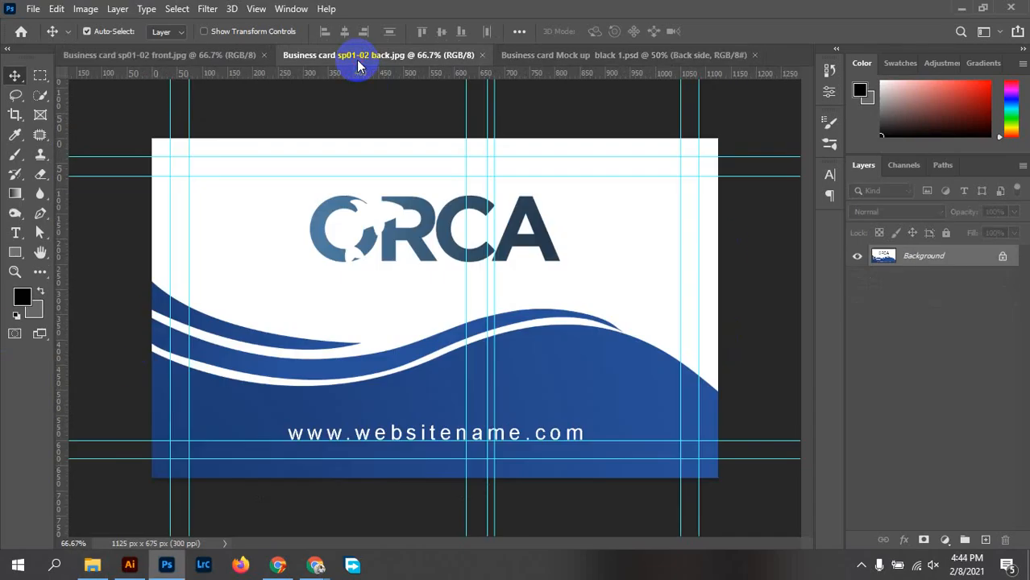
pyautogui.click(1003, 258)
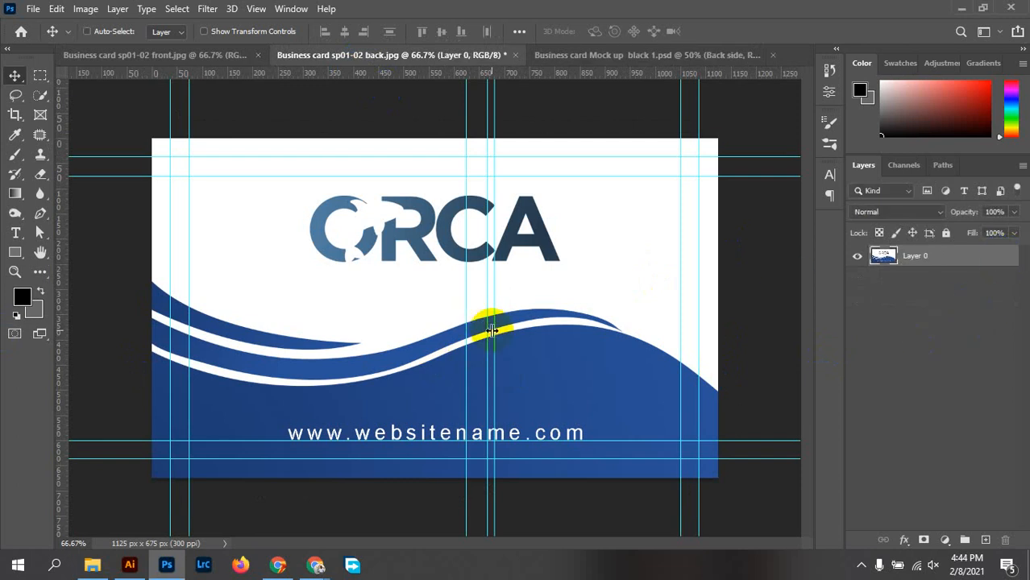
pyautogui.hotkey('ctrl', 'a')
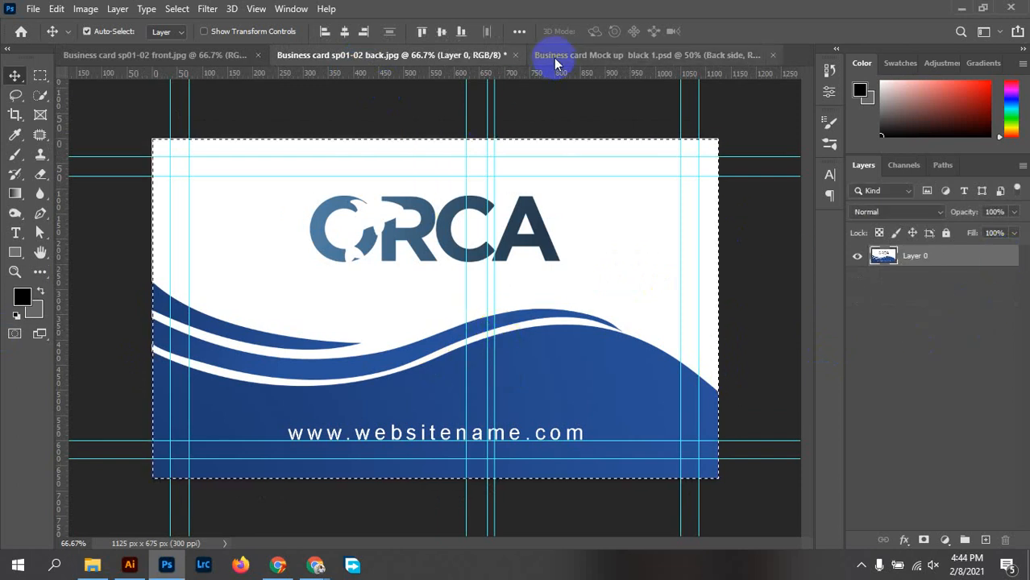
pyautogui.click(553, 57)
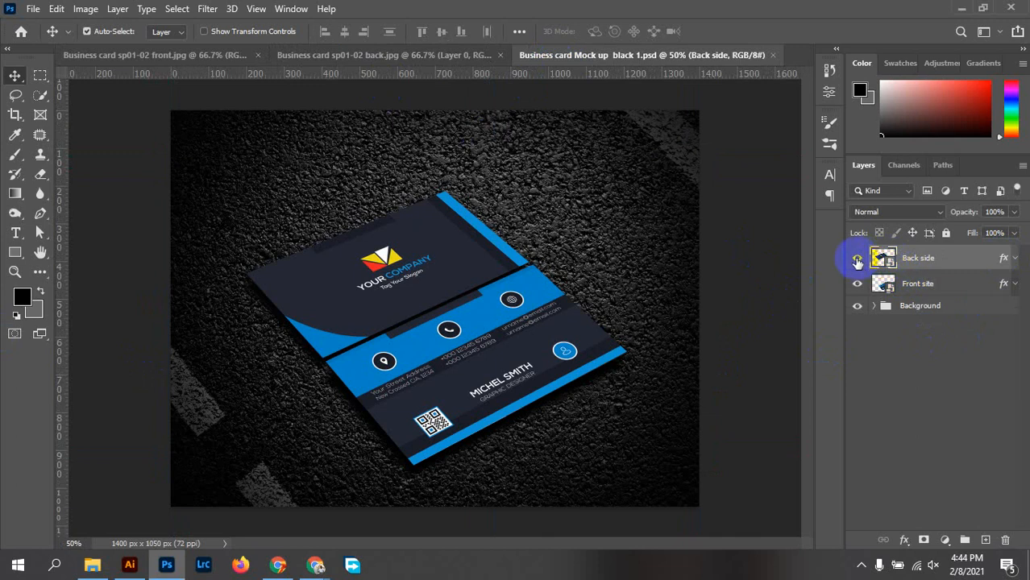
pyautogui.click(857, 258)
pyautogui.click(857, 259)
pyautogui.doubleClick(882, 257)
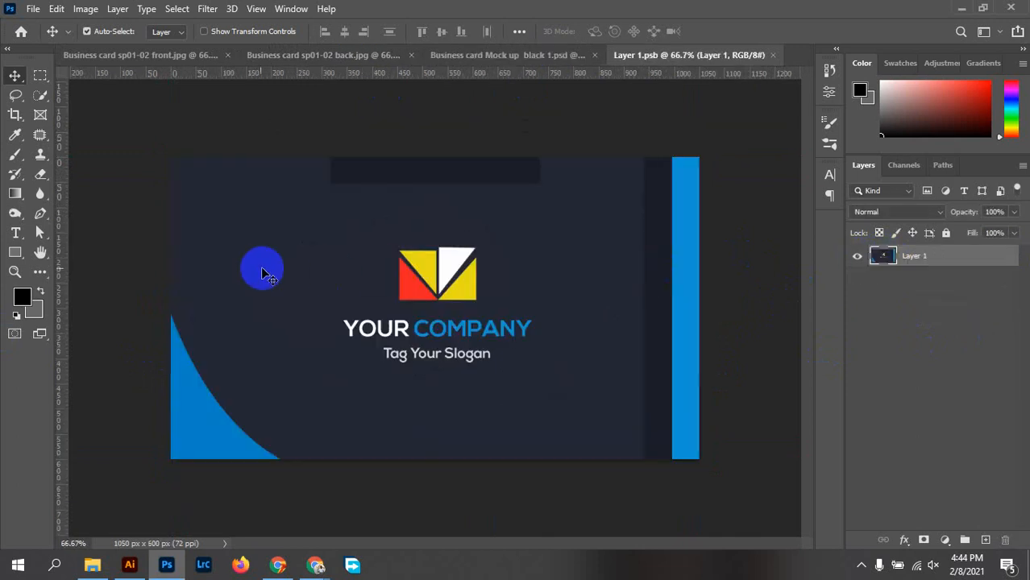
pyautogui.moveTo(706, 373); pyautogui.dragTo(706, 373)
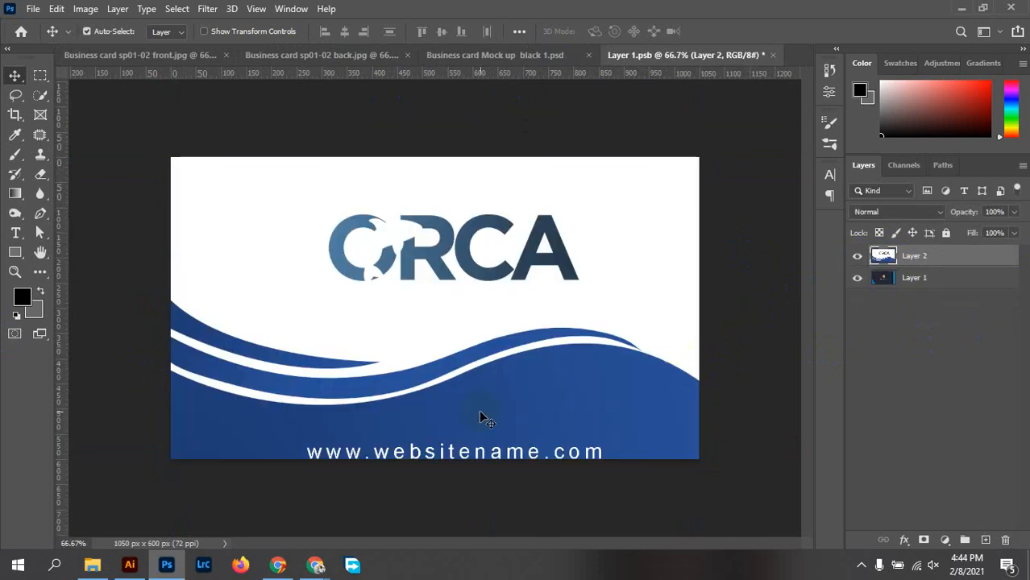
# Centre the ORCA design (Layer 2) horizontally and vertically on the smart object canvas
pyautogui.click(521, 31)
pyautogui.click(564, 169)
pyautogui.click(561, 192)
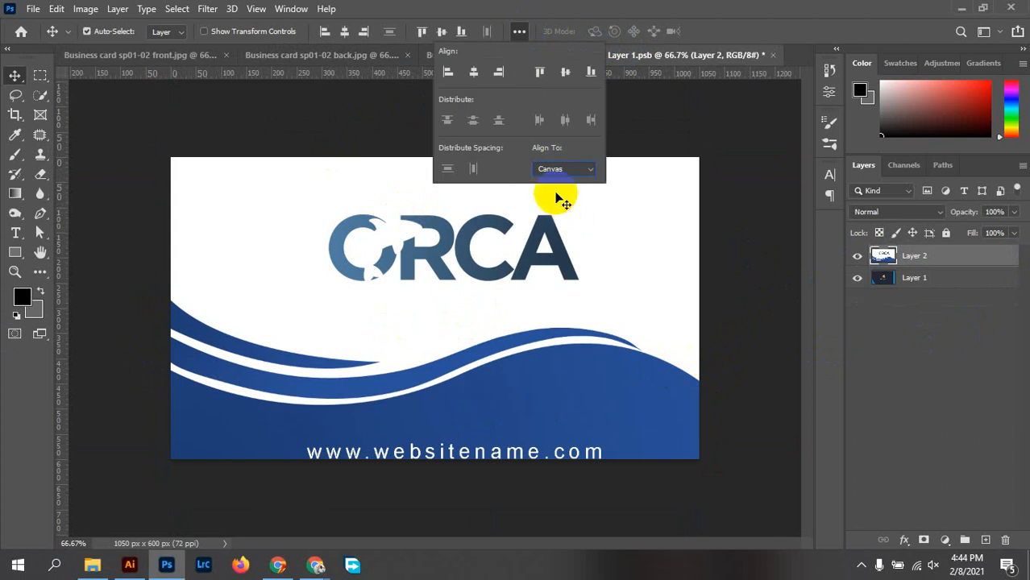
pyautogui.click(730, 208)
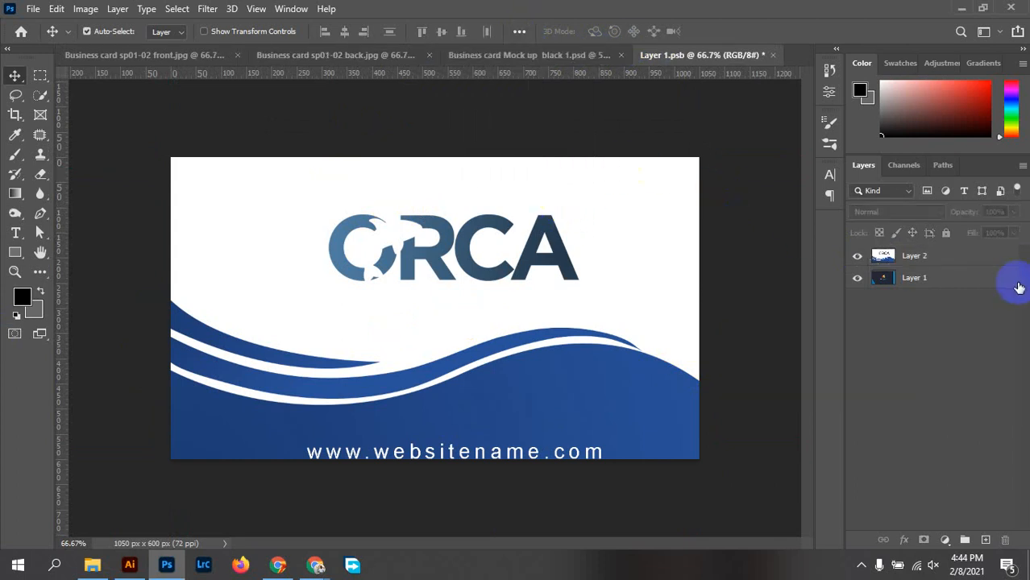
pyautogui.click(936, 260)
pyautogui.click(364, 27)
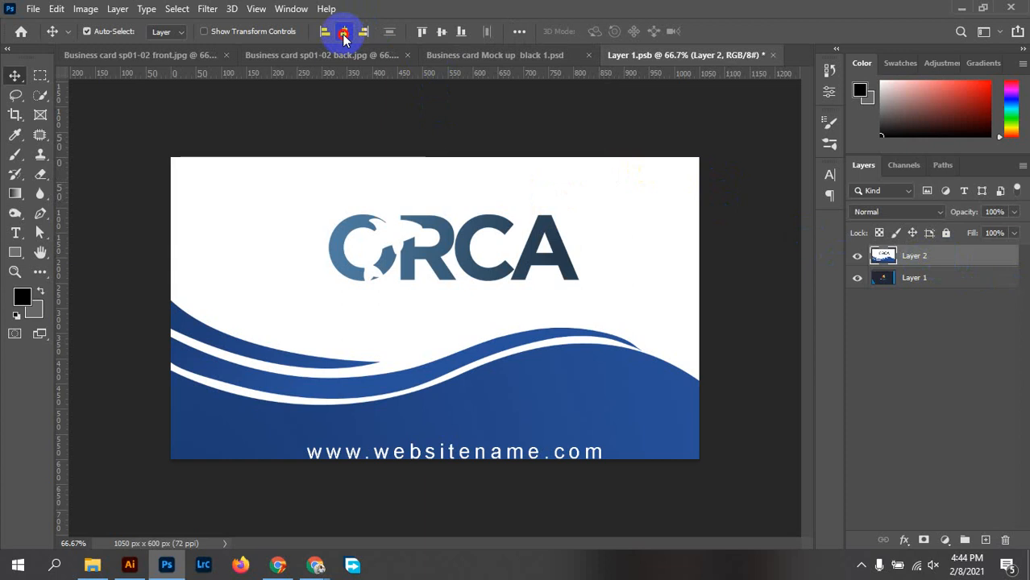
pyautogui.click(344, 33)
pyautogui.click(441, 33)
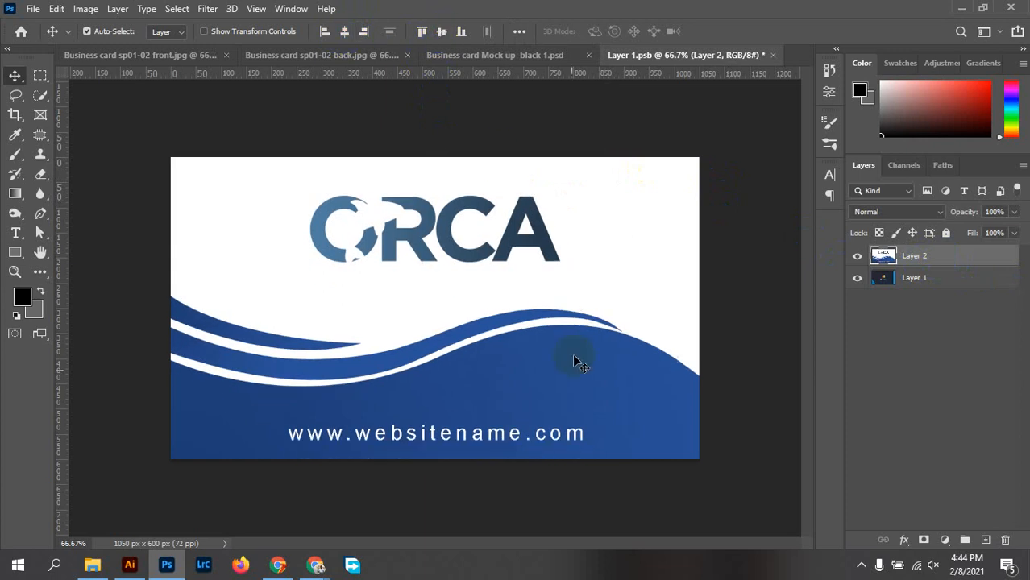
pyautogui.hotkey('ctrl', 't')
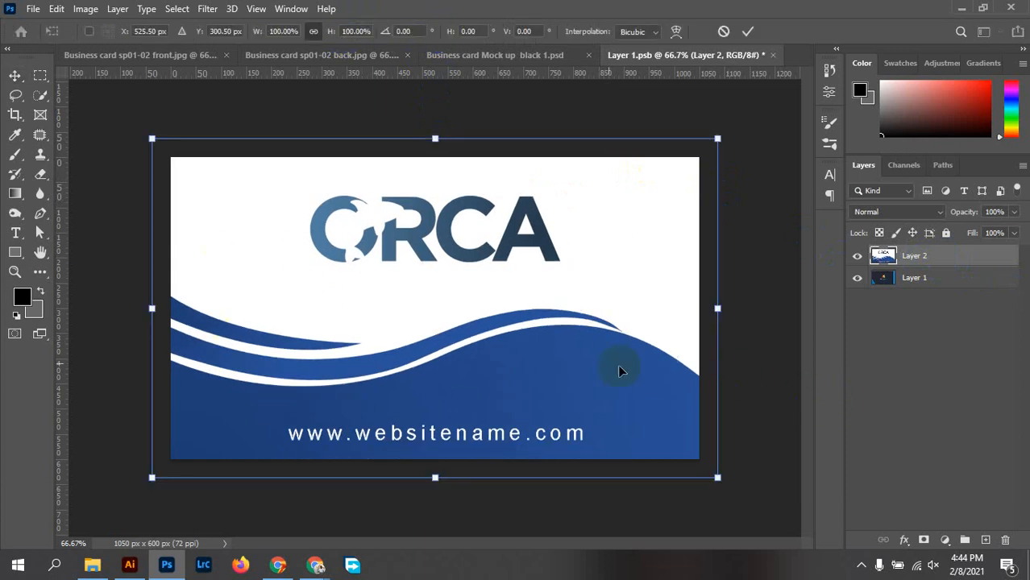
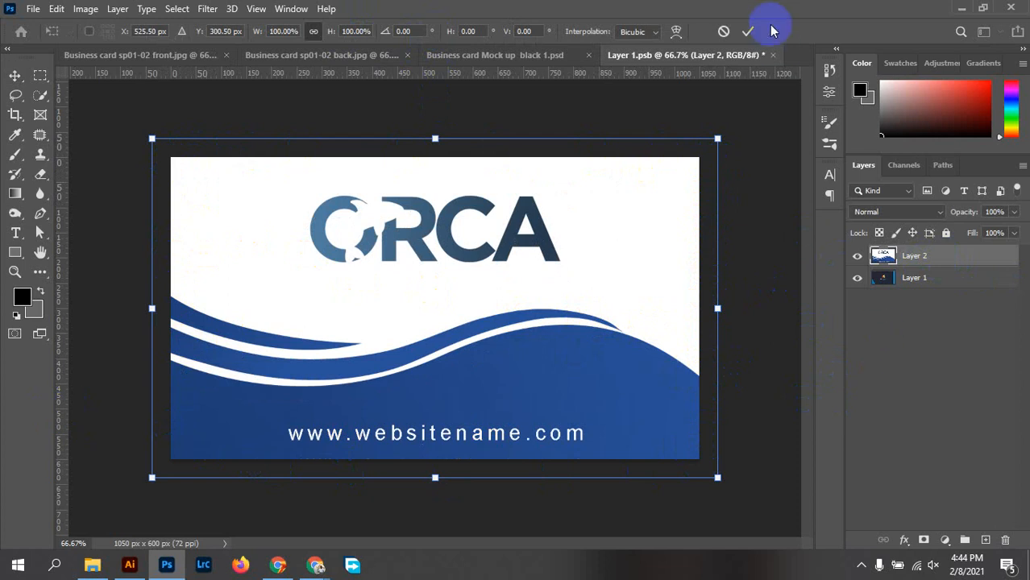
# Commit the back design, save and close Layer 1.psb, check front.jpg, and return to the mockup tab
pyautogui.click(748, 33)
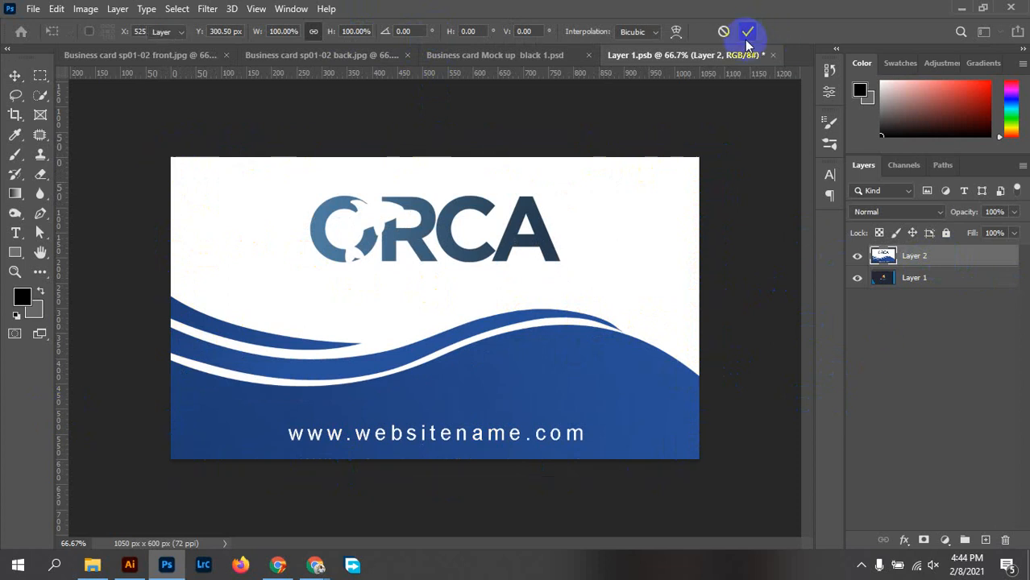
pyautogui.click(33, 9)
pyautogui.click(123, 182)
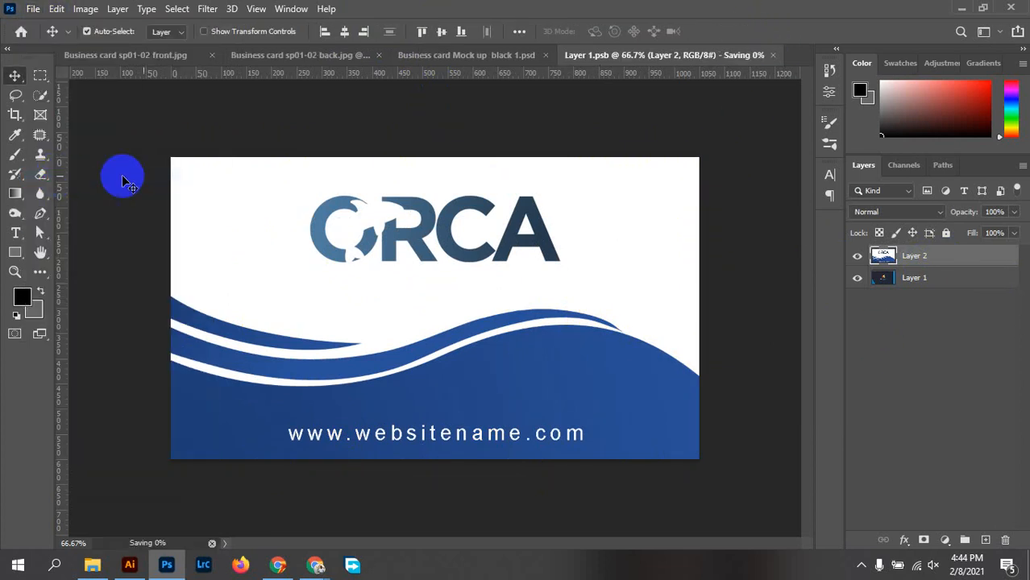
pyautogui.click(772, 55)
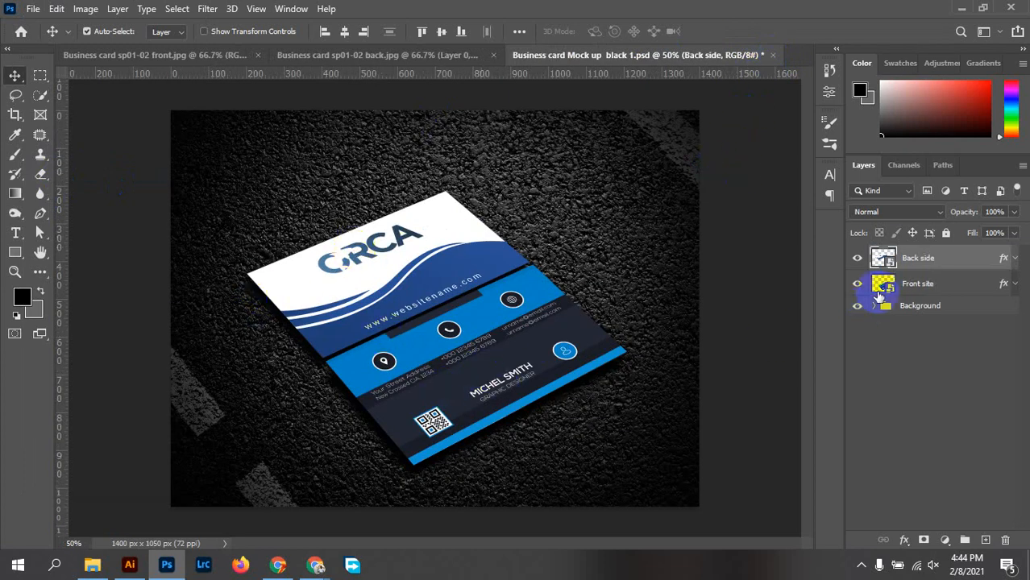
pyautogui.click(206, 55)
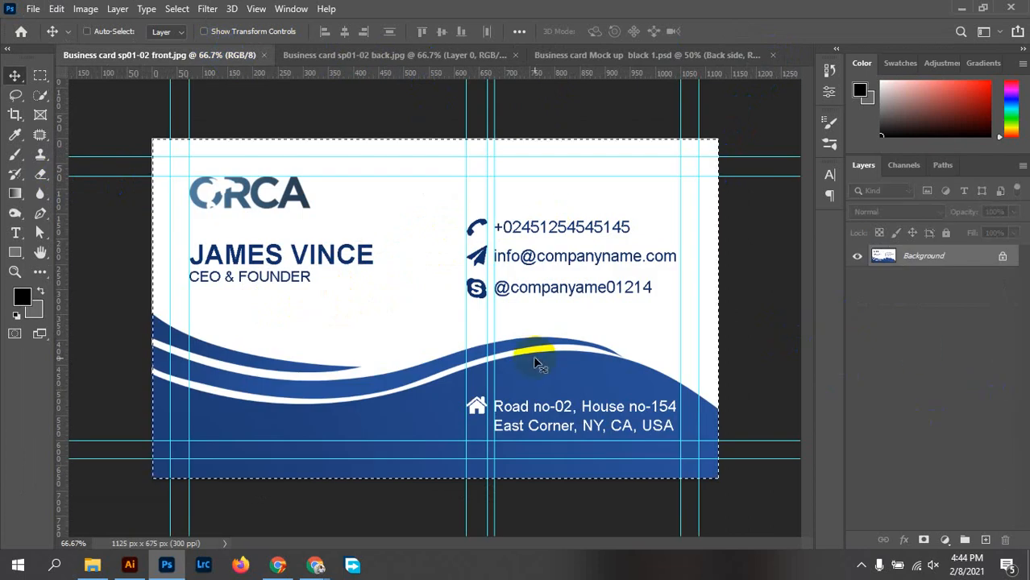
pyautogui.click(609, 56)
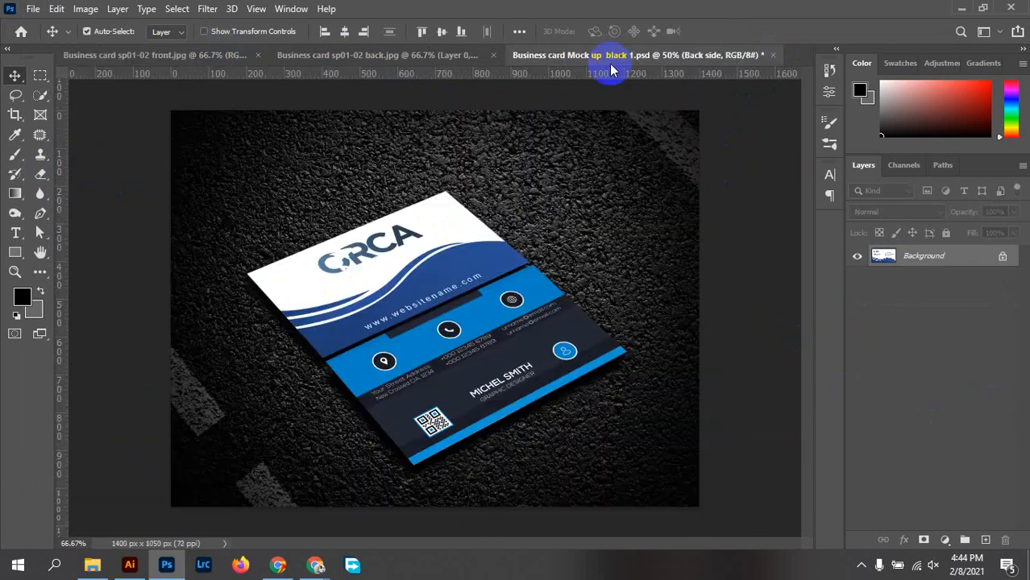
# Open the Front site smart object, paste the ORCA front design, and centre it horizontally and vertically
pyautogui.doubleClick(881, 283)
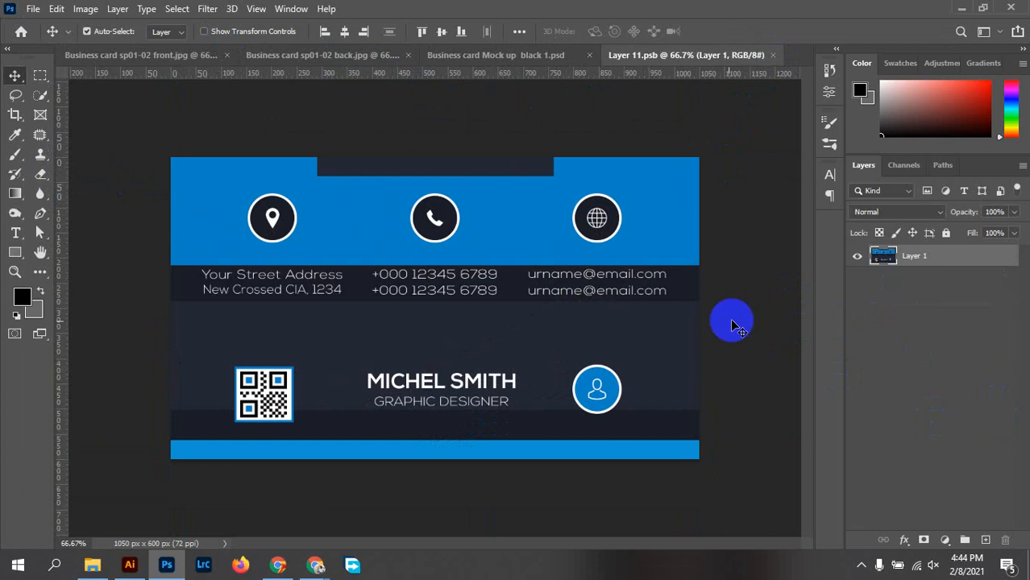
pyautogui.hotkey('ctrl', 'v')
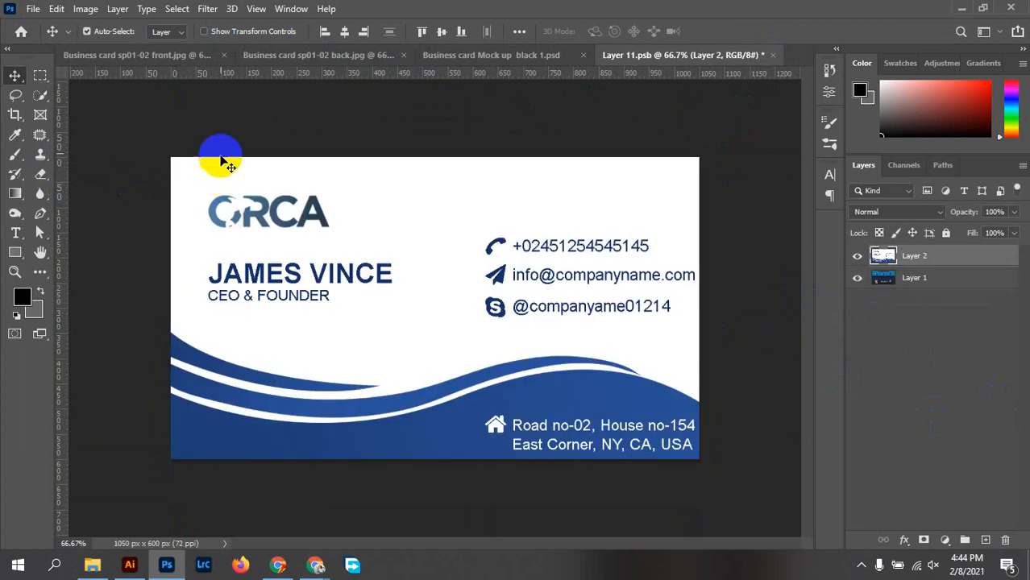
pyautogui.click(87, 31)
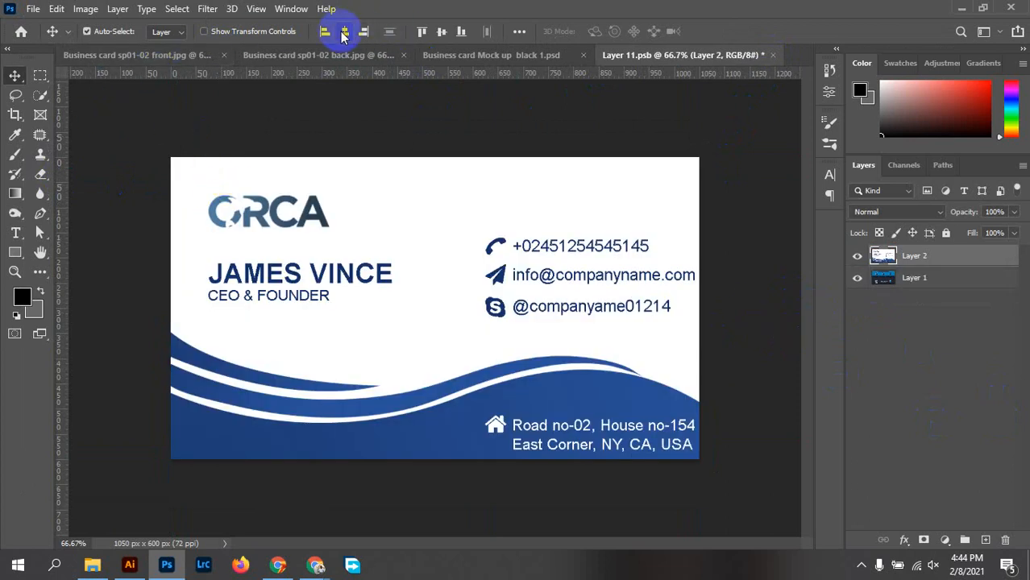
pyautogui.click(344, 34)
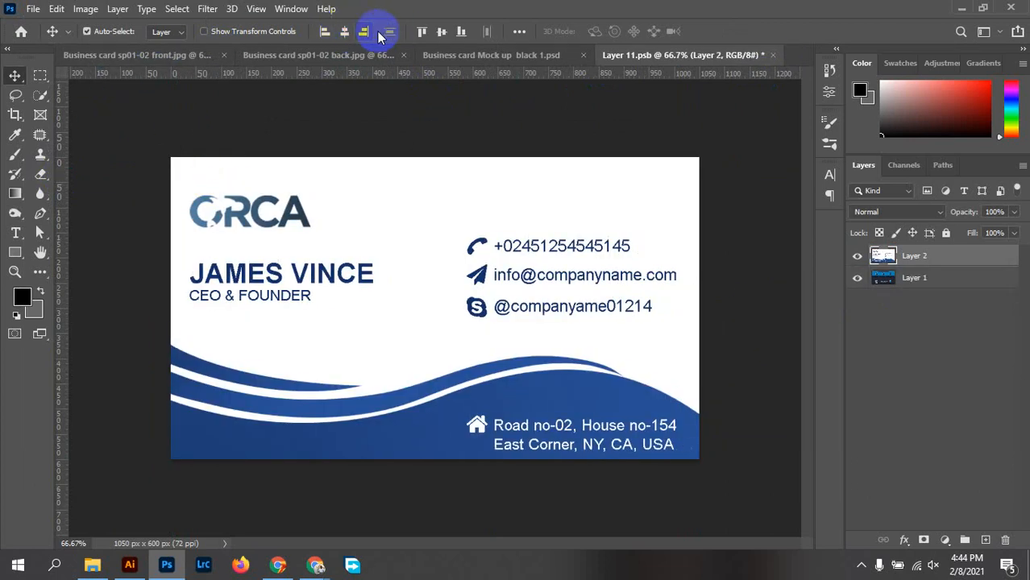
pyautogui.click(441, 33)
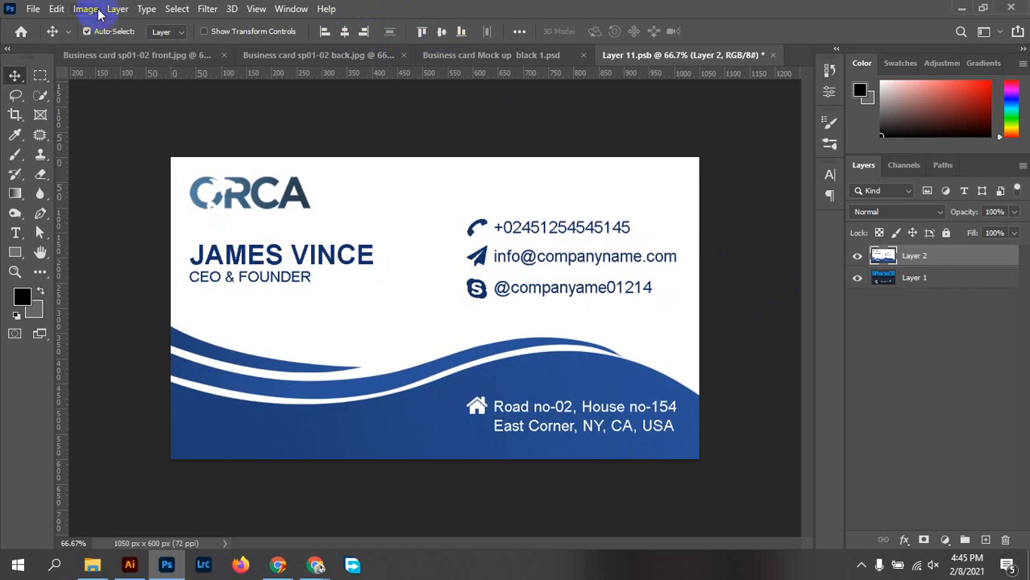
# Save the front card contents, commit a free transform, and go back to the mockup
pyautogui.click(34, 8)
pyautogui.click(33, 9)
pyautogui.click(34, 9)
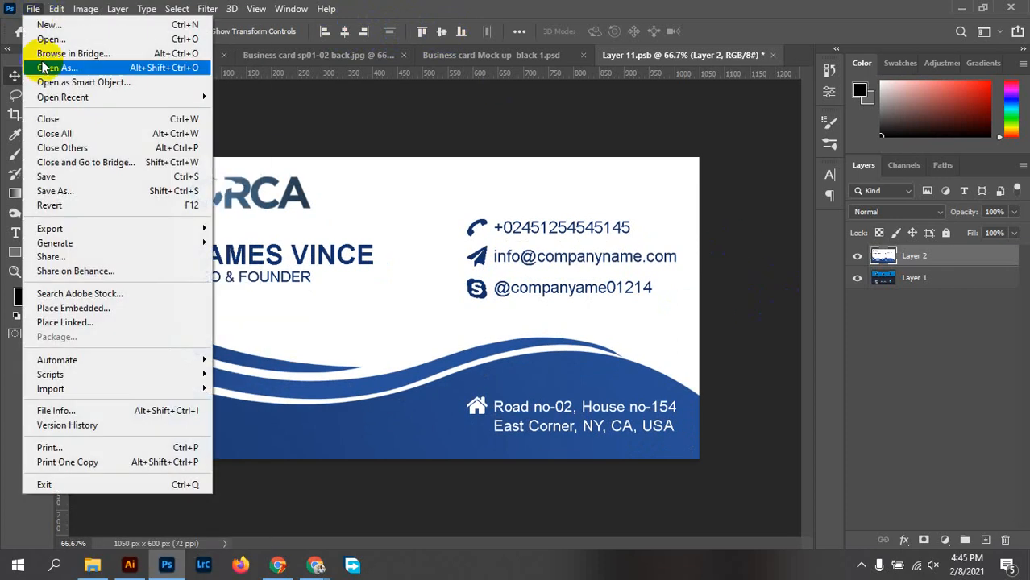
pyautogui.click(26, 177)
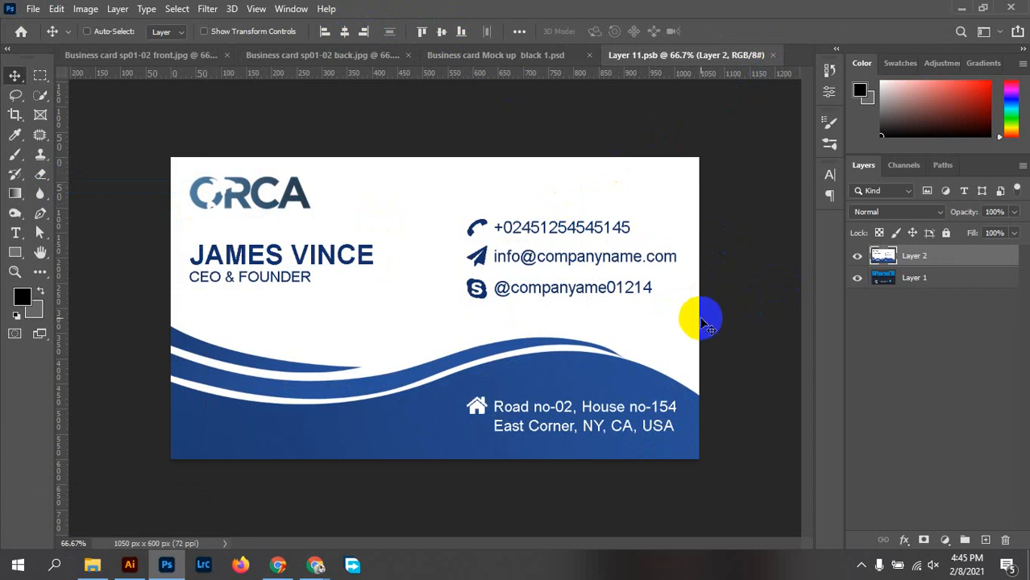
pyautogui.hotkey('ctrl', 't')
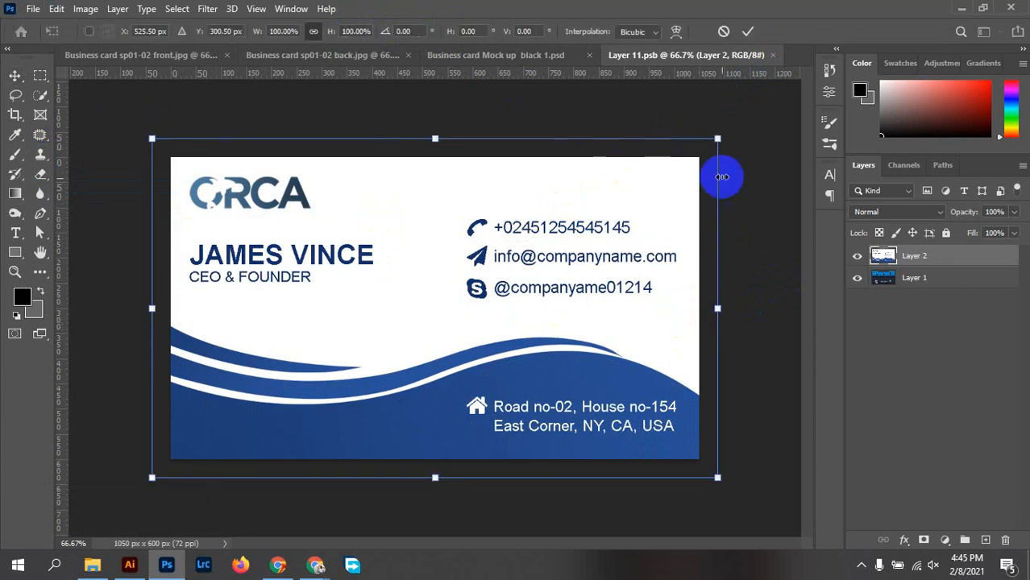
pyautogui.click(749, 33)
pyautogui.click(461, 54)
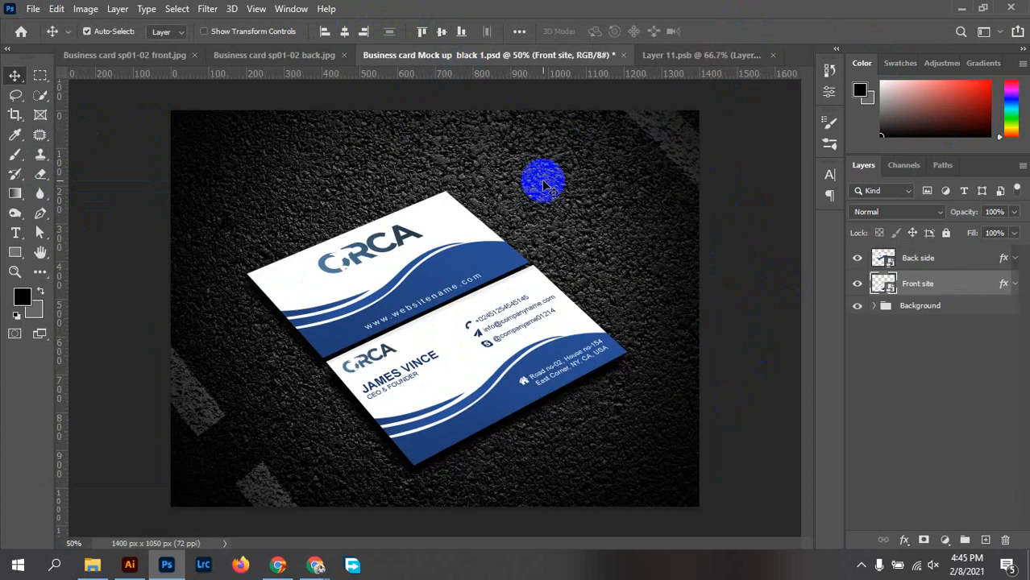
# Nudge the Front site layer slightly downward so both ORCA cards sit correctly on the asphalt
pyautogui.scroll(3, 476, 359)
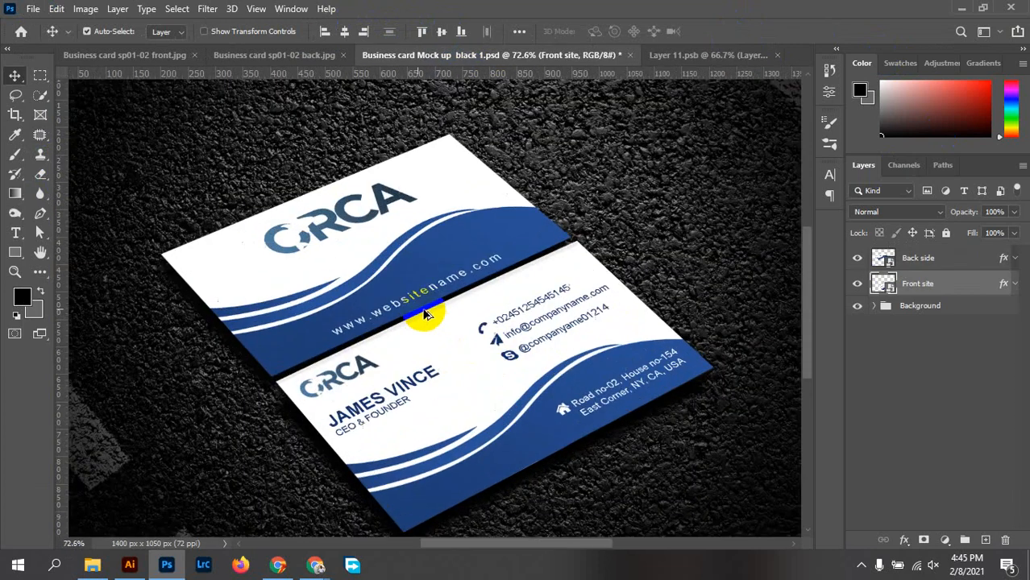
pyautogui.scroll(5, 655, 383)
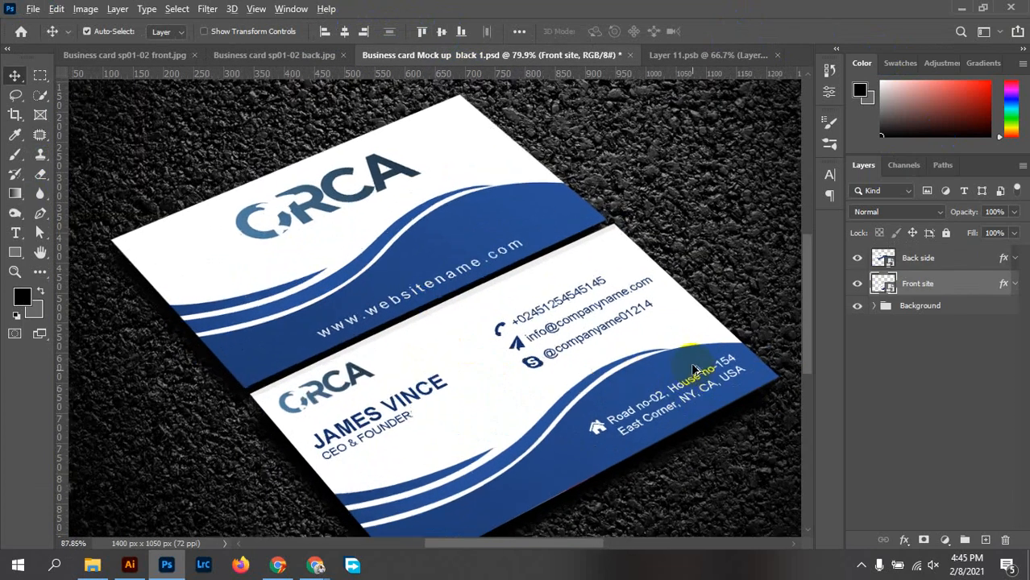
pyautogui.scroll(-6, 658, 327)
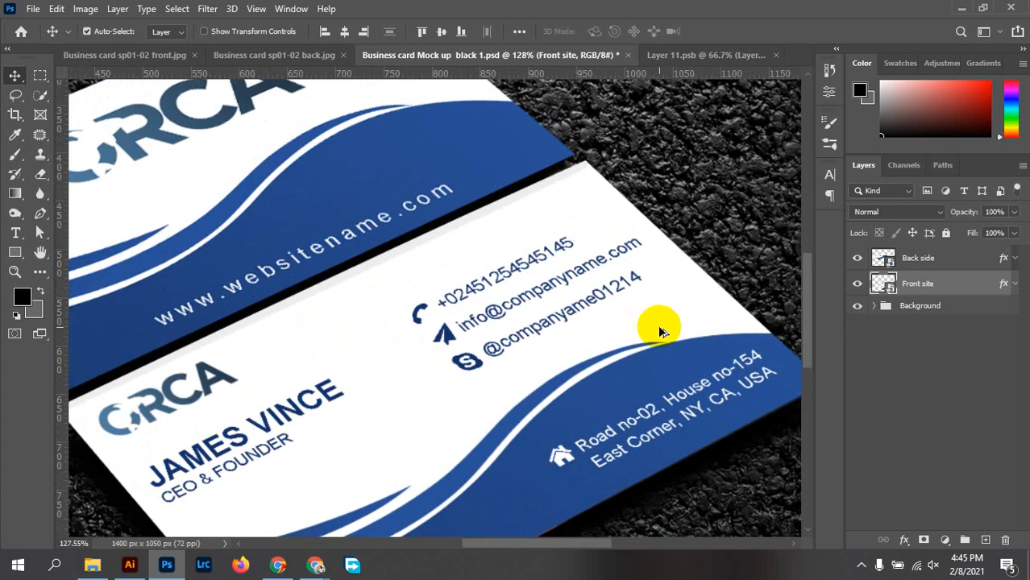
pyautogui.scroll(2, 643, 356)
pyautogui.scroll(1, 641, 353)
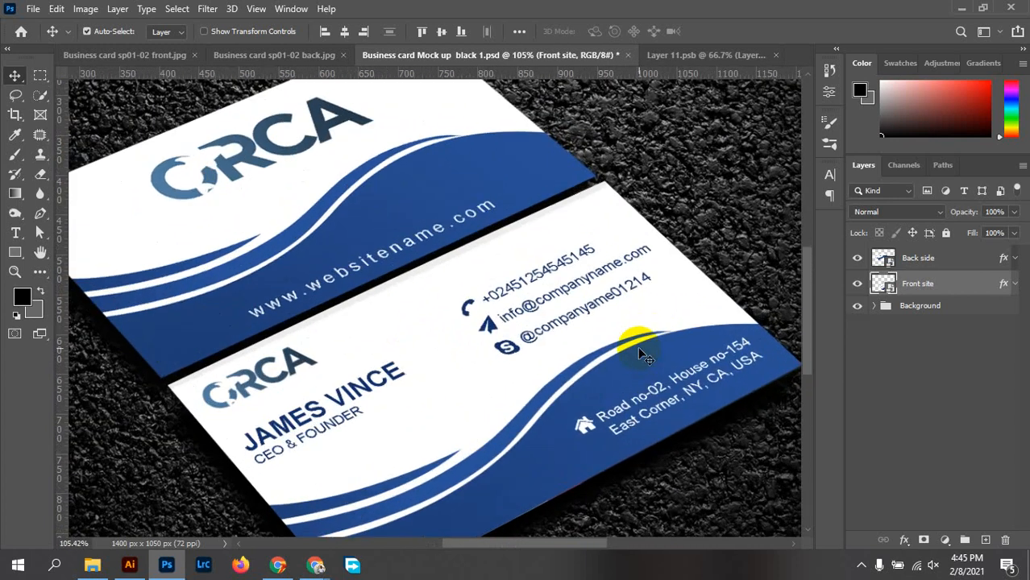
pyautogui.scroll(-4, 638, 347)
pyautogui.scroll(3, 637, 344)
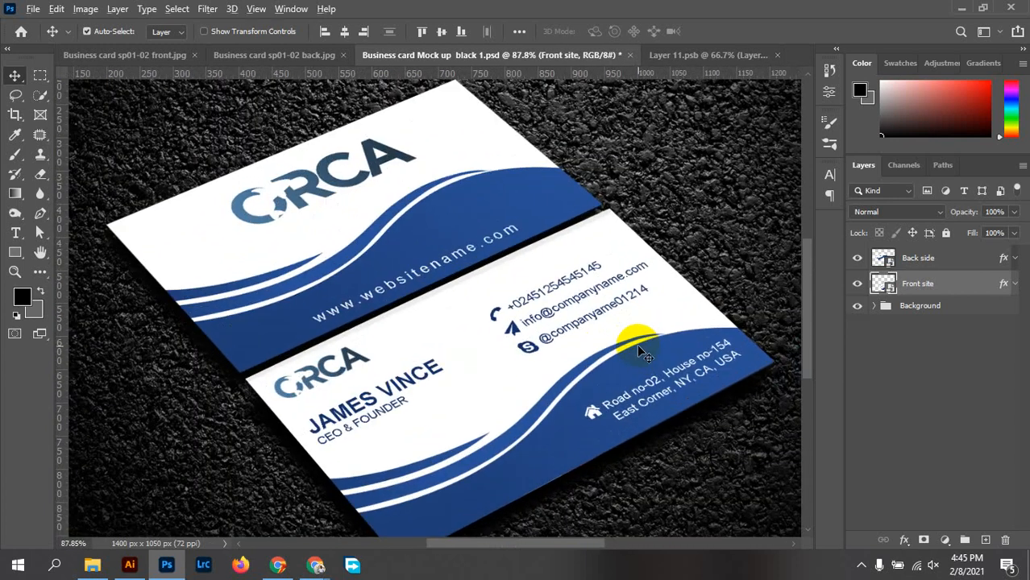
pyautogui.scroll(-1, 636, 345)
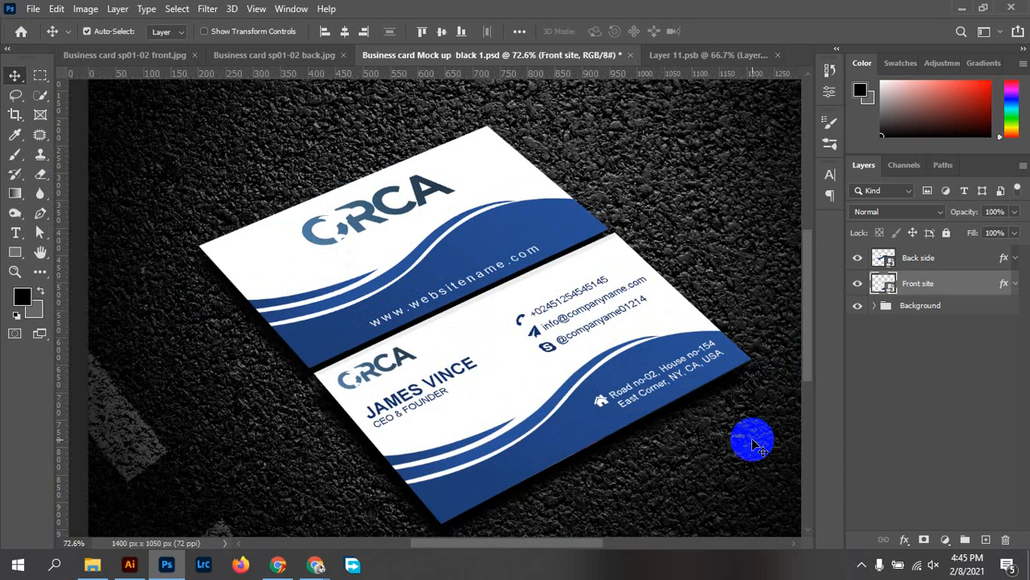
pyautogui.moveTo(104, 122); pyautogui.dragTo(103, 131)
# Save a local copy named 'Business card Mock up sp01-02' on the Desktop as JPEG with default quality
pyautogui.hotkey('ctrl', 'shift', 's')
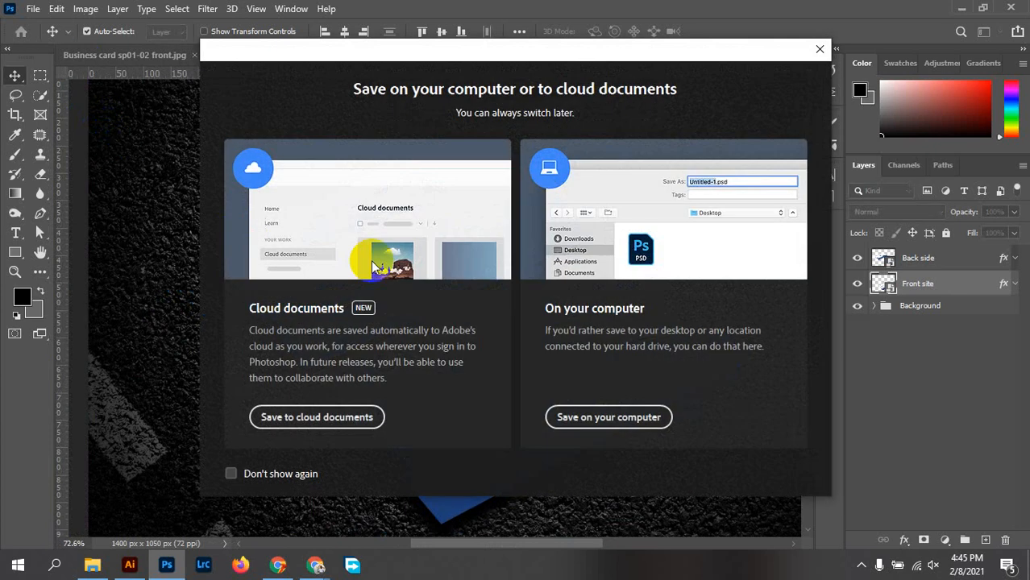
pyautogui.click(586, 417)
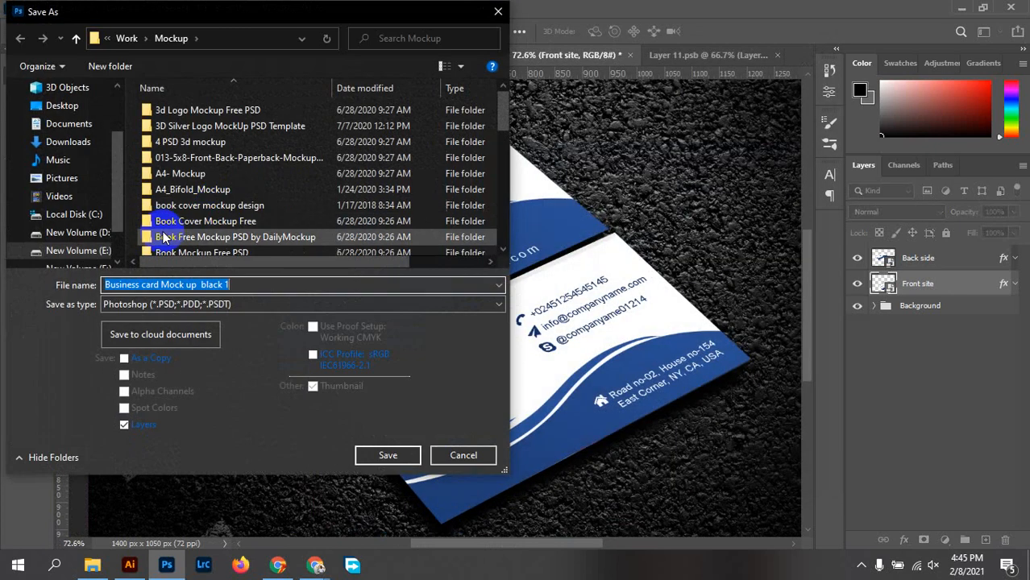
pyautogui.click(38, 106)
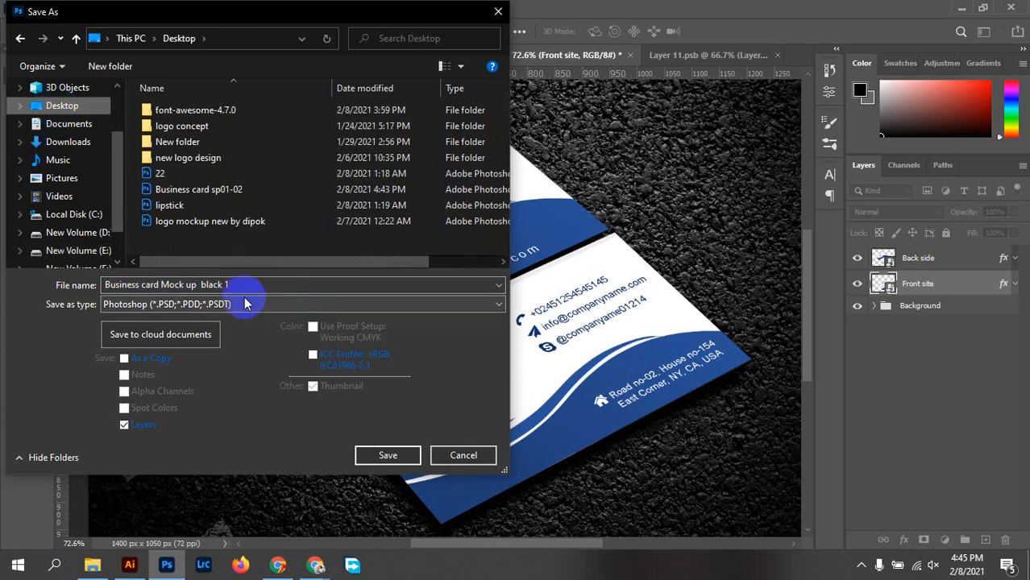
pyautogui.click(161, 285)
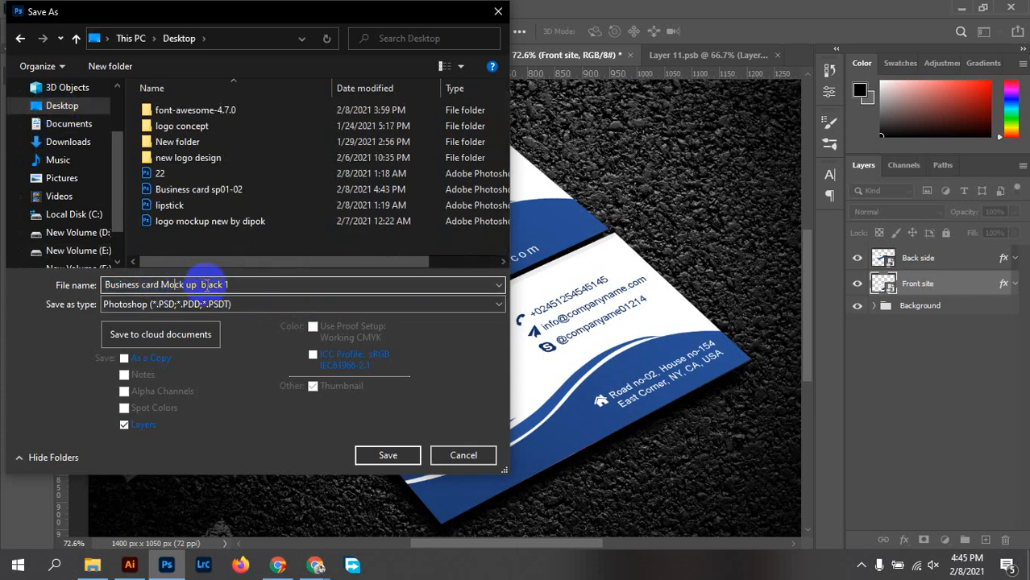
pyautogui.click(204, 284)
pyautogui.moveTo(204, 283); pyautogui.dragTo(302, 280)
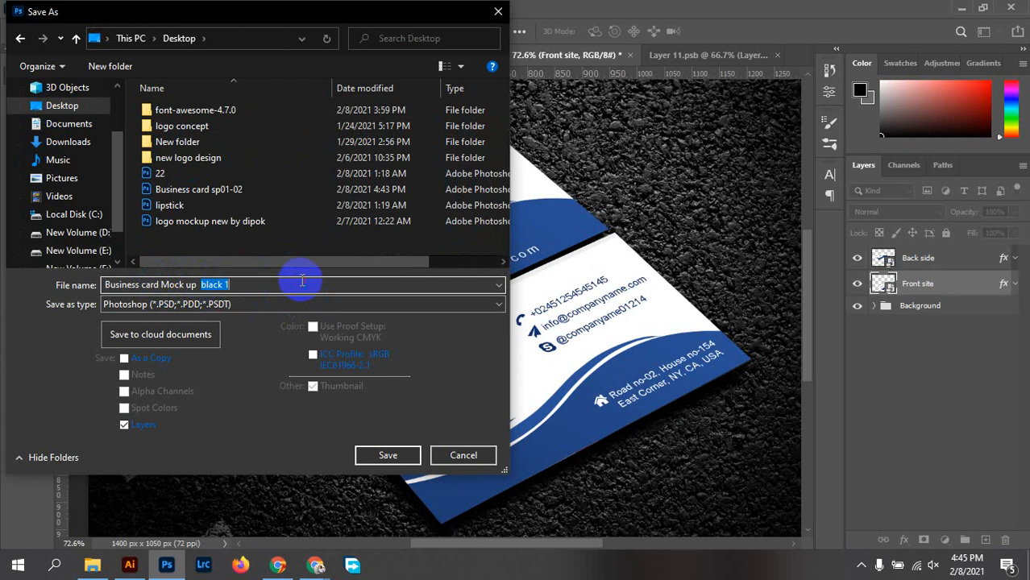
pyautogui.write('sp01-02')
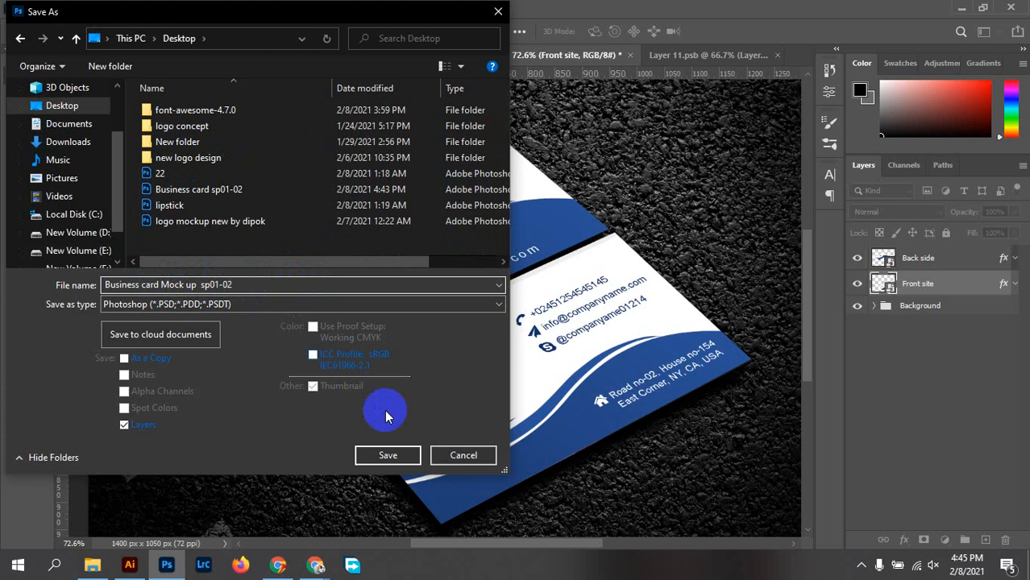
pyautogui.click(226, 308)
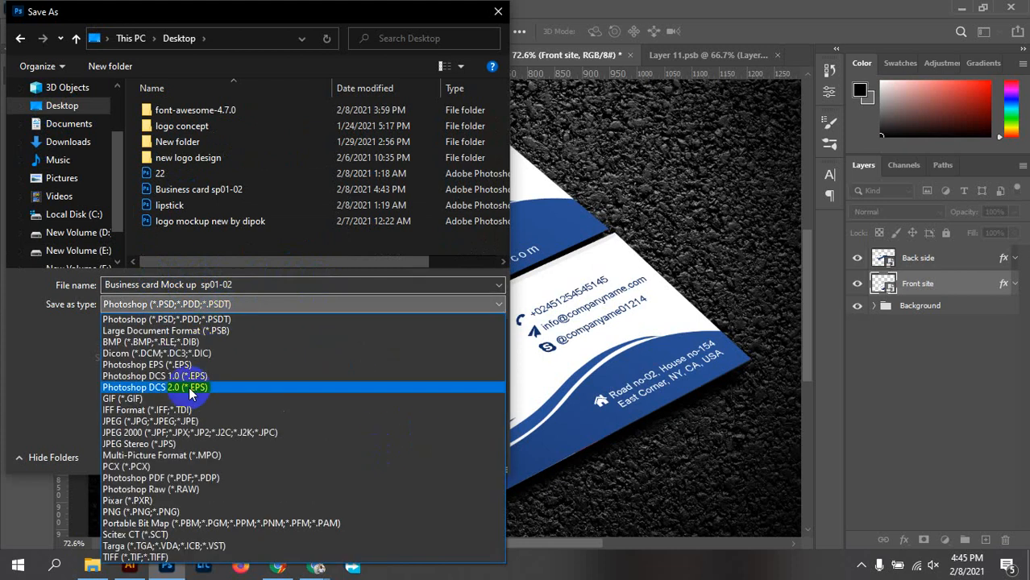
pyautogui.click(139, 440)
pyautogui.click(407, 463)
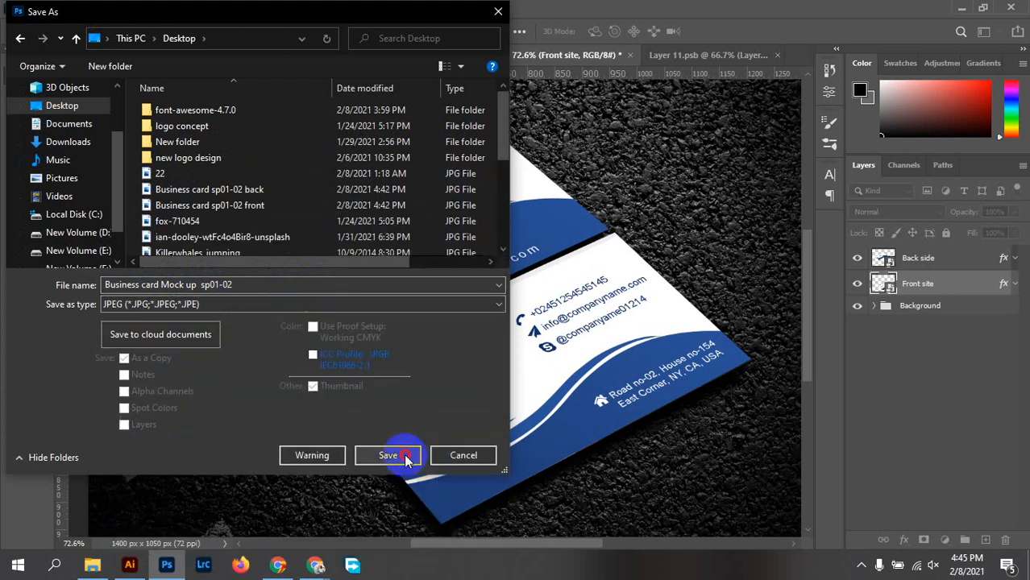
pyautogui.click(599, 125)
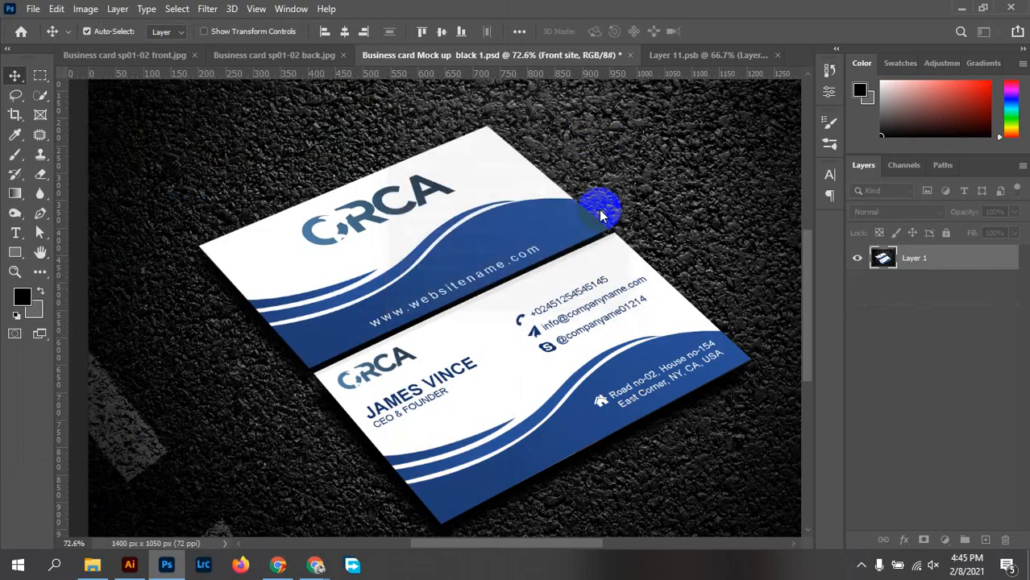
# Browse to the Desktop in File Explorer and open the 'Business card Mock up sp01-02' JPEG
pyautogui.click(92, 565)
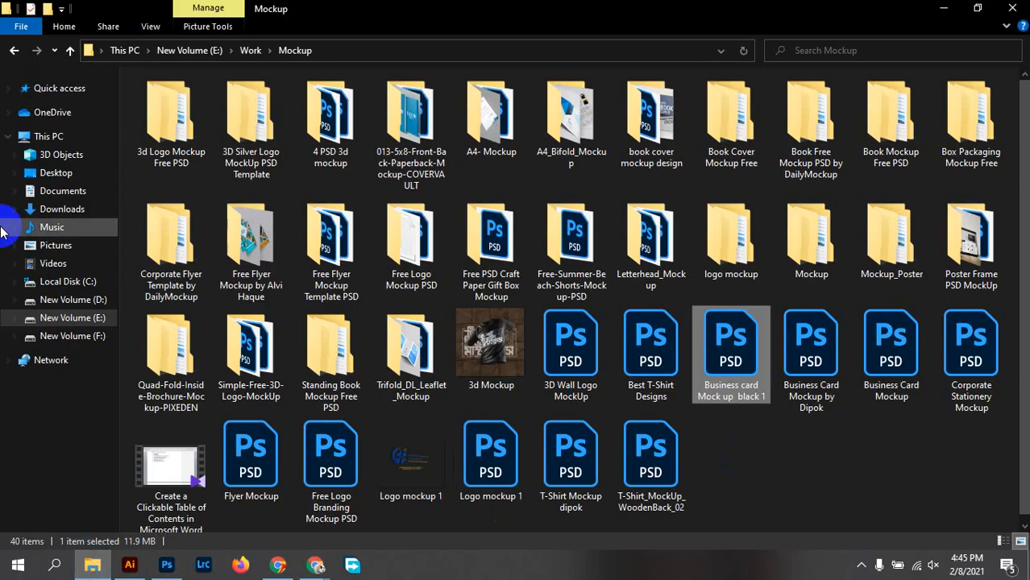
pyautogui.click(56, 173)
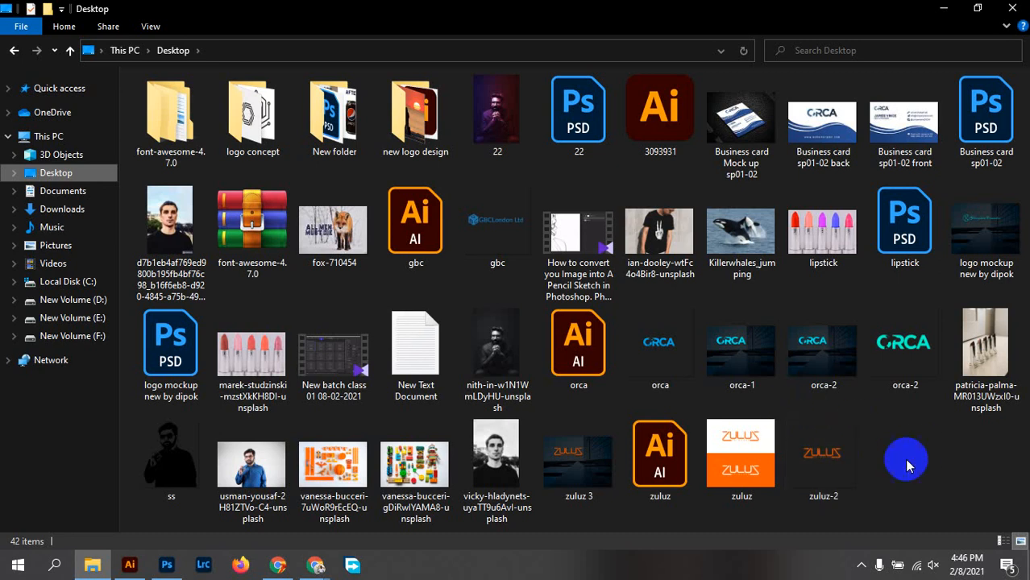
pyautogui.click(1013, 8)
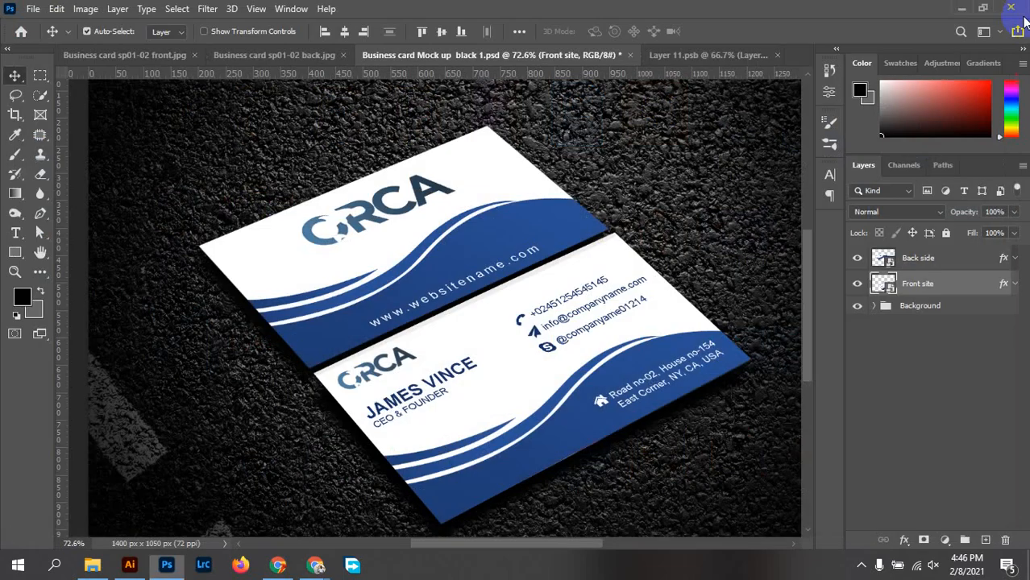
pyautogui.click(92, 565)
pyautogui.click(49, 173)
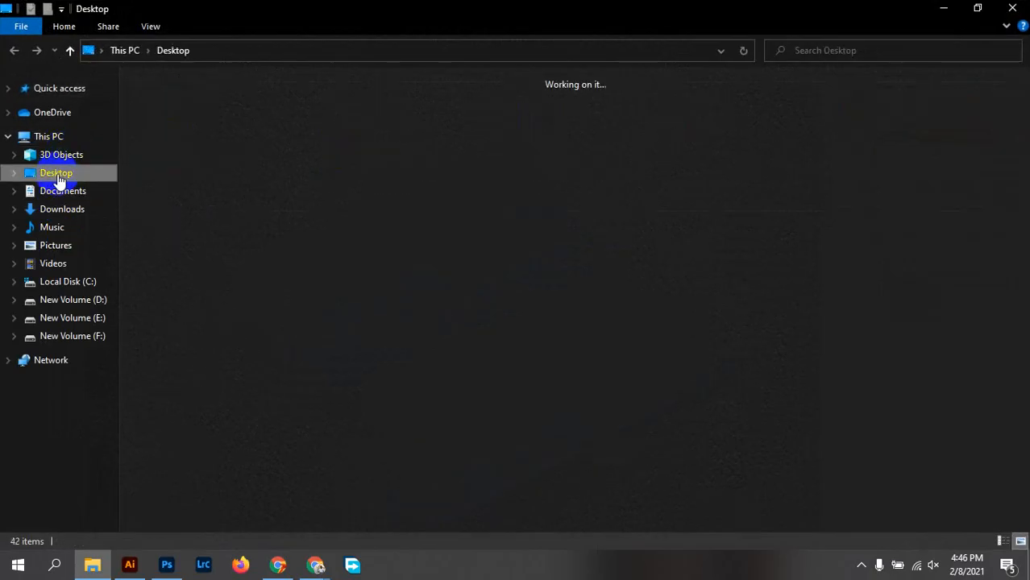
pyautogui.doubleClick(759, 131)
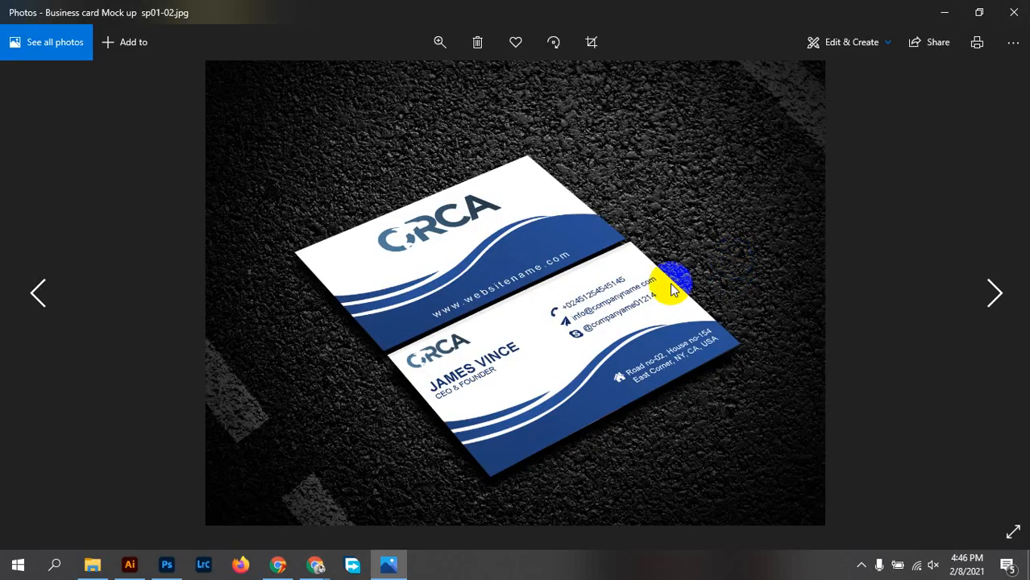
# Zoom into the sp01-02 mockup in Photos, pan across the cards, then return to fit view
pyautogui.scroll(2, 511, 232)
pyautogui.moveTo(832, 415); pyautogui.dragTo(817, 255)
pyautogui.doubleClick(667, 248)
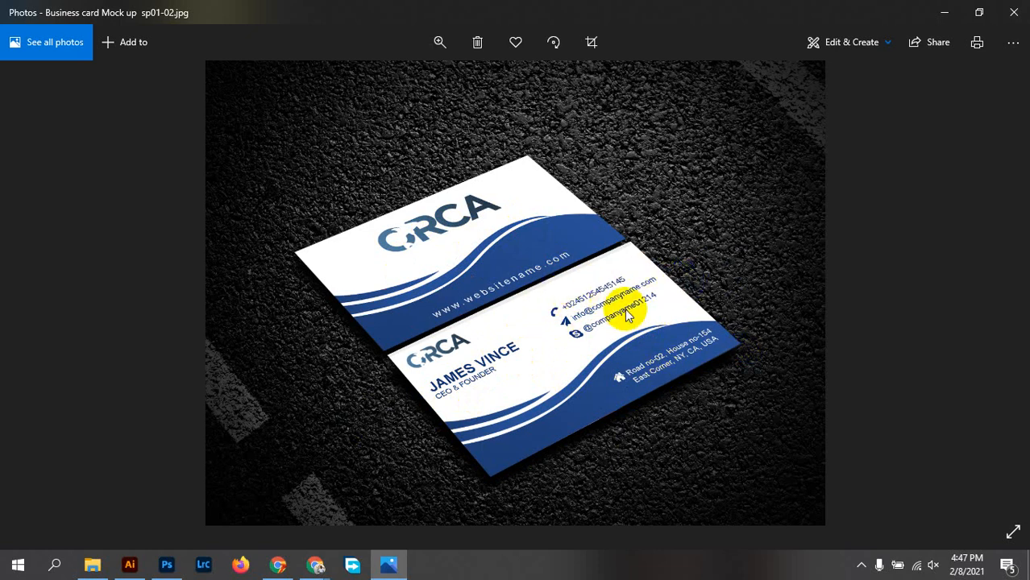
pyautogui.click(141, 390)
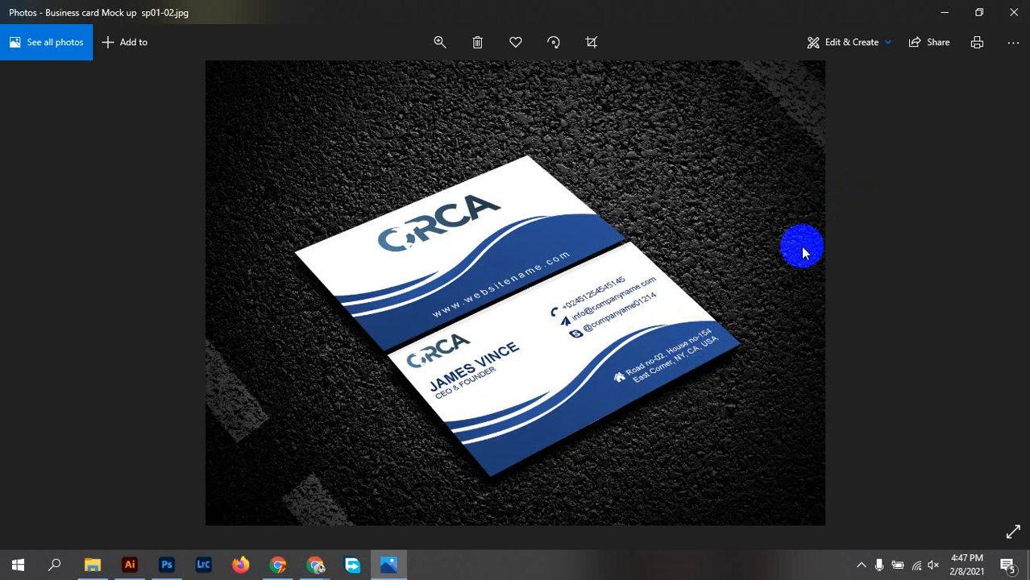
# Close Photos and File Explorer and bring the Chrome Google Meet window back to the front
pyautogui.click(1009, 13)
pyautogui.click(1013, 8)
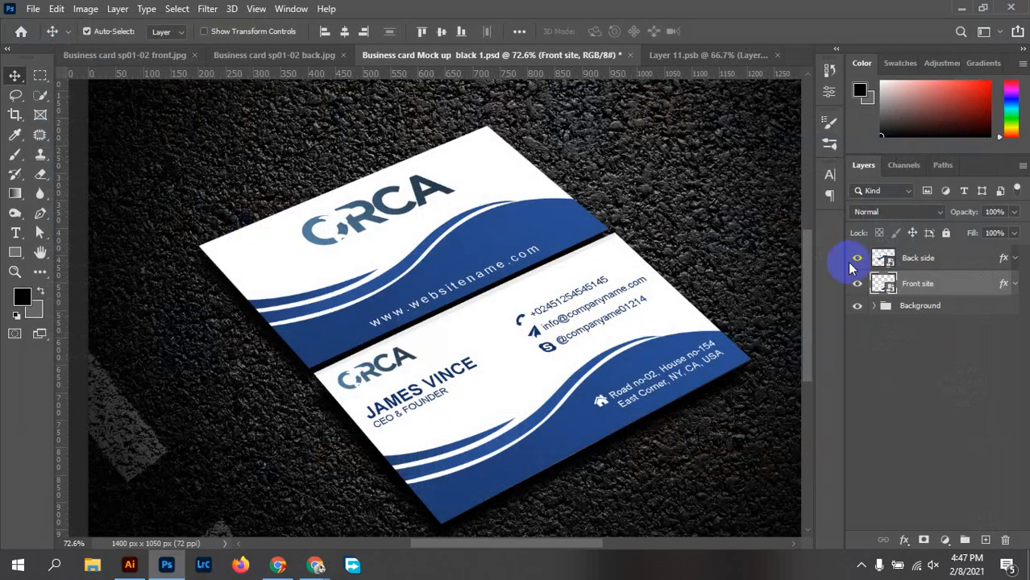
pyautogui.click(308, 555)
pyautogui.click(212, 494)
pyautogui.click(861, 564)
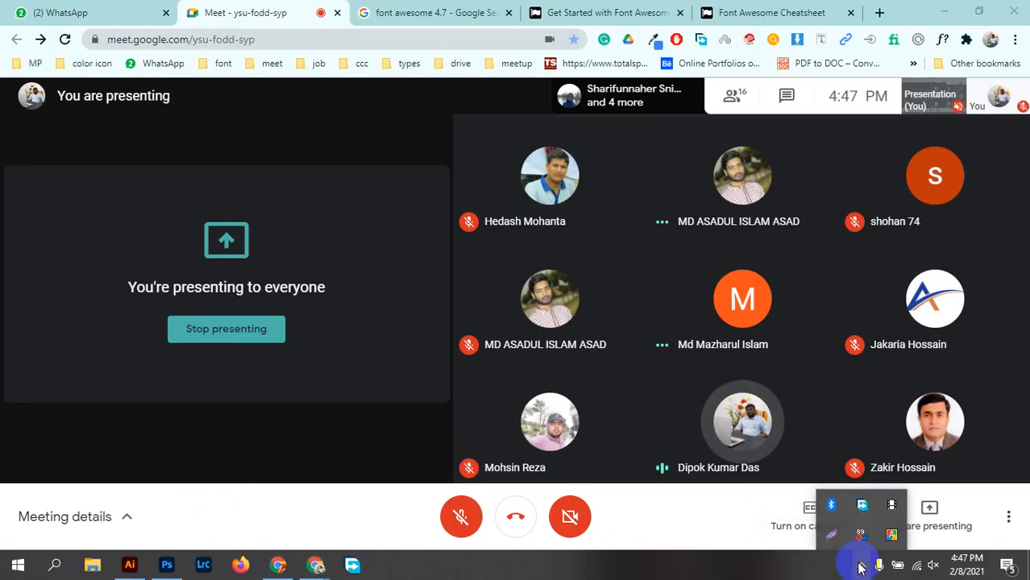